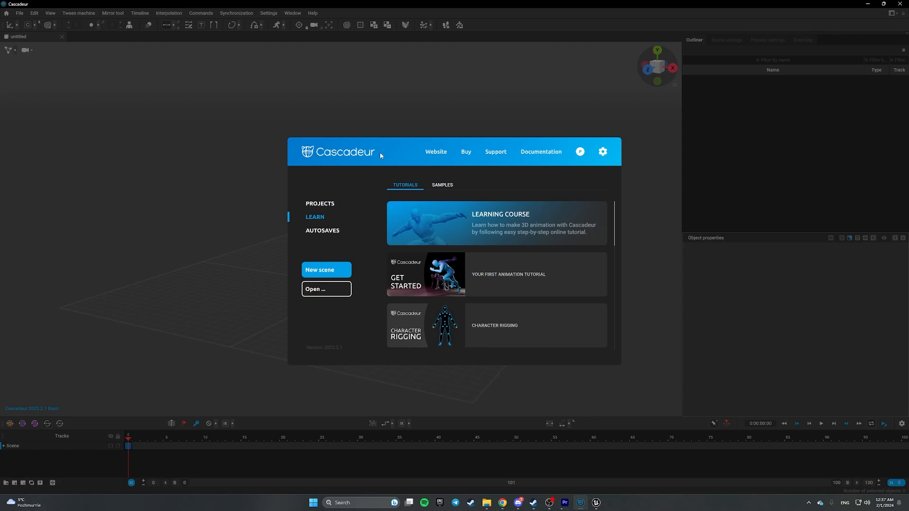
- Load the UE5 MANNY sample from Samples and reframe the mannequin in the viewport
{"action": "left_click", "coordinate": [442, 185]}
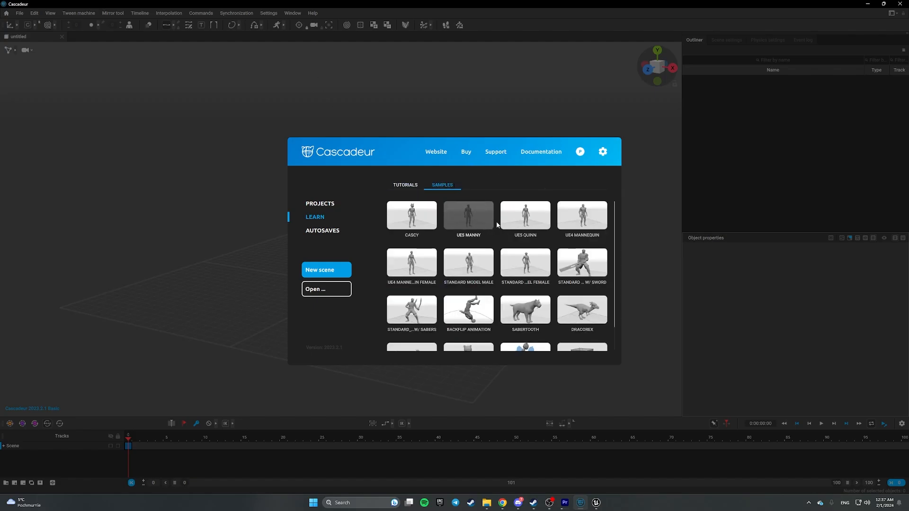
{"action": "left_click", "coordinate": [473, 213]}
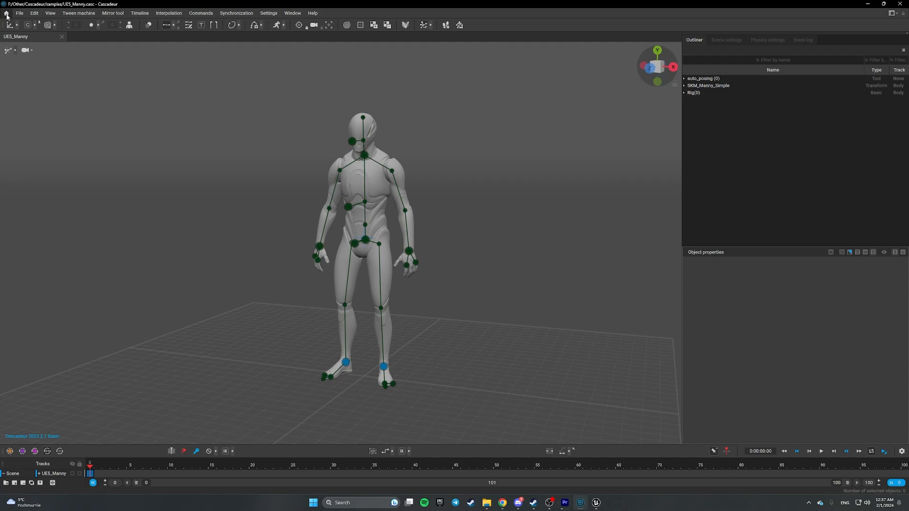
{"action": "middle_click_drag", "start_coordinate": [244, 211], "coordinate": [281, 252]}
{"action": "right_click_drag", "start_coordinate": [259, 310], "coordinate": [350, 312]}
- Import the ThrowingKnife2 video as a reference video plane via File > Import > Reference video
{"action": "left_click", "coordinate": [17, 14]}
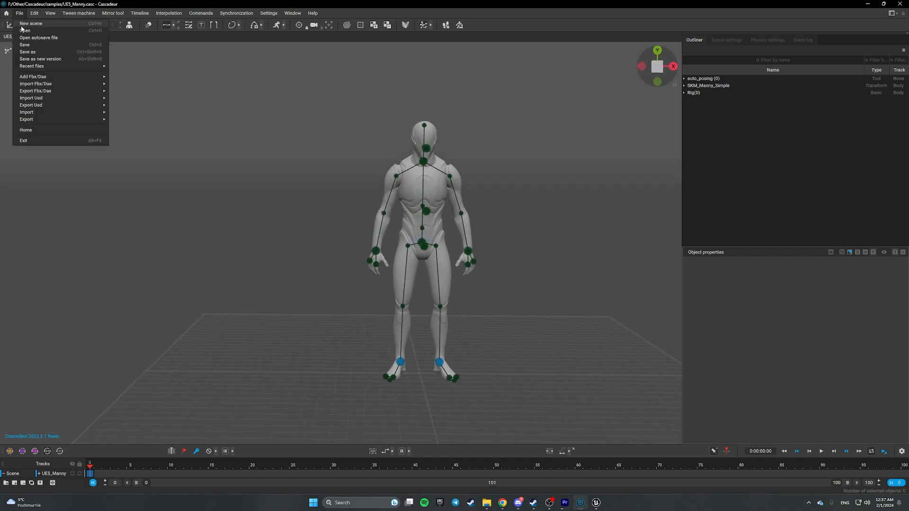
{"action": "mouse_move", "coordinate": [80, 112]}
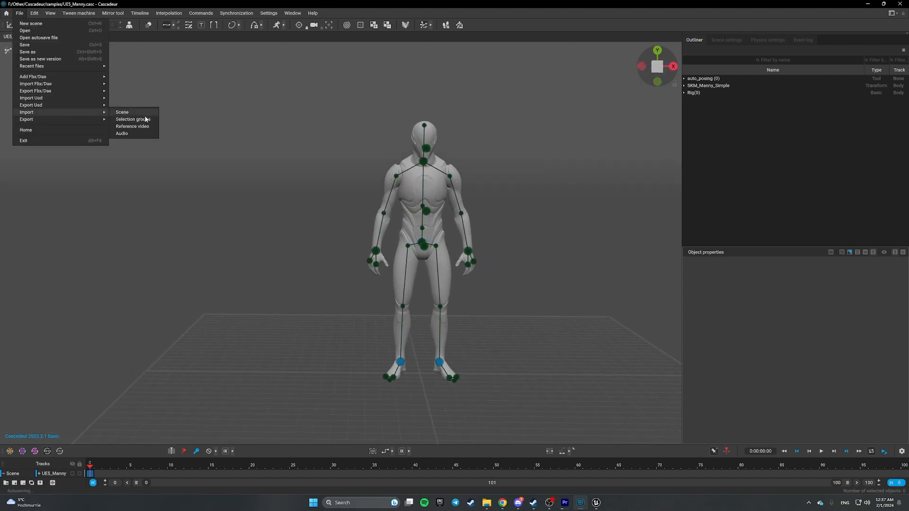
{"action": "left_click", "coordinate": [133, 126]}
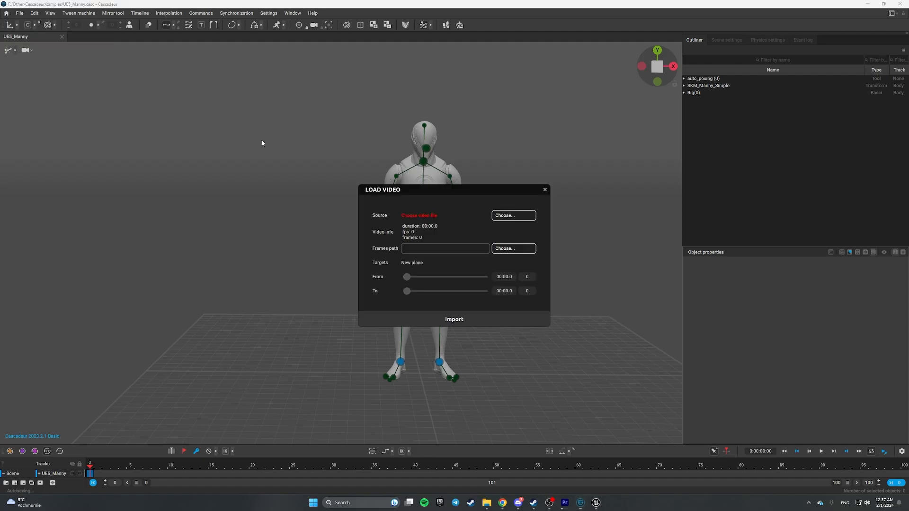
{"action": "left_click", "coordinate": [512, 216]}
{"action": "double_click", "coordinate": [129, 67]}
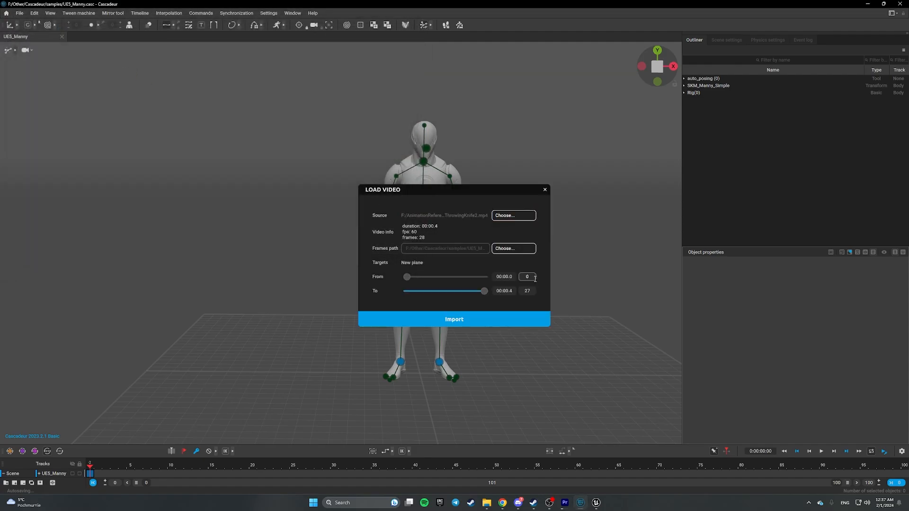
{"action": "left_click", "coordinate": [463, 320]}
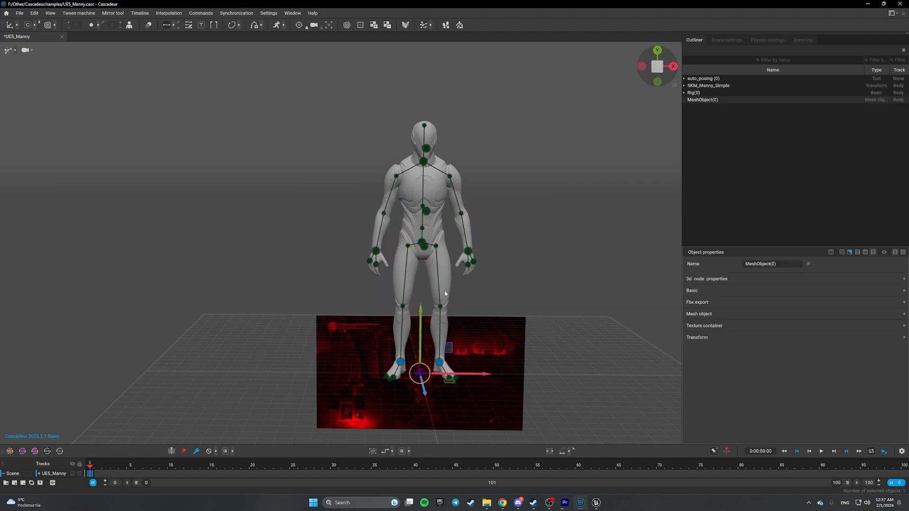
- Move the video plane up and left behind the character
{"action": "left_click_drag", "start_coordinate": [449, 349], "coordinate": [253, 123]}
{"action": "scroll", "coordinate": [329, 211], "scroll_direction": "down", "scroll_amount": 3}
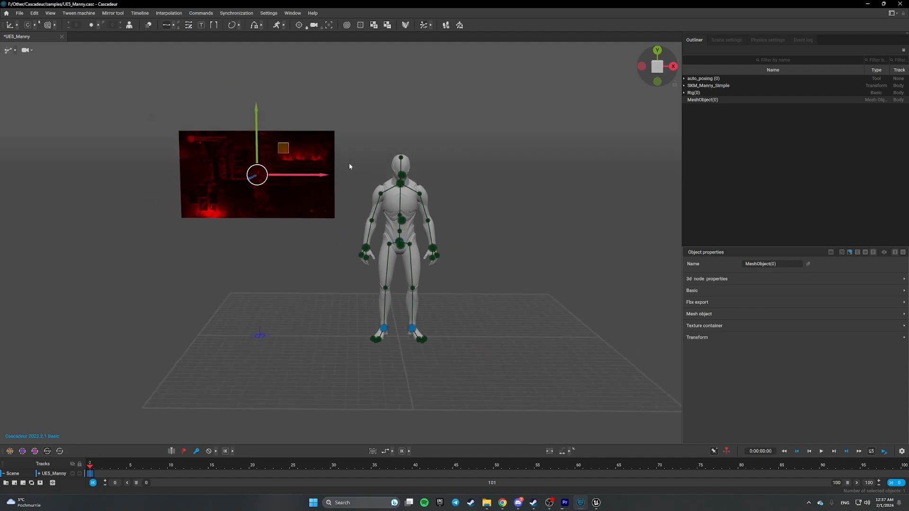
{"action": "scroll", "coordinate": [350, 164], "scroll_direction": "up", "scroll_amount": 2}
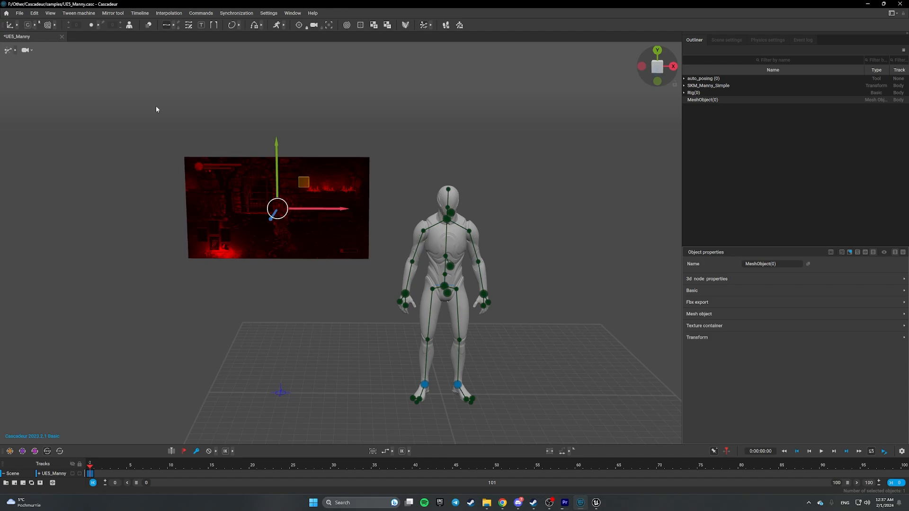
{"action": "right_click_drag", "start_coordinate": [392, 191], "coordinate": [245, 209]}
{"action": "right_click_drag", "start_coordinate": [481, 205], "coordinate": [334, 169]}
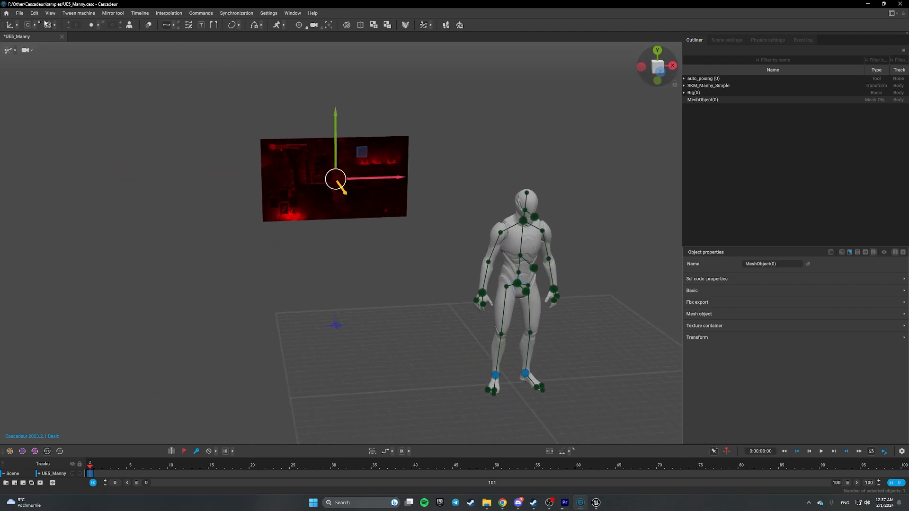
- Scale the video plane up into a large backdrop with the scale tool
{"action": "left_click", "coordinate": [17, 25]}
{"action": "left_click", "coordinate": [51, 25]}
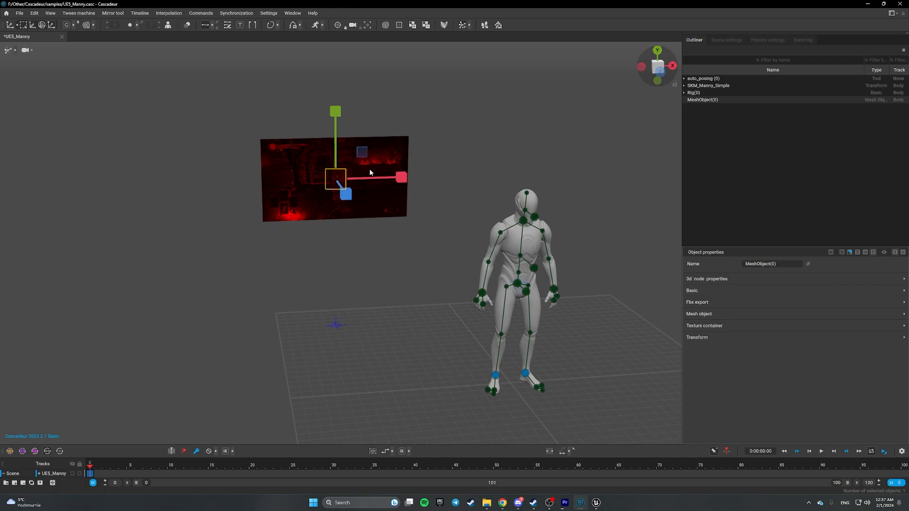
{"action": "left_click_drag", "start_coordinate": [370, 172], "coordinate": [570, 72]}
{"action": "right_click_drag", "start_coordinate": [424, 202], "coordinate": [570, 227]}
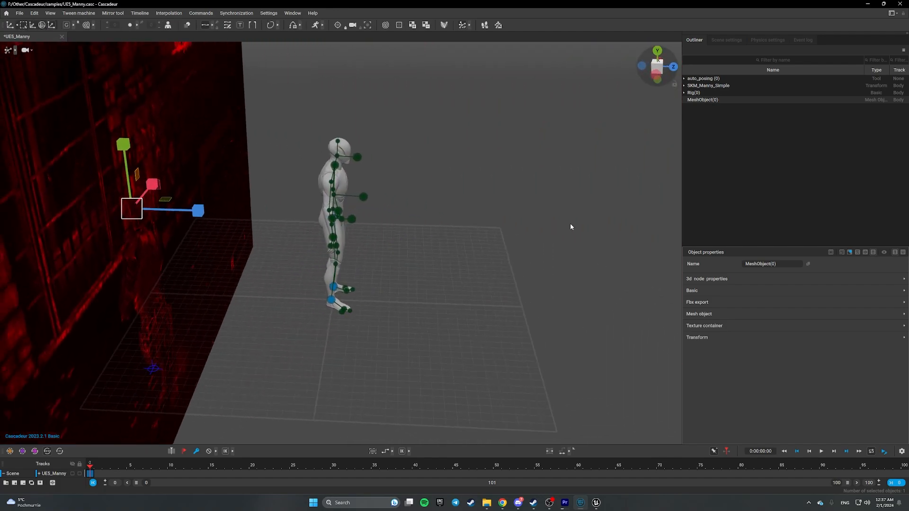
{"action": "right_click_drag", "start_coordinate": [475, 217], "coordinate": [287, 173]}
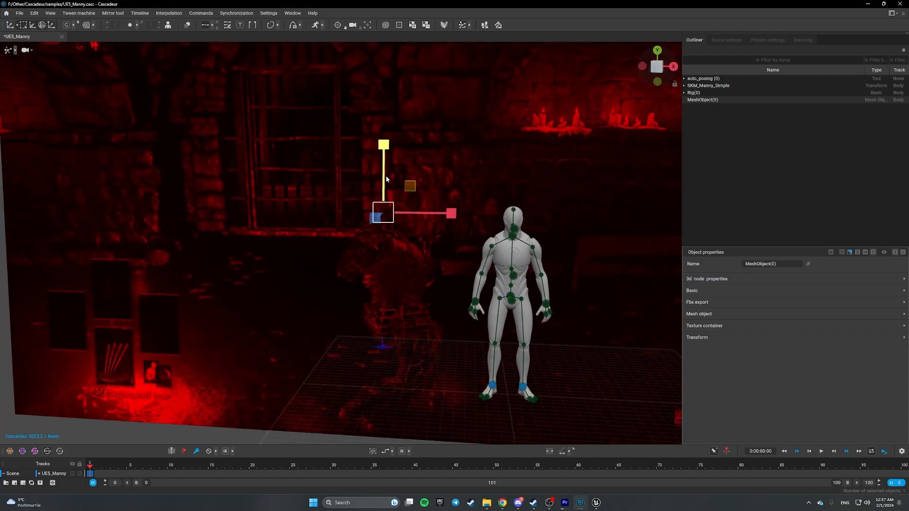
{"action": "scroll", "coordinate": [360, 167], "scroll_direction": "down", "scroll_amount": 5}
{"action": "scroll", "coordinate": [353, 164], "scroll_direction": "up", "scroll_amount": 2}
{"action": "left_click_drag", "start_coordinate": [391, 200], "coordinate": [367, 181]}
- Return to the move tool, deselect the backdrop, and make the timeline panel taller
{"action": "left_click", "coordinate": [33, 25]}
{"action": "left_click", "coordinate": [543, 272]}
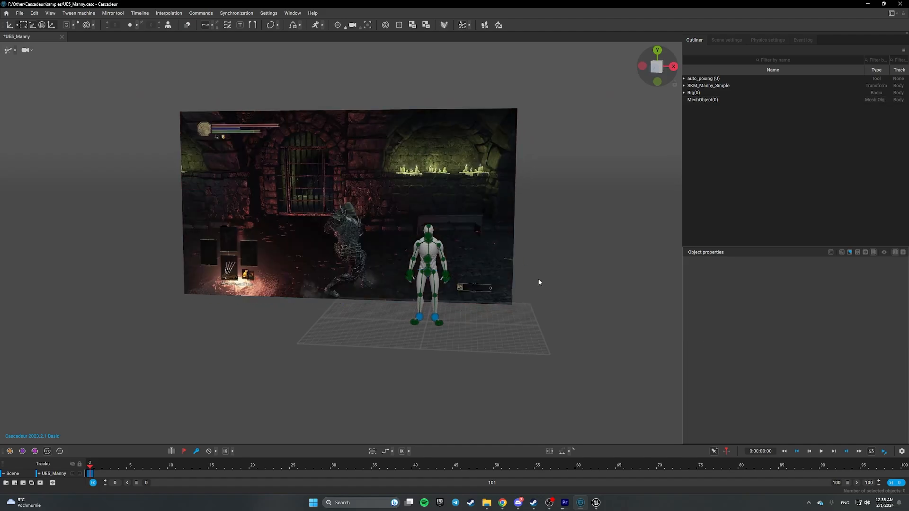
{"action": "scroll", "coordinate": [538, 279], "scroll_direction": "up", "scroll_amount": 3}
{"action": "left_click_drag", "start_coordinate": [462, 294], "coordinate": [456, 317], "text": "alt"}
{"action": "scroll", "coordinate": [444, 321], "scroll_direction": "up", "scroll_amount": 5}
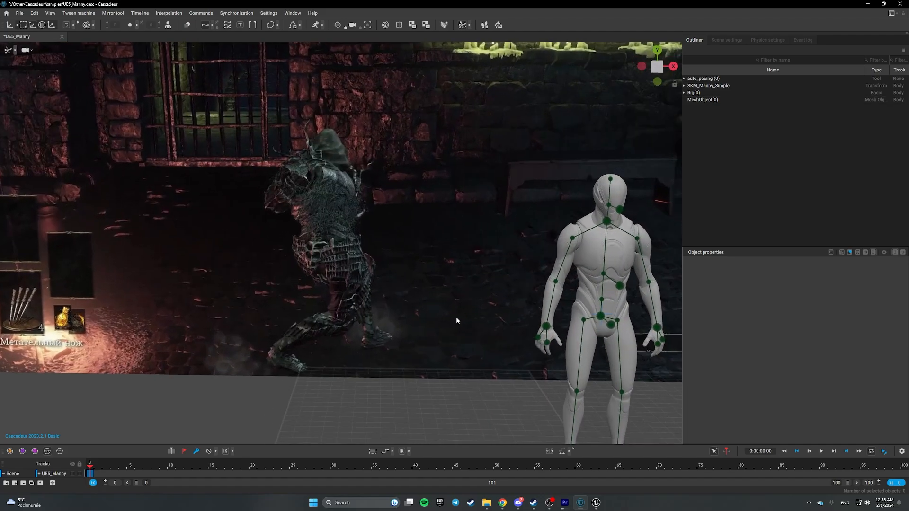
{"action": "middle_click_drag", "start_coordinate": [455, 316], "coordinate": [381, 266], "text": "alt"}
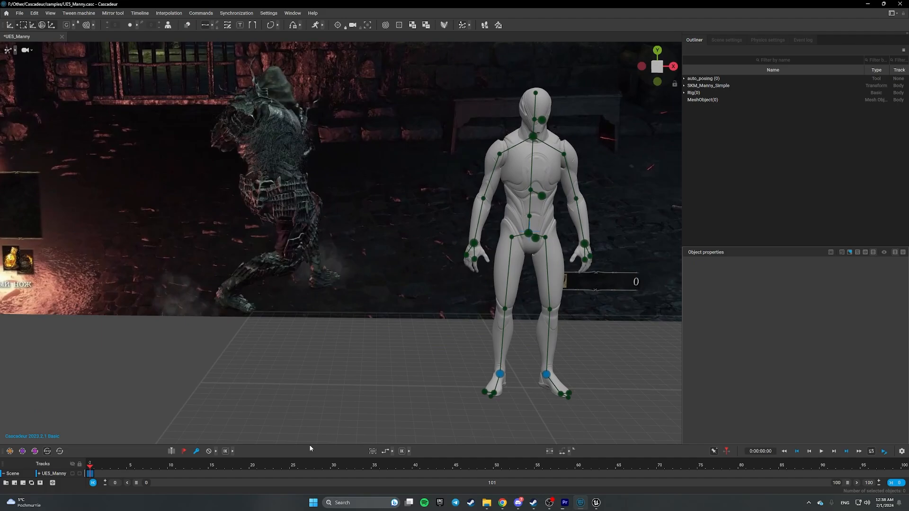
{"action": "left_click_drag", "start_coordinate": [308, 445], "coordinate": [332, 356]}
{"action": "scroll", "coordinate": [385, 287], "scroll_direction": "down", "scroll_amount": 1}
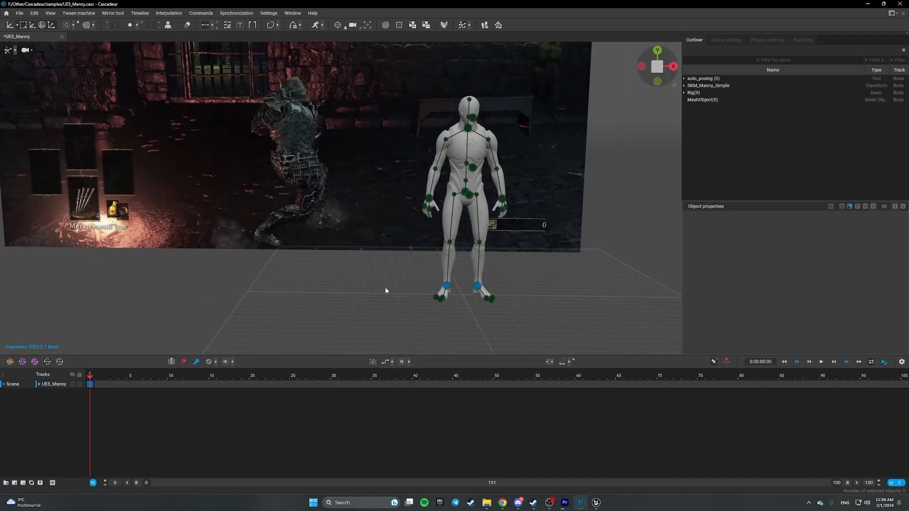
{"action": "scroll", "coordinate": [392, 288], "scroll_direction": "up", "scroll_amount": 2}
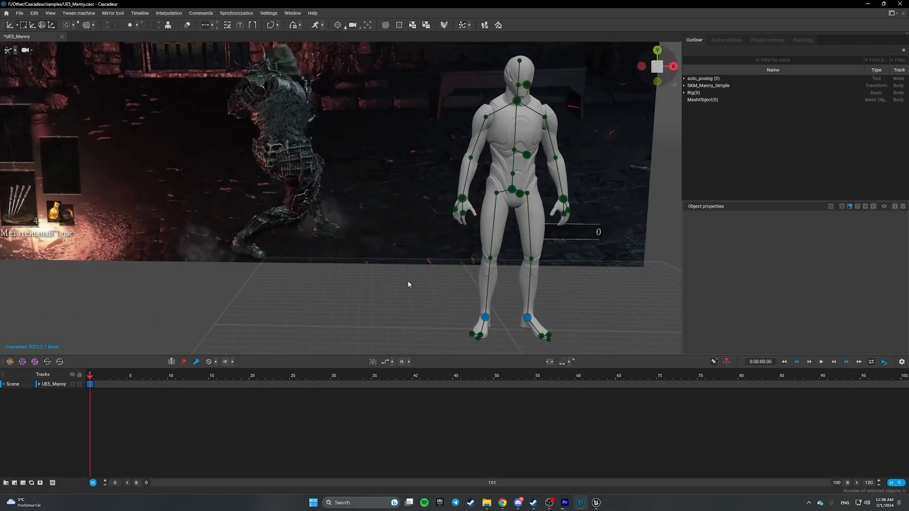
{"action": "middle_click_drag", "start_coordinate": [407, 283], "coordinate": [339, 294], "text": "alt"}
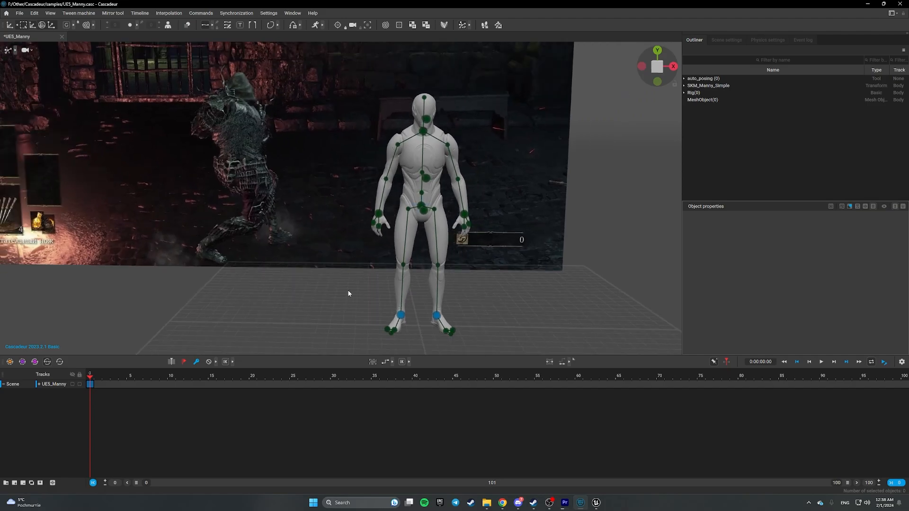
{"action": "left_click_drag", "start_coordinate": [352, 290], "coordinate": [427, 331], "text": "alt"}
- Widen the stance by moving the left foot outward
{"action": "left_click", "coordinate": [437, 304]}
{"action": "left_click", "coordinate": [400, 302]}
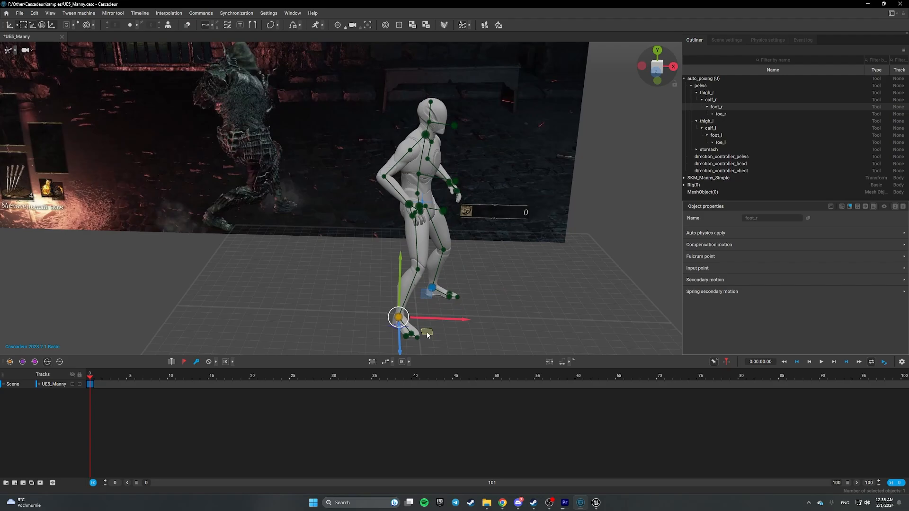
{"action": "left_click", "coordinate": [492, 301]}
{"action": "right_click_drag", "start_coordinate": [492, 301], "coordinate": [435, 231]}
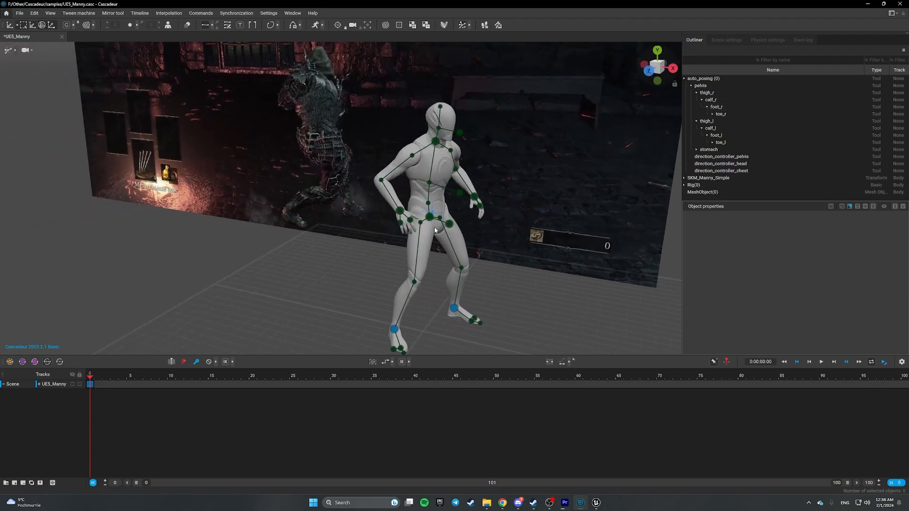
- Raise the right and left hand controllers up and to the right
{"action": "left_click", "coordinate": [400, 211]}
{"action": "left_click_drag", "start_coordinate": [414, 224], "coordinate": [499, 213]}
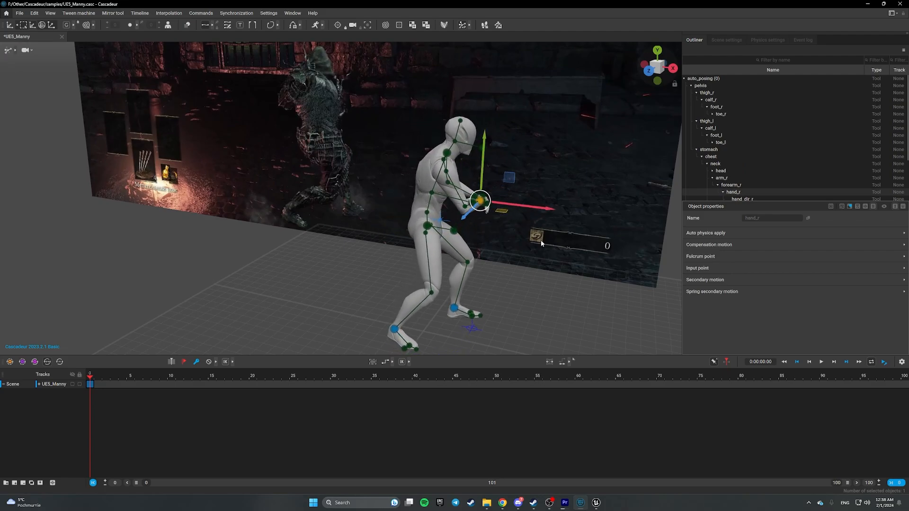
{"action": "right_click_drag", "start_coordinate": [499, 213], "coordinate": [399, 251]}
{"action": "left_click", "coordinate": [406, 257]}
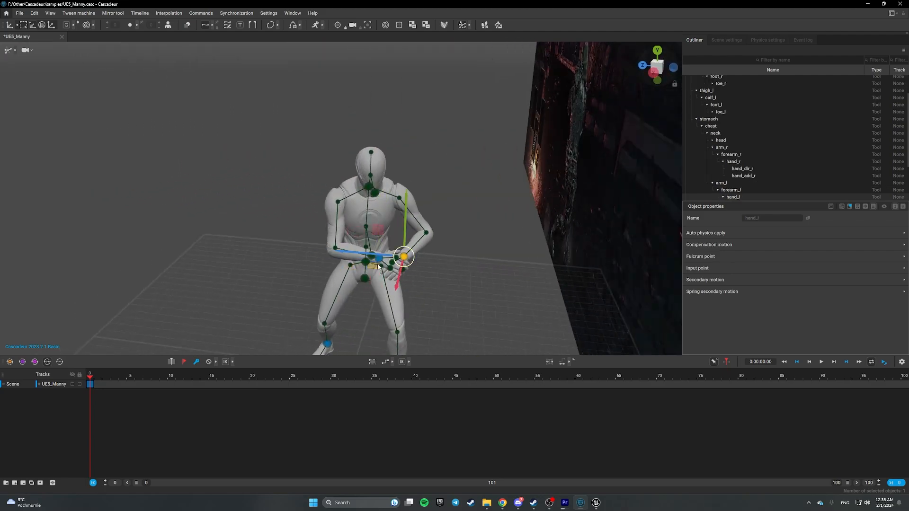
{"action": "left_click_drag", "start_coordinate": [378, 266], "coordinate": [409, 251]}
{"action": "right_click_drag", "start_coordinate": [235, 236], "coordinate": [389, 229]}
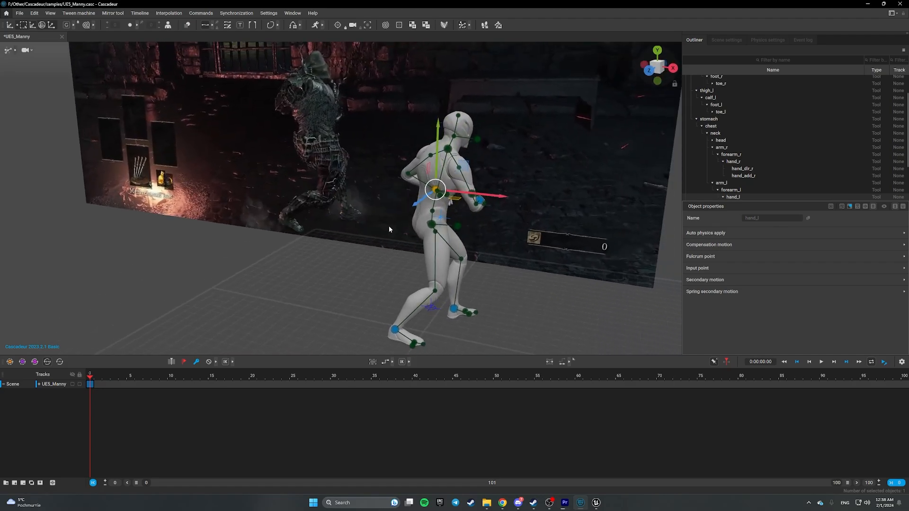
- Lower the pelvis into a crouch and shift the body slightly right
{"action": "left_click", "coordinate": [431, 224]}
{"action": "left_click_drag", "start_coordinate": [434, 194], "coordinate": [437, 213]}
{"action": "left_click_drag", "start_coordinate": [492, 280], "coordinate": [532, 270], "text": "alt"}
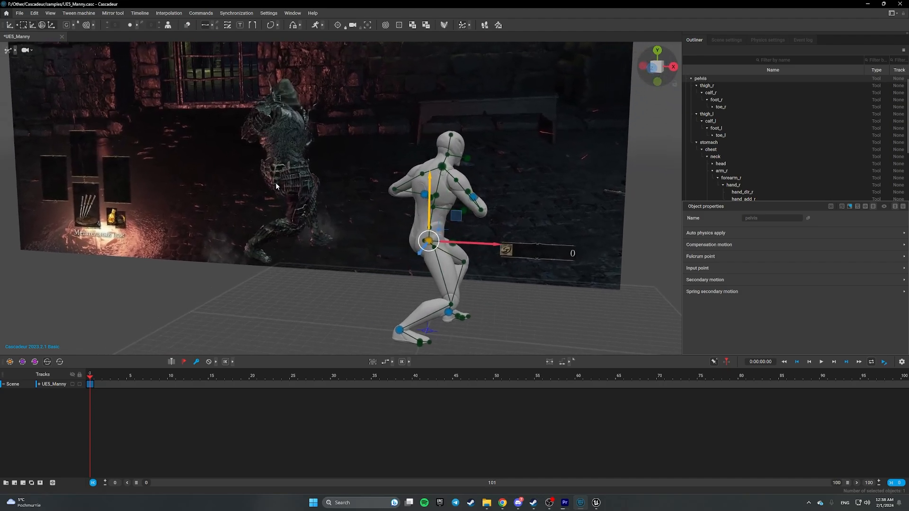
{"action": "left_click_drag", "start_coordinate": [492, 245], "coordinate": [500, 246]}
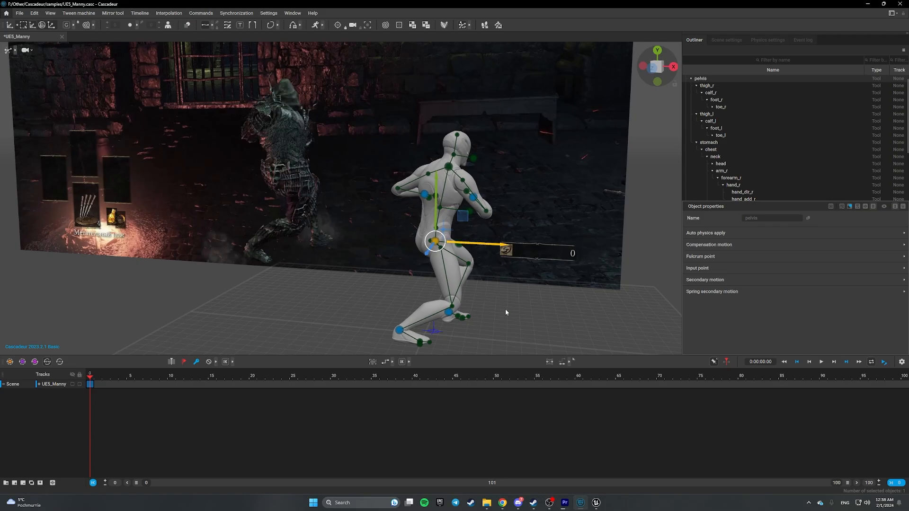
- Move the left foot further right to deepen the lunge
{"action": "right_click_drag", "start_coordinate": [505, 312], "coordinate": [477, 311]}
{"action": "left_click", "coordinate": [460, 323]}
{"action": "left_click_drag", "start_coordinate": [482, 324], "coordinate": [496, 333]}
{"action": "mouse_move", "coordinate": [544, 305]}
{"action": "left_mouse_down", "text": "alt"}
{"action": "mouse_move", "coordinate": [566, 315]}
{"action": "mouse_move", "coordinate": [492, 289]}
{"action": "mouse_move", "coordinate": [444, 290]}
{"action": "mouse_move", "coordinate": [546, 294]}
{"action": "mouse_move", "coordinate": [539, 291]}
{"action": "left_mouse_up", "text": "alt"}
{"action": "left_click", "coordinate": [566, 315]}
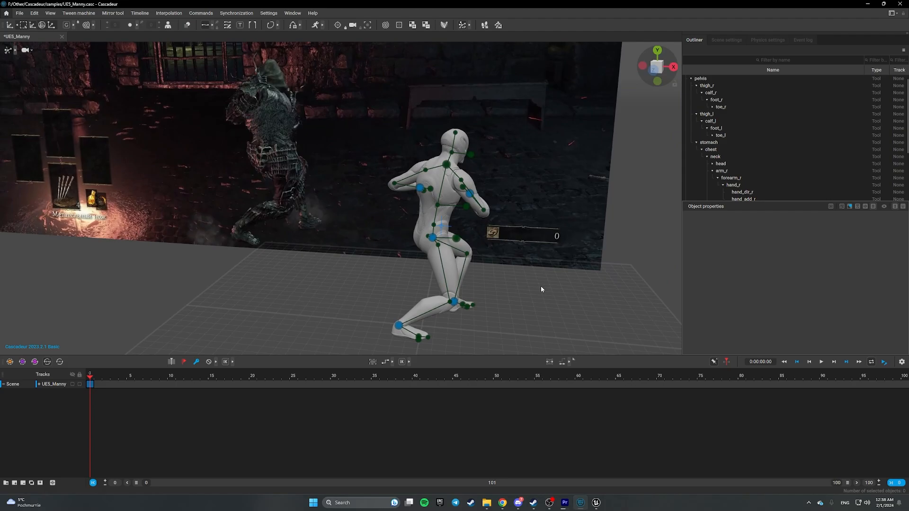
- Reposition the right hand controller at frame 0
{"action": "left_click_drag", "start_coordinate": [540, 287], "coordinate": [393, 240], "text": "alt"}
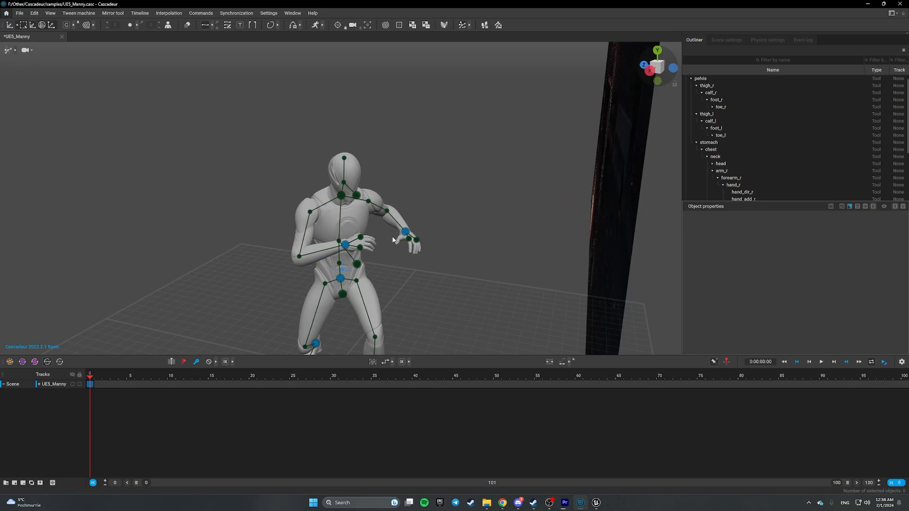
{"action": "left_click", "coordinate": [345, 245]}
{"action": "left_click_drag", "start_coordinate": [312, 253], "coordinate": [338, 257]}
{"action": "left_click_drag", "start_coordinate": [452, 274], "coordinate": [304, 169], "text": "alt"}
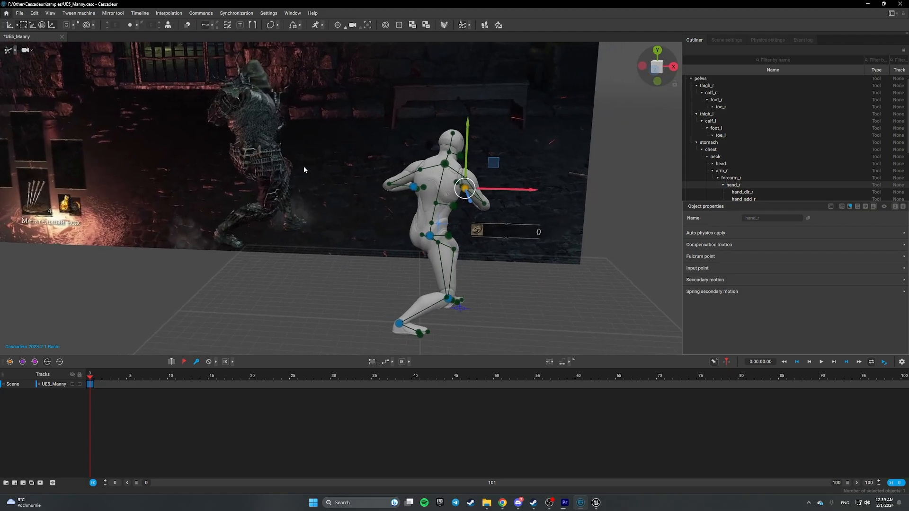
- Move the left hand down and right to re-pose the arm
{"action": "left_click", "coordinate": [414, 189]}
{"action": "left_click_drag", "start_coordinate": [395, 199], "coordinate": [704, 289], "text": "alt"}
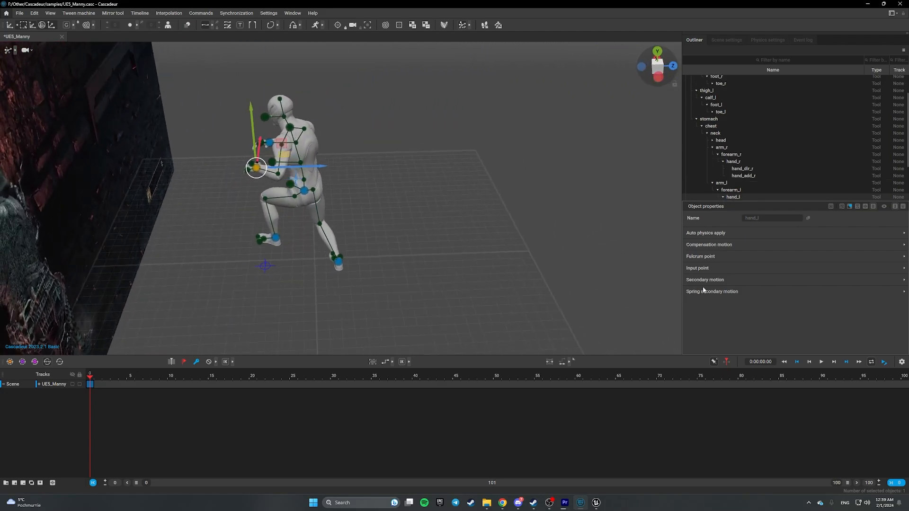
{"action": "left_click_drag", "start_coordinate": [320, 210], "coordinate": [177, 126], "text": "alt"}
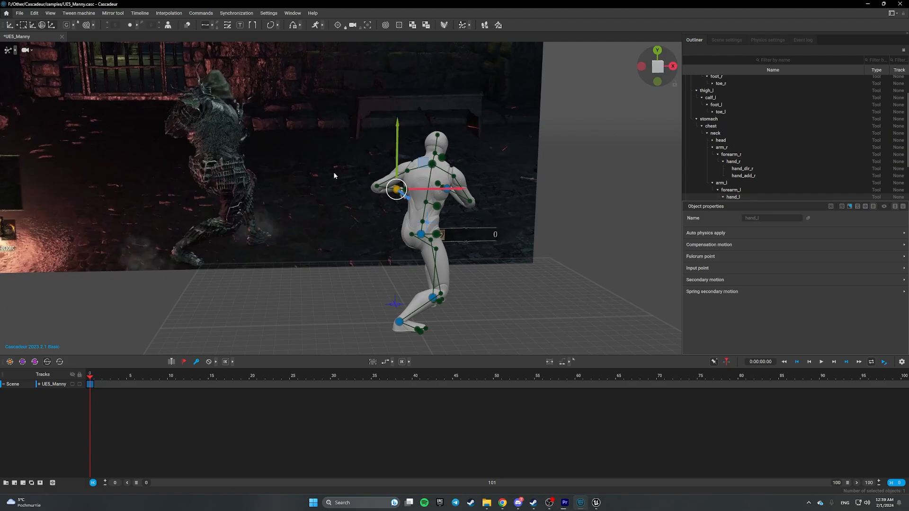
{"action": "left_click_drag", "start_coordinate": [334, 173], "coordinate": [146, 221], "text": "alt"}
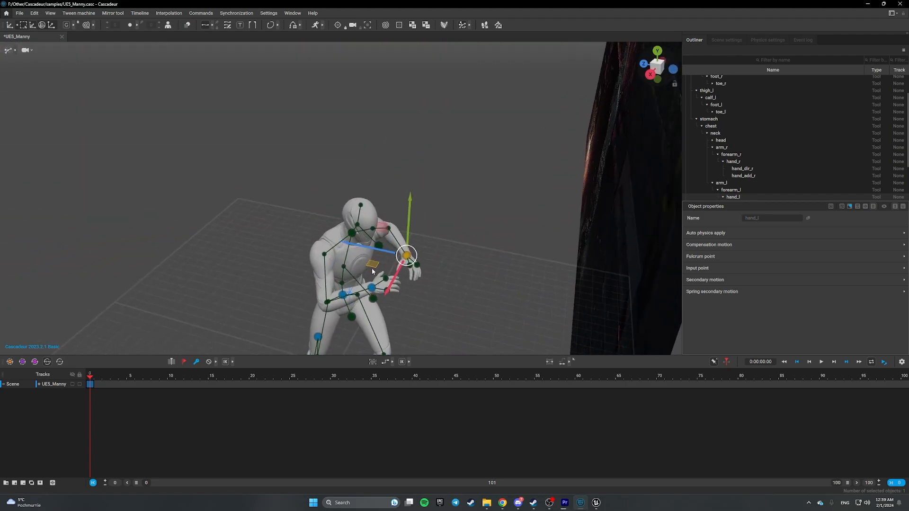
{"action": "left_click_drag", "start_coordinate": [373, 271], "coordinate": [369, 298]}
{"action": "left_click_drag", "start_coordinate": [295, 265], "coordinate": [424, 204], "text": "alt"}
{"action": "scroll", "coordinate": [511, 237], "scroll_direction": "down", "scroll_amount": 3}
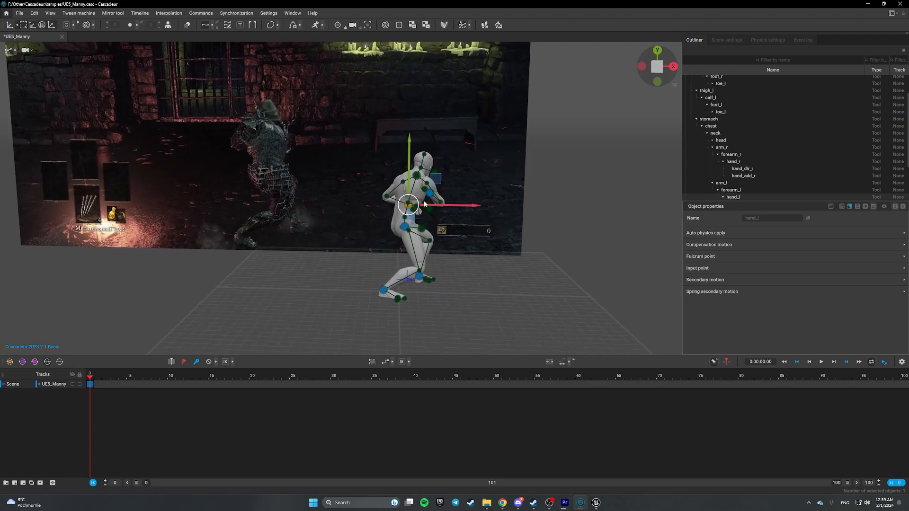
- Lower the pelvis to bend the legs deeper, then scrub to about frame 6
{"action": "left_click", "coordinate": [404, 229]}
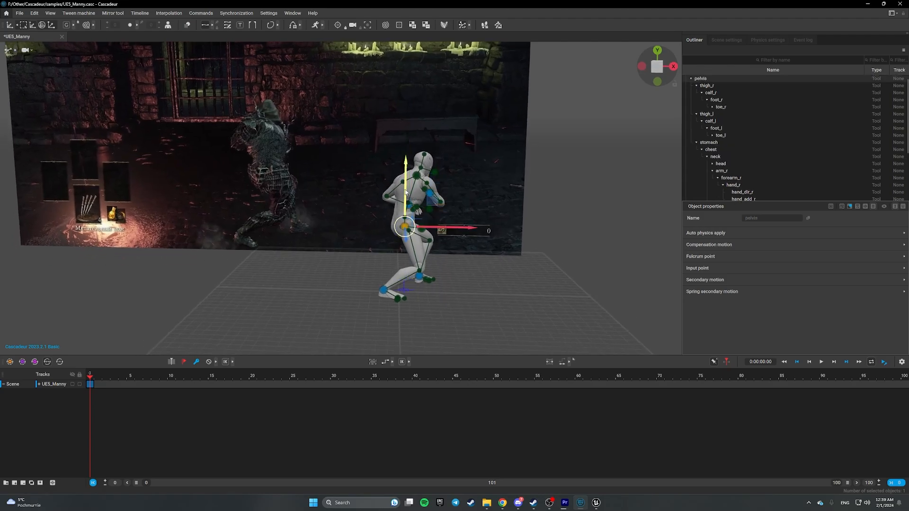
{"action": "mouse_move", "coordinate": [405, 192]}
{"action": "left_mouse_down"}
{"action": "mouse_move", "coordinate": [406, 207]}
{"action": "mouse_move", "coordinate": [407, 194]}
{"action": "left_mouse_up"}
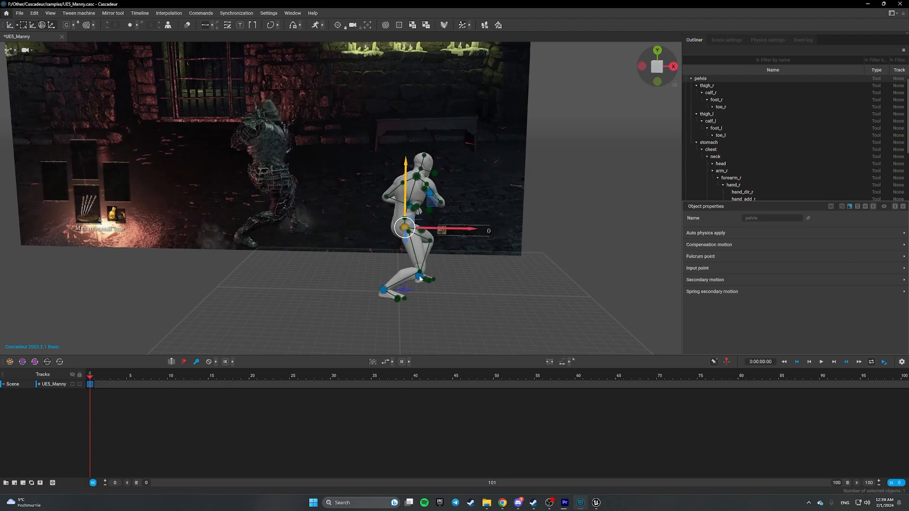
{"action": "mouse_move", "coordinate": [528, 299]}
{"action": "right_mouse_down"}
{"action": "mouse_move", "coordinate": [385, 298]}
{"action": "mouse_move", "coordinate": [510, 296]}
{"action": "right_mouse_up"}
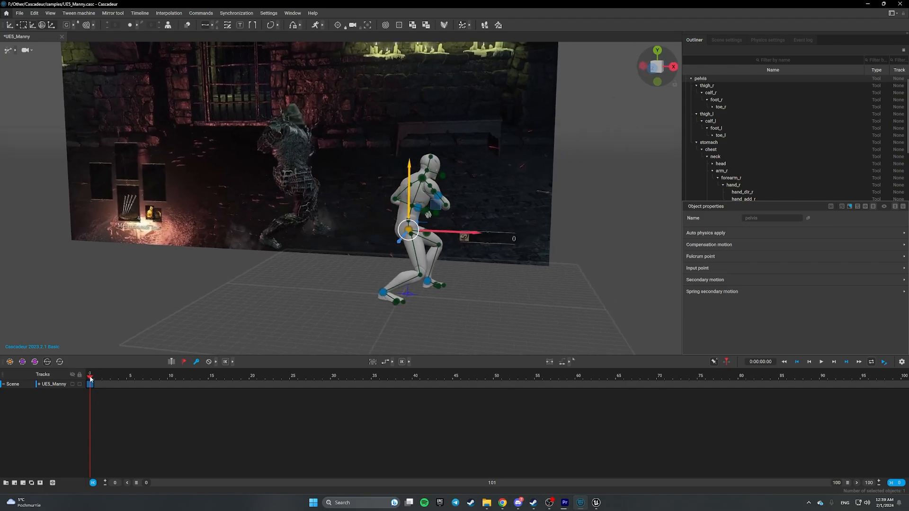
{"action": "left_click_drag", "start_coordinate": [91, 378], "coordinate": [132, 378]}
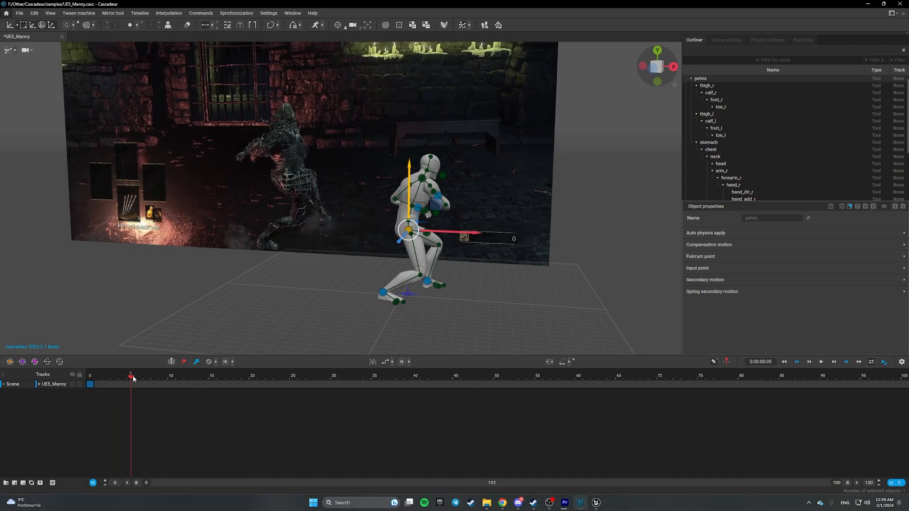
- At frame 15, move the right hand outward and down into the throw
{"action": "left_click_drag", "start_coordinate": [133, 378], "coordinate": [212, 376]}
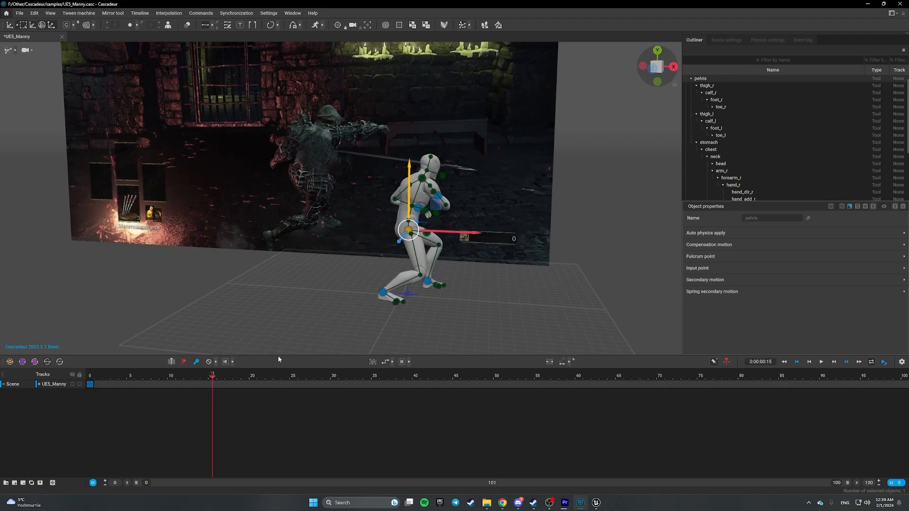
{"action": "left_click", "coordinate": [481, 287]}
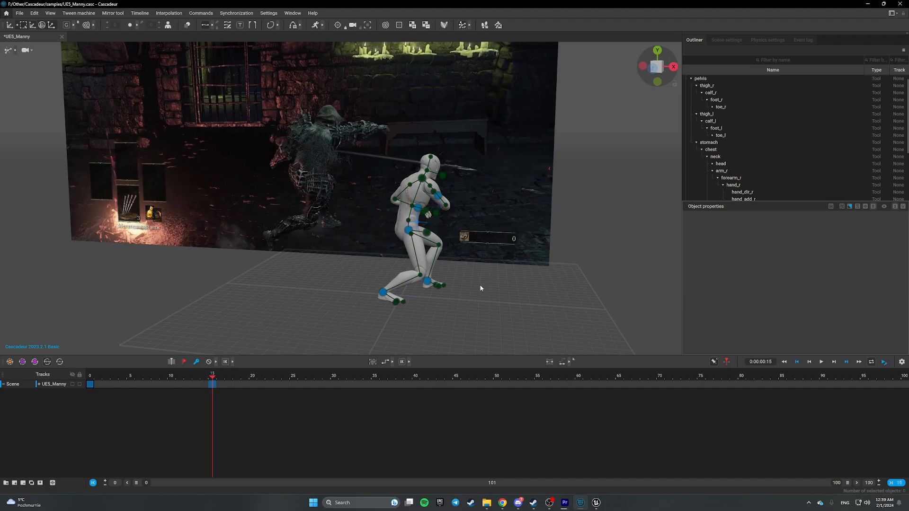
{"action": "right_click_drag", "start_coordinate": [513, 265], "coordinate": [381, 280]}
{"action": "left_click", "coordinate": [414, 229]}
{"action": "left_click_drag", "start_coordinate": [466, 271], "coordinate": [544, 248], "text": "alt"}
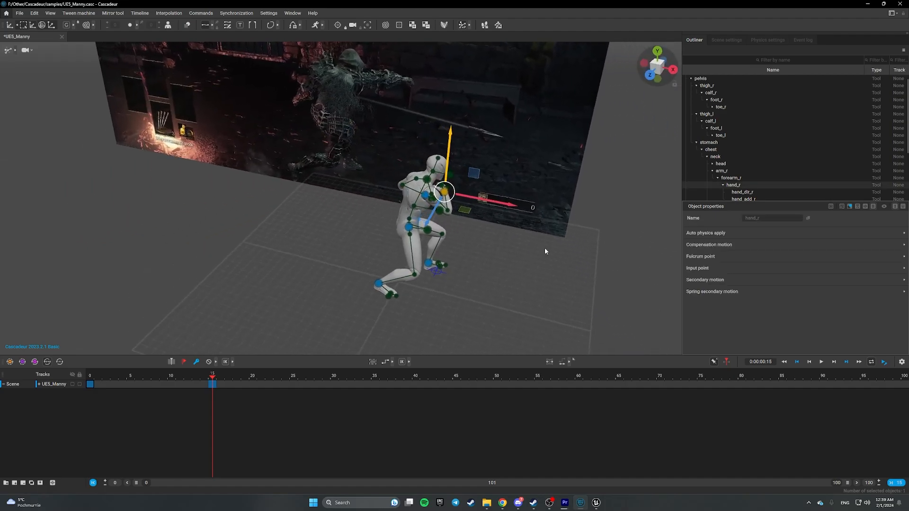
{"action": "left_click_drag", "start_coordinate": [465, 212], "coordinate": [484, 228]}
{"action": "left_click_drag", "start_coordinate": [494, 266], "coordinate": [382, 333], "text": "alt"}
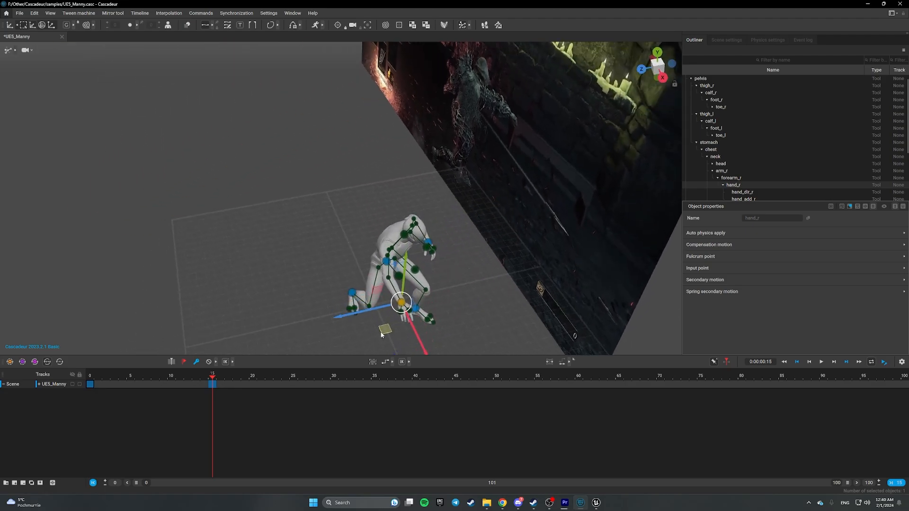
{"action": "left_click_drag", "start_coordinate": [481, 283], "coordinate": [645, 263], "text": "alt"}
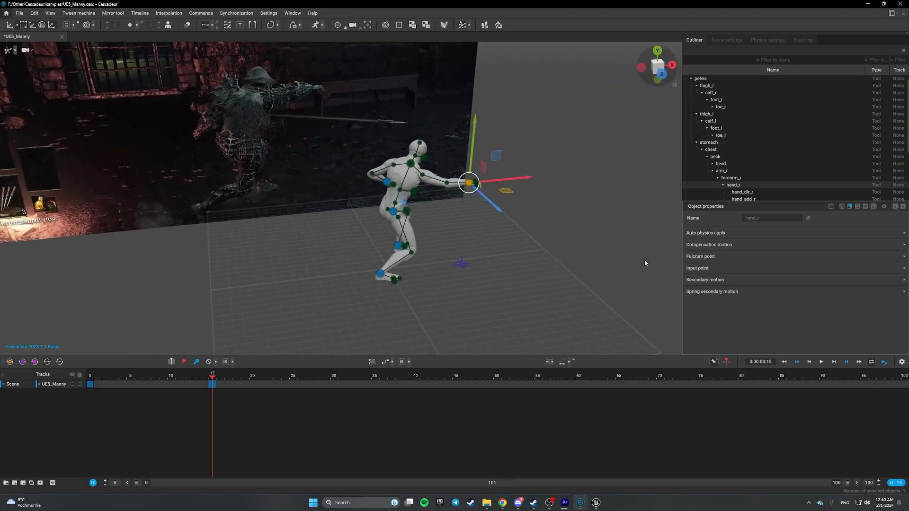
{"action": "left_click_drag", "start_coordinate": [227, 185], "coordinate": [336, 225], "text": "alt"}
- Lower the left hand and move it outward, then scrub to compare with the reference
{"action": "left_click", "coordinate": [314, 185]}
{"action": "left_click_drag", "start_coordinate": [421, 252], "coordinate": [66, 232], "text": "alt"}
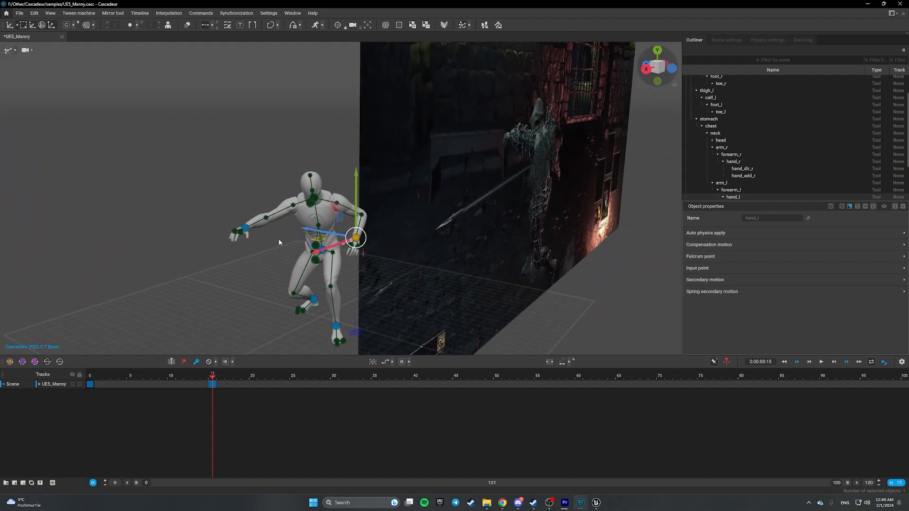
{"action": "left_click_drag", "start_coordinate": [338, 219], "coordinate": [337, 231]}
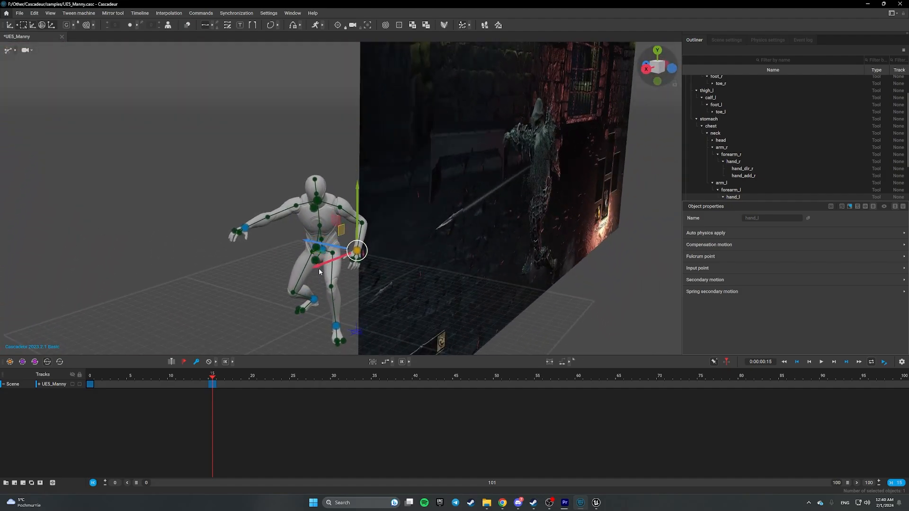
{"action": "left_click_drag", "start_coordinate": [320, 266], "coordinate": [401, 197]}
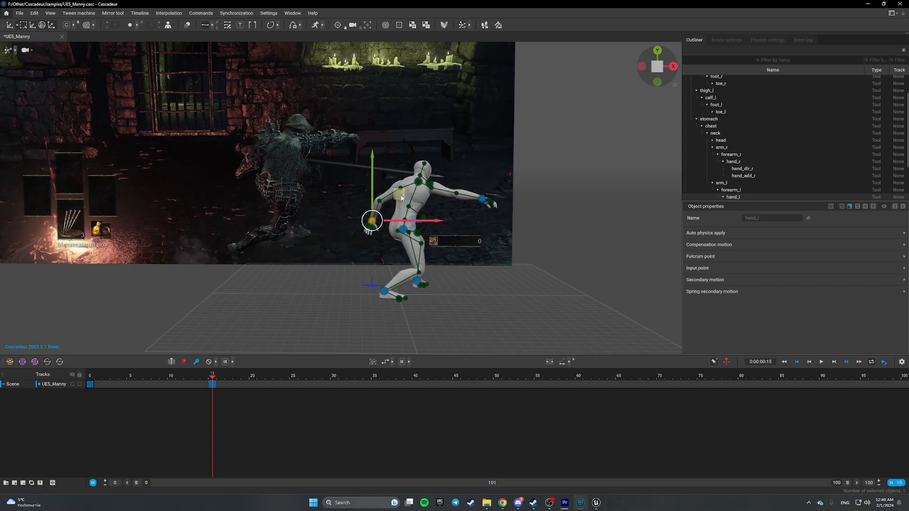
{"action": "left_click", "coordinate": [466, 220]}
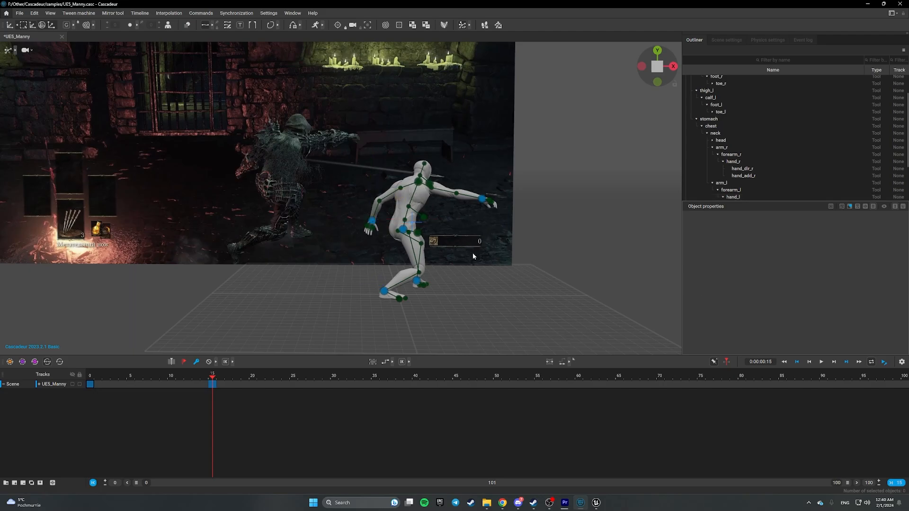
{"action": "left_click_drag", "start_coordinate": [214, 376], "coordinate": [72, 385]}
{"action": "left_click_drag", "start_coordinate": [155, 382], "coordinate": [213, 367]}
{"action": "left_click_drag", "start_coordinate": [534, 284], "coordinate": [468, 299], "text": "alt"}
- Turn the head direction controller to aim the gaze at frame 15
{"action": "left_click", "coordinate": [439, 289]}
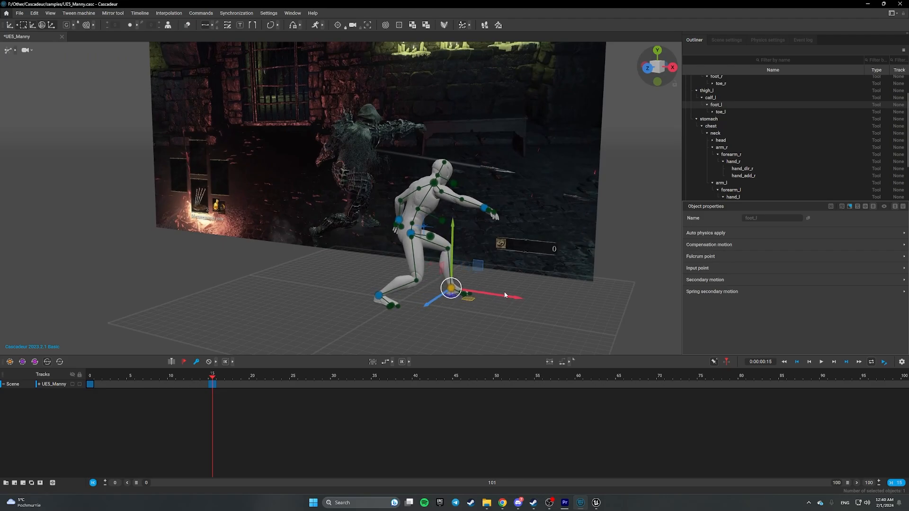
{"action": "left_click_drag", "start_coordinate": [509, 272], "coordinate": [369, 284], "text": "alt"}
{"action": "left_click", "coordinate": [389, 201]}
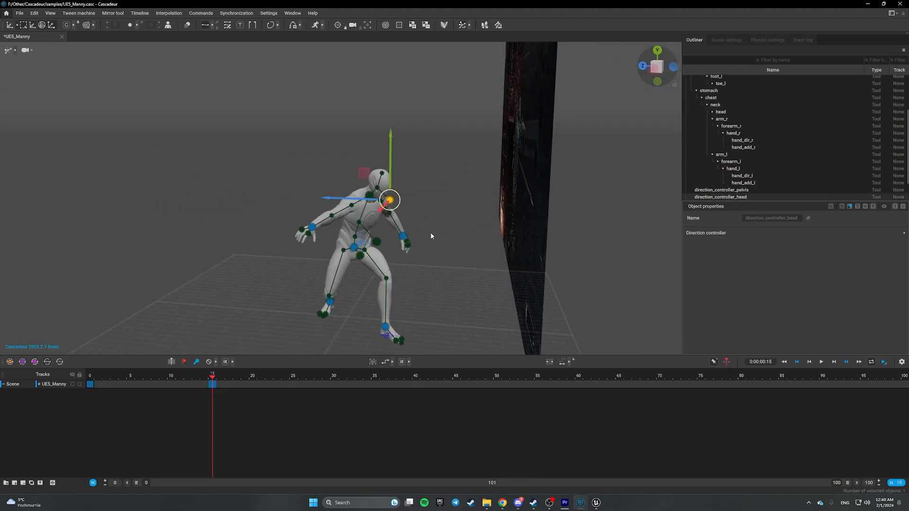
{"action": "left_click_drag", "start_coordinate": [431, 272], "coordinate": [479, 287], "text": "alt"}
{"action": "mouse_move", "coordinate": [414, 241]}
{"action": "left_mouse_down"}
{"action": "mouse_move", "coordinate": [392, 243]}
{"action": "mouse_move", "coordinate": [403, 237]}
{"action": "left_mouse_up"}
{"action": "left_click_drag", "start_coordinate": [456, 242], "coordinate": [443, 258], "text": "alt"}
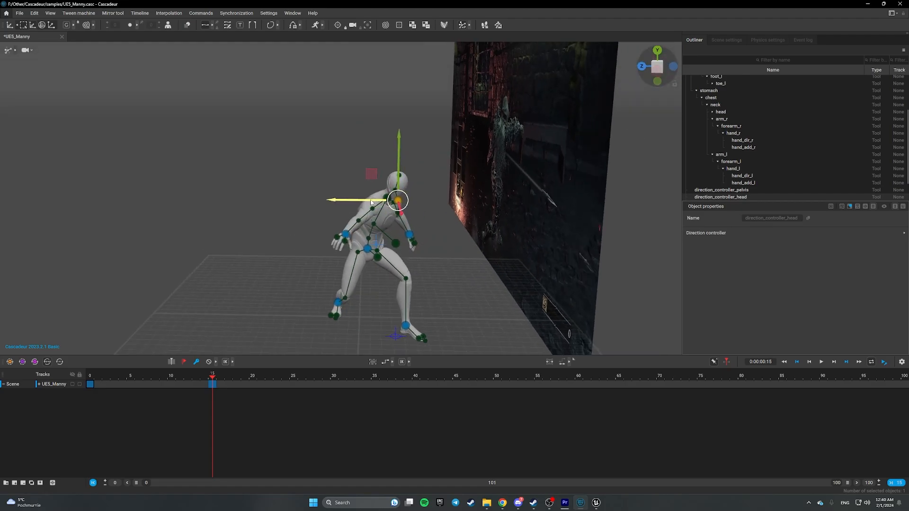
{"action": "left_click", "coordinate": [233, 220]}
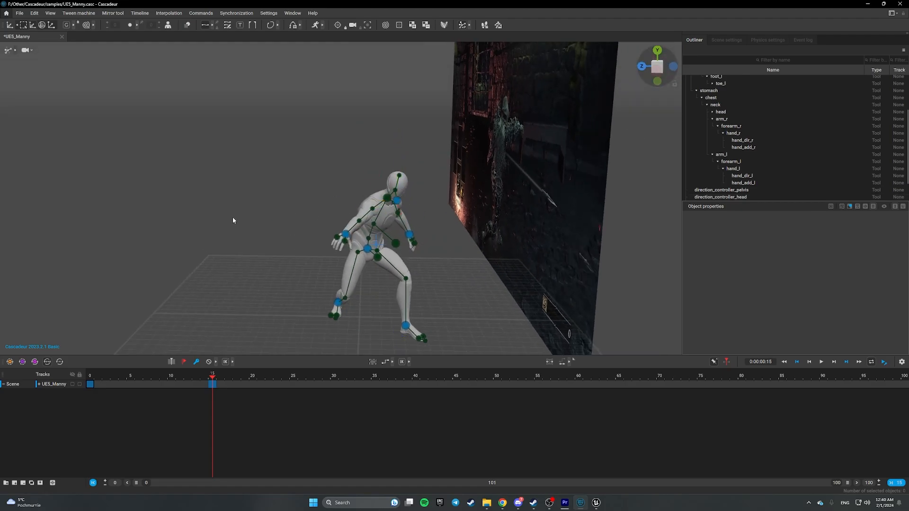
- Push the right hand further outward, check the pose, and return to frame 0
{"action": "left_click", "coordinate": [345, 235]}
{"action": "left_click_drag", "start_coordinate": [317, 241], "coordinate": [342, 237]}
{"action": "right_click_drag", "start_coordinate": [343, 237], "coordinate": [465, 257]}
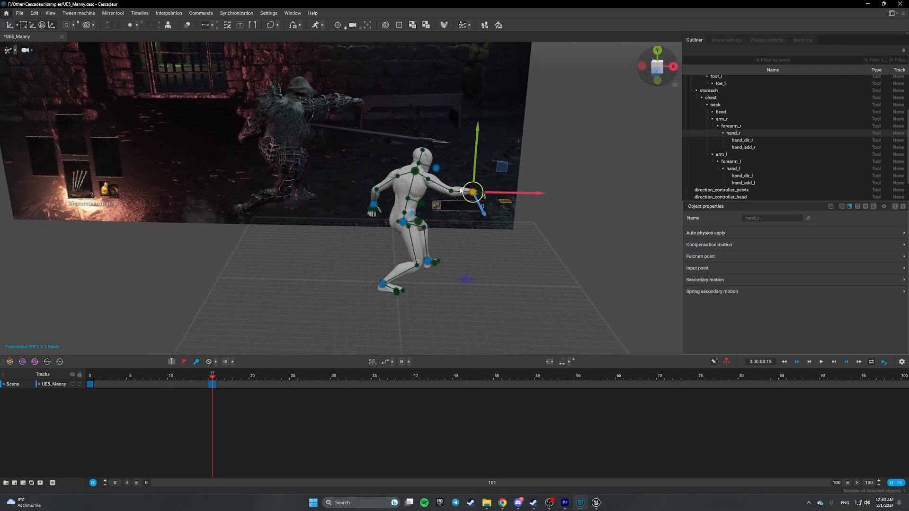
{"action": "right_click_drag", "start_coordinate": [458, 195], "coordinate": [440, 226]}
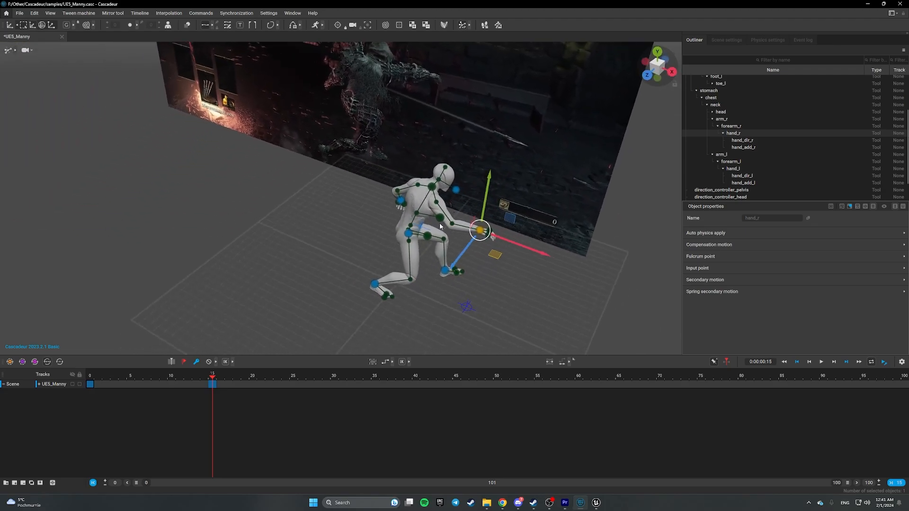
{"action": "right_click_drag", "start_coordinate": [492, 201], "coordinate": [461, 256]}
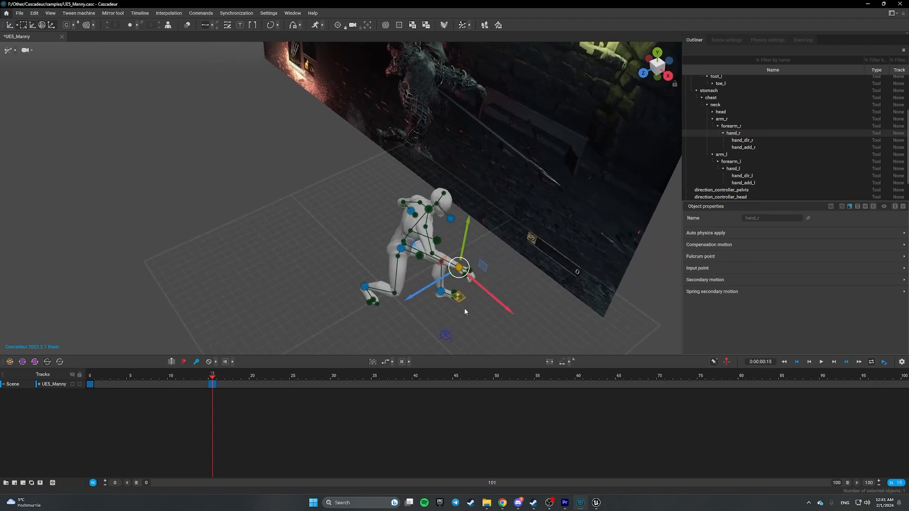
{"action": "right_click_drag", "start_coordinate": [465, 311], "coordinate": [506, 270]}
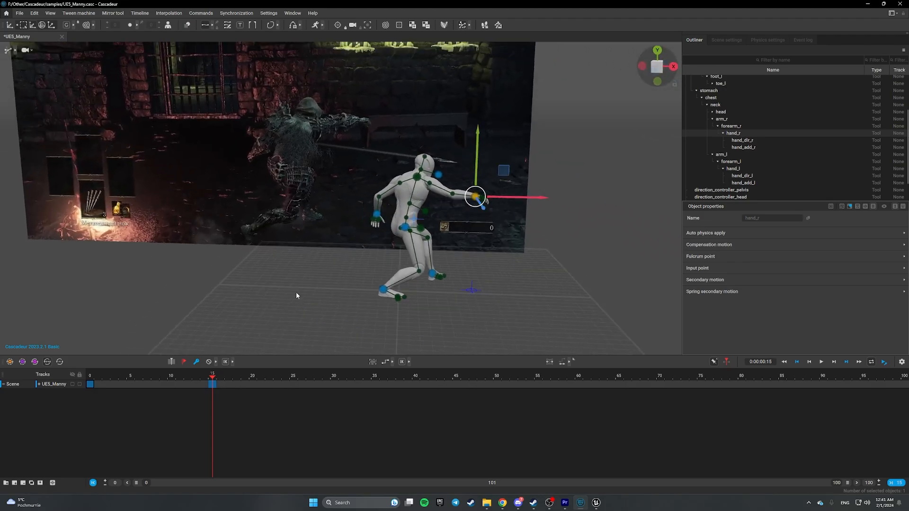
{"action": "right_click_drag", "start_coordinate": [297, 293], "coordinate": [306, 289]}
{"action": "left_click_drag", "start_coordinate": [220, 372], "coordinate": [240, 385]}
- Compare the start and throw poses, then shift the pelvis slightly right at frame 15
{"action": "key", "text": "Down"}
{"action": "key", "text": "Down"}
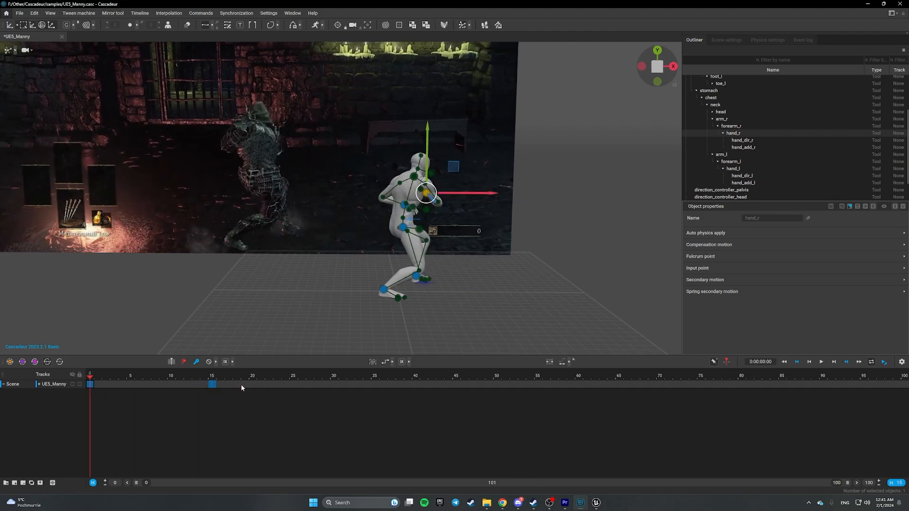
{"action": "key", "text": "Up"}
{"action": "key", "text": "Down"}
{"action": "key", "text": "Up"}
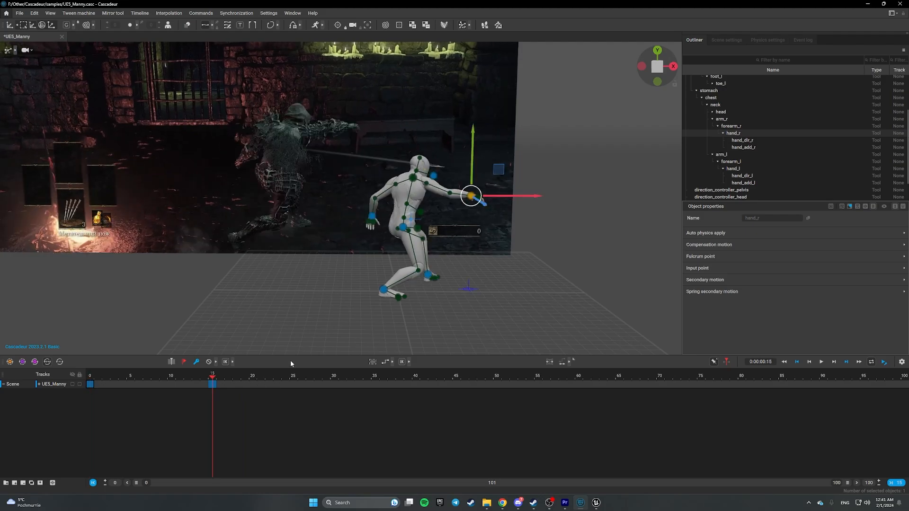
{"action": "key", "text": "Down"}
{"action": "key", "text": "Up"}
{"action": "key", "text": "Down"}
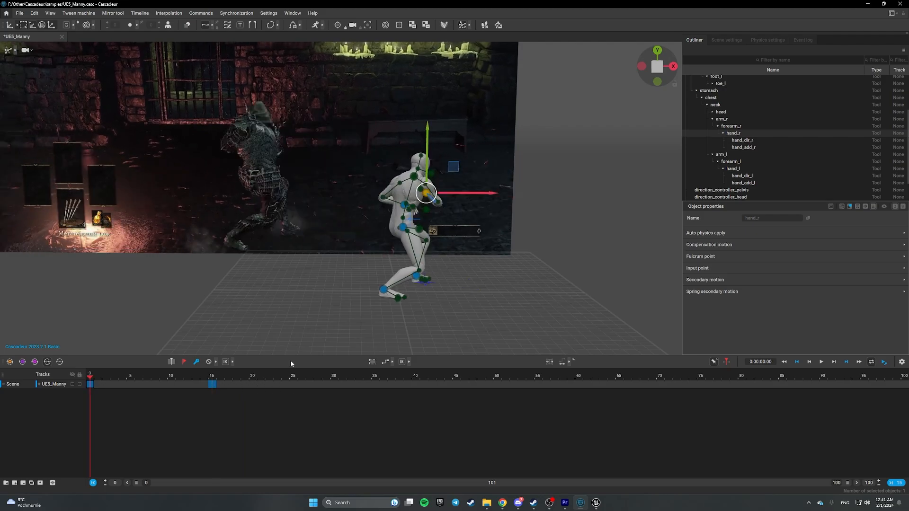
{"action": "key", "text": "Up"}
{"action": "left_click", "coordinate": [403, 228]}
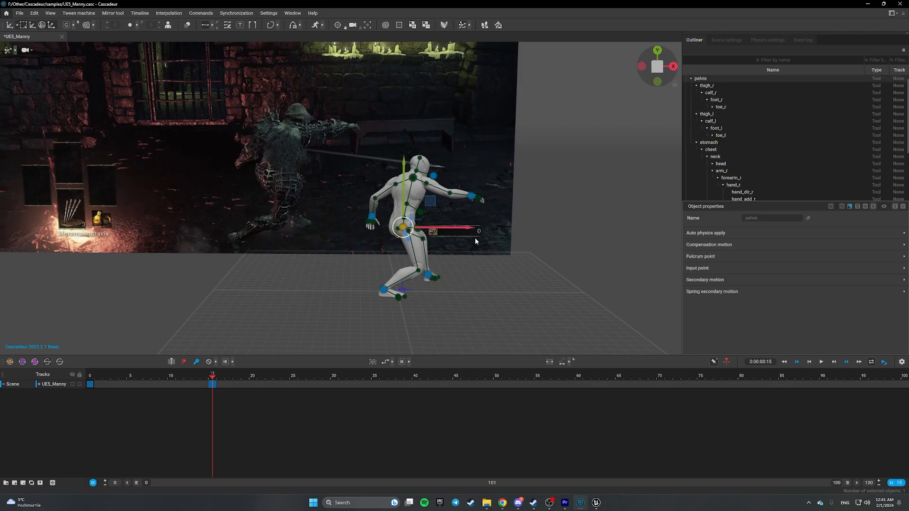
{"action": "mouse_move", "coordinate": [466, 230]}
{"action": "left_mouse_down"}
{"action": "mouse_move", "coordinate": [493, 225]}
{"action": "mouse_move", "coordinate": [453, 229]}
{"action": "mouse_move", "coordinate": [477, 230]}
{"action": "left_mouse_up"}
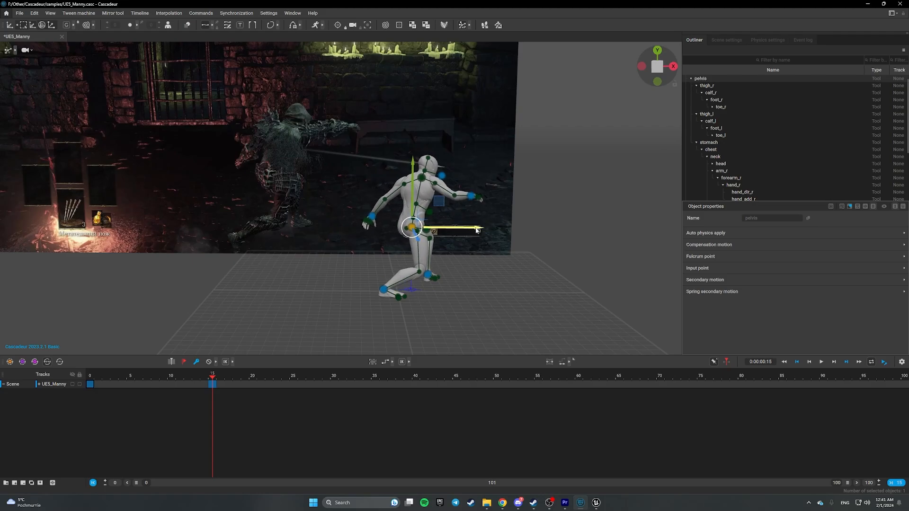
- Lift the right foot higher and scrub to review the motion
{"action": "left_click", "coordinate": [384, 292]}
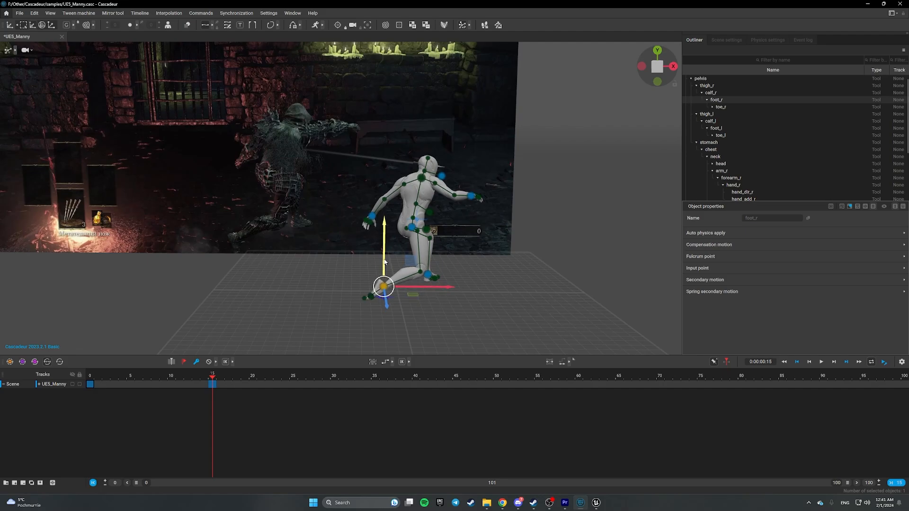
{"action": "left_click_drag", "start_coordinate": [384, 261], "coordinate": [381, 252]}
{"action": "left_click", "coordinate": [484, 296]}
{"action": "mouse_move", "coordinate": [484, 296]}
{"action": "left_mouse_down", "text": "alt"}
{"action": "mouse_move", "coordinate": [438, 297]}
{"action": "mouse_move", "coordinate": [483, 303]}
{"action": "left_mouse_up", "text": "alt"}
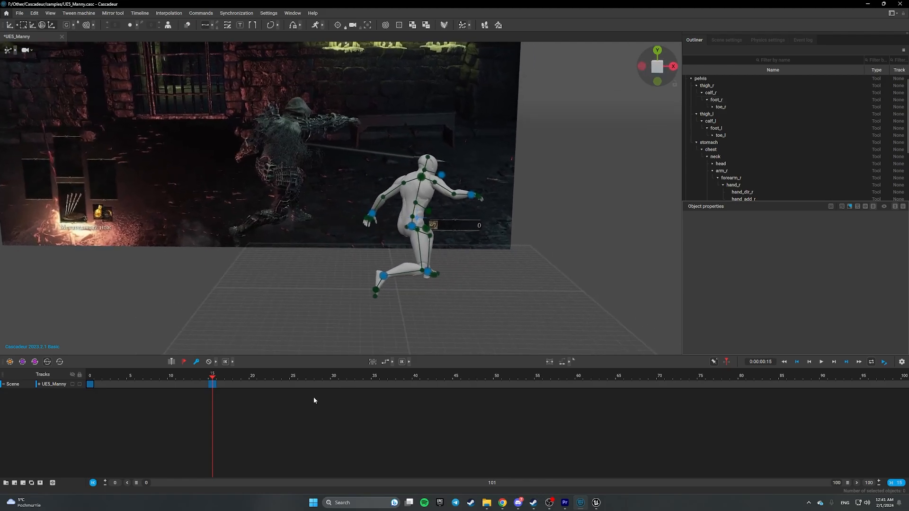
{"action": "mouse_move", "coordinate": [213, 378]}
{"action": "left_mouse_down"}
{"action": "mouse_move", "coordinate": [105, 379]}
{"action": "mouse_move", "coordinate": [231, 383]}
{"action": "mouse_move", "coordinate": [106, 380]}
{"action": "mouse_move", "coordinate": [220, 380]}
{"action": "left_mouse_up"}
- Select the right foot joint and rotate it to test its angle
{"action": "scroll", "coordinate": [390, 330], "scroll_direction": "up", "scroll_amount": 5}
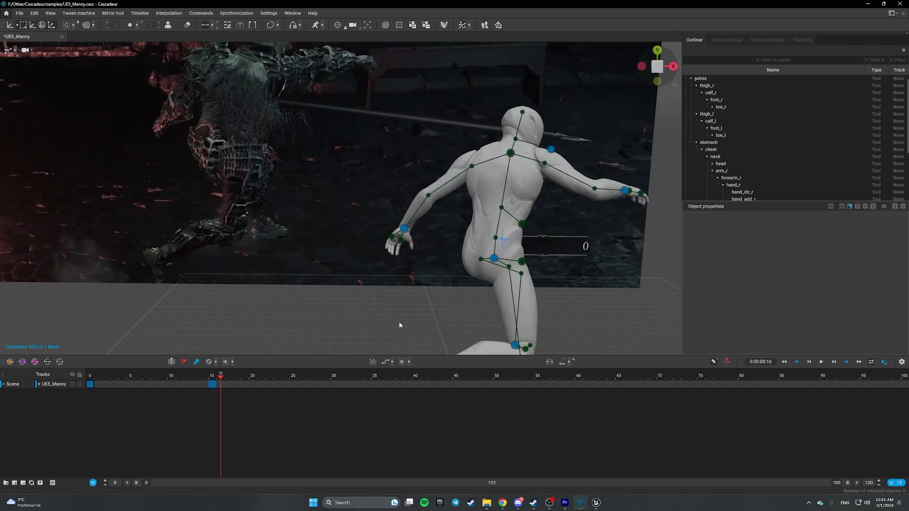
{"action": "middle_click_drag", "start_coordinate": [400, 325], "coordinate": [316, 146]}
{"action": "scroll", "coordinate": [315, 191], "scroll_direction": "down", "scroll_amount": 4}
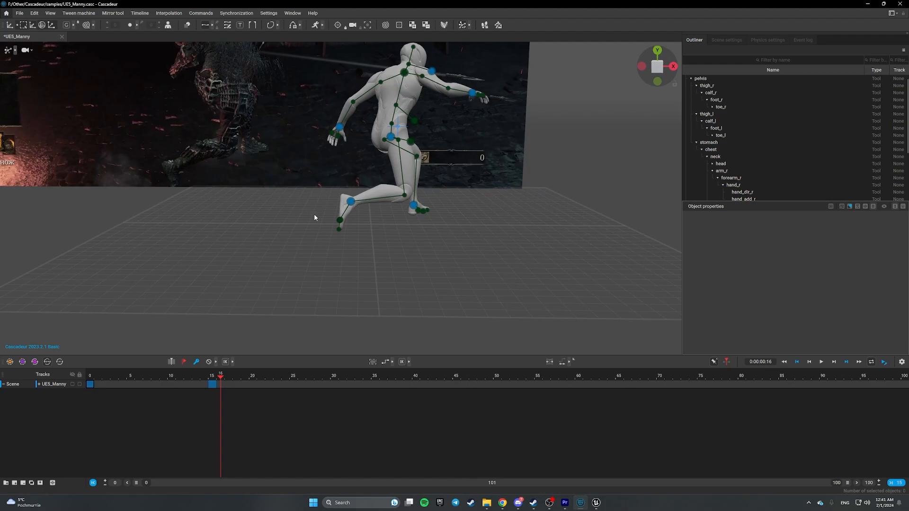
{"action": "left_click", "coordinate": [340, 221]}
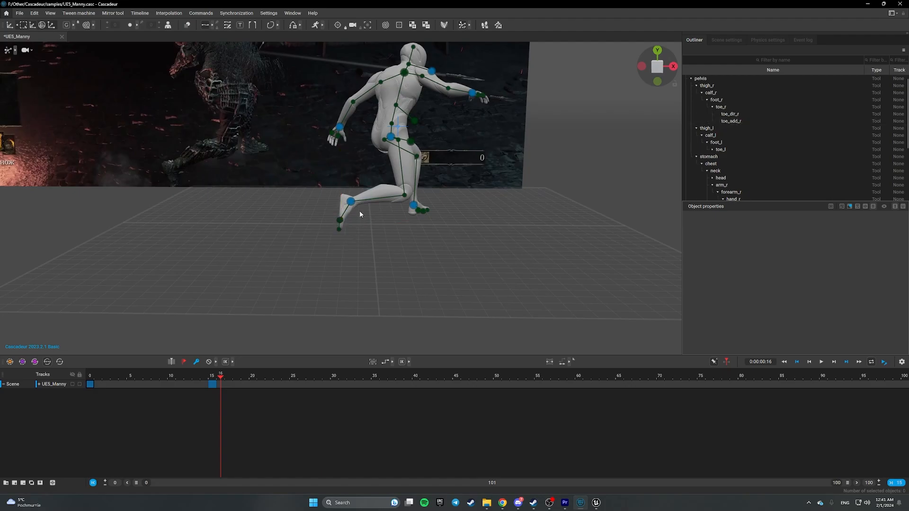
{"action": "left_click", "coordinate": [350, 202]}
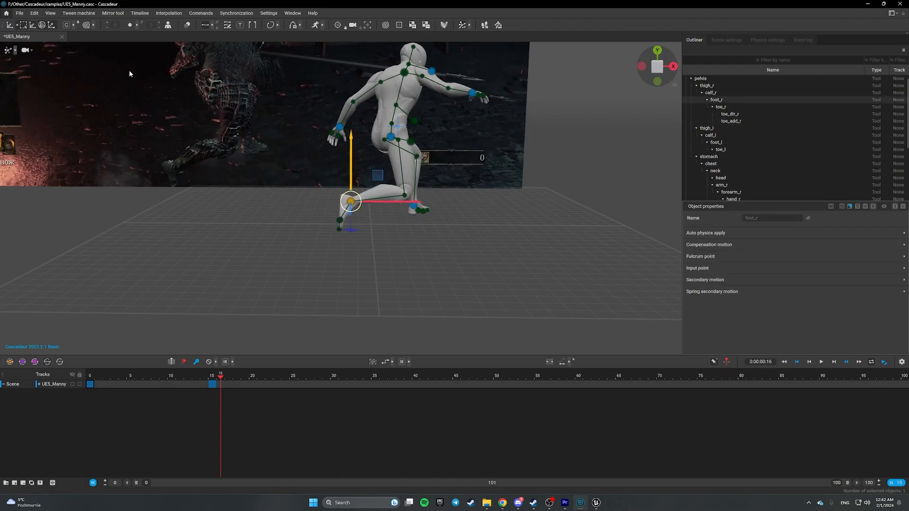
{"action": "left_click", "coordinate": [41, 25]}
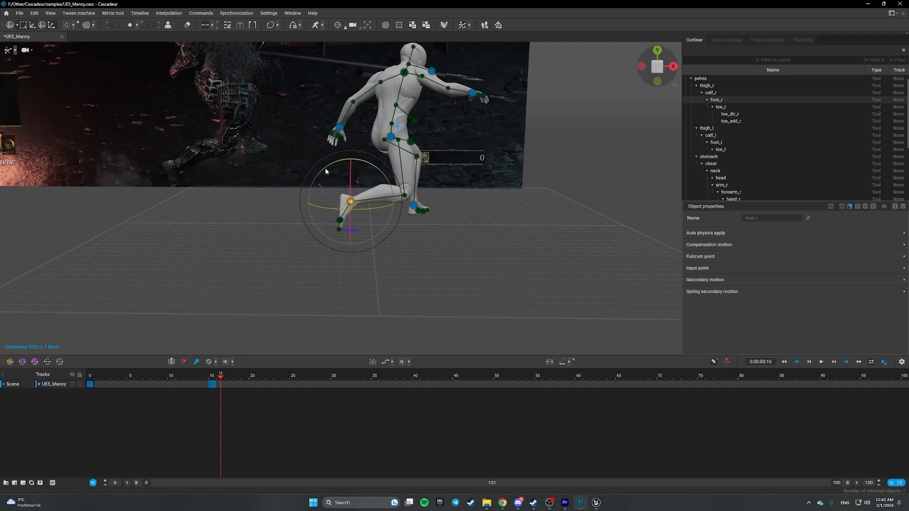
{"action": "left_click_drag", "start_coordinate": [326, 171], "coordinate": [341, 148]}
{"action": "left_click", "coordinate": [282, 200]}
- Try rotating and then moving the right toe tip control forward, undoing the move
{"action": "scroll", "coordinate": [340, 246], "scroll_direction": "up", "scroll_amount": 5}
{"action": "middle_click_drag", "start_coordinate": [308, 261], "coordinate": [365, 273]}
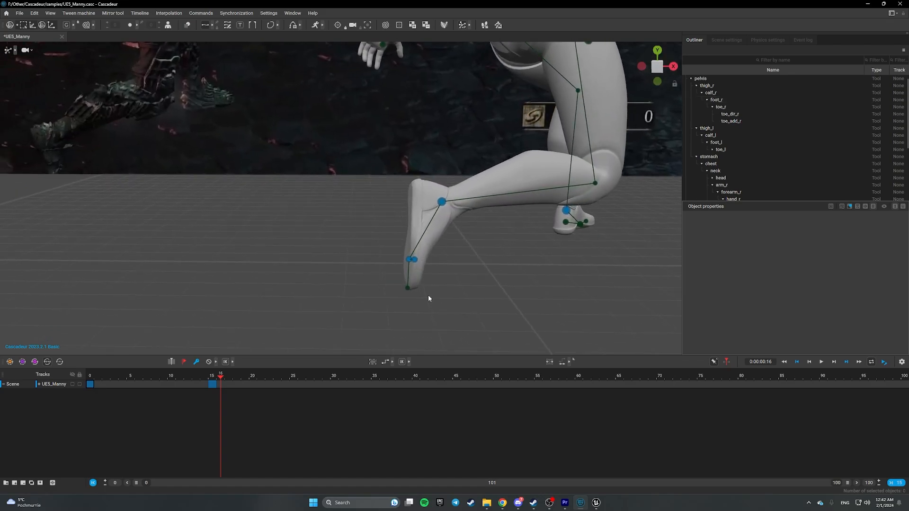
{"action": "left_click", "coordinate": [408, 288]}
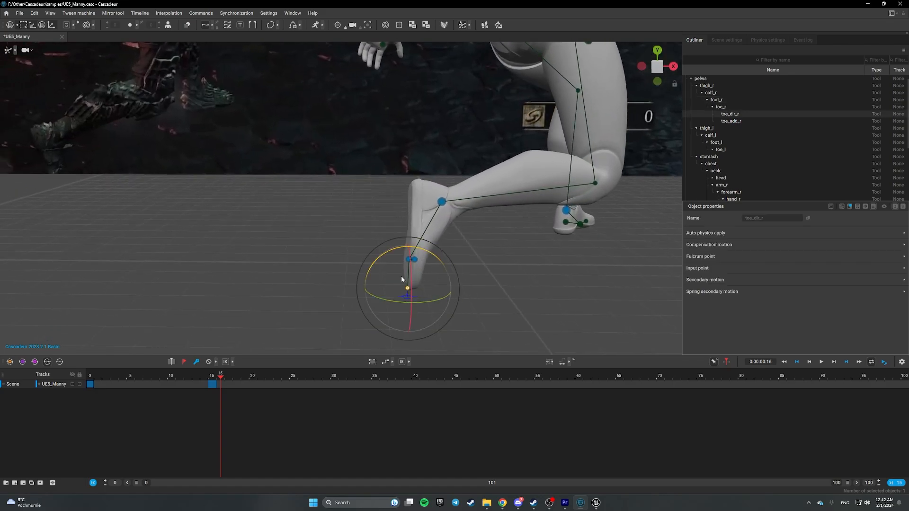
{"action": "left_click_drag", "start_coordinate": [385, 254], "coordinate": [373, 257]}
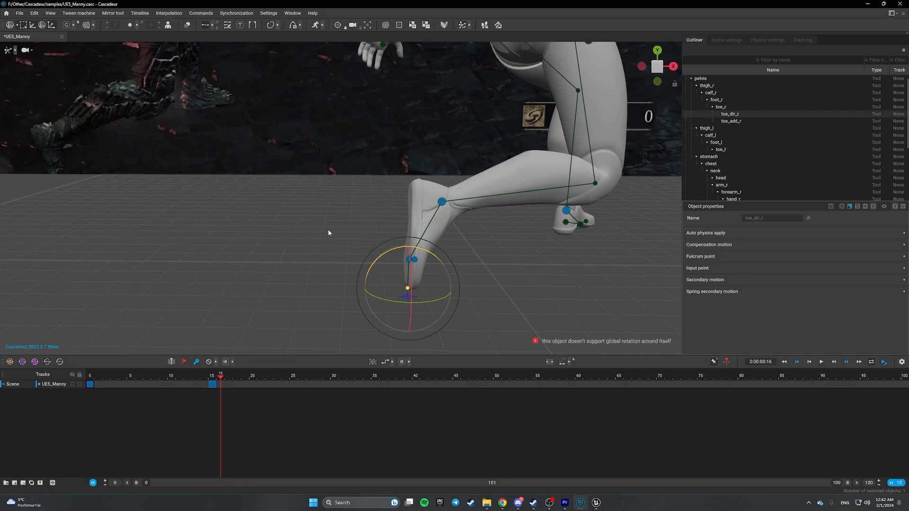
{"action": "middle_click_drag", "start_coordinate": [321, 236], "coordinate": [351, 242]}
{"action": "left_click_drag", "start_coordinate": [351, 243], "coordinate": [322, 237], "text": "alt"}
{"action": "key", "text": "w"}
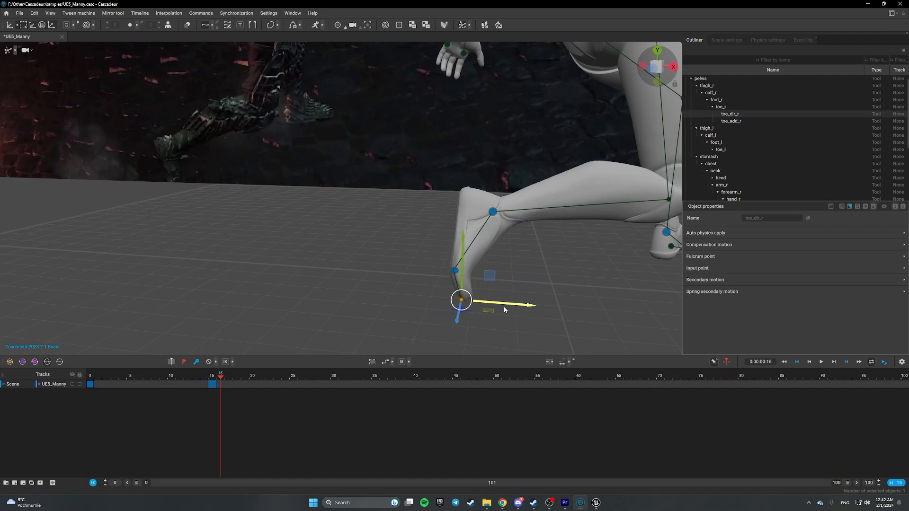
{"action": "left_click_drag", "start_coordinate": [526, 307], "coordinate": [540, 309]}
{"action": "key", "text": "ctrl+z"}
- Nudge the right toe tip control slightly forward
{"action": "left_click", "coordinate": [464, 300]}
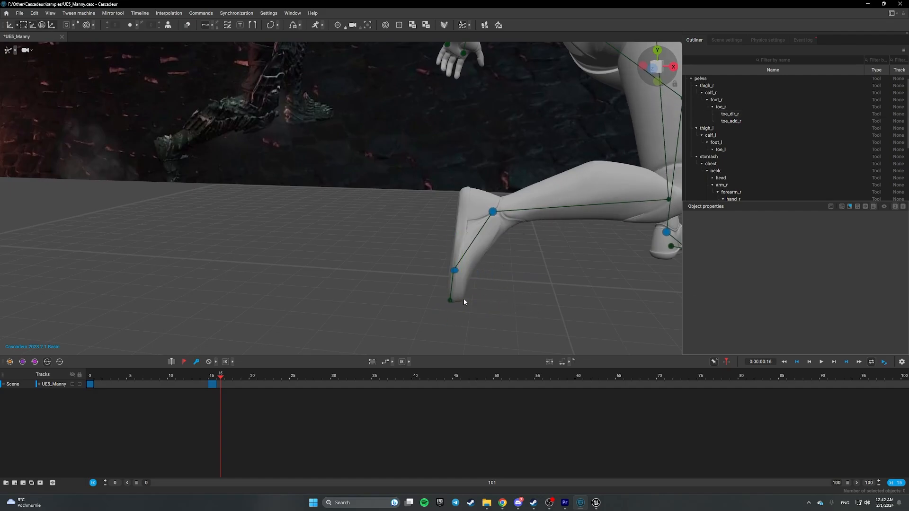
{"action": "left_click", "coordinate": [449, 302]}
{"action": "left_click", "coordinate": [520, 274]}
{"action": "left_click", "coordinate": [451, 301]}
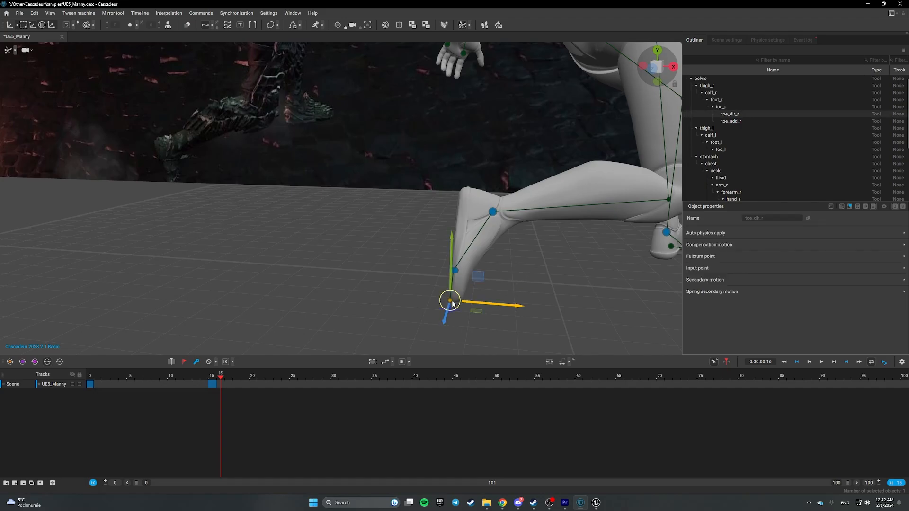
{"action": "left_click_drag", "start_coordinate": [502, 307], "coordinate": [506, 307]}
{"action": "left_click", "coordinate": [552, 277]}
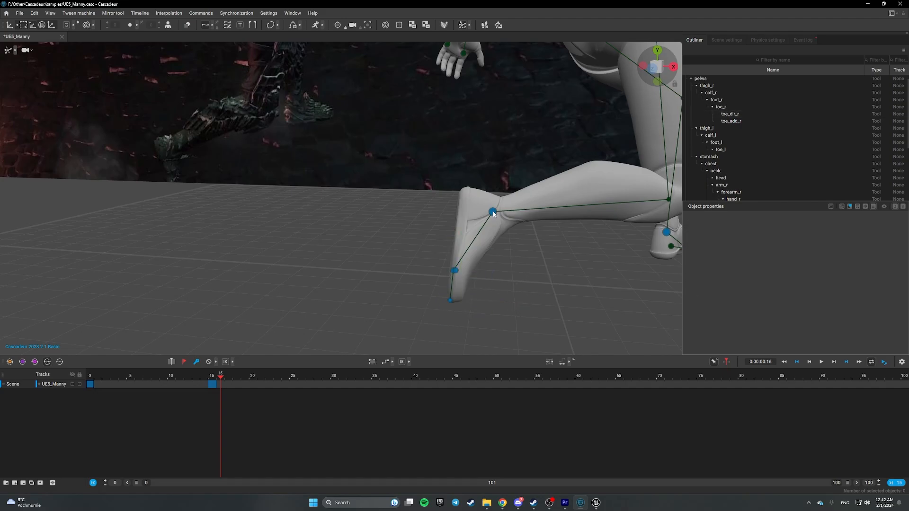
- Try raising the right foot several times, undoing each raise, then reframe the whole character
{"action": "left_click", "coordinate": [492, 211]}
{"action": "key", "text": "e"}
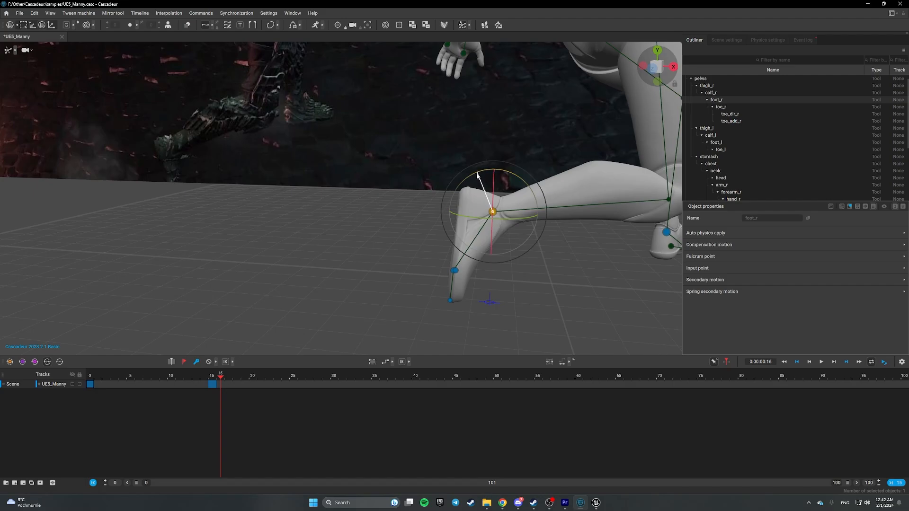
{"action": "key", "text": "w"}
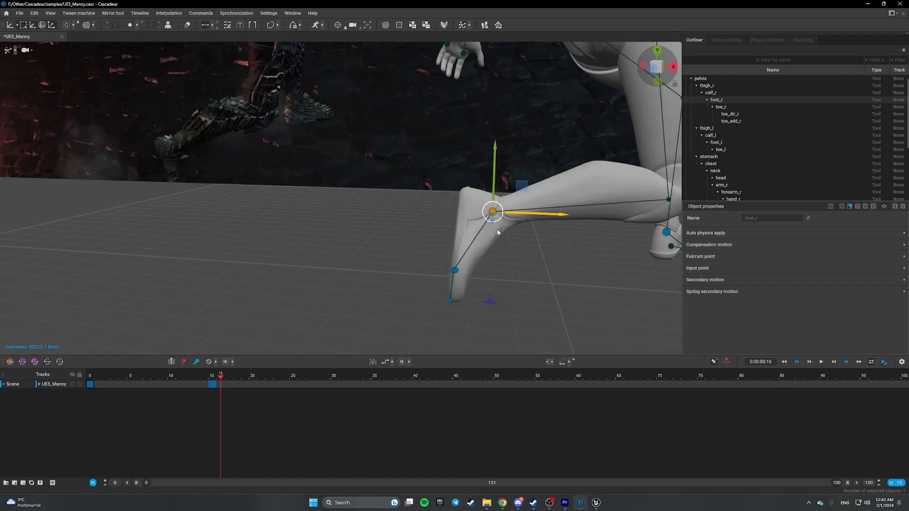
{"action": "left_click_drag", "start_coordinate": [496, 159], "coordinate": [493, 97]}
{"action": "key", "text": "ctrl+z"}
{"action": "key", "text": "ctrl+z"}
{"action": "scroll", "coordinate": [476, 186], "scroll_direction": "down", "scroll_amount": 1}
{"action": "scroll", "coordinate": [476, 188], "scroll_direction": "down", "scroll_amount": 1}
{"action": "left_click_drag", "start_coordinate": [424, 163], "coordinate": [433, 82]}
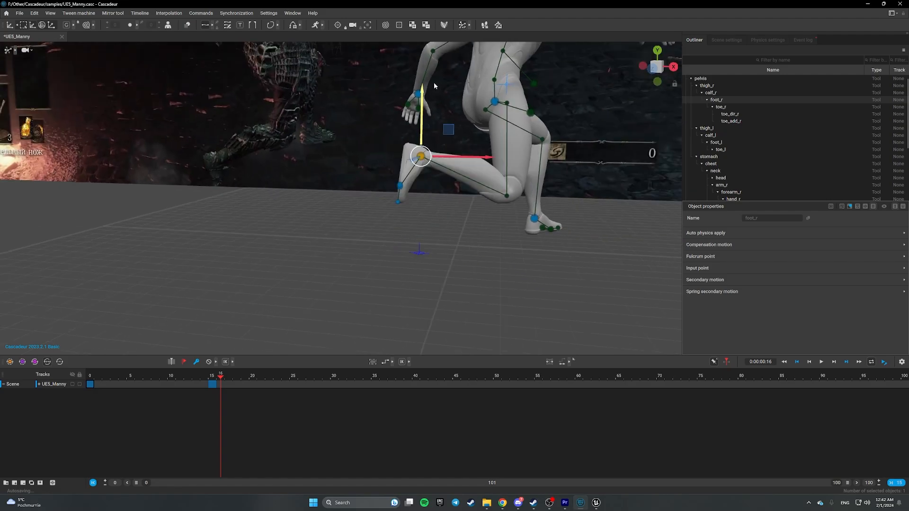
{"action": "key", "text": "ctrl+z"}
{"action": "left_click_drag", "start_coordinate": [424, 166], "coordinate": [425, 102]}
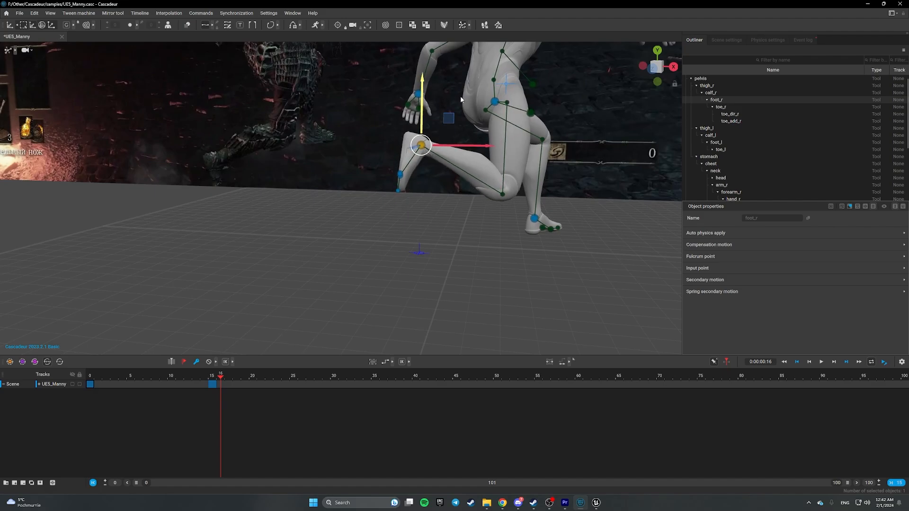
{"action": "key", "text": "ctrl+z"}
{"action": "scroll", "coordinate": [466, 153], "scroll_direction": "down", "scroll_amount": 2}
{"action": "middle_click_drag", "start_coordinate": [465, 153], "coordinate": [487, 186]}
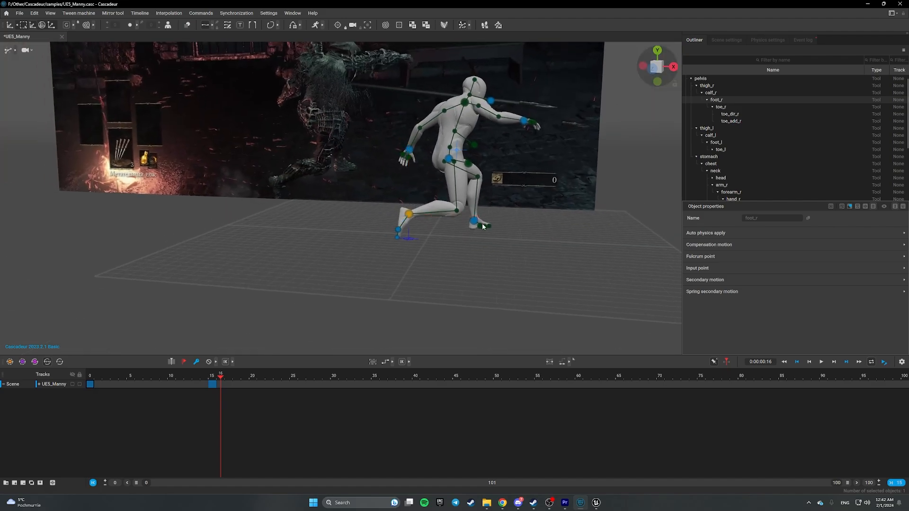
- Lift the right foot control slightly in the frame 15 pose
{"action": "left_click", "coordinate": [504, 233]}
{"action": "right_click_drag", "start_coordinate": [446, 261], "coordinate": [467, 265]}
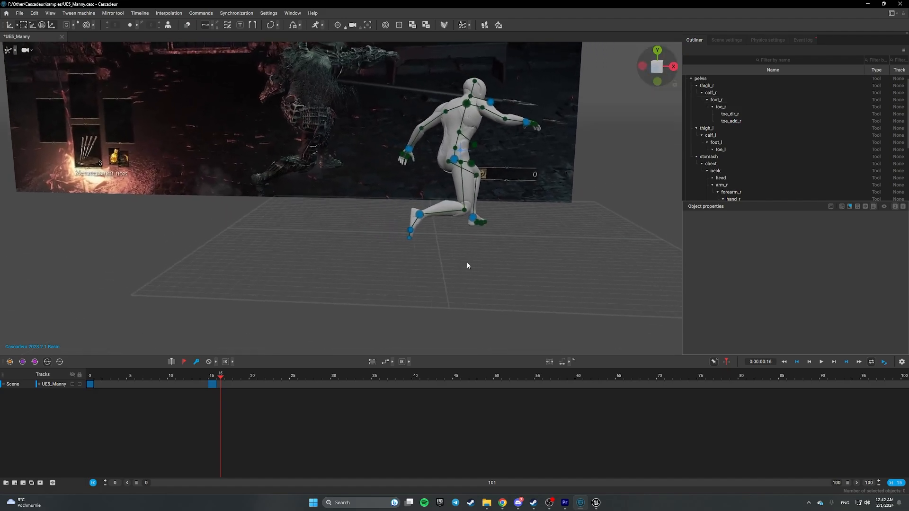
{"action": "left_click_drag", "start_coordinate": [415, 242], "coordinate": [438, 258]}
{"action": "key", "text": "r"}
{"action": "left_click", "coordinate": [438, 257]}
{"action": "left_click", "coordinate": [420, 215]}
{"action": "mouse_move", "coordinate": [422, 167]}
{"action": "left_mouse_down"}
{"action": "mouse_move", "coordinate": [427, 141]}
{"action": "mouse_move", "coordinate": [431, 164]}
{"action": "left_mouse_up"}
{"action": "left_click", "coordinate": [473, 250]}
- Reframe the character and return to the frame 15 keyframe
{"action": "scroll", "coordinate": [477, 252], "scroll_direction": "down", "scroll_amount": 2}
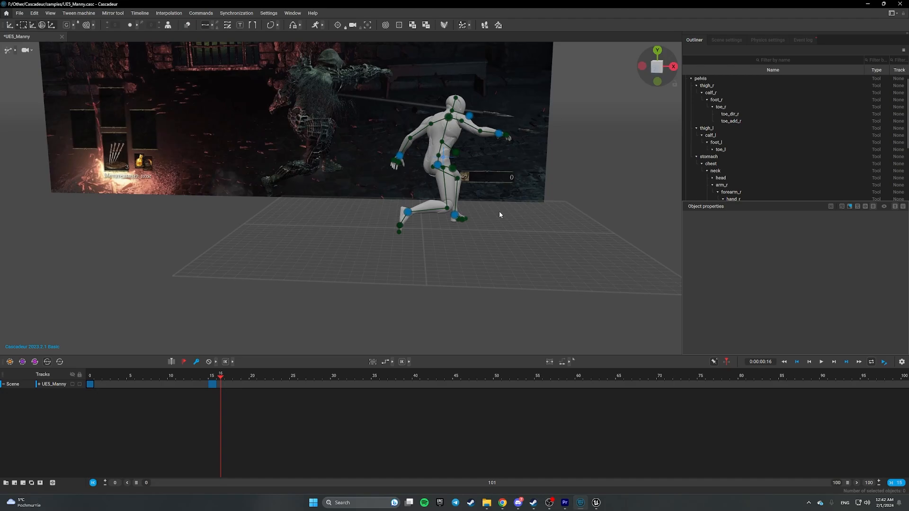
{"action": "middle_click_drag", "start_coordinate": [500, 212], "coordinate": [433, 258]}
{"action": "scroll", "coordinate": [463, 252], "scroll_direction": "up", "scroll_amount": 4}
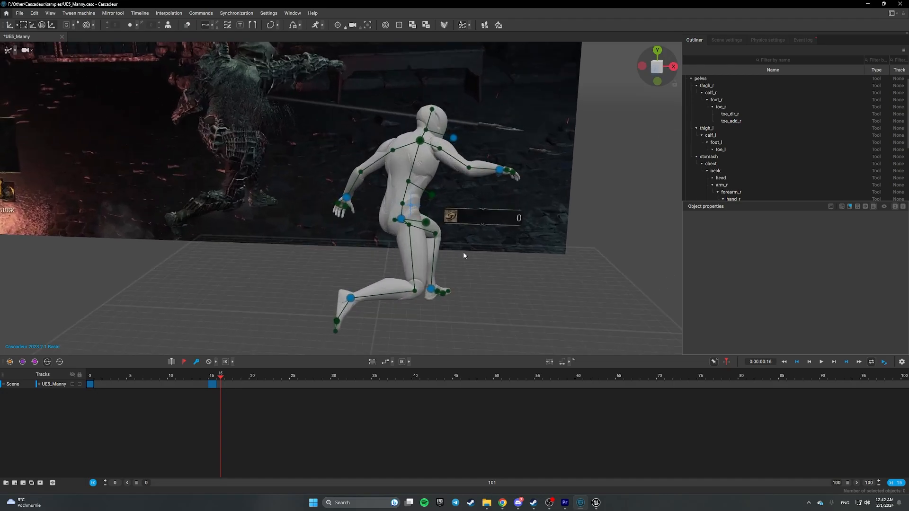
{"action": "right_click_drag", "start_coordinate": [463, 254], "coordinate": [506, 257]}
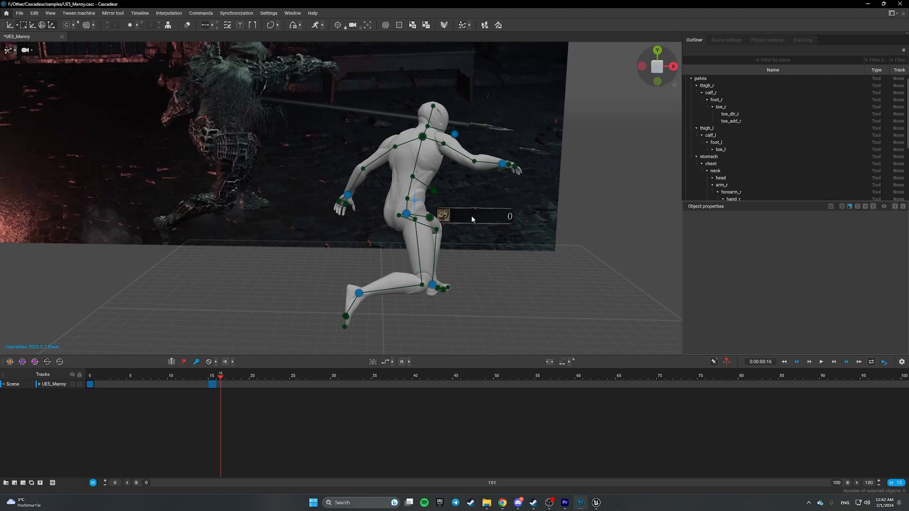
{"action": "scroll", "coordinate": [472, 220], "scroll_direction": "down", "scroll_amount": 3}
{"action": "middle_click_drag", "start_coordinate": [483, 230], "coordinate": [435, 206]}
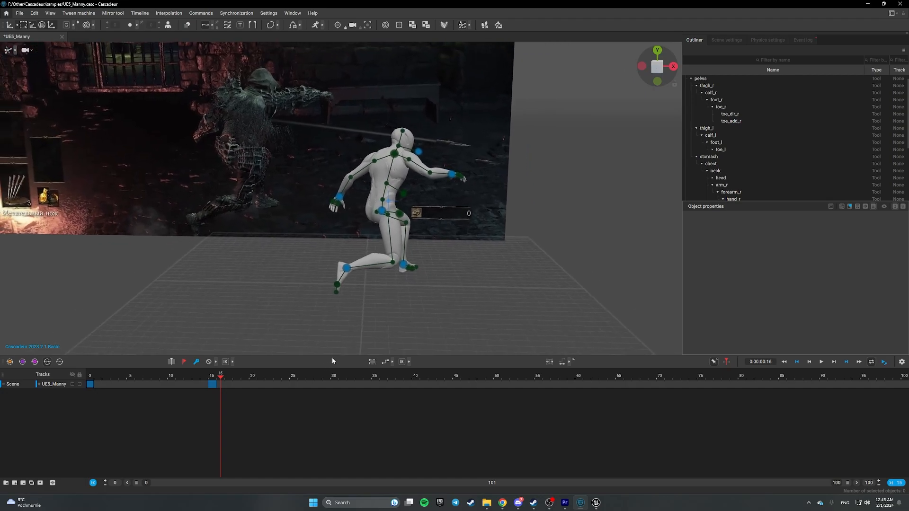
{"action": "key", "text": "Left"}
{"action": "key", "text": "Down"}
{"action": "key", "text": "Up"}
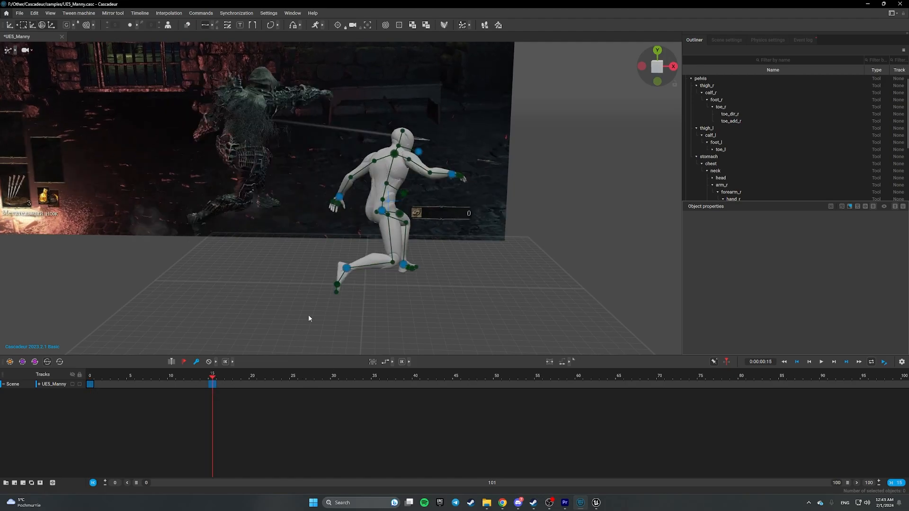
- Lower the right foot slightly and rotate it to angle the toes
{"action": "left_click", "coordinate": [346, 268]}
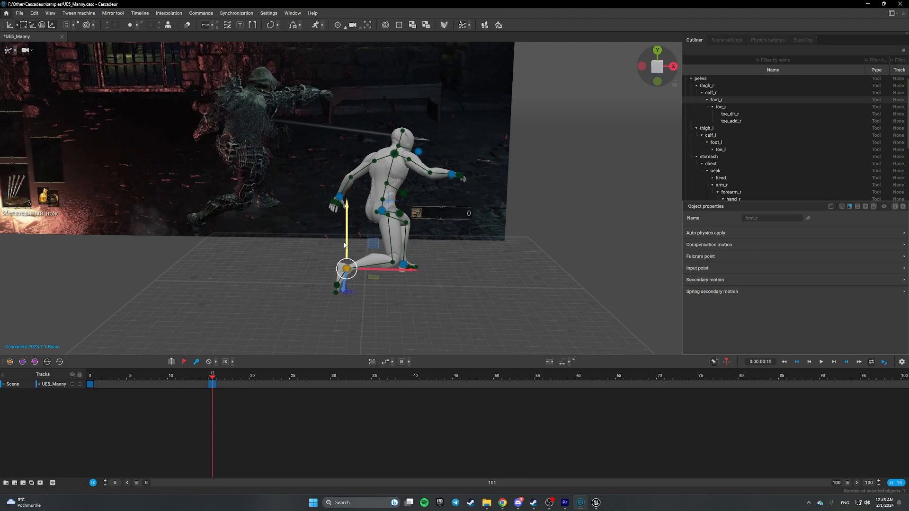
{"action": "left_click_drag", "start_coordinate": [344, 245], "coordinate": [360, 301]}
{"action": "key", "text": "r"}
{"action": "left_click", "coordinate": [353, 300]}
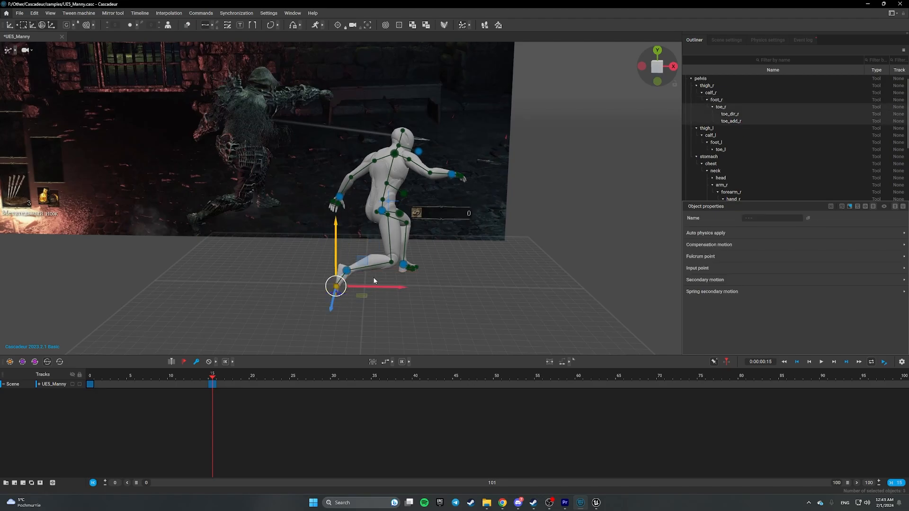
{"action": "left_click", "coordinate": [372, 279]}
{"action": "left_click", "coordinate": [347, 270]}
{"action": "key", "text": "r"}
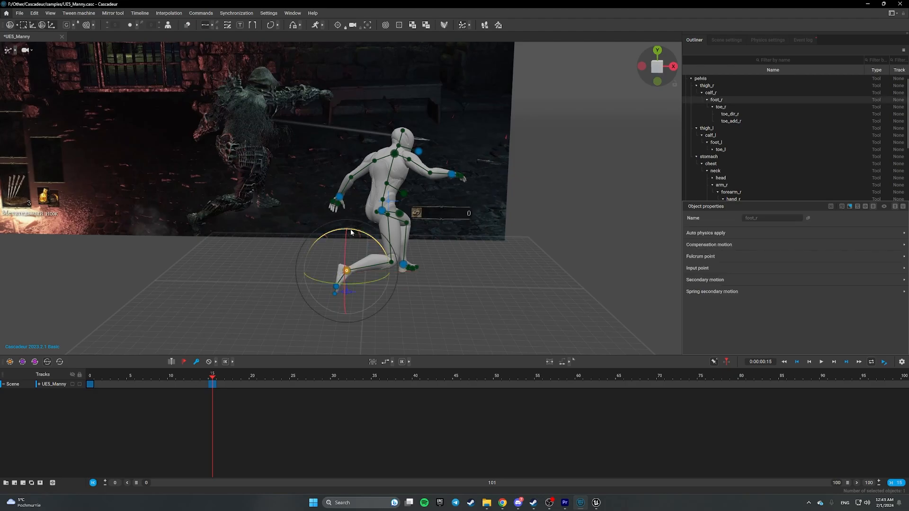
{"action": "left_click_drag", "start_coordinate": [351, 229], "coordinate": [337, 231]}
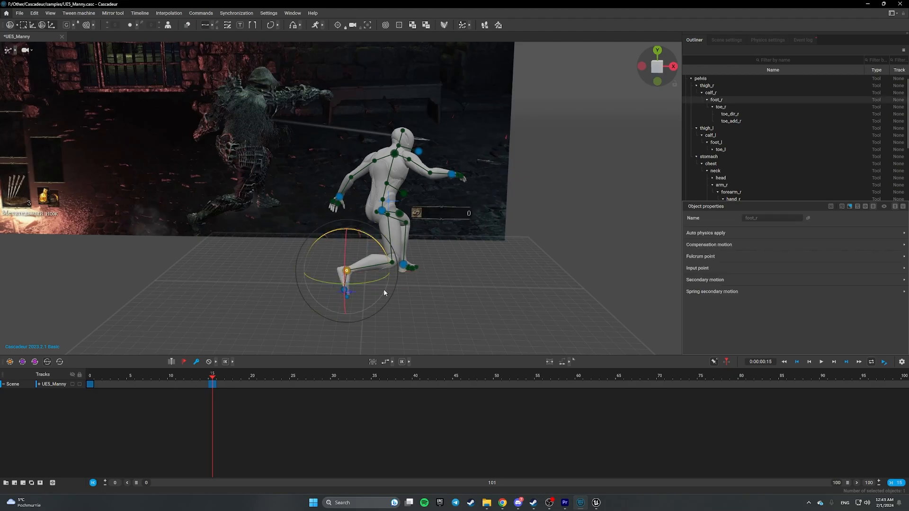
{"action": "left_click", "coordinate": [421, 313]}
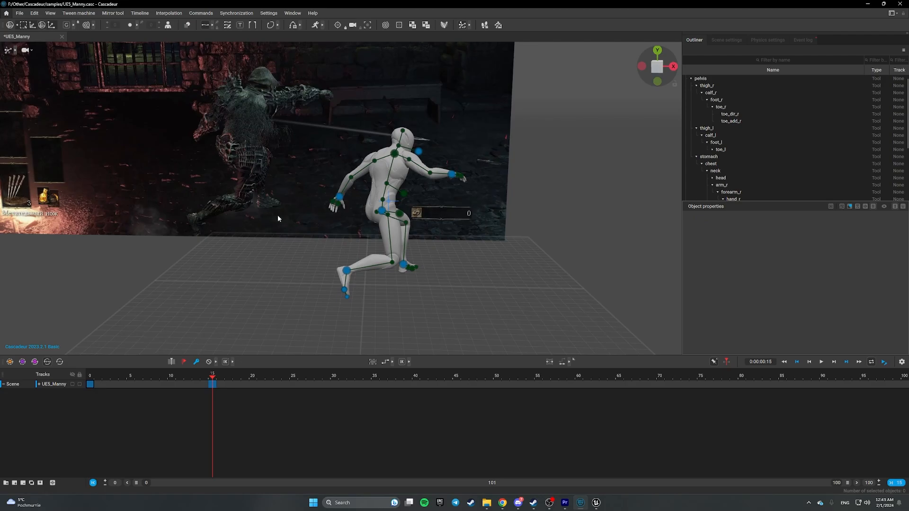
- Toggle between keyframes 0 and 15 to compare the throw pose with the starting crouch
{"action": "key", "text": "Down"}
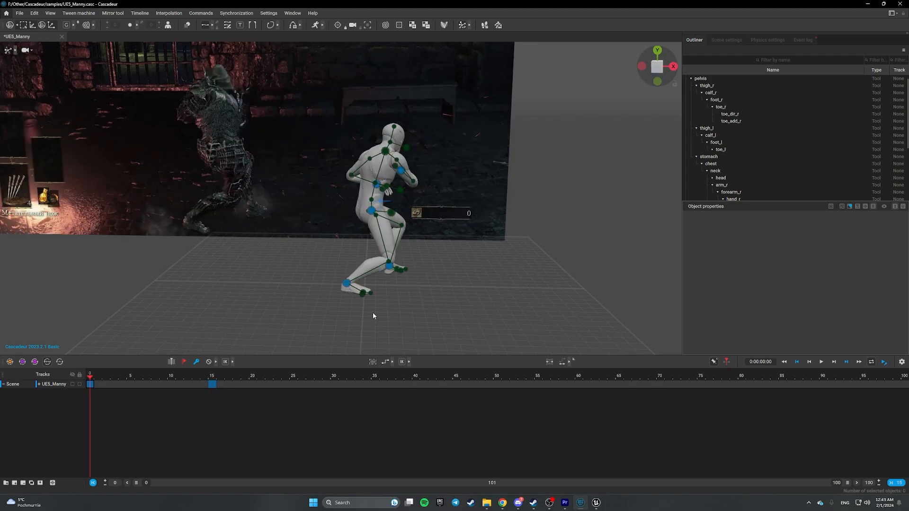
{"action": "key", "text": "Up"}
{"action": "key", "text": "Down"}
{"action": "key", "text": "Up"}
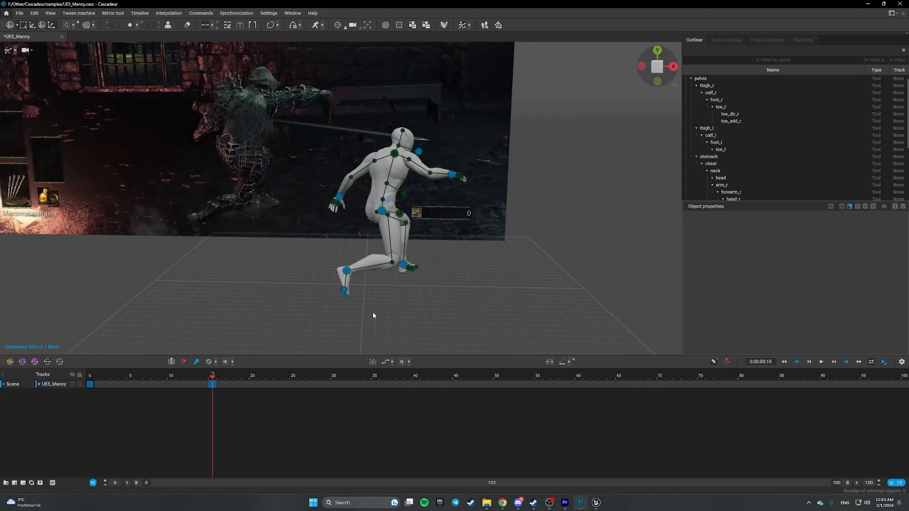
{"action": "key", "text": "Down"}
{"action": "key", "text": "Up"}
{"action": "key", "text": "Down"}
{"action": "key", "text": "Up"}
{"action": "key", "text": "Down"}
{"action": "key", "text": "Up"}
{"action": "key", "text": "Down"}
{"action": "key", "text": "Up"}
{"action": "key", "text": "Down"}
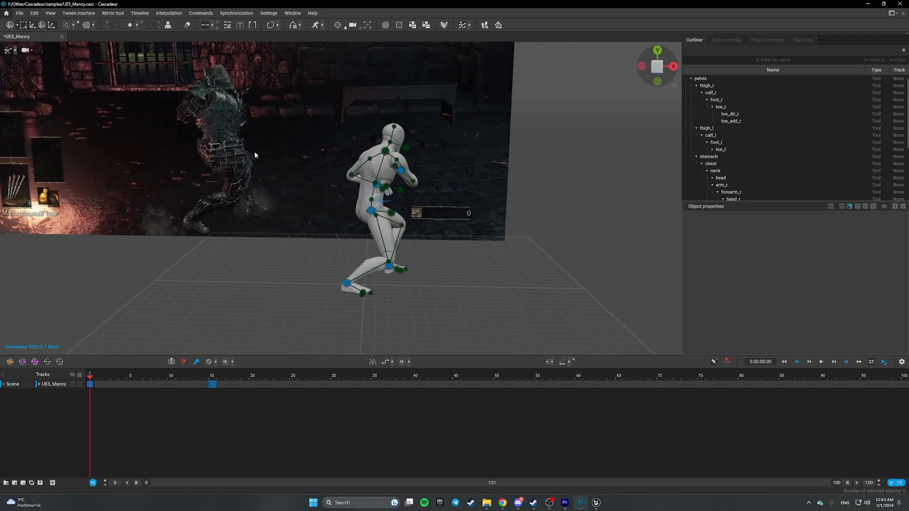
{"action": "key", "text": "Up"}
{"action": "key", "text": "Down"}
{"action": "key", "text": "Up"}
{"action": "key", "text": "Down"}
{"action": "key", "text": "Up"}
{"action": "key", "text": "Down"}
{"action": "key", "text": "Up"}
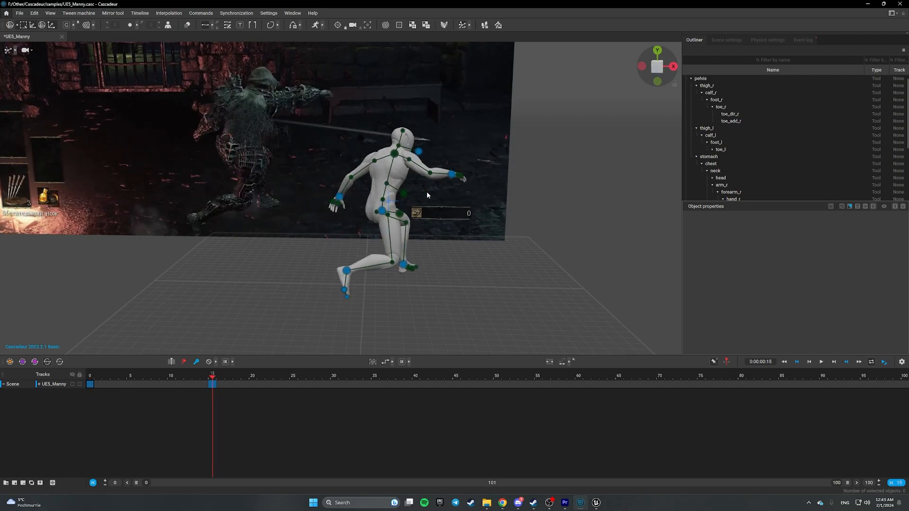
- Shift the pelvis and left hand slightly to the right
{"action": "left_click", "coordinate": [379, 213]}
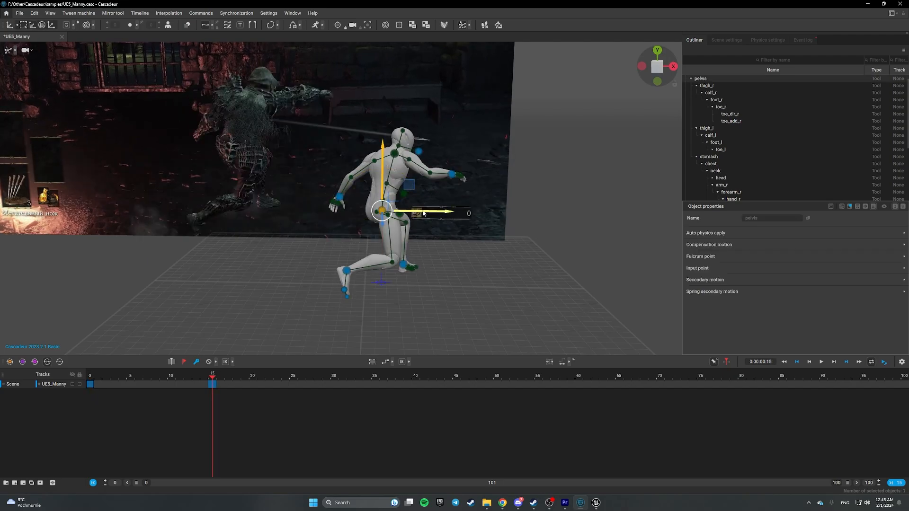
{"action": "left_click_drag", "start_coordinate": [427, 214], "coordinate": [431, 214]}
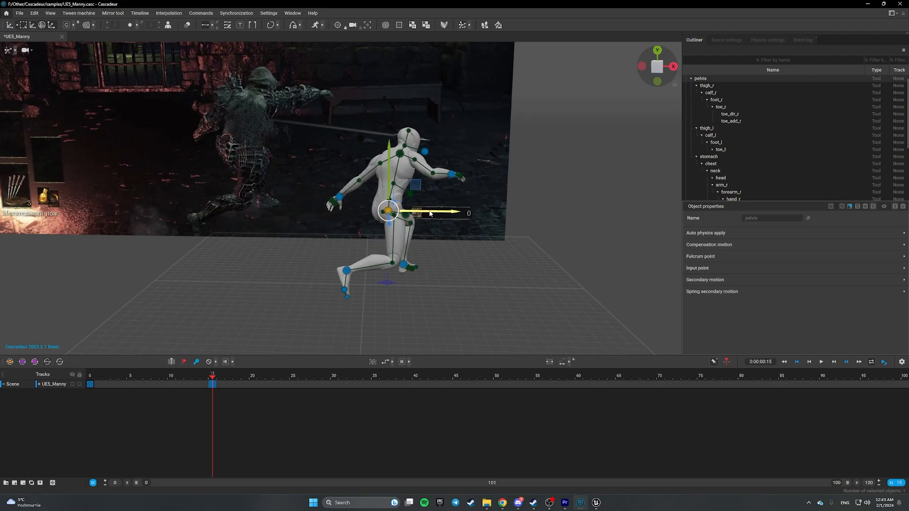
{"action": "left_click", "coordinate": [339, 197]}
{"action": "left_click_drag", "start_coordinate": [358, 198], "coordinate": [368, 198]}
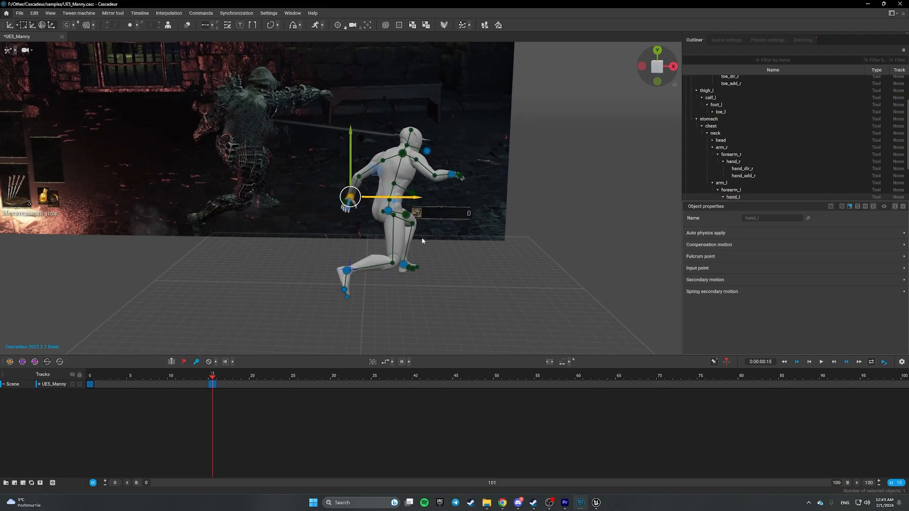
{"action": "left_click", "coordinate": [472, 284]}
- Push the right hand further to the right
{"action": "left_click", "coordinate": [451, 179]}
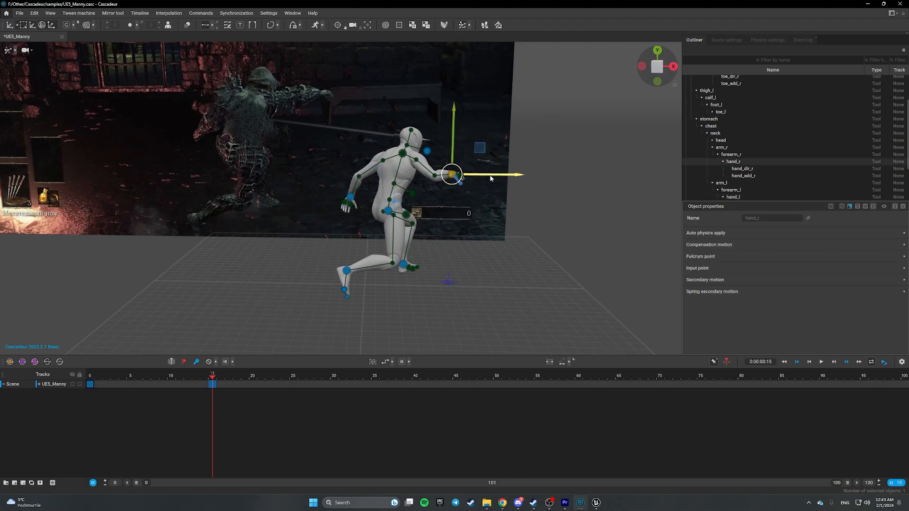
{"action": "left_click_drag", "start_coordinate": [494, 177], "coordinate": [513, 178]}
{"action": "mouse_move", "coordinate": [499, 204]}
{"action": "left_mouse_down", "text": "alt"}
{"action": "mouse_move", "coordinate": [448, 258]}
{"action": "mouse_move", "coordinate": [466, 280]}
{"action": "left_mouse_up", "text": "alt"}
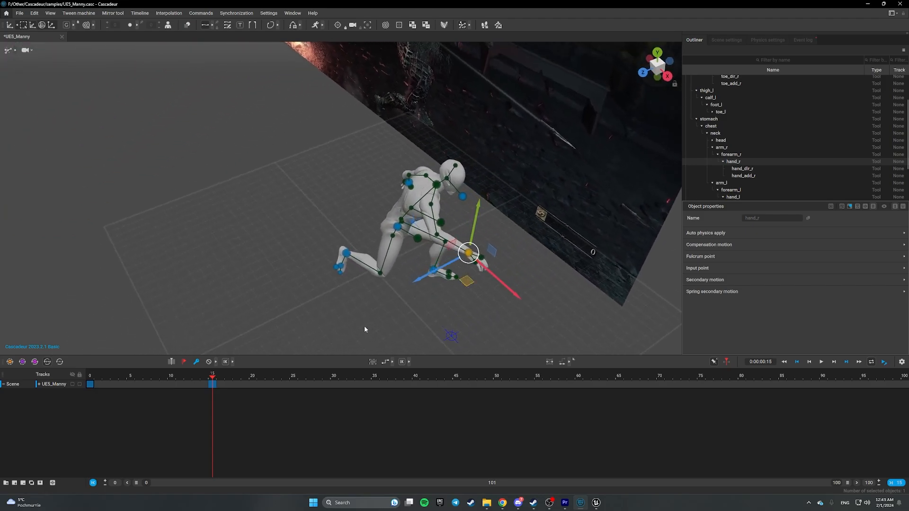
{"action": "left_click_drag", "start_coordinate": [365, 326], "coordinate": [443, 281], "text": "alt"}
{"action": "left_click_drag", "start_coordinate": [461, 270], "coordinate": [462, 270], "text": "alt"}
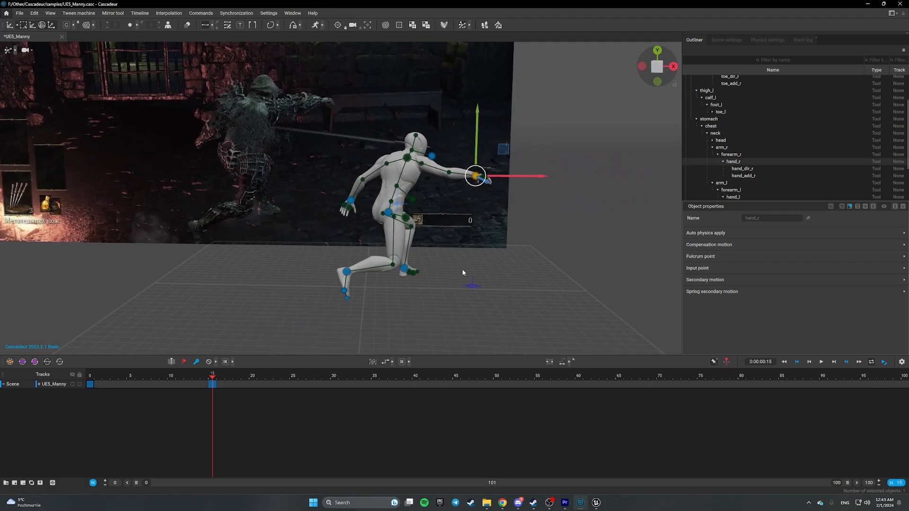
- Flip between frame 0 and frame 15 to compare the poses
{"action": "key", "text": "ctrl+Left"}
{"action": "key", "text": "ctrl+Right"}
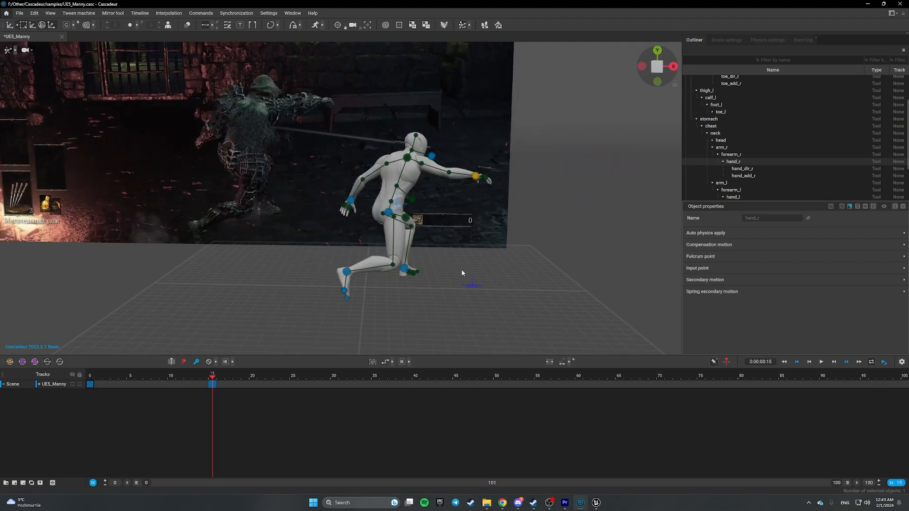
{"action": "key", "text": "ctrl+Left"}
{"action": "key", "text": "ctrl+Right"}
{"action": "key", "text": "ctrl+Left"}
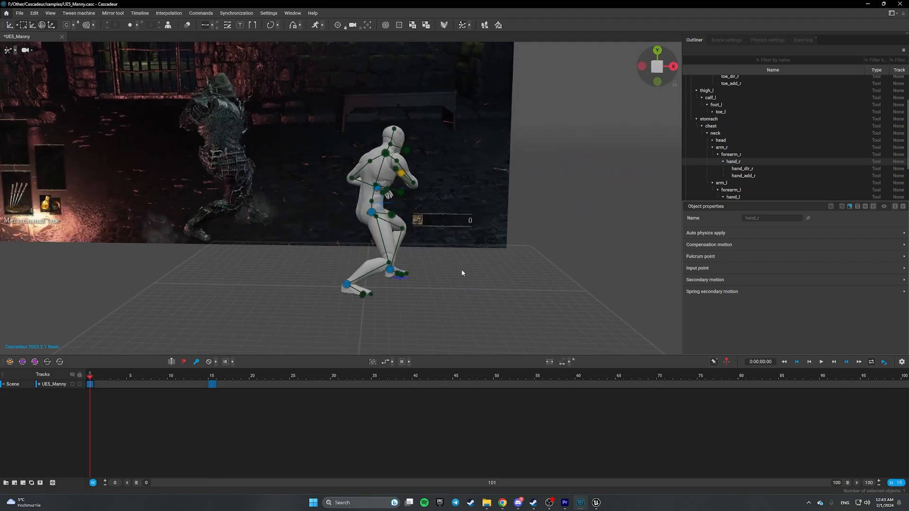
{"action": "key", "text": "ctrl+Right"}
{"action": "key", "text": "ctrl+Left"}
{"action": "key", "text": "ctrl+Right"}
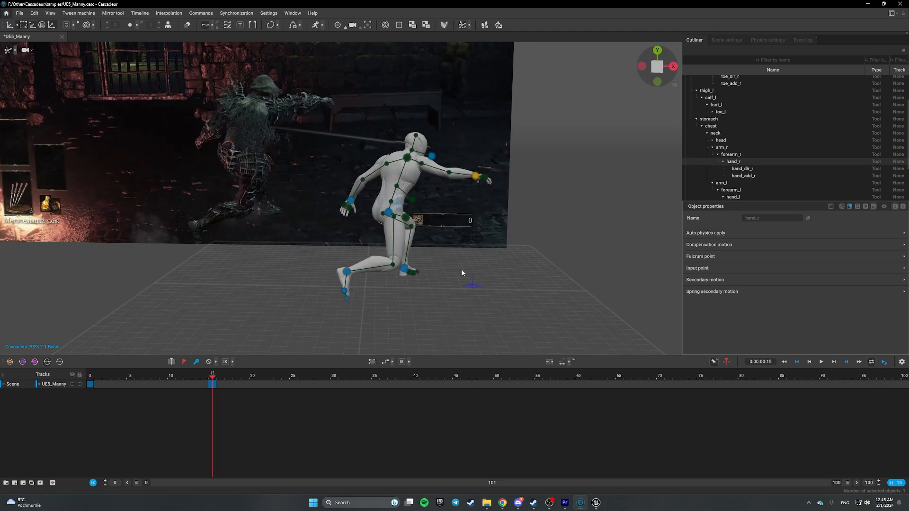
- Raise the right arm higher and check it against the frame 0 pose
{"action": "left_click", "coordinate": [473, 186]}
{"action": "left_click_drag", "start_coordinate": [478, 145], "coordinate": [479, 126]}
{"action": "left_click_drag", "start_coordinate": [488, 186], "coordinate": [492, 231], "text": "alt"}
{"action": "key", "text": "ctrl+Left"}
{"action": "key", "text": "ctrl+Right"}
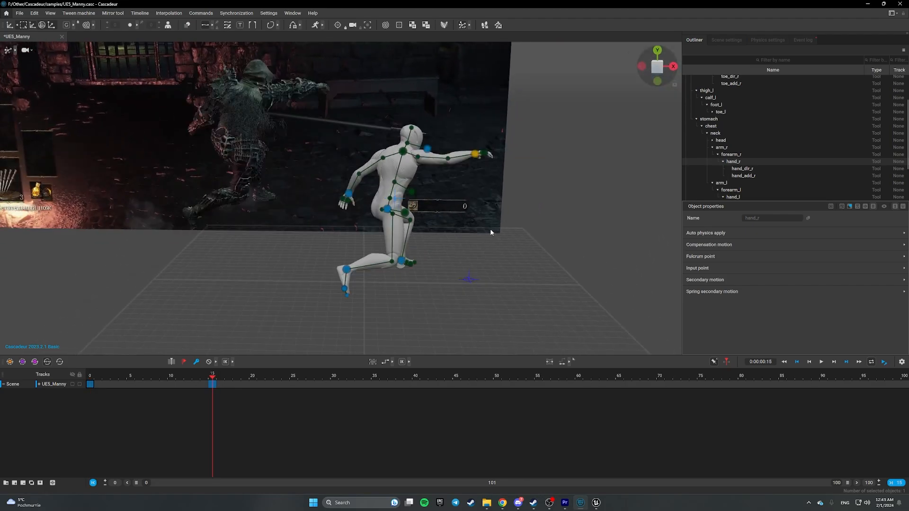
{"action": "key", "text": "ctrl+Left"}
{"action": "key", "text": "ctrl+Right"}
{"action": "key", "text": "w"}
{"action": "scroll", "coordinate": [321, 278], "scroll_direction": "down", "scroll_amount": 1}
- At frame 27, lower the pelvis into a deeper crouch
{"action": "left_click_drag", "start_coordinate": [212, 380], "coordinate": [308, 382]}
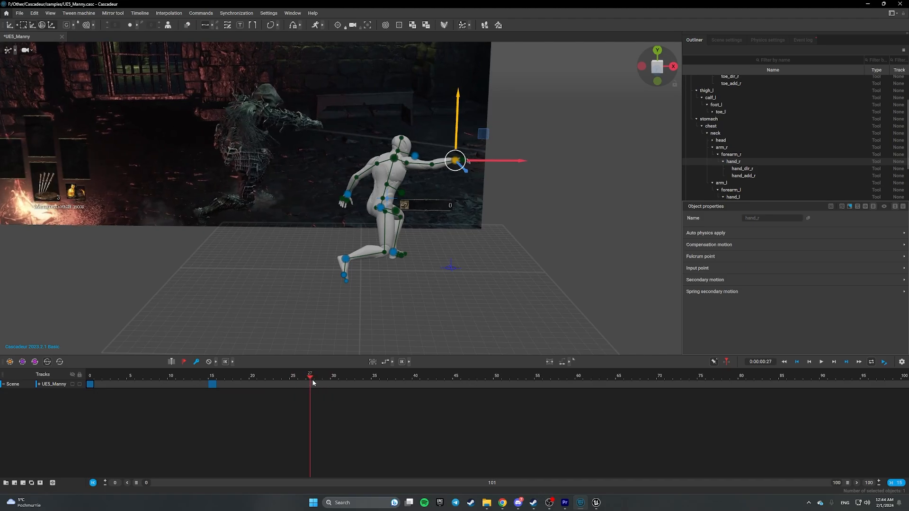
{"action": "left_click", "coordinate": [342, 227]}
{"action": "left_click", "coordinate": [381, 207]}
{"action": "mouse_move", "coordinate": [381, 162]}
{"action": "left_mouse_down"}
{"action": "mouse_move", "coordinate": [385, 196]}
{"action": "mouse_move", "coordinate": [385, 178]}
{"action": "left_mouse_up"}
{"action": "scroll", "coordinate": [397, 259], "scroll_direction": "up", "scroll_amount": 5}
{"action": "scroll", "coordinate": [397, 260], "scroll_direction": "down", "scroll_amount": 5}
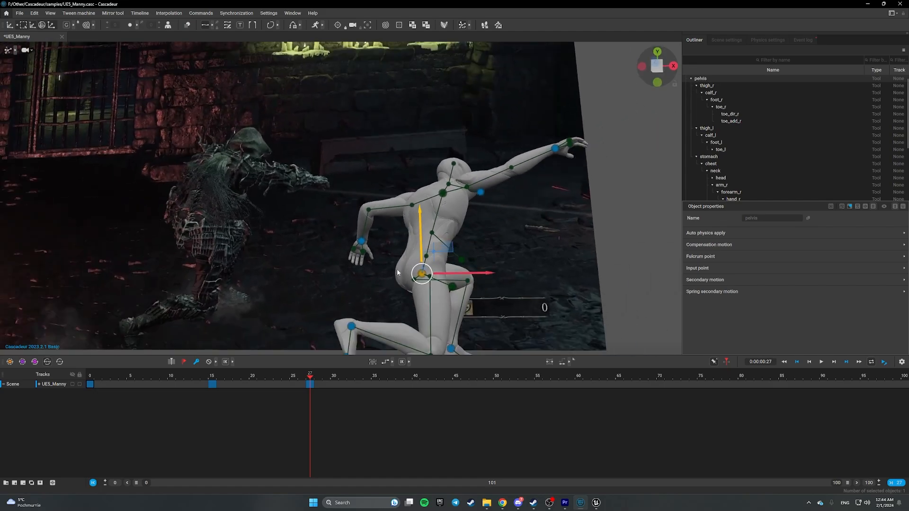
{"action": "left_click_drag", "start_coordinate": [475, 259], "coordinate": [479, 283], "text": "alt"}
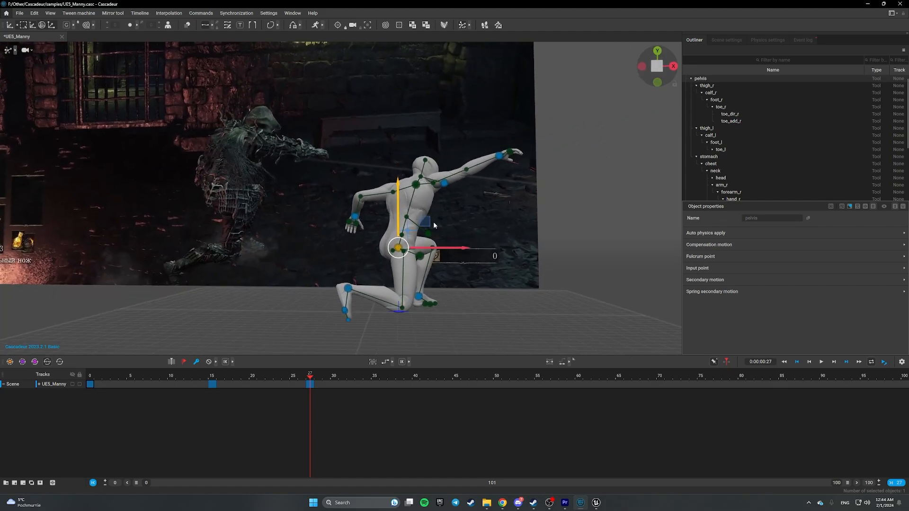
{"action": "mouse_move", "coordinate": [311, 378]}
{"action": "left_mouse_down"}
{"action": "mouse_move", "coordinate": [202, 382]}
{"action": "mouse_move", "coordinate": [319, 386]}
{"action": "mouse_move", "coordinate": [210, 383]}
{"action": "mouse_move", "coordinate": [310, 384]}
{"action": "left_mouse_up"}
{"action": "left_click_drag", "start_coordinate": [460, 297], "coordinate": [446, 286], "text": "alt"}
- Pull the right hand down off the knee and play frames 15–26
{"action": "left_click", "coordinate": [521, 160]}
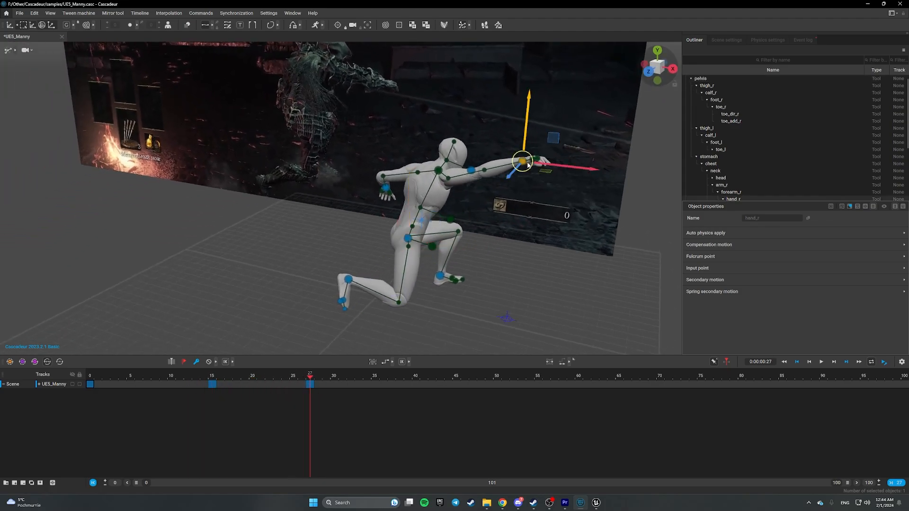
{"action": "left_click_drag", "start_coordinate": [550, 138], "coordinate": [535, 172]}
{"action": "left_click_drag", "start_coordinate": [608, 167], "coordinate": [464, 206], "text": "alt"}
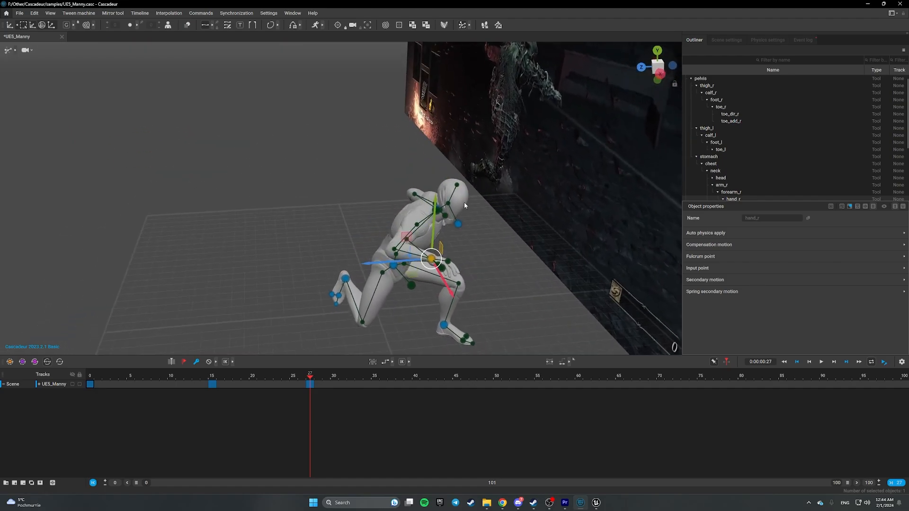
{"action": "mouse_move", "coordinate": [416, 276]}
{"action": "left_mouse_down"}
{"action": "mouse_move", "coordinate": [422, 283]}
{"action": "mouse_move", "coordinate": [419, 276]}
{"action": "left_mouse_up"}
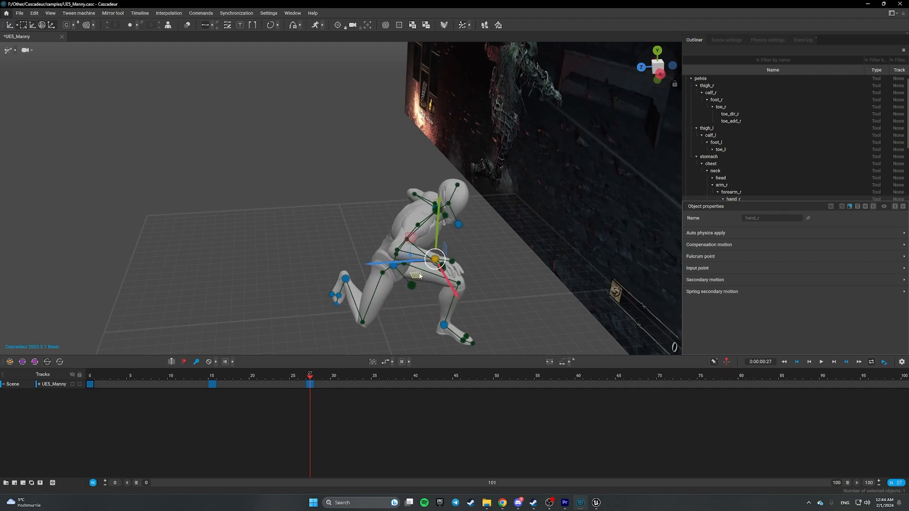
{"action": "left_click_drag", "start_coordinate": [302, 195], "coordinate": [392, 373], "text": "alt"}
{"action": "mouse_move", "coordinate": [308, 378]}
{"action": "left_mouse_down"}
{"action": "mouse_move", "coordinate": [218, 378]}
{"action": "mouse_move", "coordinate": [308, 380]}
{"action": "left_mouse_up"}
- Lower the left hand, bending the upper body forward
{"action": "left_click_drag", "start_coordinate": [310, 276], "coordinate": [394, 286], "text": "alt"}
{"action": "left_click", "coordinate": [297, 182]}
{"action": "left_click_drag", "start_coordinate": [297, 182], "coordinate": [289, 206], "text": "alt"}
{"action": "left_click_drag", "start_coordinate": [416, 229], "coordinate": [412, 242]}
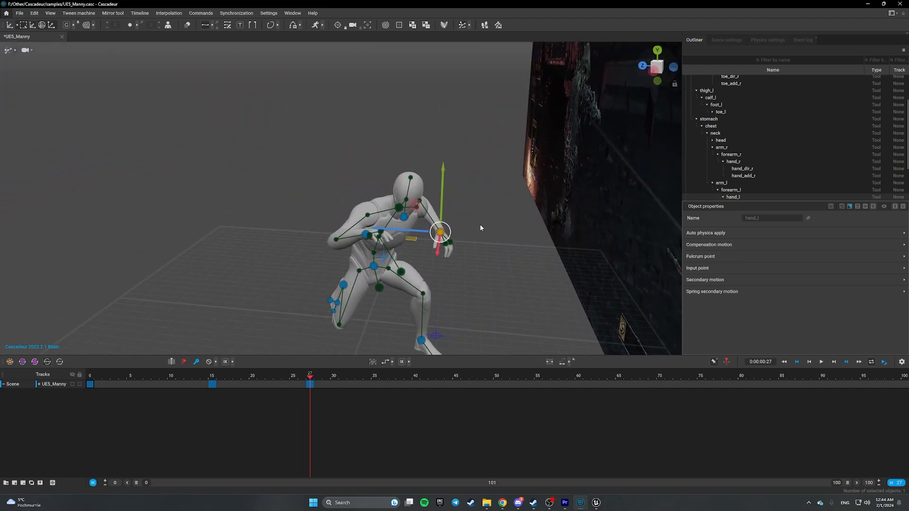
{"action": "left_click_drag", "start_coordinate": [442, 202], "coordinate": [520, 242]}
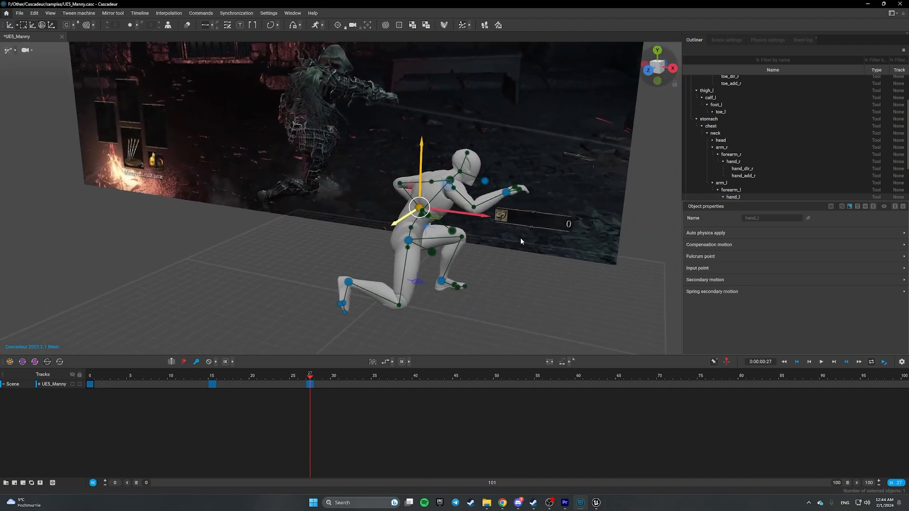
- Lower the right hand, extend the arm forward, and scrub to review the throw
{"action": "left_click", "coordinate": [506, 193]}
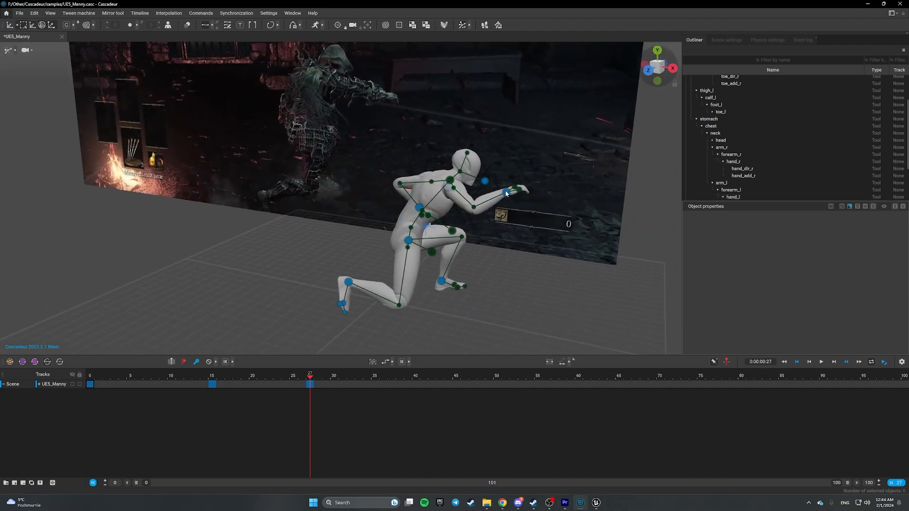
{"action": "left_click_drag", "start_coordinate": [511, 178], "coordinate": [512, 191]}
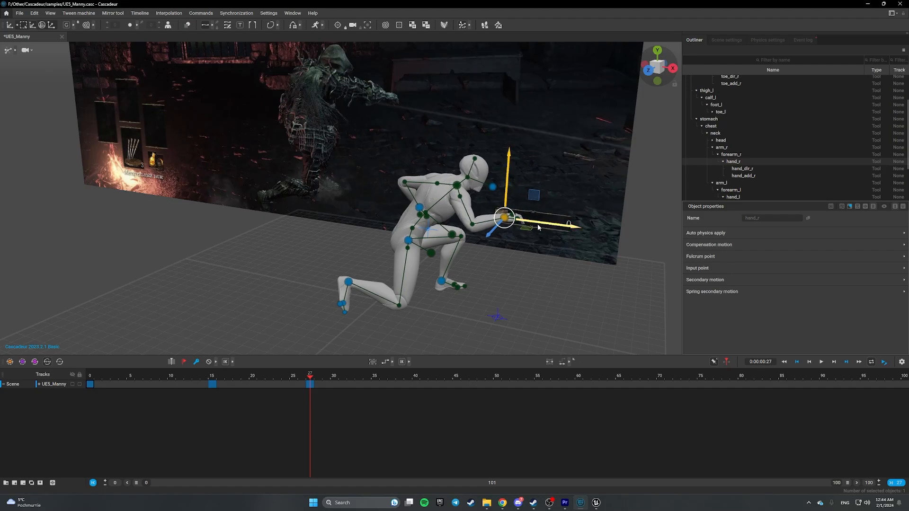
{"action": "left_click_drag", "start_coordinate": [537, 224], "coordinate": [556, 227]}
{"action": "left_click_drag", "start_coordinate": [493, 281], "coordinate": [413, 350], "text": "alt"}
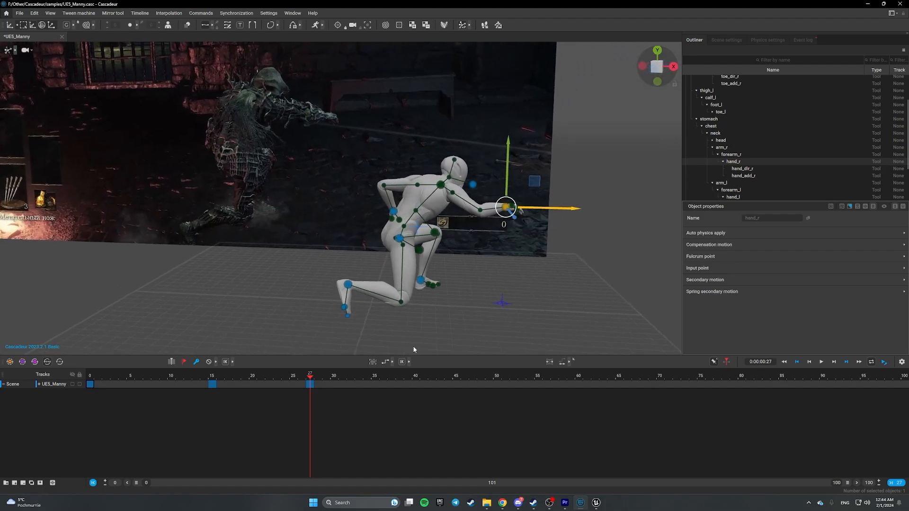
{"action": "left_click_drag", "start_coordinate": [312, 377], "coordinate": [213, 379]}
- Flip between the frame 15 throw key and the frame 27 crouch key to compare them
{"action": "key", "text": "Up"}
{"action": "key", "text": "Down"}
{"action": "key", "text": "Up"}
{"action": "scroll", "coordinate": [427, 320], "scroll_direction": "down", "scroll_amount": 1}
{"action": "key", "text": "Down"}
{"action": "key", "text": "Up"}
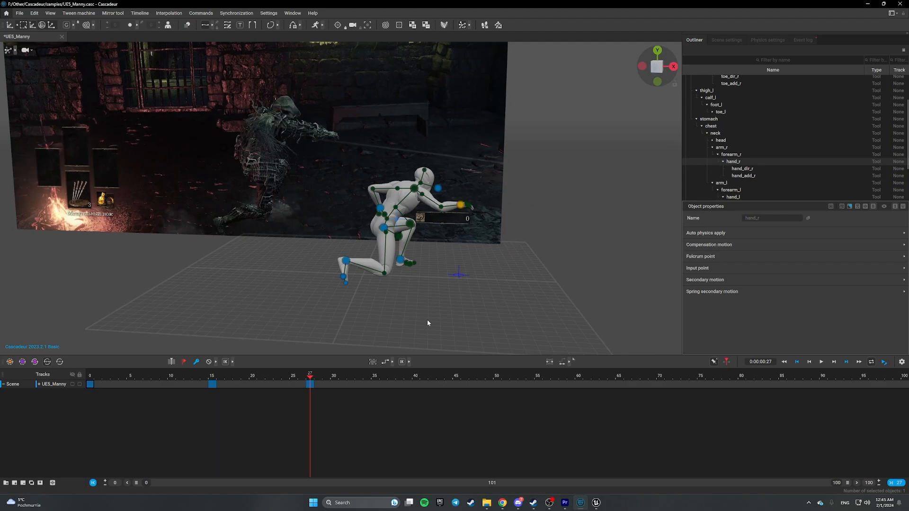
{"action": "key", "text": "Down"}
{"action": "key", "text": "Up"}
- Raise the pelvis in the frame 27 crouch and compare it against the frame 15 throw
{"action": "left_click", "coordinate": [383, 224]}
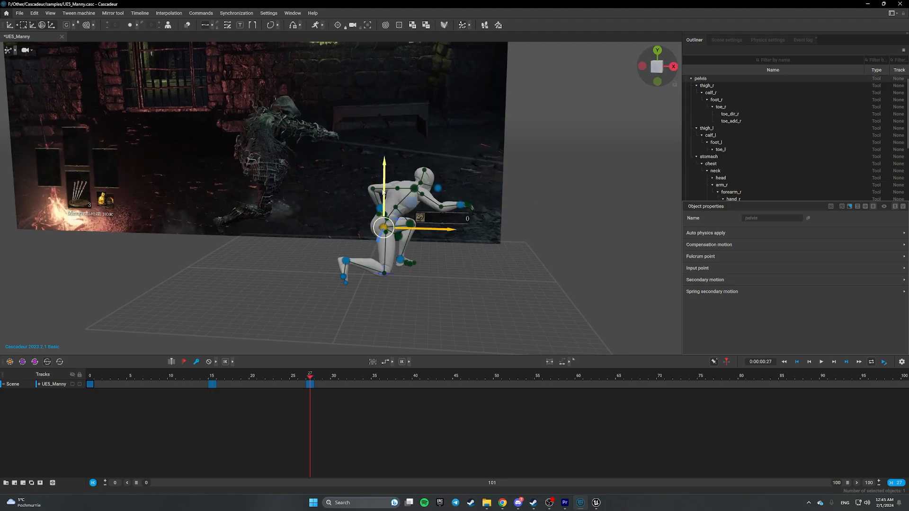
{"action": "left_click_drag", "start_coordinate": [384, 184], "coordinate": [384, 176]}
{"action": "key", "text": "Down"}
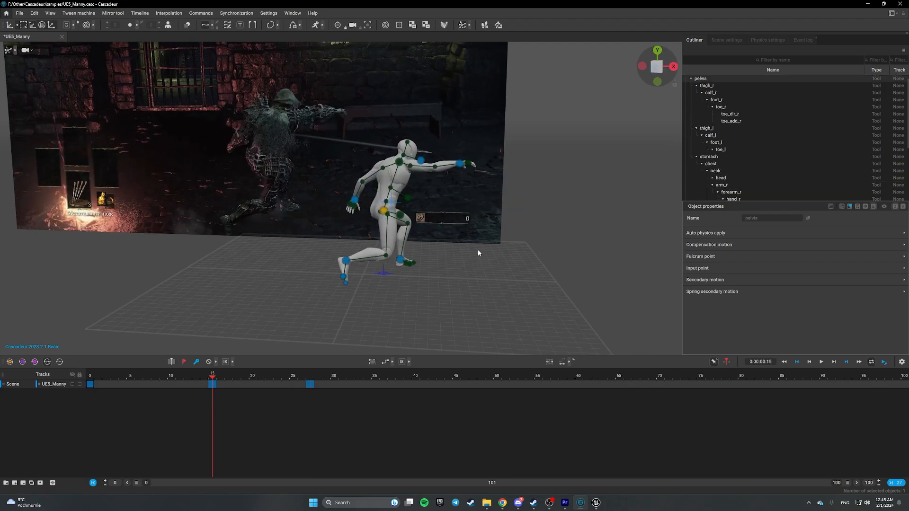
{"action": "key", "text": "Up"}
{"action": "key", "text": "Down"}
{"action": "key", "text": "Up"}
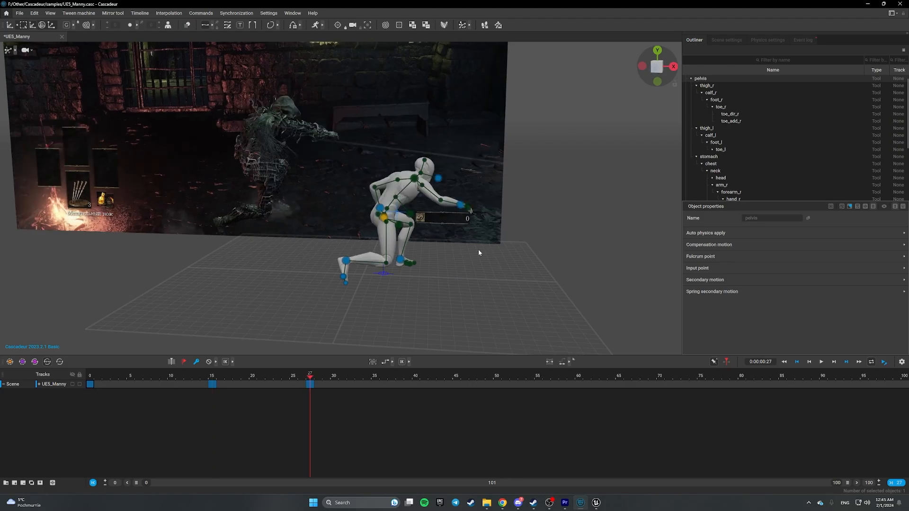
{"action": "key", "text": "Down"}
{"action": "key", "text": "Up"}
{"action": "key", "text": "Down"}
{"action": "key", "text": "Up"}
- Keep toggling between keys 15 and 27, ending on the frame 27 pose
{"action": "key", "text": "Down"}
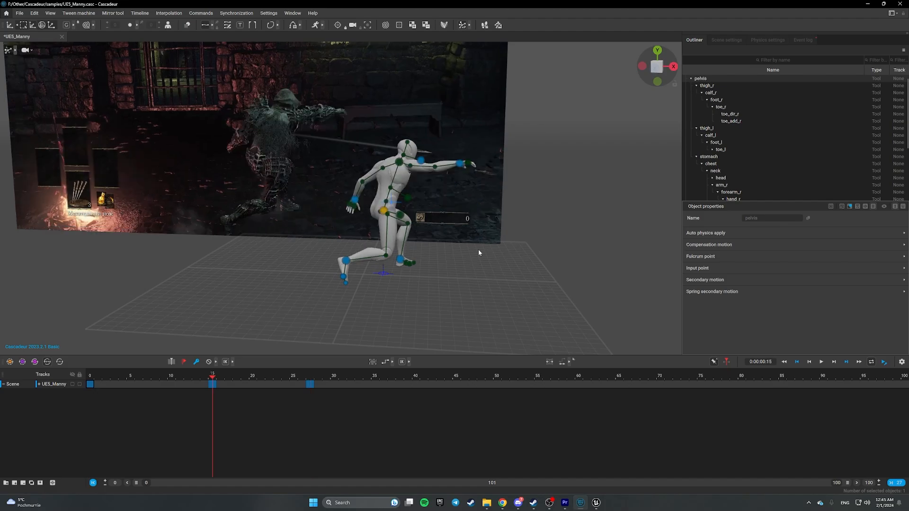
{"action": "key", "text": "Up"}
{"action": "key", "text": "Down"}
{"action": "key", "text": "Up"}
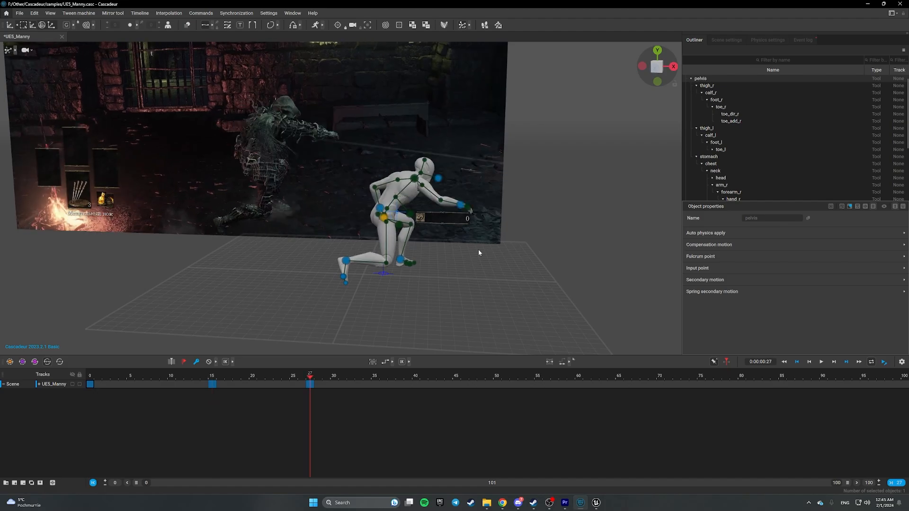
{"action": "key", "text": "Down"}
{"action": "key", "text": "Up"}
{"action": "key", "text": "Down"}
{"action": "key", "text": "Up"}
{"action": "key", "text": "Down"}
{"action": "key", "text": "Up"}
- Apply a new interpolation type to the frame 0–27 interval from keyframe 27
{"action": "left_click", "coordinate": [286, 432]}
{"action": "left_click_drag", "start_coordinate": [93, 386], "coordinate": [301, 390]}
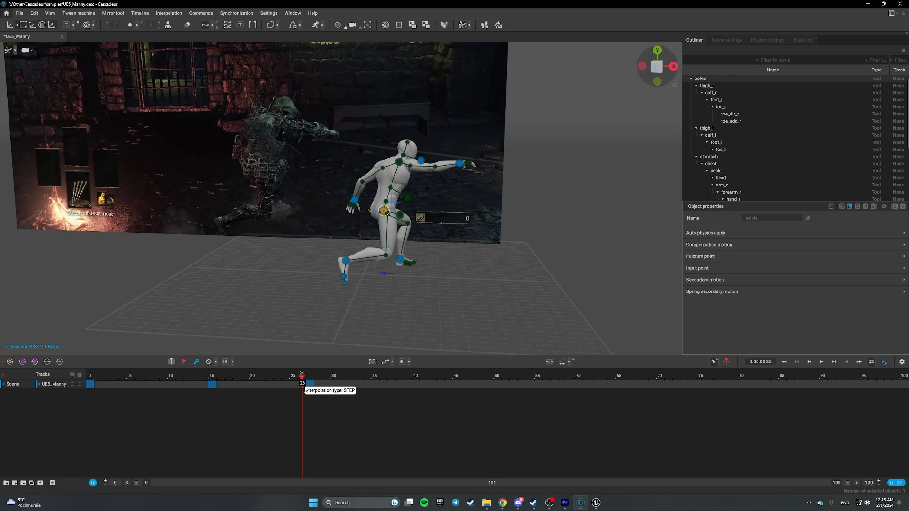
{"action": "key", "text": "Right"}
{"action": "left_click", "coordinate": [389, 361]}
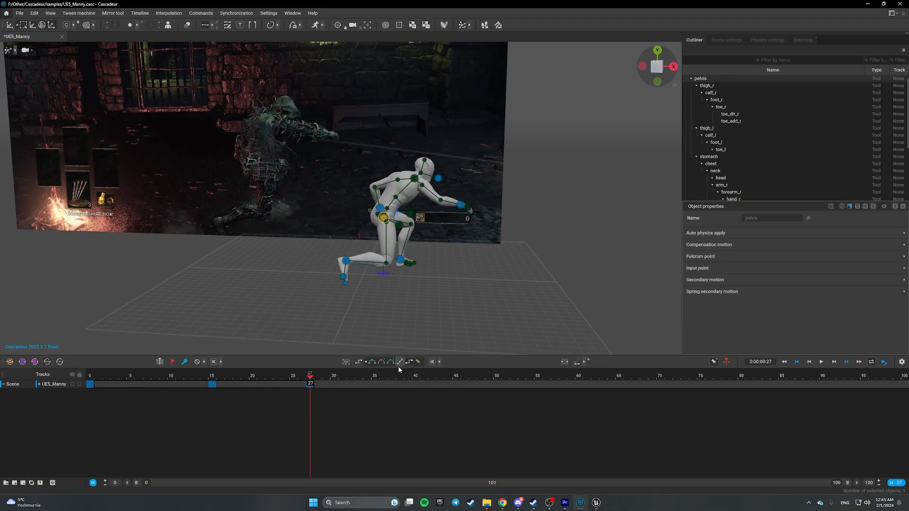
{"action": "left_click", "coordinate": [397, 362]}
- Scrub and play back the interpolated throw, then return to the start
{"action": "left_click_drag", "start_coordinate": [304, 378], "coordinate": [82, 380]}
{"action": "left_click", "coordinate": [820, 362]}
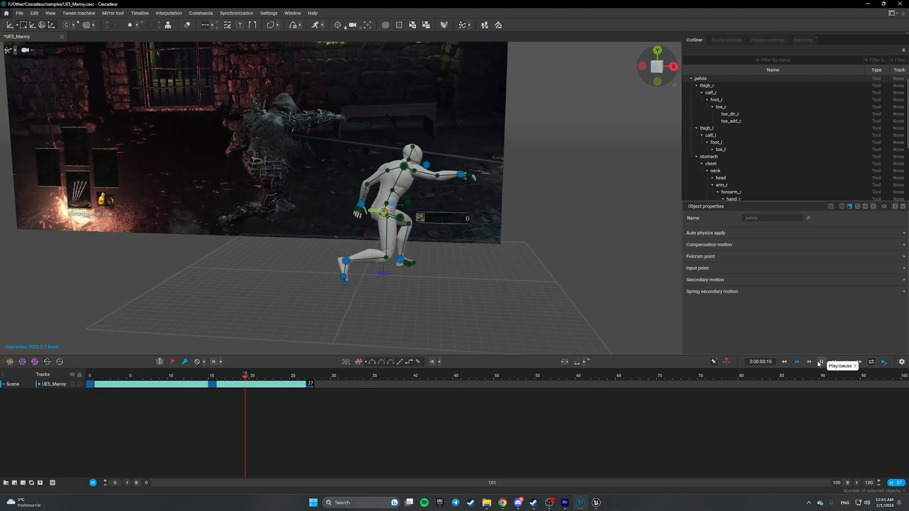
{"action": "left_click", "coordinate": [820, 361]}
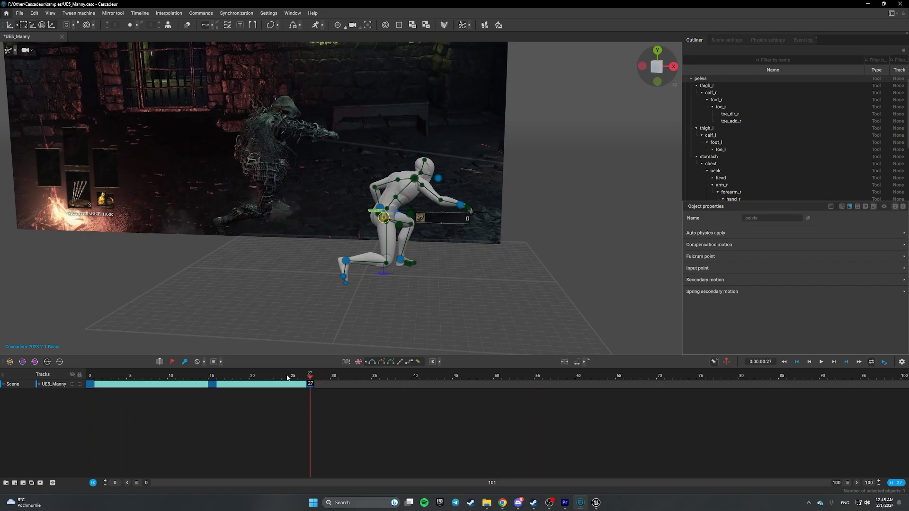
{"action": "left_click_drag", "start_coordinate": [287, 377], "coordinate": [26, 353]}
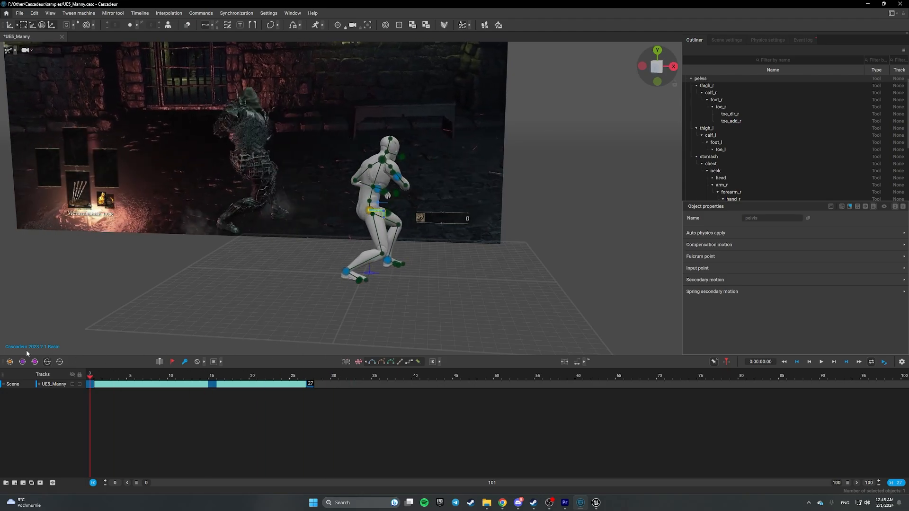
- Play, pause and scrub the knife throw, ending at frame 21 to inspect the pose
{"action": "left_click", "coordinate": [820, 362]}
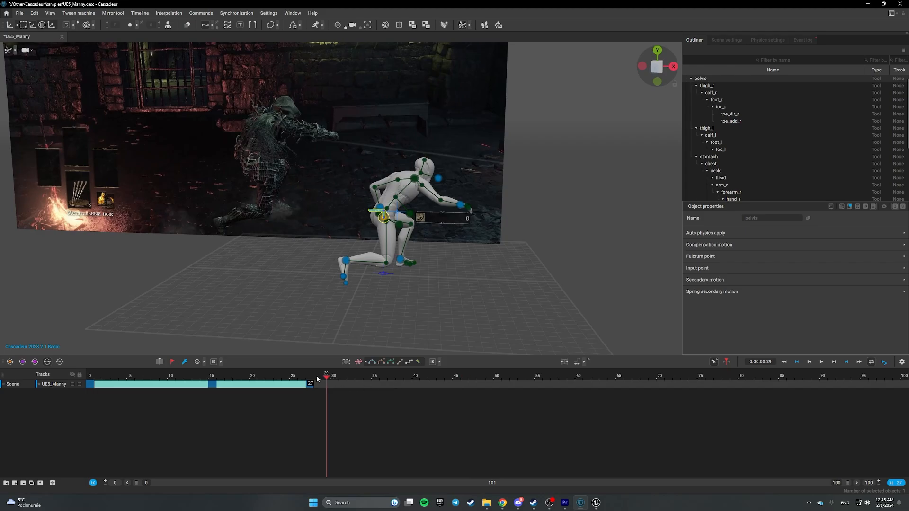
{"action": "left_click_drag", "start_coordinate": [317, 377], "coordinate": [90, 375]}
{"action": "left_click", "coordinate": [821, 362]}
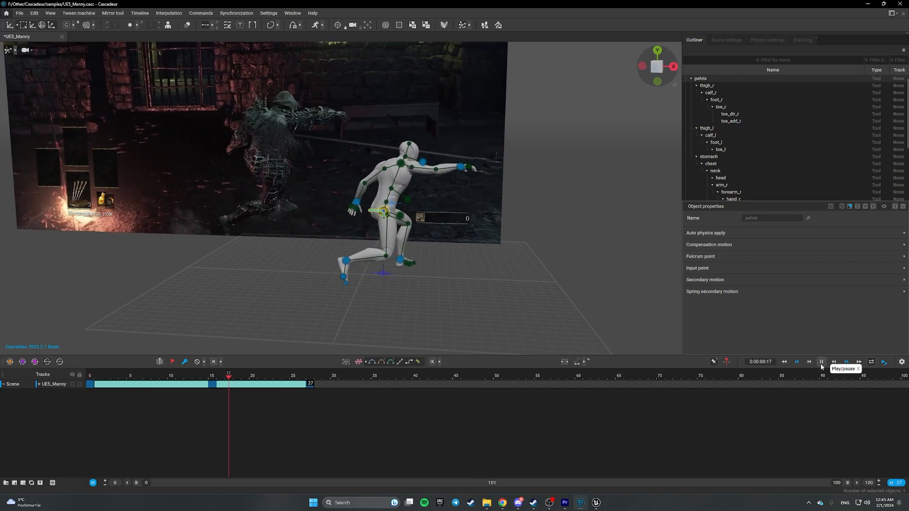
{"action": "left_click", "coordinate": [820, 362]}
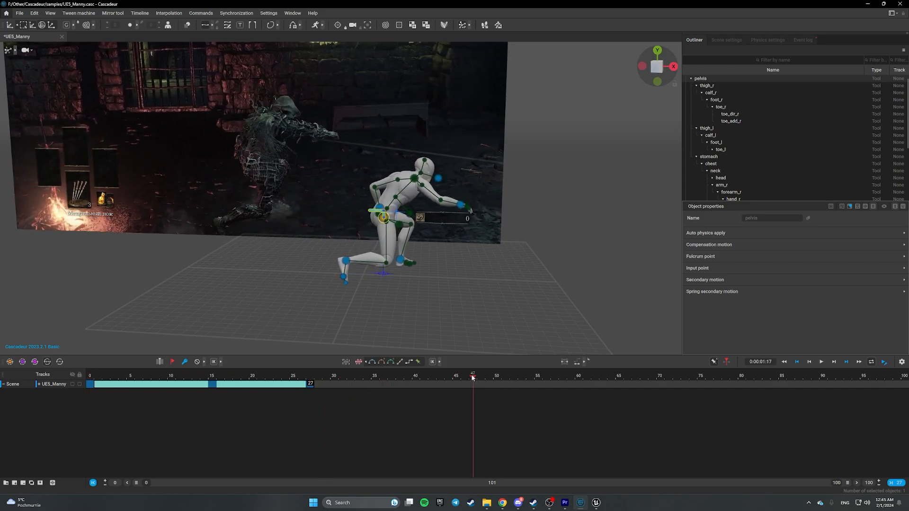
{"action": "left_click_drag", "start_coordinate": [472, 377], "coordinate": [98, 376]}
{"action": "left_click_drag", "start_coordinate": [505, 378], "coordinate": [140, 379]}
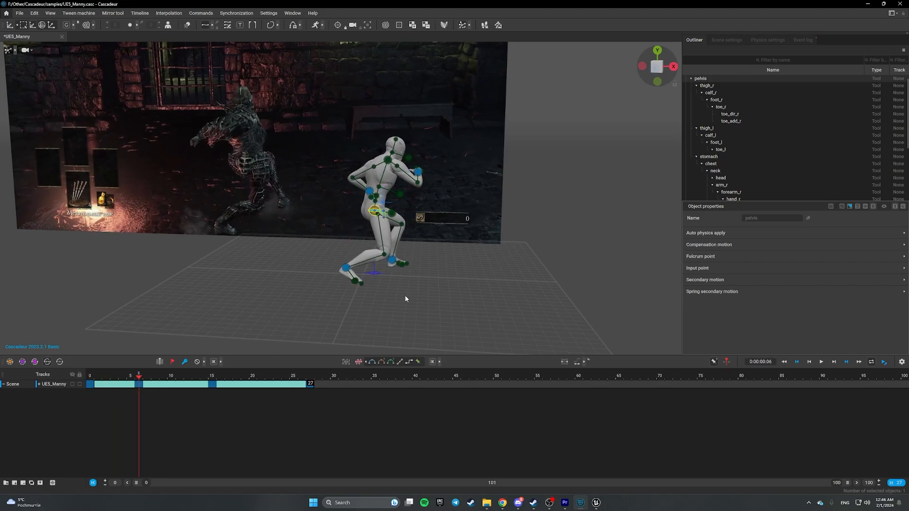
- Select the five body controllers and paste their pose as a key at frame 6
{"action": "left_click_drag", "start_coordinate": [137, 378], "coordinate": [62, 377]}
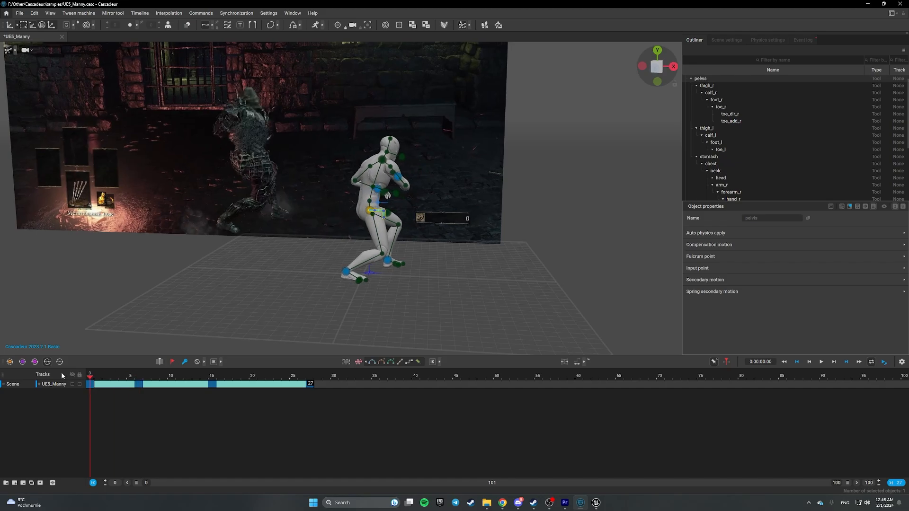
{"action": "left_click_drag", "start_coordinate": [306, 147], "coordinate": [509, 345]}
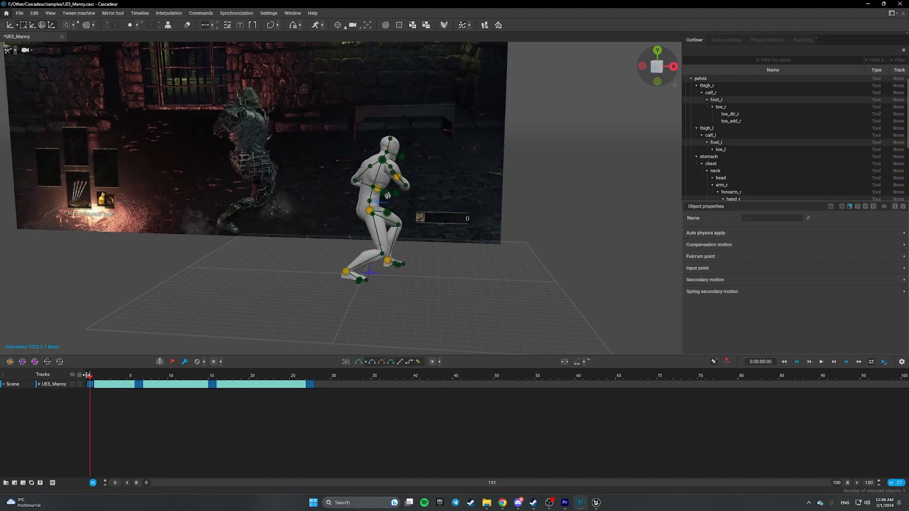
{"action": "left_click_drag", "start_coordinate": [274, 104], "coordinate": [503, 334]}
{"action": "left_click_drag", "start_coordinate": [86, 376], "coordinate": [141, 377]}
{"action": "key", "text": "ctrl+v"}
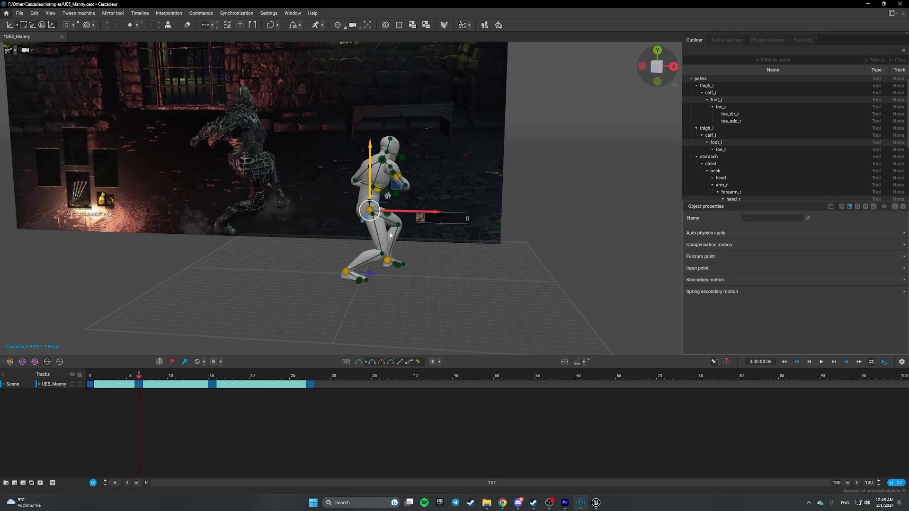
- Move the right hand controller right and slightly up in the frame 6 pose
{"action": "left_click", "coordinate": [454, 238]}
{"action": "left_click_drag", "start_coordinate": [479, 246], "coordinate": [301, 263], "text": "alt"}
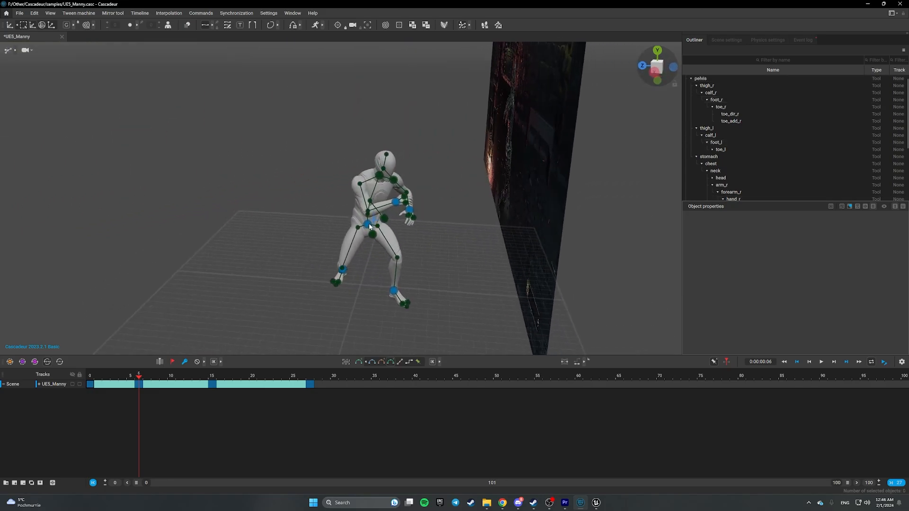
{"action": "left_click_drag", "start_coordinate": [429, 245], "coordinate": [284, 127], "text": "alt"}
{"action": "left_click_drag", "start_coordinate": [304, 157], "coordinate": [200, 132], "text": "alt"}
{"action": "scroll", "coordinate": [201, 131], "scroll_direction": "up", "scroll_amount": 5}
{"action": "middle_click_drag", "start_coordinate": [154, 184], "coordinate": [281, 249], "text": "alt"}
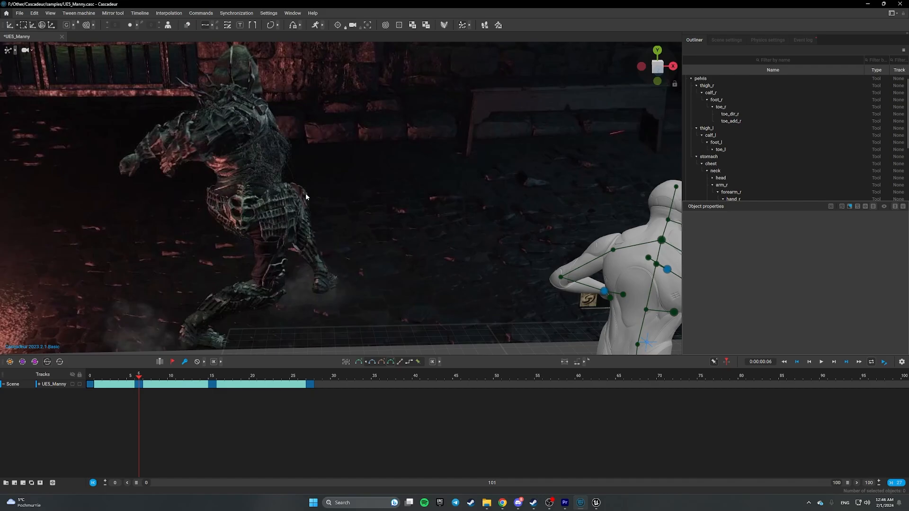
{"action": "left_click_drag", "start_coordinate": [398, 221], "coordinate": [279, 182], "text": "alt"}
{"action": "middle_click_drag", "start_coordinate": [279, 183], "coordinate": [256, 170], "text": "alt"}
{"action": "scroll", "coordinate": [256, 170], "scroll_direction": "down", "scroll_amount": 3}
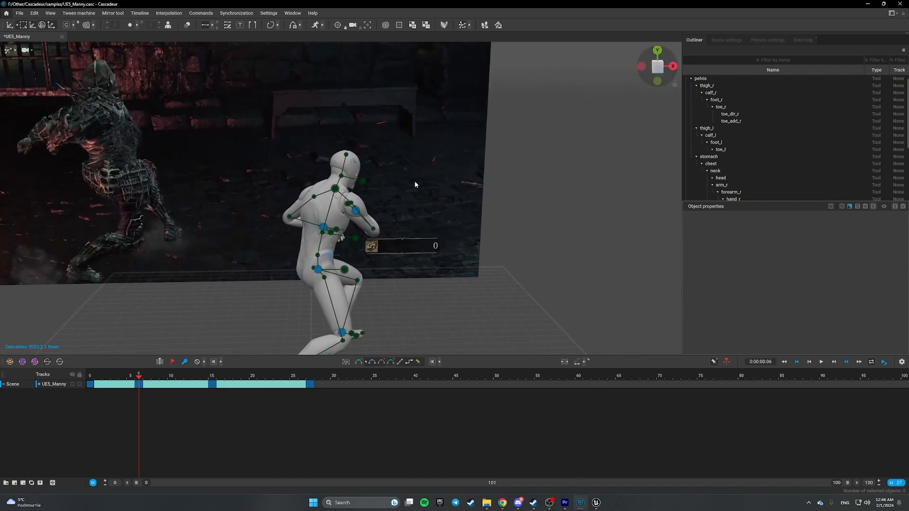
{"action": "middle_click_drag", "start_coordinate": [414, 184], "coordinate": [353, 184], "text": "alt"}
{"action": "left_click_drag", "start_coordinate": [353, 183], "coordinate": [166, 198], "text": "alt"}
{"action": "left_click_drag", "start_coordinate": [465, 207], "coordinate": [426, 211], "text": "alt"}
{"action": "left_click", "coordinate": [374, 210]}
{"action": "left_click_drag", "start_coordinate": [341, 215], "coordinate": [369, 211]}
- Select the left hand controller, nudge the pose slightly, and rewind to frame 0
{"action": "middle_click_drag", "start_coordinate": [436, 208], "coordinate": [404, 212], "text": "alt"}
{"action": "left_click_drag", "start_coordinate": [404, 214], "coordinate": [552, 202], "text": "alt"}
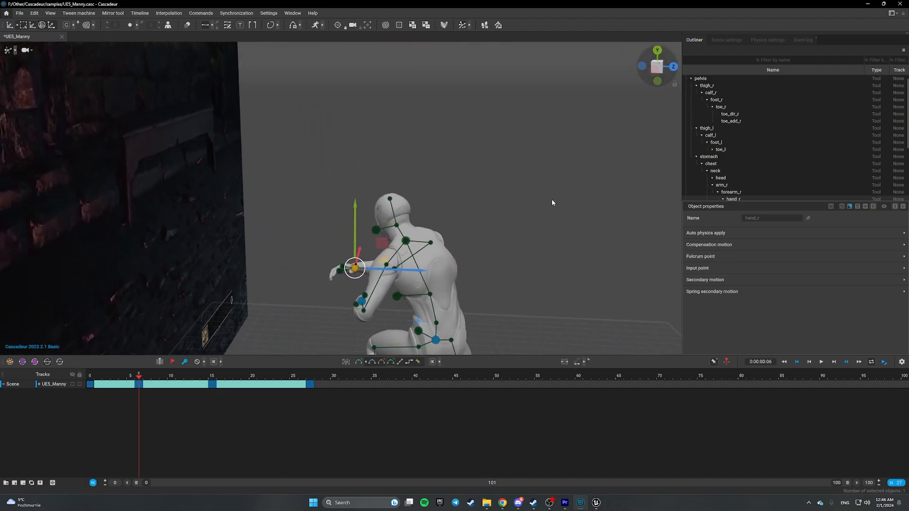
{"action": "left_click", "coordinate": [362, 299]}
{"action": "left_click_drag", "start_coordinate": [453, 274], "coordinate": [254, 280], "text": "alt"}
{"action": "left_click_drag", "start_coordinate": [374, 274], "coordinate": [355, 262], "text": "alt"}
{"action": "scroll", "coordinate": [379, 251], "scroll_direction": "down", "scroll_amount": 5}
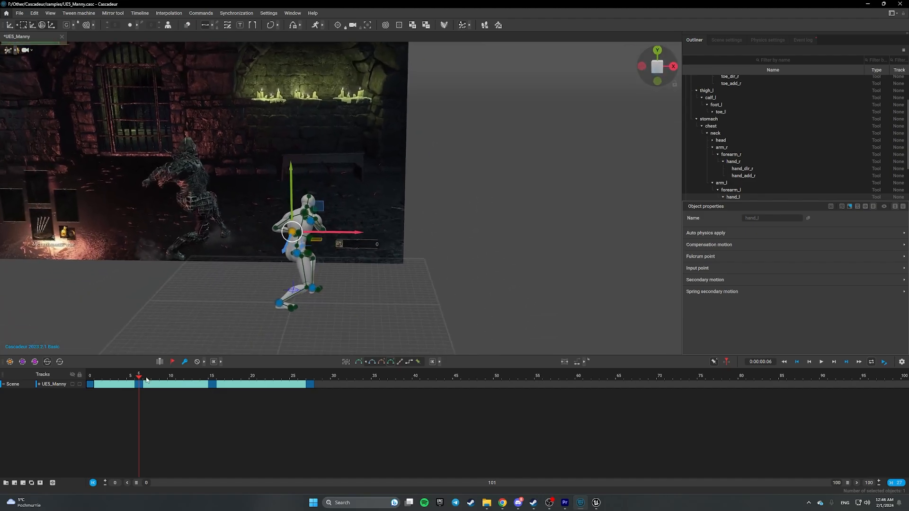
{"action": "left_click_drag", "start_coordinate": [146, 379], "coordinate": [4, 377]}
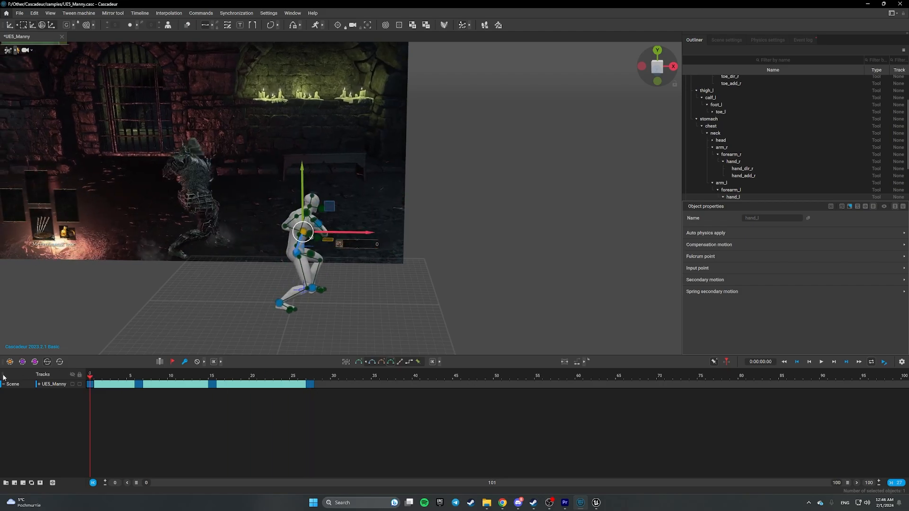
- Play and scrub the throw through frame 40, orbit toward the reference plane, and deselect the hand
{"action": "left_click", "coordinate": [821, 362]}
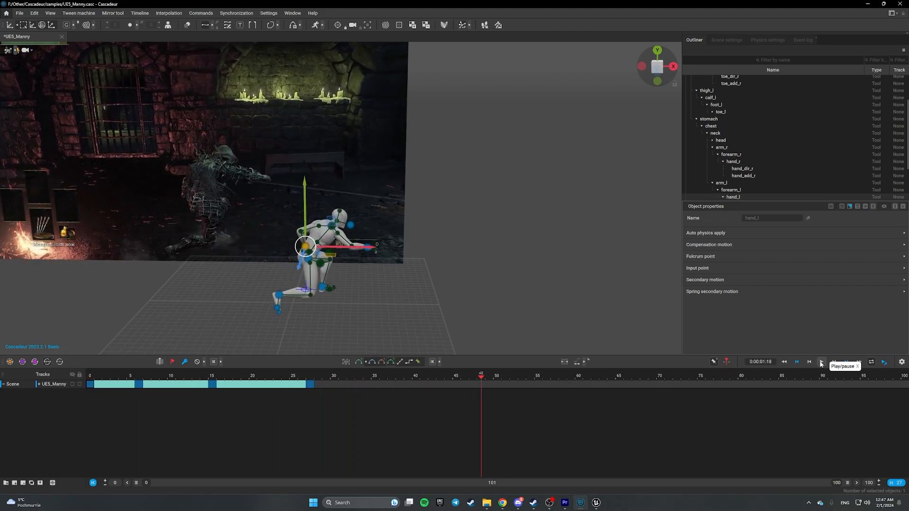
{"action": "left_click", "coordinate": [820, 362]}
{"action": "left_click", "coordinate": [97, 376]}
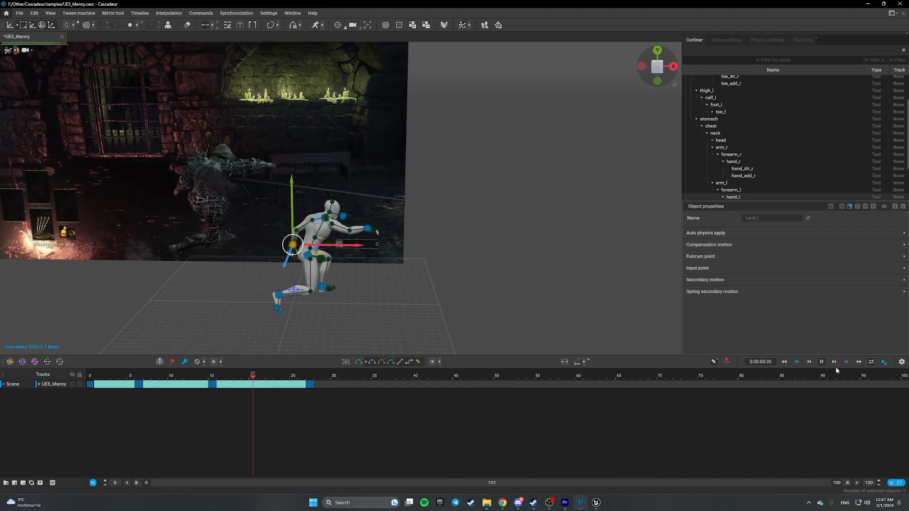
{"action": "left_click_drag", "start_coordinate": [325, 376], "coordinate": [419, 386]}
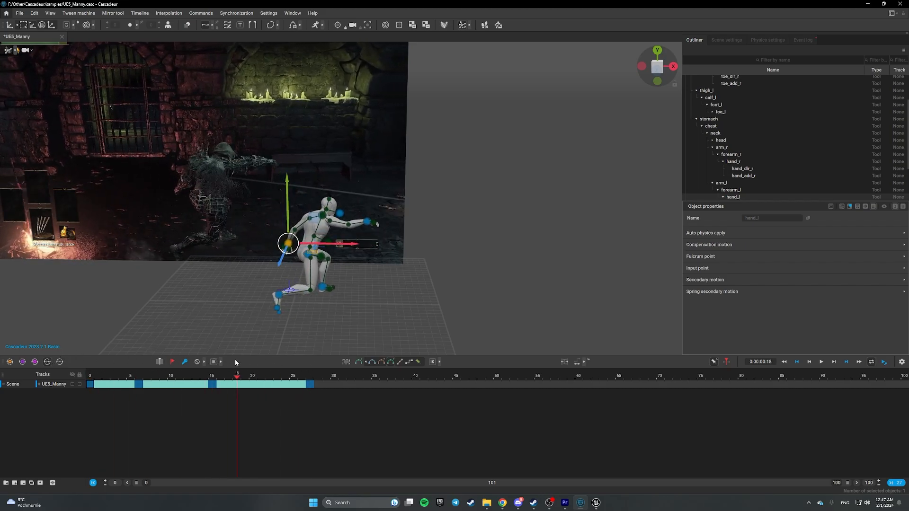
{"action": "left_click_drag", "start_coordinate": [308, 367], "coordinate": [72, 346]}
{"action": "right_click_drag", "start_coordinate": [72, 347], "coordinate": [70, 301]}
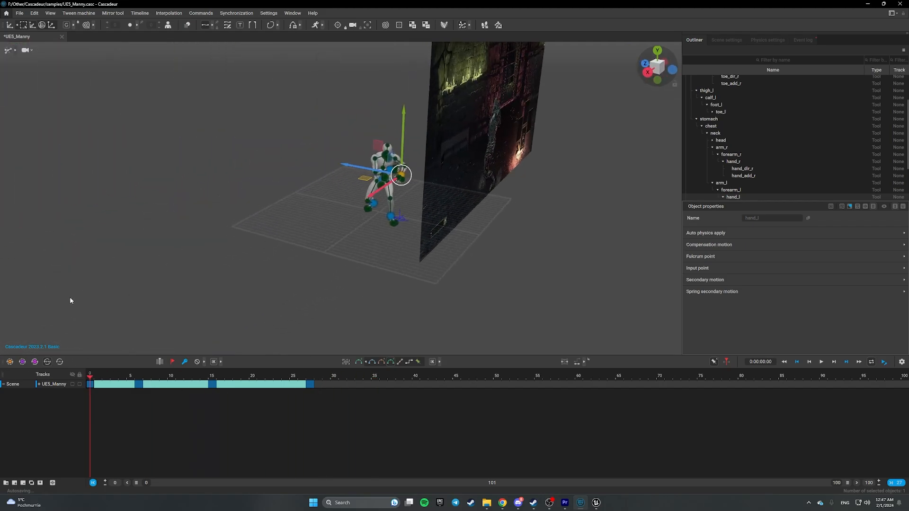
{"action": "left_click_drag", "start_coordinate": [98, 383], "coordinate": [334, 380]}
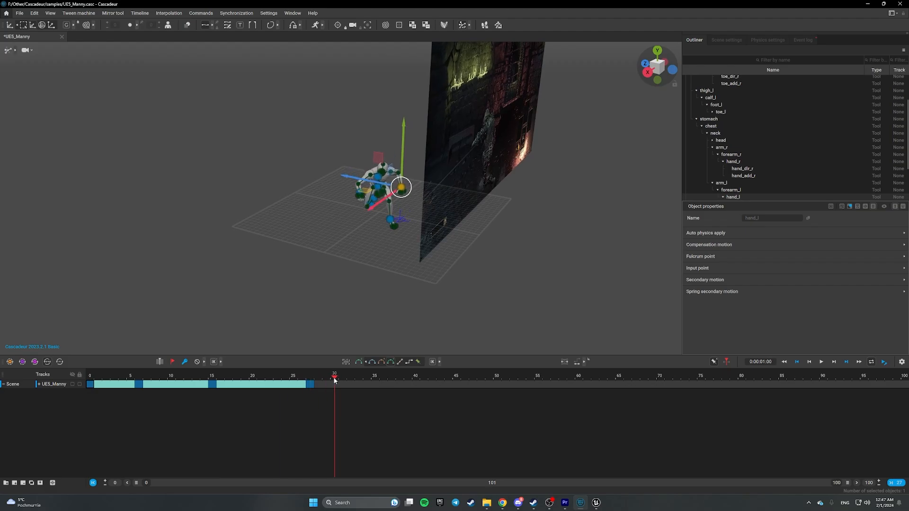
{"action": "right_click_drag", "start_coordinate": [320, 344], "coordinate": [321, 233]}
{"action": "left_click", "coordinate": [268, 304]}
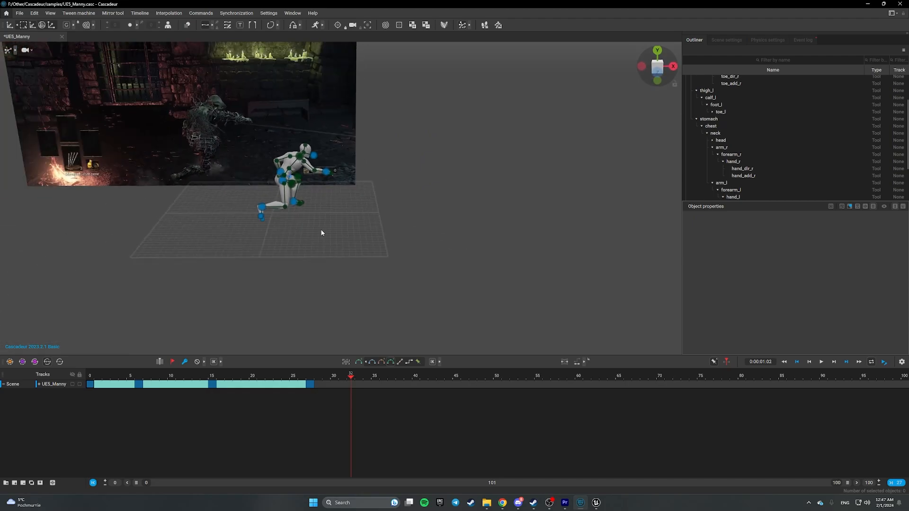
- Export Fbx/Dae without meshes over samples/UE5_ThrowKnife2.fbx, confirming the replacement
{"action": "left_click", "coordinate": [17, 14]}
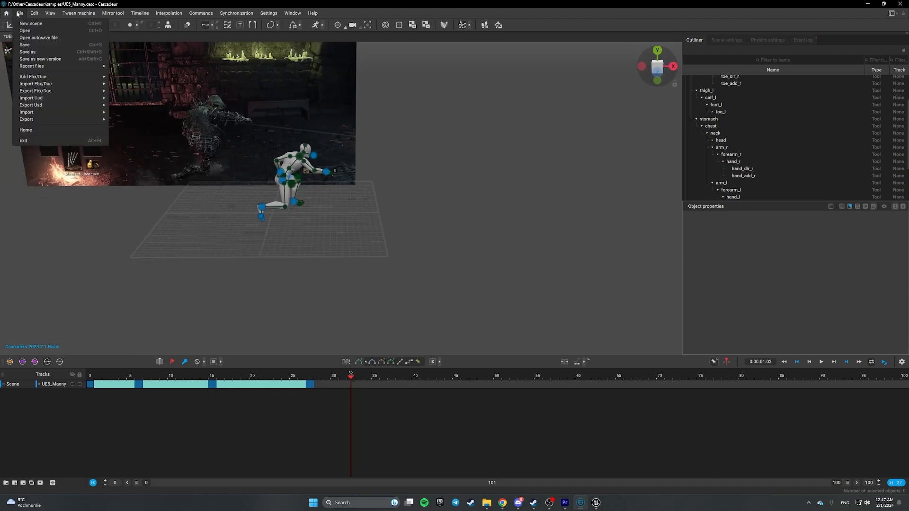
{"action": "mouse_move", "coordinate": [51, 92]}
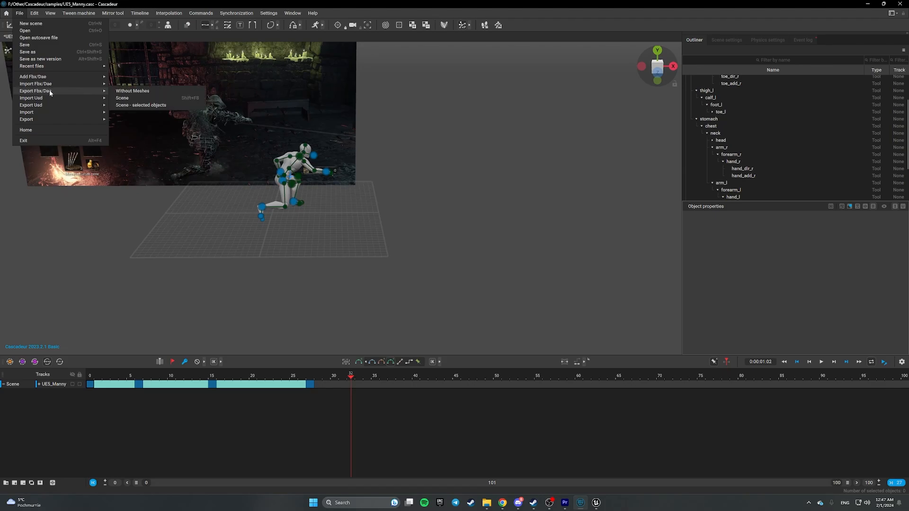
{"action": "left_click", "coordinate": [148, 91]}
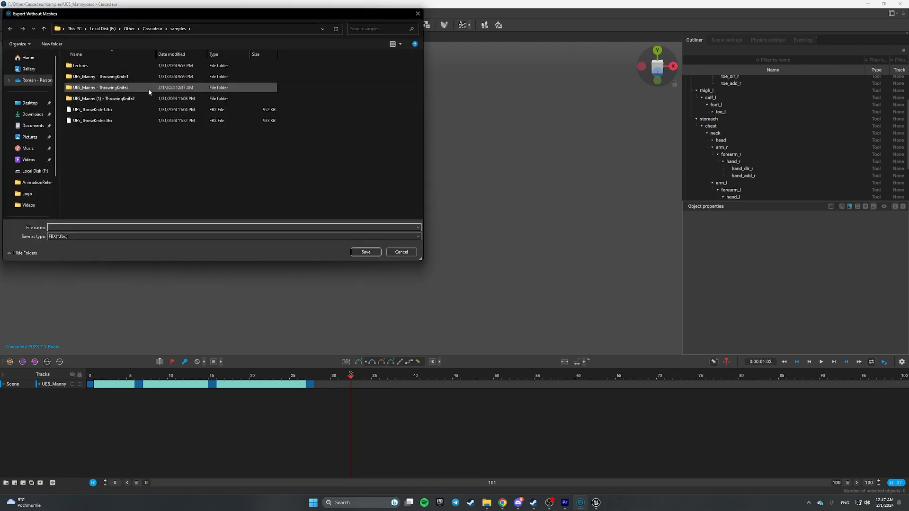
{"action": "left_click", "coordinate": [117, 121]}
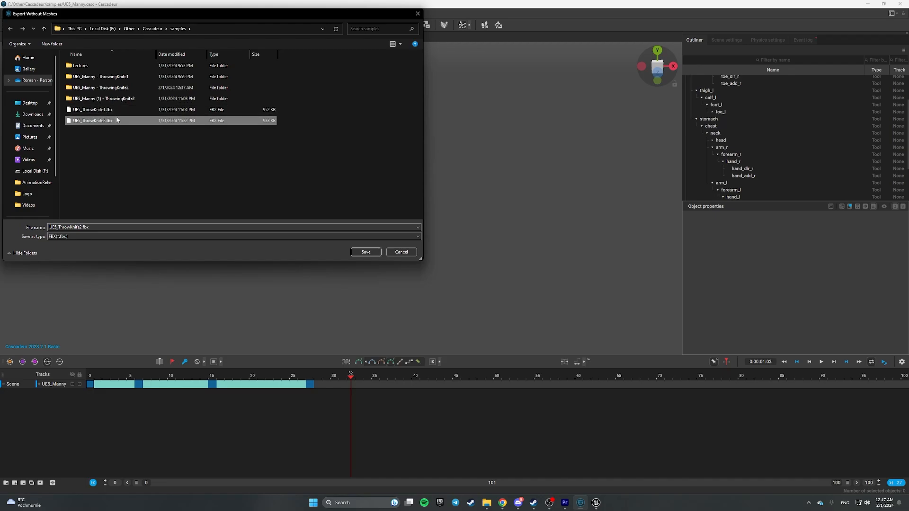
{"action": "left_click", "coordinate": [364, 252]}
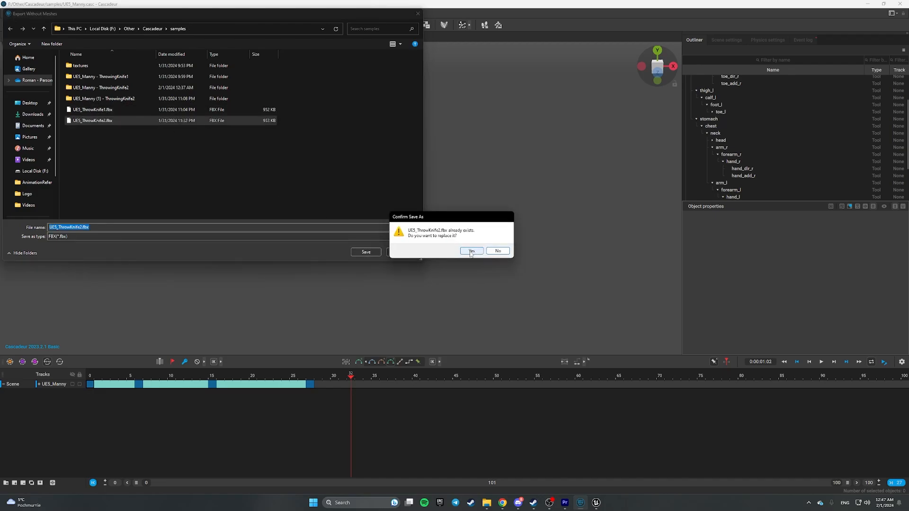
{"action": "left_click", "coordinate": [471, 251]}
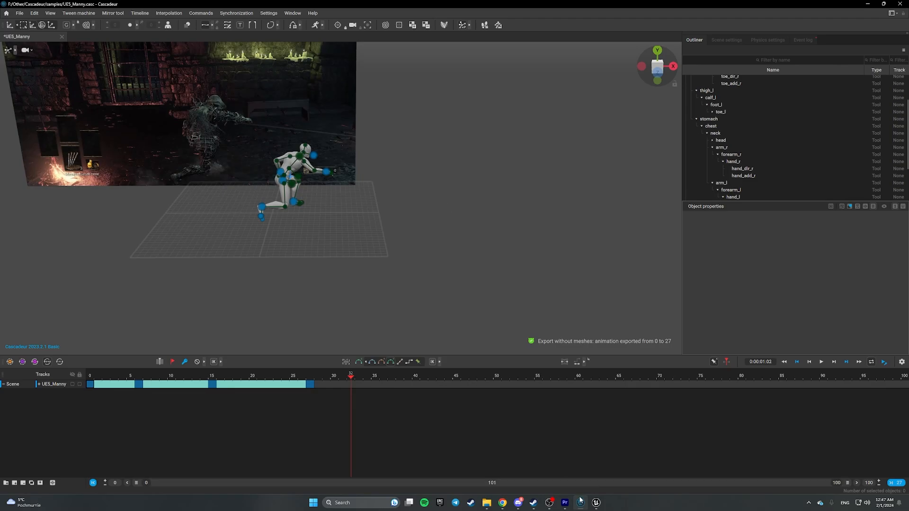
- In Unreal, close the UE5_ThrowKnife1 editor and delete the old UE5_ThrowKnife2 asset
{"action": "left_click", "coordinate": [596, 504]}
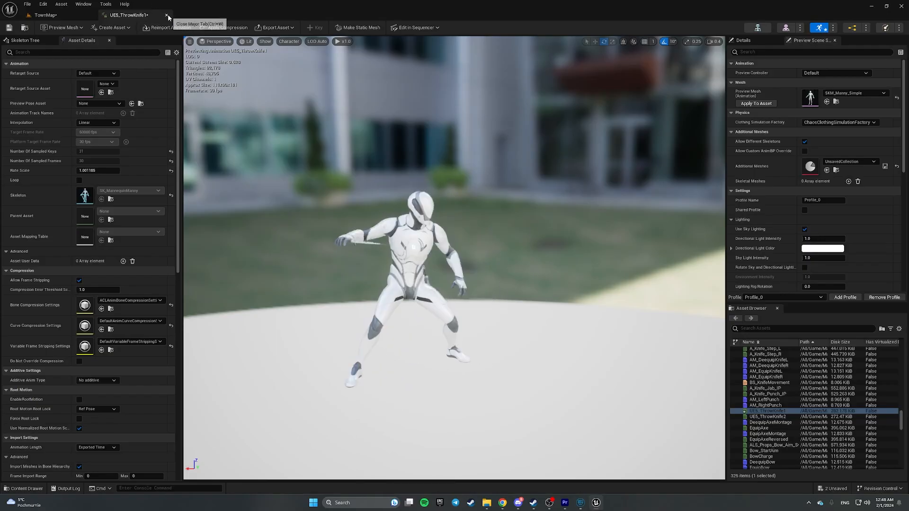
{"action": "left_click", "coordinate": [59, 18]}
{"action": "left_click", "coordinate": [597, 315]}
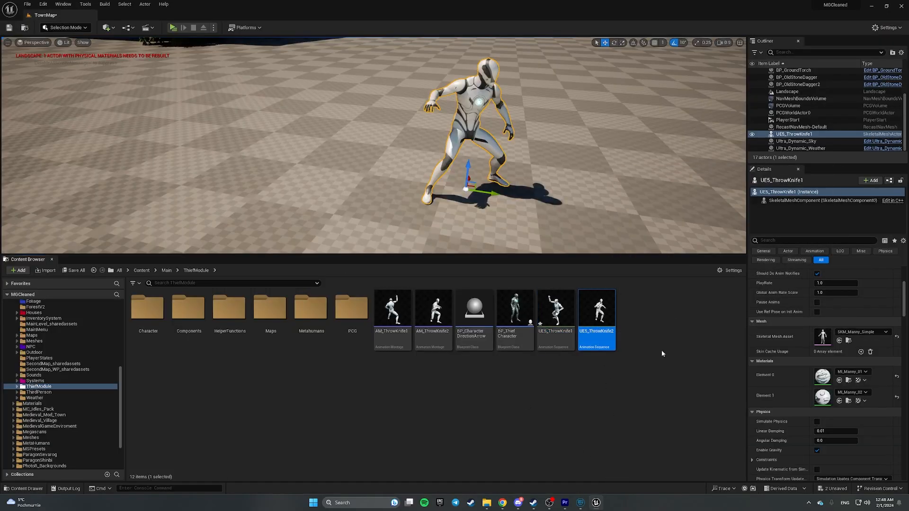
{"action": "key", "text": "Delete"}
{"action": "left_click", "coordinate": [518, 362]}
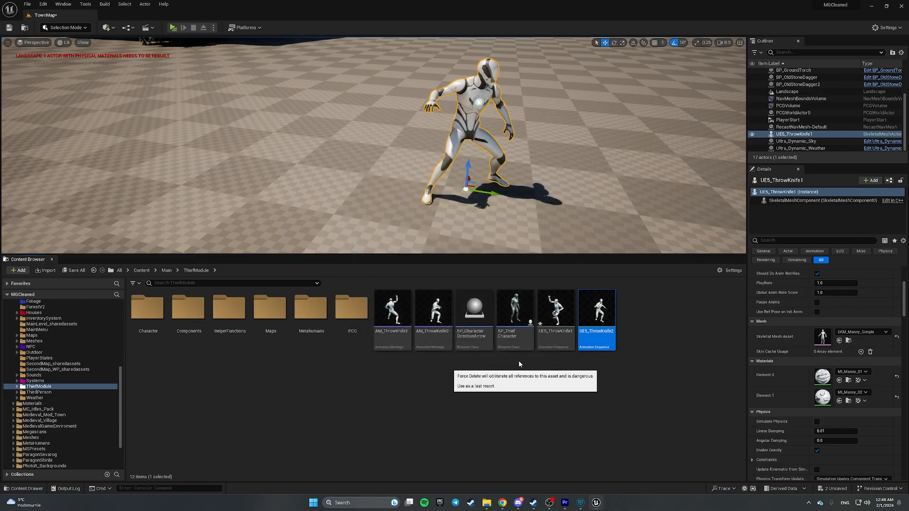
- Delete the AM_ThrowKnife2 montage and force-delete AM_ThrowKnife1
{"action": "left_click", "coordinate": [432, 326]}
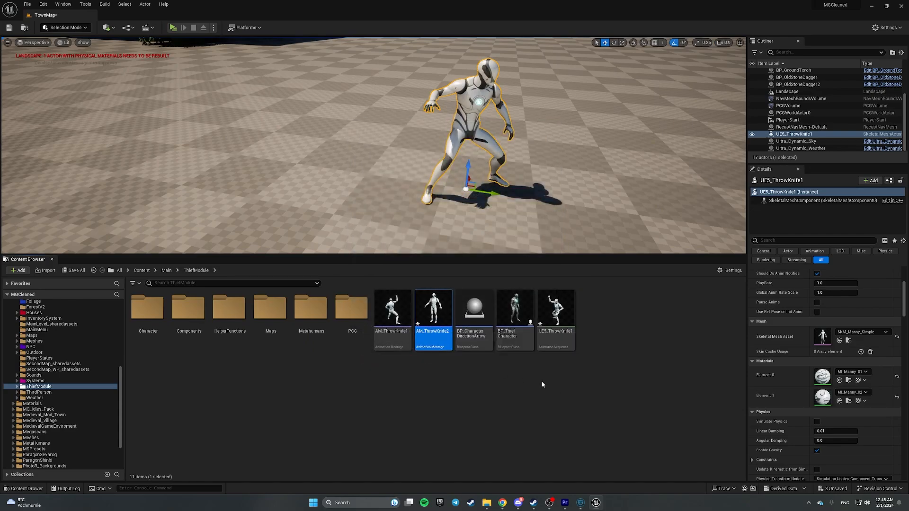
{"action": "key", "text": "Delete"}
{"action": "left_click", "coordinate": [521, 362]}
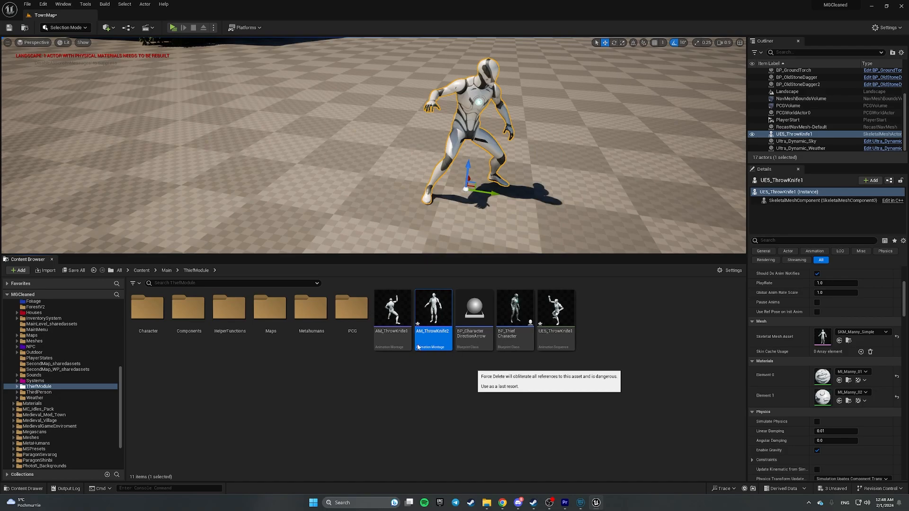
{"action": "left_click", "coordinate": [399, 339]}
{"action": "key", "text": "Delete"}
{"action": "left_click", "coordinate": [461, 367]}
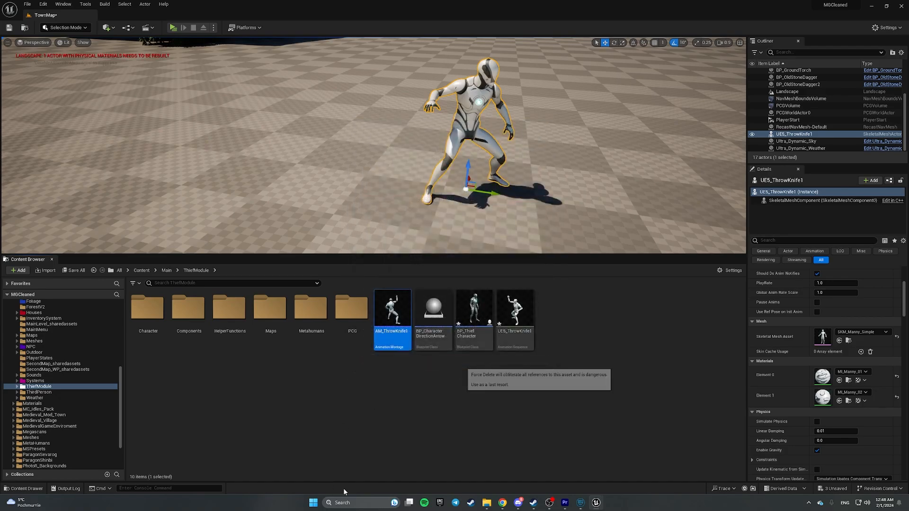
{"action": "left_click", "coordinate": [486, 503]}
- Browse to Local Disk (F:) > Other > Cascadeur > samples and select UE5_ThrowKnife2.fbx
{"action": "scroll", "coordinate": [65, 333], "scroll_direction": "down", "scroll_amount": 3}
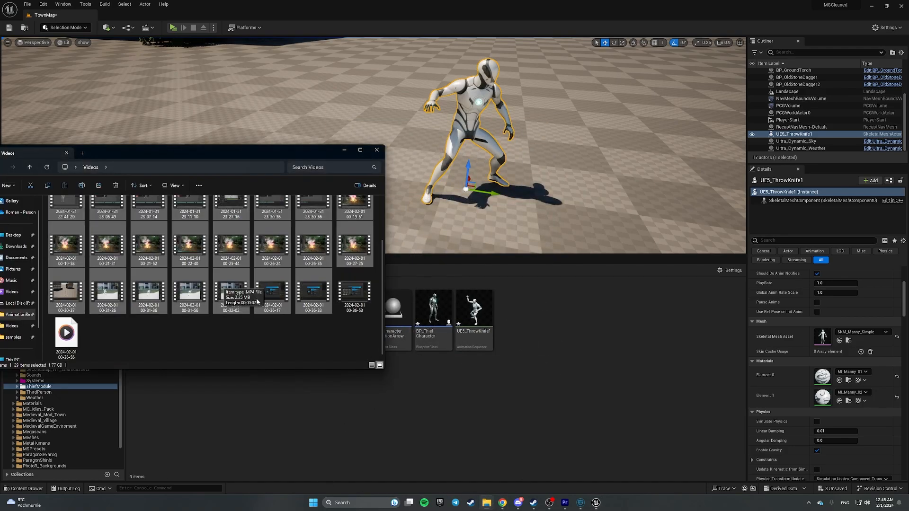
{"action": "left_click_drag", "start_coordinate": [142, 152], "coordinate": [302, 102]}
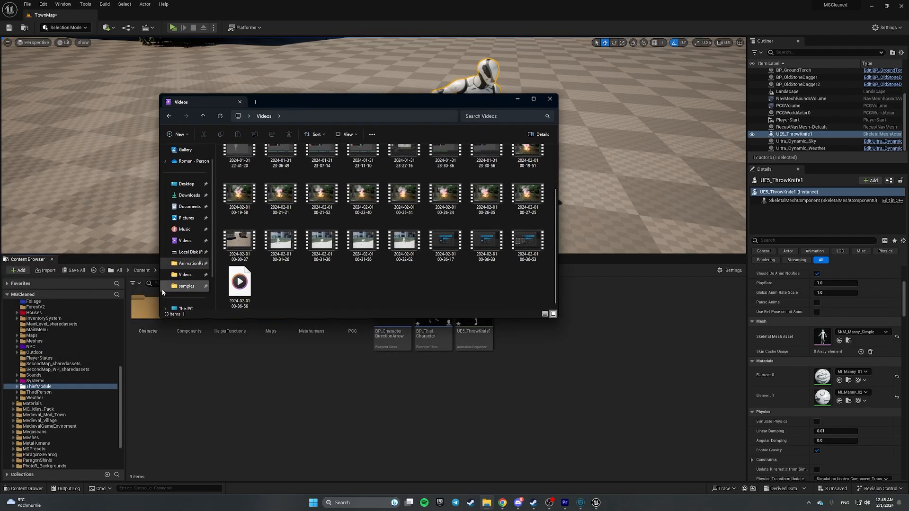
{"action": "left_click", "coordinate": [185, 308]}
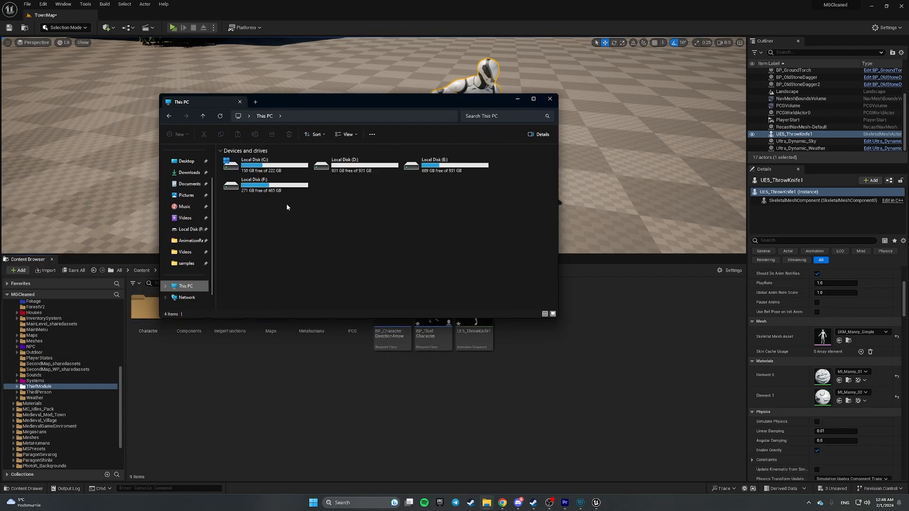
{"action": "double_click", "coordinate": [255, 185]}
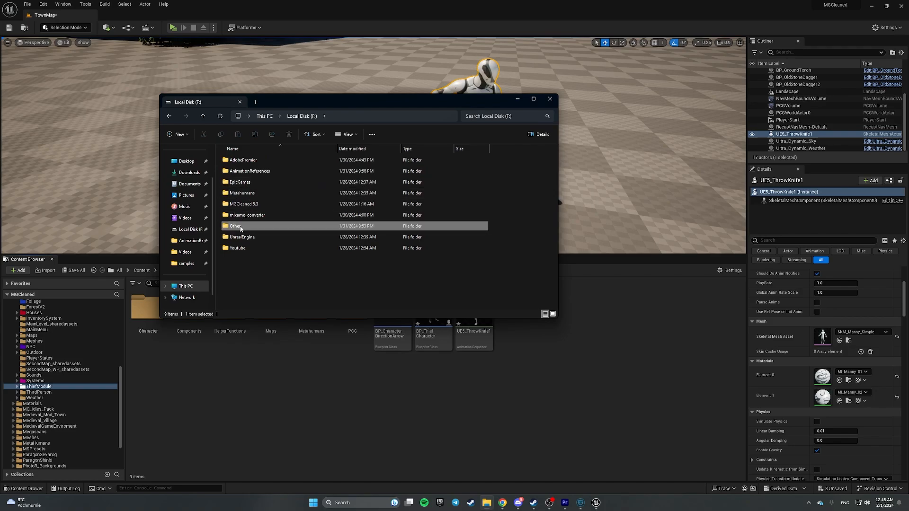
{"action": "double_click", "coordinate": [244, 226]}
{"action": "double_click", "coordinate": [239, 160]}
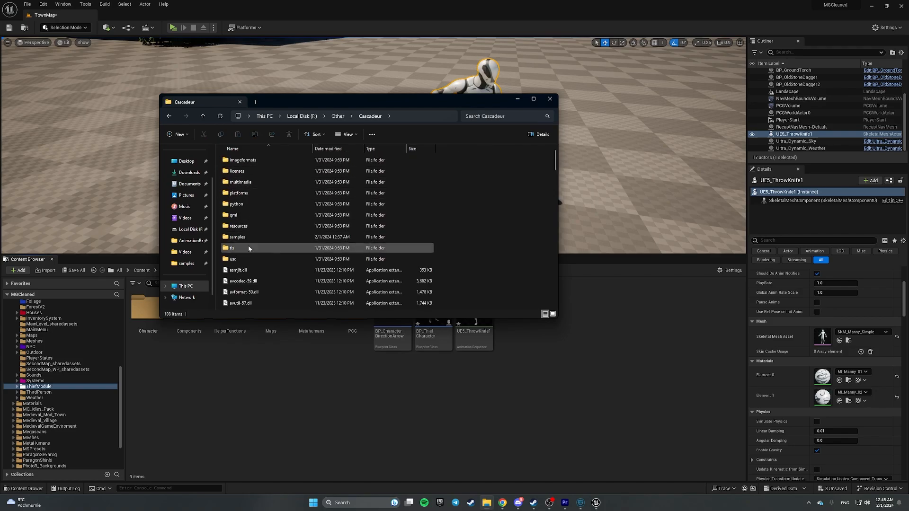
{"action": "double_click", "coordinate": [255, 171]}
{"action": "scroll", "coordinate": [277, 211], "scroll_direction": "down", "scroll_amount": 10}
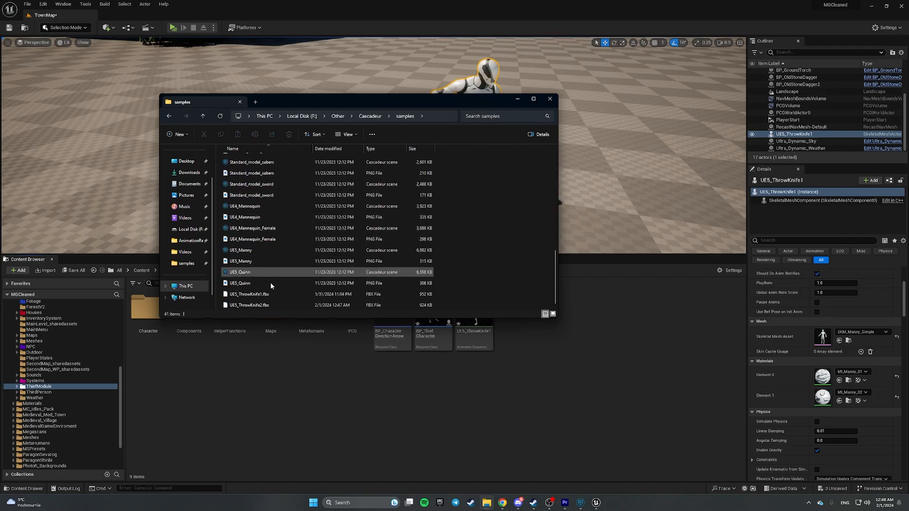
{"action": "left_click", "coordinate": [241, 306]}
- Import UE5_ThrowKnife2.fbx into ThiefModule using the SK_MannequinManny skeleton
{"action": "left_click_drag", "start_coordinate": [241, 307], "coordinate": [517, 393]}
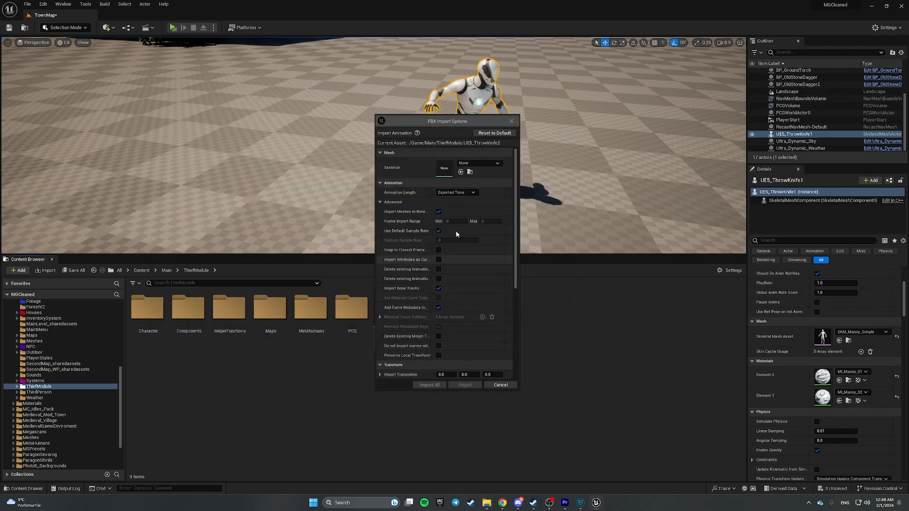
{"action": "left_click", "coordinate": [474, 163]}
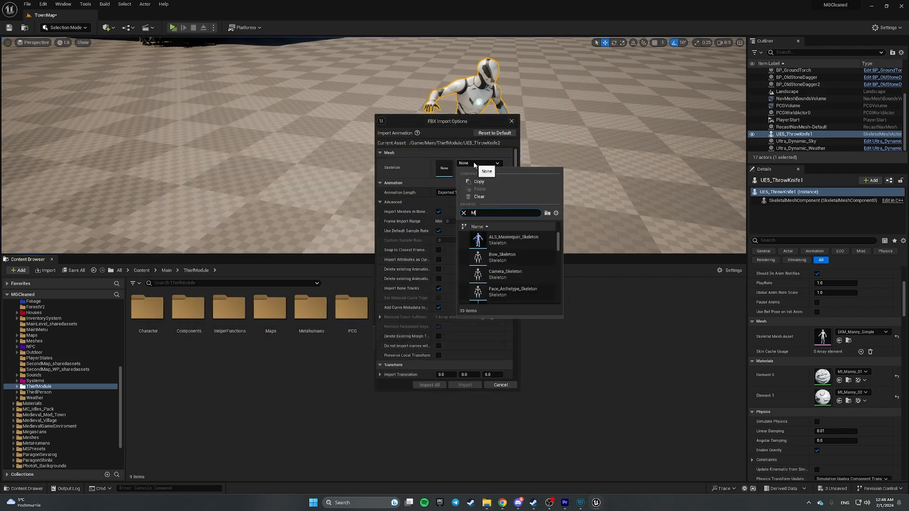
{"action": "left_click", "coordinate": [520, 244]}
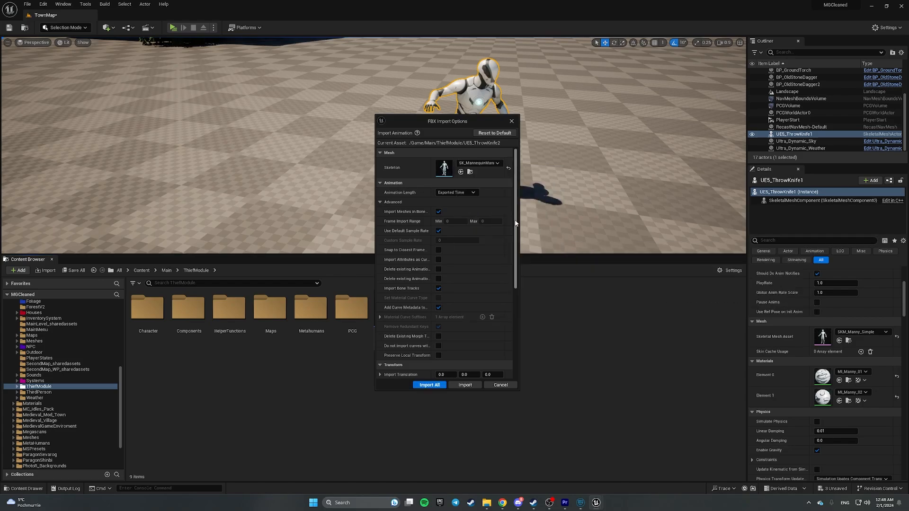
{"action": "left_click", "coordinate": [465, 385]}
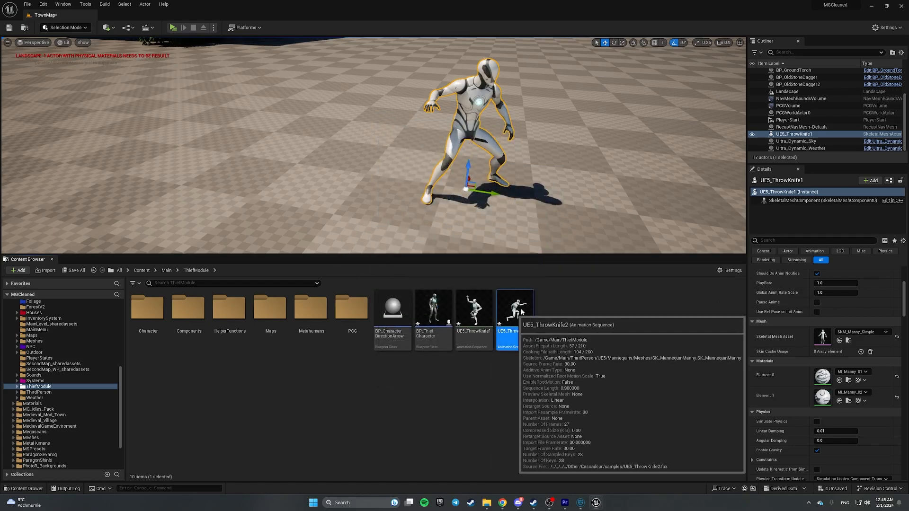
- Rotate the animation's root bone 90 degrees, key it, save, and Save All
{"action": "double_click", "coordinate": [514, 311]}
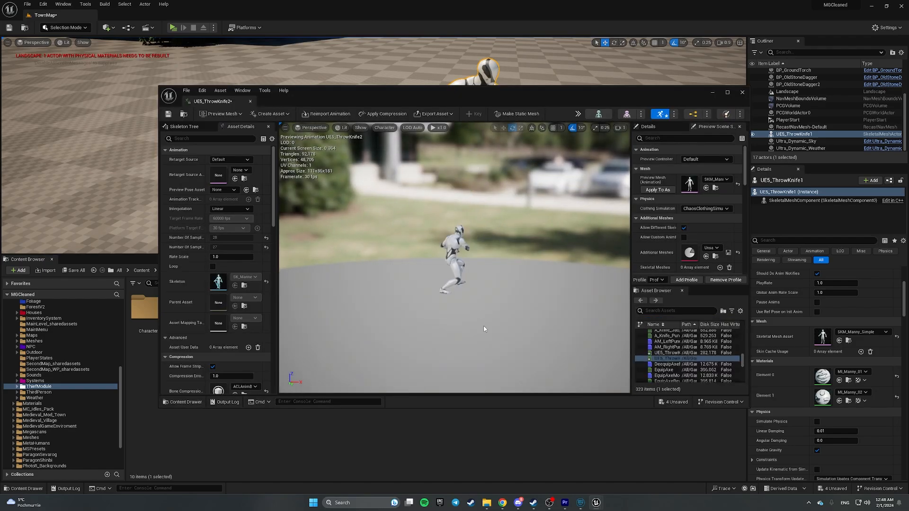
{"action": "left_click_drag", "start_coordinate": [457, 290], "coordinate": [457, 308]}
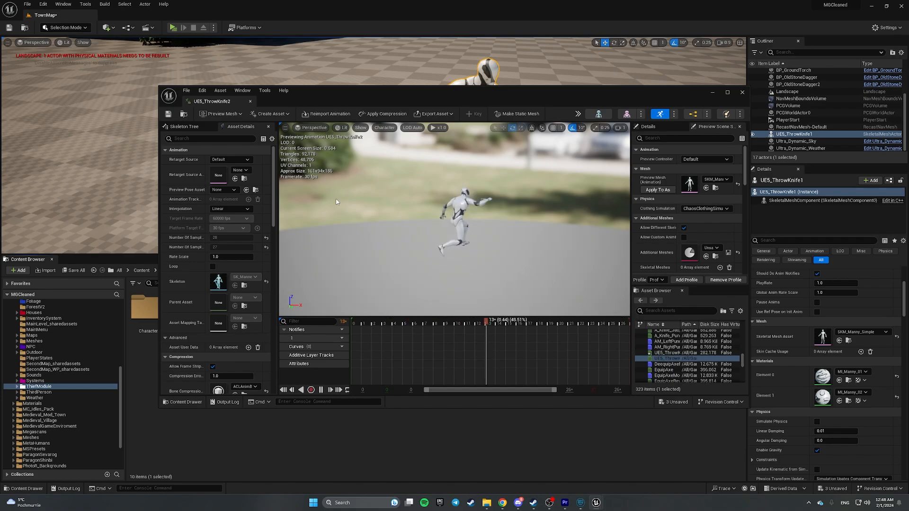
{"action": "left_click", "coordinate": [184, 126]}
{"action": "left_click", "coordinate": [188, 157]}
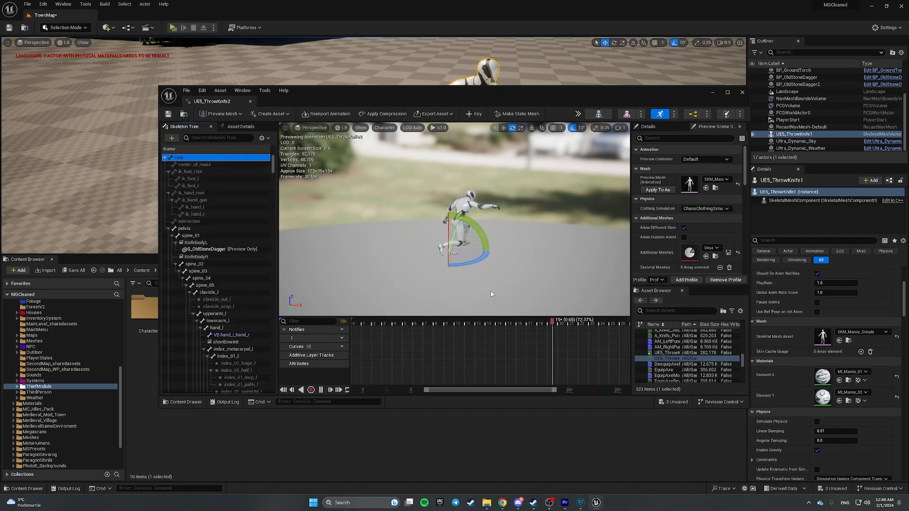
{"action": "left_click_drag", "start_coordinate": [496, 245], "coordinate": [480, 262]}
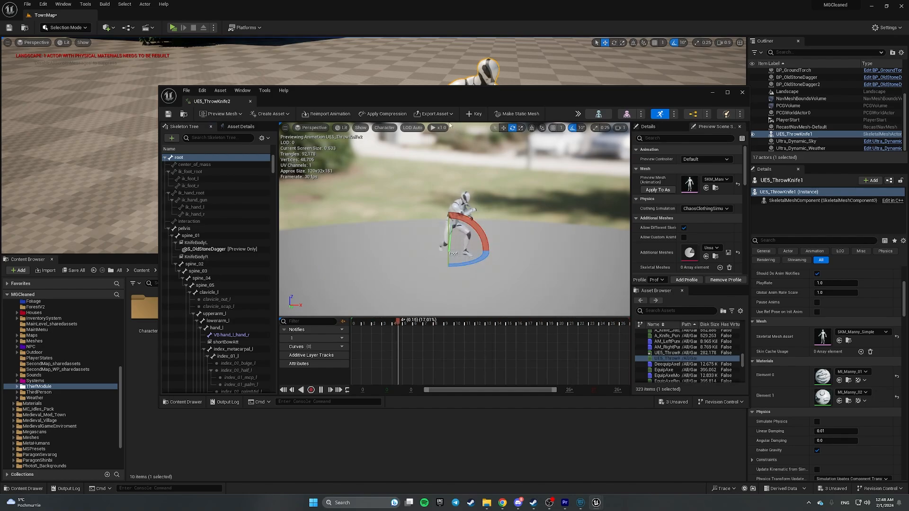
{"action": "left_click", "coordinate": [479, 113]}
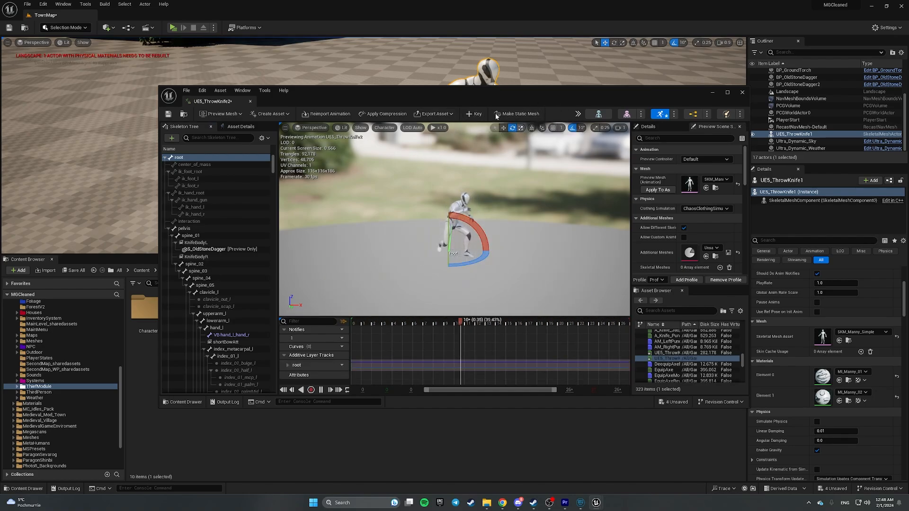
{"action": "key", "text": "ctrl+s"}
{"action": "left_click", "coordinate": [251, 103]}
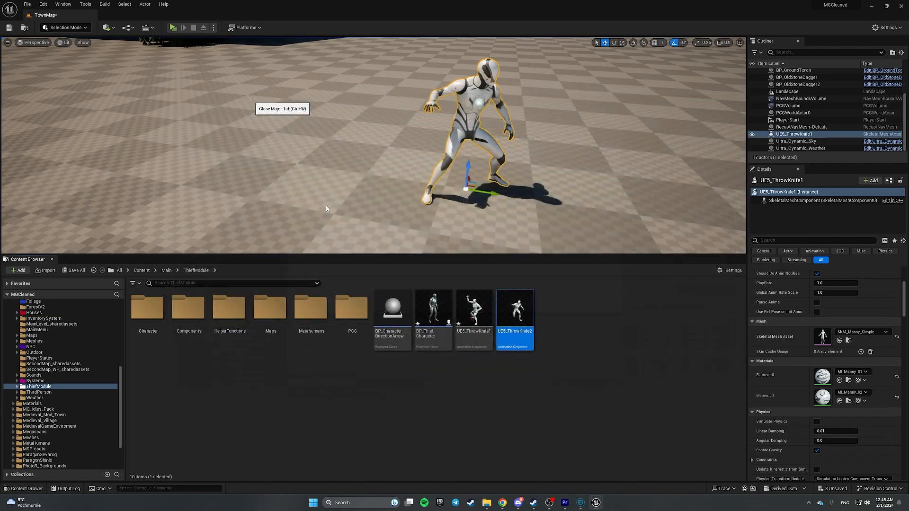
{"action": "left_click", "coordinate": [76, 271]}
- Save the pending assets and create a ThrowingKnife folder in ThiefModule
{"action": "left_click", "coordinate": [505, 330]}
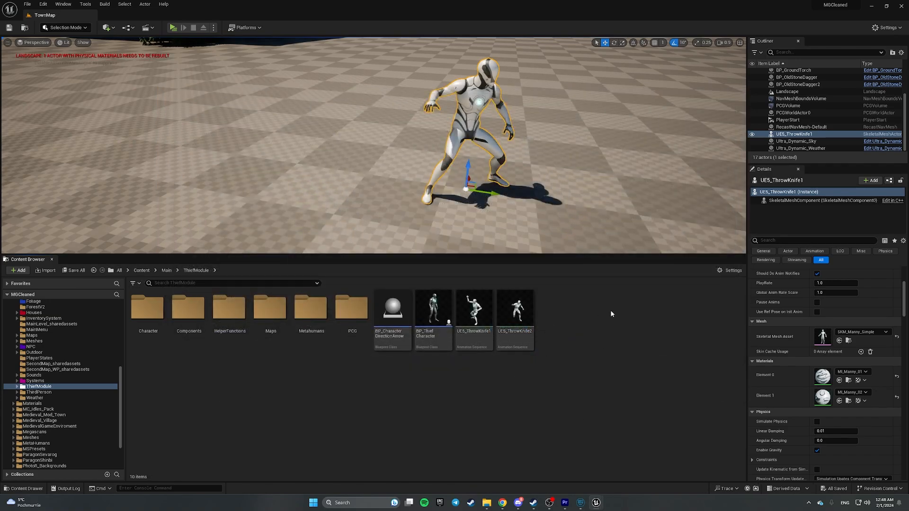
{"action": "right_click", "coordinate": [546, 376]}
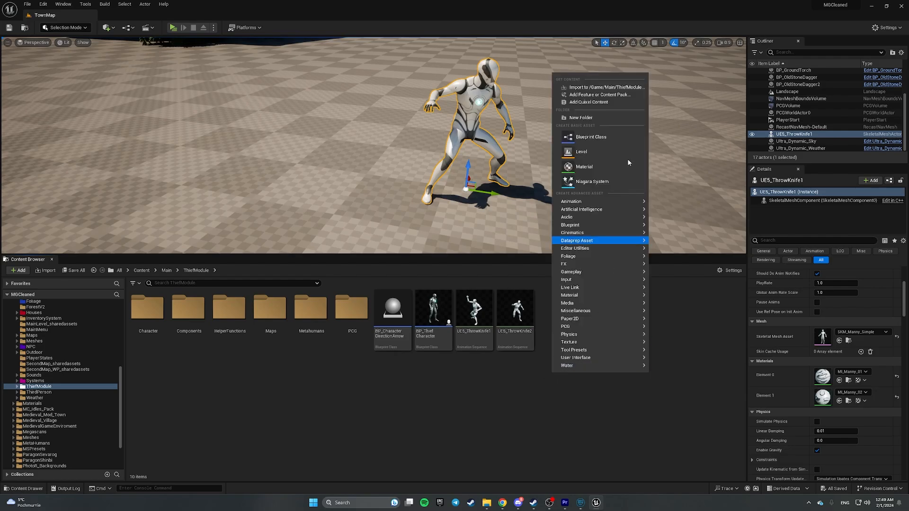
{"action": "left_click", "coordinate": [587, 118]}
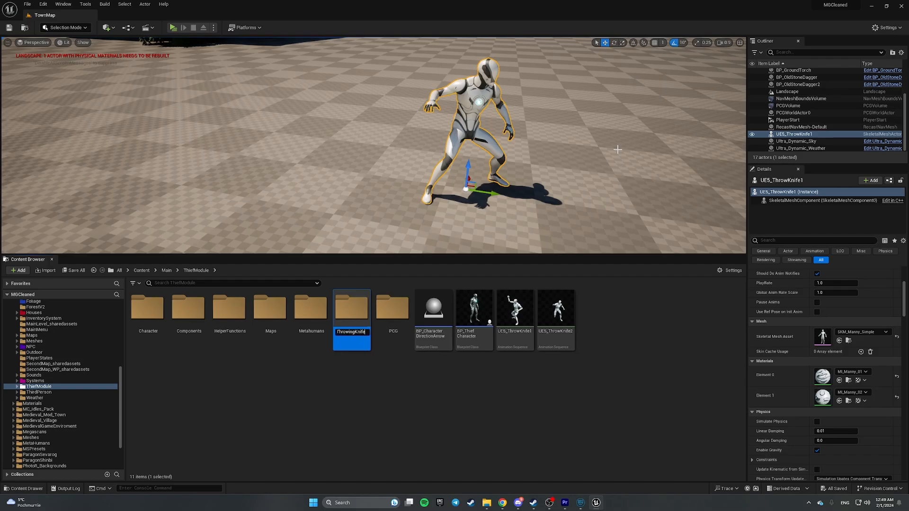
{"action": "type", "text": "ThrowingKnife"}
{"action": "key", "text": "Return"}
- Move UE5_ThrowKnife1 and UE5_ThrowKnife2 into the ThrowingKnife folder and open it
{"action": "left_click", "coordinate": [515, 310]}
{"action": "left_click", "coordinate": [556, 310], "text": "ctrl"}
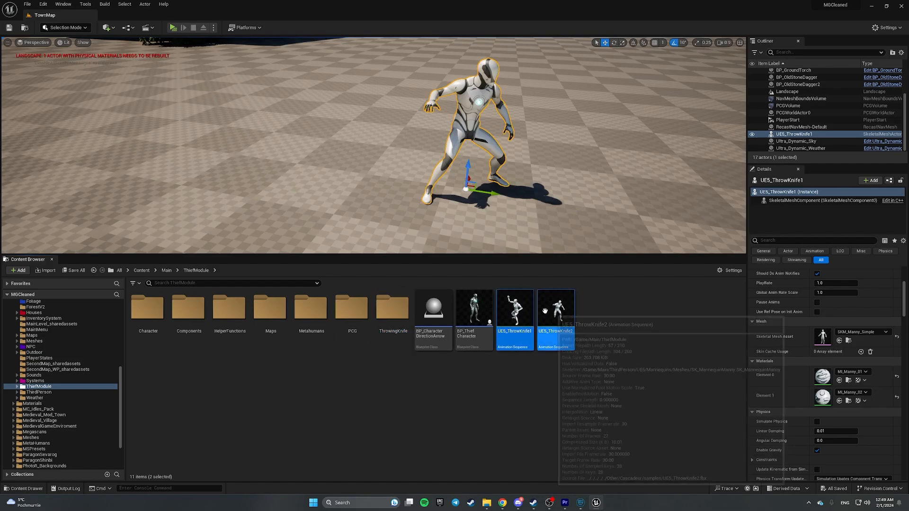
{"action": "left_click_drag", "start_coordinate": [556, 310], "coordinate": [402, 315]}
{"action": "left_click", "coordinate": [440, 326]}
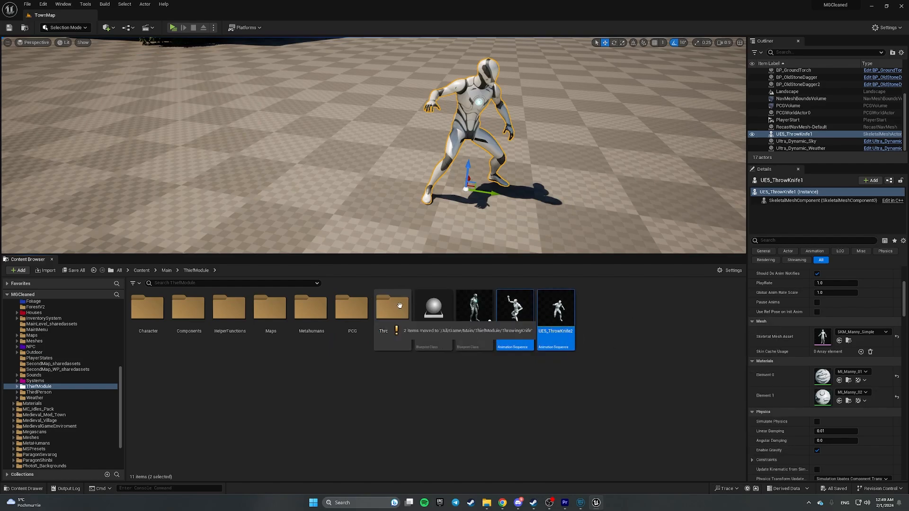
{"action": "double_click", "coordinate": [400, 307]}
- Create a Montages subfolder and select both throw-knife animations
{"action": "right_click", "coordinate": [327, 339]}
{"action": "left_click", "coordinate": [374, 86]}
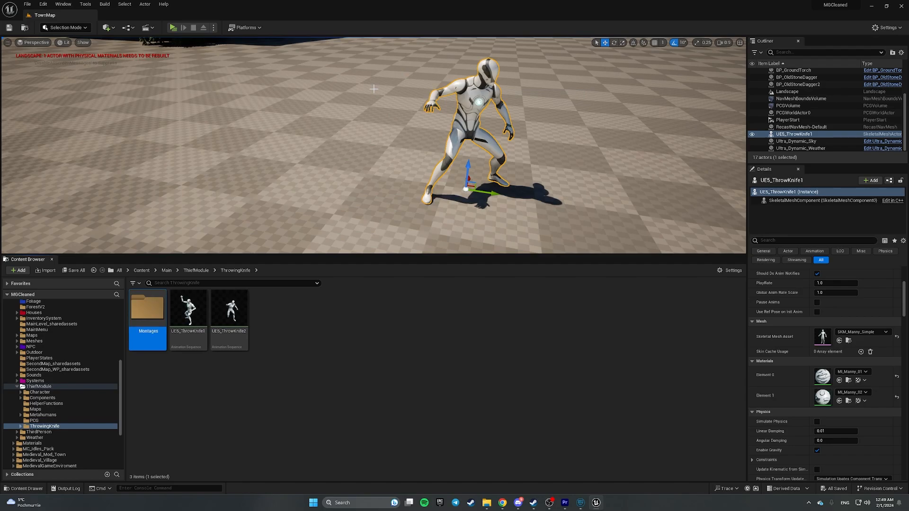
{"action": "left_click", "coordinate": [187, 310]}
{"action": "left_click", "coordinate": [239, 308], "text": "ctrl"}
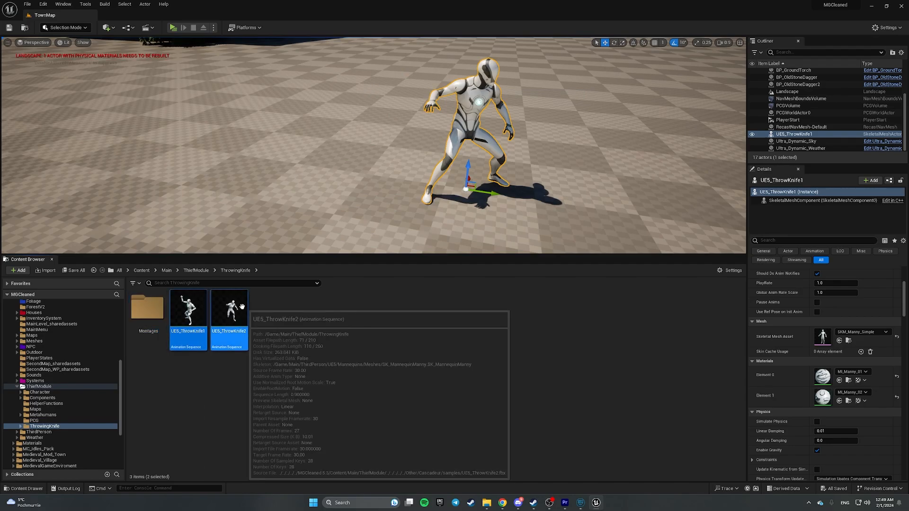
- Create AnimMontages from both throw-knife animations and move them into the Montages folder
{"action": "right_click", "coordinate": [241, 306]}
{"action": "mouse_move", "coordinate": [305, 95]}
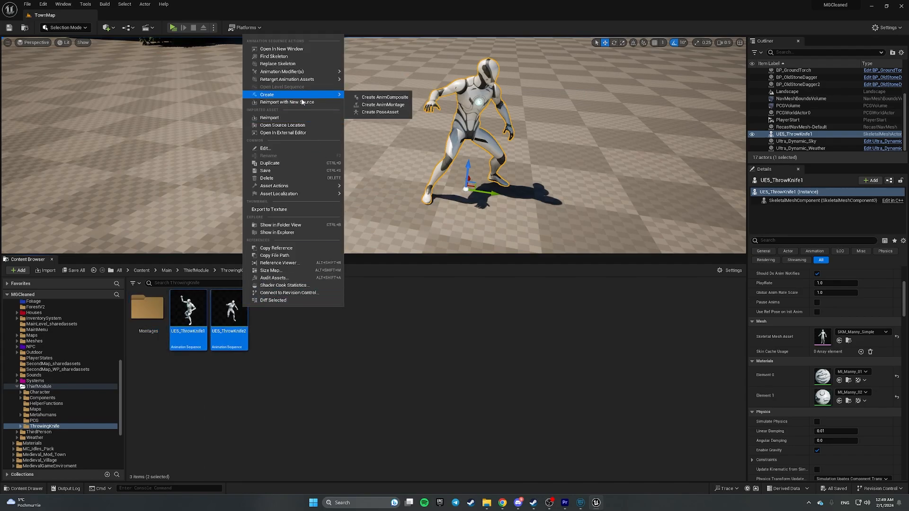
{"action": "left_click", "coordinate": [384, 105]}
{"action": "left_click", "coordinate": [270, 310]}
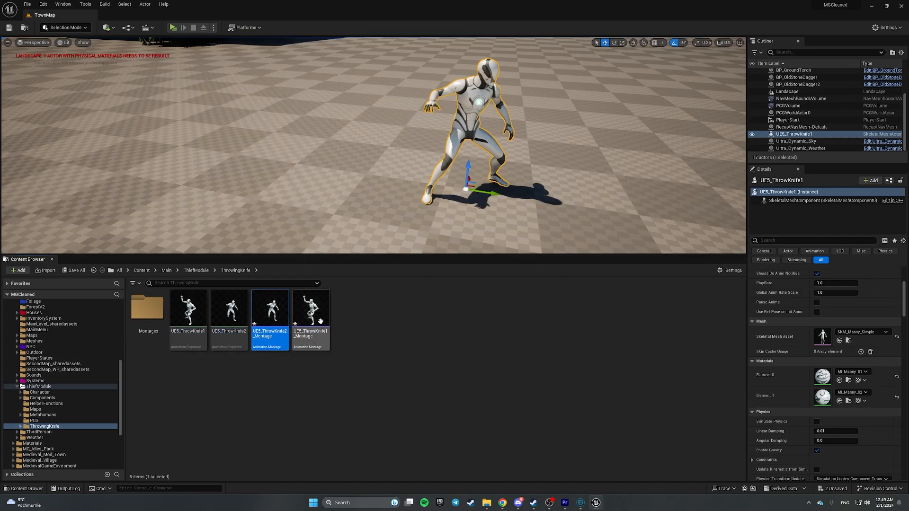
{"action": "left_click", "coordinate": [310, 310], "text": "ctrl"}
{"action": "left_click_drag", "start_coordinate": [310, 310], "coordinate": [145, 315]}
{"action": "left_click", "coordinate": [183, 322]}
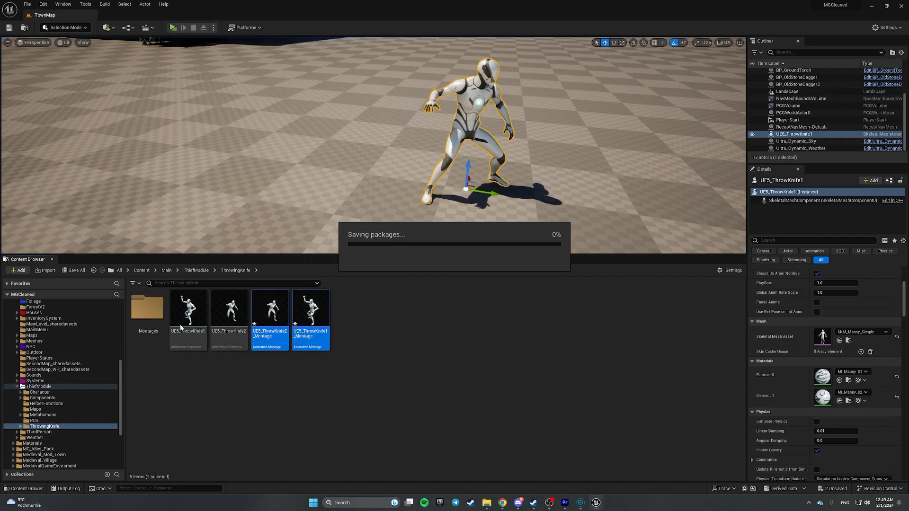
{"action": "double_click", "coordinate": [146, 313]}
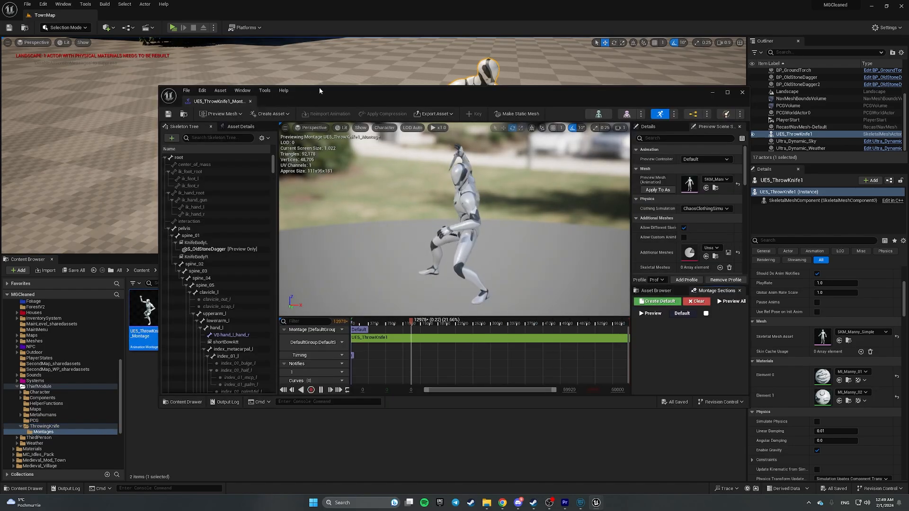
- Give UE5_ThrowKnife1_Montage a rate scale of 1.5
{"action": "left_click_drag", "start_coordinate": [205, 101], "coordinate": [178, 21]}
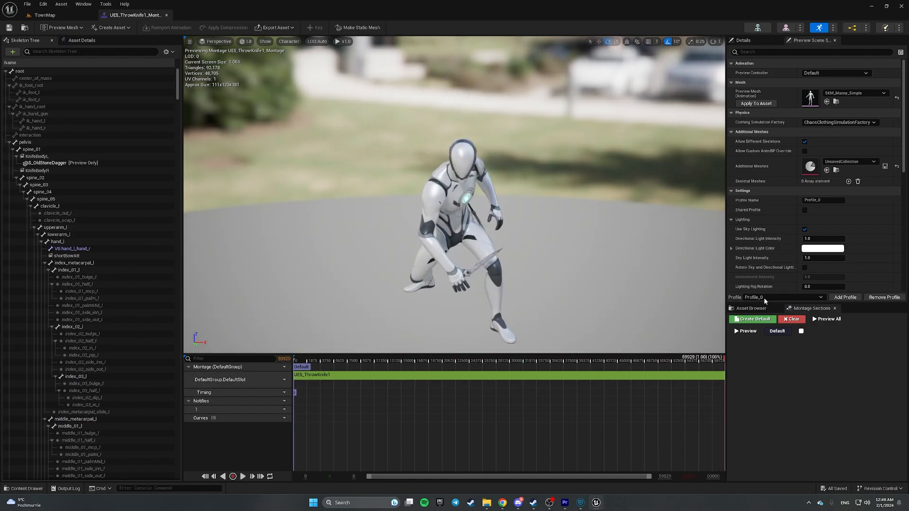
{"action": "right_click_drag", "start_coordinate": [535, 227], "coordinate": [700, 208]}
{"action": "key", "text": "s"}
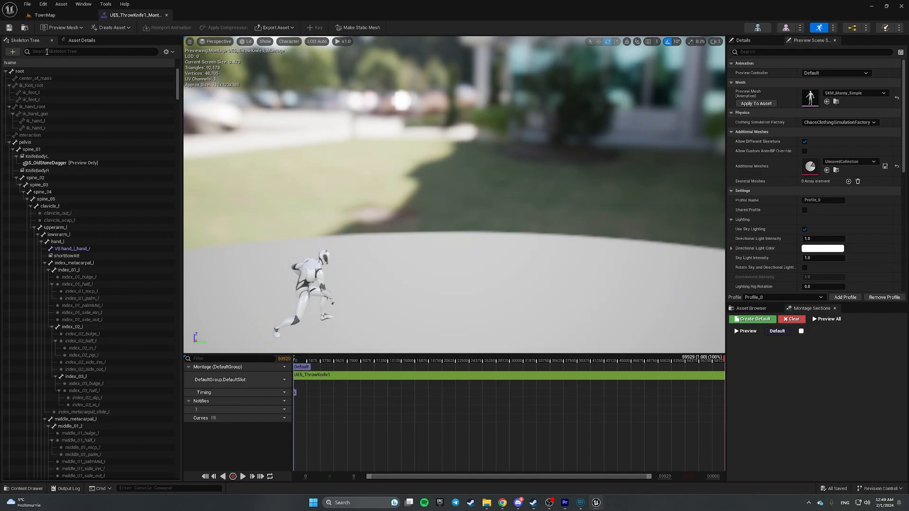
{"action": "left_click", "coordinate": [79, 41]}
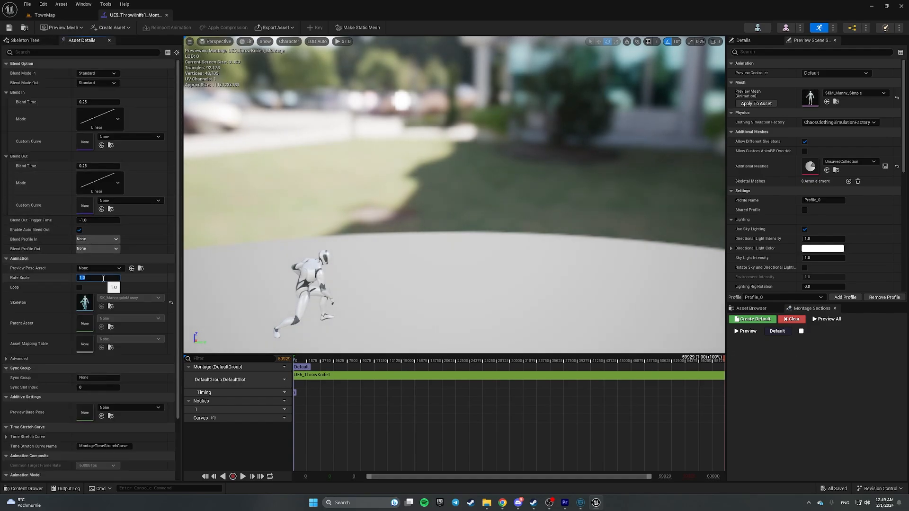
{"action": "key", "text": "Return"}
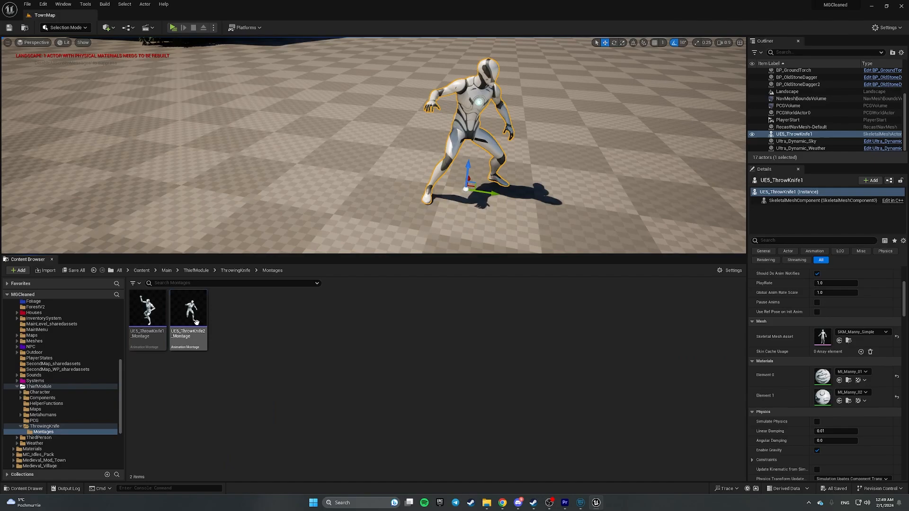
- Set UE5_ThrowKnife2_Montage's rate scale to 1.5 and save it
{"action": "double_click", "coordinate": [196, 323]}
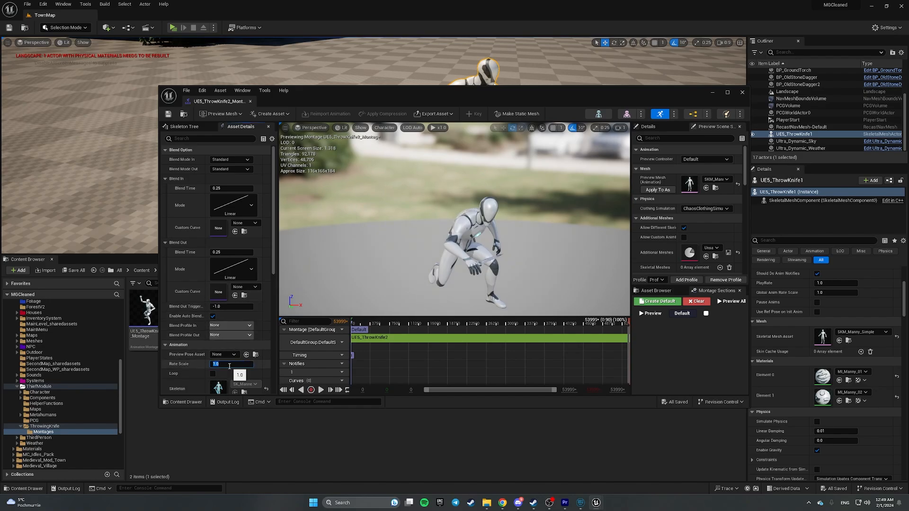
{"action": "type", "text": ".5"}
{"action": "key", "text": "Return"}
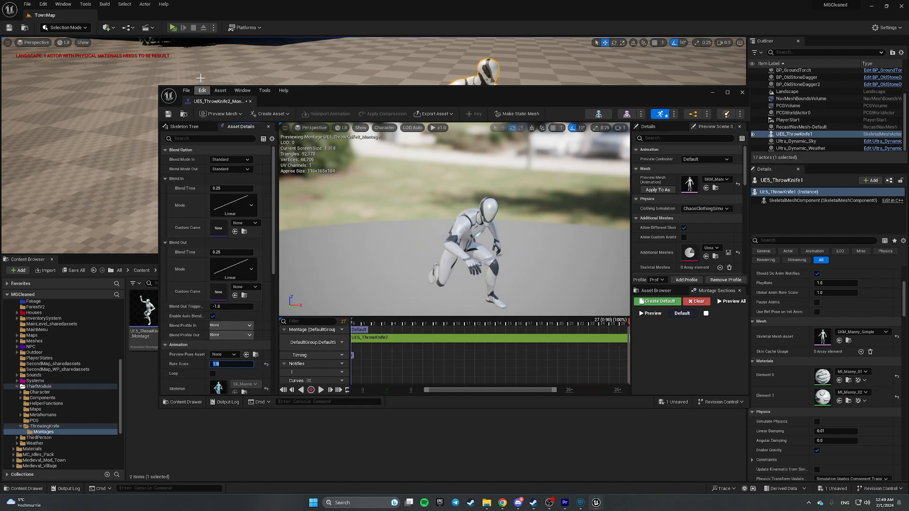
{"action": "left_click", "coordinate": [169, 113]}
{"action": "left_click", "coordinate": [250, 101]}
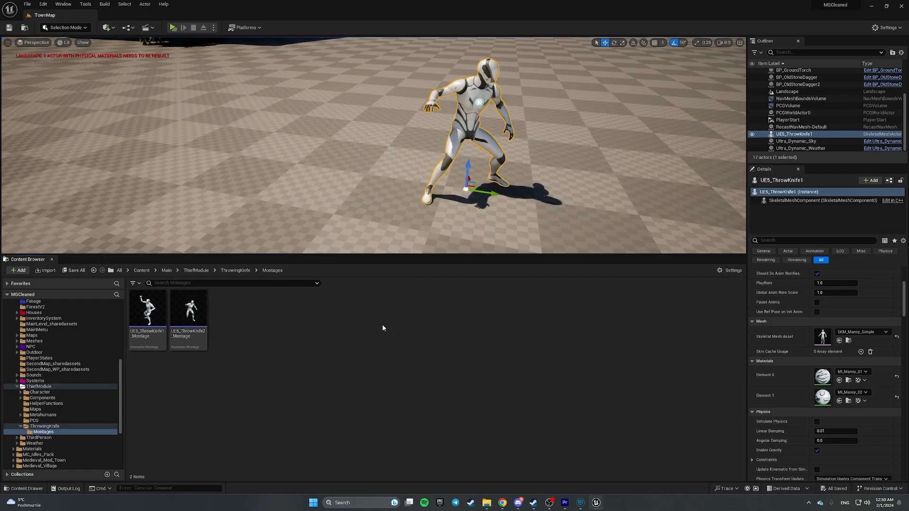
- Search for BP_Thief with Ctrl+P and open the BP_ThiefCharacter blueprint
{"action": "key", "text": "ctrl+p"}
{"action": "type", "text": "BP_Thef"}
{"action": "key", "text": "BackSpace"}
{"action": "key", "text": "BackSpace"}
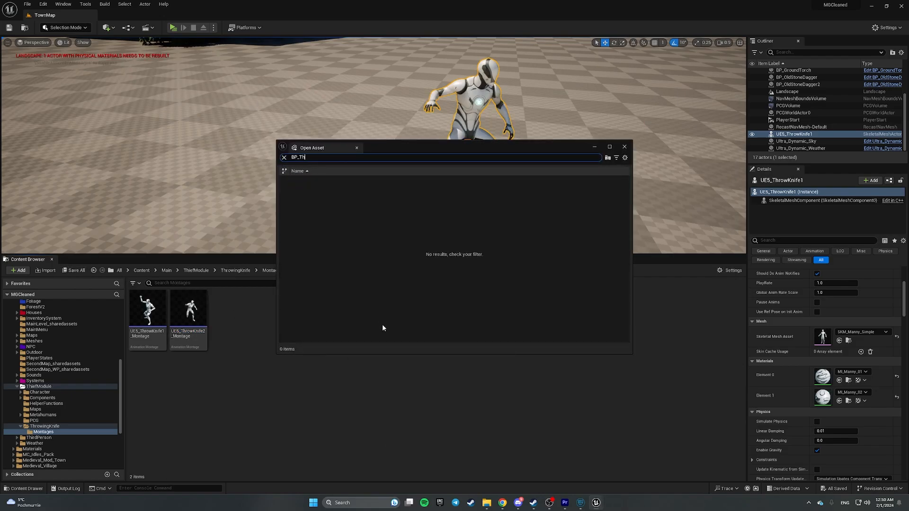
{"action": "type", "text": "ief"}
{"action": "left_click", "coordinate": [351, 203]}
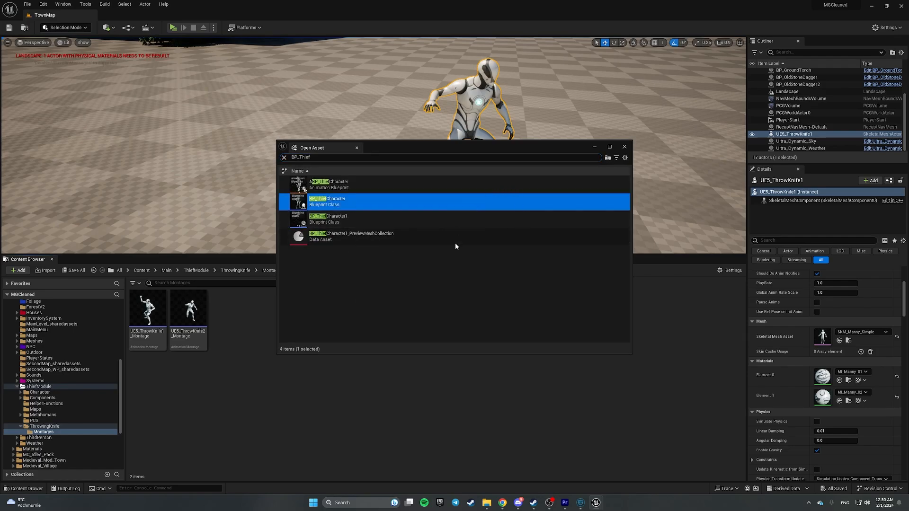
{"action": "key", "text": "Return"}
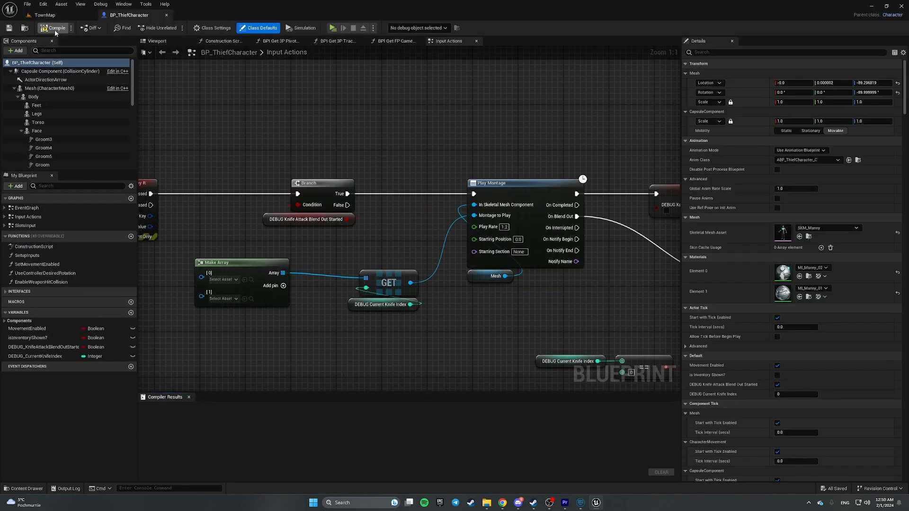
- In the Input Actions graph, delete the old group of nodes
{"action": "left_click", "coordinate": [46, 226]}
{"action": "double_click", "coordinate": [46, 225]}
{"action": "double_click", "coordinate": [48, 216]}
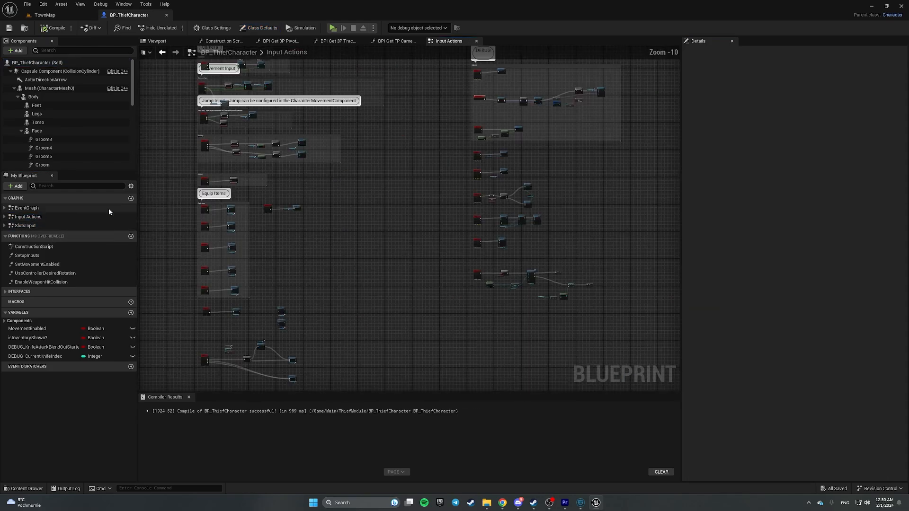
{"action": "left_click_drag", "start_coordinate": [434, 259], "coordinate": [593, 341]}
{"action": "key", "text": "Delete"}
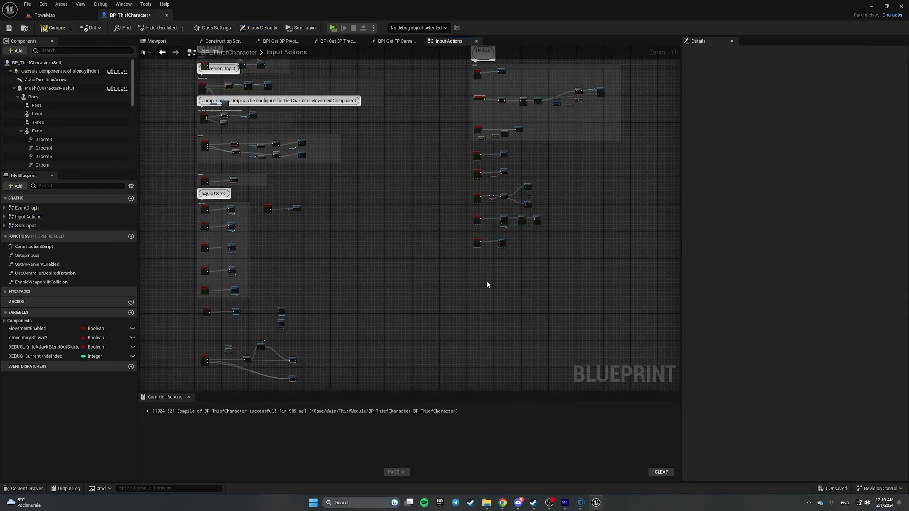
{"action": "scroll", "coordinate": [486, 282], "scroll_direction": "up", "scroll_amount": 7}
{"action": "scroll", "coordinate": [419, 267], "scroll_direction": "up", "scroll_amount": 4}
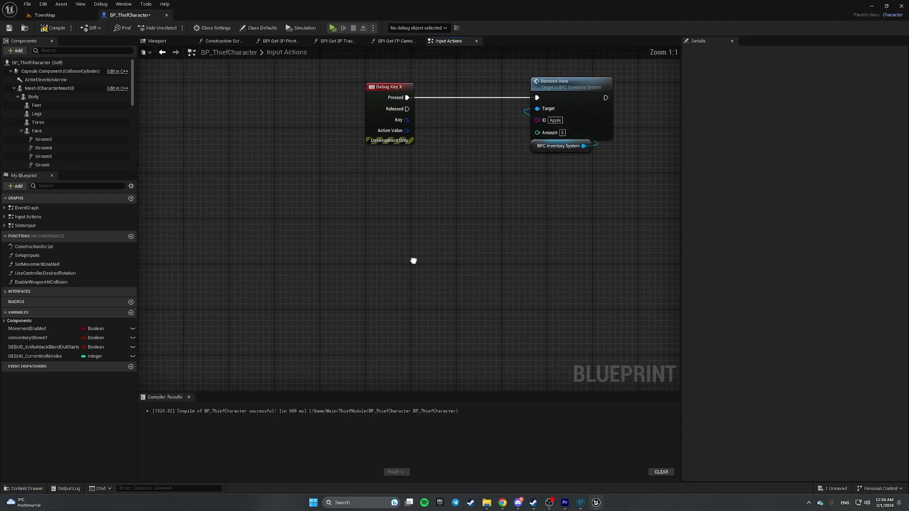
- Add a Debug Key R event node to the Input Actions graph
{"action": "right_click", "coordinate": [297, 254]}
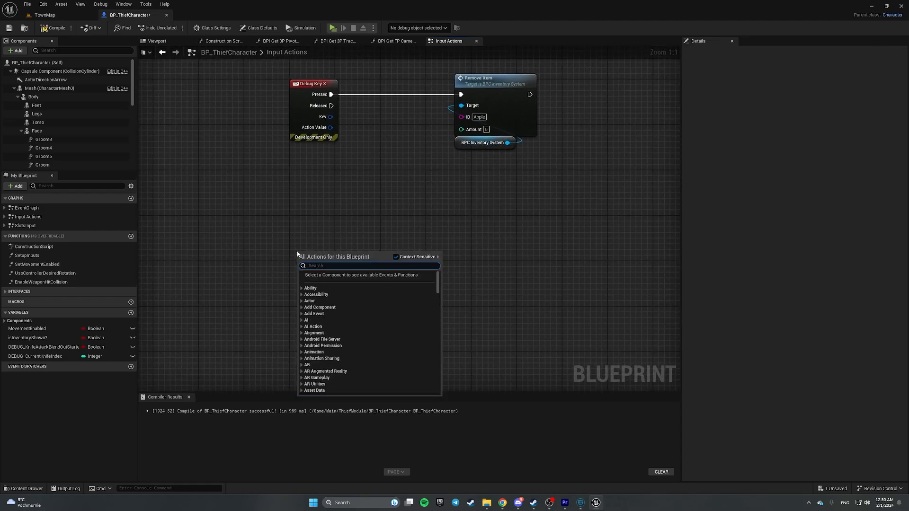
{"action": "type", "text": "debug"}
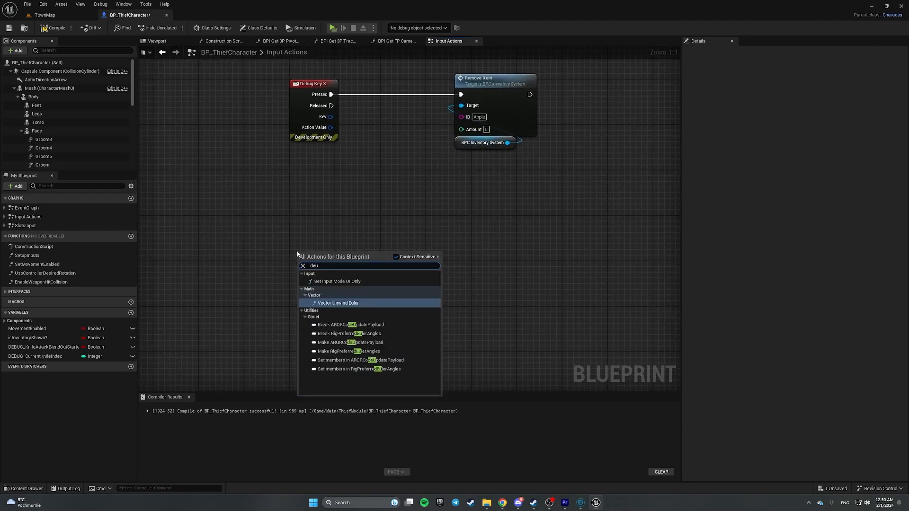
{"action": "type", "text": " key R"}
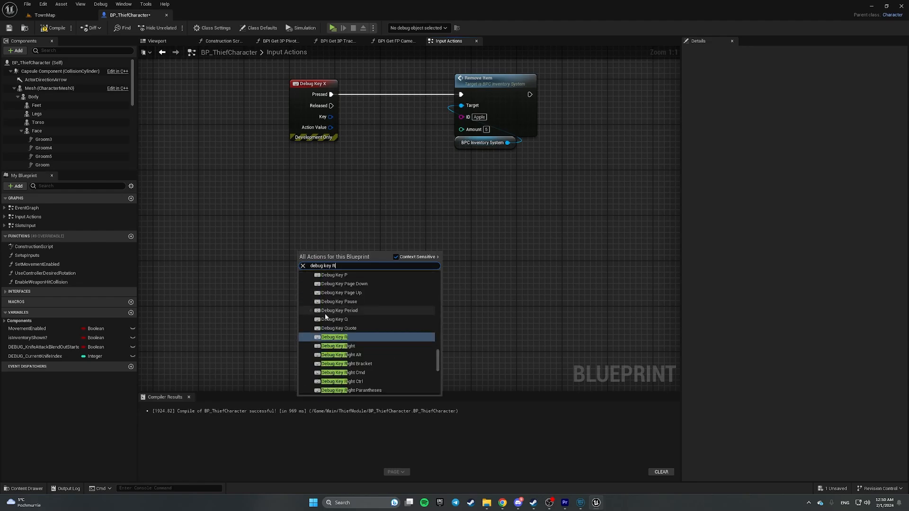
{"action": "left_click", "coordinate": [337, 337]}
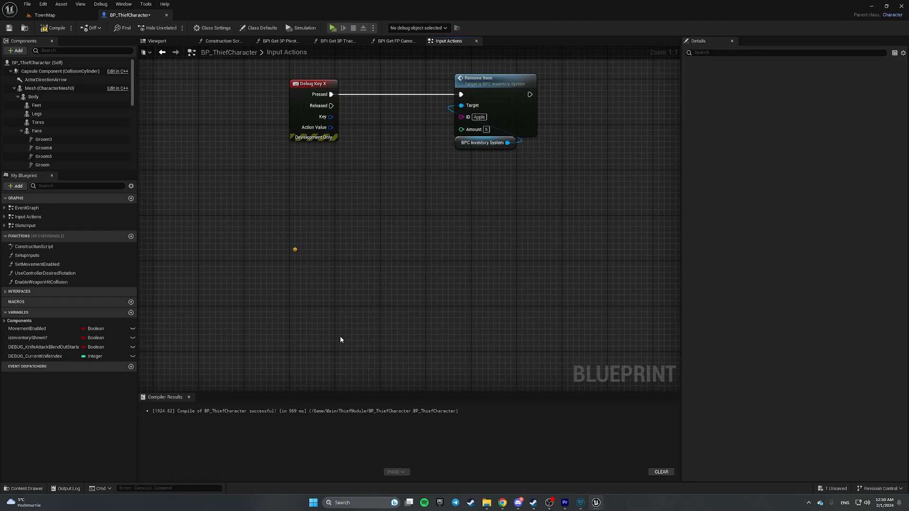
{"action": "left_click", "coordinate": [397, 244]}
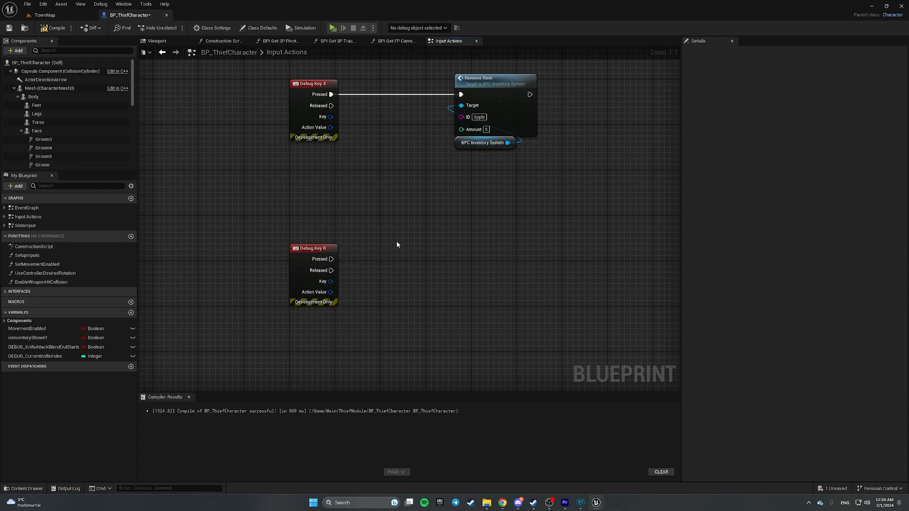
{"action": "left_click_drag", "start_coordinate": [289, 204], "coordinate": [402, 357]}
{"action": "left_click", "coordinate": [401, 268]}
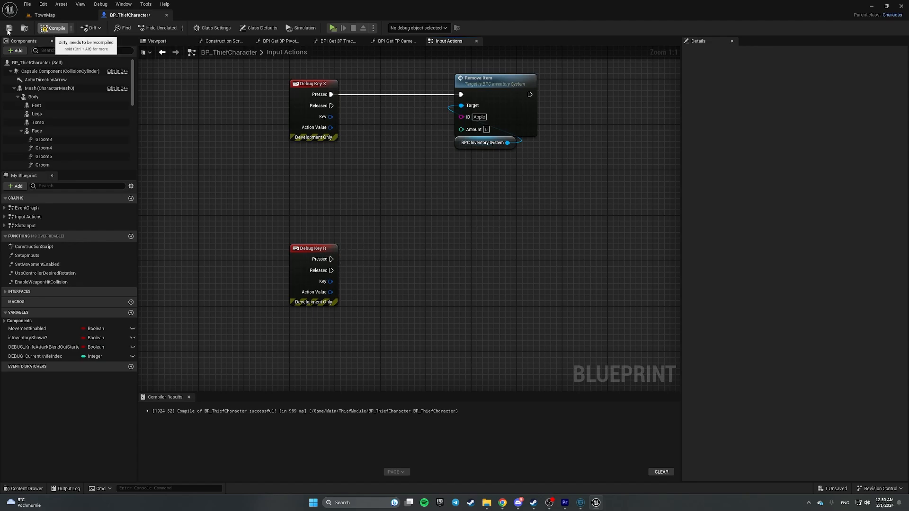
- Delete the DEBUG_KnifeAttackBlendOutStarted and DEBUG_CurrentKnifeIndex variables
{"action": "left_click", "coordinate": [38, 347]}
{"action": "key", "text": "Delete"}
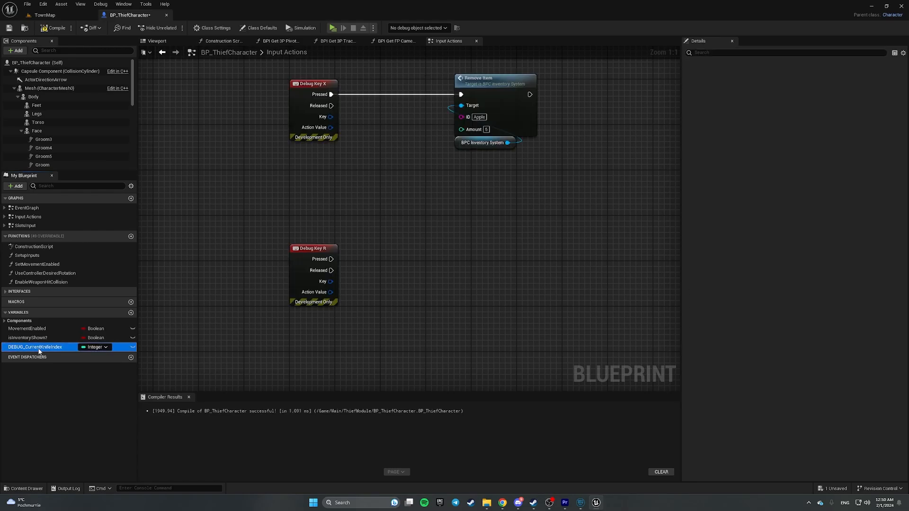
{"action": "key", "text": "Delete"}
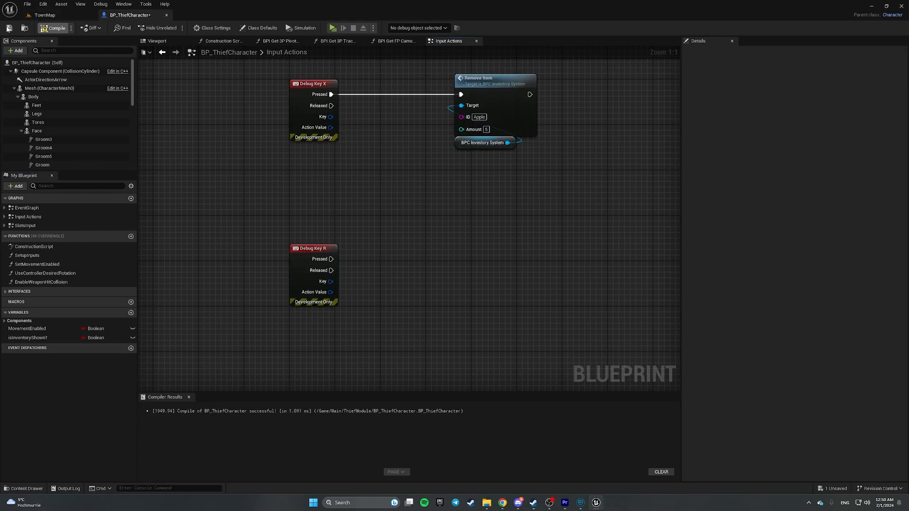
- Wire Debug Key R Pressed into a Play Montage node targeting Mesh, then save
{"action": "right_click", "coordinate": [512, 287]}
{"action": "left_click", "coordinate": [229, 182]}
{"action": "left_click_drag", "start_coordinate": [46, 90], "coordinate": [459, 241]}
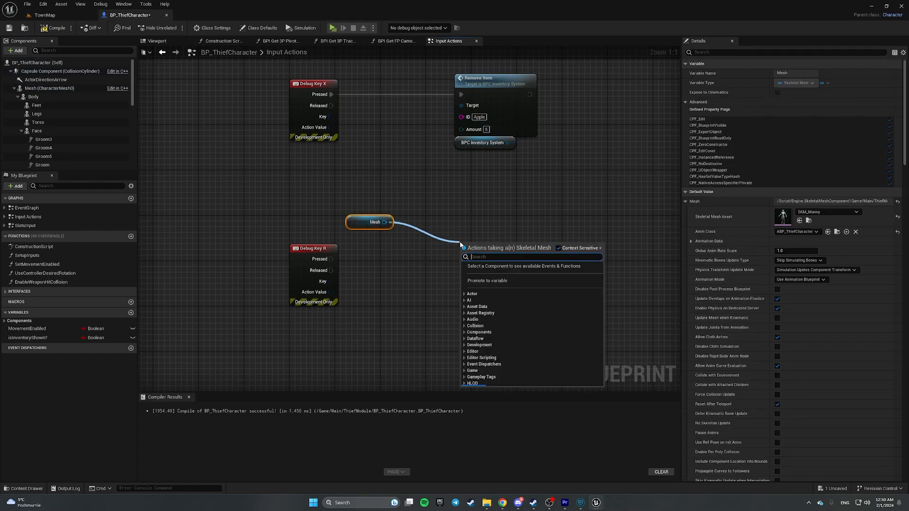
{"action": "type", "text": "play montage"}
{"action": "key", "text": "Return"}
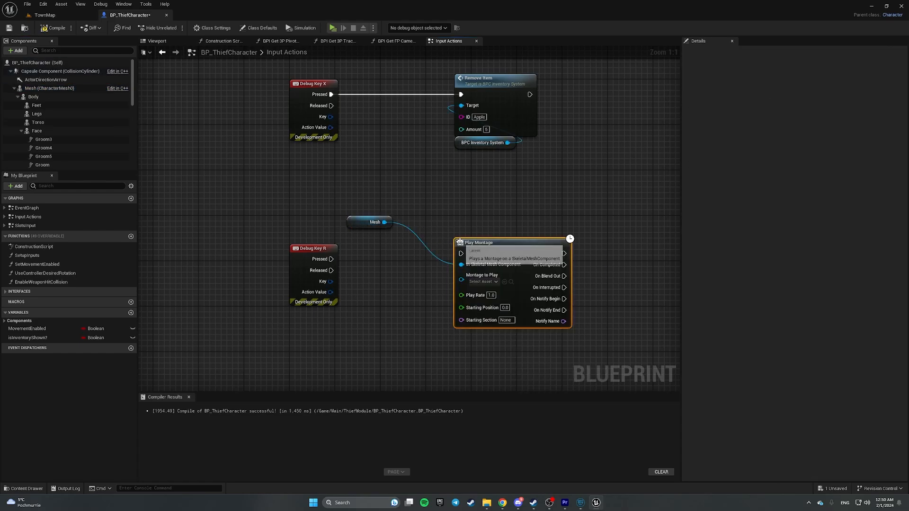
{"action": "left_click_drag", "start_coordinate": [330, 259], "coordinate": [485, 242]}
{"action": "left_click_drag", "start_coordinate": [371, 222], "coordinate": [462, 273]}
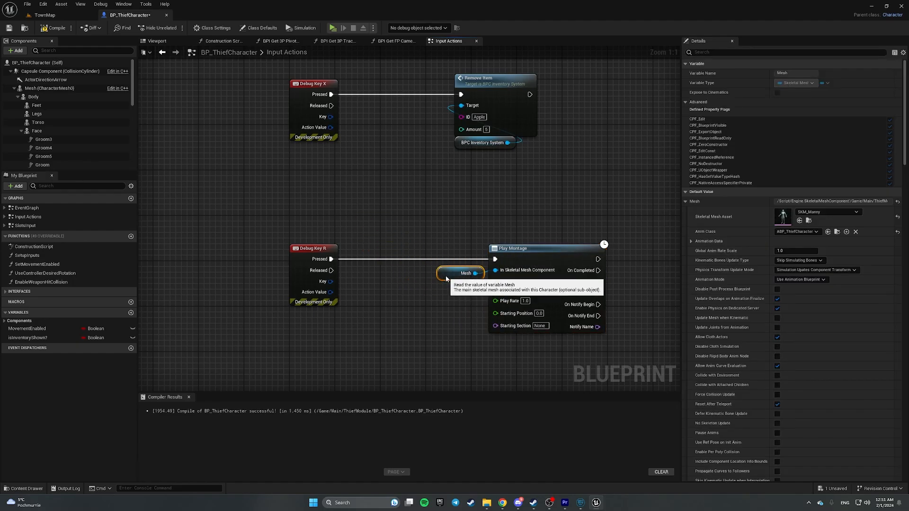
{"action": "left_click", "coordinate": [381, 276]}
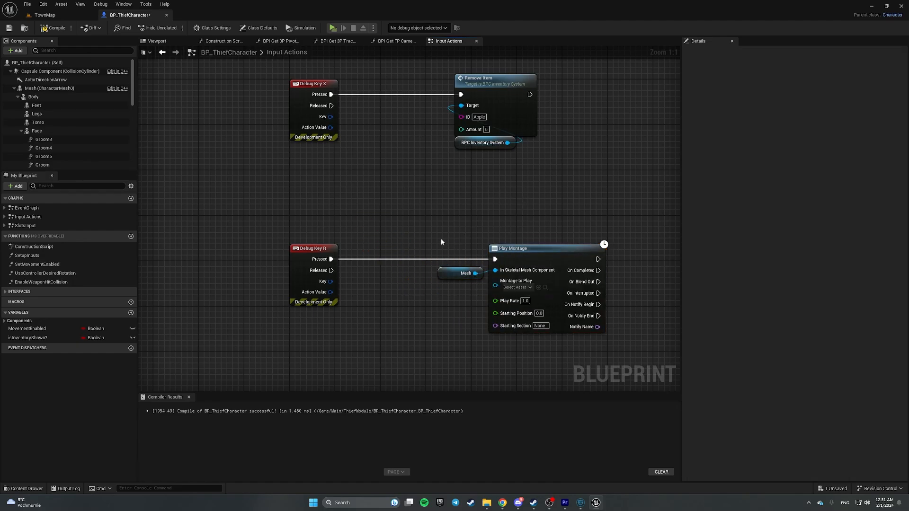
{"action": "left_click_drag", "start_coordinate": [441, 242], "coordinate": [570, 357]}
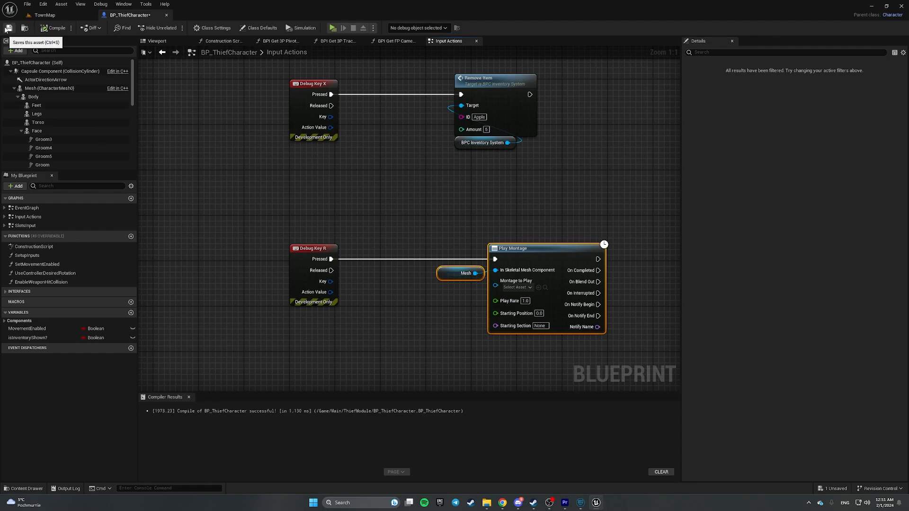
{"action": "left_click", "coordinate": [8, 28]}
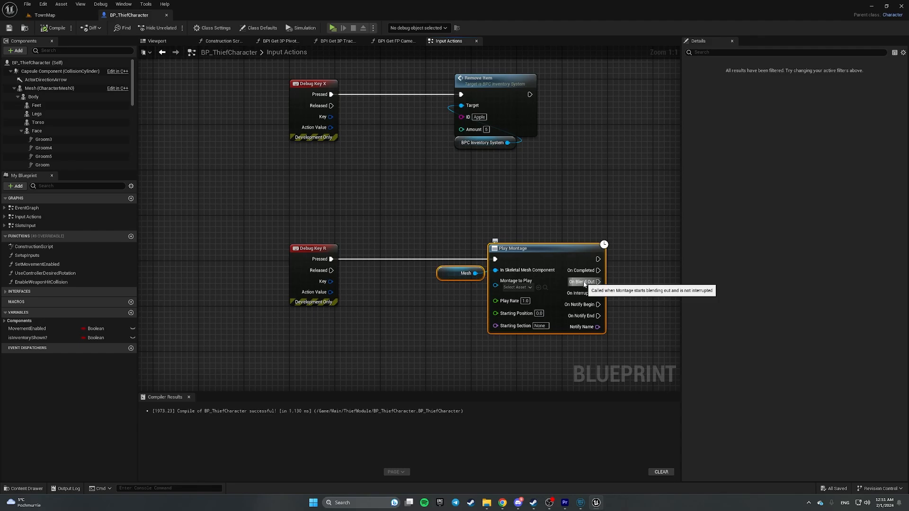
- Add a new variable named DEBUG_IsThrowingKnife
{"action": "left_click", "coordinate": [446, 223]}
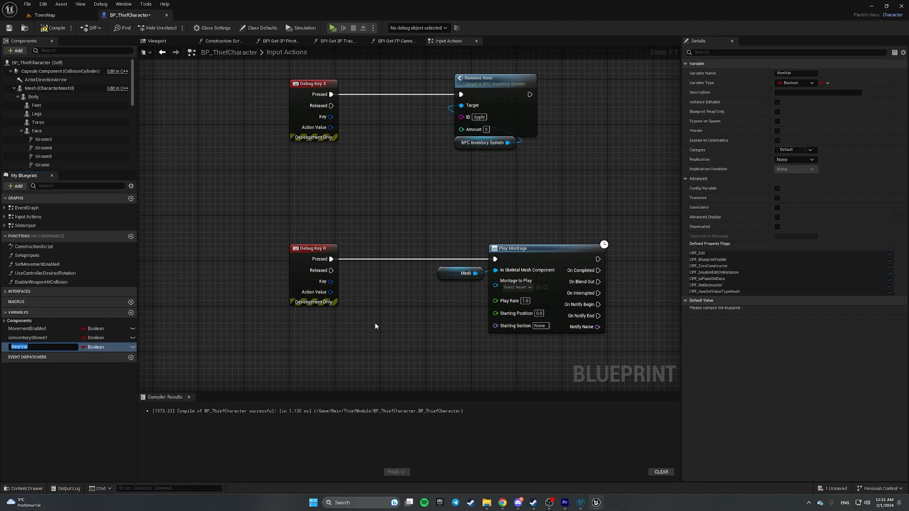
{"action": "type", "text": "Is"}
{"action": "key", "text": "BackSpace"}
{"action": "key", "text": "BackSpace"}
{"action": "type", "text": "DE"}
{"action": "key", "text": "Return"}
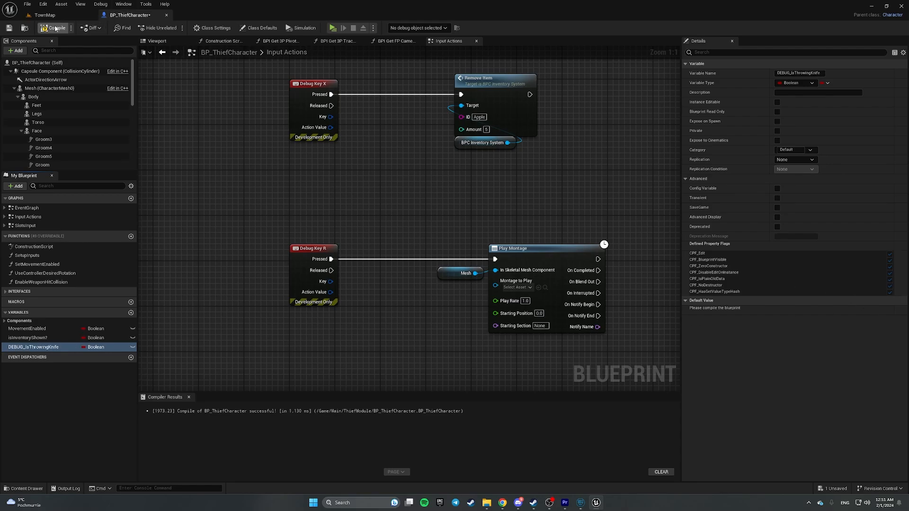
- Add an Integer variable DEBUG_KnifeAnimationIndex and compile the blueprint
{"action": "left_click", "coordinate": [130, 313]}
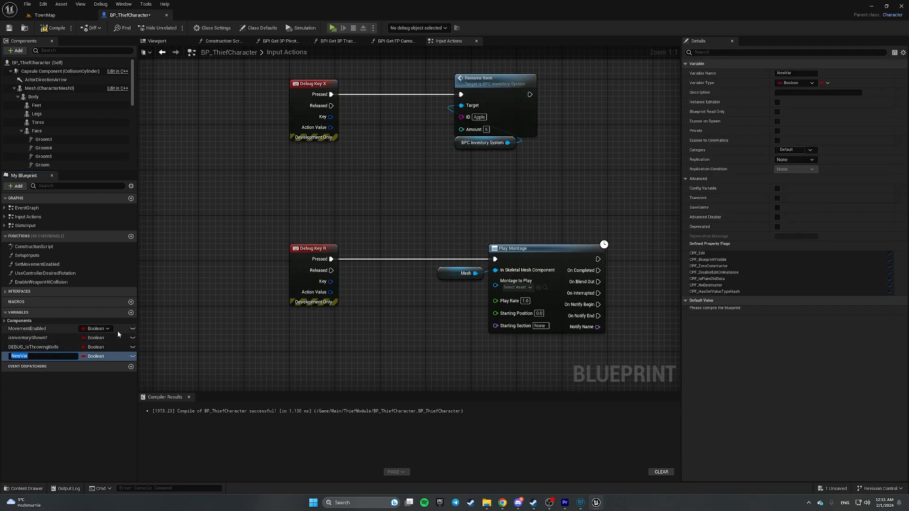
{"action": "type", "text": "Th"}
{"action": "key", "text": "BackSpace"}
{"action": "key", "text": "BackSpace"}
{"action": "type", "text": "DEBUG_KnifeAnimationIndex"}
{"action": "key", "text": "Return"}
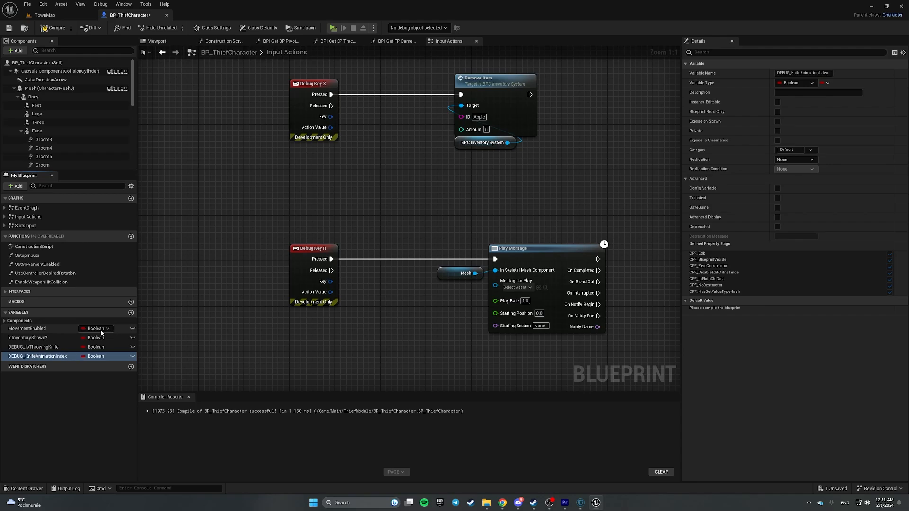
{"action": "left_click", "coordinate": [95, 356]}
{"action": "left_click", "coordinate": [101, 236]}
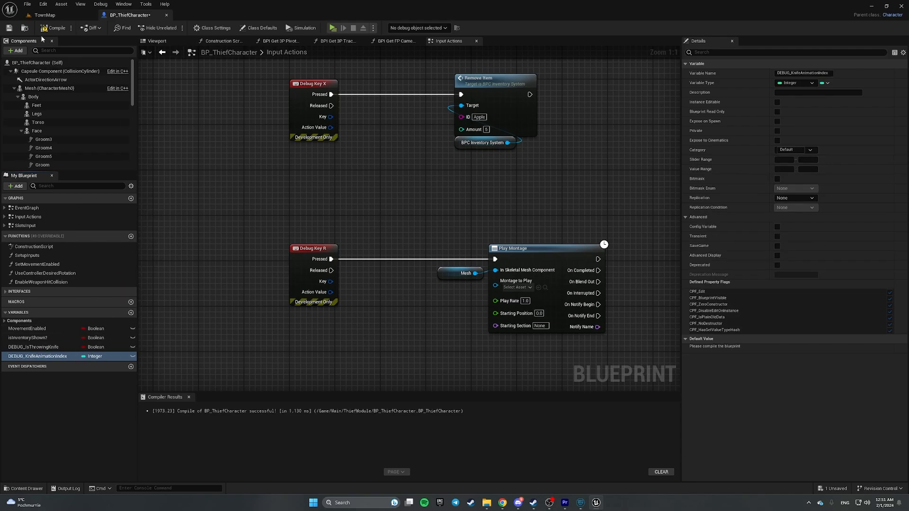
{"action": "left_click", "coordinate": [5, 30]}
- Add DEBUG_ThrowKnifeMontages as an Anim Montage array variable and compile
{"action": "right_click_drag", "start_coordinate": [410, 344], "coordinate": [365, 272]}
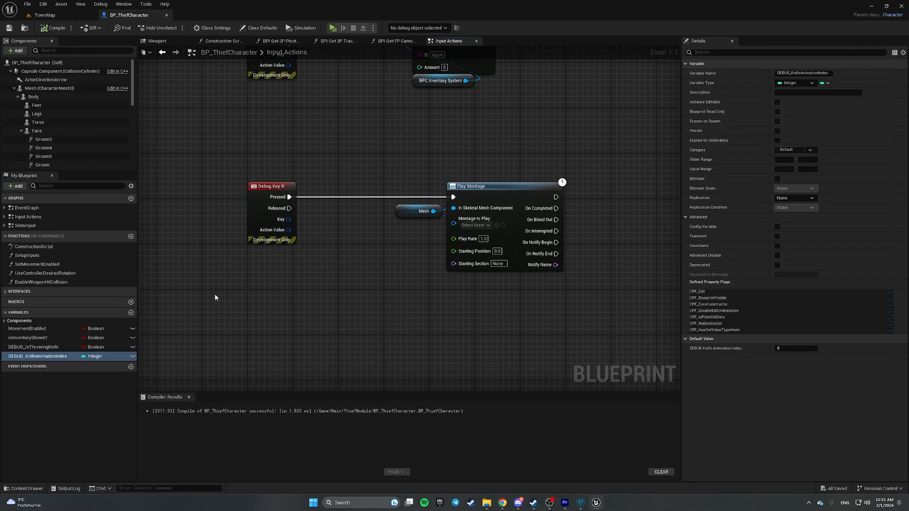
{"action": "left_click", "coordinate": [131, 312]}
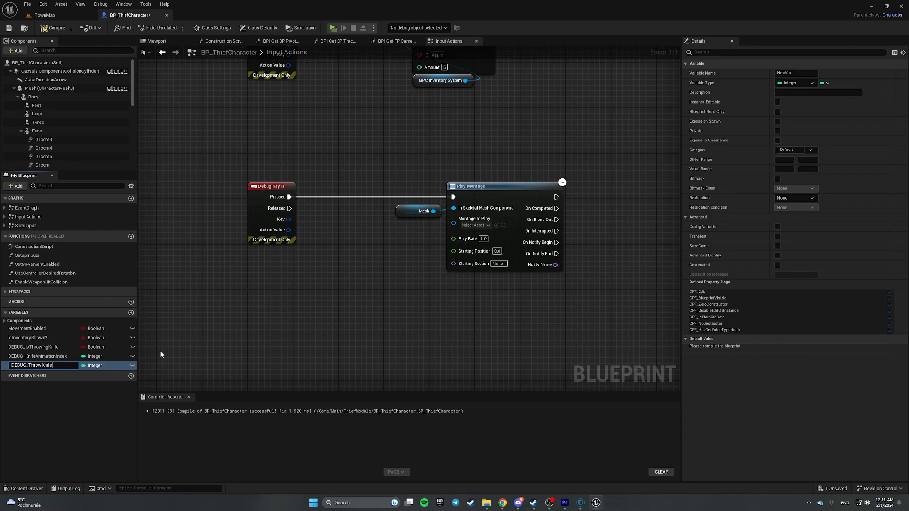
{"action": "type", "text": "DEBUG_ThrowKnifeMontages"}
{"action": "key", "text": "Return"}
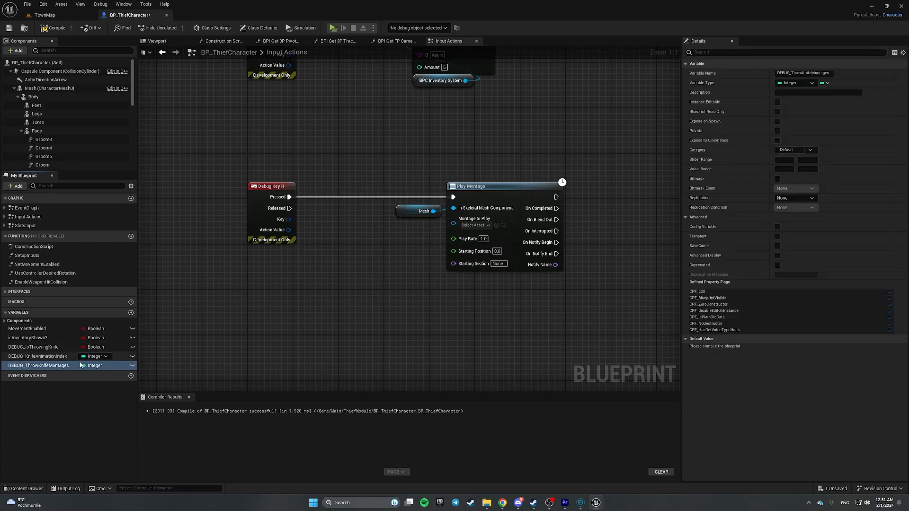
{"action": "left_click", "coordinate": [95, 365]}
{"action": "type", "text": "Anim"}
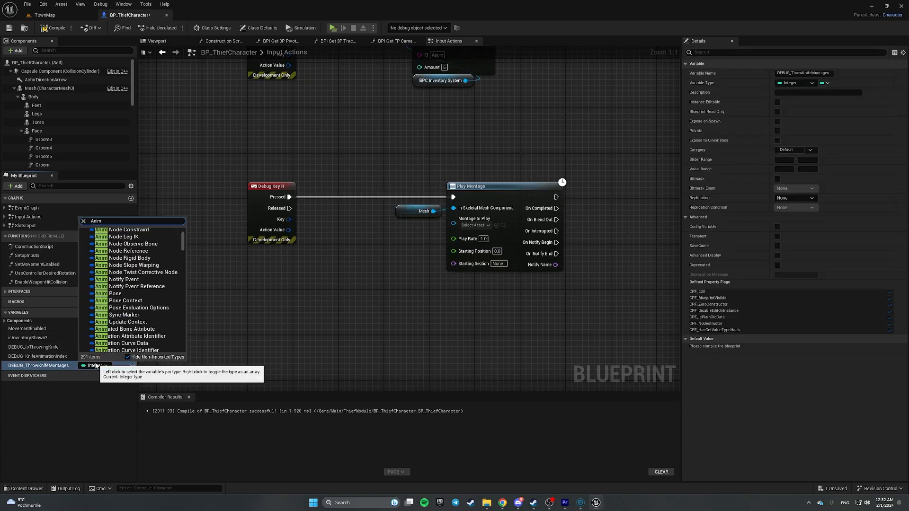
{"action": "type", "text": "M"}
{"action": "key", "text": "BackSpace"}
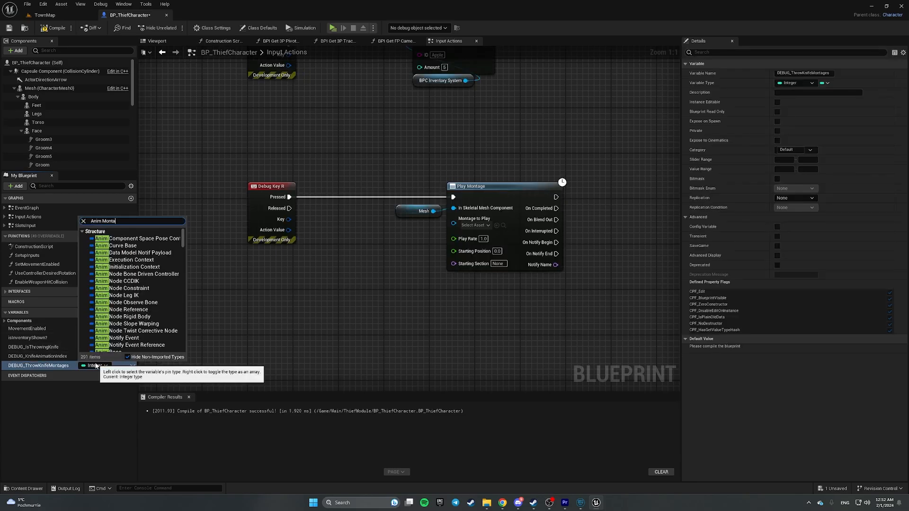
{"action": "type", "text": "Monta"}
{"action": "mouse_move", "coordinate": [157, 235]}
{"action": "left_click", "coordinate": [202, 242]}
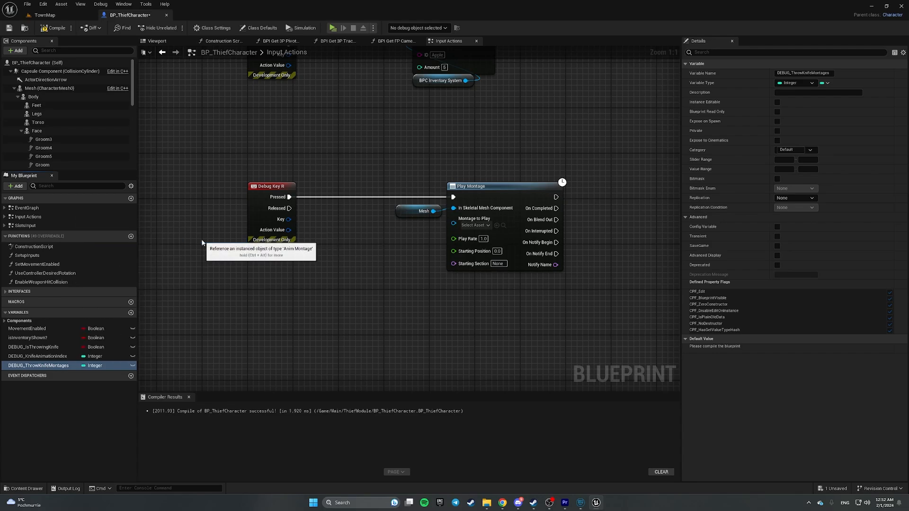
{"action": "left_click", "coordinate": [826, 83]}
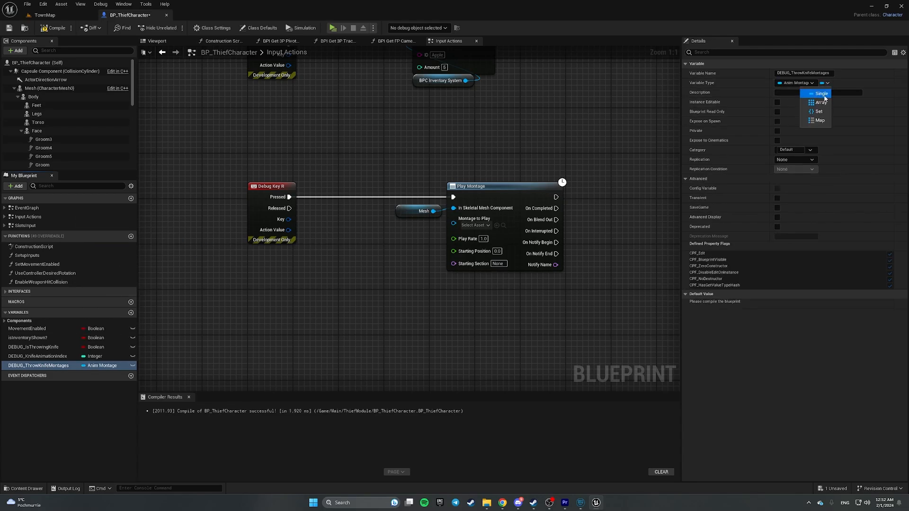
{"action": "left_click", "coordinate": [821, 102]}
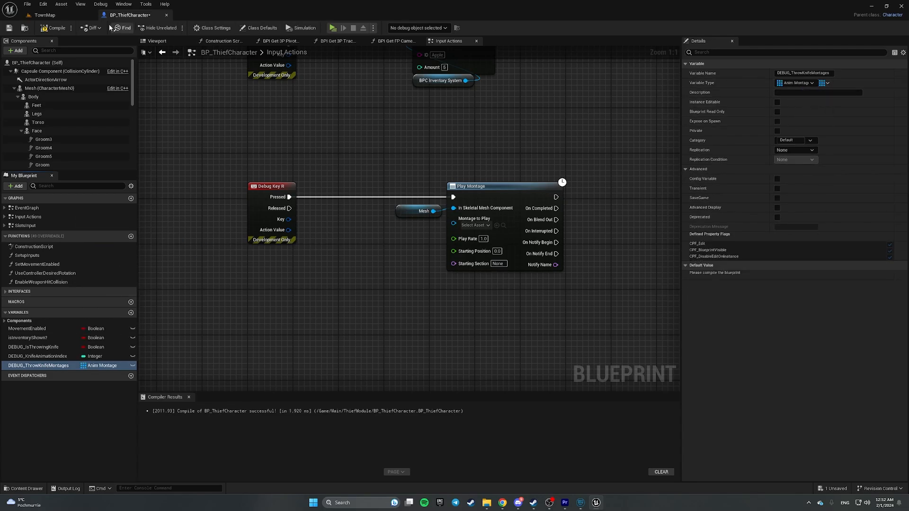
{"action": "left_click", "coordinate": [51, 28]}
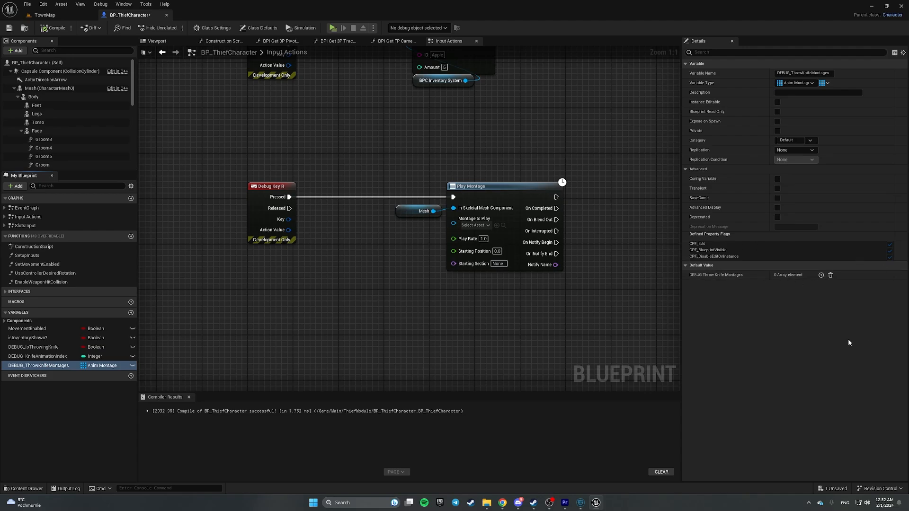
- Set array Index 0 to UE5_ThrowKnife1_Montage and Index 1 to UE5_ThrowKnife2_Montage
{"action": "left_click", "coordinate": [821, 275]}
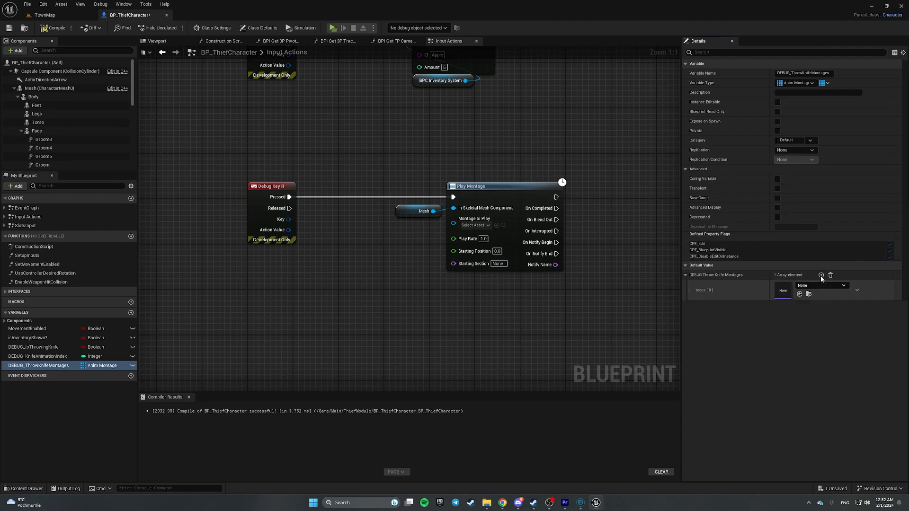
{"action": "left_click", "coordinate": [58, 16]}
{"action": "left_click", "coordinate": [156, 313]}
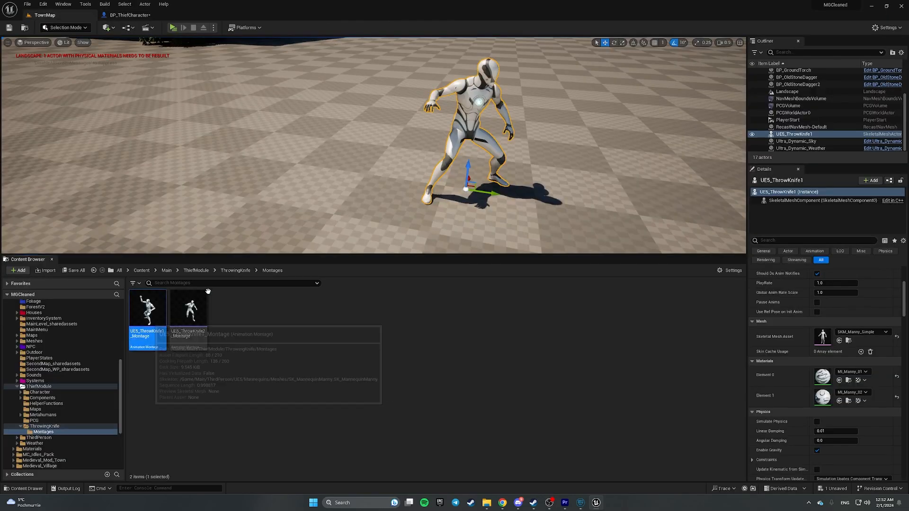
{"action": "left_click", "coordinate": [130, 15]}
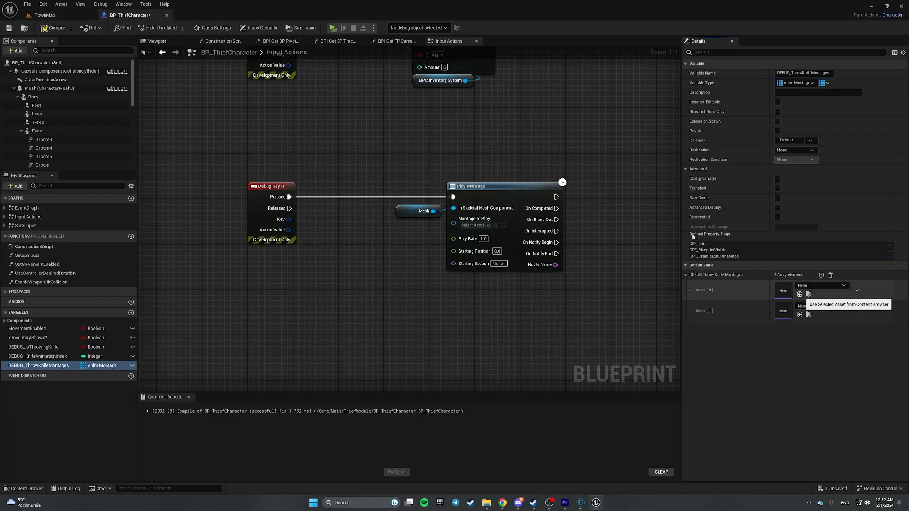
{"action": "left_click", "coordinate": [799, 293]}
{"action": "left_click", "coordinate": [49, 15]}
{"action": "left_click", "coordinate": [187, 310]}
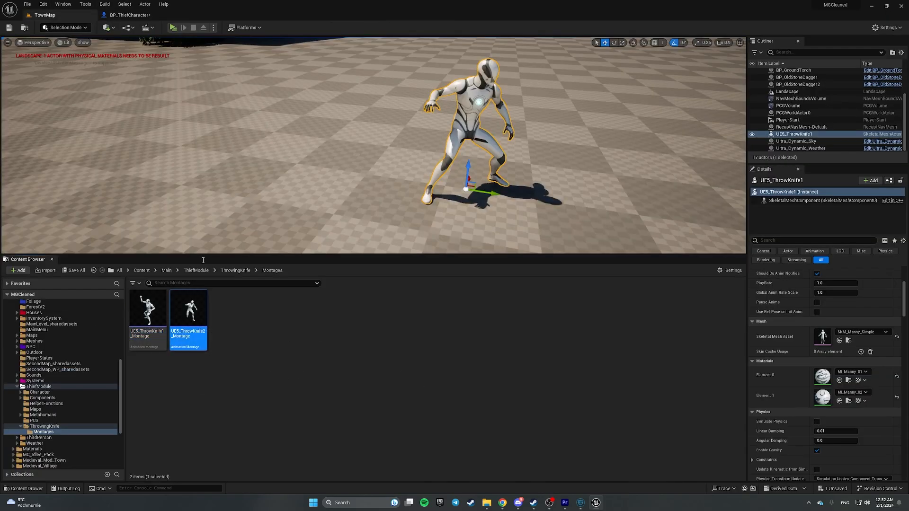
{"action": "left_click", "coordinate": [130, 14]}
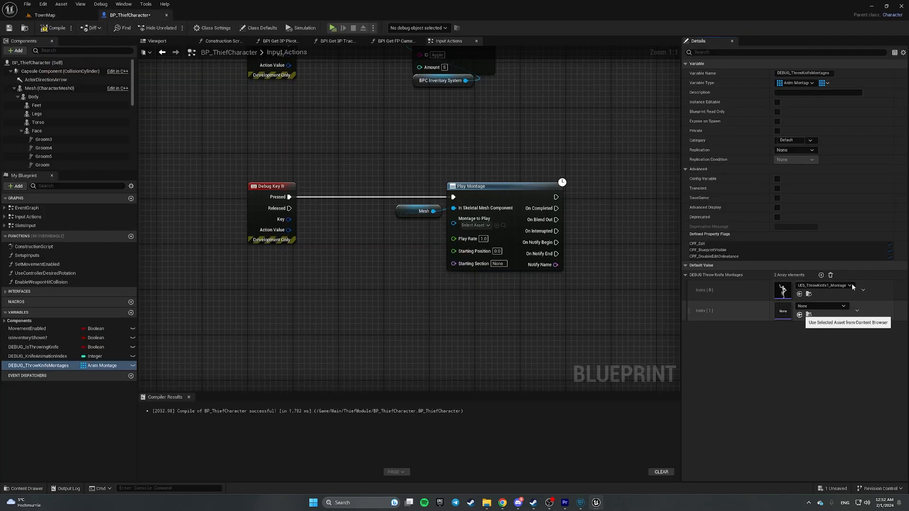
{"action": "left_click", "coordinate": [799, 315]}
{"action": "left_click_drag", "start_coordinate": [391, 166], "coordinate": [571, 332]}
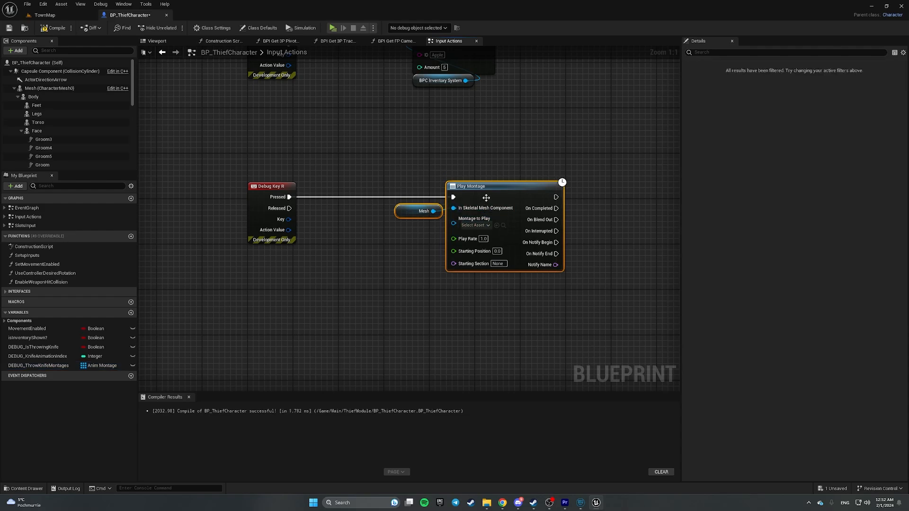
- Add a DEBUG_ThrowKnifeMontages getter connected to an array GET node
{"action": "left_click_drag", "start_coordinate": [488, 190], "coordinate": [538, 192]}
{"action": "left_click", "coordinate": [158, 357]}
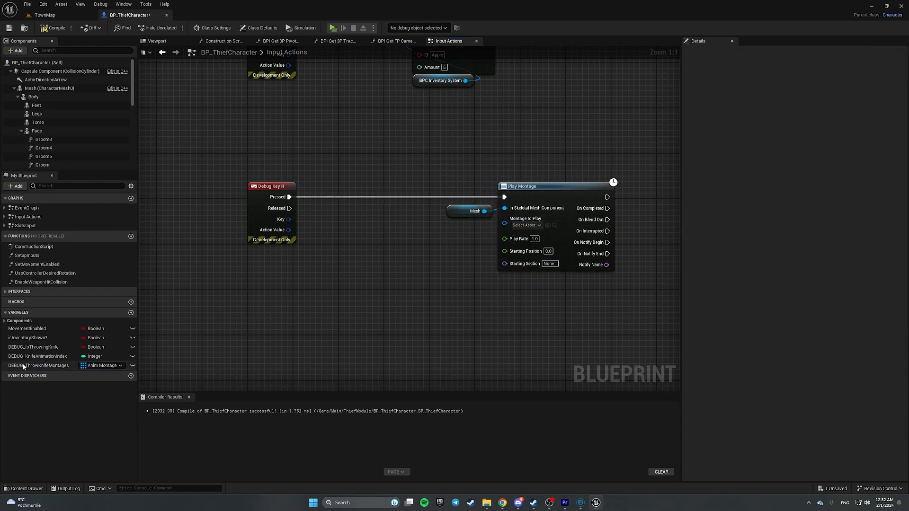
{"action": "left_click_drag", "start_coordinate": [38, 365], "coordinate": [258, 286]}
{"action": "left_click", "coordinate": [292, 295]}
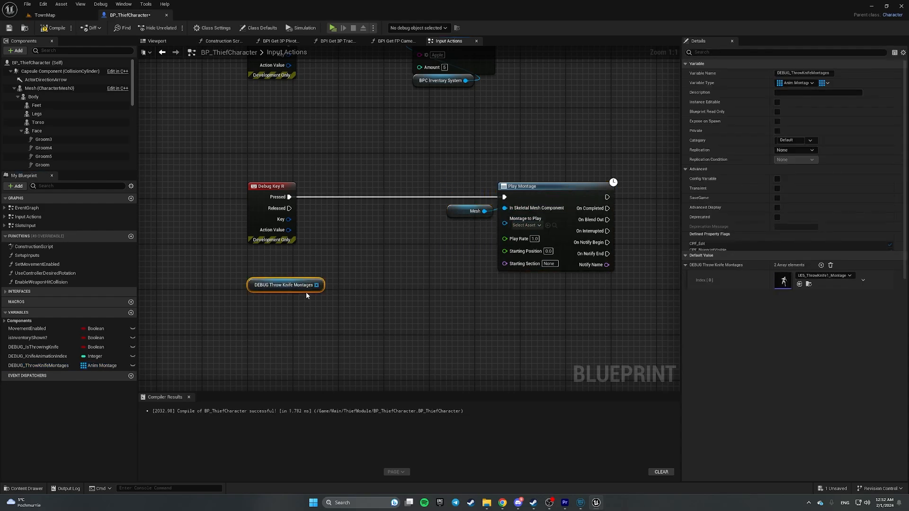
{"action": "left_click_drag", "start_coordinate": [316, 285], "coordinate": [374, 286]}
{"action": "type", "text": "get"}
{"action": "key", "text": "Return"}
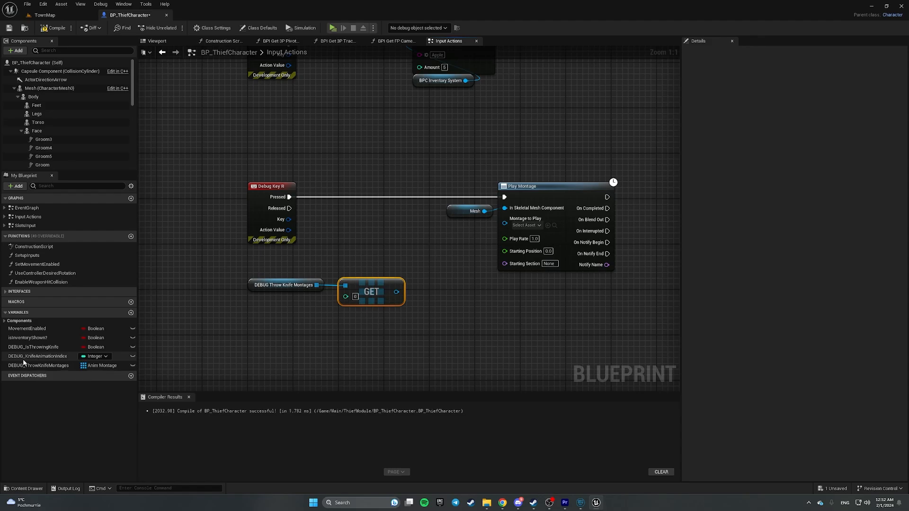
- Index GET with DEBUG_KnifeAnimationIndex, feed it to Montage to Play, then compile and save
{"action": "left_click_drag", "start_coordinate": [28, 356], "coordinate": [266, 309]}
{"action": "left_click", "coordinate": [351, 324]}
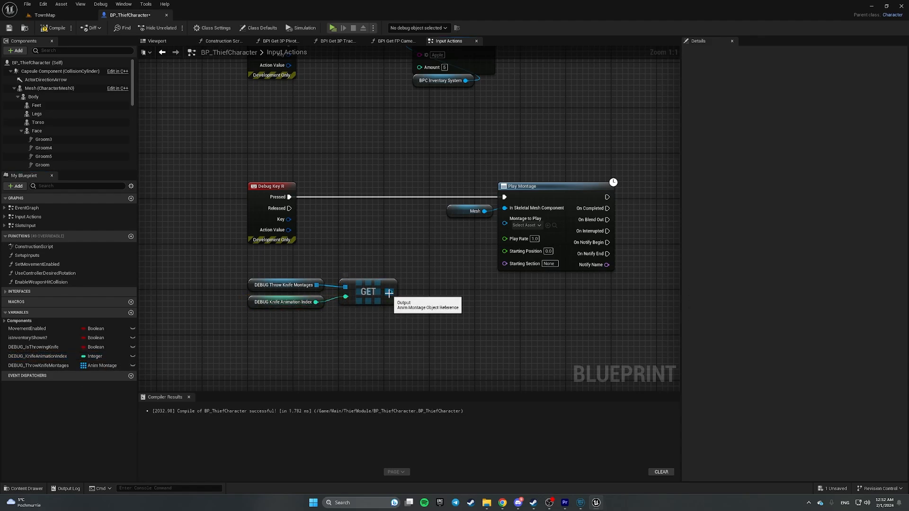
{"action": "left_click_drag", "start_coordinate": [388, 294], "coordinate": [505, 225]}
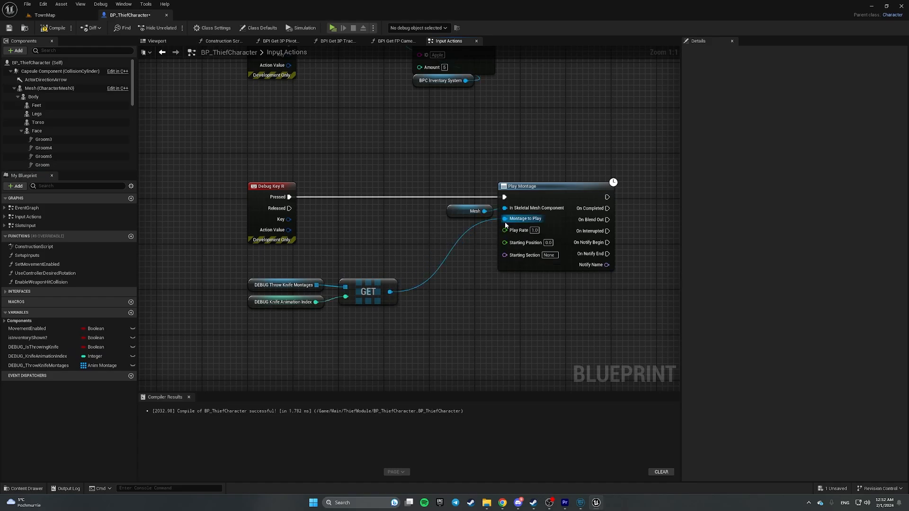
{"action": "left_click", "coordinate": [9, 28]}
{"action": "right_click_drag", "start_coordinate": [525, 131], "coordinate": [316, 142]}
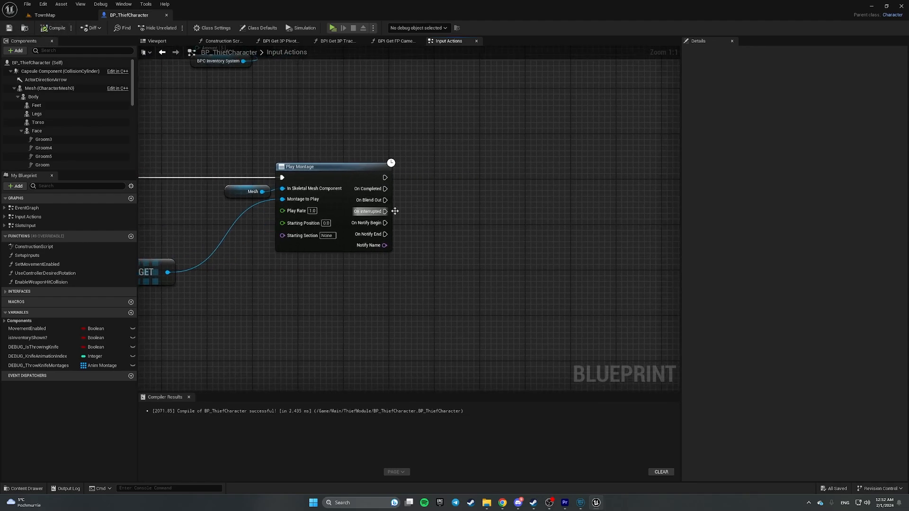
- Insert a Branch on DEBUG_IsThrowingKnife after Debug Key R, running Play Montage from False
{"action": "right_click_drag", "start_coordinate": [160, 335], "coordinate": [411, 338]}
{"action": "left_click_drag", "start_coordinate": [471, 147], "coordinate": [568, 271]}
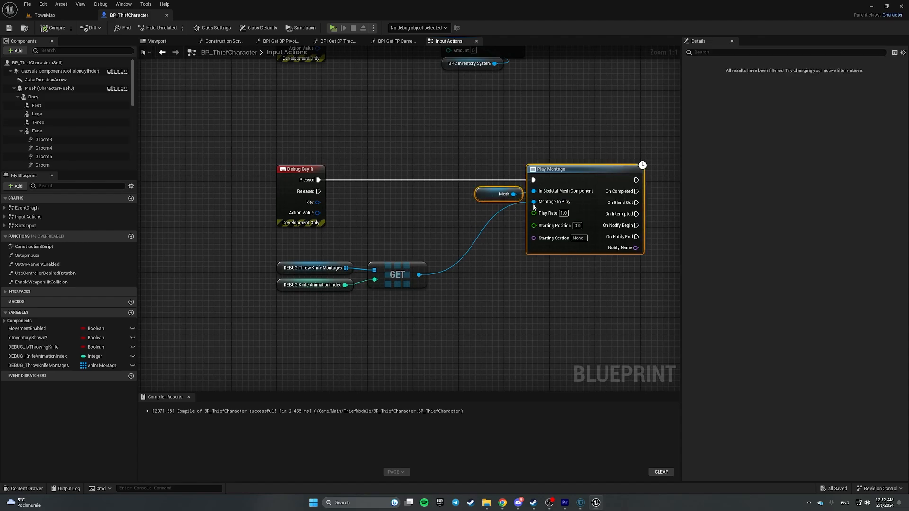
{"action": "key", "text": "b"}
{"action": "left_click", "coordinate": [369, 197]}
{"action": "left_click_drag", "start_coordinate": [396, 200], "coordinate": [412, 171]}
{"action": "left_click_drag", "start_coordinate": [318, 180], "coordinate": [534, 181]}
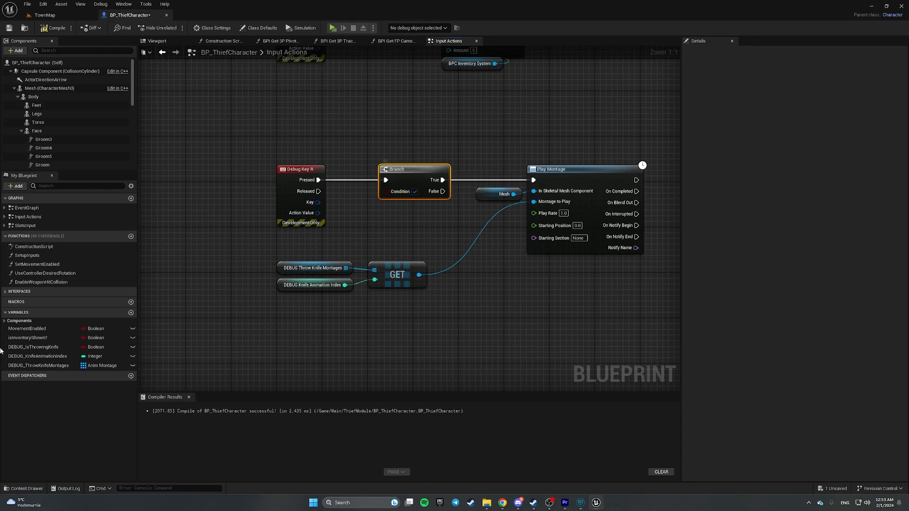
{"action": "left_click_drag", "start_coordinate": [33, 347], "coordinate": [408, 214]}
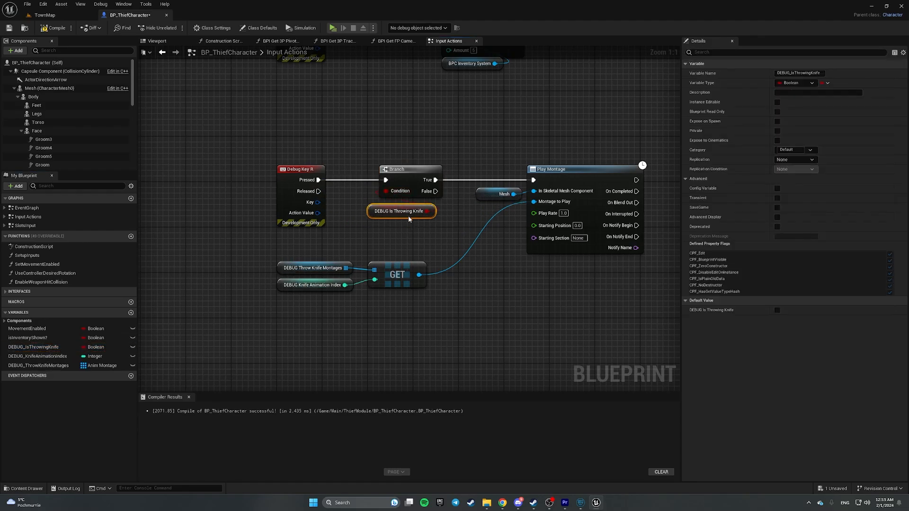
{"action": "left_click", "coordinate": [456, 184]}
{"action": "left_click", "coordinate": [458, 180], "text": "alt"}
{"action": "left_click_drag", "start_coordinate": [435, 191], "coordinate": [533, 180]}
- Set DEBUG_IsThrowingKnife from Play Montage's On Blend Out
{"action": "right_click_drag", "start_coordinate": [540, 293], "coordinate": [351, 280]}
{"action": "left_click_drag", "start_coordinate": [325, 137], "coordinate": [478, 296]}
{"action": "left_click_drag", "start_coordinate": [399, 163], "coordinate": [399, 175]}
{"action": "left_click", "coordinate": [465, 206]}
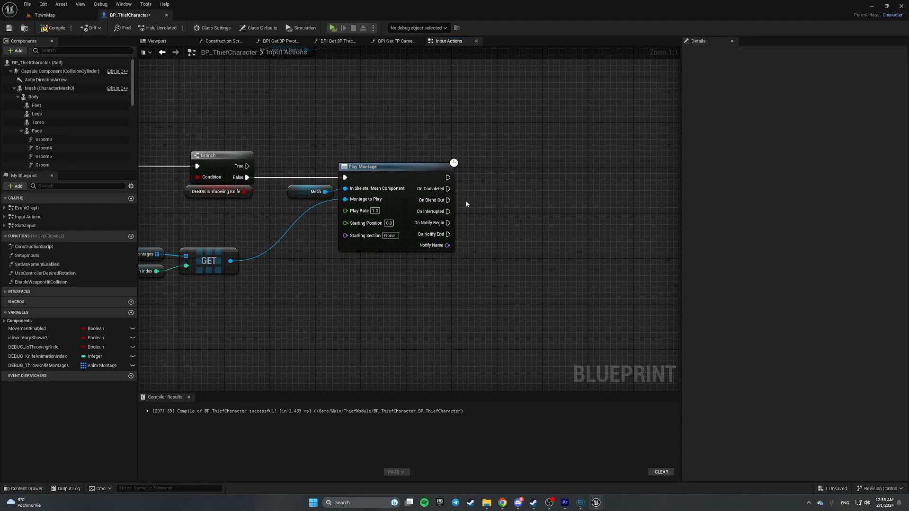
{"action": "left_click_drag", "start_coordinate": [34, 347], "coordinate": [523, 204]}
{"action": "left_click", "coordinate": [551, 224]}
{"action": "left_click_drag", "start_coordinate": [448, 200], "coordinate": [522, 200]}
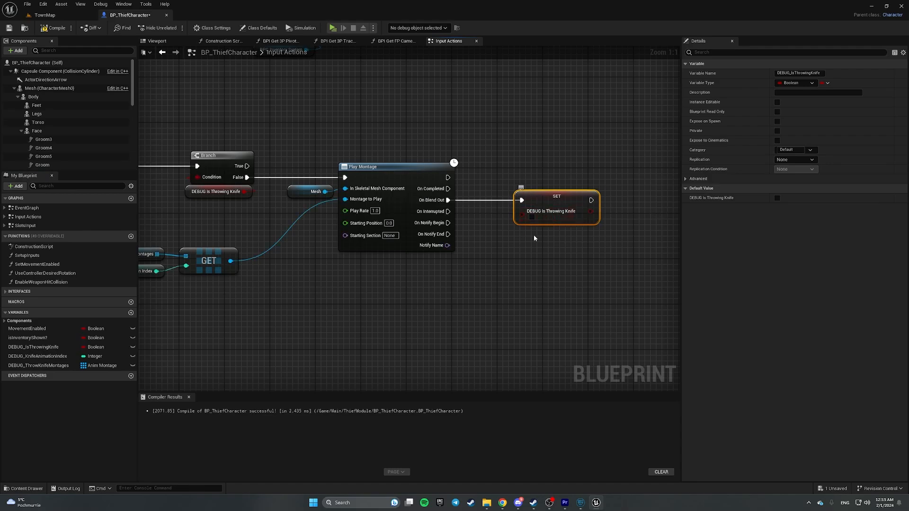
{"action": "right_click_drag", "start_coordinate": [522, 269], "coordinate": [272, 270]}
{"action": "left_click_drag", "start_coordinate": [37, 355], "coordinate": [274, 260]}
- Add an == comparison node fed by a DEBUG_KnifeAnimationIndex getter
{"action": "left_click", "coordinate": [393, 252]}
{"action": "left_click_drag", "start_coordinate": [338, 258], "coordinate": [418, 264]}
{"action": "type", "text": "=="}
{"action": "key", "text": "Return"}
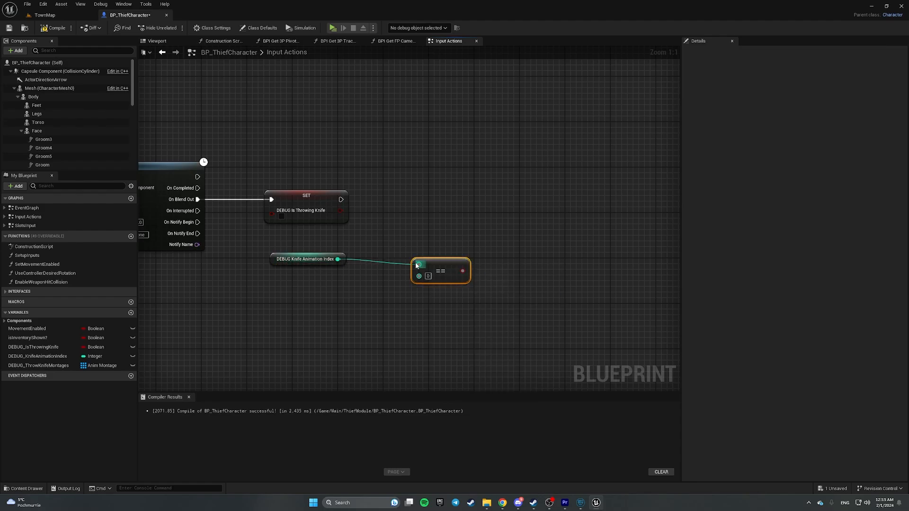
- Compare against the DEBUG_ThrowKnifeMontages array's Last Index
{"action": "left_click_drag", "start_coordinate": [37, 365], "coordinate": [281, 303]}
{"action": "left_click", "coordinate": [296, 314]}
{"action": "left_click_drag", "start_coordinate": [349, 304], "coordinate": [316, 326]}
{"action": "type", "text": "leng"}
{"action": "key", "text": "Return"}
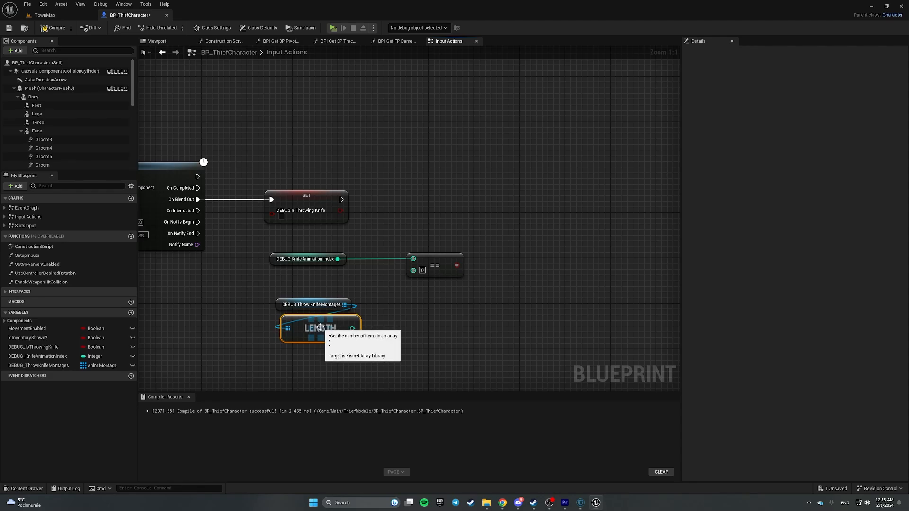
{"action": "key", "text": "Delete"}
{"action": "left_click_drag", "start_coordinate": [344, 305], "coordinate": [375, 316]}
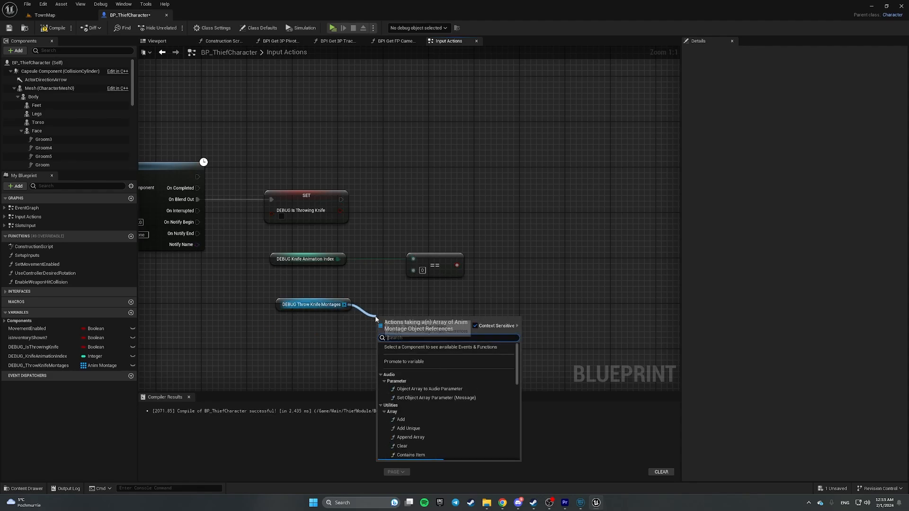
{"action": "type", "text": "last"}
{"action": "key", "text": "Return"}
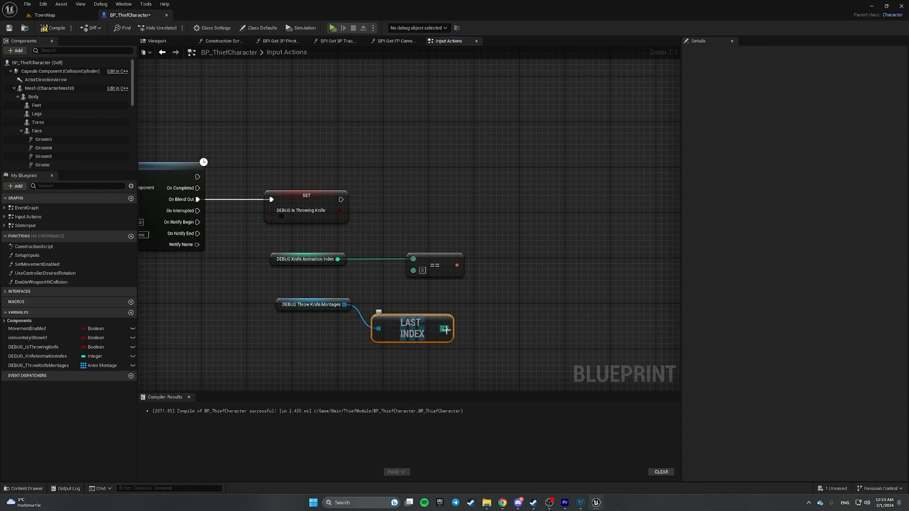
{"action": "left_click_drag", "start_coordinate": [446, 329], "coordinate": [413, 271]}
{"action": "left_click_drag", "start_coordinate": [412, 332], "coordinate": [315, 331]}
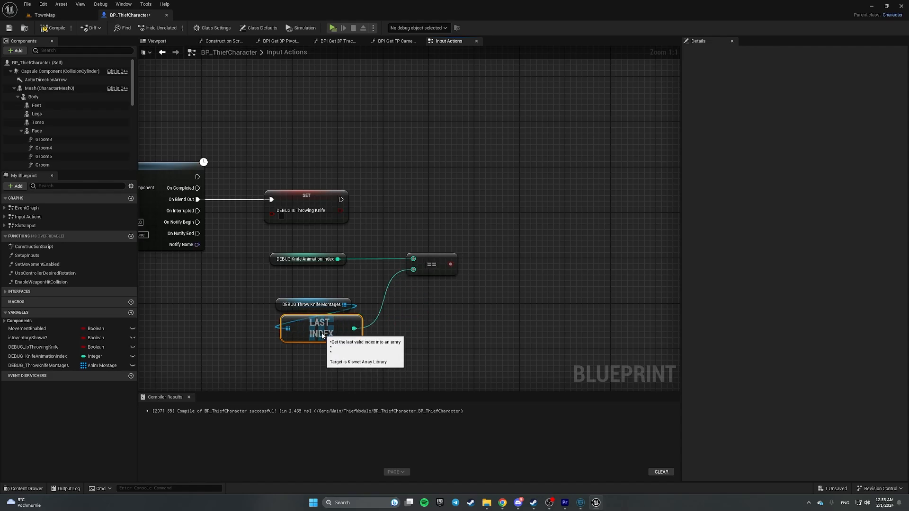
- Tidy the nodes and feed the comparison result into a new Select Int node
{"action": "left_click", "coordinate": [275, 258]}
{"action": "left_click_drag", "start_coordinate": [316, 265], "coordinate": [323, 265]}
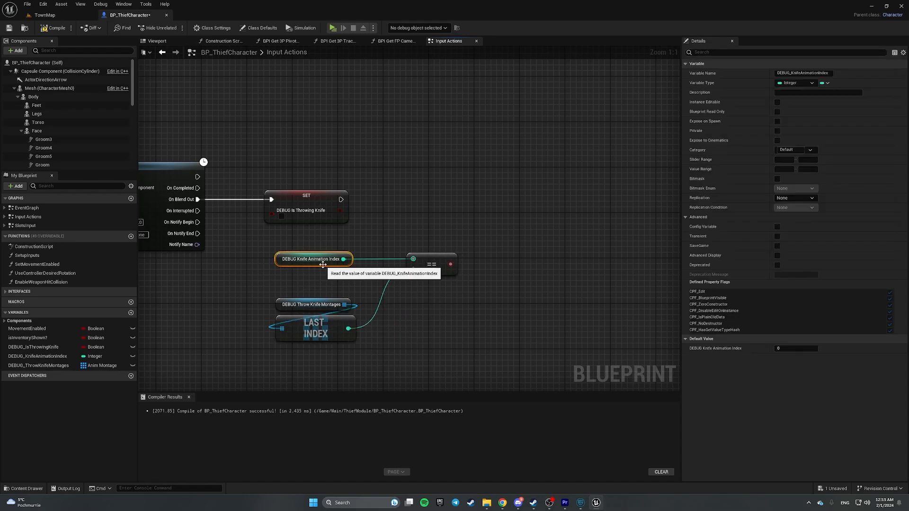
{"action": "left_click_drag", "start_coordinate": [263, 290], "coordinate": [385, 359]}
{"action": "left_click_drag", "start_coordinate": [350, 359], "coordinate": [362, 367]}
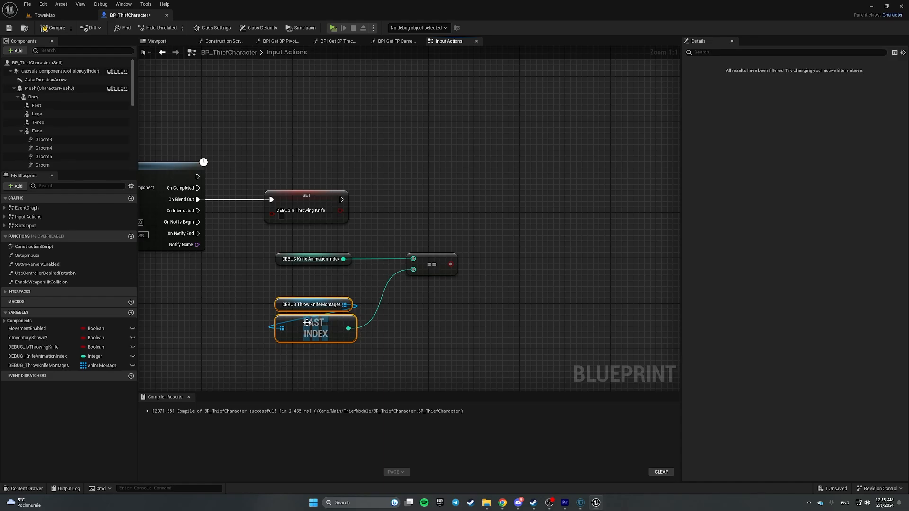
{"action": "left_click", "coordinate": [227, 327]}
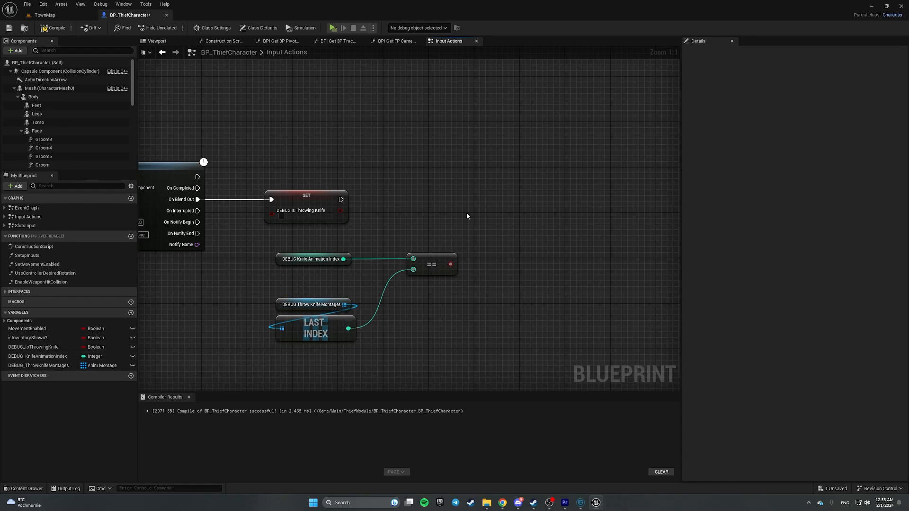
{"action": "left_click_drag", "start_coordinate": [449, 265], "coordinate": [494, 269]}
{"action": "type", "text": "select"}
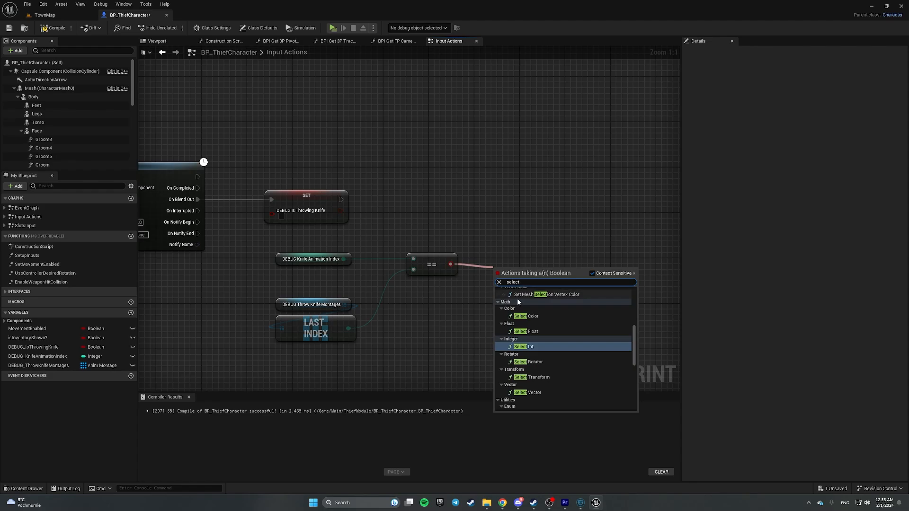
{"action": "left_click", "coordinate": [525, 346]}
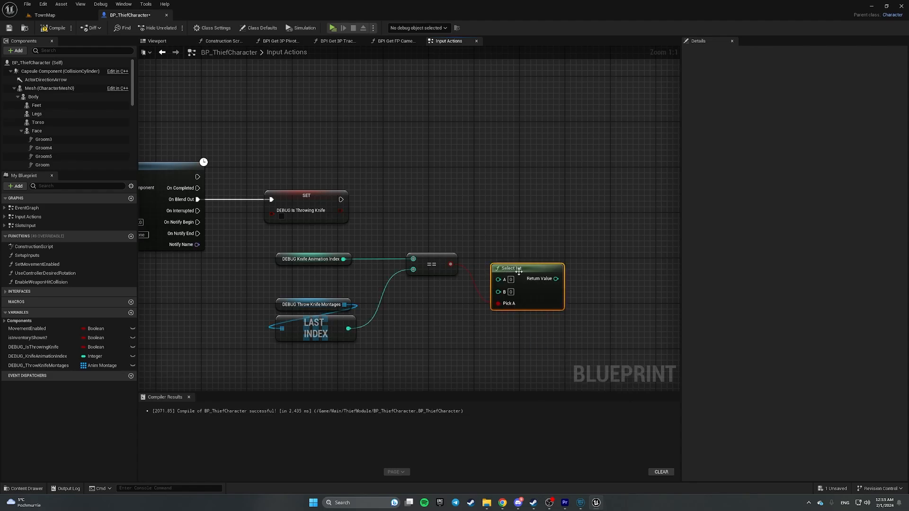
- Chain a DEBUG_KnifeAnimationIndex setter after the flag setter, fed by Select Int's Return Value
{"action": "right_click_drag", "start_coordinate": [491, 214], "coordinate": [393, 252]}
{"action": "left_click_drag", "start_coordinate": [40, 356], "coordinate": [472, 244]}
{"action": "left_click", "coordinate": [539, 290]}
{"action": "left_click_drag", "start_coordinate": [244, 237], "coordinate": [494, 237]}
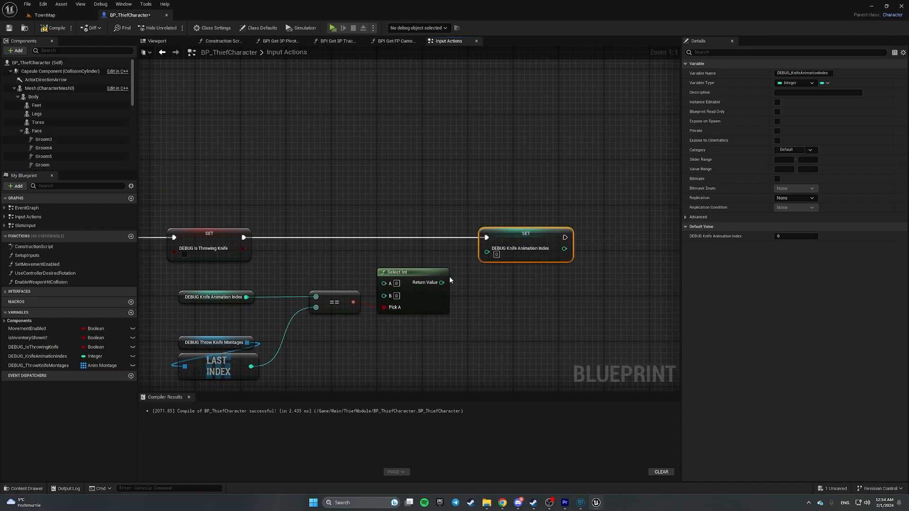
{"action": "left_click_drag", "start_coordinate": [441, 283], "coordinate": [486, 255]}
{"action": "right_click_drag", "start_coordinate": [351, 280], "coordinate": [428, 248]}
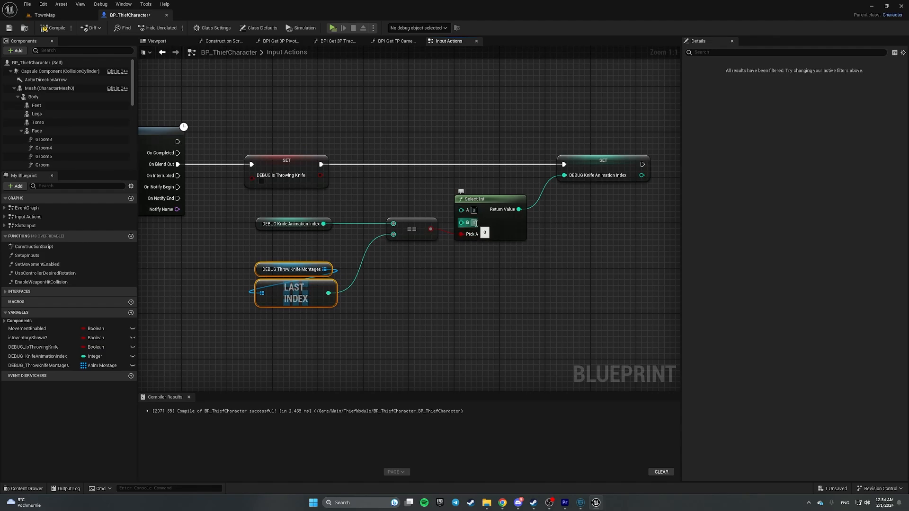
{"action": "mouse_move", "coordinate": [37, 356]}
{"action": "left_mouse_down"}
{"action": "mouse_move", "coordinate": [440, 290]}
{"action": "mouse_move", "coordinate": [211, 258]}
{"action": "mouse_move", "coordinate": [40, 357]}
{"action": "left_mouse_up"}
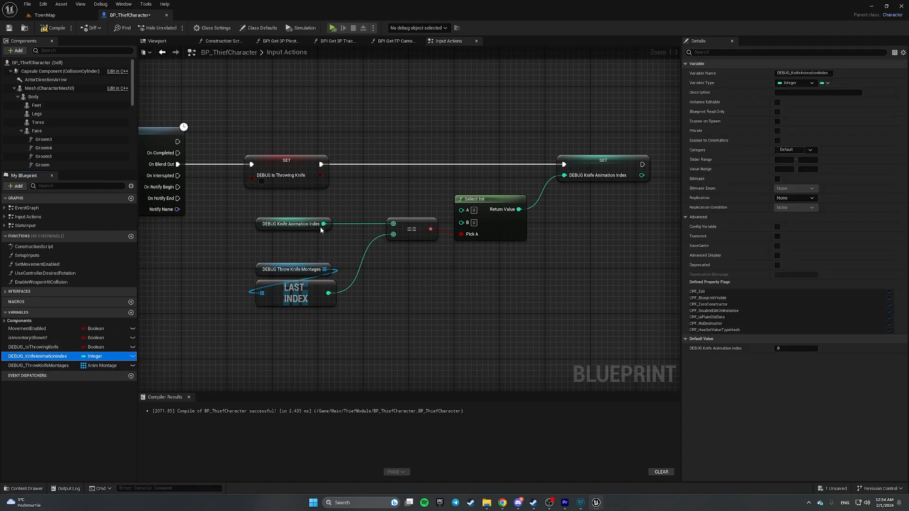
- Feed DEBUG_KnifeAnimationIndex + 1 into Select Int's B input and compile the blueprint
{"action": "left_click_drag", "start_coordinate": [324, 224], "coordinate": [462, 222]}
{"action": "type", "text": "+"}
{"action": "key", "text": "Return"}
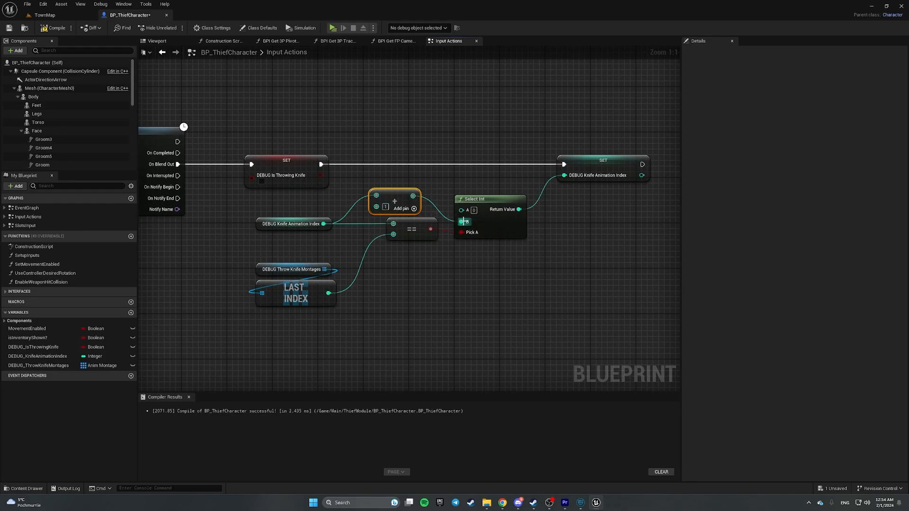
{"action": "left_click_drag", "start_coordinate": [404, 202], "coordinate": [420, 200]}
{"action": "left_click", "coordinate": [372, 149]}
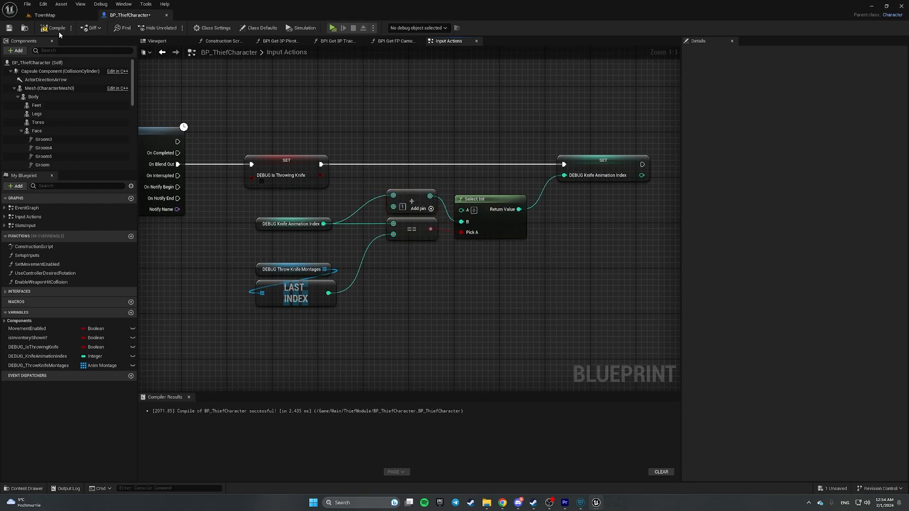
{"action": "left_click", "coordinate": [52, 28]}
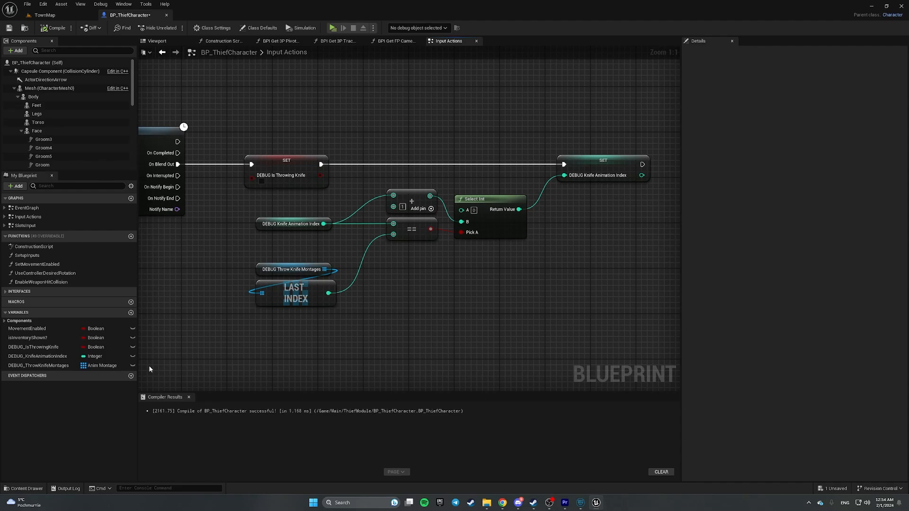
- Pan and zoom out the Input Actions graph until the Debug Key R Branch and Play Montage nodes show
{"action": "right_click_drag", "start_coordinate": [519, 248], "coordinate": [610, 290]}
{"action": "scroll", "coordinate": [543, 283], "scroll_direction": "down", "scroll_amount": 1}
{"action": "right_click_drag", "start_coordinate": [544, 283], "coordinate": [346, 269]}
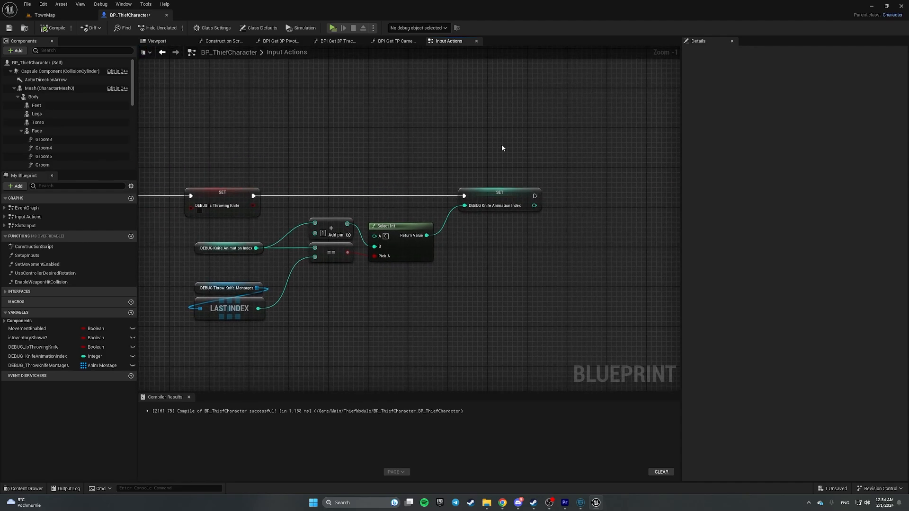
{"action": "right_click_drag", "start_coordinate": [377, 170], "coordinate": [653, 142]}
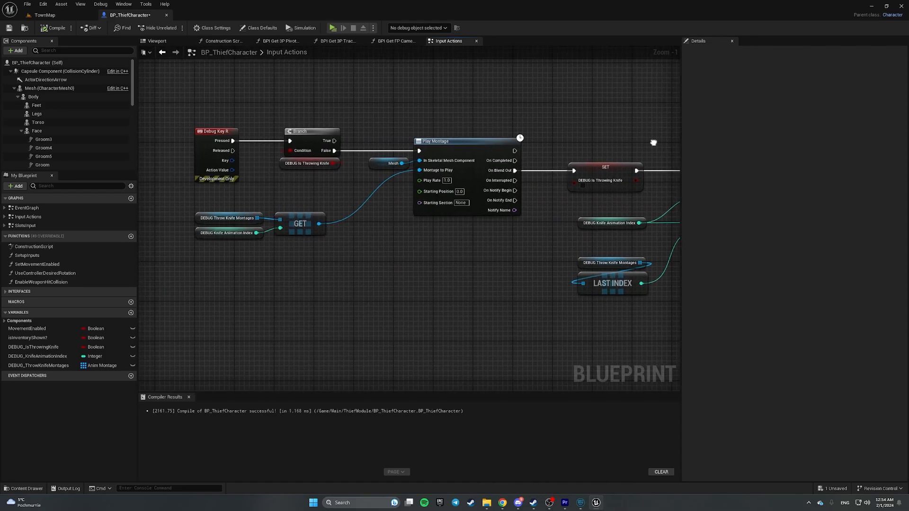
{"action": "left_click", "coordinate": [45, 15]}
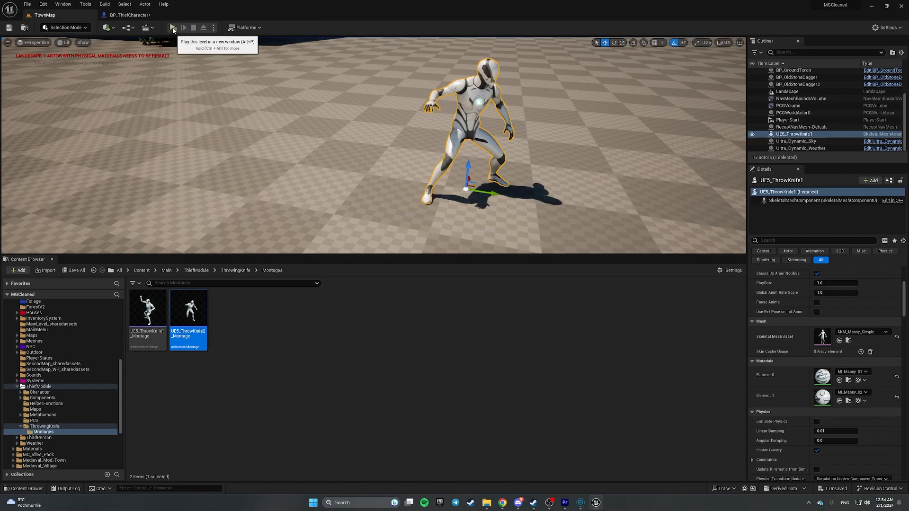
{"action": "left_click", "coordinate": [175, 27]}
{"action": "left_click", "coordinate": [508, 269]}
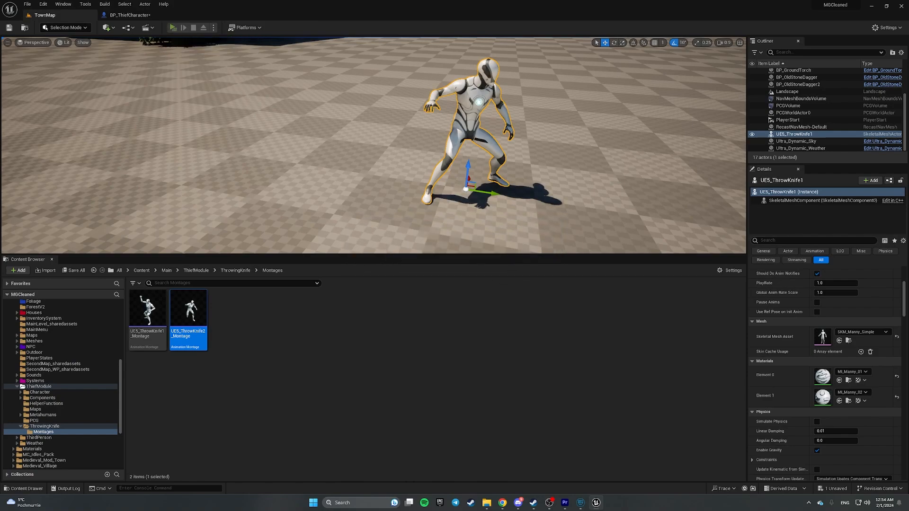
{"action": "key", "text": "r"}
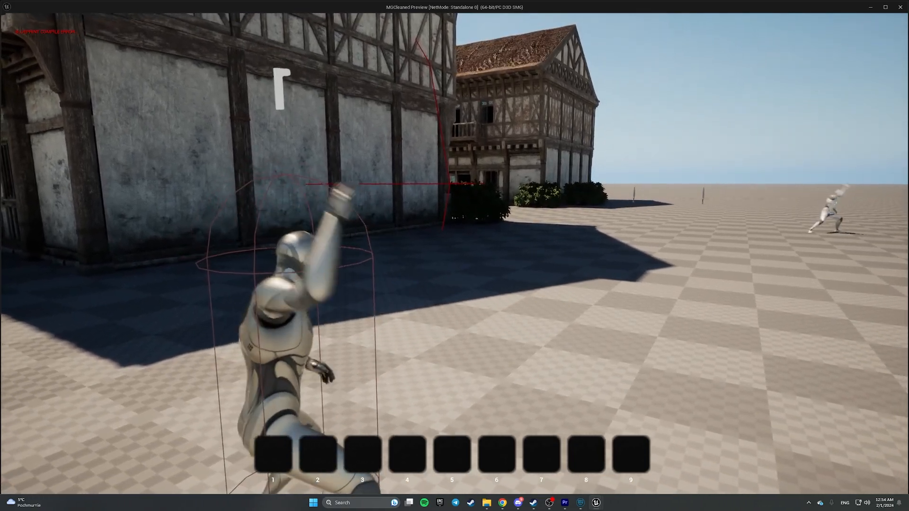
{"action": "key", "text": "Escape"}
{"action": "left_click", "coordinate": [624, 147]}
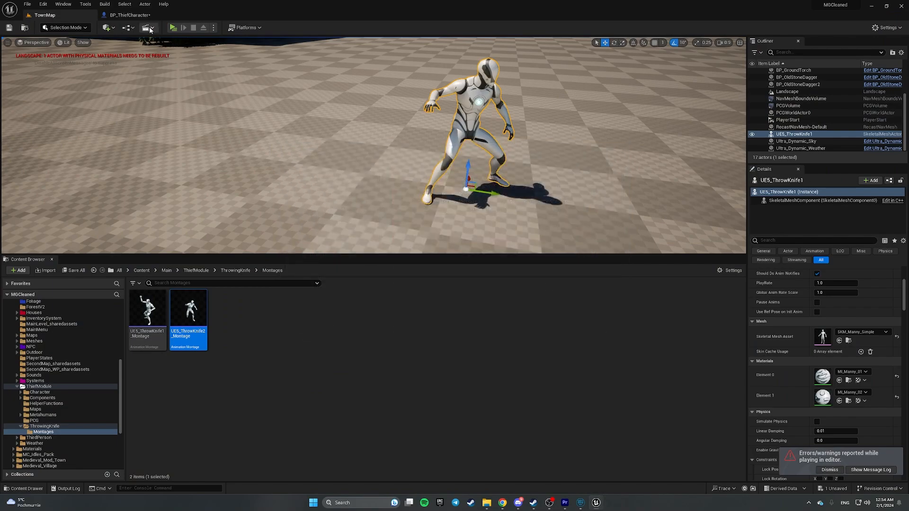
{"action": "left_click", "coordinate": [133, 15]}
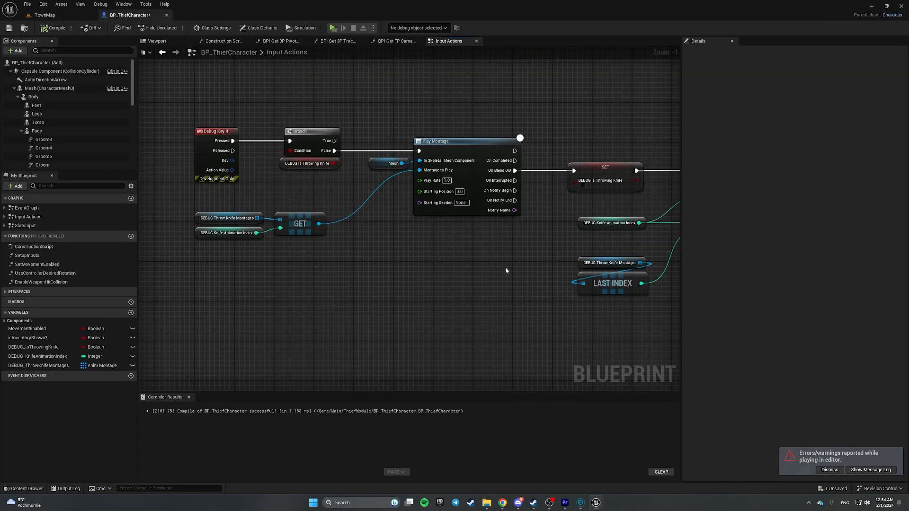
- Select the DEBUG Is Throwing Knife getter by the Branch and look over the Select Int logic
{"action": "left_click_drag", "start_coordinate": [275, 104], "coordinate": [335, 187]}
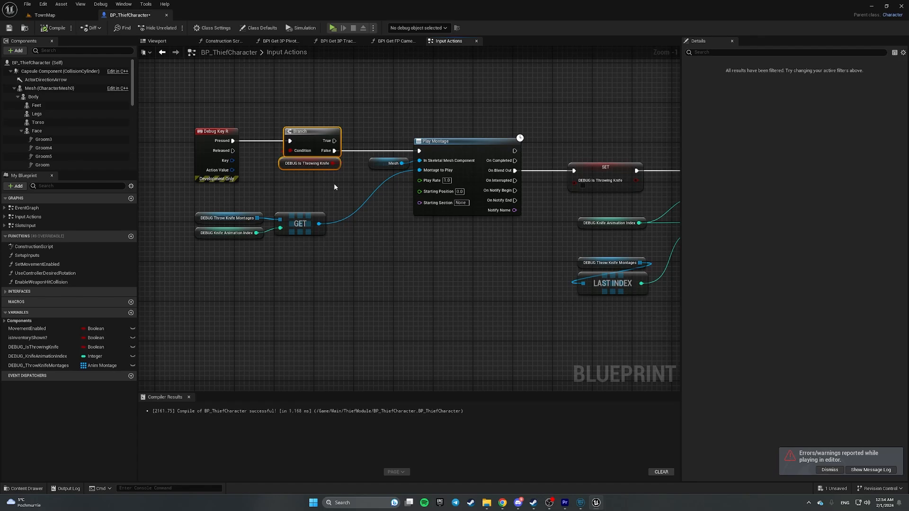
{"action": "left_click_drag", "start_coordinate": [264, 176], "coordinate": [343, 178]}
{"action": "right_click_drag", "start_coordinate": [382, 209], "coordinate": [160, 292]}
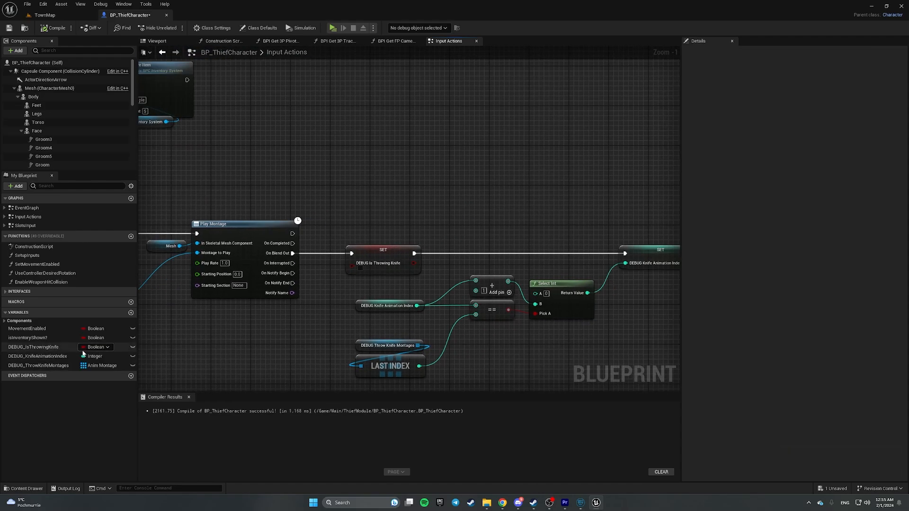
{"action": "right_click_drag", "start_coordinate": [199, 331], "coordinate": [277, 313]}
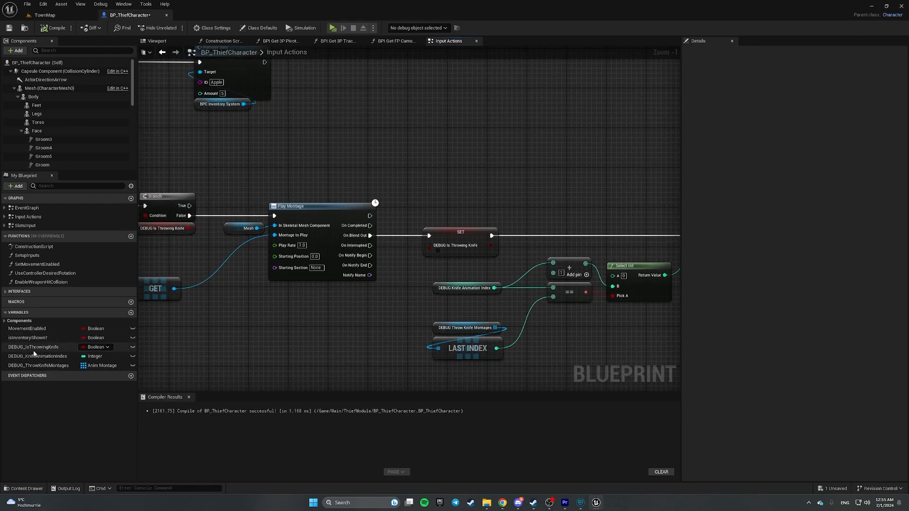
- Add a SET DEBUG_IsThrowingKnife node, set to true, after Play Montage's first exec output
{"action": "left_click_drag", "start_coordinate": [34, 352], "coordinate": [422, 182]}
{"action": "left_click", "coordinate": [455, 203]}
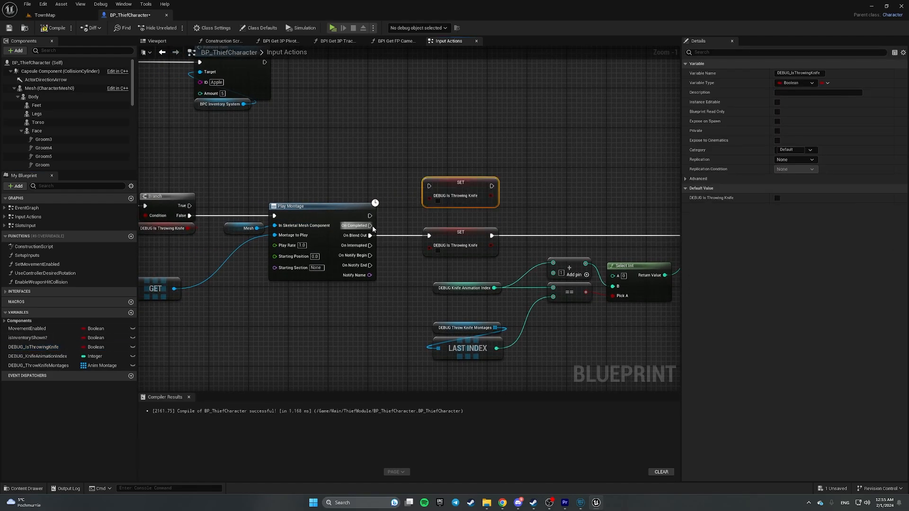
{"action": "left_click_drag", "start_coordinate": [370, 216], "coordinate": [467, 205]}
{"action": "left_click_drag", "start_coordinate": [321, 173], "coordinate": [366, 317]}
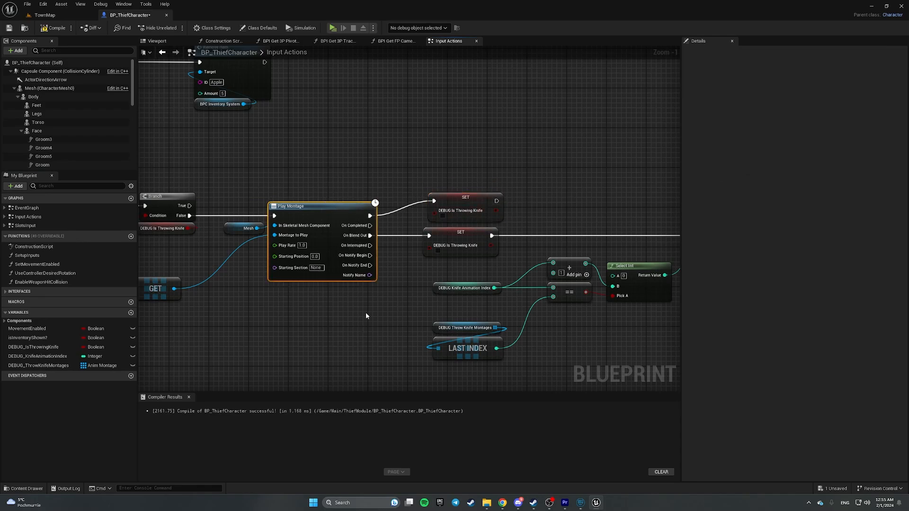
{"action": "left_click", "coordinate": [443, 216]}
{"action": "scroll", "coordinate": [355, 212], "scroll_direction": "up", "scroll_amount": 1}
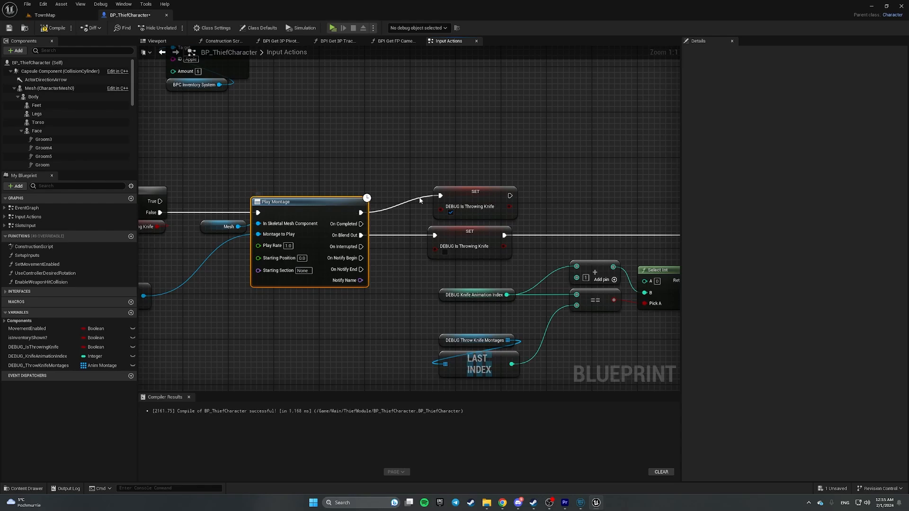
{"action": "left_click_drag", "start_coordinate": [475, 192], "coordinate": [469, 191]}
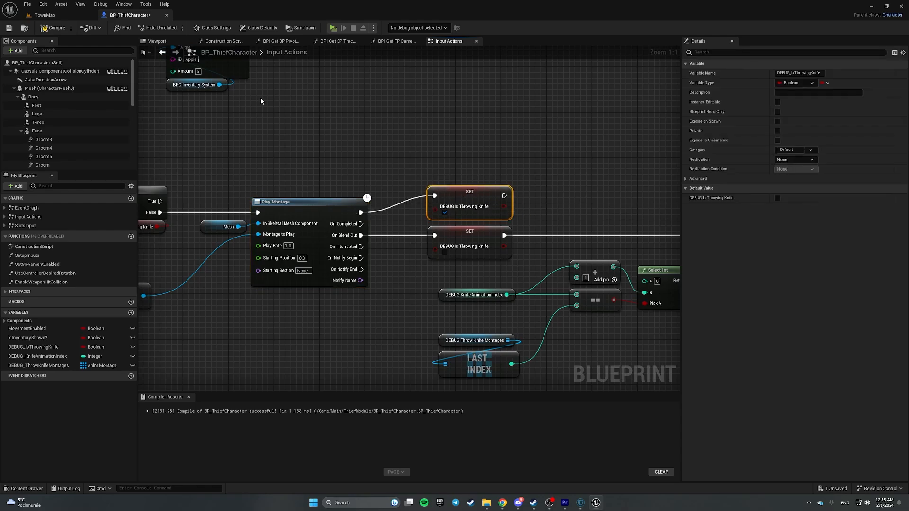
- Compile and save BP_ThiefCharacter
{"action": "left_click", "coordinate": [50, 31]}
{"action": "left_click", "coordinate": [8, 29]}
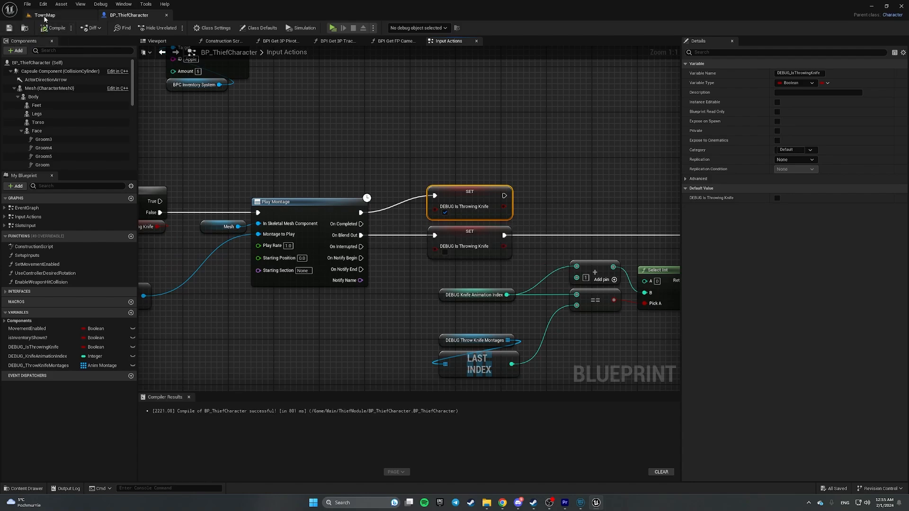
{"action": "left_click", "coordinate": [43, 16]}
{"action": "left_click", "coordinate": [174, 27]}
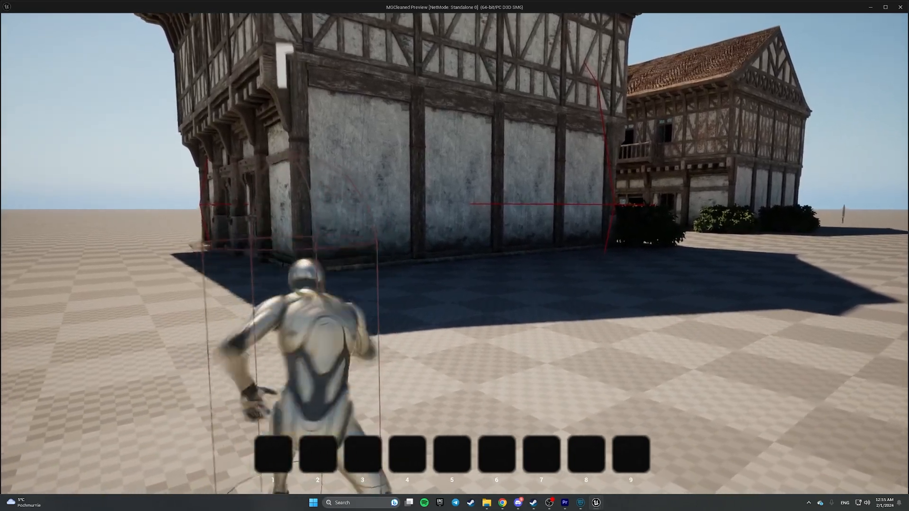
{"action": "key", "text": "Escape"}
{"action": "left_click", "coordinate": [623, 147]}
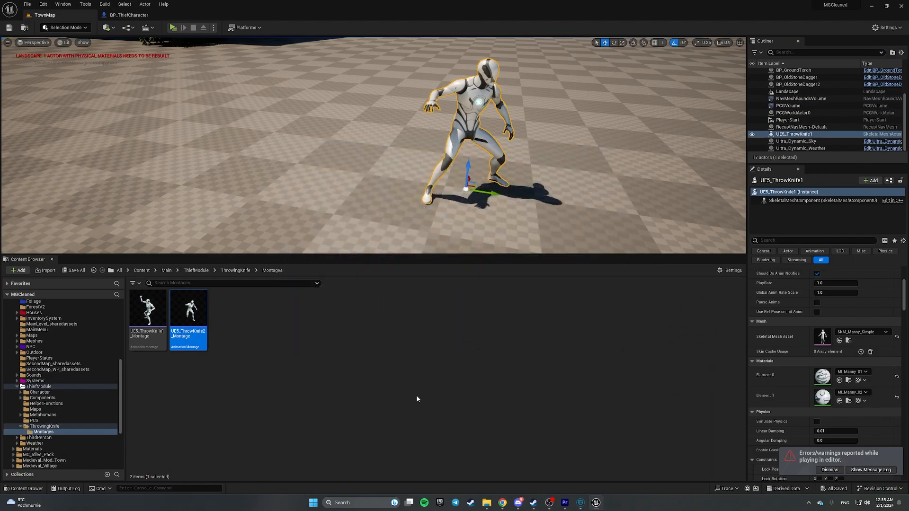
{"action": "left_click", "coordinate": [417, 345]}
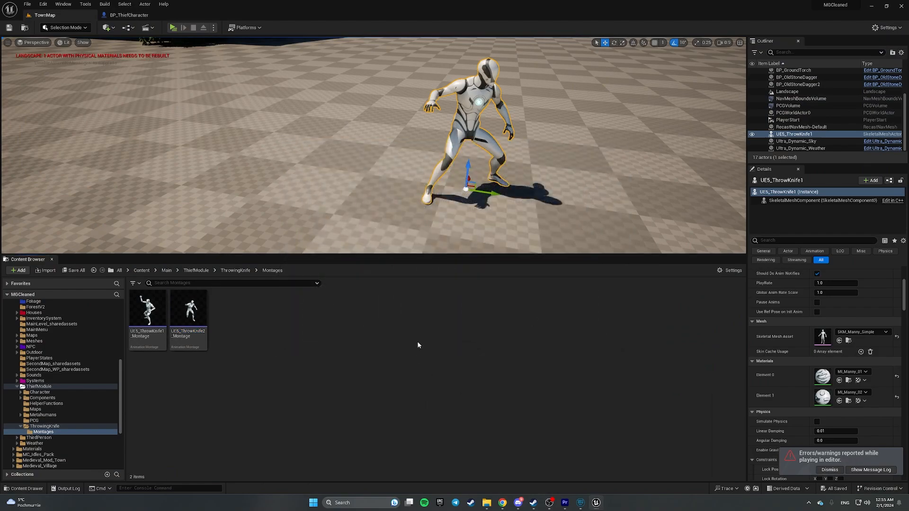
- Create an Actor Blueprint Class named BP_ThrowingKnife in the ThrowingKnife folder
{"action": "left_click", "coordinate": [236, 270]}
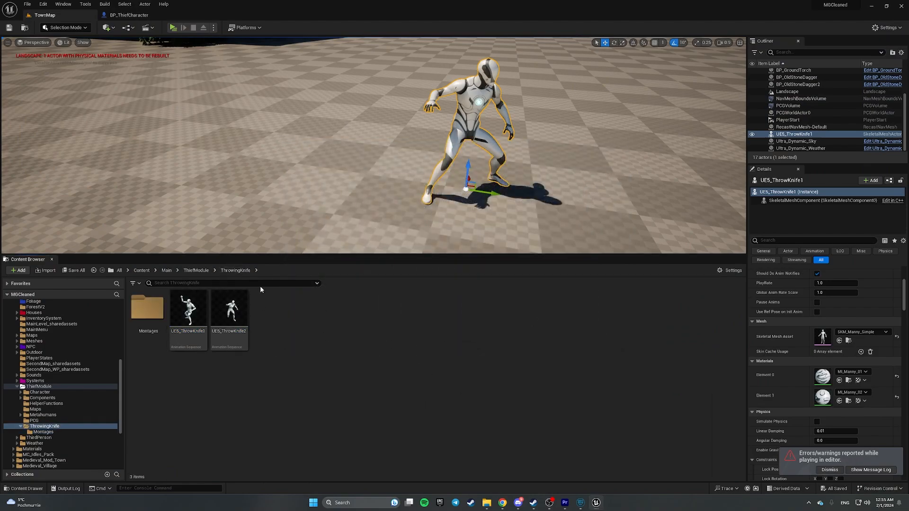
{"action": "right_click", "coordinate": [305, 316]}
{"action": "left_click", "coordinate": [361, 81]}
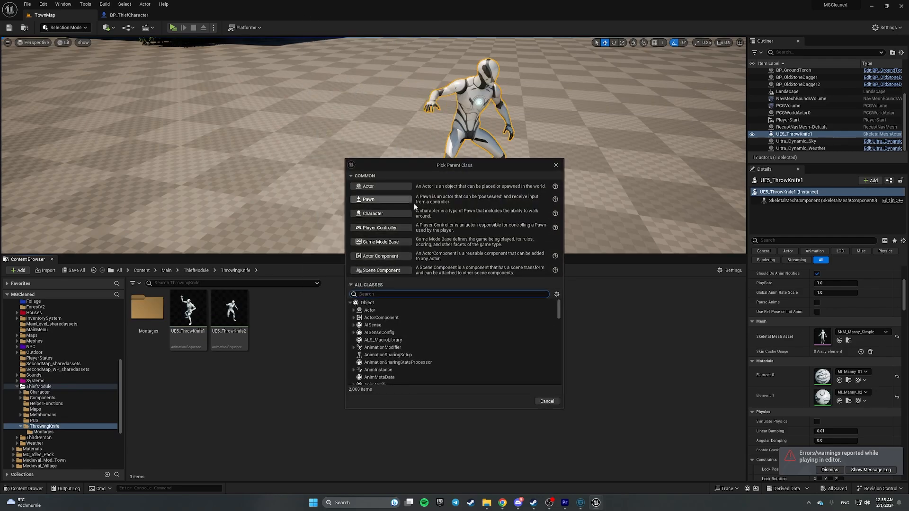
{"action": "left_click", "coordinate": [379, 186]}
{"action": "type", "text": "BP_ThrowingKnife"}
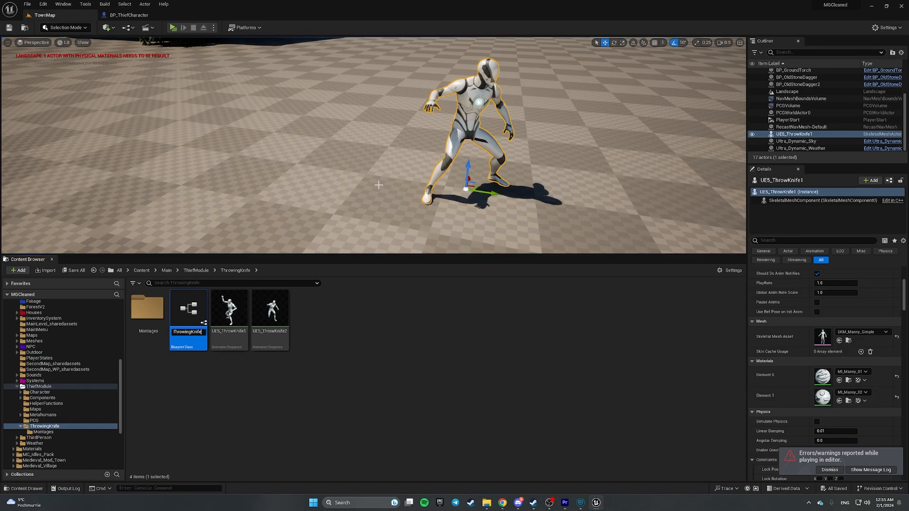
{"action": "key", "text": "Return"}
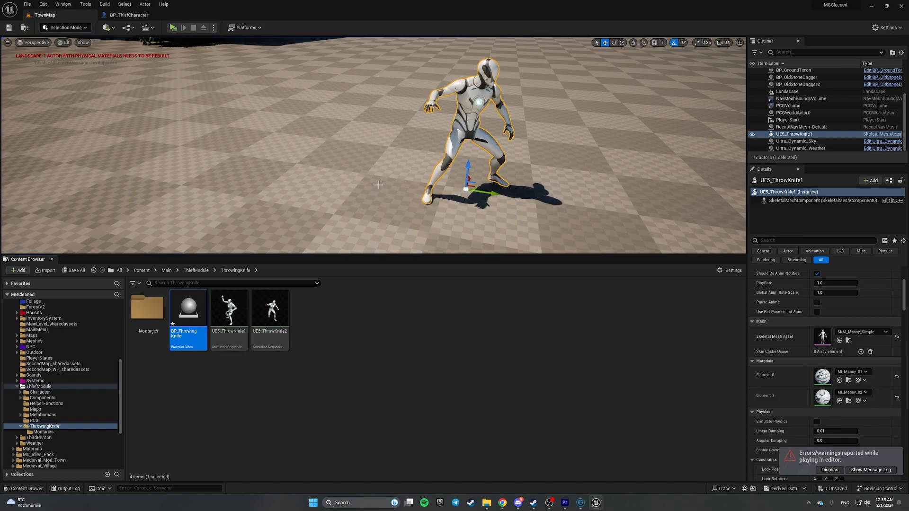
- Add a Static Mesh component to BP_ThrowingKnife, then compile and save it
{"action": "double_click", "coordinate": [205, 303]}
{"action": "left_click", "coordinate": [174, 138]}
{"action": "type", "text": "sta"}
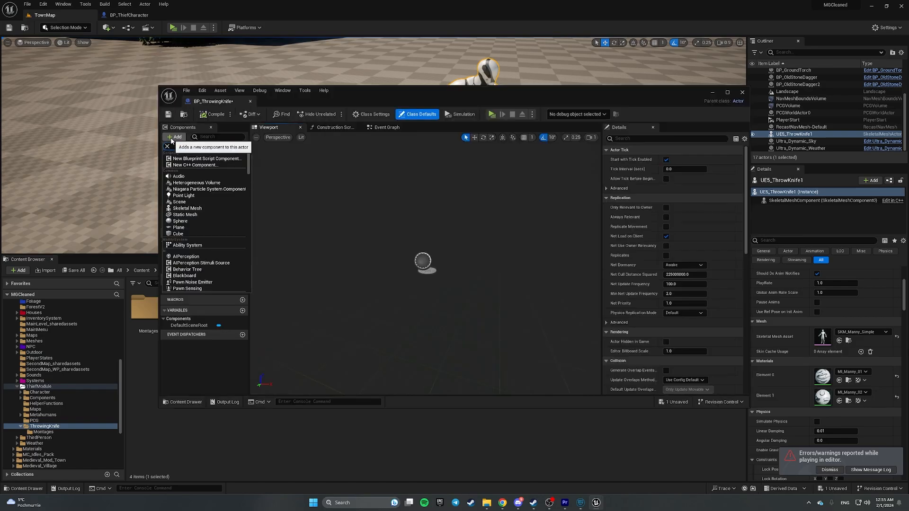
{"action": "type", "text": "tic m"}
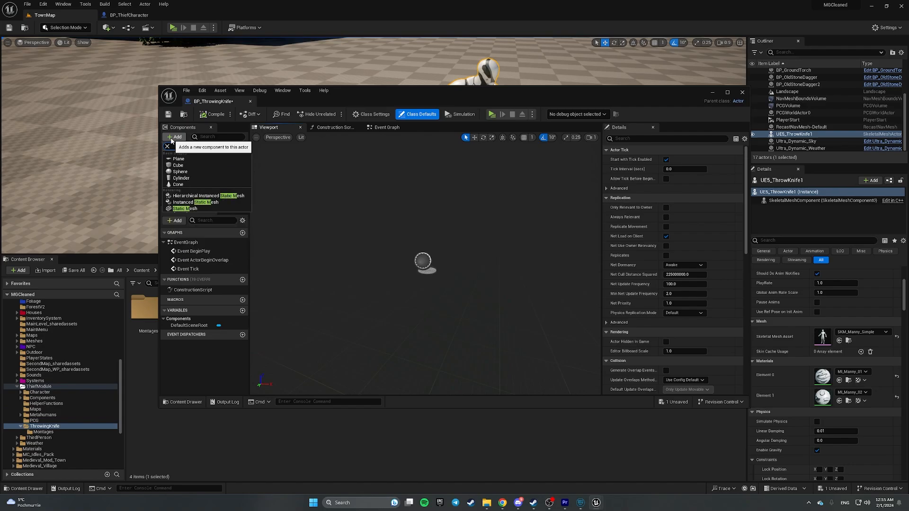
{"action": "left_click", "coordinate": [191, 209]}
{"action": "left_click", "coordinate": [213, 114]}
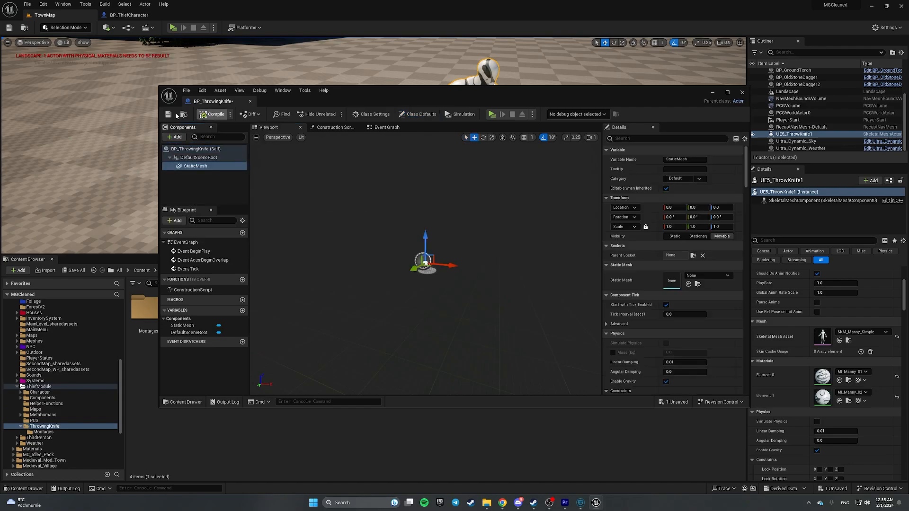
{"action": "left_click", "coordinate": [169, 115]}
{"action": "left_click_drag", "start_coordinate": [213, 102], "coordinate": [214, 16]}
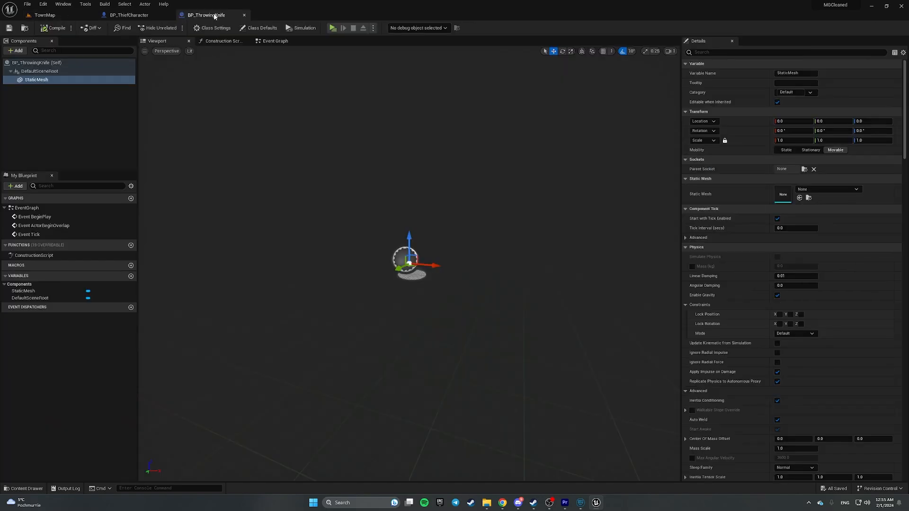
{"action": "left_click", "coordinate": [50, 16]}
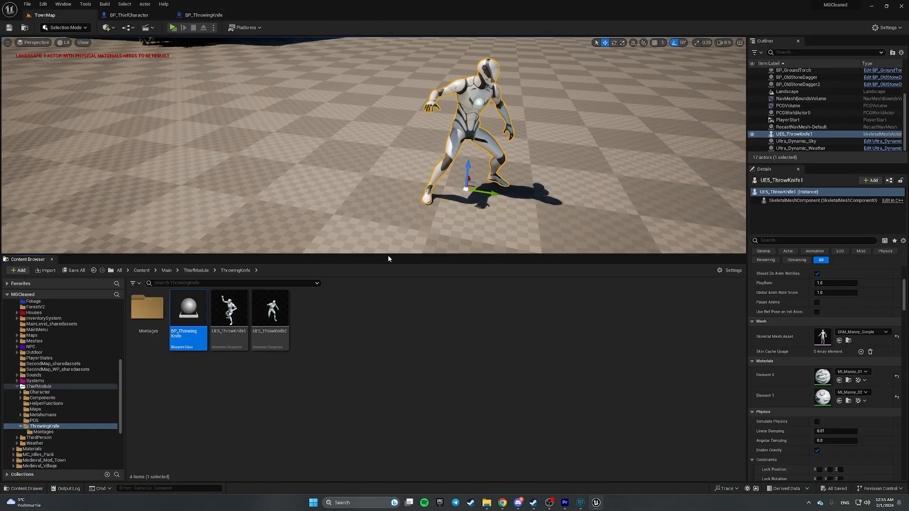
- Open Quixel Bridge, search for knife then dagger, and dock Bridge as a full tab
{"action": "left_click", "coordinate": [112, 28]}
{"action": "left_click", "coordinate": [132, 56]}
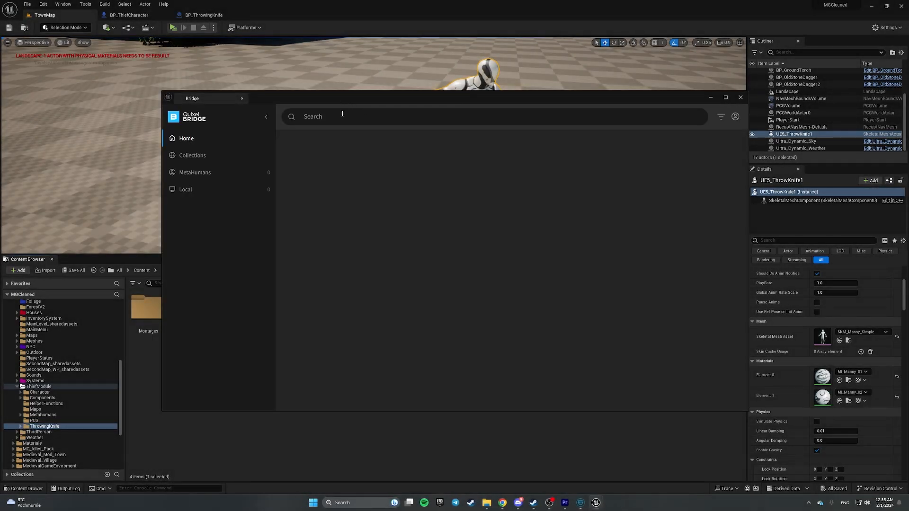
{"action": "left_click", "coordinate": [345, 118]}
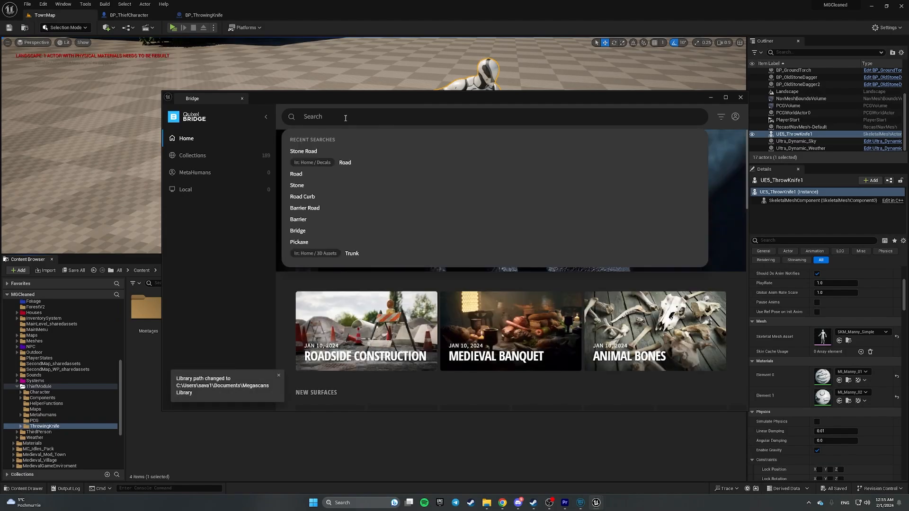
{"action": "type", "text": "knife"}
{"action": "key", "text": "Return"}
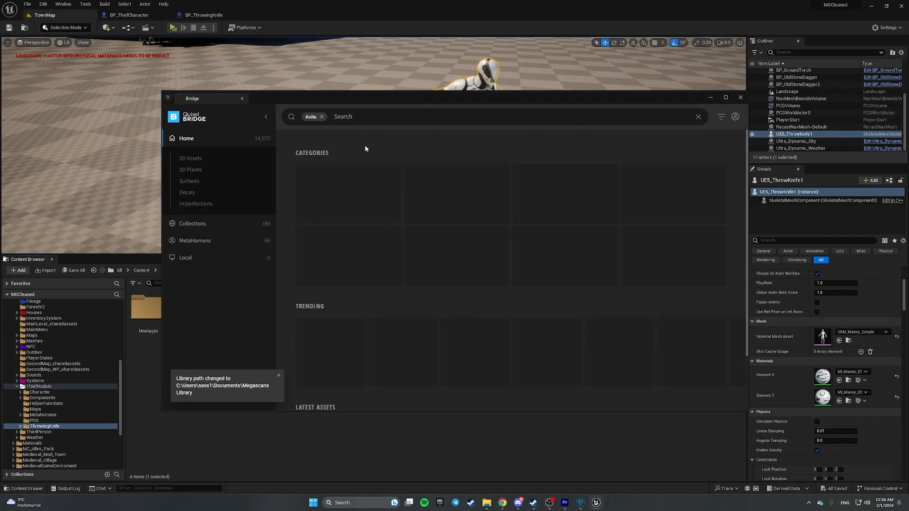
{"action": "left_click", "coordinate": [321, 117]}
{"action": "type", "text": "dagger"}
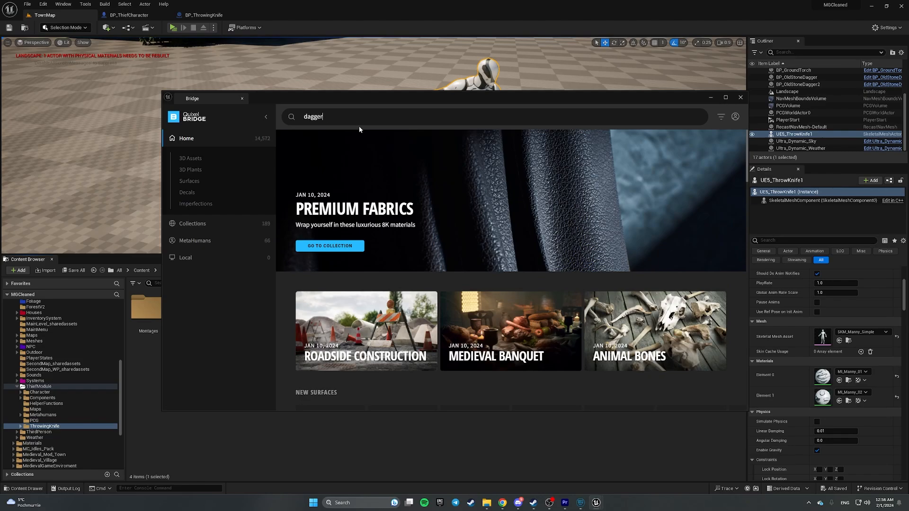
{"action": "key", "text": "Return"}
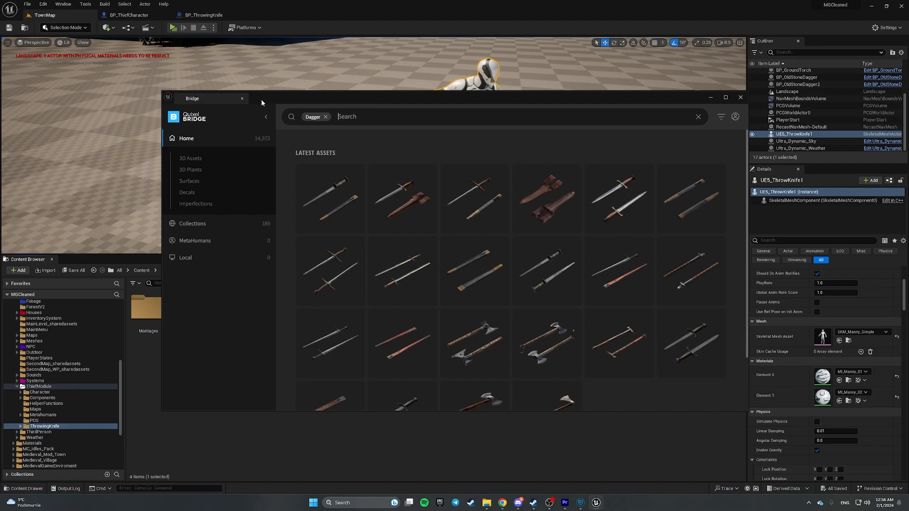
{"action": "left_click_drag", "start_coordinate": [194, 98], "coordinate": [284, 14]}
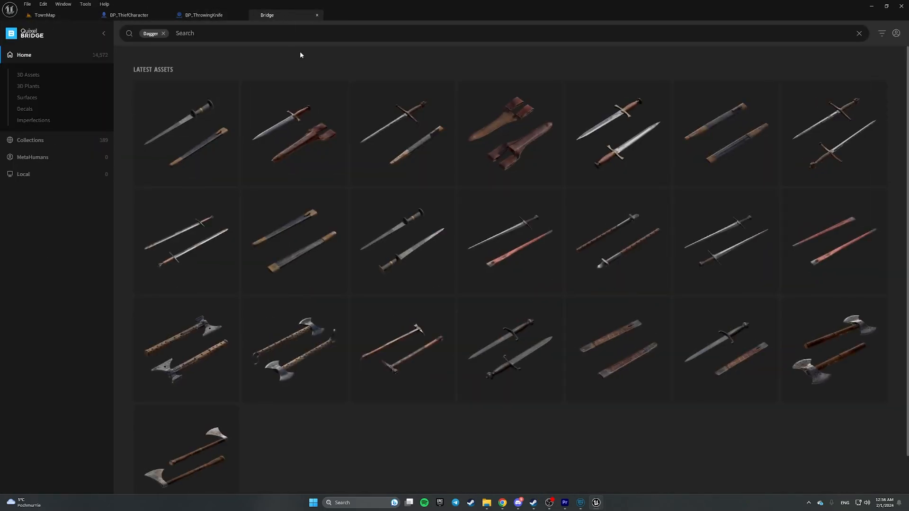
{"action": "scroll", "coordinate": [550, 430], "scroll_direction": "down", "scroll_amount": 1}
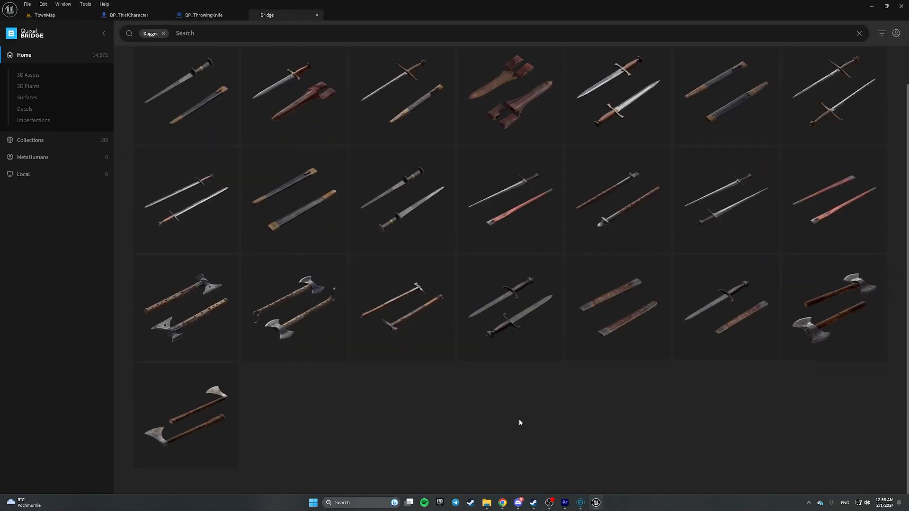
{"action": "scroll", "coordinate": [367, 396], "scroll_direction": "up", "scroll_amount": 1}
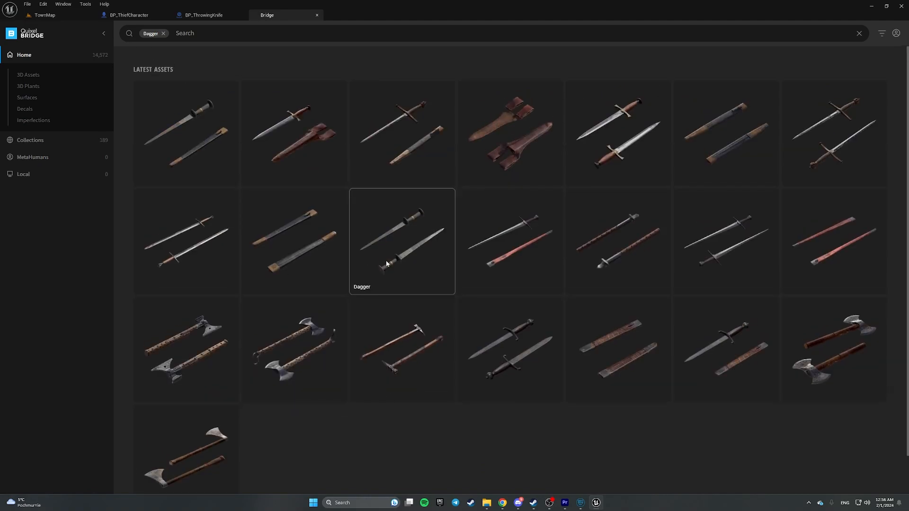
- Open the Dagger asset, sign in, download it and add it to the project
{"action": "left_click", "coordinate": [407, 267]}
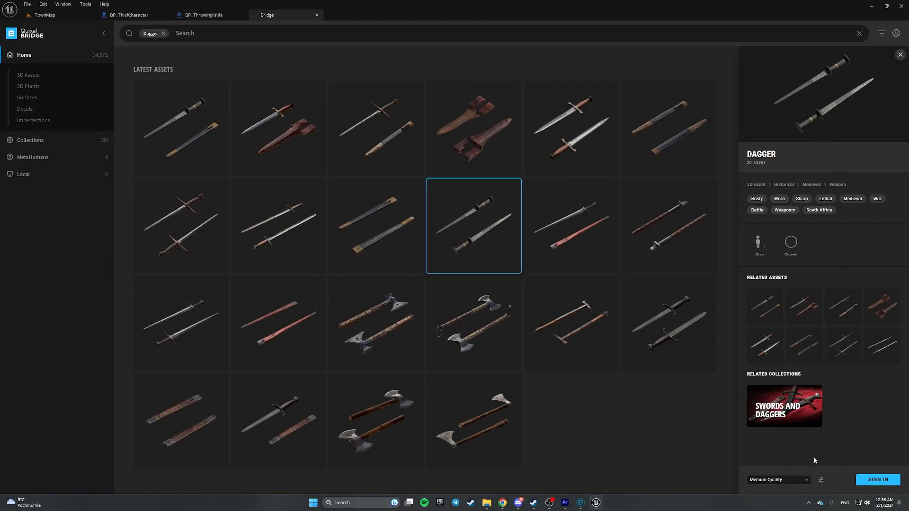
{"action": "left_click", "coordinate": [882, 482]}
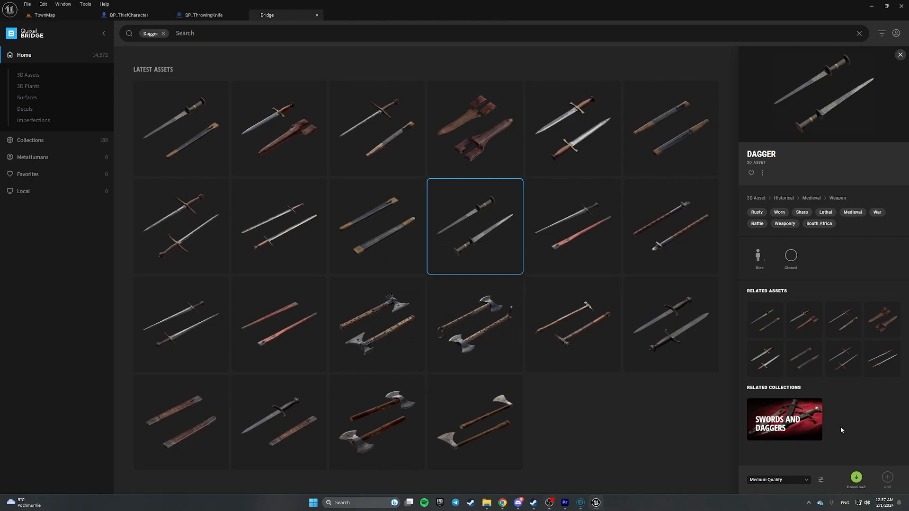
{"action": "left_click", "coordinate": [856, 479]}
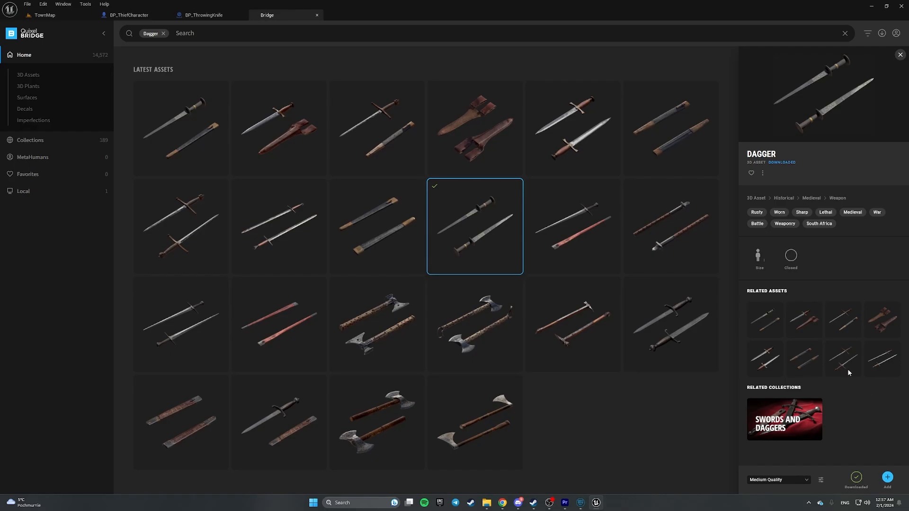
{"action": "left_click", "coordinate": [890, 481]}
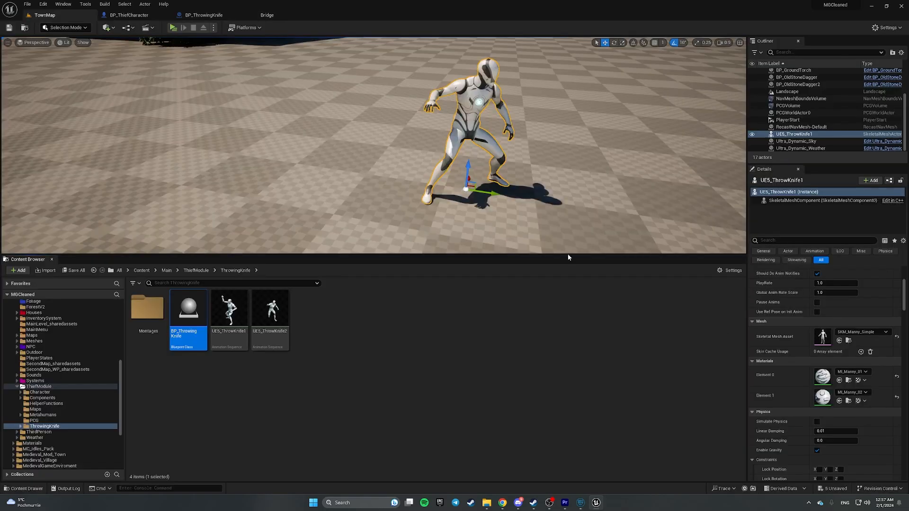
- Rename the dagger static mesh to S_ThrowingKnife_Test and return to the BP_ThrowingKnife editor
{"action": "left_click", "coordinate": [265, 14]}
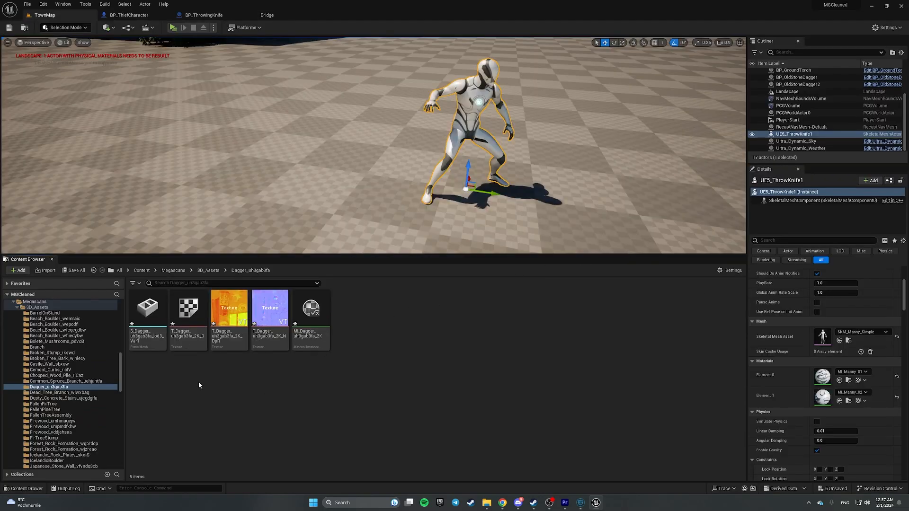
{"action": "left_click", "coordinate": [147, 312]}
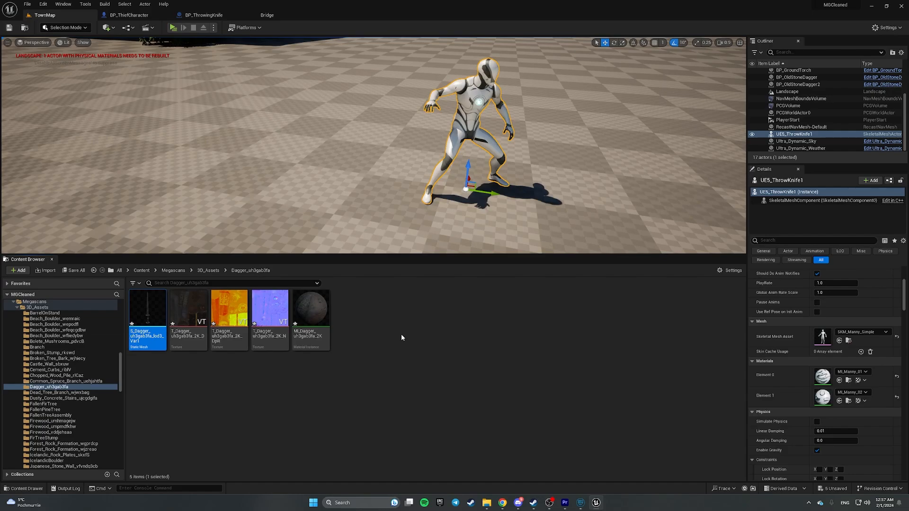
{"action": "key", "text": "F2"}
{"action": "type", "text": "S_ThrowingKnife_Test"}
{"action": "key", "text": "Return"}
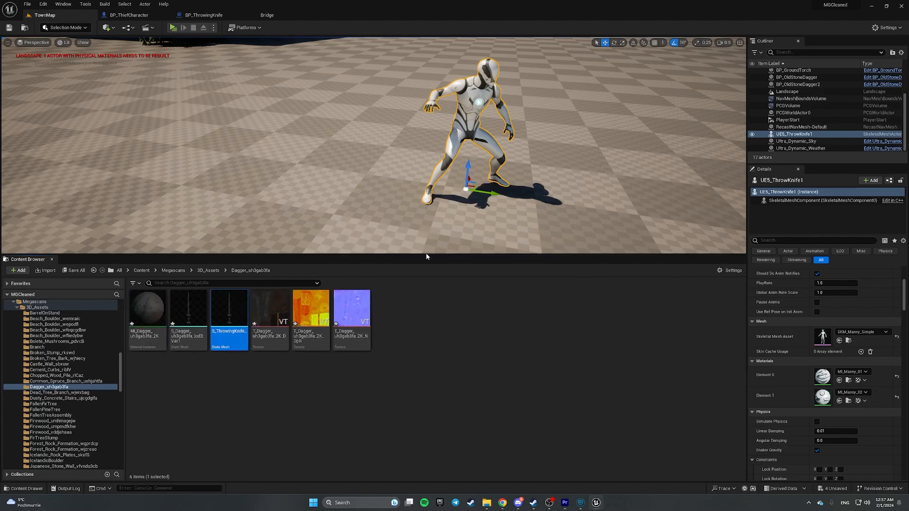
{"action": "left_click", "coordinate": [191, 16]}
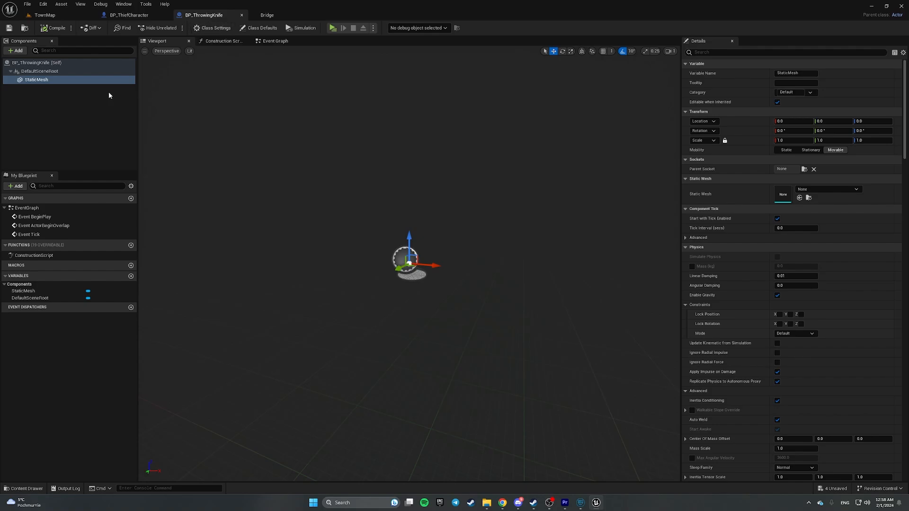
- Assign S_ThrowingKnife_Test as the StaticMesh component's mesh, then compile and save
{"action": "left_click", "coordinate": [821, 190]}
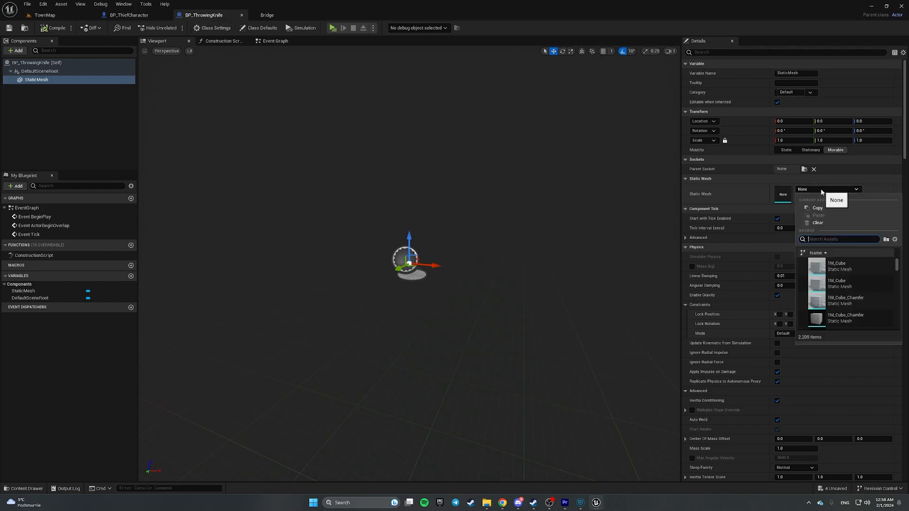
{"action": "left_click", "coordinate": [736, 192]}
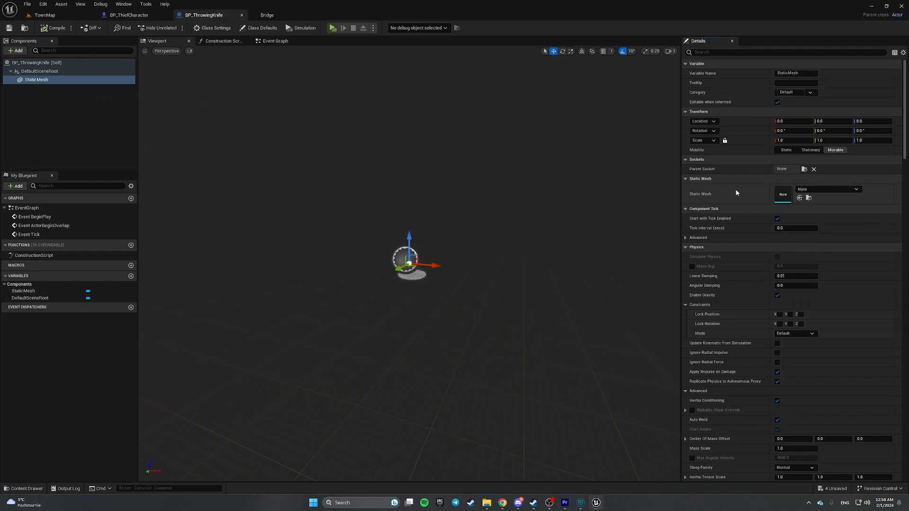
{"action": "left_click", "coordinate": [798, 197]}
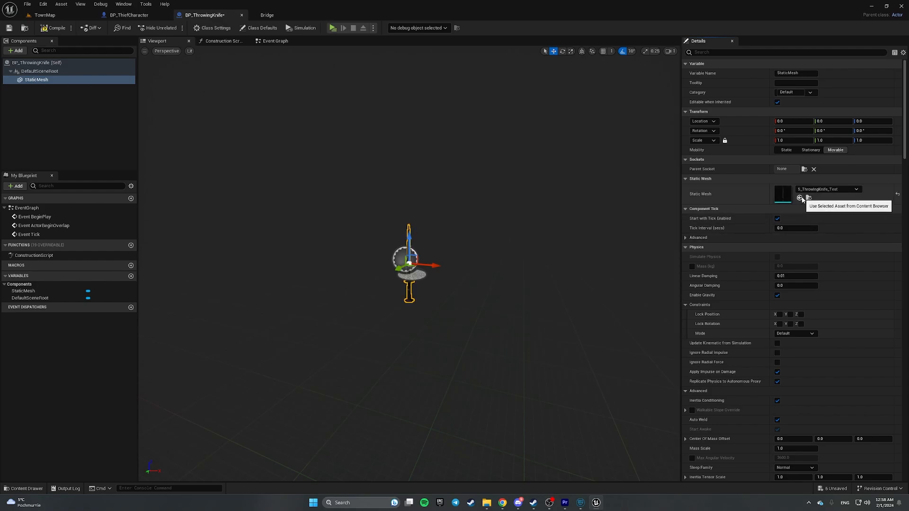
{"action": "key", "text": "w"}
{"action": "right_click_drag", "start_coordinate": [464, 222], "coordinate": [457, 204]}
{"action": "scroll", "coordinate": [464, 222], "scroll_direction": "down", "scroll_amount": 6}
{"action": "key", "text": "d"}
{"action": "right_click_drag", "start_coordinate": [456, 212], "coordinate": [436, 250]}
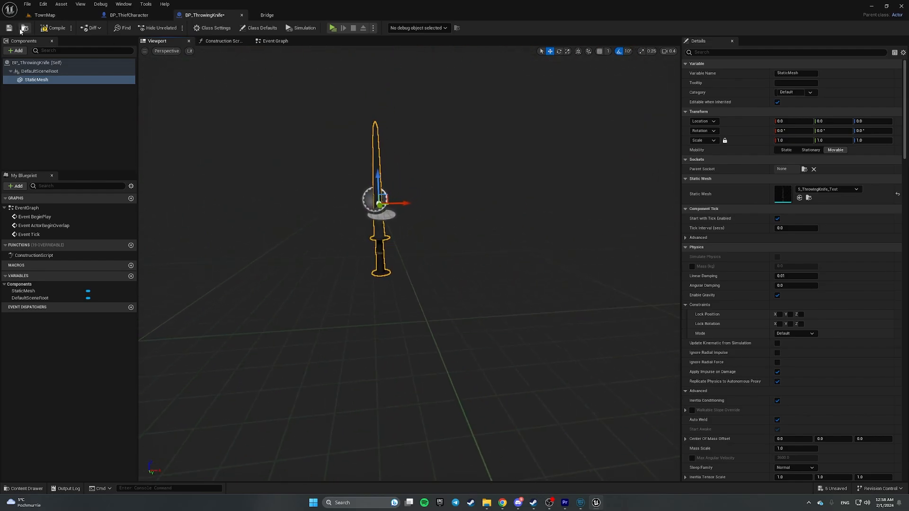
{"action": "left_click", "coordinate": [9, 29]}
{"action": "left_click", "coordinate": [54, 29]}
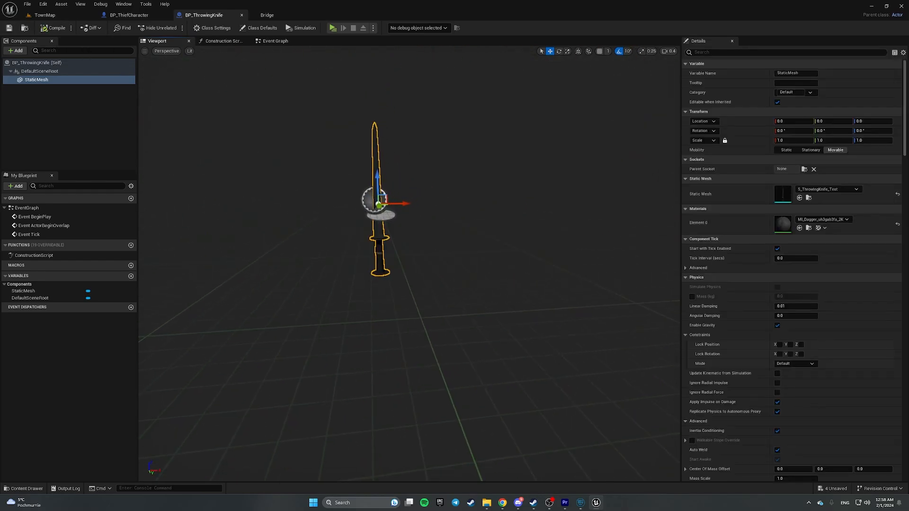
- Fly the viewport camera around to inspect the textured dagger up close
{"action": "right_click_drag", "start_coordinate": [495, 271], "coordinate": [449, 244]}
{"action": "left_click", "coordinate": [27, 72]}
{"action": "mouse_move", "coordinate": [397, 187]}
{"action": "right_mouse_down"}
{"action": "mouse_move", "coordinate": [392, 146]}
{"action": "mouse_move", "coordinate": [397, 186]}
{"action": "right_mouse_up"}
{"action": "scroll", "coordinate": [397, 188], "scroll_direction": "down", "scroll_amount": 3}
{"action": "key", "text": "w"}
{"action": "scroll", "coordinate": [434, 273], "scroll_direction": "up", "scroll_amount": 1}
{"action": "key", "text": "w"}
{"action": "mouse_move", "coordinate": [433, 273]}
{"action": "right_mouse_down"}
{"action": "mouse_move", "coordinate": [388, 316]}
{"action": "mouse_move", "coordinate": [348, 315]}
{"action": "mouse_move", "coordinate": [436, 315]}
{"action": "mouse_move", "coordinate": [429, 291]}
{"action": "mouse_move", "coordinate": [388, 265]}
{"action": "mouse_move", "coordinate": [433, 303]}
{"action": "mouse_move", "coordinate": [418, 279]}
{"action": "right_mouse_up"}
{"action": "key", "text": "d"}
{"action": "key", "text": "s"}
{"action": "scroll", "coordinate": [434, 275], "scroll_direction": "up", "scroll_amount": 2}
{"action": "key", "text": "w"}
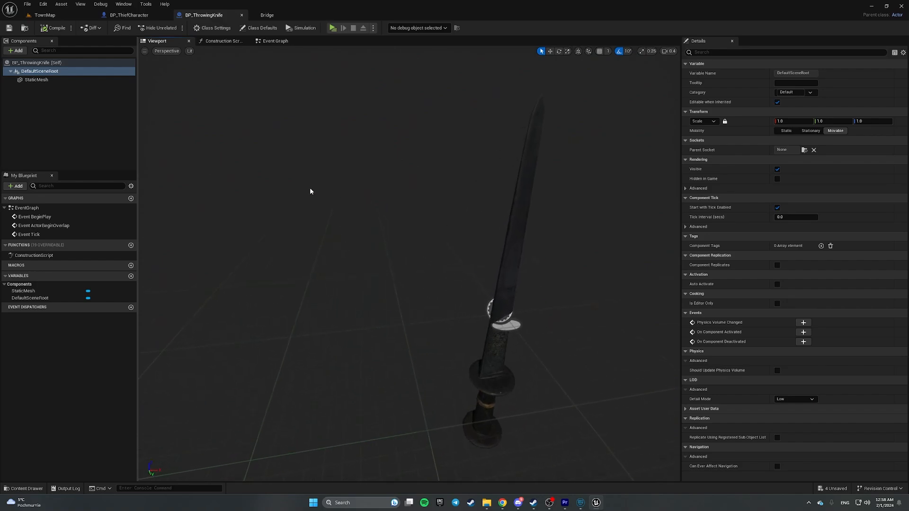
- Create an AnimNotifyState Blueprint named AMN_DaggerInHand in ThrowingKnife/Montages
{"action": "left_click", "coordinate": [44, 14]}
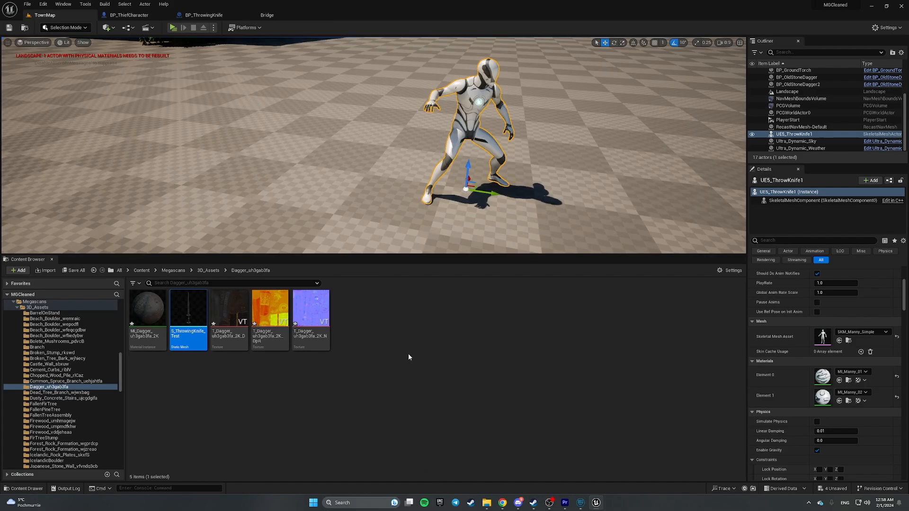
{"action": "left_click", "coordinate": [96, 271]}
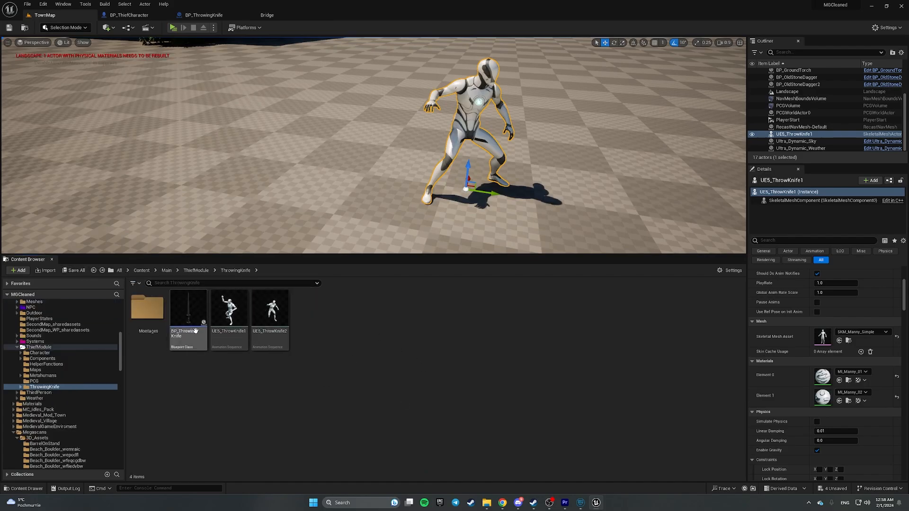
{"action": "double_click", "coordinate": [161, 332]}
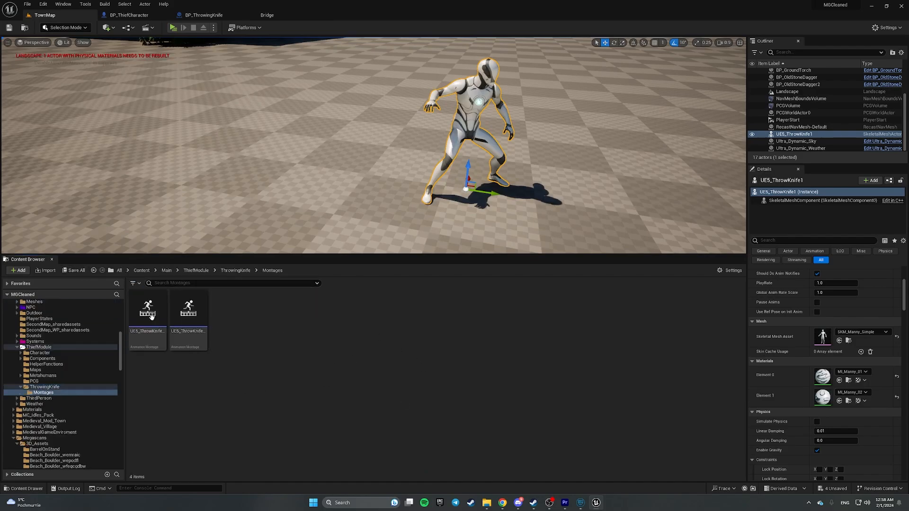
{"action": "right_click", "coordinate": [259, 341]}
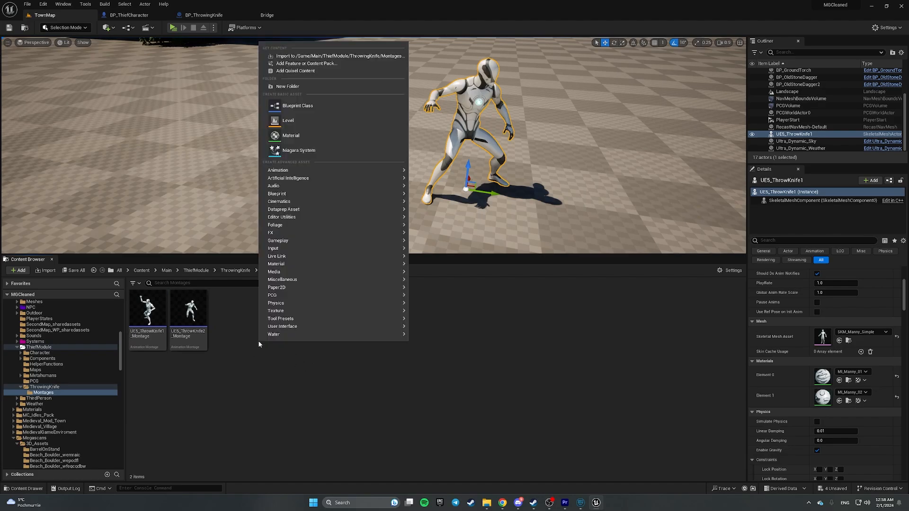
{"action": "left_click", "coordinate": [314, 107]}
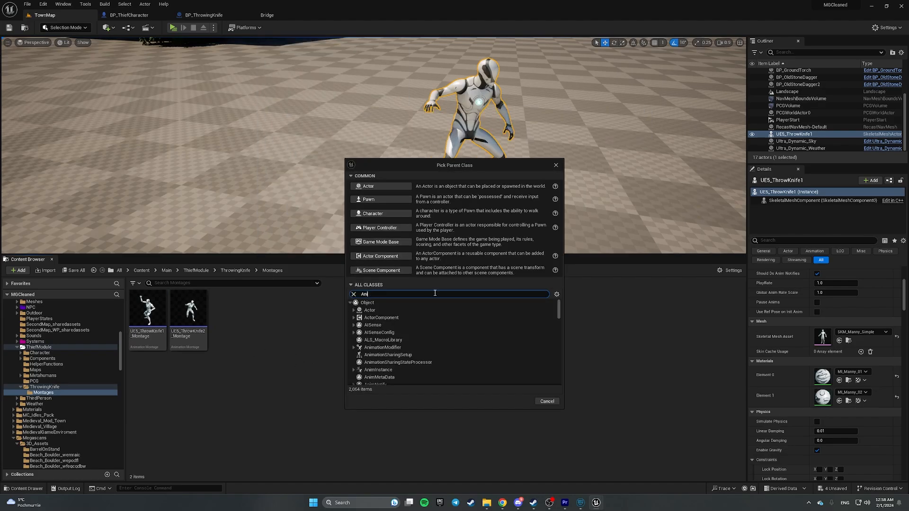
{"action": "type", "text": "Anim Montage"}
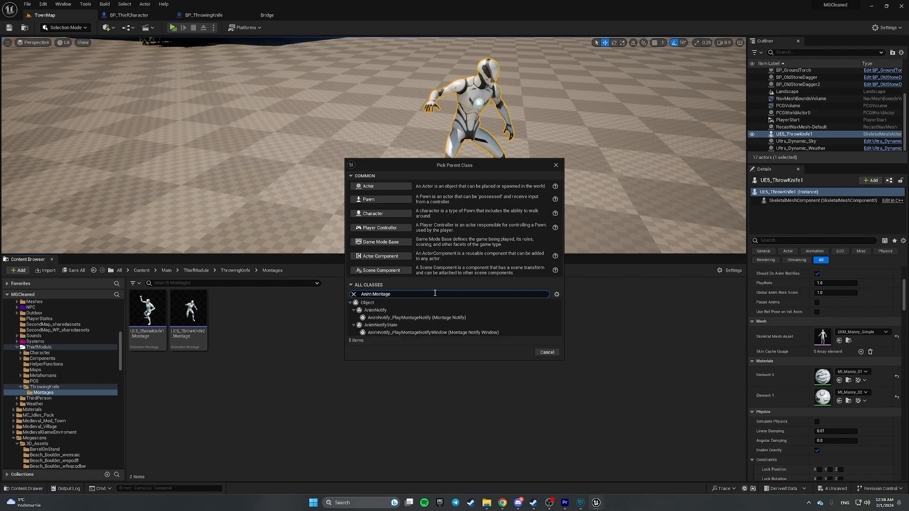
{"action": "left_click", "coordinate": [406, 327]}
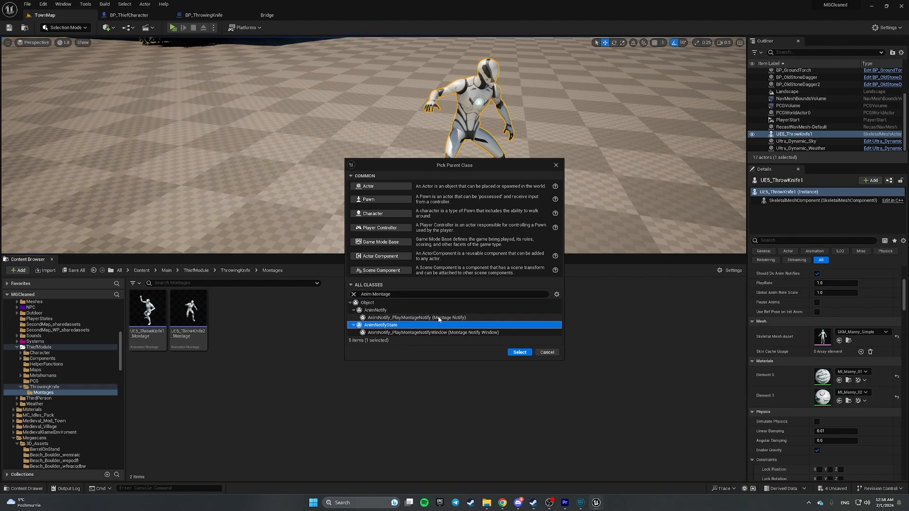
{"action": "left_click", "coordinate": [517, 353]}
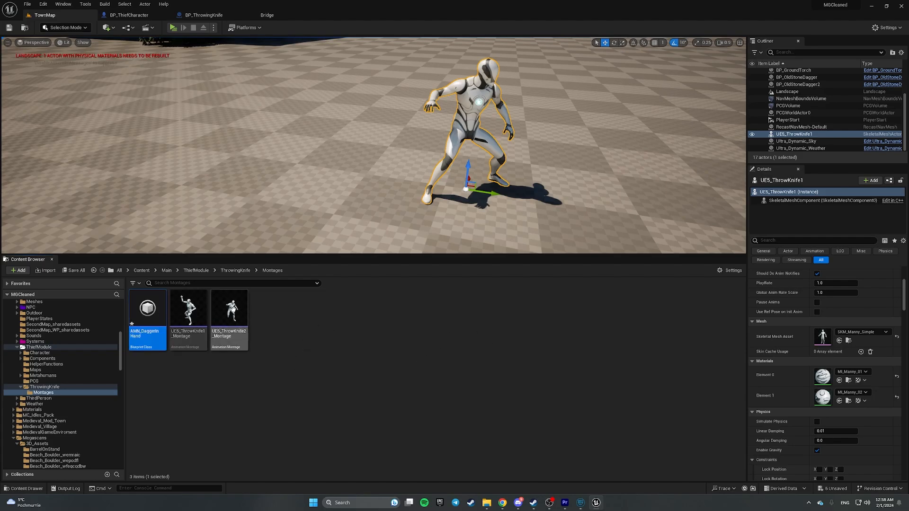
- Open AMN_DaggerInHand, override Received Notify Begin, and shift its Return Node right
{"action": "double_click", "coordinate": [147, 308]}
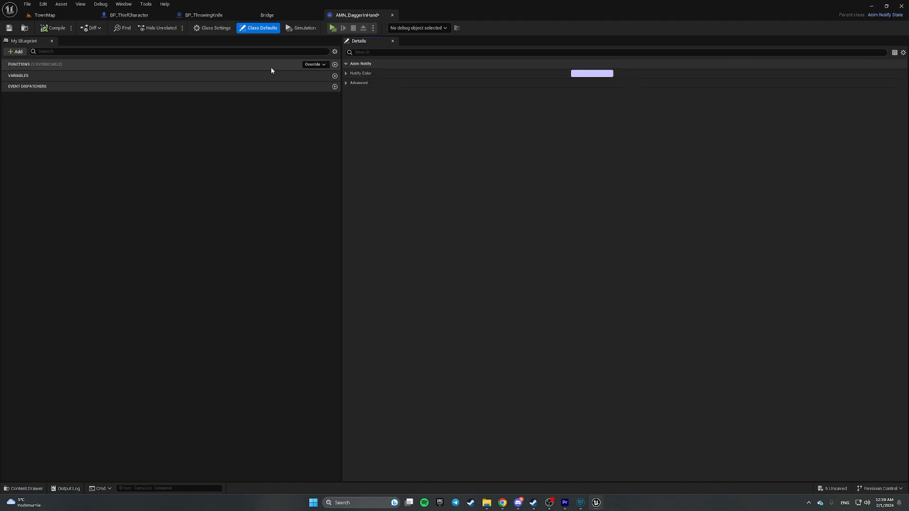
{"action": "left_click", "coordinate": [311, 65]}
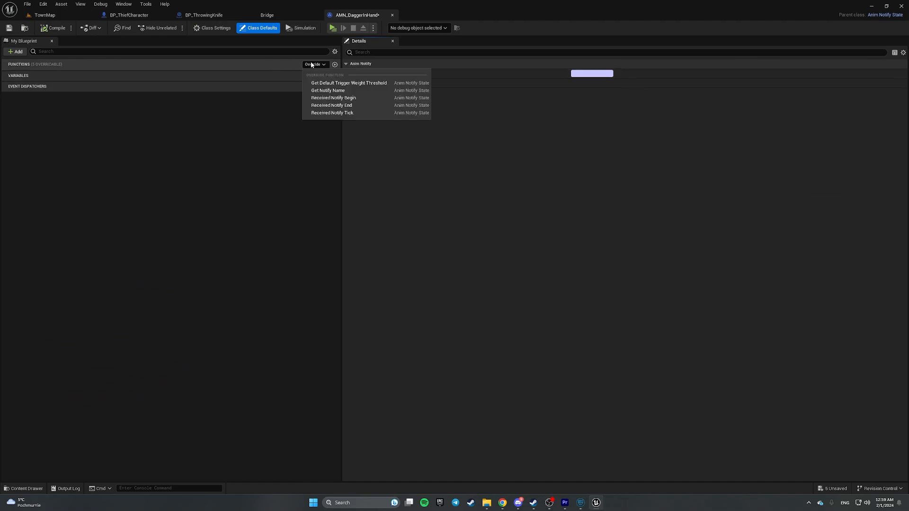
{"action": "left_click", "coordinate": [280, 139]}
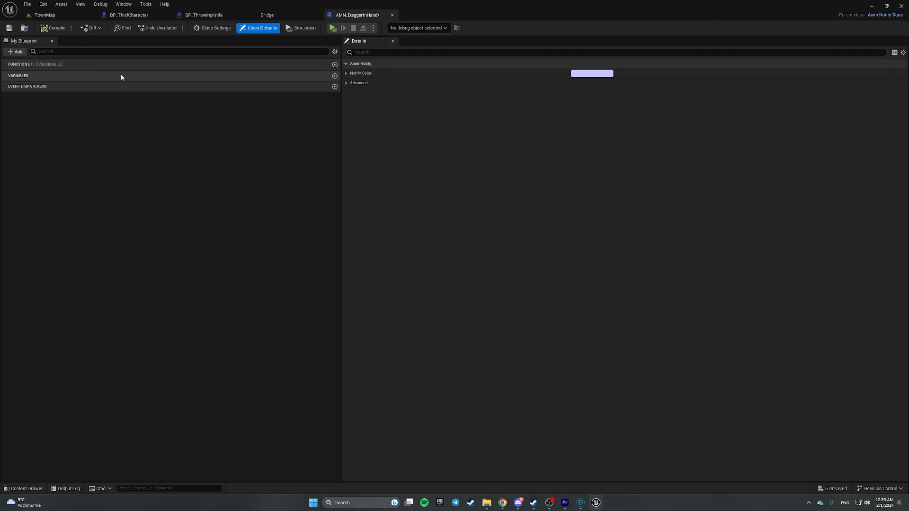
{"action": "left_click", "coordinate": [318, 66]}
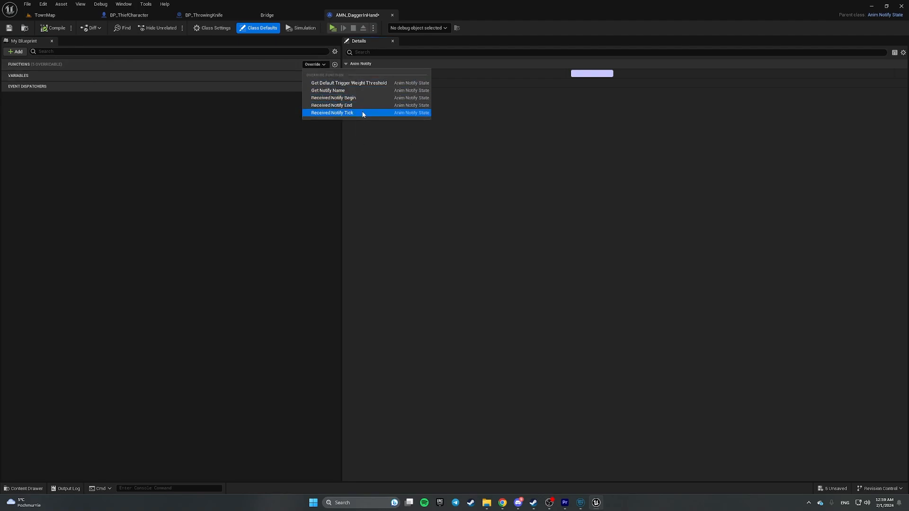
{"action": "left_click", "coordinate": [362, 97]}
{"action": "right_click_drag", "start_coordinate": [491, 257], "coordinate": [419, 222]}
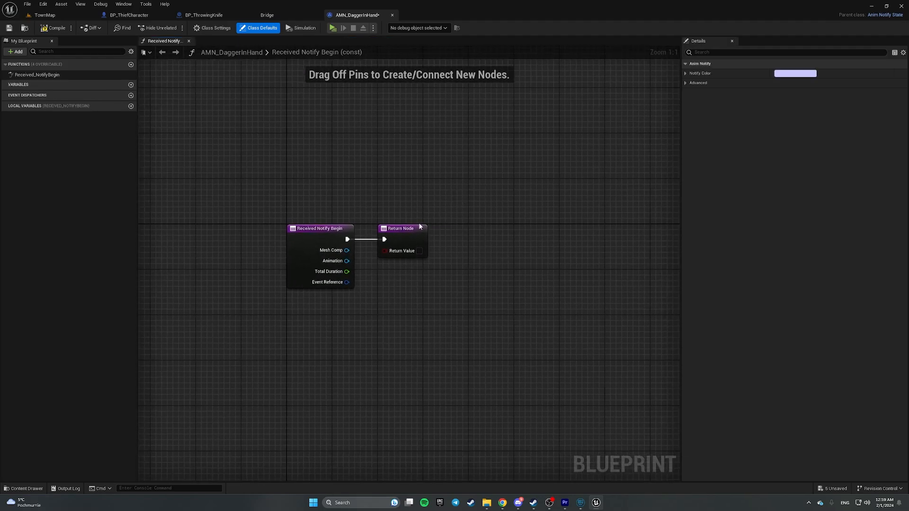
{"action": "left_click_drag", "start_coordinate": [410, 231], "coordinate": [661, 237]}
{"action": "right_click_drag", "start_coordinate": [661, 236], "coordinate": [465, 211]}
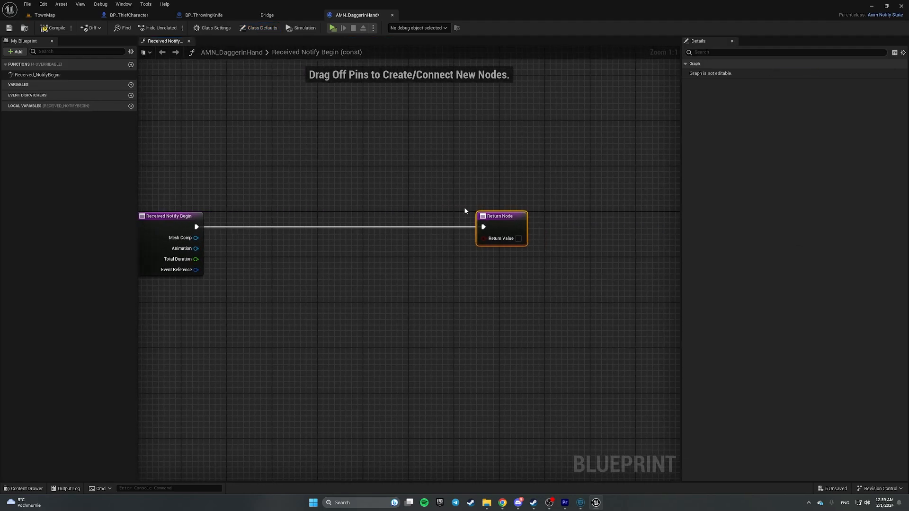
{"action": "left_click_drag", "start_coordinate": [495, 216], "coordinate": [592, 216]}
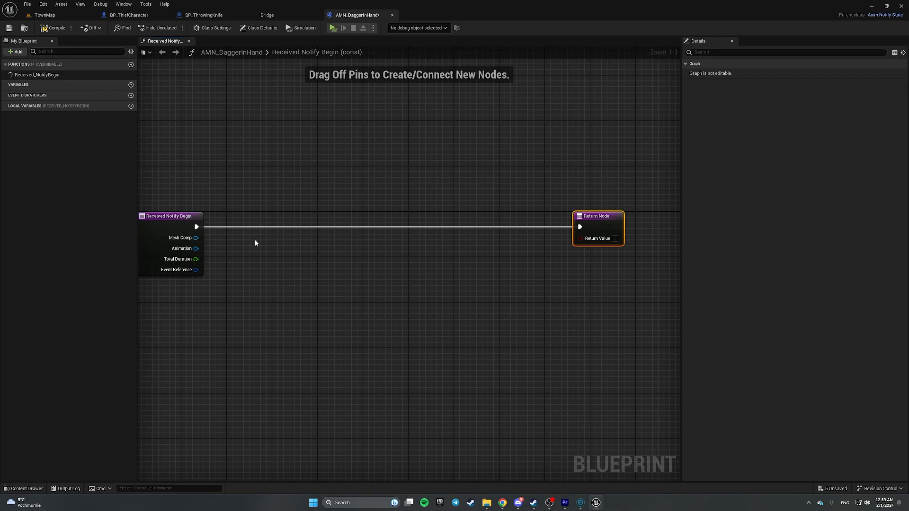
- Add Get Owner from Mesh Comp and a Cast To BP_ThiefCharacter on the notify's exec line
{"action": "left_click_drag", "start_coordinate": [196, 237], "coordinate": [262, 263]}
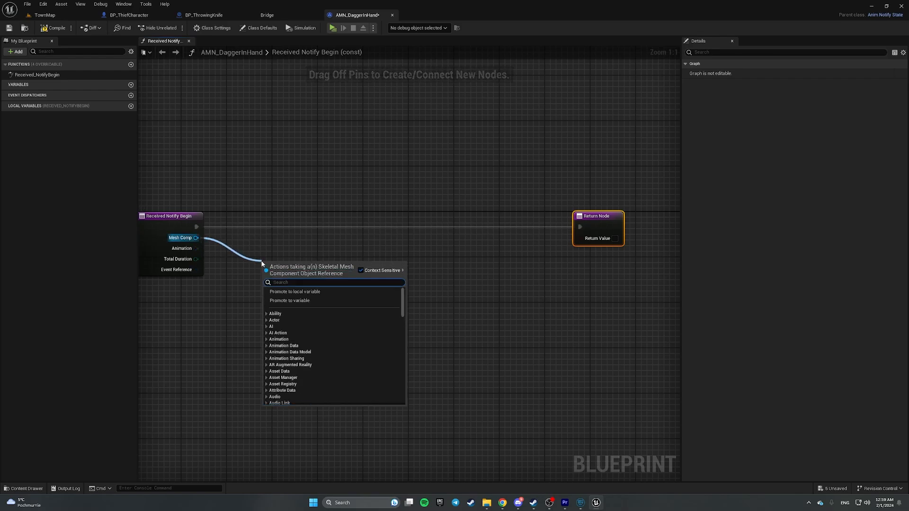
{"action": "type", "text": "get owner"}
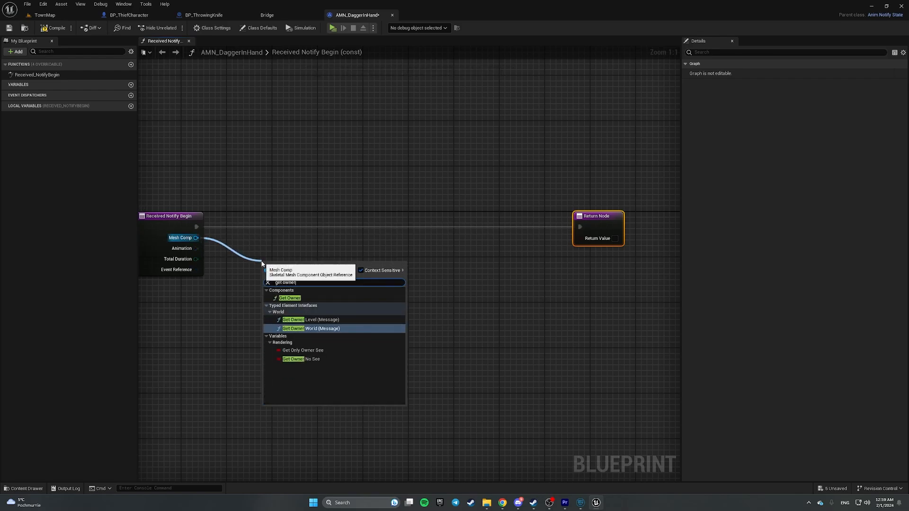
{"action": "left_click", "coordinate": [290, 298]}
{"action": "left_click_drag", "start_coordinate": [322, 289], "coordinate": [360, 289]}
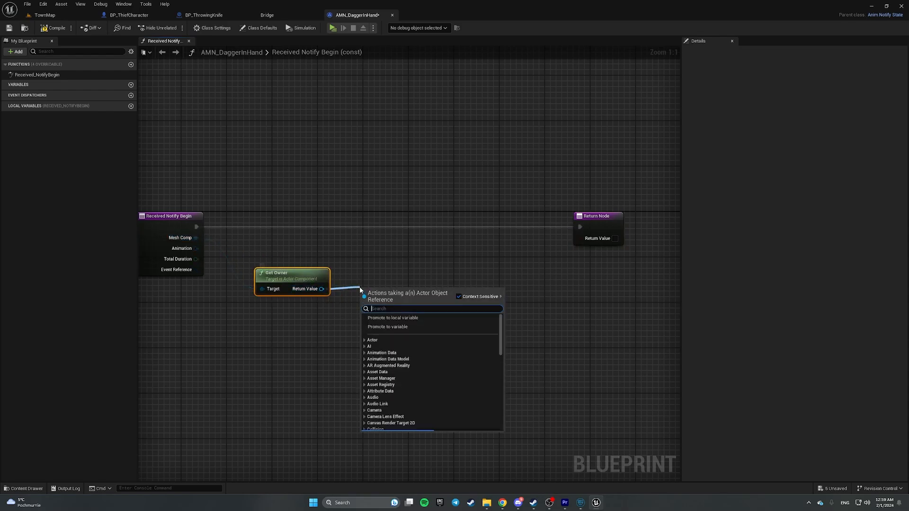
{"action": "type", "text": "cast BP"}
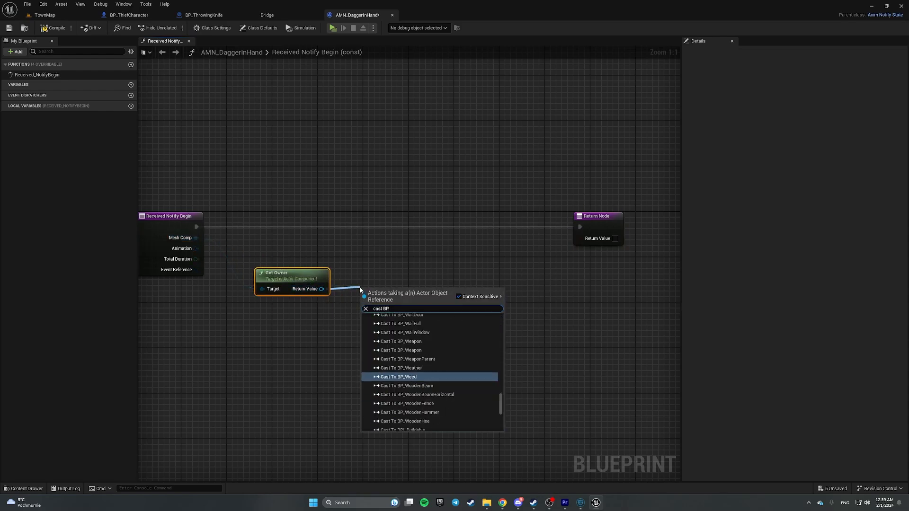
{"action": "type", "text": "_Thief"}
{"action": "key", "text": "Return"}
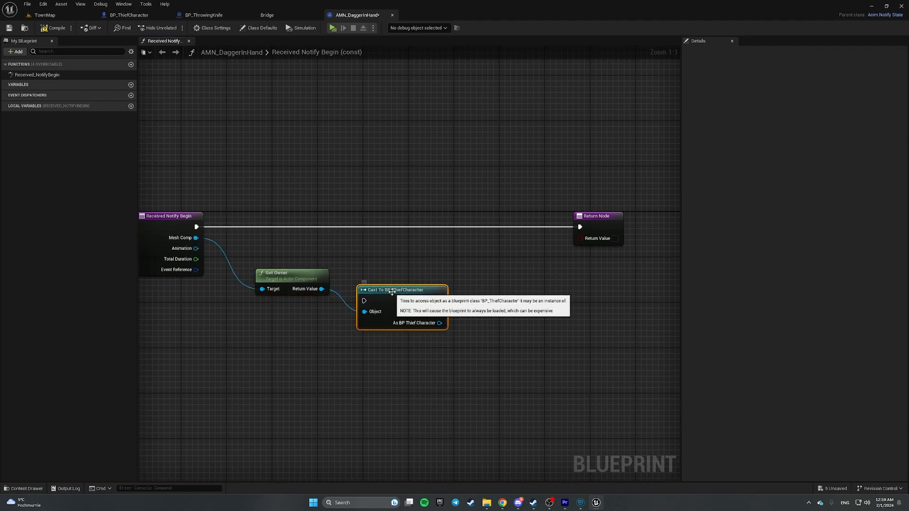
{"action": "left_click_drag", "start_coordinate": [392, 291], "coordinate": [382, 220]}
{"action": "left_click_drag", "start_coordinate": [195, 226], "coordinate": [357, 229]}
- Move the Return Node further right and select the Cast To BP_ThiefCharacter node
{"action": "right_click_drag", "start_coordinate": [516, 278], "coordinate": [397, 270]}
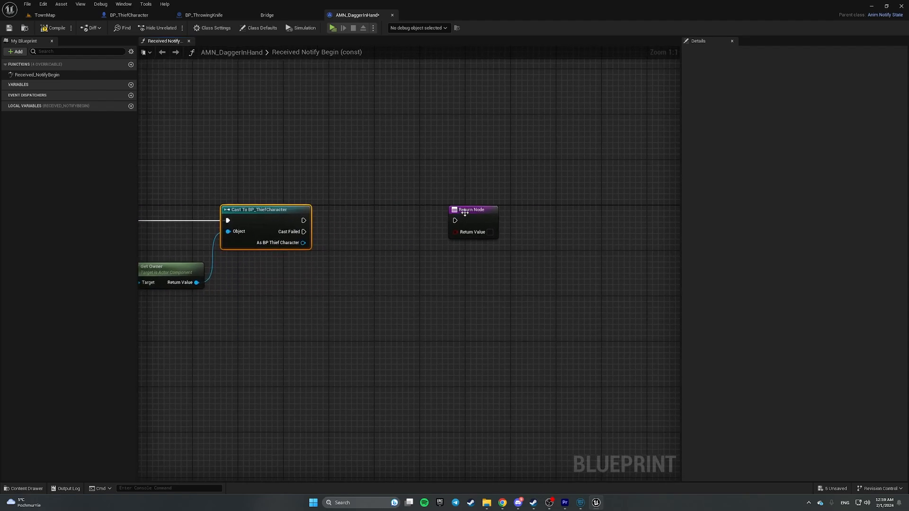
{"action": "left_click_drag", "start_coordinate": [453, 209], "coordinate": [587, 209]}
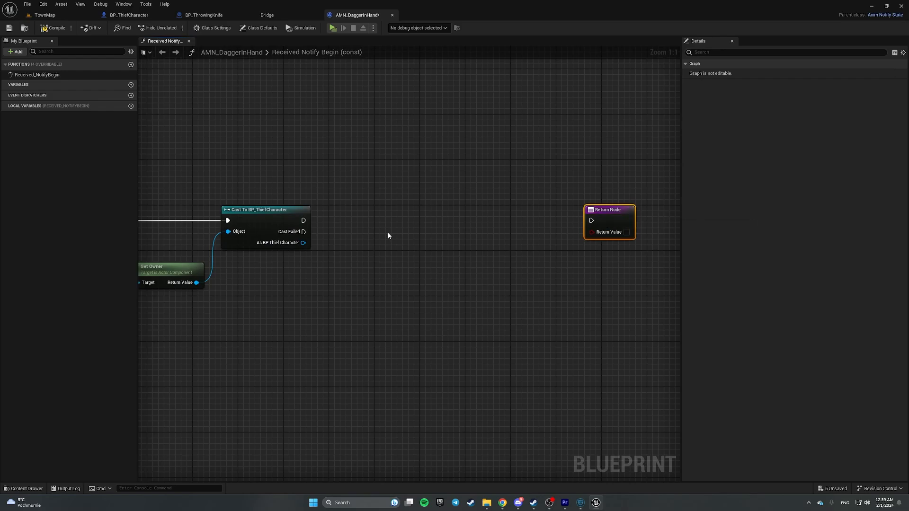
{"action": "left_click_drag", "start_coordinate": [266, 163], "coordinate": [284, 239]}
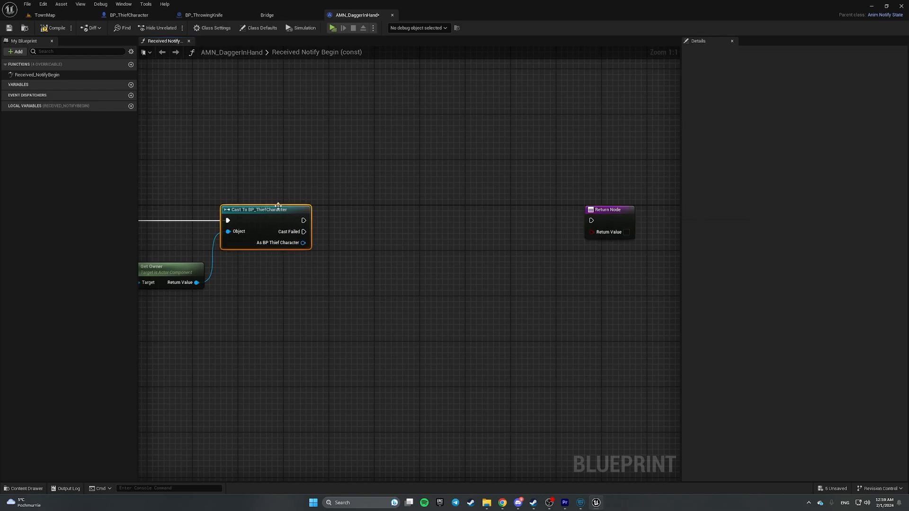
{"action": "right_click_drag", "start_coordinate": [274, 203], "coordinate": [318, 213]}
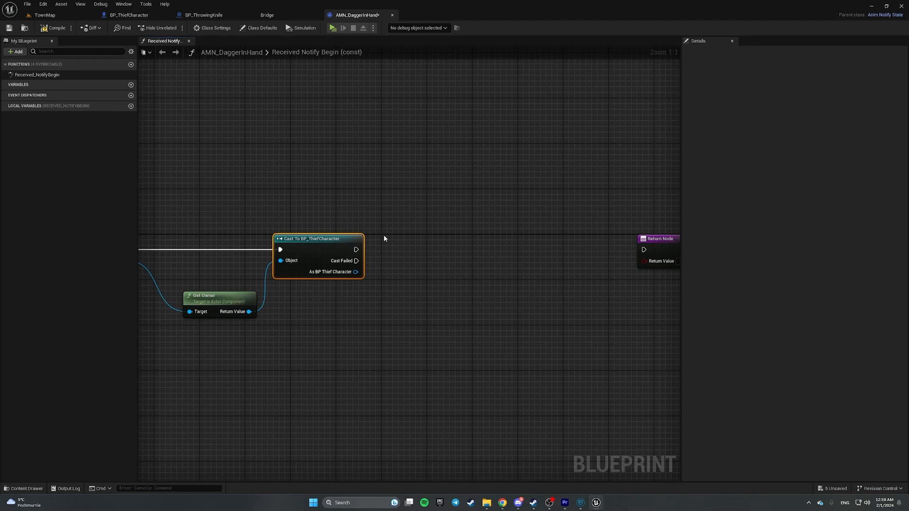
{"action": "left_click_drag", "start_coordinate": [317, 160], "coordinate": [401, 340]}
{"action": "left_click_drag", "start_coordinate": [286, 172], "coordinate": [422, 364]}
{"action": "left_click_drag", "start_coordinate": [316, 154], "coordinate": [402, 310]}
{"action": "left_click", "coordinate": [127, 15]}
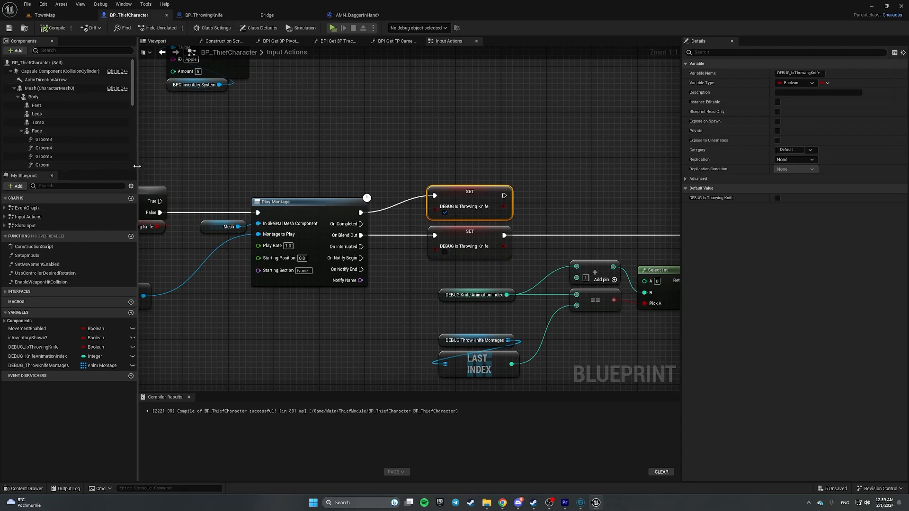
- Resize the side panels to enlarge the Input Actions graph and expose empty space
{"action": "left_click_drag", "start_coordinate": [140, 164], "coordinate": [234, 167]}
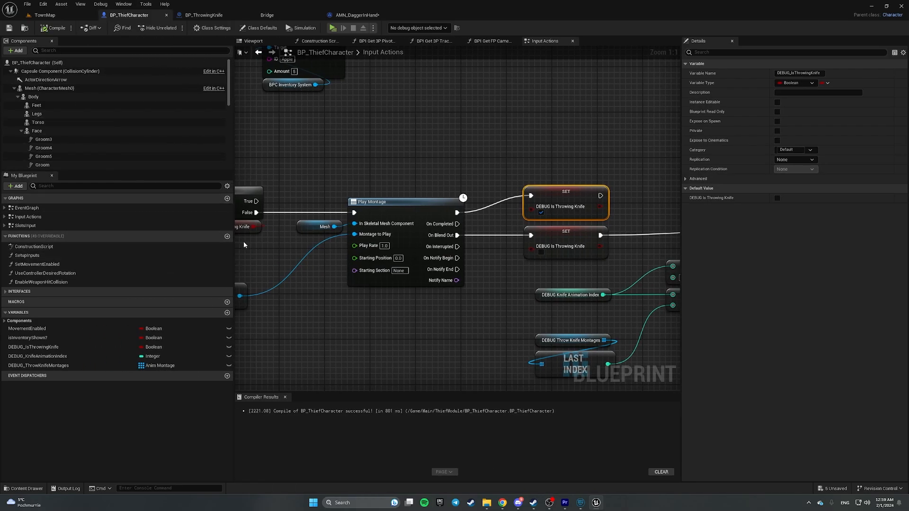
{"action": "scroll", "coordinate": [403, 282], "scroll_direction": "down", "scroll_amount": 6}
{"action": "scroll", "coordinate": [402, 282], "scroll_direction": "up", "scroll_amount": 7}
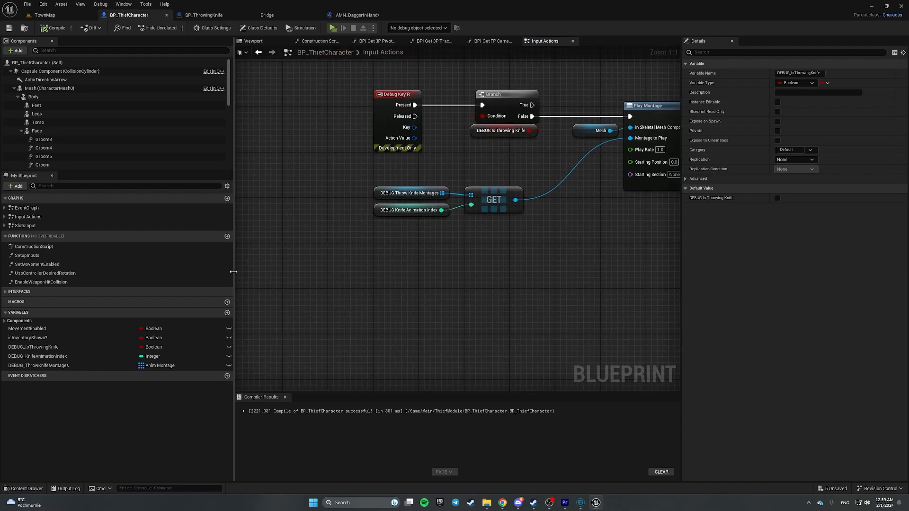
{"action": "left_click_drag", "start_coordinate": [234, 272], "coordinate": [72, 272]}
{"action": "right_click_drag", "start_coordinate": [328, 273], "coordinate": [411, 169]}
- Create a Custom Event node named DEBUG_AttachThrowingKnife in the empty graph area
{"action": "right_click", "coordinate": [314, 217]}
{"action": "type", "text": "custom event"}
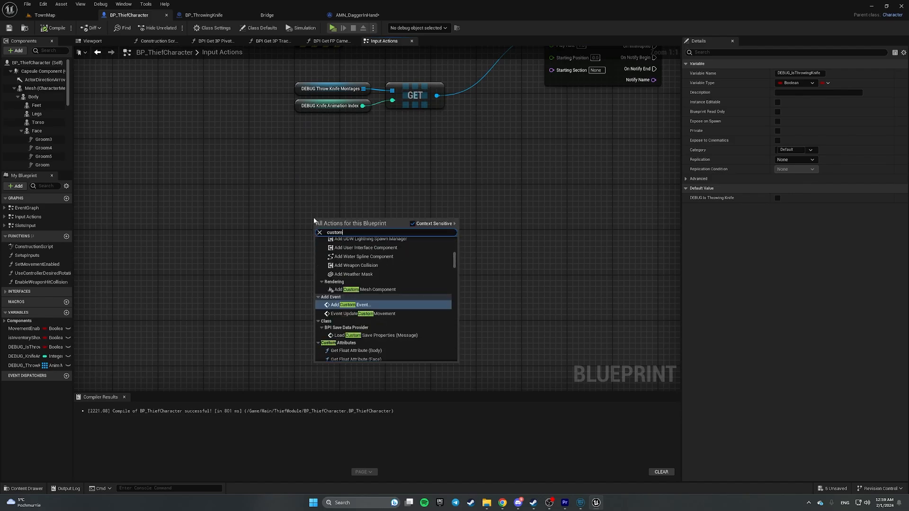
{"action": "key", "text": "Return"}
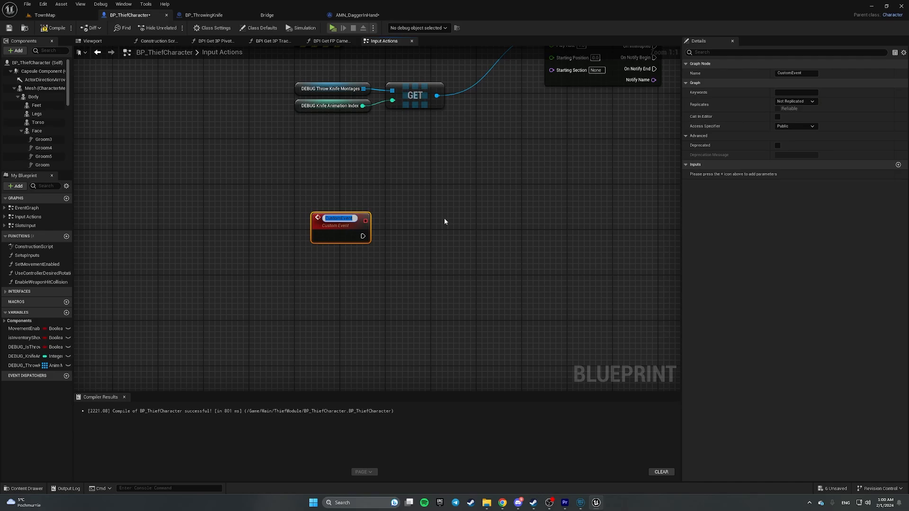
{"action": "type", "text": "DEBUG_Att"}
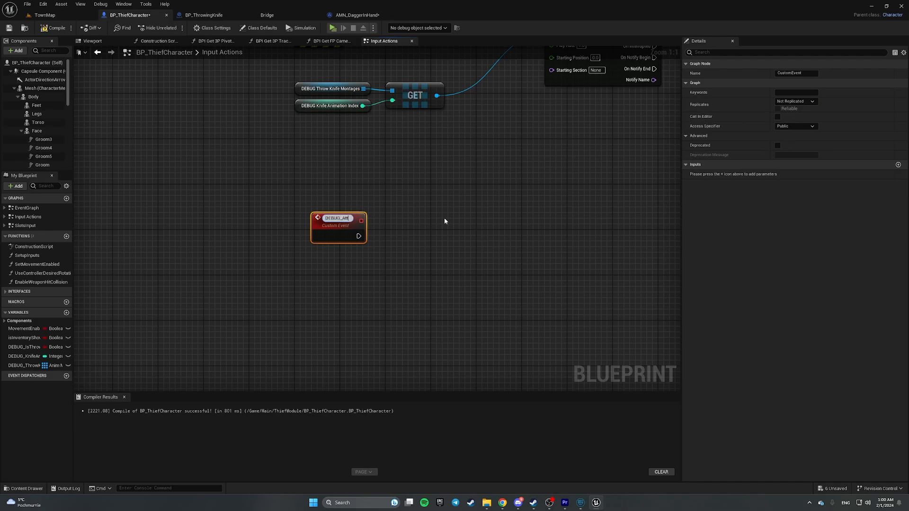
{"action": "type", "text": "achThrowi"}
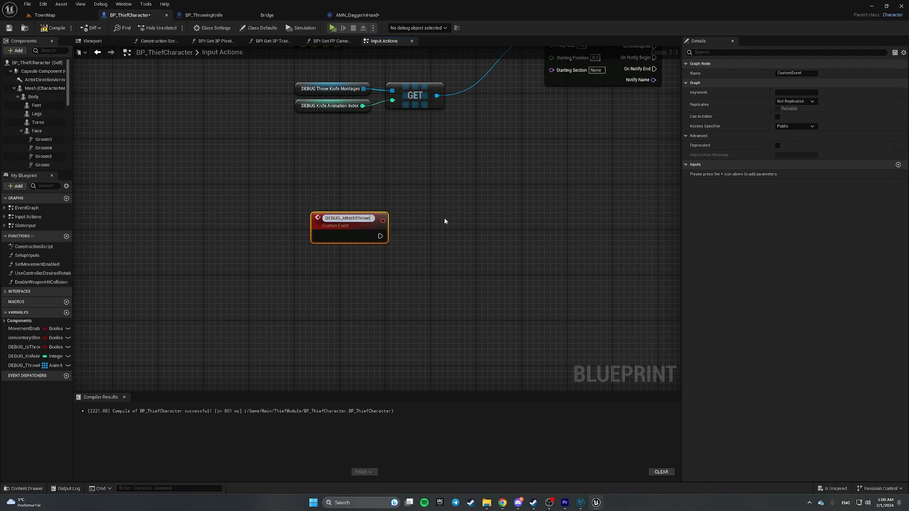
{"action": "type", "text": "ngKnife"}
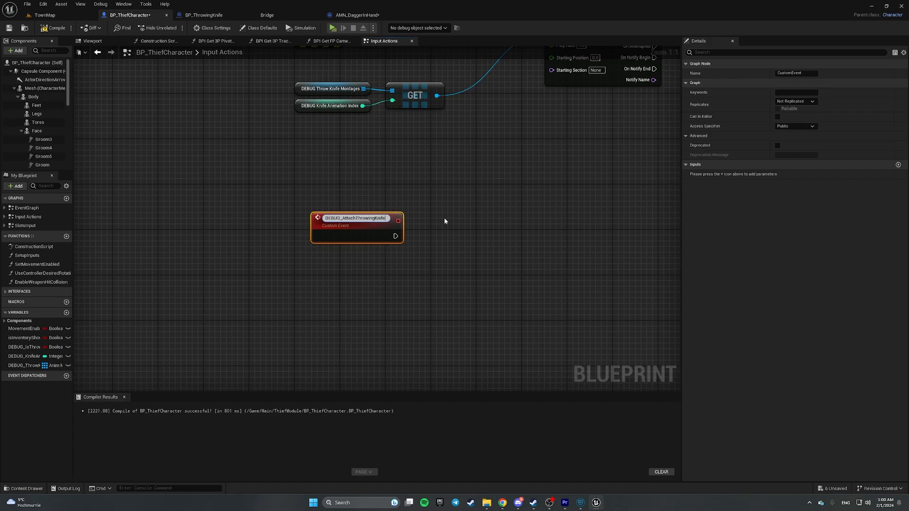
{"action": "key", "text": "Return"}
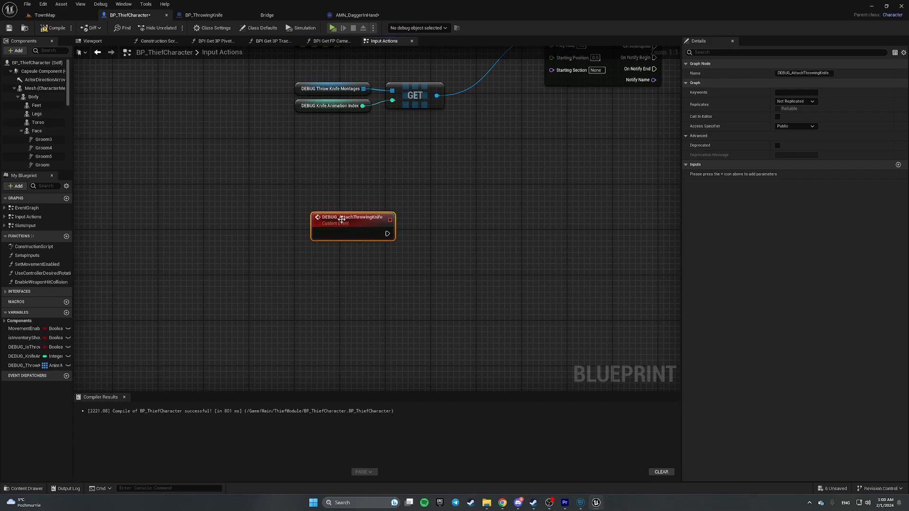
{"action": "left_click_drag", "start_coordinate": [343, 221], "coordinate": [326, 209]}
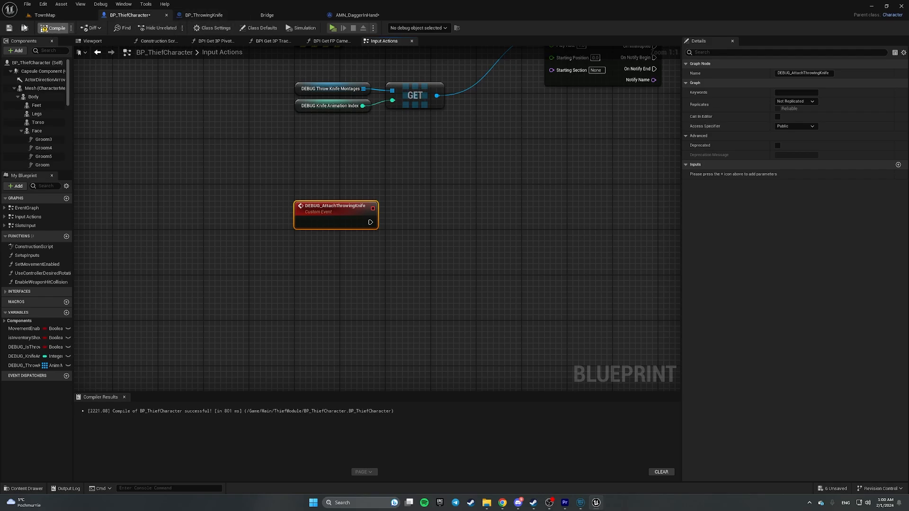
- Call DEBUG Attach Throwing Knife after the successful cast, feeding a Return Node returning true
{"action": "left_click", "coordinate": [349, 16]}
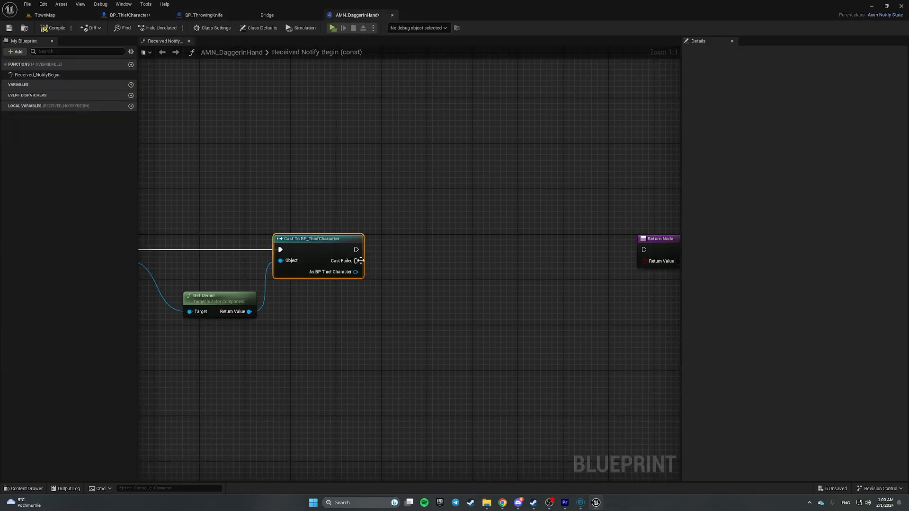
{"action": "right_click_drag", "start_coordinate": [382, 309], "coordinate": [475, 295]}
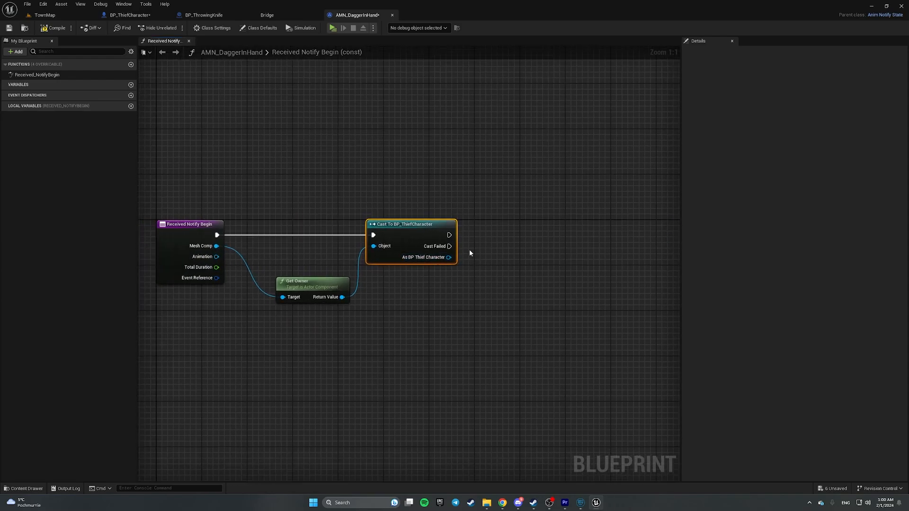
{"action": "left_click_drag", "start_coordinate": [448, 256], "coordinate": [523, 259]}
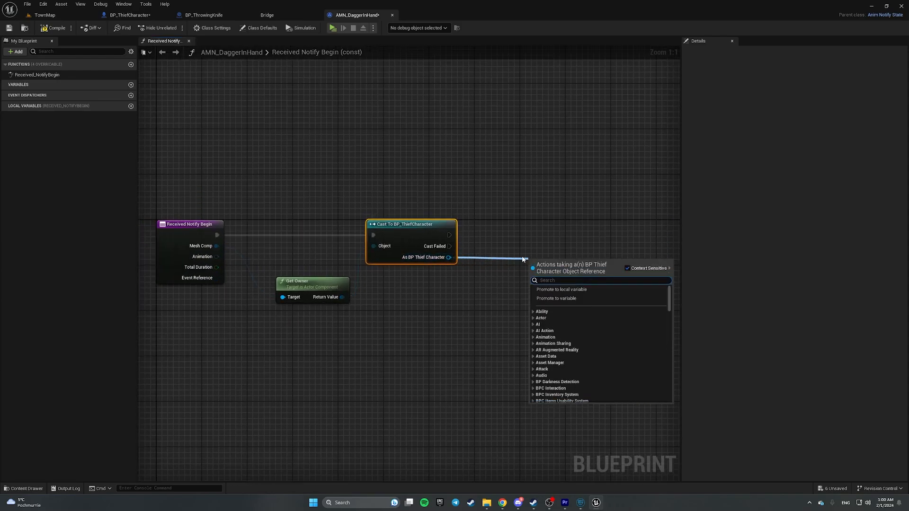
{"action": "type", "text": "attach"}
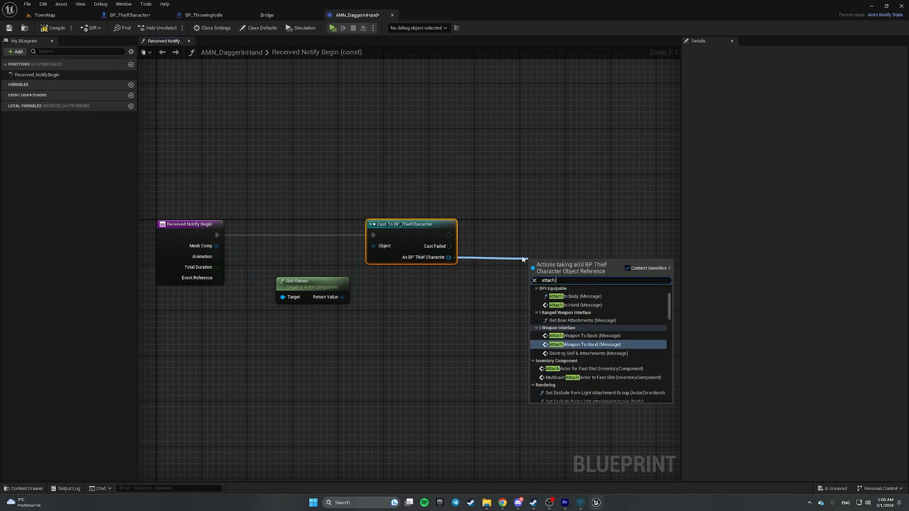
{"action": "type", "text": " thro"}
{"action": "key", "text": "Return"}
{"action": "left_click_drag", "start_coordinate": [556, 271], "coordinate": [538, 236]}
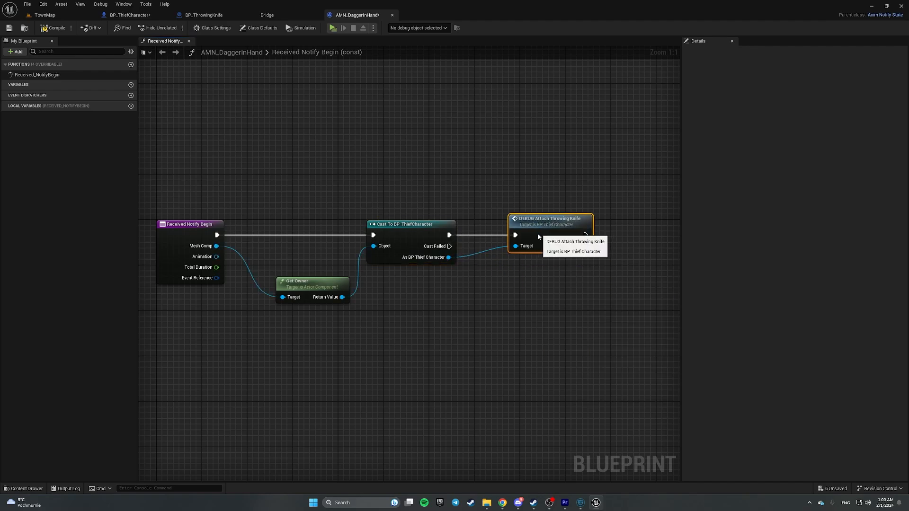
{"action": "right_click_drag", "start_coordinate": [597, 188], "coordinate": [330, 188]}
{"action": "left_click_drag", "start_coordinate": [319, 233], "coordinate": [439, 250]}
{"action": "left_click", "coordinate": [440, 245]}
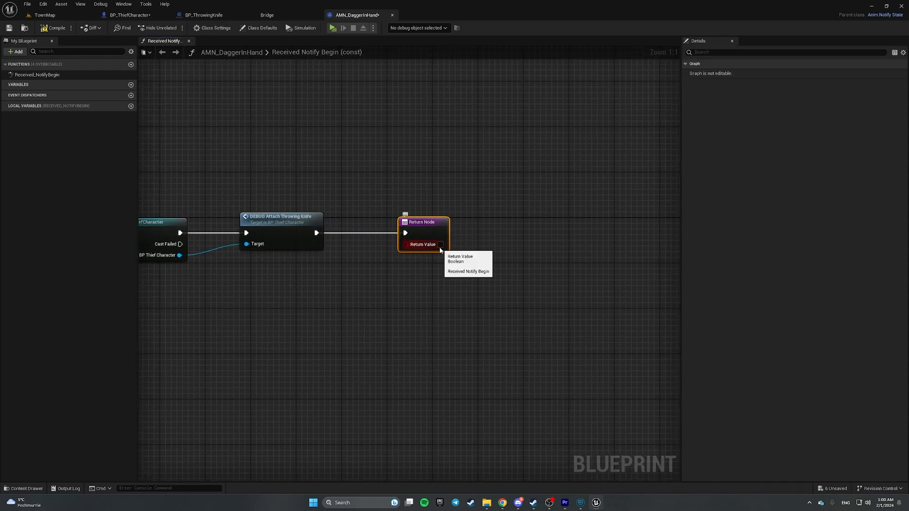
- Route Cast Failed to a second Return Node that returns false
{"action": "right_click_drag", "start_coordinate": [401, 323], "coordinate": [504, 281]}
{"action": "left_click", "coordinate": [546, 226]}
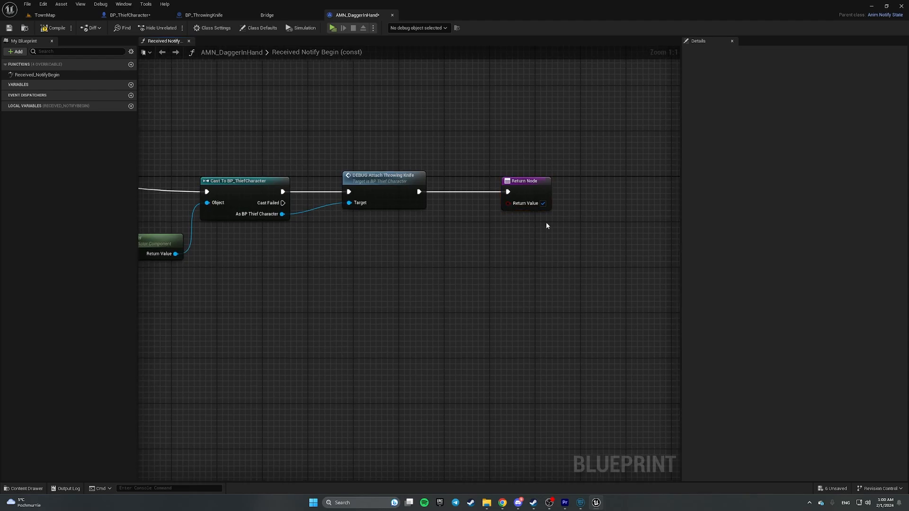
{"action": "right_click_drag", "start_coordinate": [515, 162], "coordinate": [659, 165]}
{"action": "scroll", "coordinate": [659, 165], "scroll_direction": "down", "scroll_amount": 2}
{"action": "left_click_drag", "start_coordinate": [636, 173], "coordinate": [699, 253]}
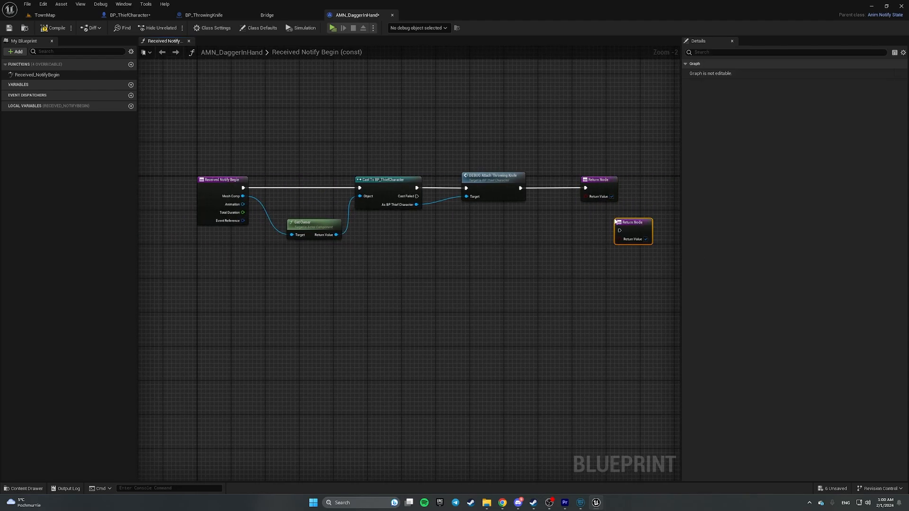
{"action": "left_click_drag", "start_coordinate": [615, 221], "coordinate": [516, 225]}
{"action": "left_click_drag", "start_coordinate": [417, 196], "coordinate": [492, 248]}
{"action": "left_click", "coordinate": [504, 264]}
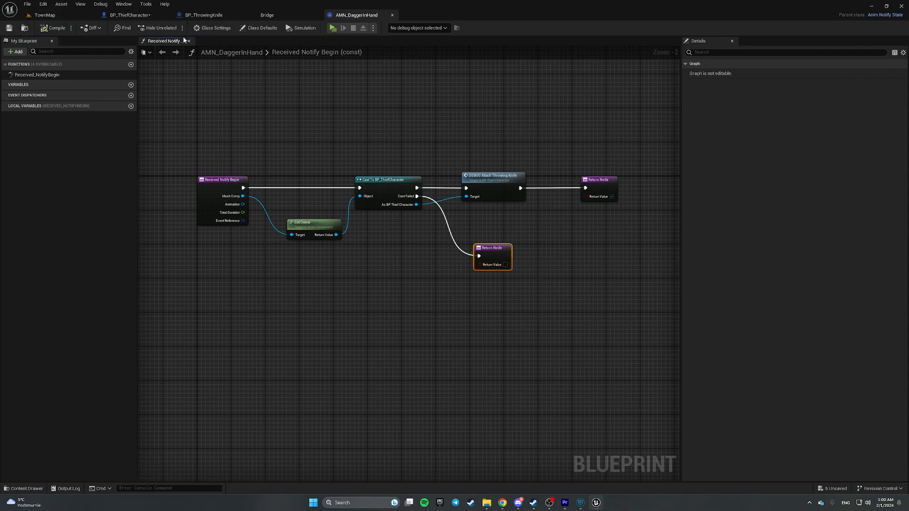
- Open SKM_Manny from BP_ThiefCharacter's Mesh component in the skeletal mesh editor
{"action": "left_click", "coordinate": [211, 15]}
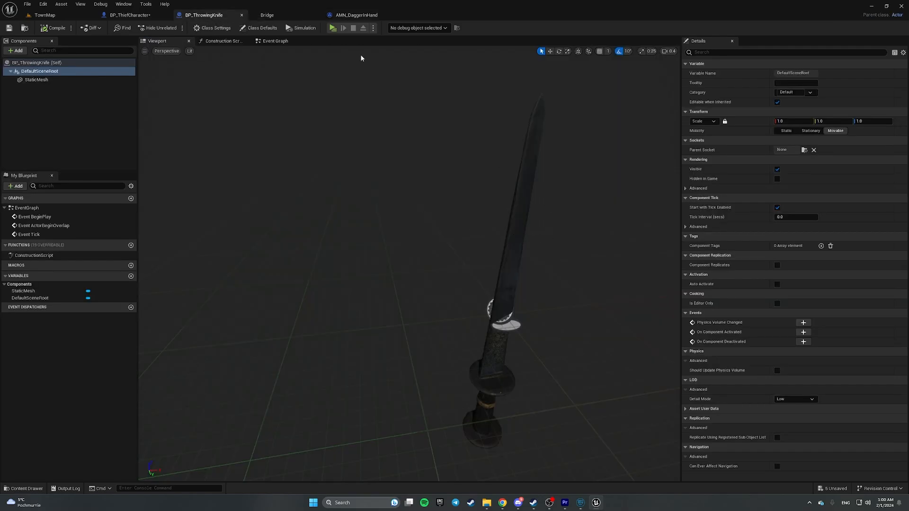
{"action": "left_click", "coordinate": [128, 15]}
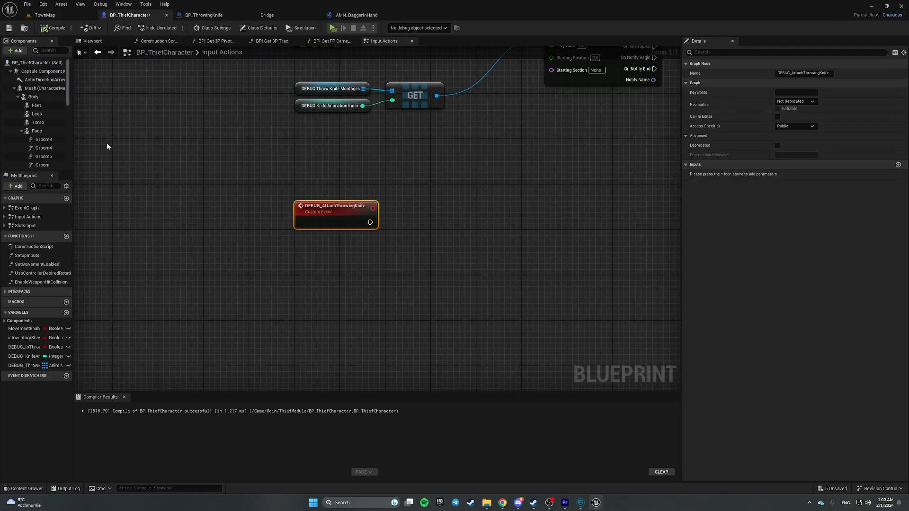
{"action": "left_click_drag", "start_coordinate": [73, 144], "coordinate": [169, 144]}
{"action": "left_click", "coordinate": [119, 89]}
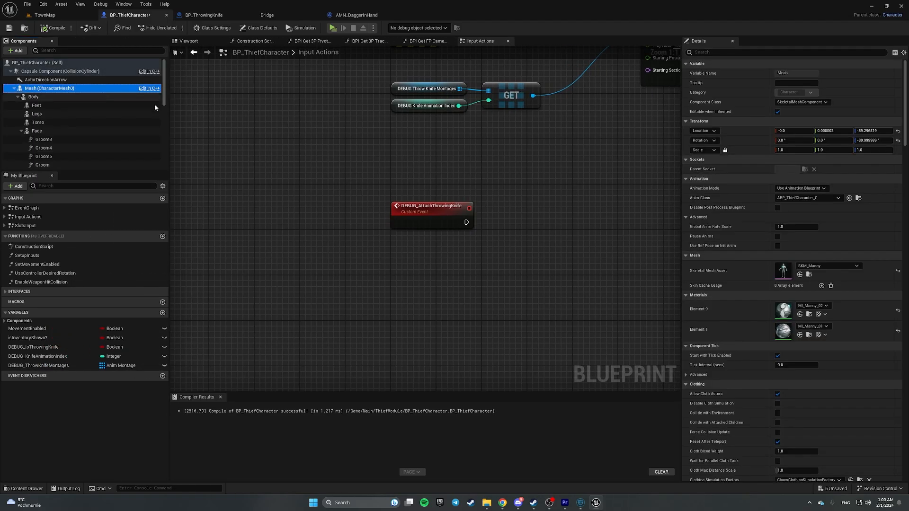
{"action": "left_click", "coordinate": [38, 80]}
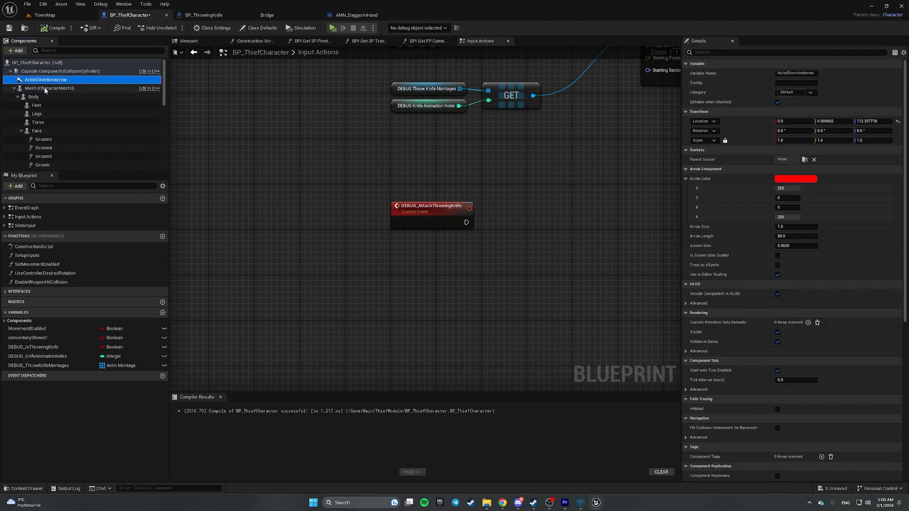
{"action": "left_click", "coordinate": [44, 88]}
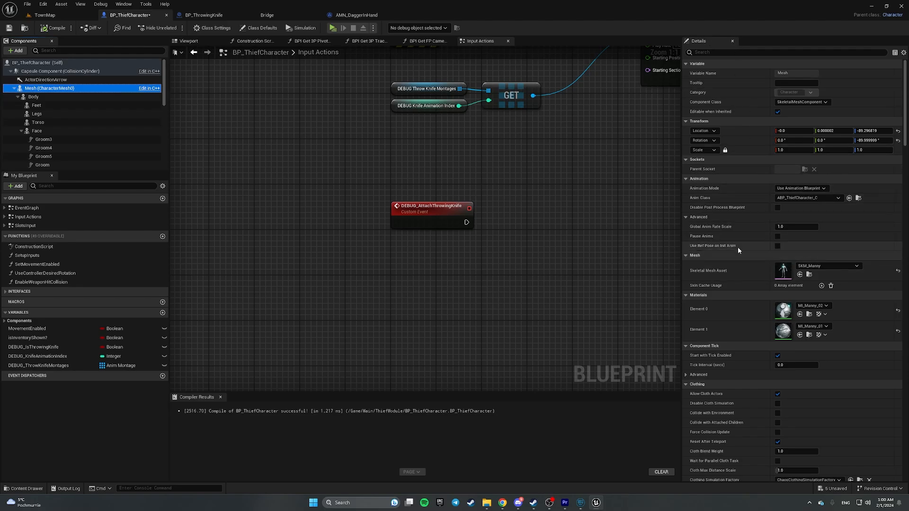
{"action": "double_click", "coordinate": [785, 271]}
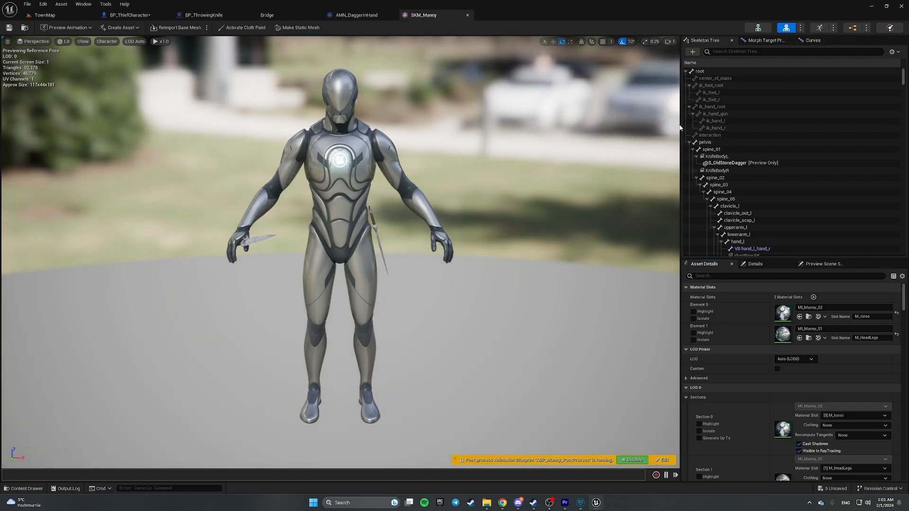
- Remove all preview assets attached to SKM_Manny's root bone
{"action": "left_click_drag", "start_coordinate": [680, 127], "coordinate": [626, 124]}
{"action": "right_click", "coordinate": [652, 72]}
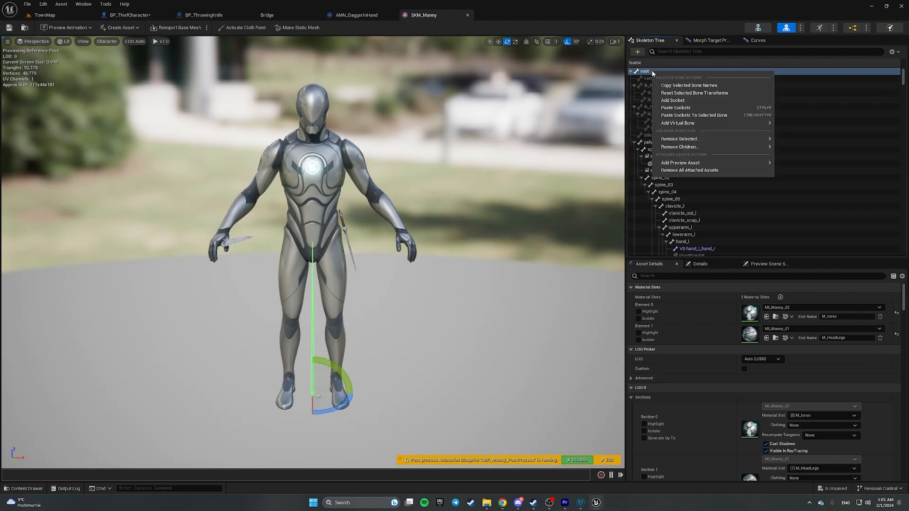
{"action": "left_click", "coordinate": [689, 170]}
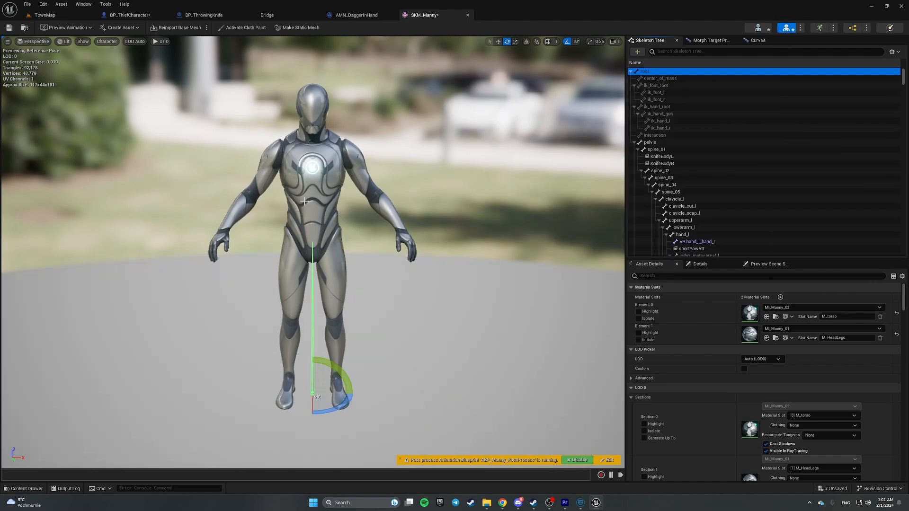
- Frame the mannequin's torso and select the hand_r bone in the Skeleton Tree
{"action": "key", "text": "a"}
{"action": "mouse_move", "coordinate": [304, 201]}
{"action": "right_mouse_down"}
{"action": "mouse_move", "coordinate": [378, 196]}
{"action": "mouse_move", "coordinate": [412, 180]}
{"action": "mouse_move", "coordinate": [410, 203]}
{"action": "mouse_move", "coordinate": [308, 212]}
{"action": "right_mouse_up"}
{"action": "key", "text": "w"}
{"action": "scroll", "coordinate": [304, 201], "scroll_direction": "down", "scroll_amount": 5}
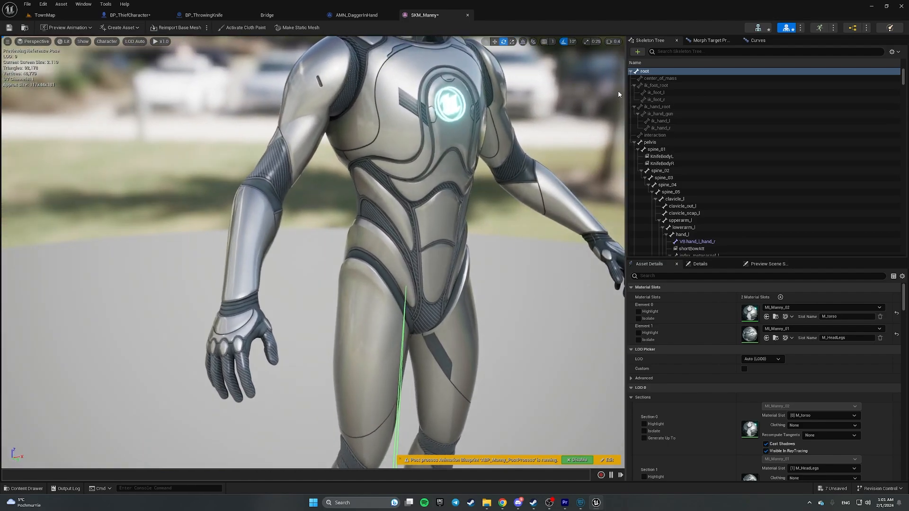
{"action": "right_click_drag", "start_coordinate": [312, 251], "coordinate": [389, 241]}
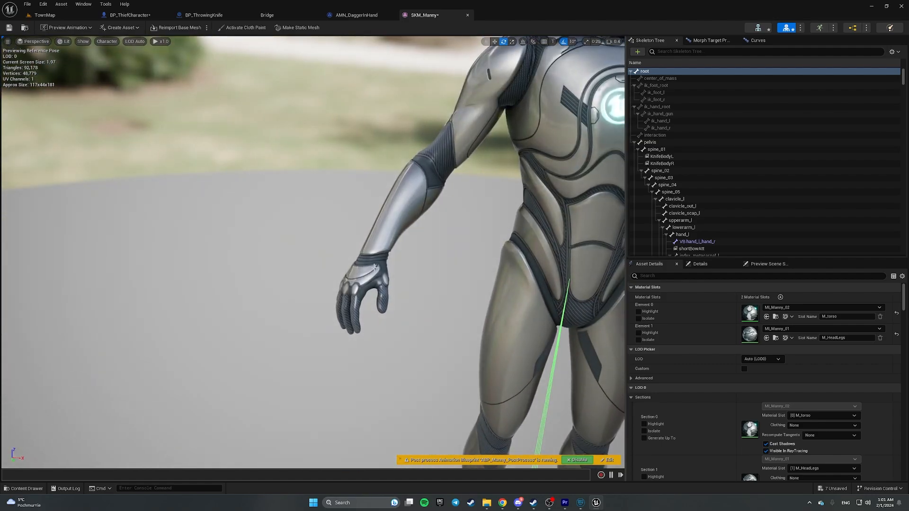
{"action": "left_click", "coordinate": [668, 236]}
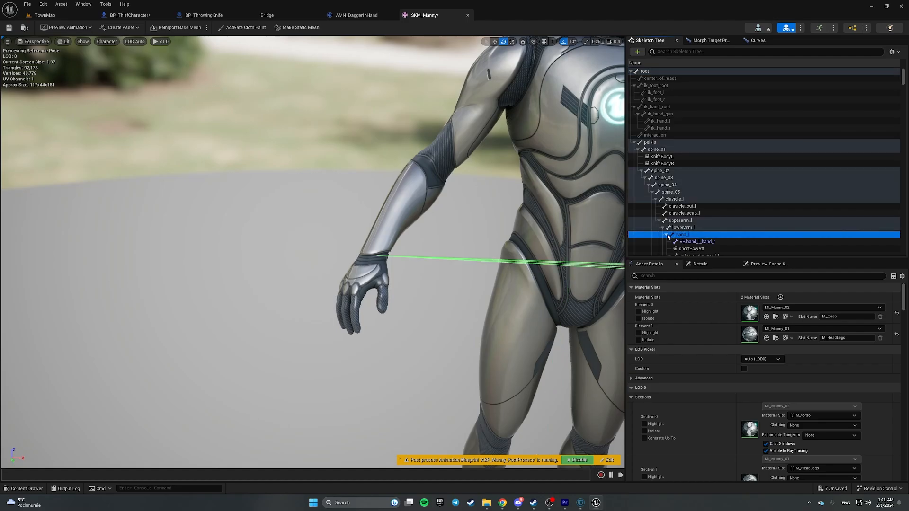
{"action": "scroll", "coordinate": [721, 235], "scroll_direction": "down", "scroll_amount": 1}
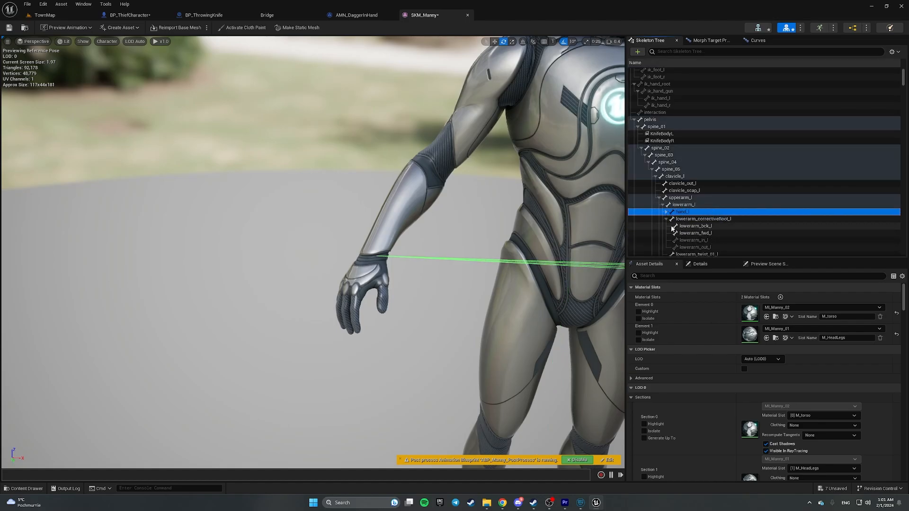
{"action": "left_click", "coordinate": [659, 198]}
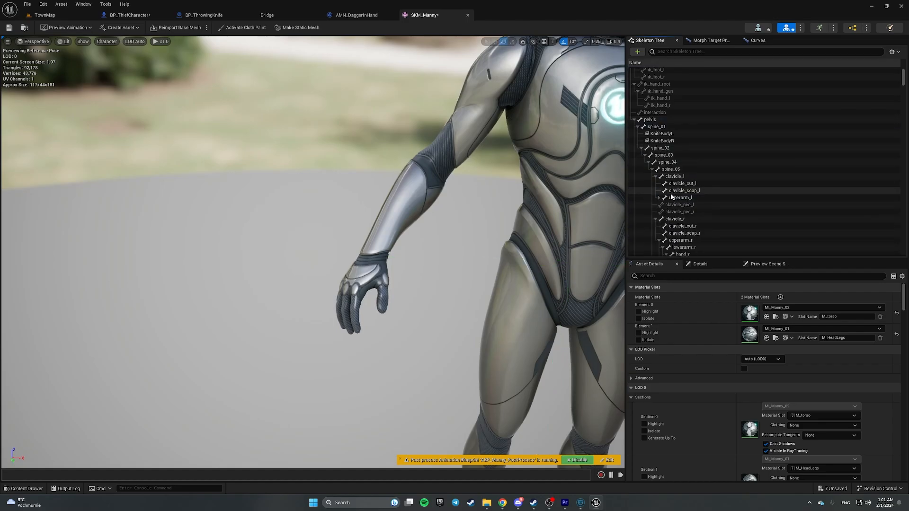
{"action": "scroll", "coordinate": [687, 193], "scroll_direction": "down", "scroll_amount": 2}
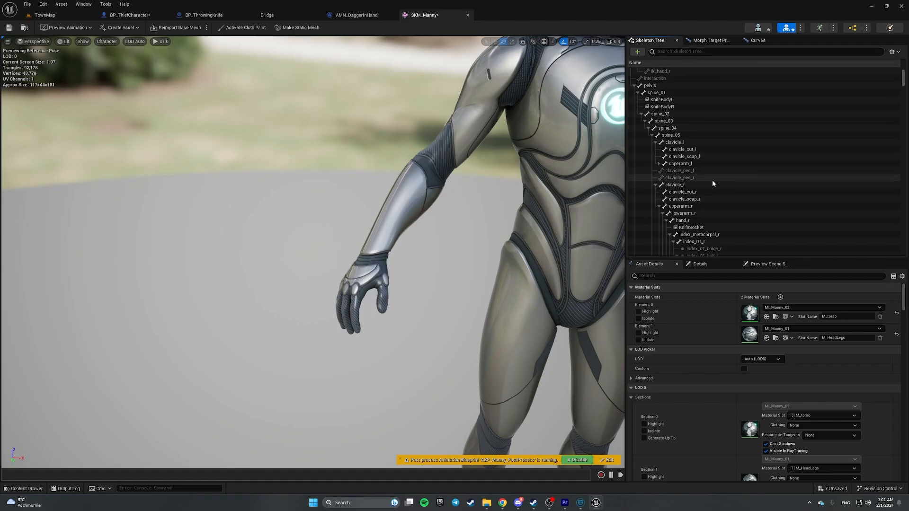
{"action": "left_click", "coordinate": [684, 222]}
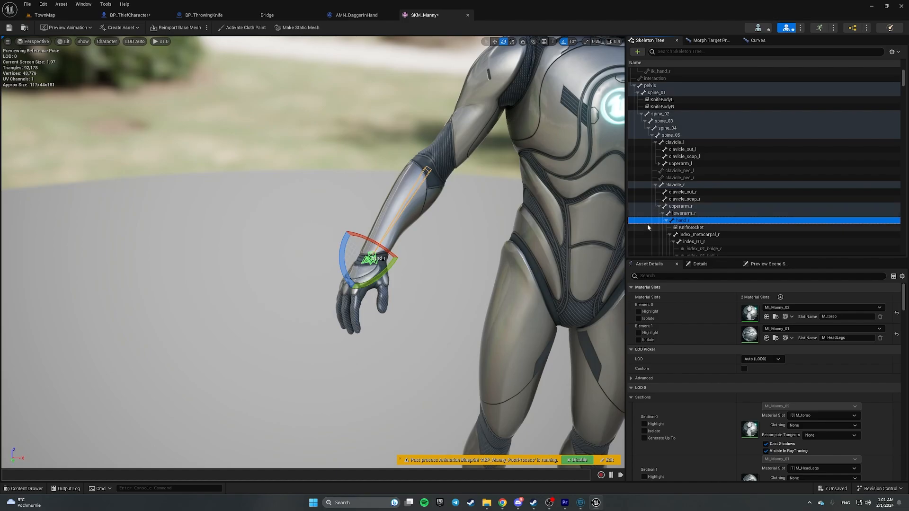
- Add a socket to hand_r and rename it ThrowingKnifeSocket
{"action": "right_click", "coordinate": [702, 225]}
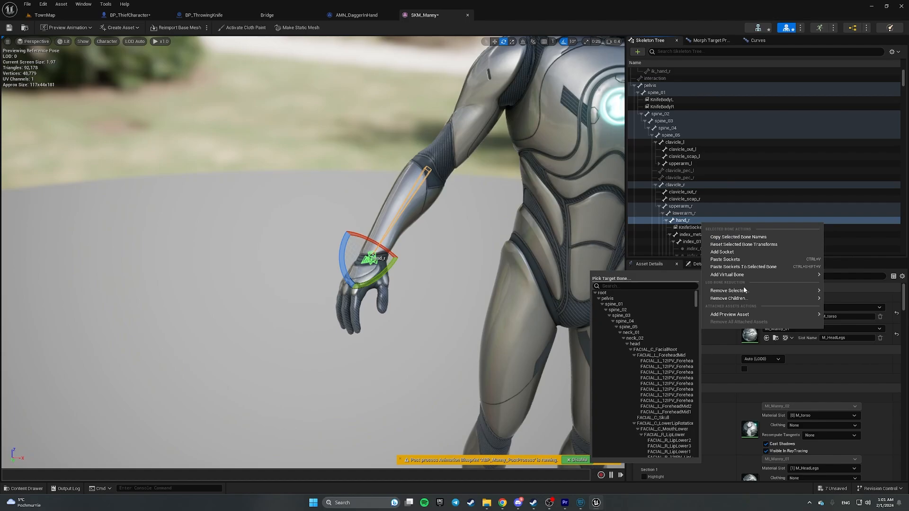
{"action": "left_click", "coordinate": [733, 252]}
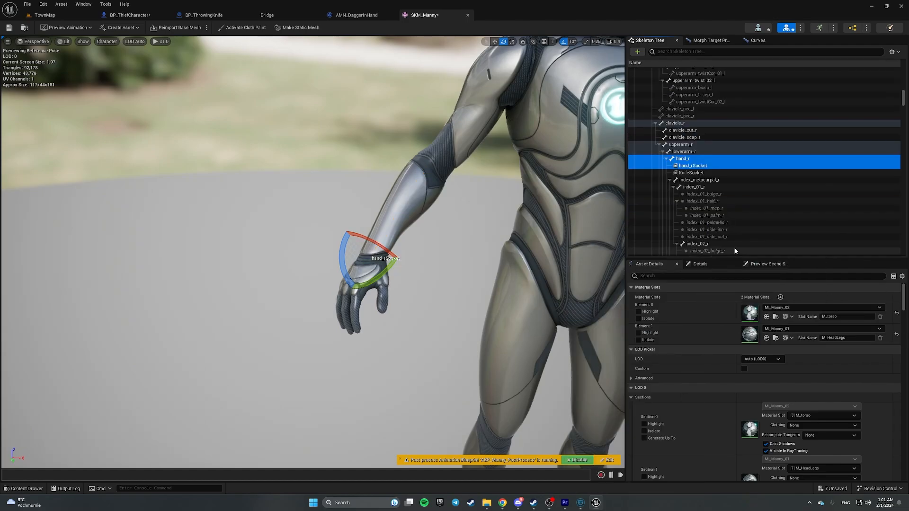
{"action": "left_click", "coordinate": [711, 166]}
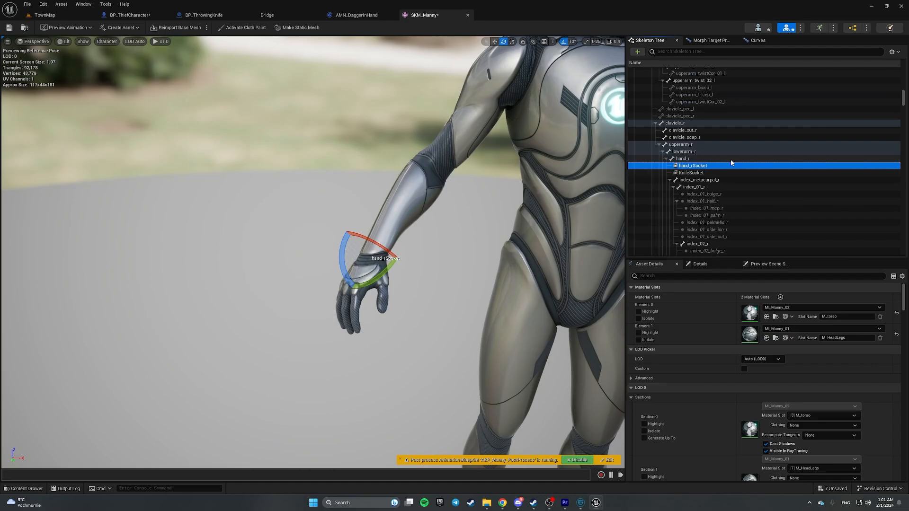
{"action": "key", "text": "F2"}
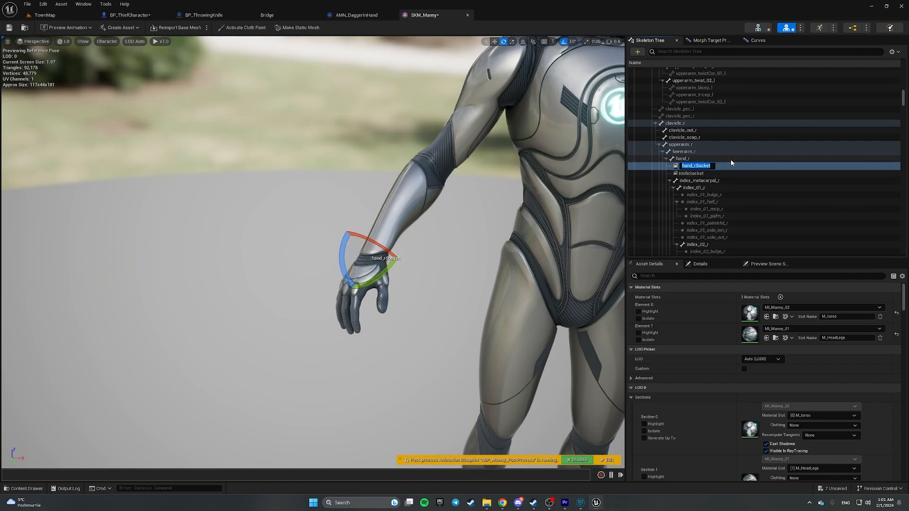
{"action": "type", "text": "ThrowingKnifeSocket"}
{"action": "key", "text": "ctrl+a"}
{"action": "key", "text": "Return"}
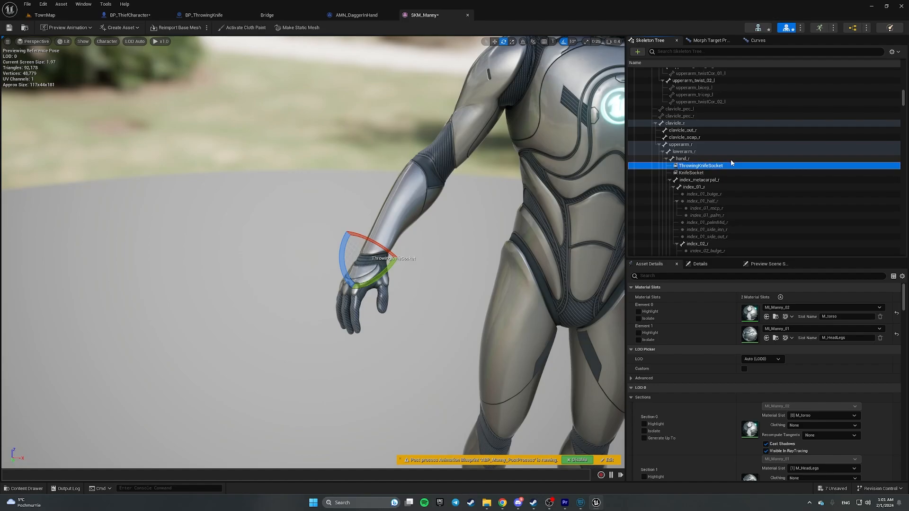
{"action": "right_click", "coordinate": [700, 166]}
{"action": "mouse_move", "coordinate": [753, 252]}
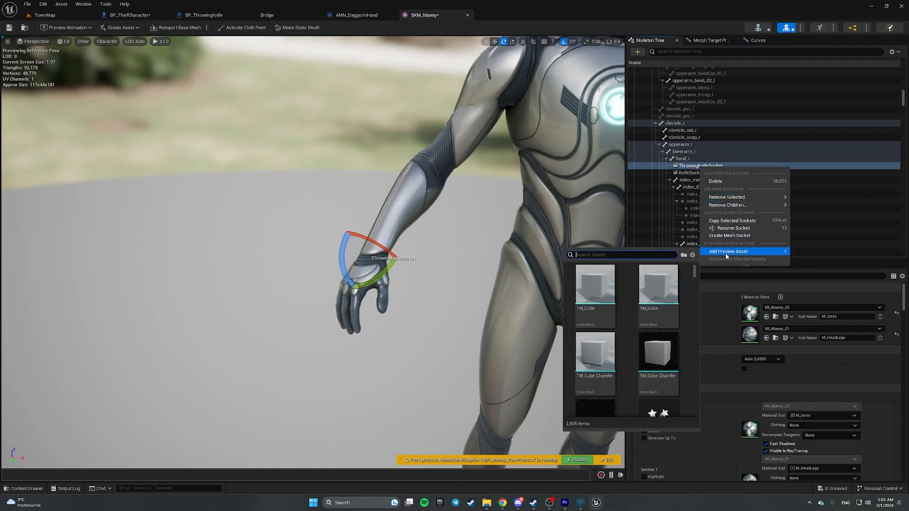
- Preview S_ThrowingKnife_Test on ThrowingKnifeSocket and frame the hand up close
{"action": "left_click", "coordinate": [622, 254]}
{"action": "type", "text": "Throwing"}
{"action": "left_click", "coordinate": [597, 289]}
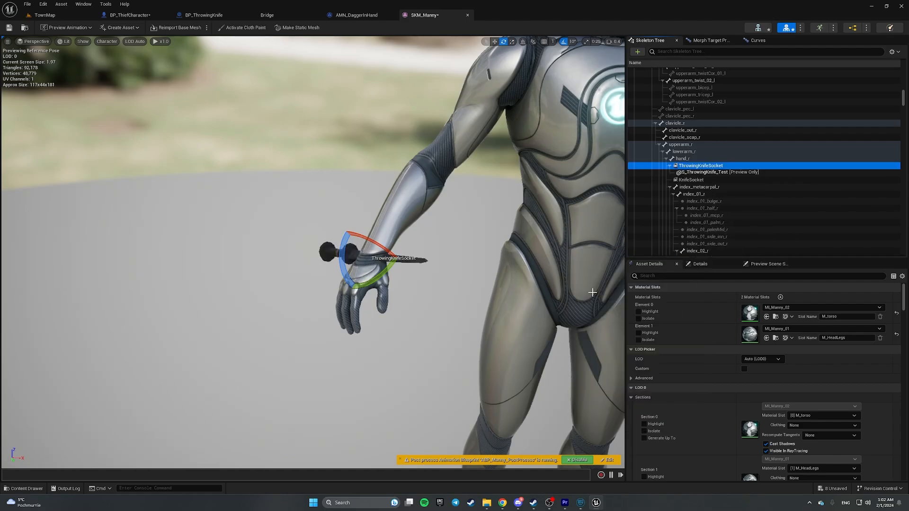
{"action": "right_click_drag", "start_coordinate": [500, 256], "coordinate": [387, 235]}
{"action": "key", "text": "a"}
{"action": "key", "text": "w"}
{"action": "scroll", "coordinate": [578, 231], "scroll_direction": "down", "scroll_amount": 3}
{"action": "key", "text": "s"}
{"action": "scroll", "coordinate": [559, 247], "scroll_direction": "up", "scroll_amount": 2}
{"action": "key", "text": "d"}
- Reposition ThrowingKnifeSocket on the hand with the gizmo and save SKM_Manny
{"action": "key", "text": "r"}
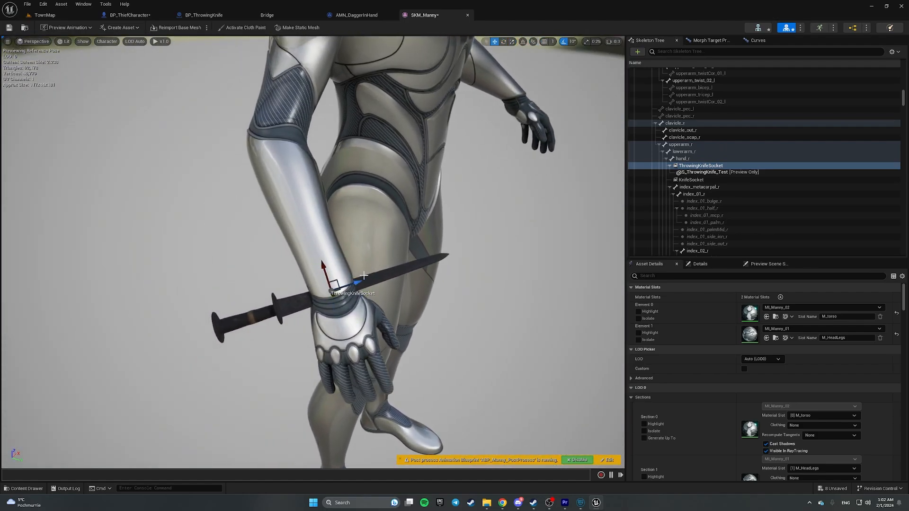
{"action": "left_click_drag", "start_coordinate": [335, 283], "coordinate": [447, 310]}
{"action": "key", "text": "w"}
{"action": "right_click_drag", "start_coordinate": [463, 278], "coordinate": [407, 225]}
{"action": "key", "text": "d"}
{"action": "key", "text": "a"}
{"action": "key", "text": "s"}
{"action": "left_click_drag", "start_coordinate": [401, 220], "coordinate": [386, 213]}
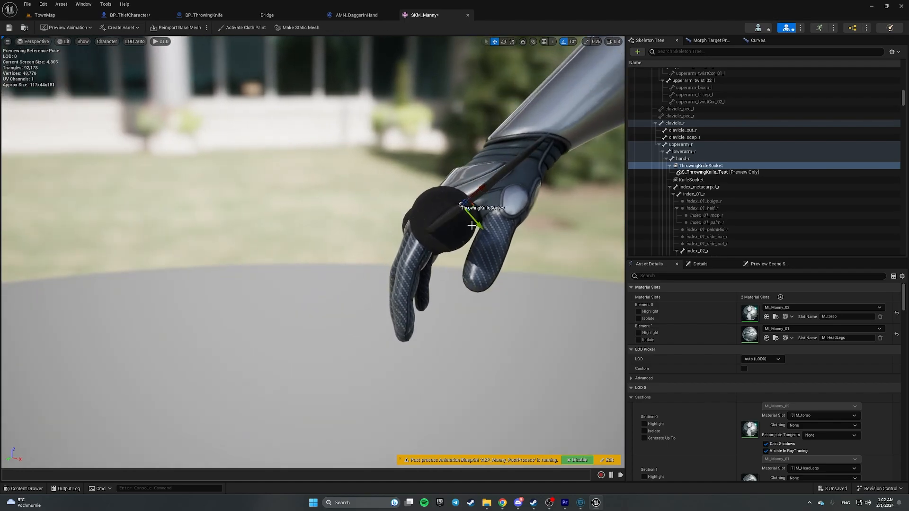
{"action": "left_click_drag", "start_coordinate": [472, 226], "coordinate": [500, 250]}
{"action": "scroll", "coordinate": [206, 263], "scroll_direction": "up", "scroll_amount": 5}
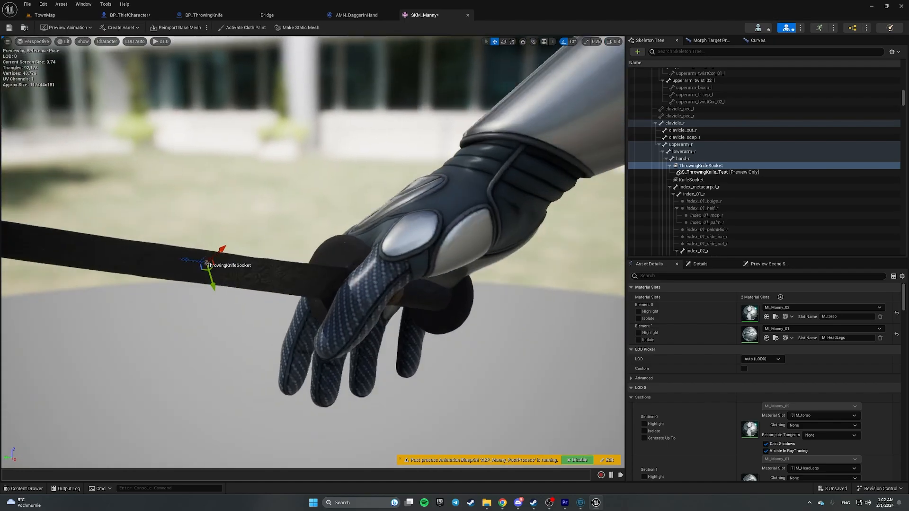
{"action": "right_click_drag", "start_coordinate": [207, 263], "coordinate": [360, 374]}
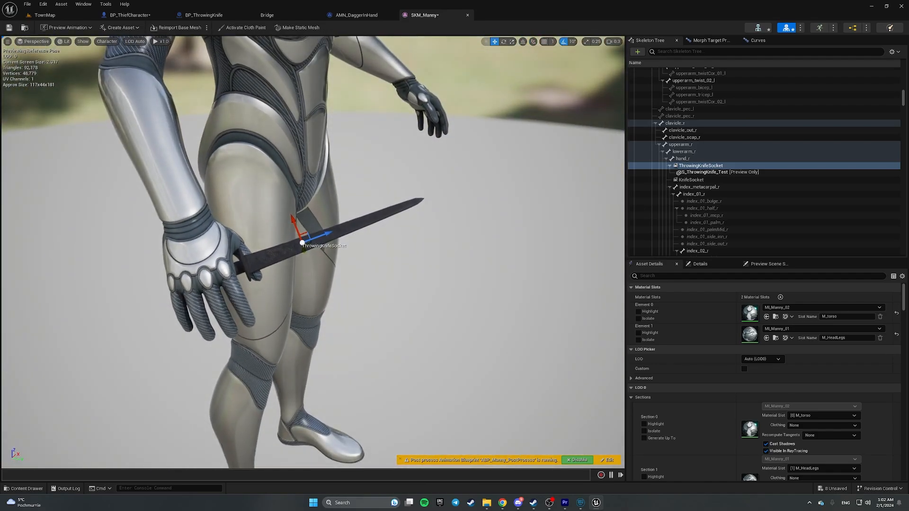
{"action": "right_click_drag", "start_coordinate": [408, 203], "coordinate": [409, 212]}
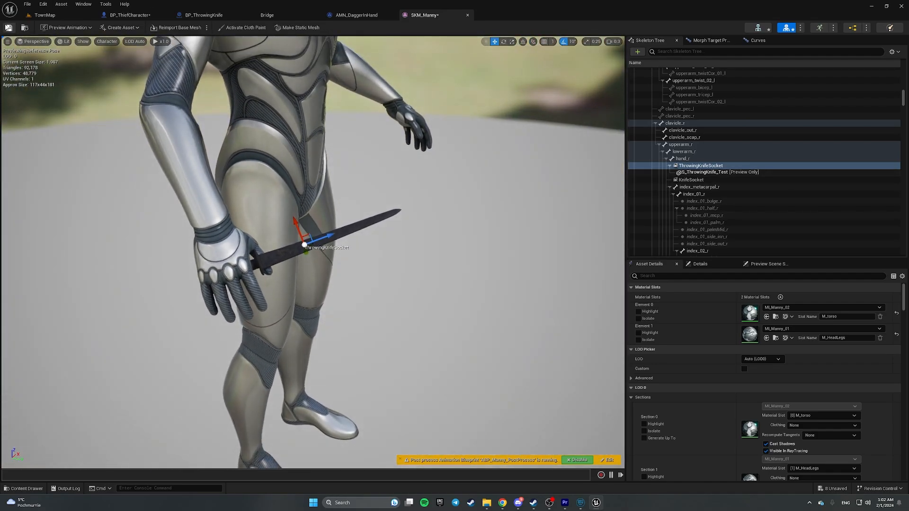
{"action": "left_click", "coordinate": [8, 28]}
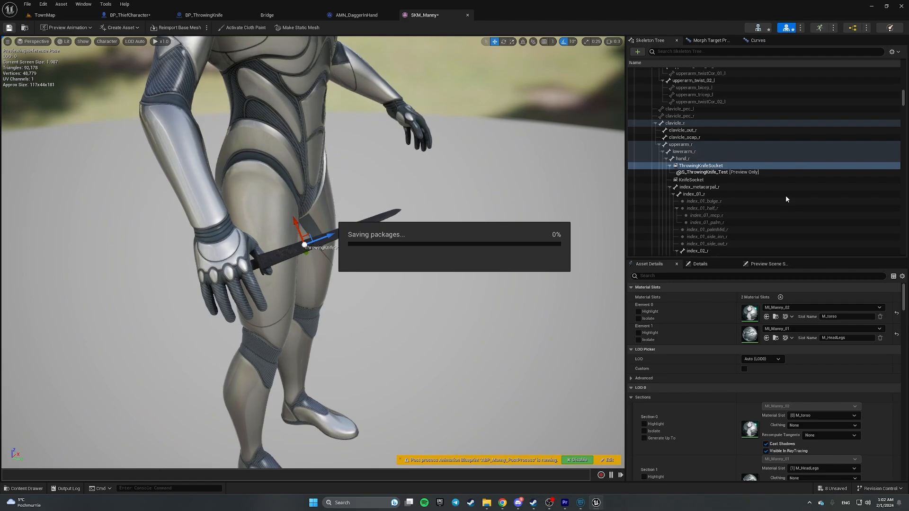
- Remove the preview knife from ThrowingKnifeSocket and save SKM_Manny again
{"action": "right_click", "coordinate": [700, 168]}
{"action": "left_click", "coordinate": [693, 168]}
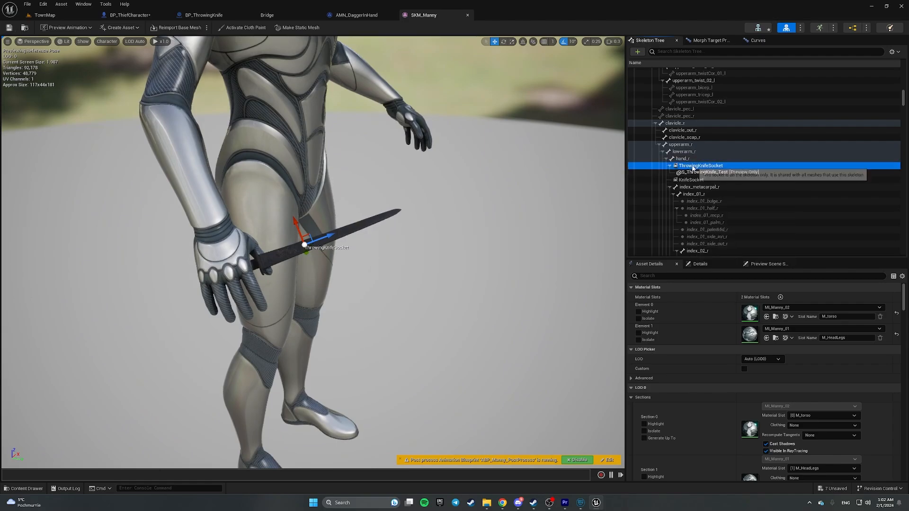
{"action": "right_click", "coordinate": [693, 168]}
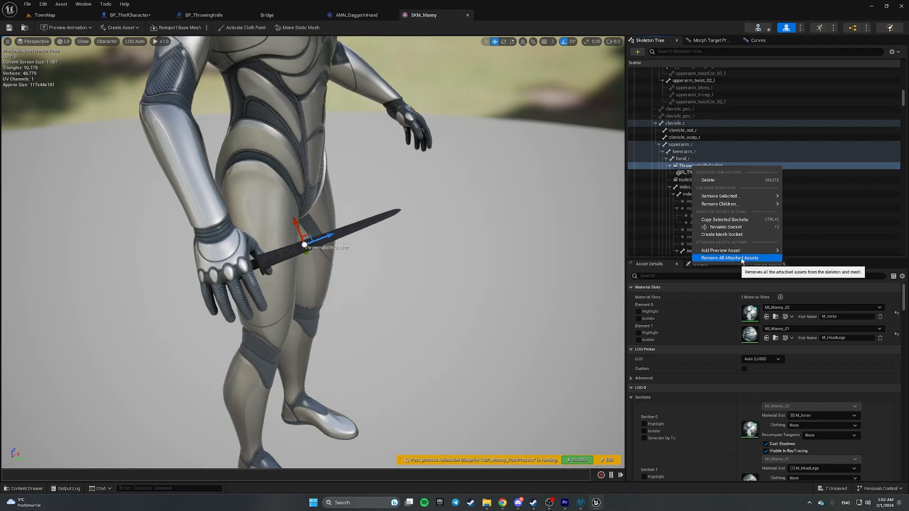
{"action": "left_click", "coordinate": [741, 259]}
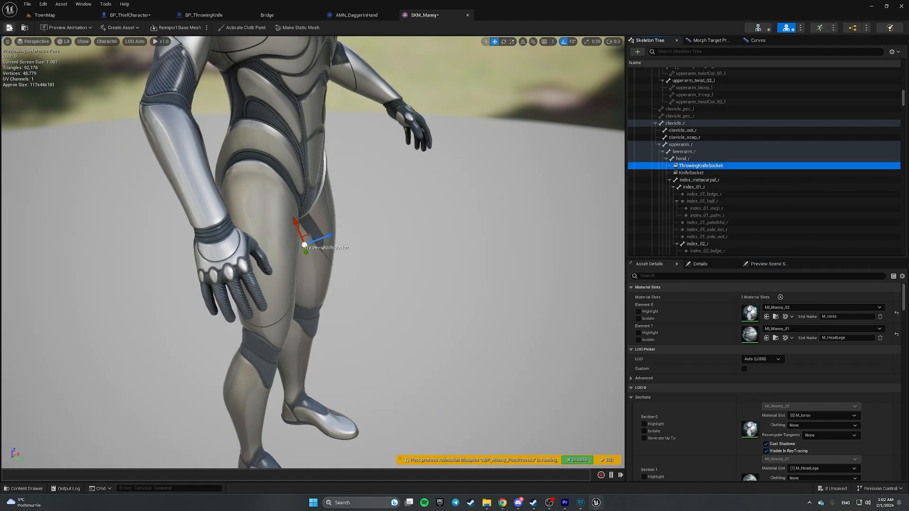
{"action": "left_click", "coordinate": [9, 27]}
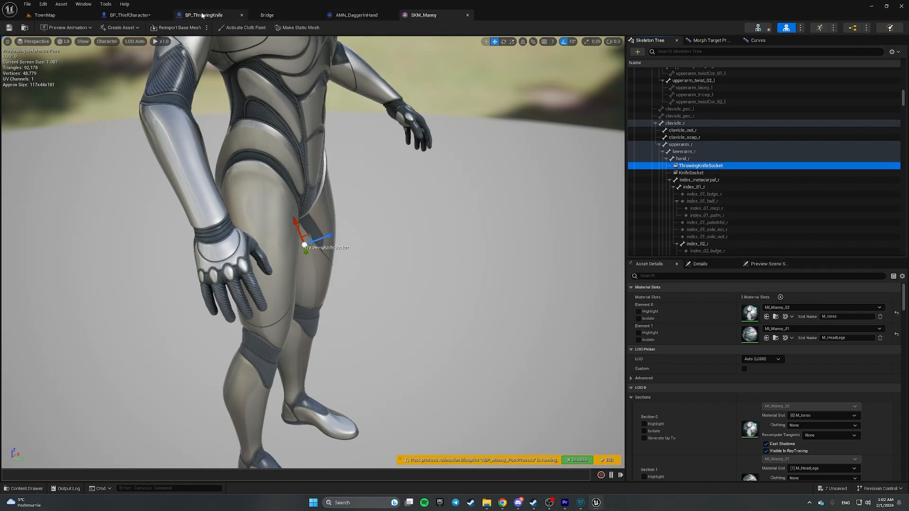
- Add a Spawn Actor from Class node driven by the DEBUG_AttachThrowingKnife event
{"action": "left_click", "coordinate": [129, 15]}
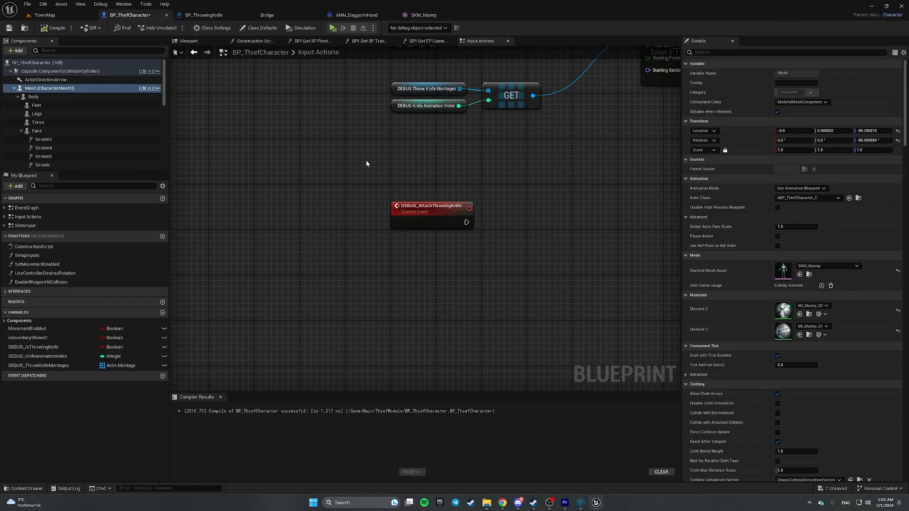
{"action": "left_click_drag", "start_coordinate": [366, 161], "coordinate": [552, 265]}
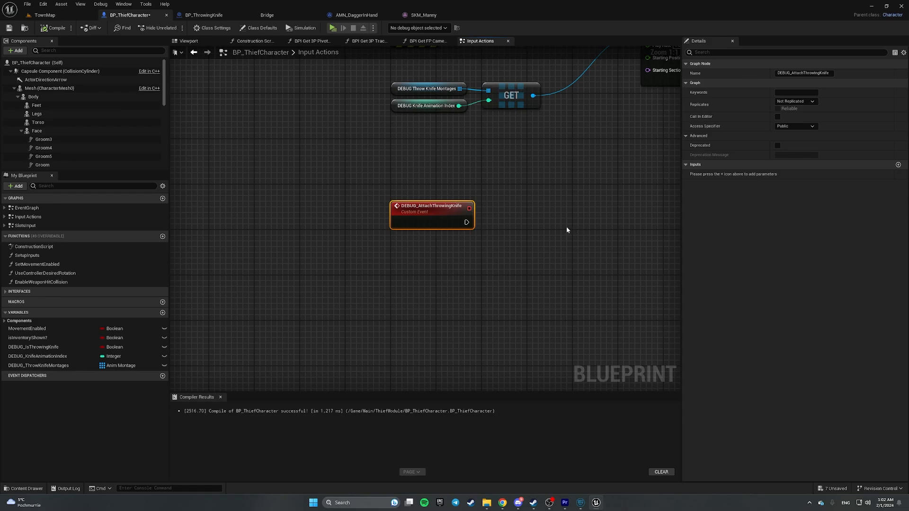
{"action": "right_click", "coordinate": [523, 245]}
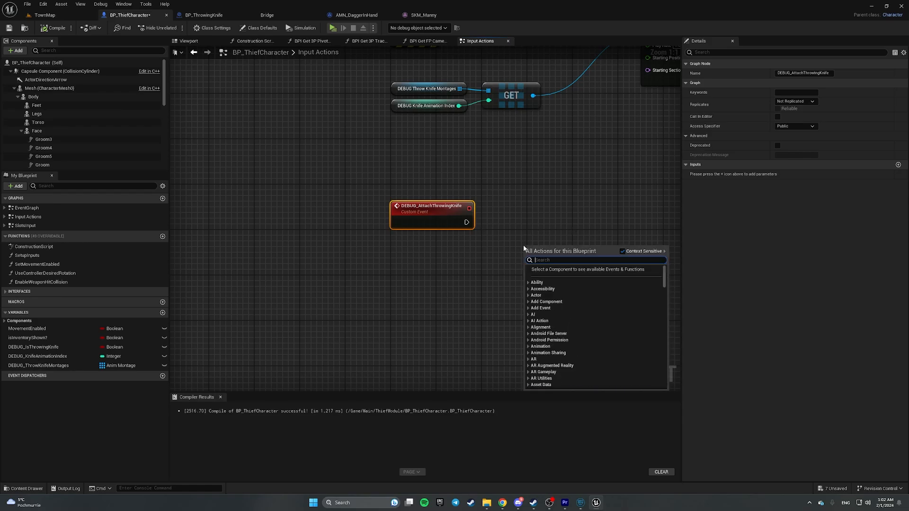
{"action": "type", "text": "spawn acto"}
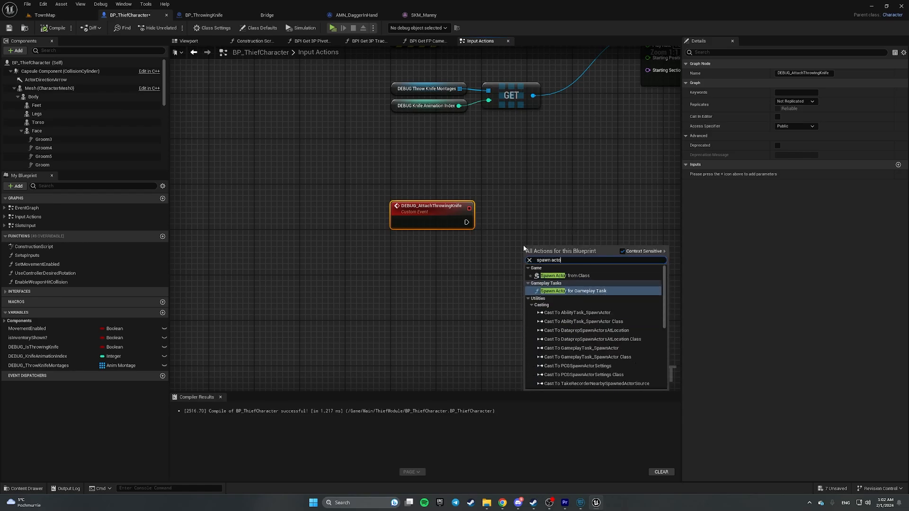
{"action": "type", "text": "r fr"}
{"action": "key", "text": "Return"}
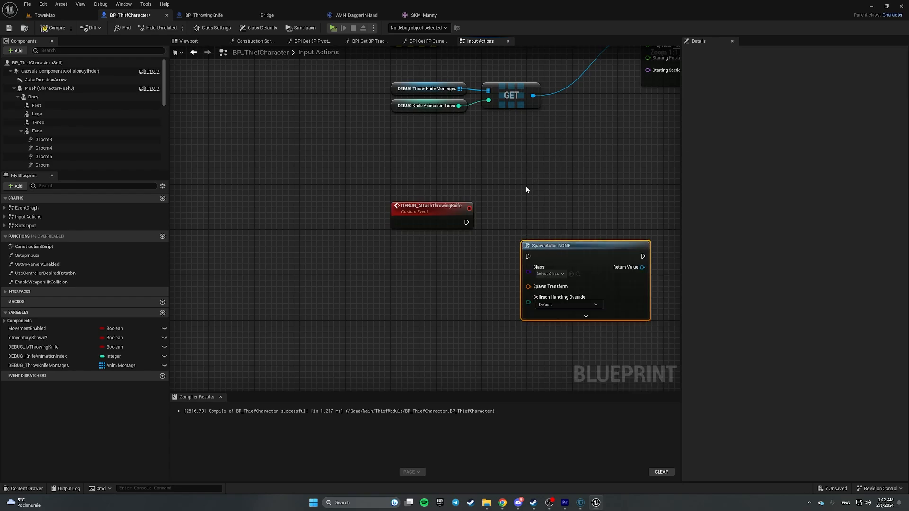
{"action": "left_click_drag", "start_coordinate": [466, 222], "coordinate": [528, 256]}
{"action": "key", "text": "q"}
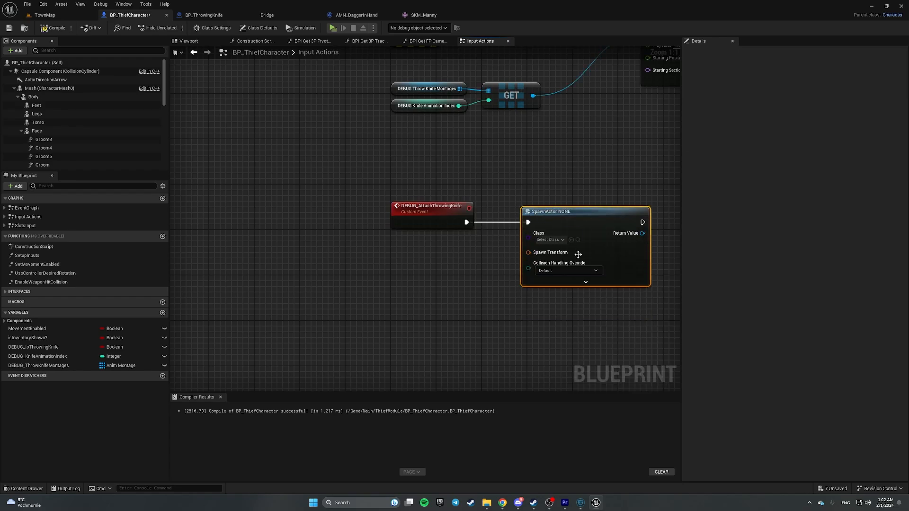
- Set the spawn class to BP_ThrowingKnife, split Spawn Transform, and compile
{"action": "left_click", "coordinate": [556, 240]}
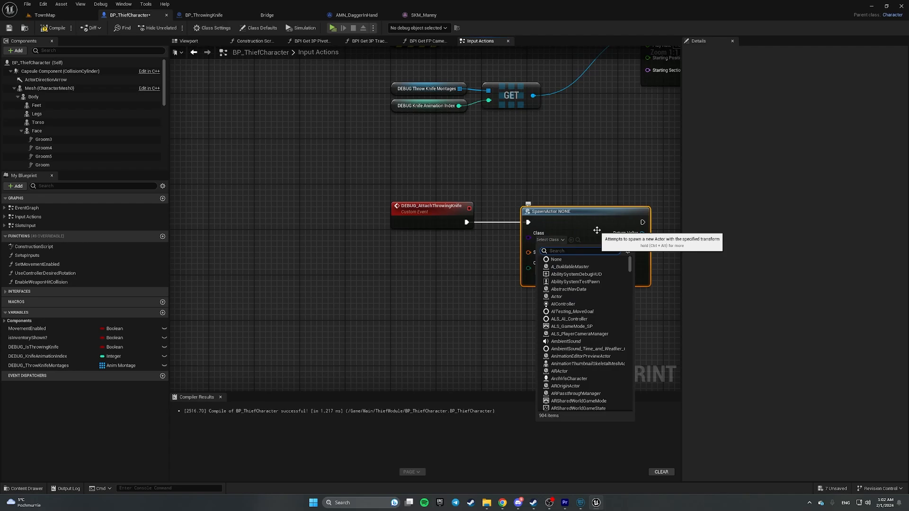
{"action": "type", "text": "BP_Thr"}
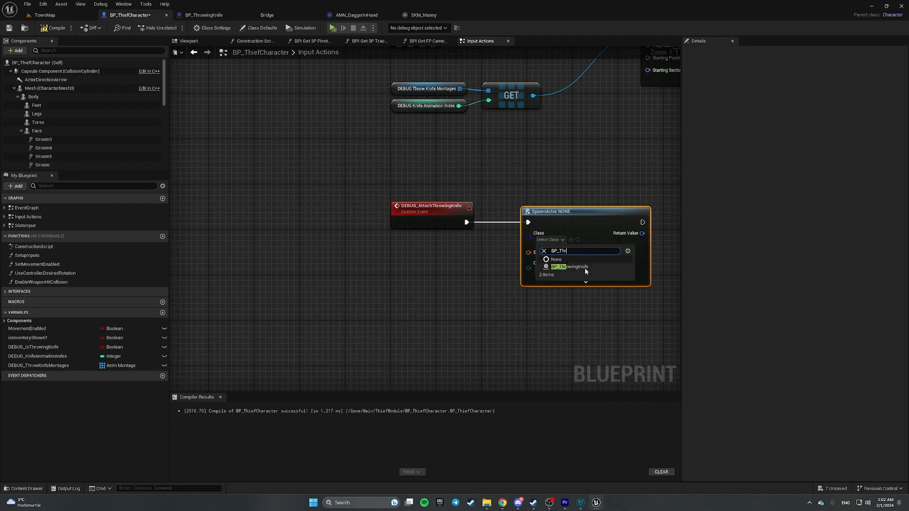
{"action": "left_click", "coordinate": [585, 270]}
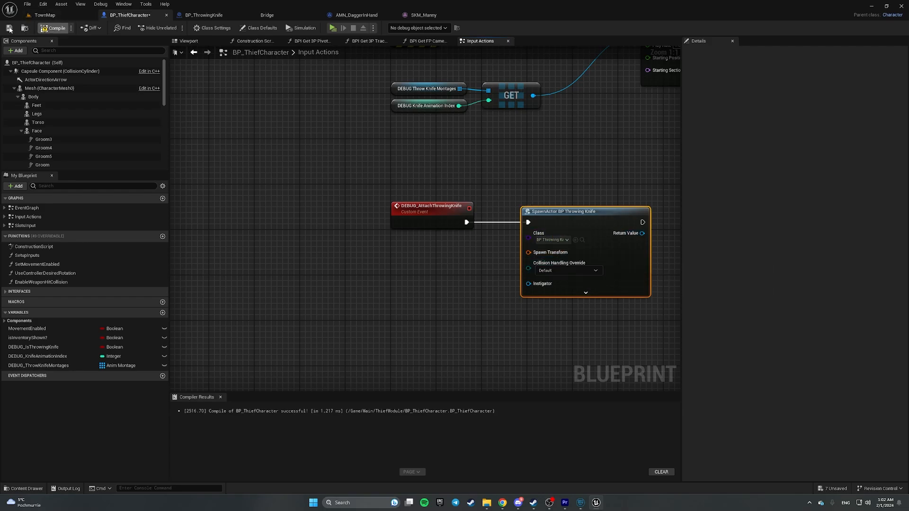
{"action": "right_click", "coordinate": [562, 256]}
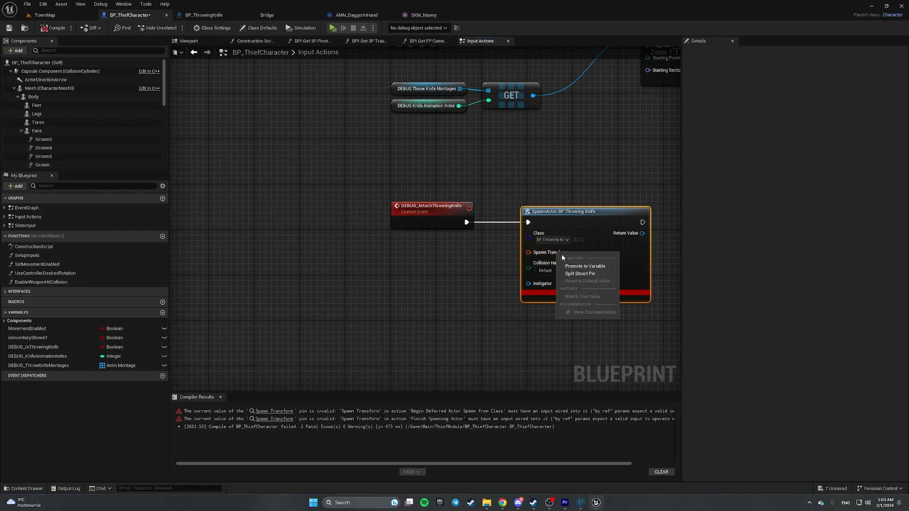
{"action": "left_click", "coordinate": [579, 273]}
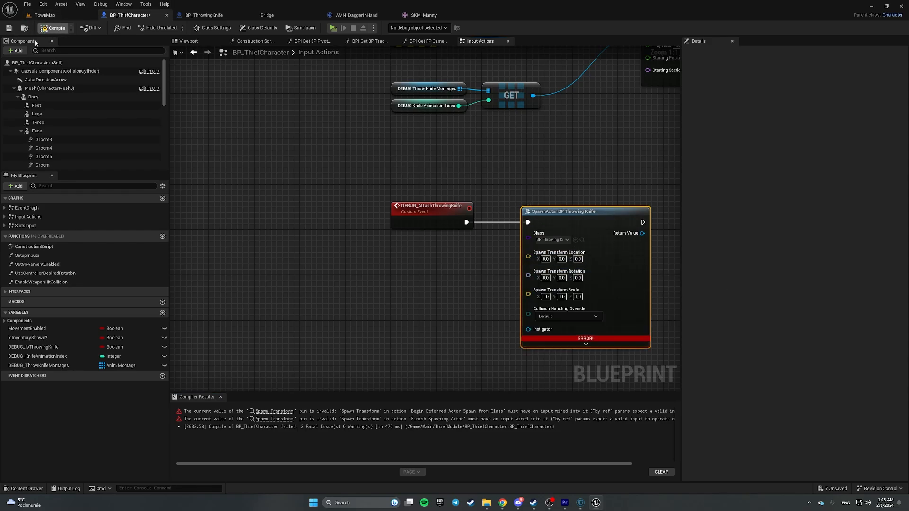
{"action": "key", "text": "F7"}
{"action": "right_click_drag", "start_coordinate": [588, 167], "coordinate": [444, 163]}
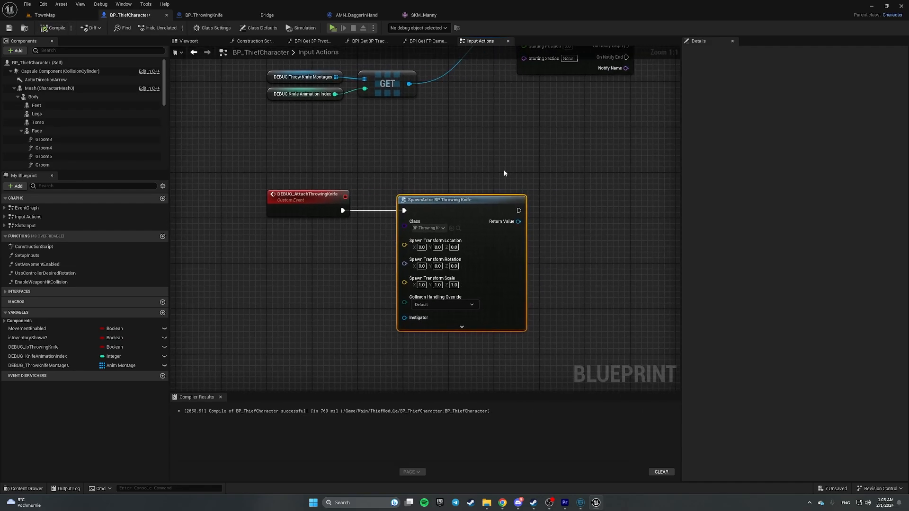
{"action": "right_click_drag", "start_coordinate": [504, 173], "coordinate": [350, 157]}
{"action": "left_click_drag", "start_coordinate": [49, 88], "coordinate": [365, 149]}
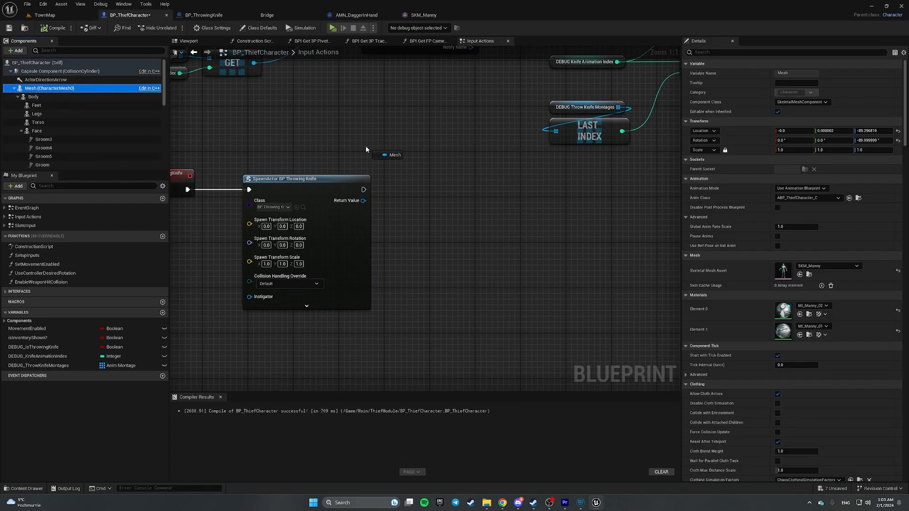
- Add an Attach Actor To Component node from Mesh, executed after the spawn
{"action": "left_click_drag", "start_coordinate": [419, 225], "coordinate": [410, 230]}
{"action": "right_click_drag", "start_coordinate": [326, 194], "coordinate": [418, 174]}
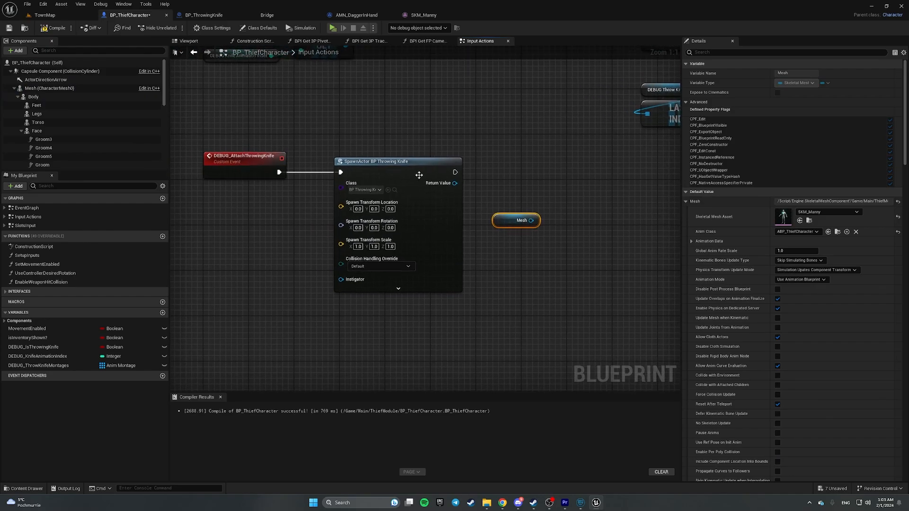
{"action": "scroll", "coordinate": [416, 175], "scroll_direction": "down", "scroll_amount": 2}
{"action": "left_click_drag", "start_coordinate": [268, 160], "coordinate": [292, 164]}
{"action": "left_click_drag", "start_coordinate": [239, 126], "coordinate": [568, 341]}
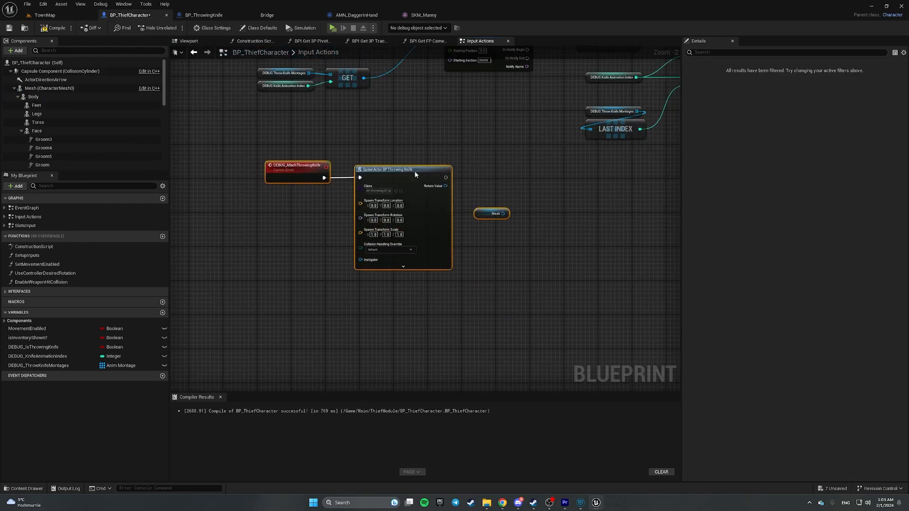
{"action": "left_click_drag", "start_coordinate": [407, 166], "coordinate": [402, 242]}
{"action": "left_click", "coordinate": [458, 219]}
{"action": "scroll", "coordinate": [492, 265], "scroll_direction": "up", "scroll_amount": 2}
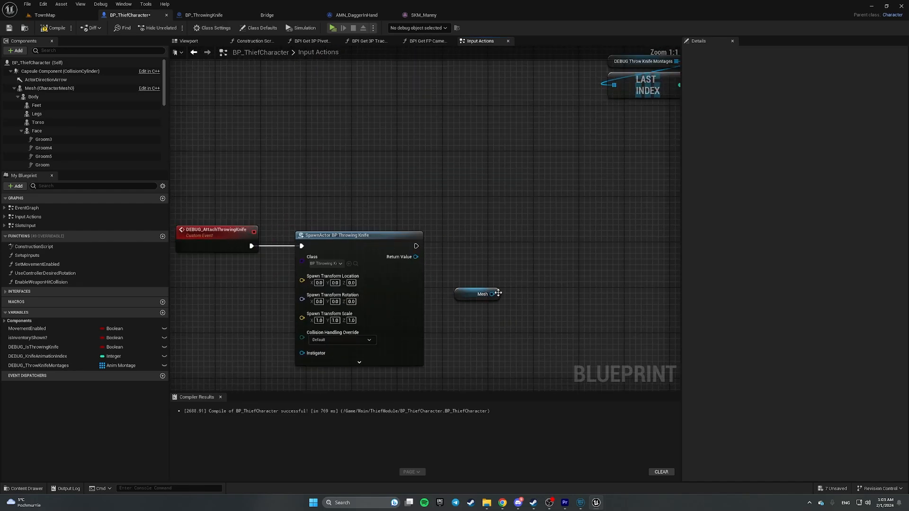
{"action": "left_click_drag", "start_coordinate": [494, 297], "coordinate": [536, 271]}
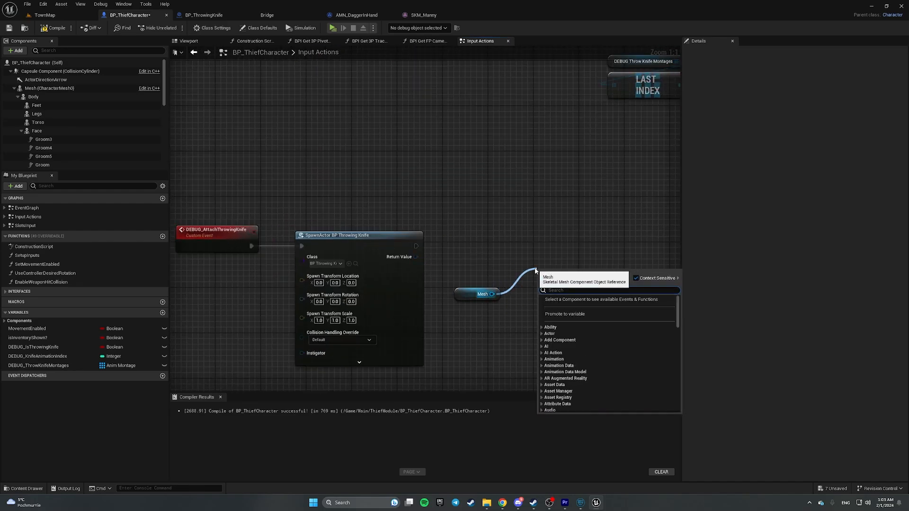
{"action": "type", "text": "attach actor"}
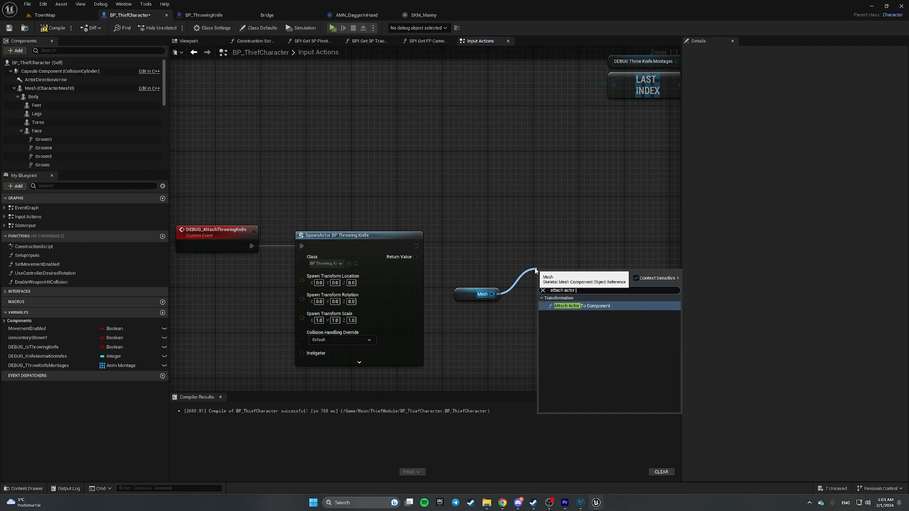
{"action": "key", "text": "Return"}
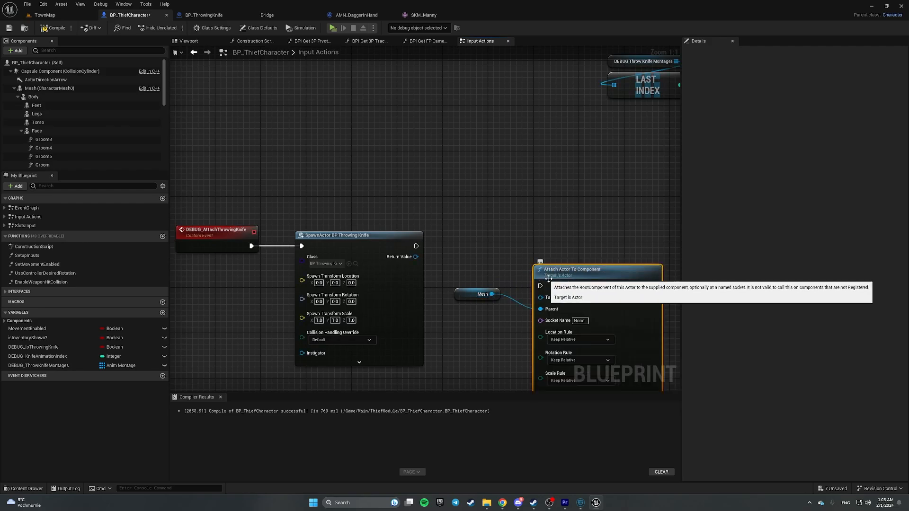
{"action": "left_click_drag", "start_coordinate": [558, 273], "coordinate": [552, 252]}
{"action": "left_click_drag", "start_coordinate": [417, 246], "coordinate": [552, 236]}
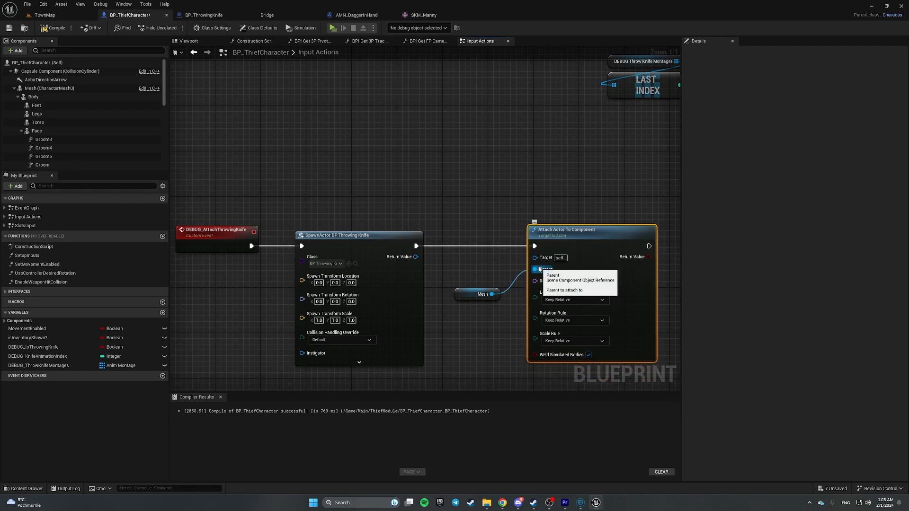
- Wire the spawned knife into the attach Target and set Socket Name to ThrowingKnifeSocket
{"action": "left_click_drag", "start_coordinate": [310, 194], "coordinate": [366, 323]}
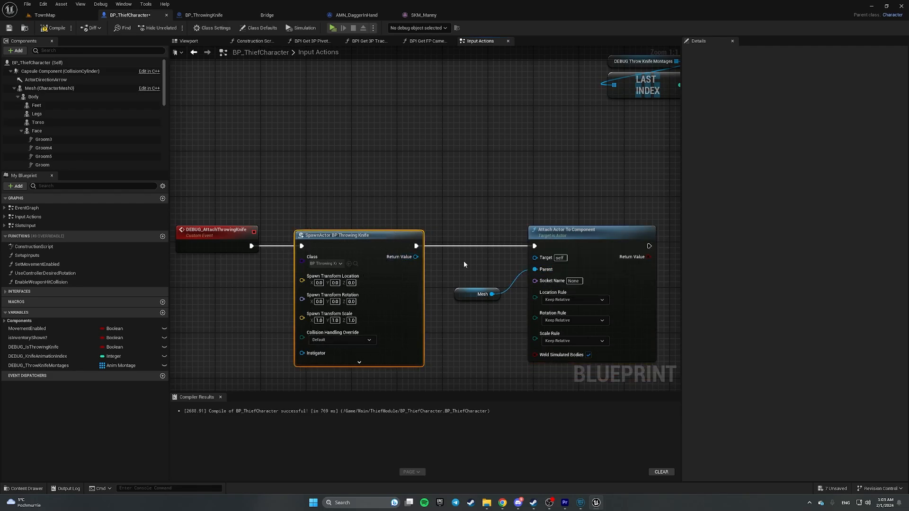
{"action": "left_click_drag", "start_coordinate": [415, 257], "coordinate": [421, 257]}
{"action": "left_click_drag", "start_coordinate": [477, 255], "coordinate": [534, 257]}
{"action": "left_click", "coordinate": [573, 279]}
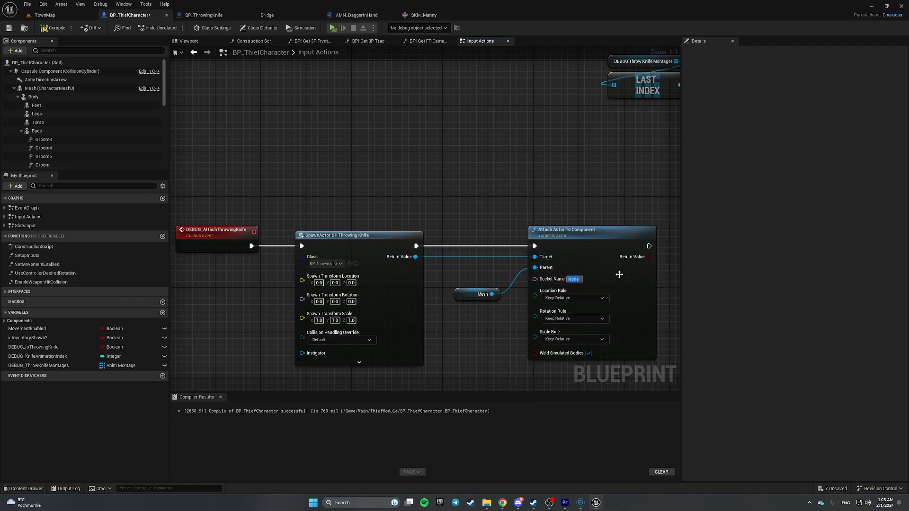
{"action": "type", "text": "ThrowingKnifeSocket"}
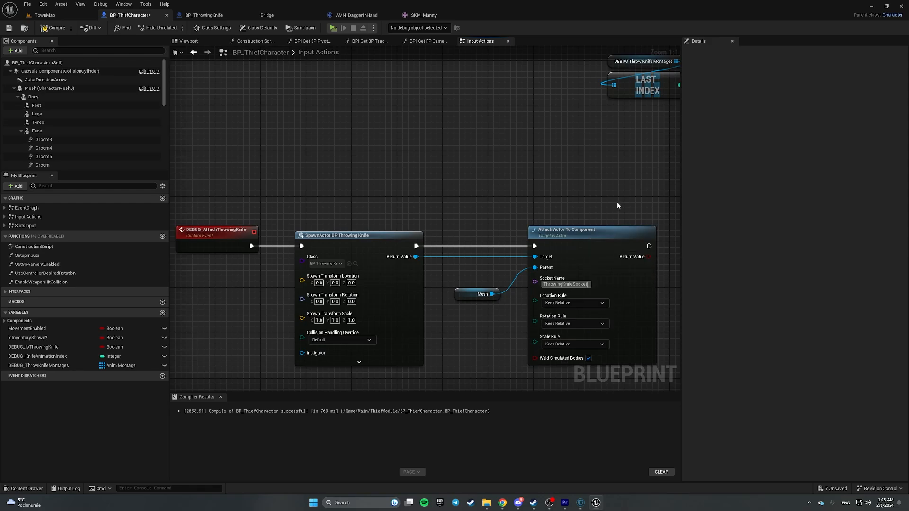
- Set location, rotation and scale rules to Snap to Target, then compile and save
{"action": "right_click_drag", "start_coordinate": [496, 205], "coordinate": [479, 129]}
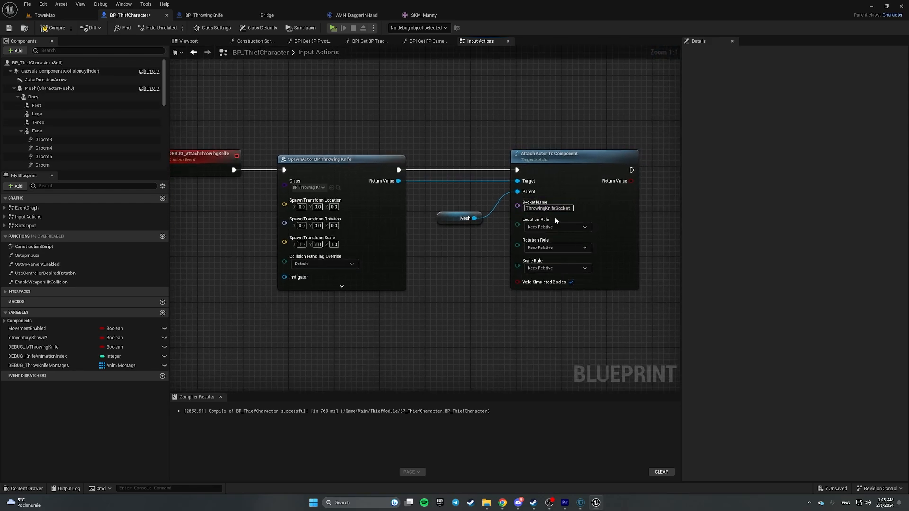
{"action": "left_click", "coordinate": [555, 226]}
{"action": "left_click", "coordinate": [536, 242]}
{"action": "left_click", "coordinate": [556, 247]}
{"action": "left_click", "coordinate": [536, 263]}
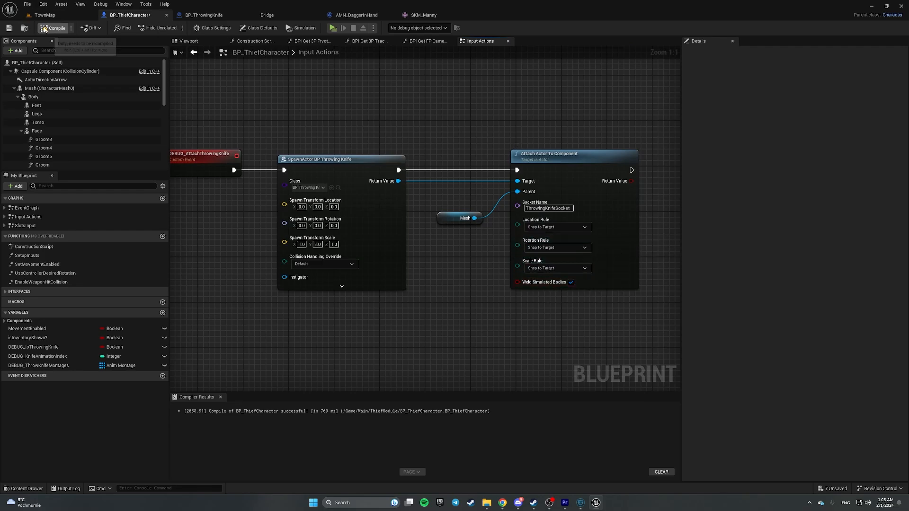
{"action": "left_click", "coordinate": [8, 29]}
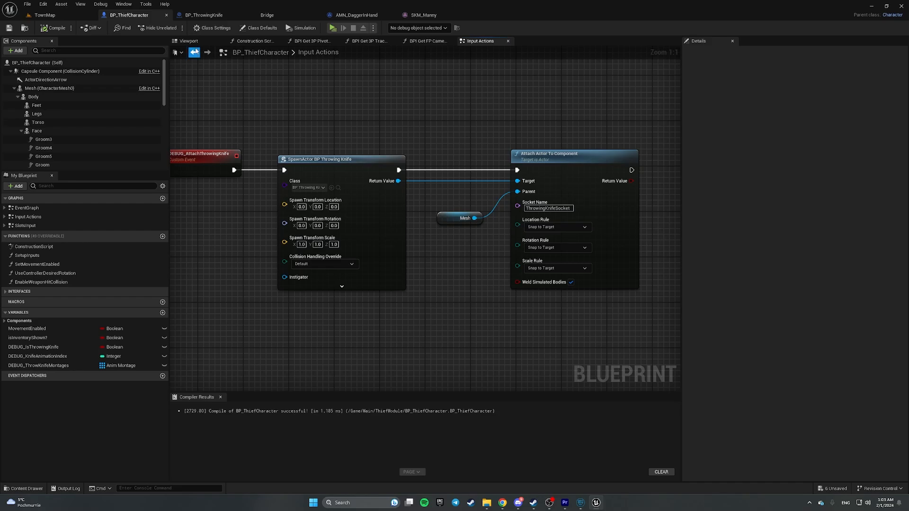
{"action": "right_click_drag", "start_coordinate": [199, 114], "coordinate": [247, 104]}
{"action": "left_click_drag", "start_coordinate": [247, 106], "coordinate": [610, 315]}
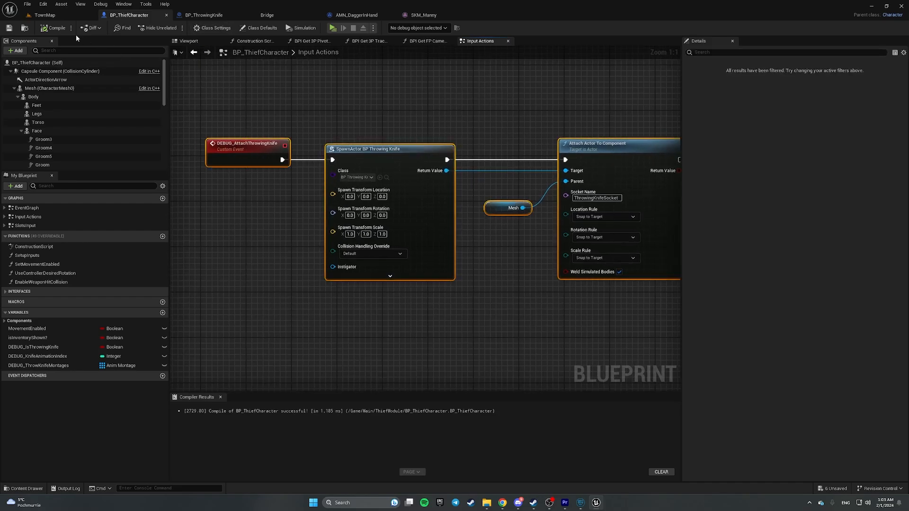
- Open UE5_ThrowKnife1_Montage and scrub the playhead to about 31% of the throw
{"action": "left_click", "coordinate": [50, 15]}
{"action": "left_click", "coordinate": [384, 380]}
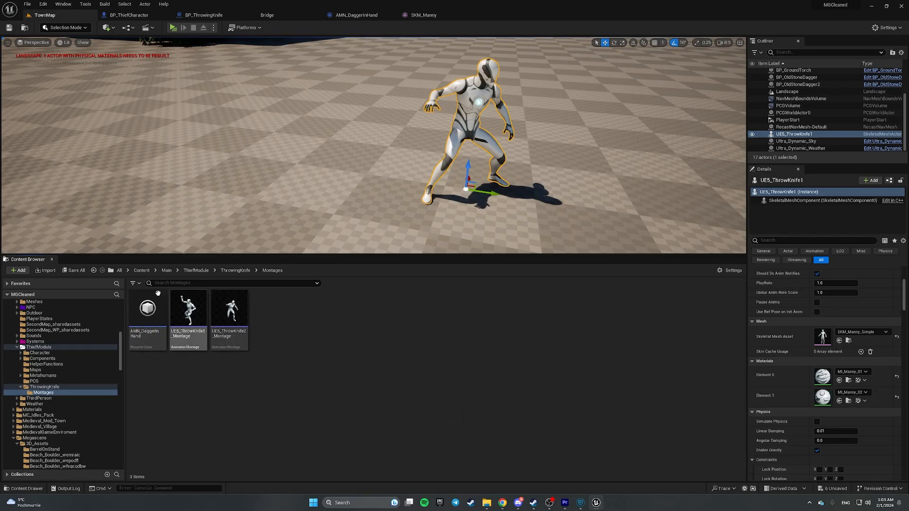
{"action": "left_click", "coordinate": [192, 303]}
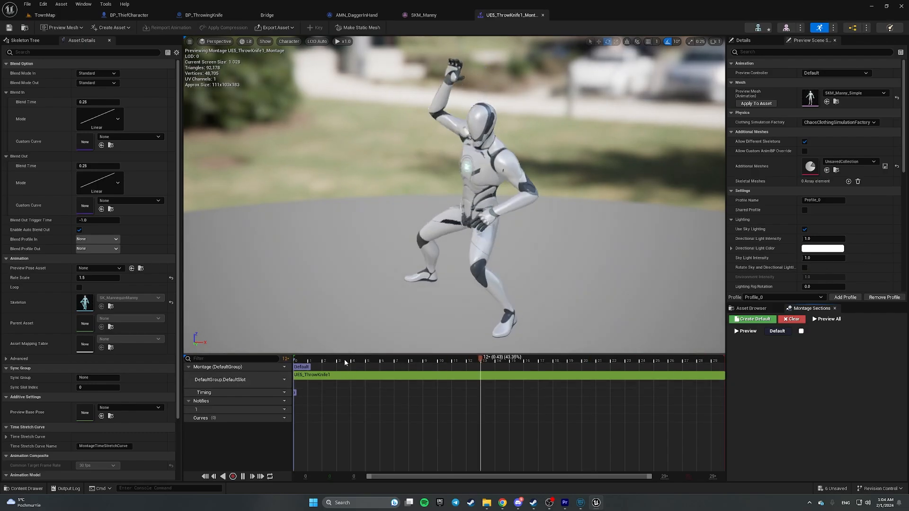
{"action": "left_click_drag", "start_coordinate": [295, 358], "coordinate": [430, 360]}
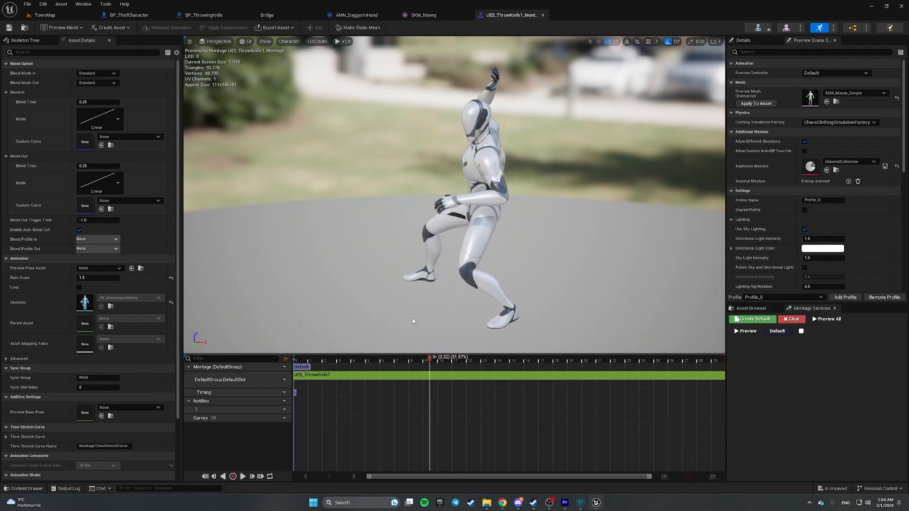
{"action": "left_click_drag", "start_coordinate": [413, 320], "coordinate": [468, 303], "text": "alt"}
{"action": "right_click_drag", "start_coordinate": [413, 319], "coordinate": [445, 322]}
{"action": "scroll", "coordinate": [440, 327], "scroll_direction": "down", "scroll_amount": 2}
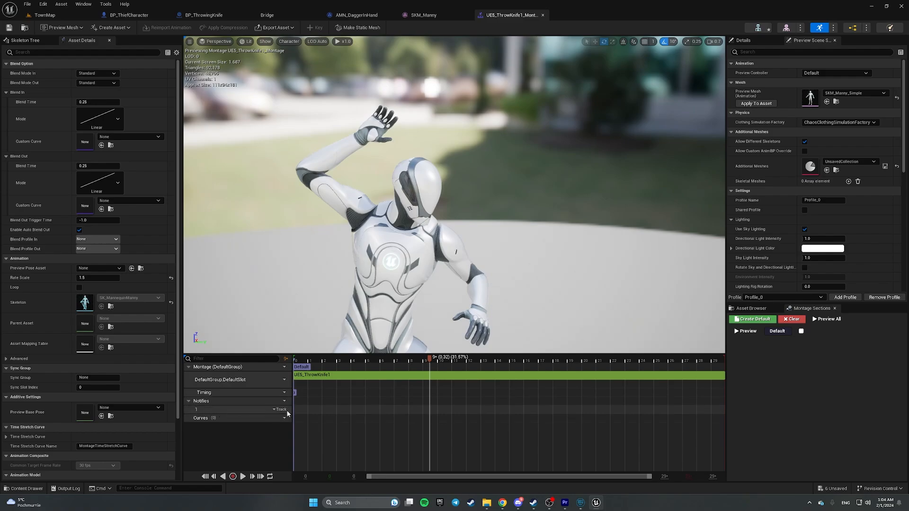
- Add an AMN_DaggerInHand notify state at the playhead on the Notifies track
{"action": "right_click", "coordinate": [430, 413]}
{"action": "mouse_move", "coordinate": [462, 432]}
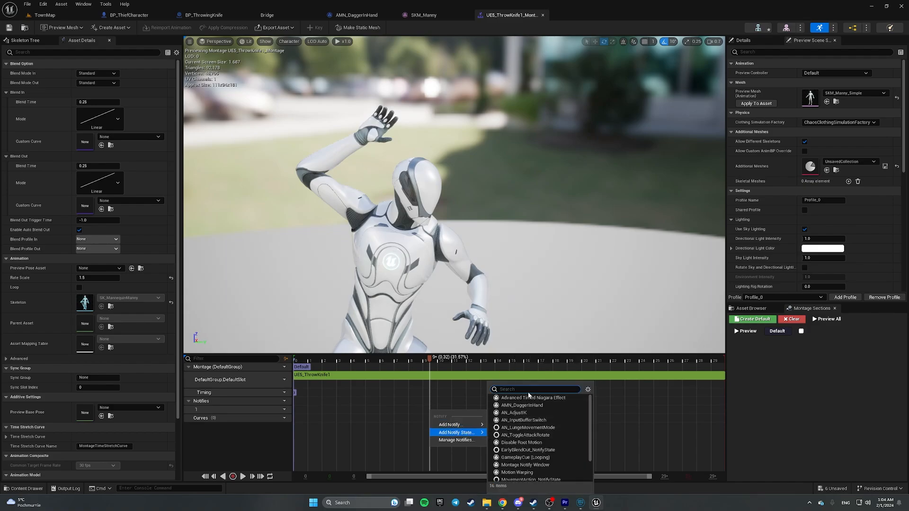
{"action": "type", "text": "ANM"}
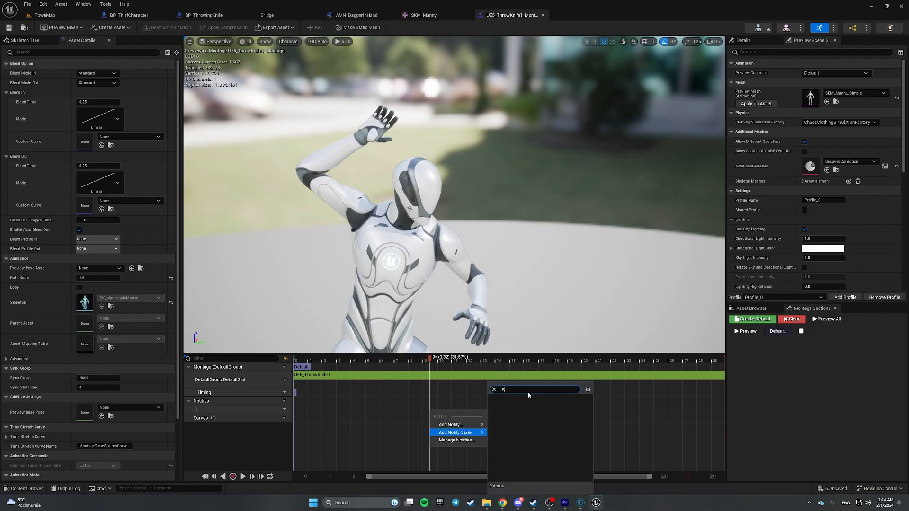
{"action": "key", "text": "BackSpace"}
{"action": "key", "text": "BackSpace"}
{"action": "key", "text": "BackSpace"}
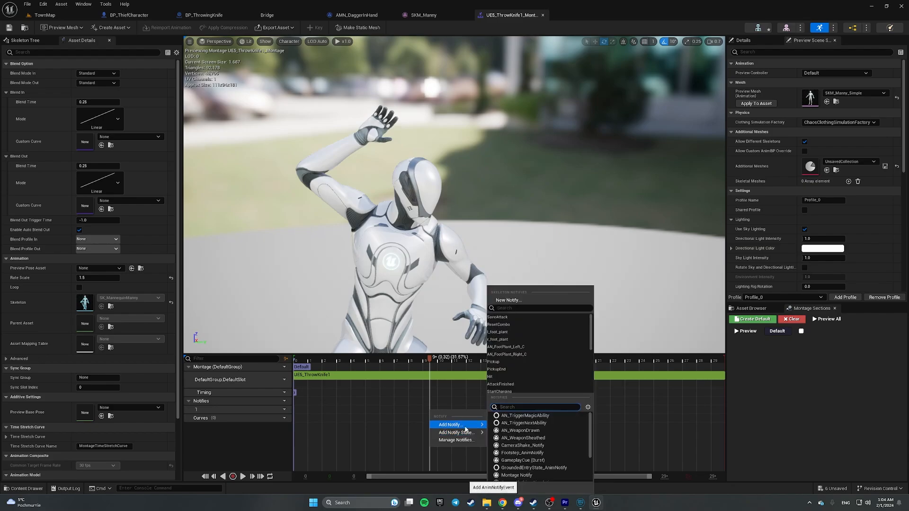
{"action": "type", "text": "ANM"}
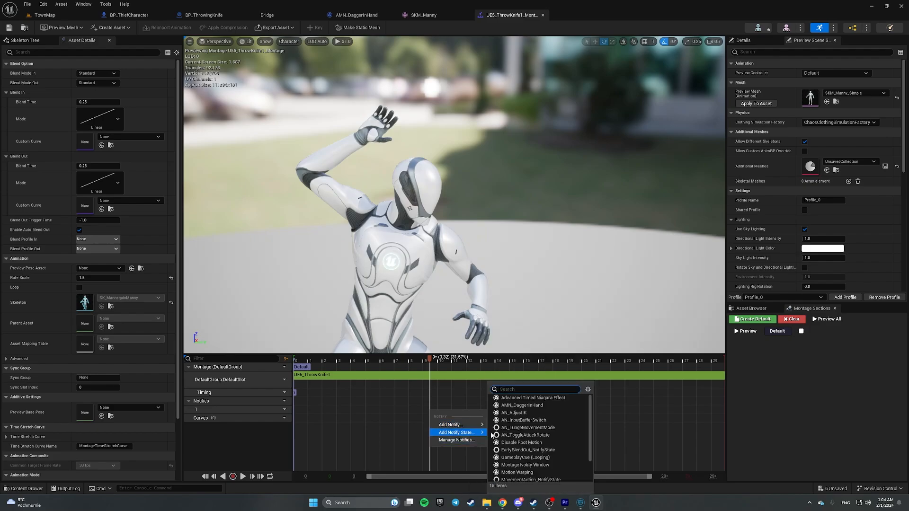
{"action": "scroll", "coordinate": [555, 436], "scroll_direction": "down", "scroll_amount": 3}
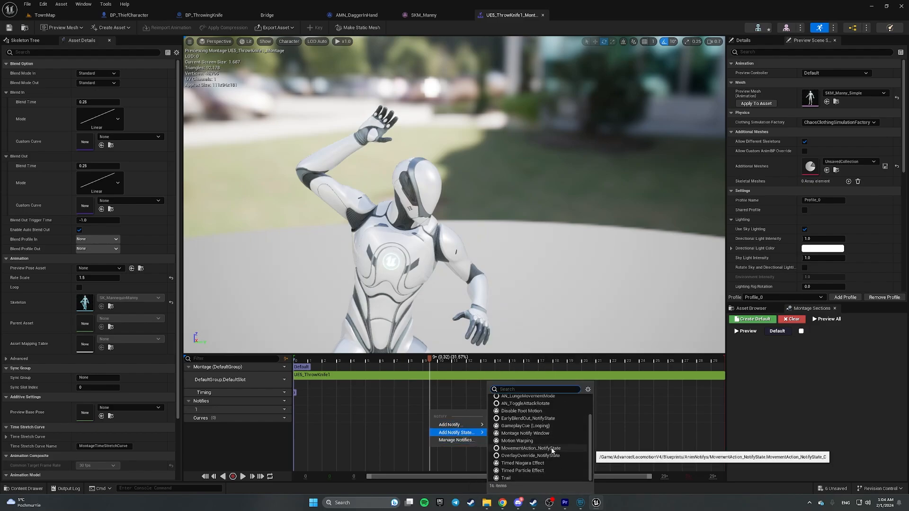
{"action": "scroll", "coordinate": [552, 450], "scroll_direction": "up", "scroll_amount": 2}
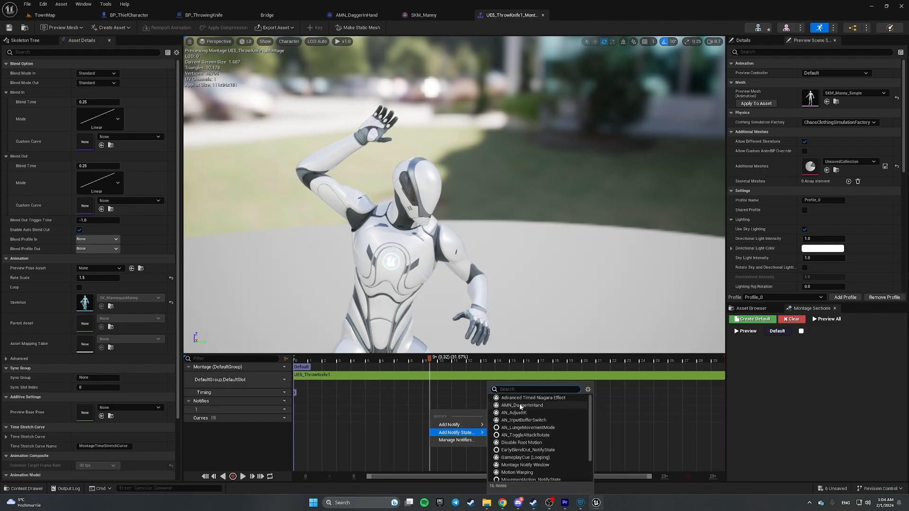
{"action": "left_click", "coordinate": [550, 404]}
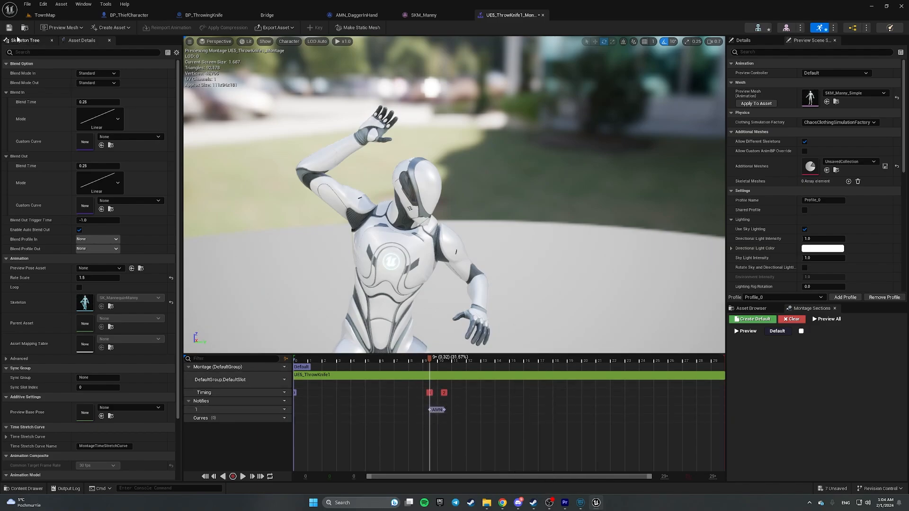
- Open UE5_ThrowKnife2_Montage and set the playhead to about 15% of the throw
{"action": "left_click", "coordinate": [45, 15]}
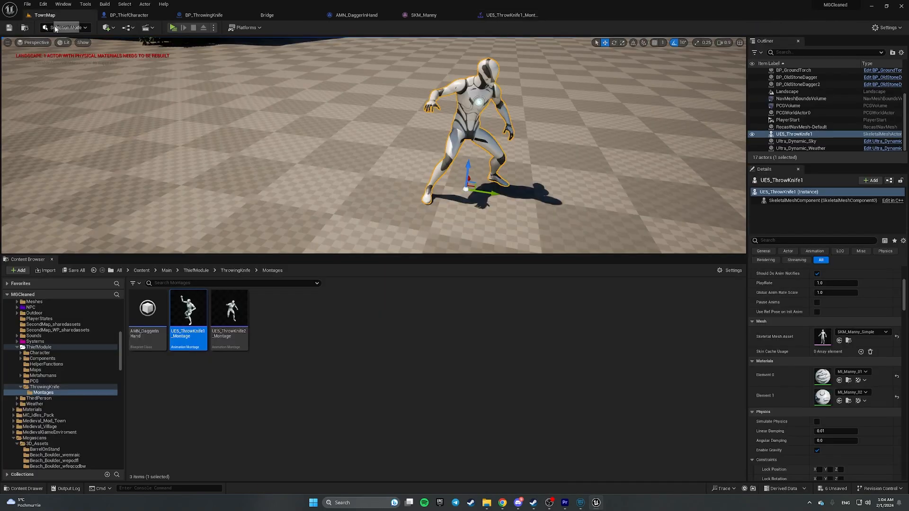
{"action": "double_click", "coordinate": [230, 313]}
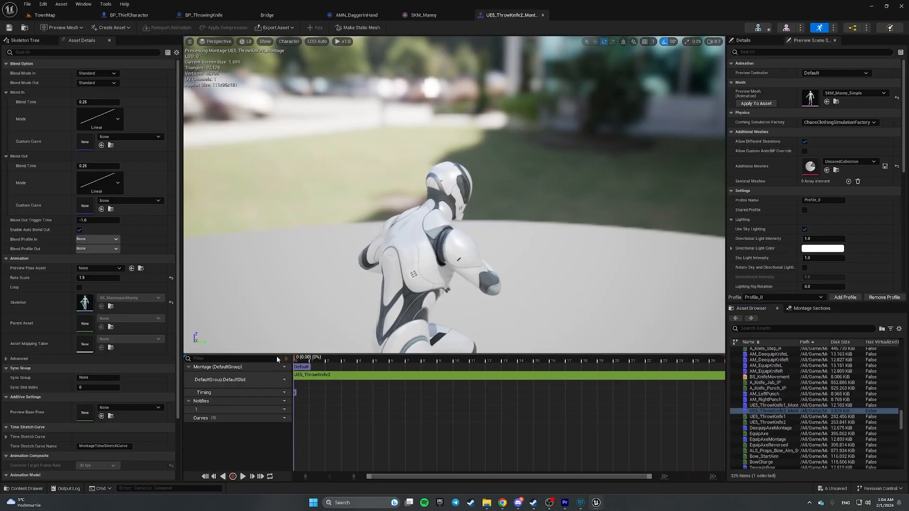
{"action": "left_click", "coordinate": [400, 360]}
{"action": "left_click_drag", "start_coordinate": [407, 354], "coordinate": [326, 354]}
{"action": "left_click_drag", "start_coordinate": [354, 355], "coordinate": [362, 359]}
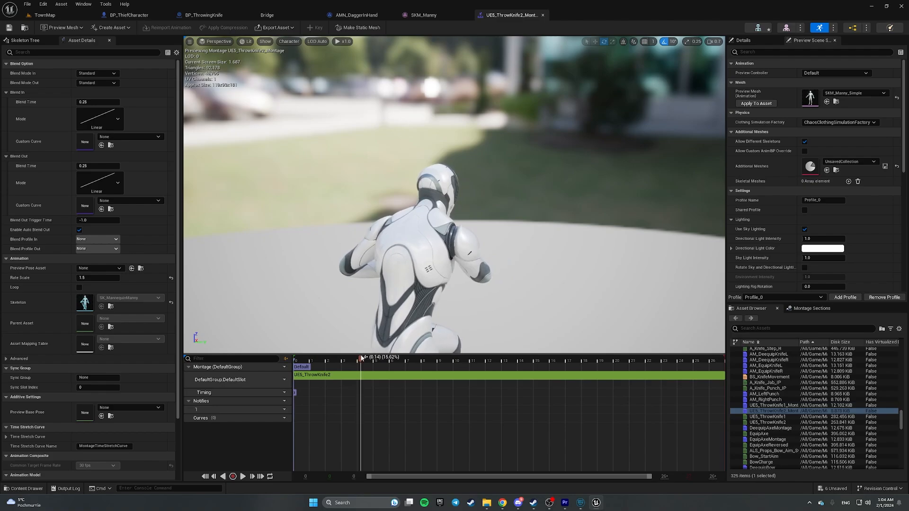
- Add AMN_DaggerInHand to the second montage, save it, and return to TownMap
{"action": "right_click", "coordinate": [361, 410]}
{"action": "mouse_move", "coordinate": [400, 433]}
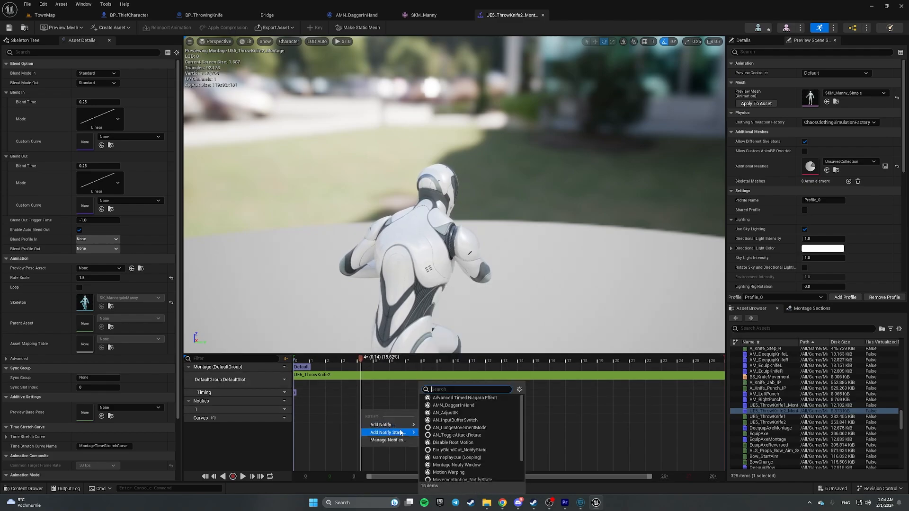
{"action": "left_click", "coordinate": [475, 406]}
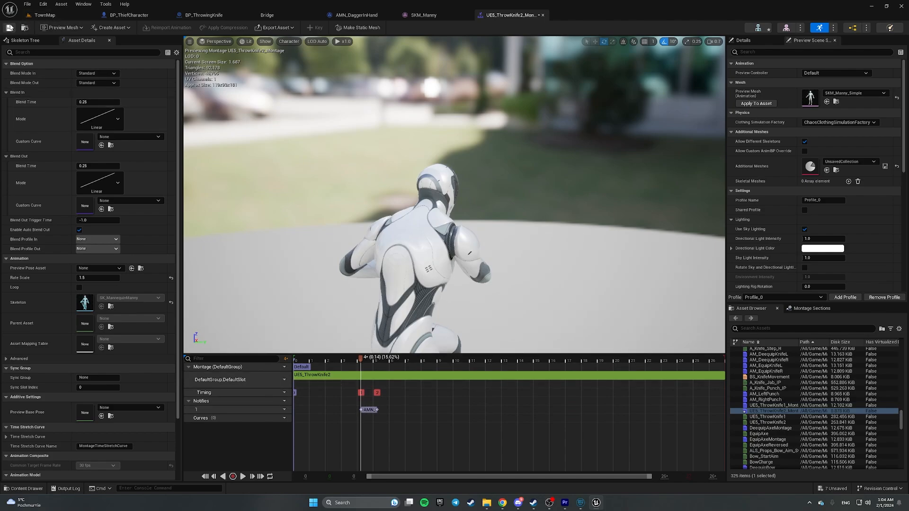
{"action": "left_click", "coordinate": [9, 27]}
{"action": "left_click", "coordinate": [45, 14]}
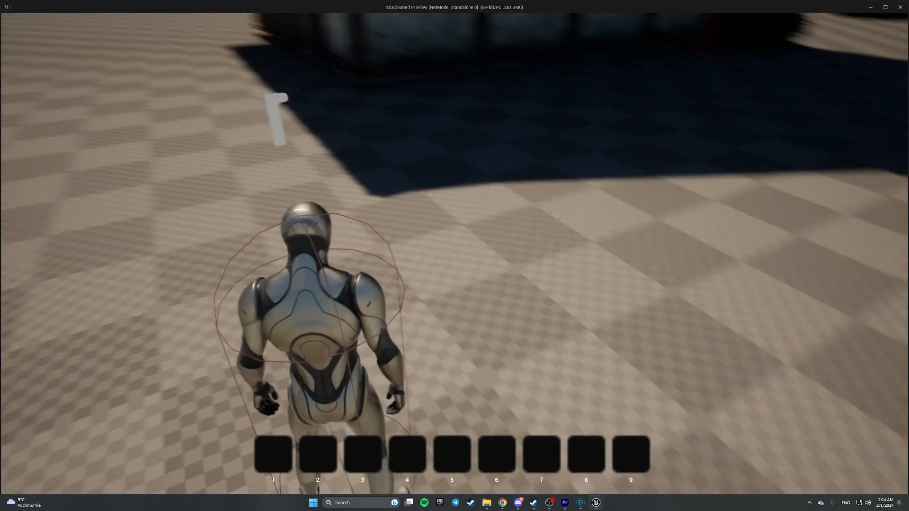
- Walk the character forward and trigger a knife throw in the game preview
{"action": "key", "text": "w"}
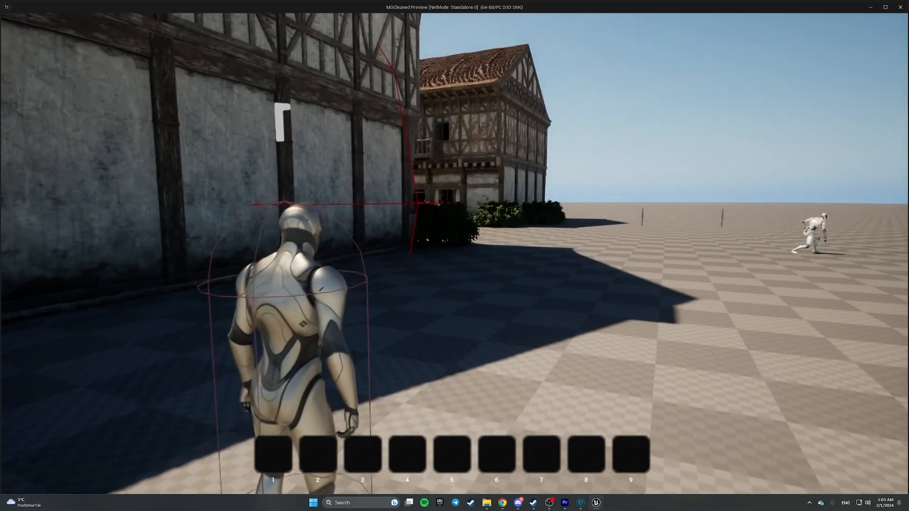
{"action": "key", "text": "w"}
{"action": "key", "text": "s"}
{"action": "key", "text": "w"}
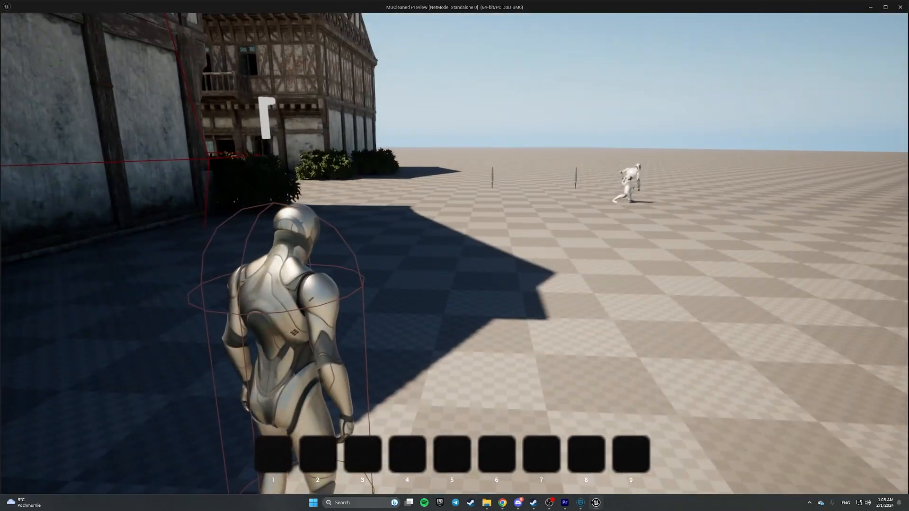
{"action": "left_click", "coordinate": [454, 254]}
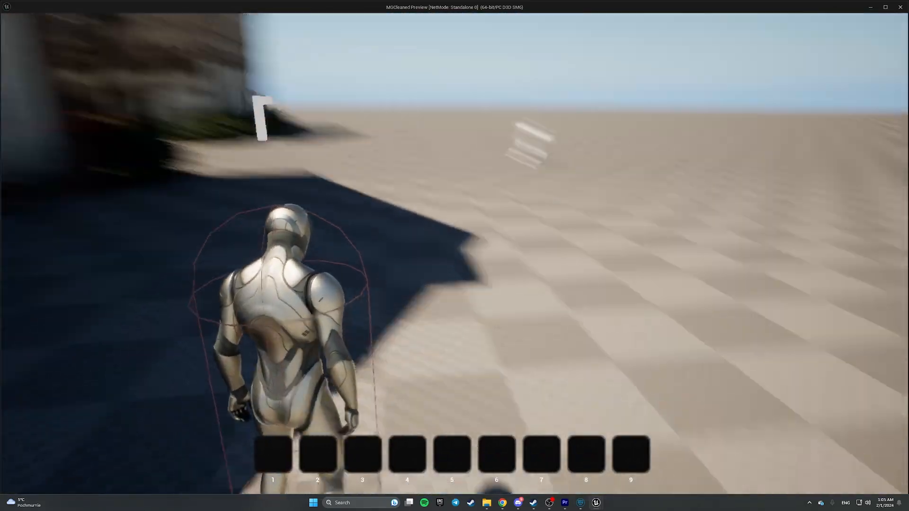
- Stop the game preview and close the Message Log
{"action": "key", "text": "Escape"}
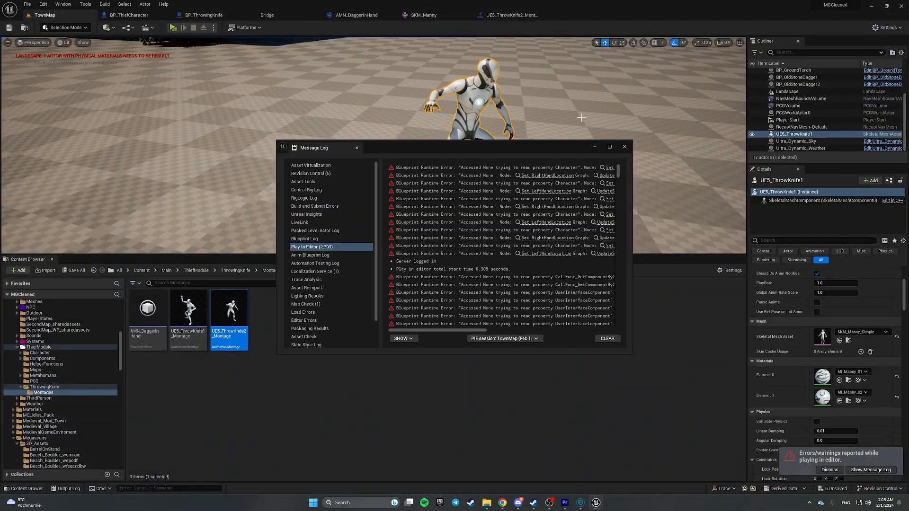
{"action": "left_click", "coordinate": [625, 147]}
{"action": "left_click", "coordinate": [481, 308]}
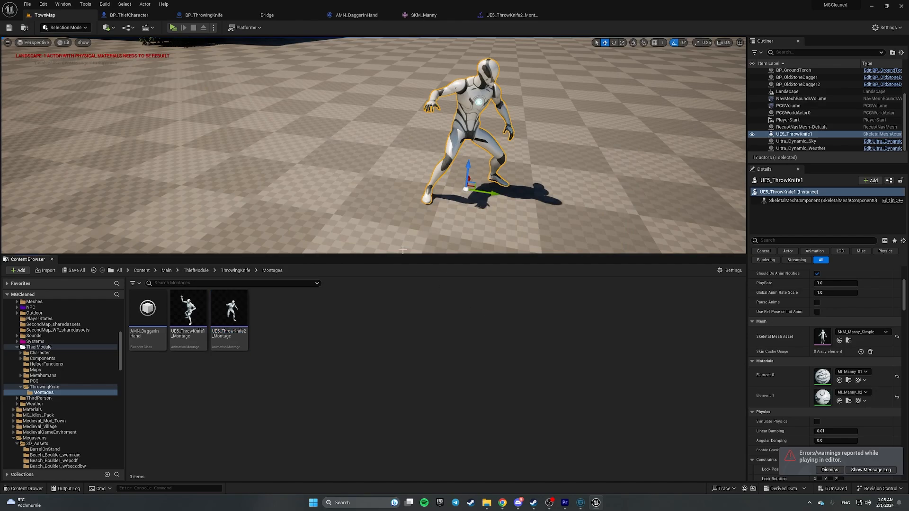
- Add a custom event named DEBUG_ThrowAttachedKnife to the BP_ThiefCharacter graph
{"action": "left_click", "coordinate": [136, 16]}
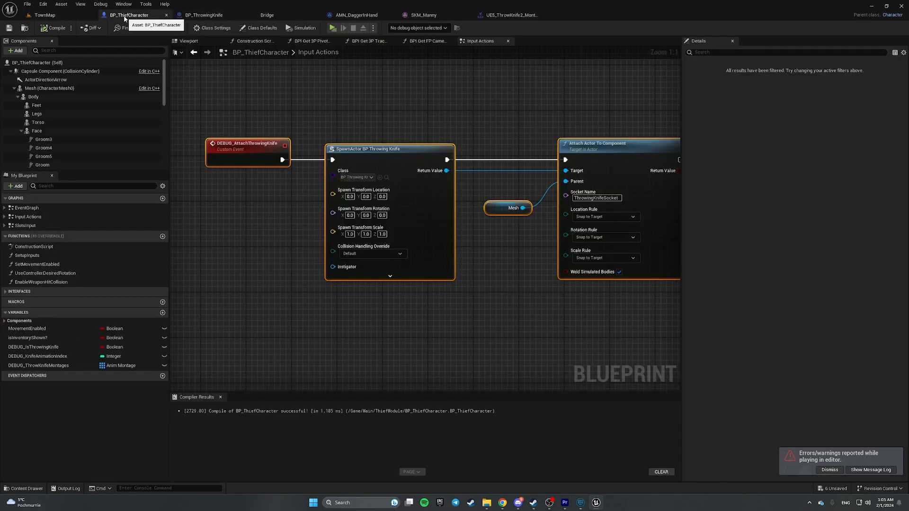
{"action": "scroll", "coordinate": [405, 277], "scroll_direction": "down", "scroll_amount": 2}
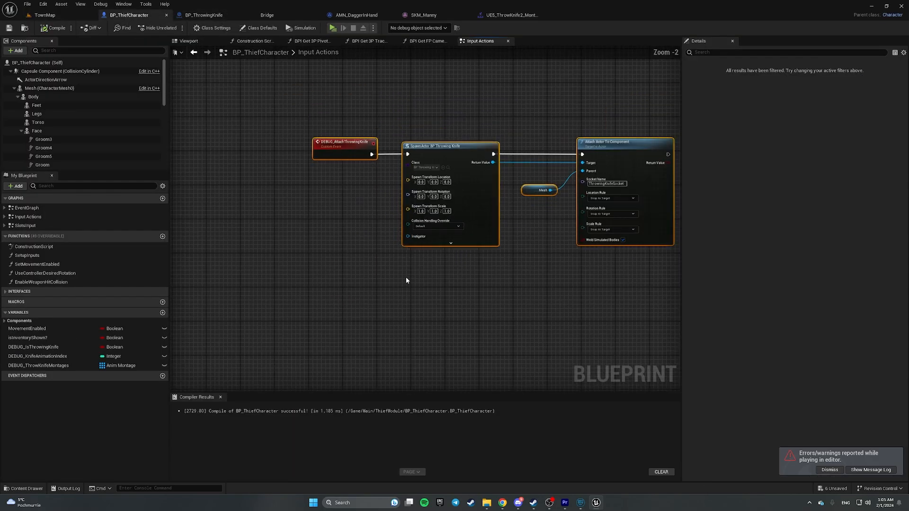
{"action": "right_click", "coordinate": [337, 280]}
{"action": "type", "text": "cu"}
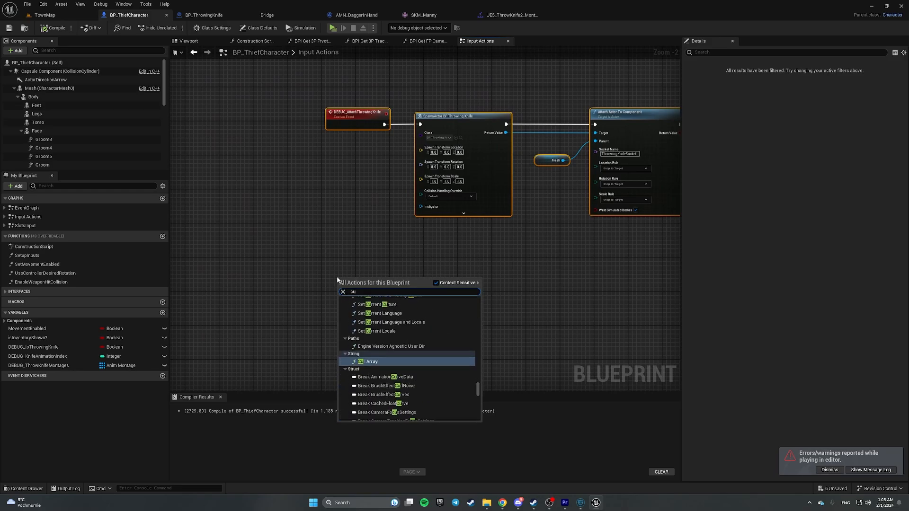
{"action": "type", "text": "stom"}
{"action": "key", "text": "Return"}
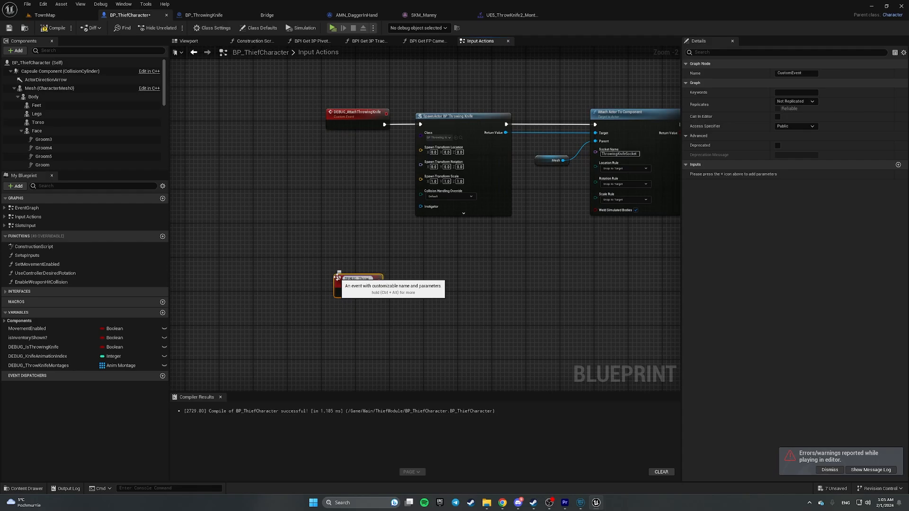
{"action": "type", "text": "DEBUG_ThrowAttachedKnife"}
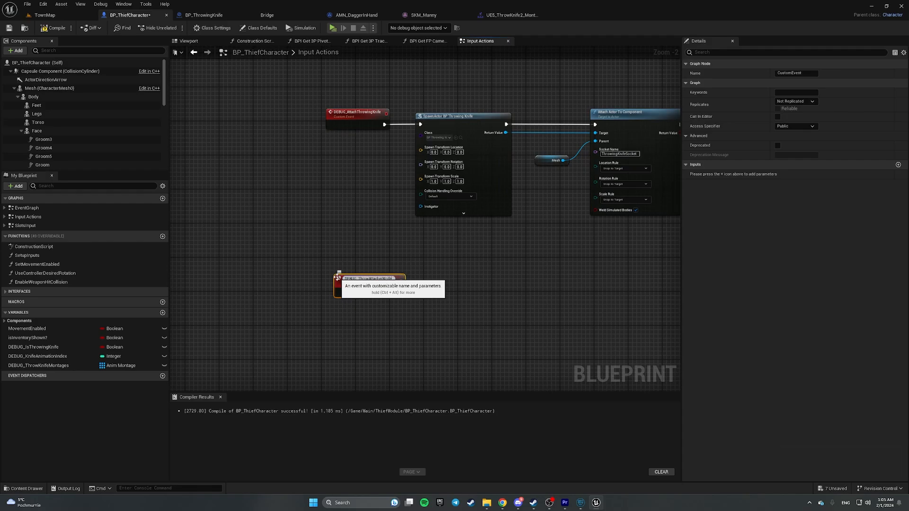
{"action": "key", "text": "Return"}
{"action": "scroll", "coordinate": [337, 278], "scroll_direction": "up", "scroll_amount": 2}
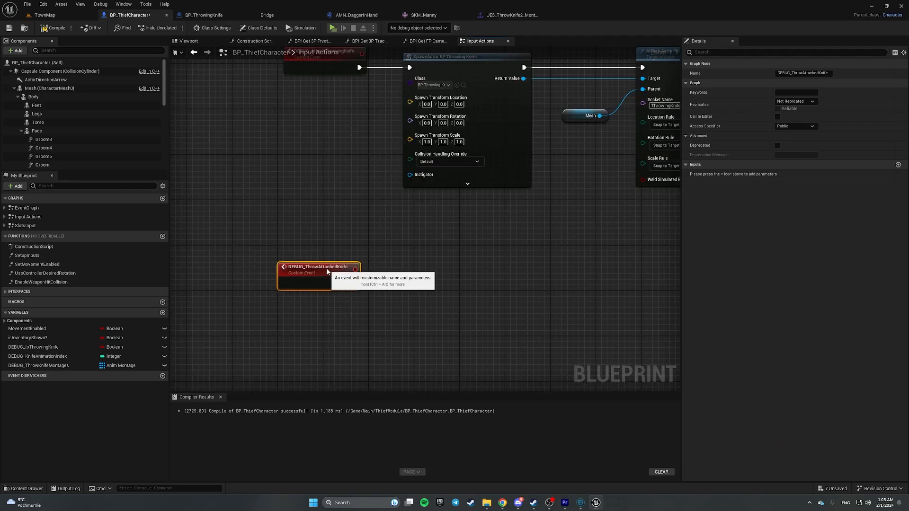
{"action": "left_click", "coordinate": [401, 268]}
- Move the Mesh and Attach Actor To Component nodes right to expose the SpawnActor node's outputs
{"action": "right_click_drag", "start_coordinate": [444, 259], "coordinate": [240, 284]}
{"action": "right_click_drag", "start_coordinate": [327, 246], "coordinate": [256, 252]}
{"action": "left_click_drag", "start_coordinate": [276, 80], "coordinate": [549, 291]}
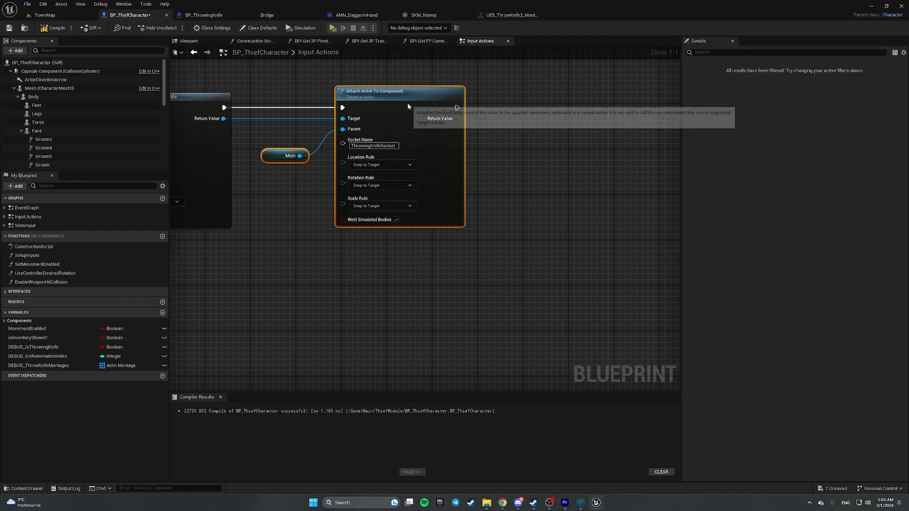
{"action": "left_click_drag", "start_coordinate": [407, 104], "coordinate": [612, 104]}
{"action": "right_click_drag", "start_coordinate": [379, 146], "coordinate": [679, 163]}
{"action": "left_click_drag", "start_coordinate": [272, 86], "coordinate": [570, 243]}
{"action": "left_click", "coordinate": [598, 235]}
{"action": "left_click_drag", "start_coordinate": [428, 85], "coordinate": [488, 209]}
{"action": "right_click_drag", "start_coordinate": [526, 135], "coordinate": [407, 142]}
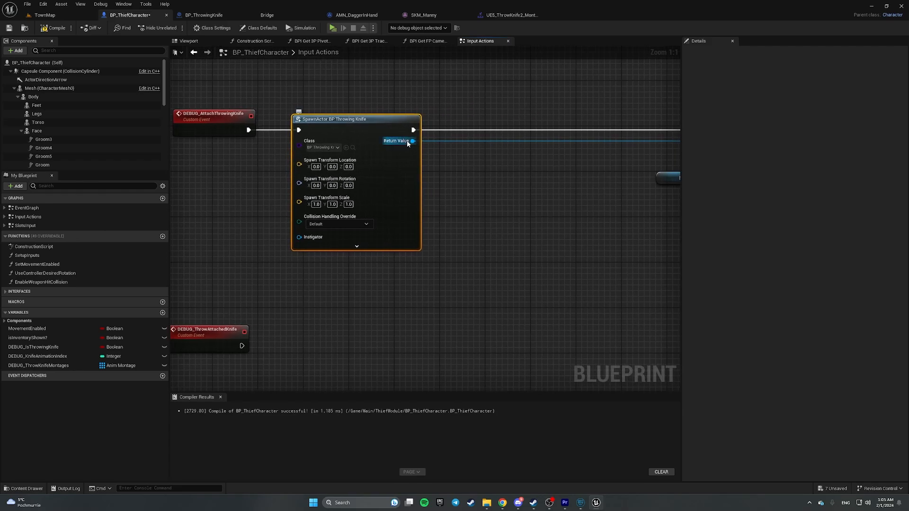
{"action": "right_click_drag", "start_coordinate": [500, 154], "coordinate": [384, 153]}
- Promote the spawned knife to a new DEBUG_AttachedThrowingKnife variable, executed right after spawning
{"action": "left_click_drag", "start_coordinate": [295, 140], "coordinate": [365, 175]}
{"action": "left_click", "coordinate": [436, 213]}
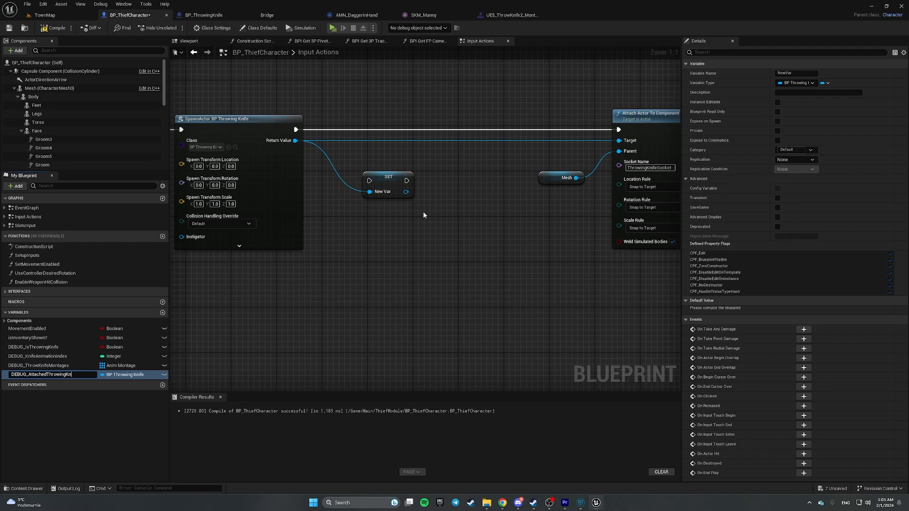
{"action": "key", "text": "Return"}
{"action": "left_click_drag", "start_coordinate": [296, 129], "coordinate": [618, 129]}
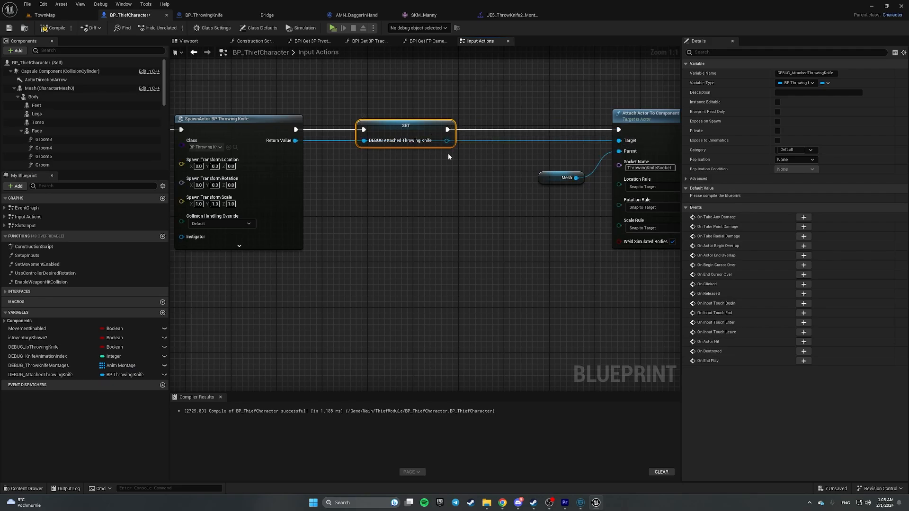
- Compile and save BP_ThiefCharacter
{"action": "right_click_drag", "start_coordinate": [567, 272], "coordinate": [502, 266]}
{"action": "scroll", "coordinate": [501, 260], "scroll_direction": "down", "scroll_amount": 2}
{"action": "right_click_drag", "start_coordinate": [415, 243], "coordinate": [562, 216]}
{"action": "left_click", "coordinate": [54, 28]}
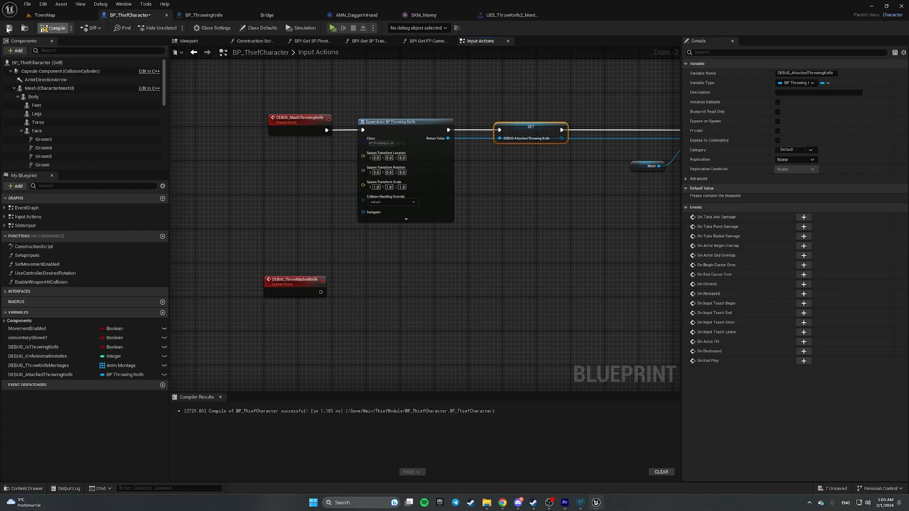
{"action": "left_click", "coordinate": [8, 30]}
- Move the DEBUG_ThrowAttachedKnife event node lower in the graph
{"action": "right_click_drag", "start_coordinate": [552, 238], "coordinate": [530, 186]}
{"action": "scroll", "coordinate": [291, 242], "scroll_direction": "up", "scroll_amount": 2}
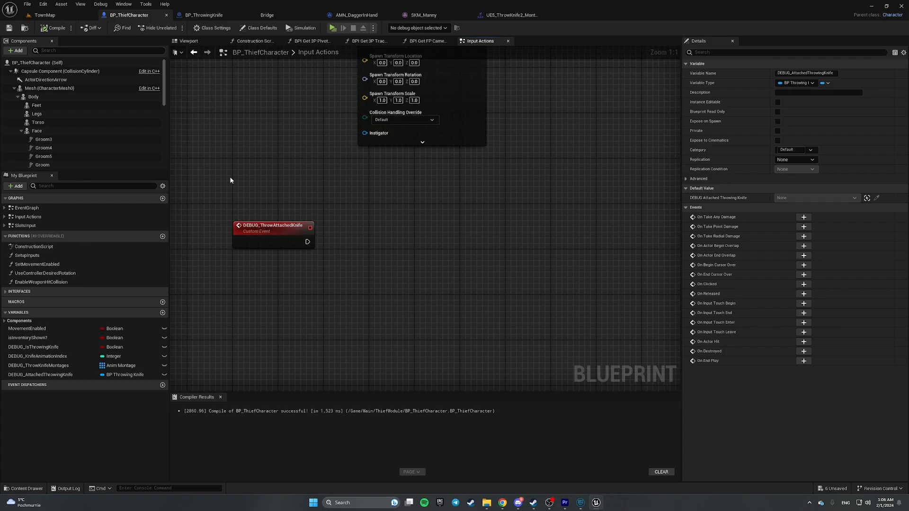
{"action": "left_click_drag", "start_coordinate": [219, 187], "coordinate": [309, 291]}
{"action": "left_click_drag", "start_coordinate": [275, 232], "coordinate": [274, 277]}
{"action": "left_click", "coordinate": [300, 231]}
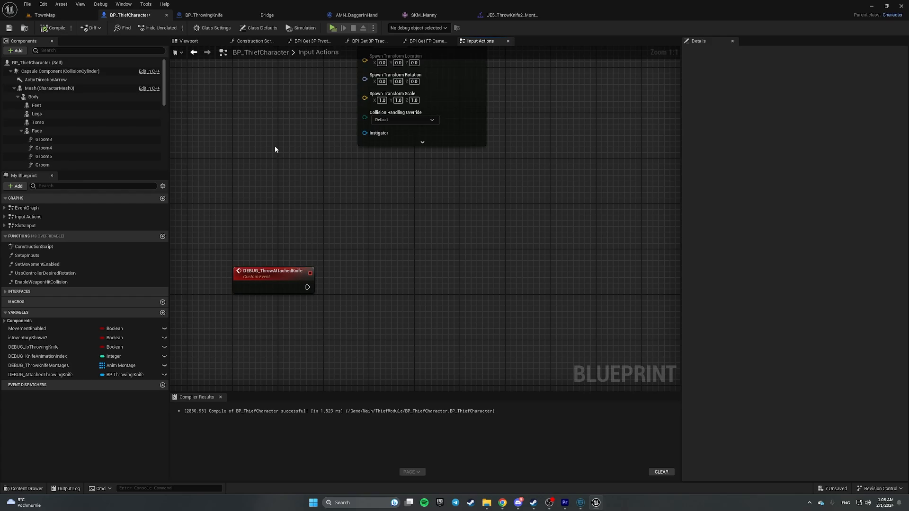
- Inspect the knife from several angles in the BP_ThrowingKnife viewport
{"action": "left_click", "coordinate": [205, 15]}
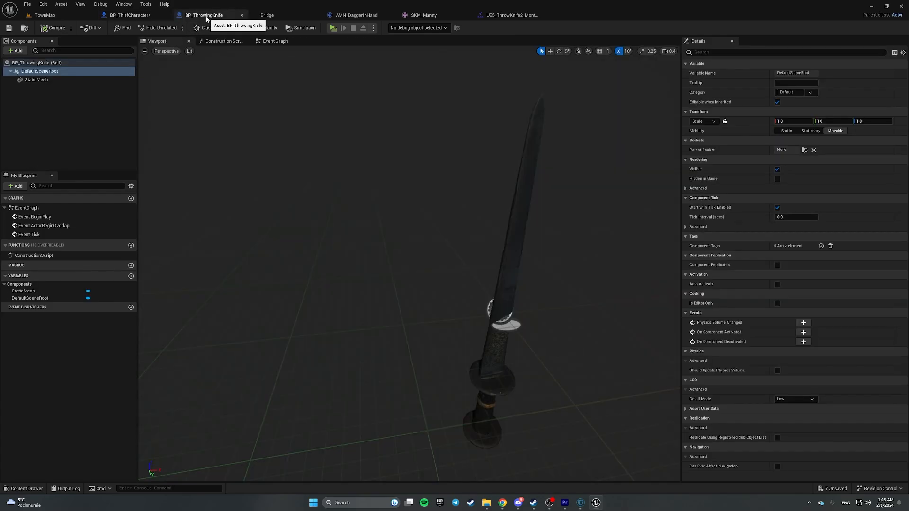
{"action": "right_click_drag", "start_coordinate": [425, 215], "coordinate": [411, 189]}
{"action": "scroll", "coordinate": [434, 229], "scroll_direction": "down", "scroll_amount": 8}
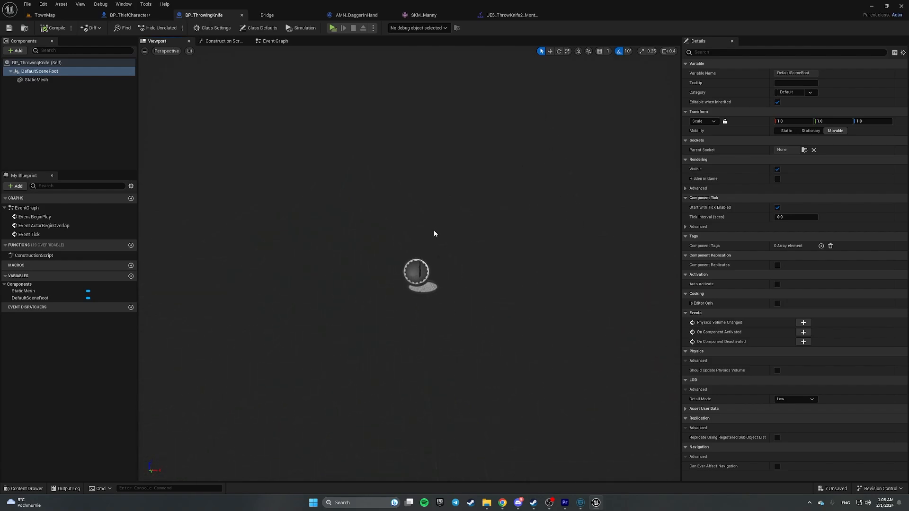
{"action": "scroll", "coordinate": [444, 233], "scroll_direction": "up", "scroll_amount": 4}
{"action": "right_click_drag", "start_coordinate": [457, 235], "coordinate": [425, 227]}
{"action": "key", "text": "w"}
{"action": "scroll", "coordinate": [457, 237], "scroll_direction": "down", "scroll_amount": 1}
{"action": "key", "text": "s"}
{"action": "key", "text": "w"}
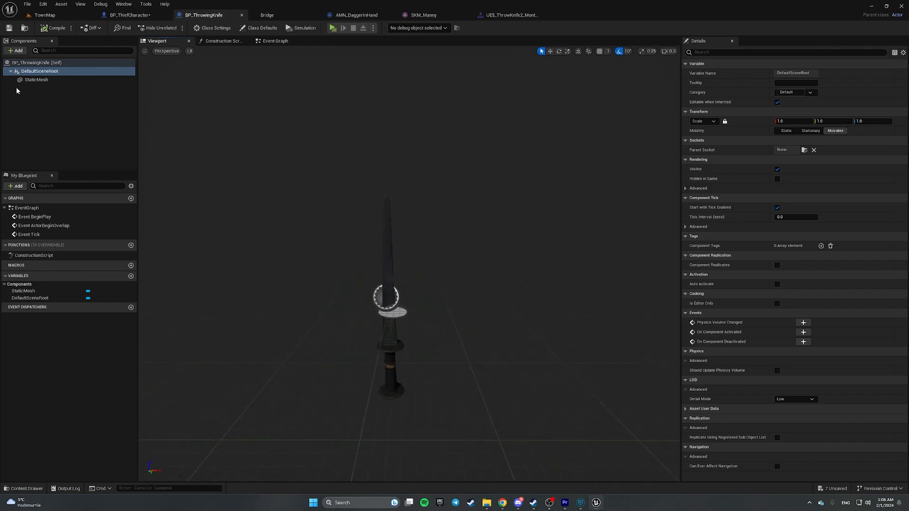
- Add a Projectile Movement component with its default name, save, and review its settings
{"action": "left_click", "coordinate": [15, 51]}
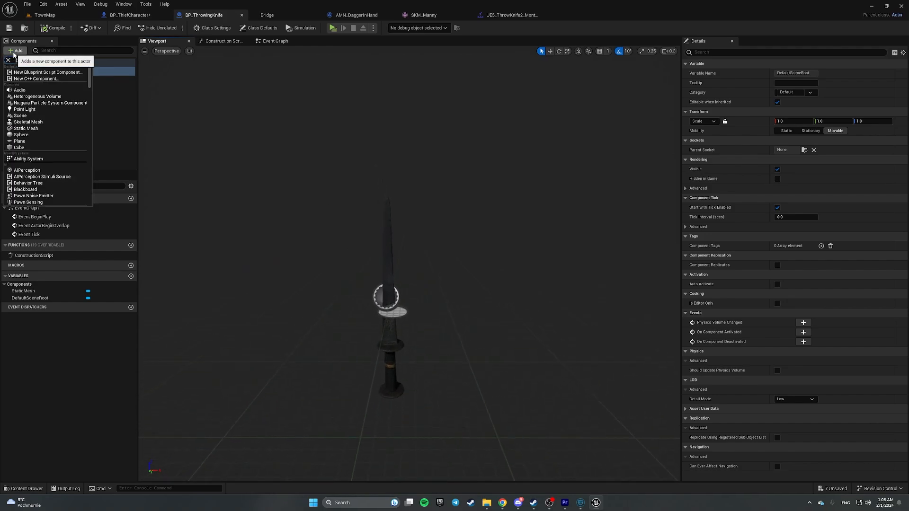
{"action": "type", "text": "project"}
{"action": "left_click", "coordinate": [37, 75]}
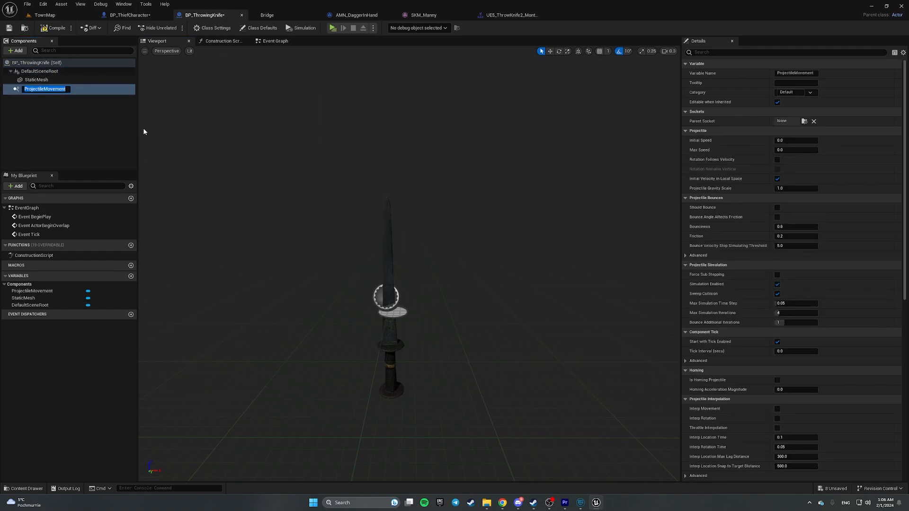
{"action": "left_click", "coordinate": [107, 122]}
{"action": "left_click", "coordinate": [9, 27]}
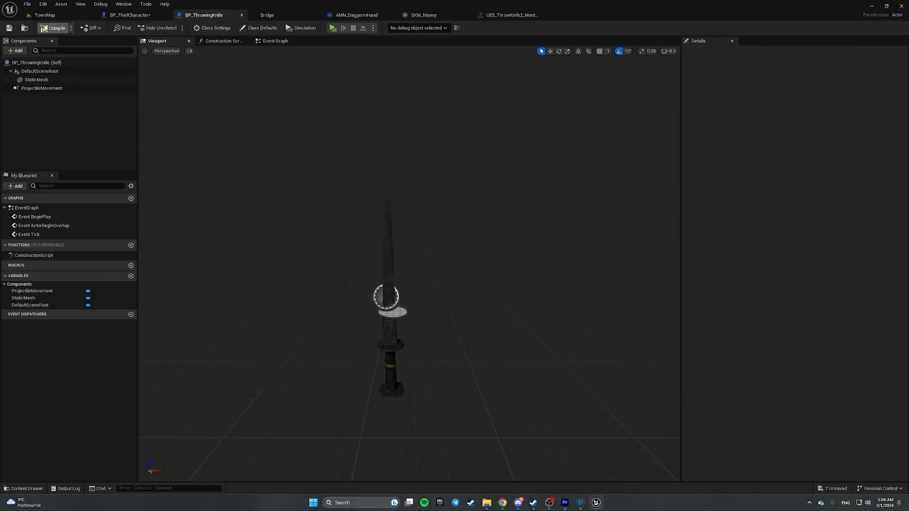
{"action": "left_click", "coordinate": [38, 88]}
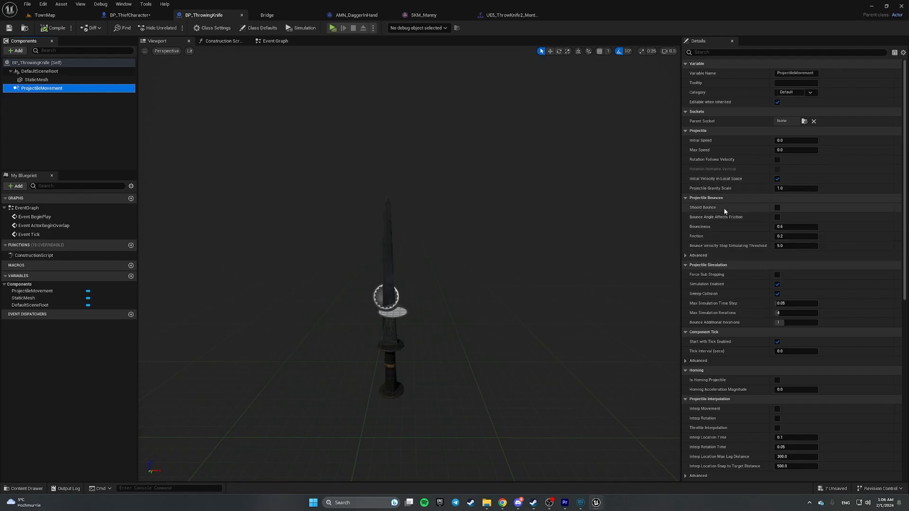
{"action": "scroll", "coordinate": [723, 211], "scroll_direction": "down", "scroll_amount": 4}
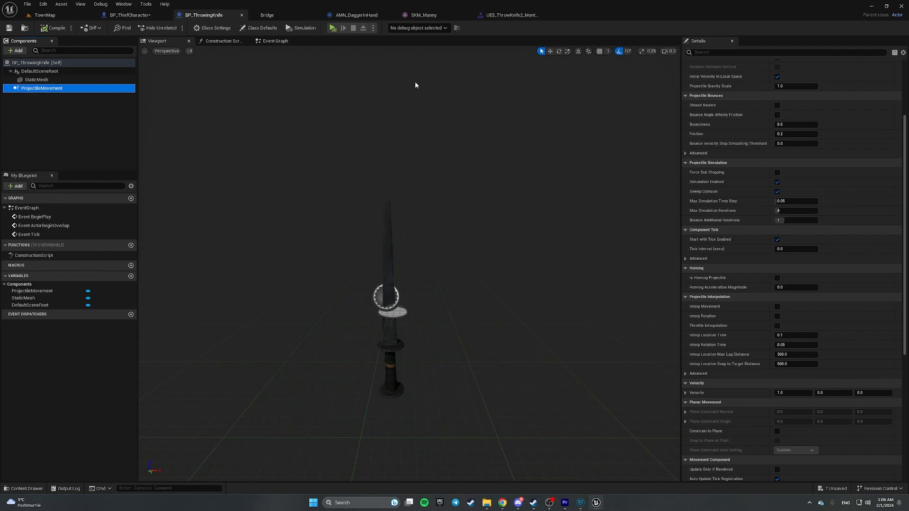
- Play-test the level, performing several attack swings, then stop and dismiss the error log
{"action": "left_click", "coordinate": [333, 28]}
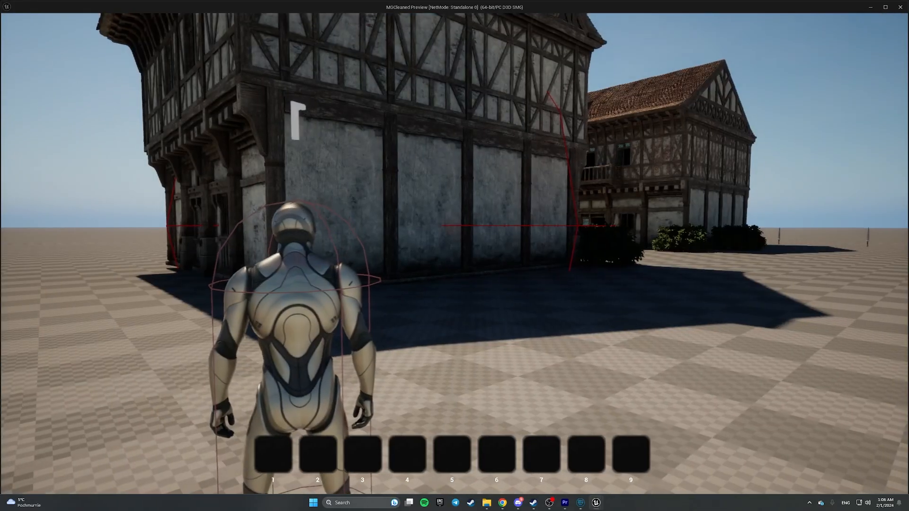
{"action": "key", "text": "w"}
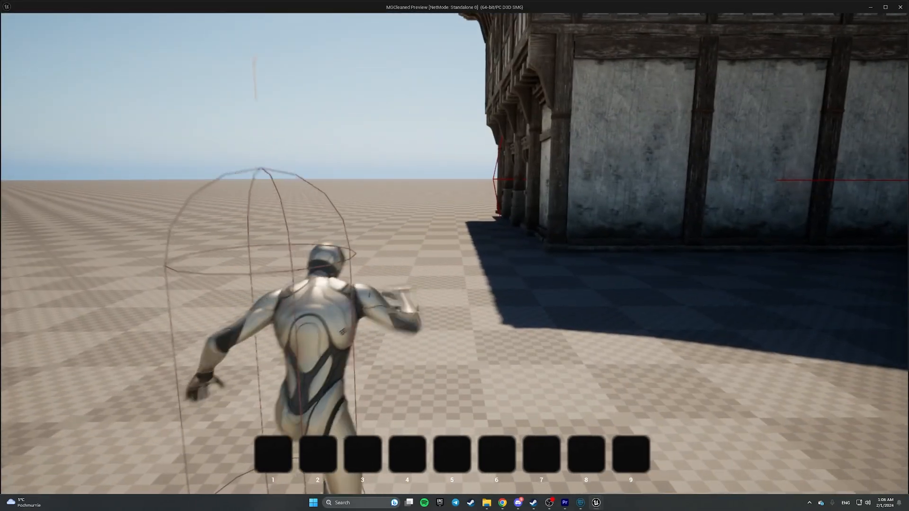
{"action": "key", "text": "d"}
{"action": "left_click", "coordinate": [454, 253]}
{"action": "left_click", "coordinate": [455, 253]}
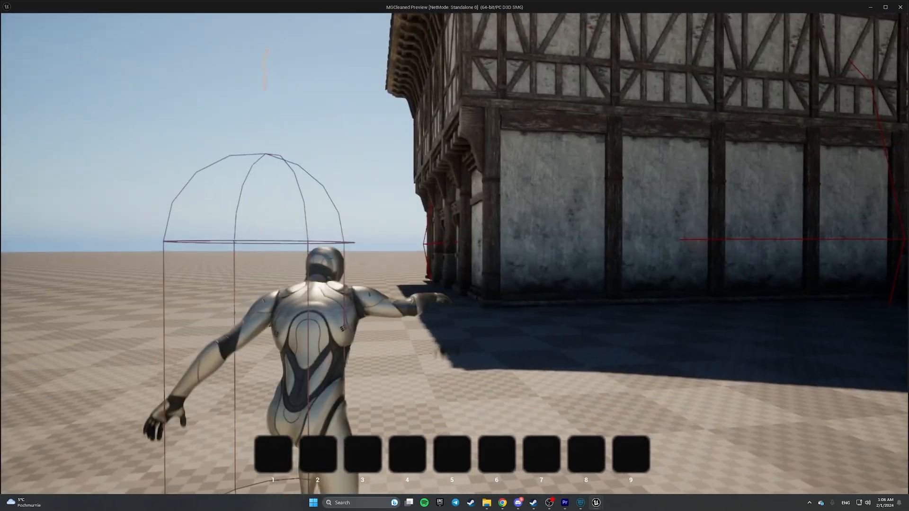
{"action": "left_click", "coordinate": [454, 254]}
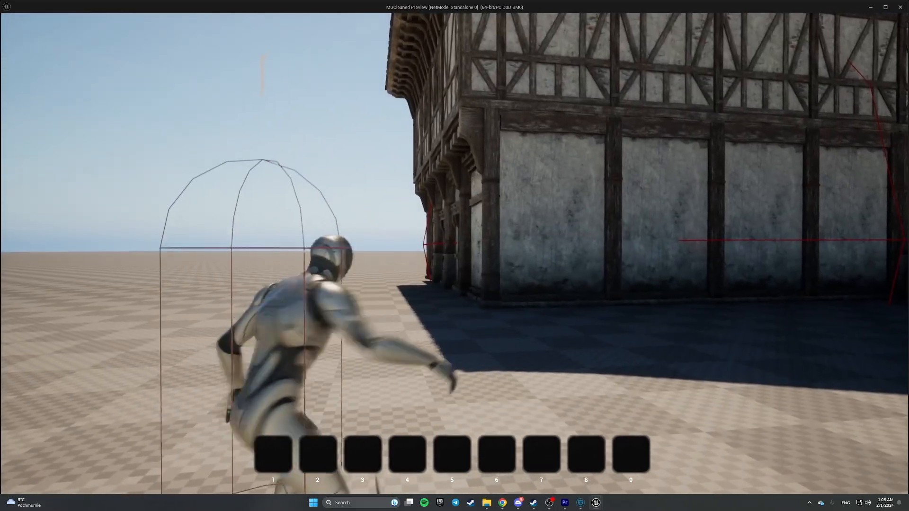
{"action": "left_click", "coordinate": [454, 253]}
{"action": "left_click", "coordinate": [454, 253]}
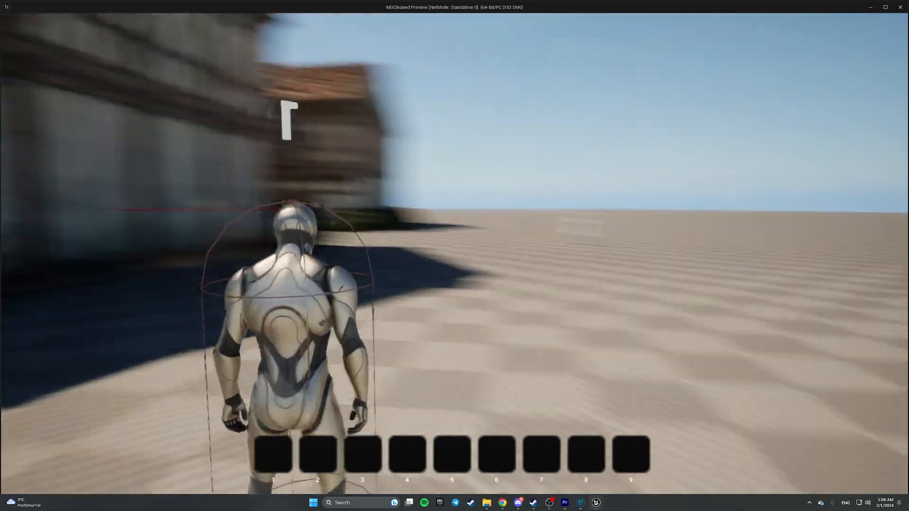
{"action": "left_click", "coordinate": [454, 253]}
{"action": "key", "text": "Escape"}
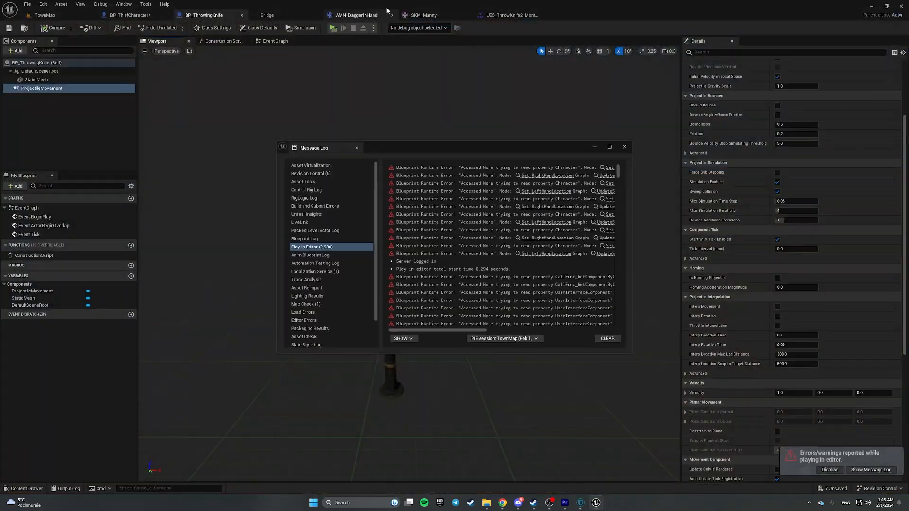
{"action": "left_click", "coordinate": [623, 147]}
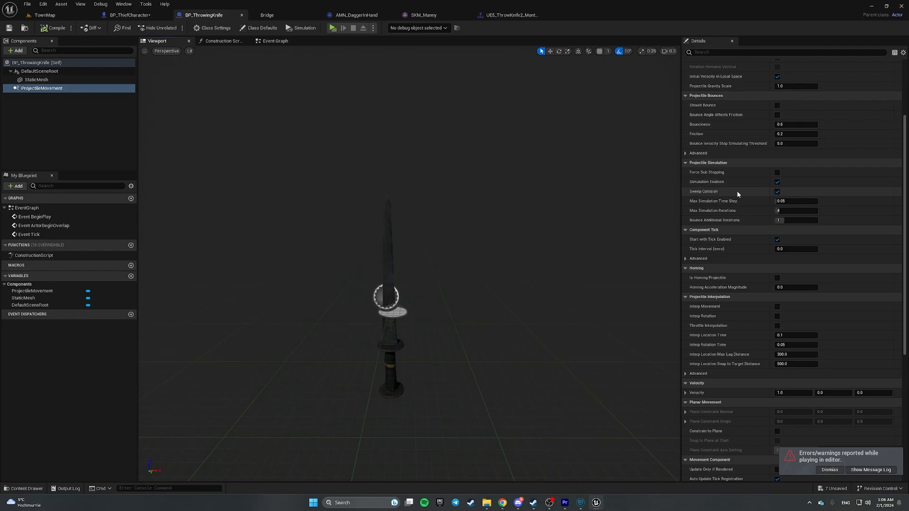
- Set the ProjectileMovement's Projectile Gravity Scale to 0
{"action": "scroll", "coordinate": [715, 142], "scroll_direction": "up", "scroll_amount": 5}
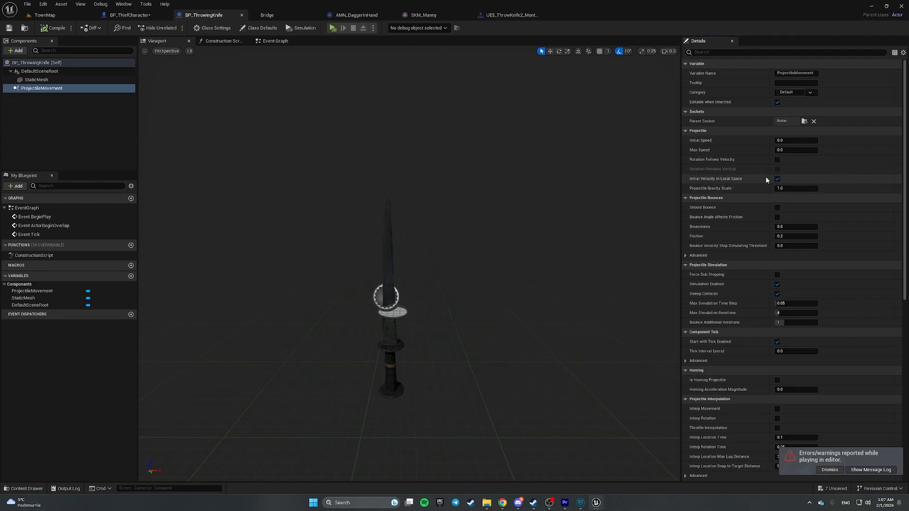
{"action": "left_click", "coordinate": [795, 188]}
{"action": "type", "text": "0"}
{"action": "key", "text": "Return"}
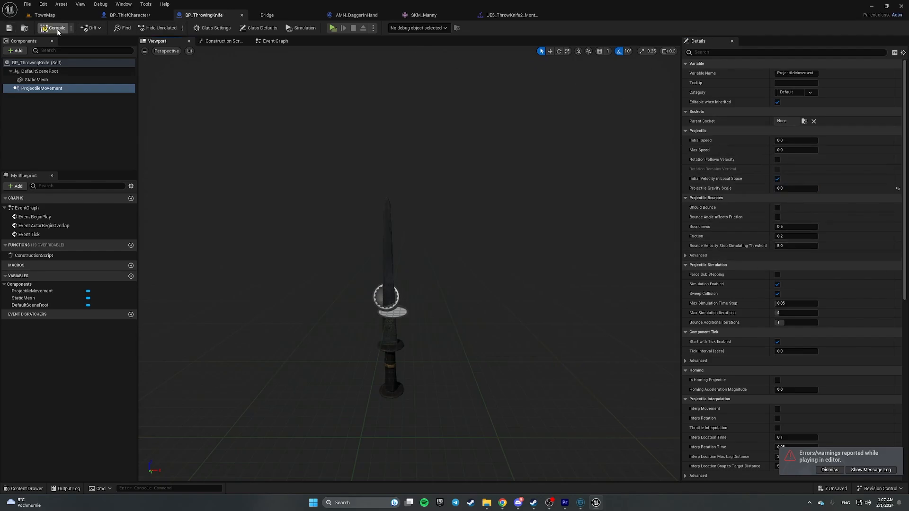
- Run a quick play test from the TownMap level, then return to BP_ThrowingKnife
{"action": "left_click", "coordinate": [48, 15]}
{"action": "left_click", "coordinate": [173, 28]}
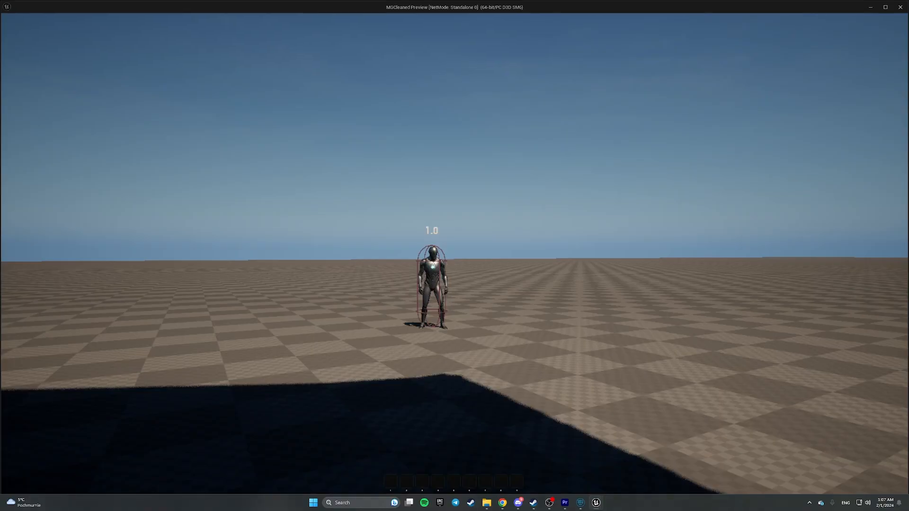
{"action": "key", "text": "Escape"}
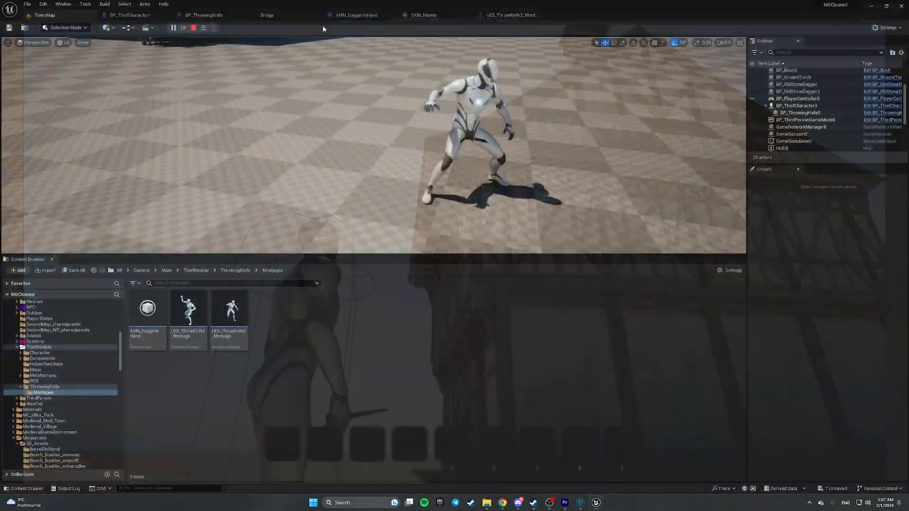
{"action": "left_click", "coordinate": [624, 146]}
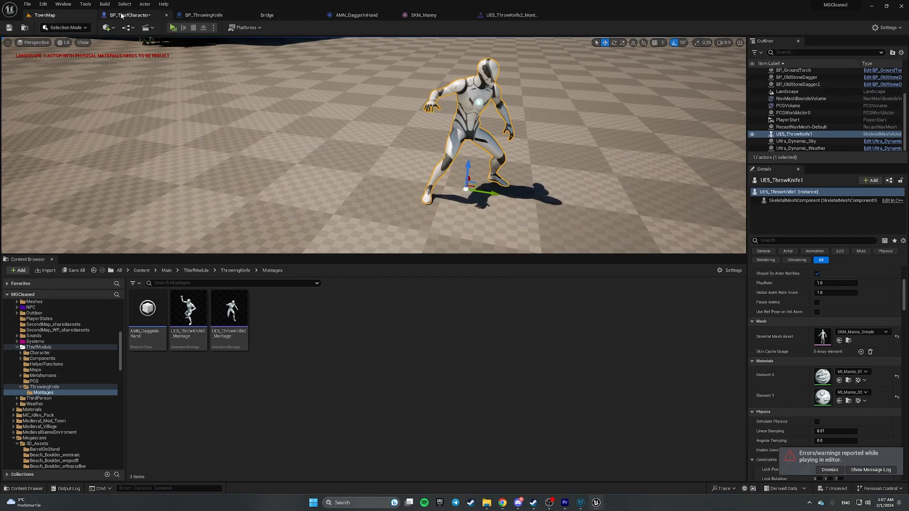
{"action": "left_click", "coordinate": [137, 15]}
{"action": "left_click", "coordinate": [179, 16]}
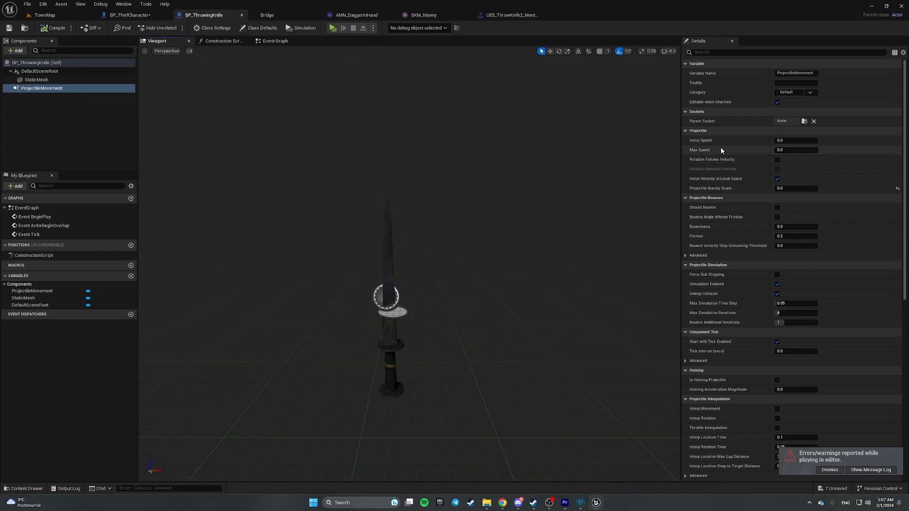
- Dismiss the errors notification and briefly check the Velocity X, Y, Z values
{"action": "scroll", "coordinate": [738, 177], "scroll_direction": "down", "scroll_amount": 5}
{"action": "left_click", "coordinate": [828, 470]}
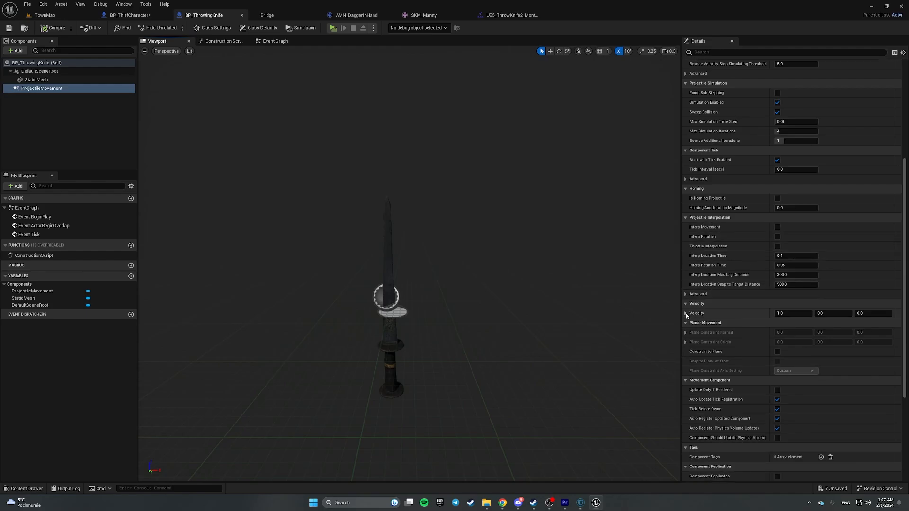
{"action": "left_click", "coordinate": [685, 313]}
{"action": "left_click", "coordinate": [686, 314]}
{"action": "scroll", "coordinate": [698, 313], "scroll_direction": "up", "scroll_amount": 2}
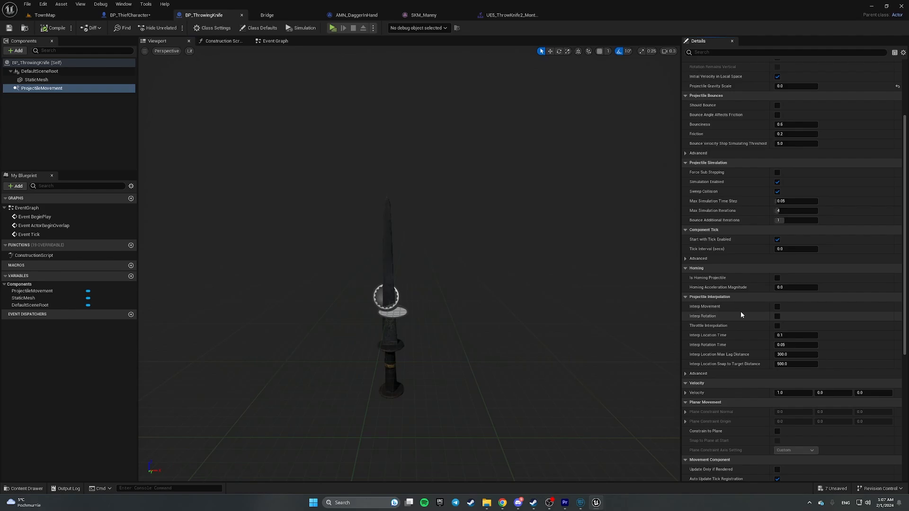
{"action": "scroll", "coordinate": [728, 305], "scroll_direction": "up", "scroll_amount": 2}
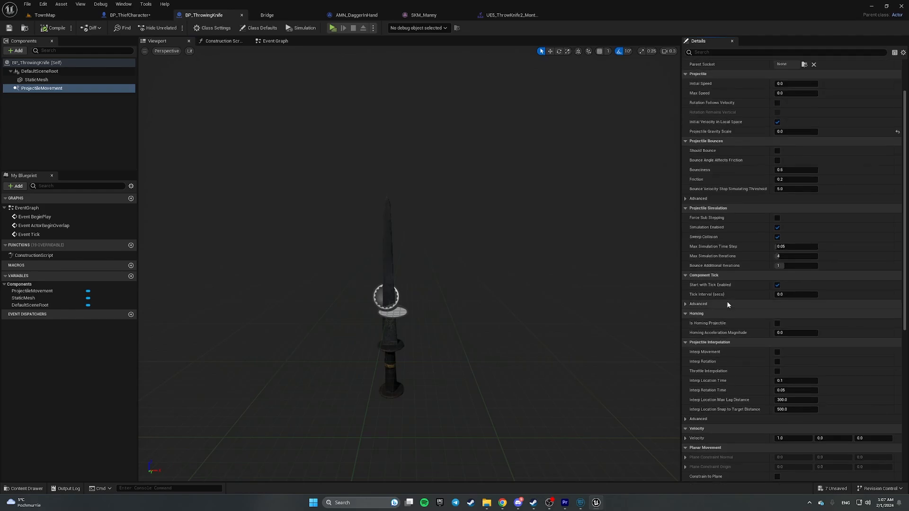
{"action": "scroll", "coordinate": [730, 313], "scroll_direction": "up", "scroll_amount": 1}
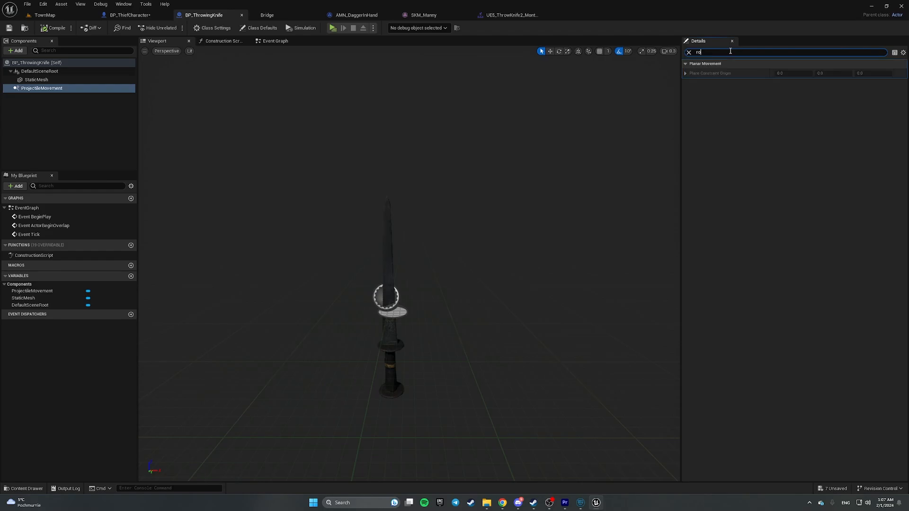
- Enable Rotation Follows Velocity via a 'rota' property search, save, and clear the filter
{"action": "type", "text": "ta"}
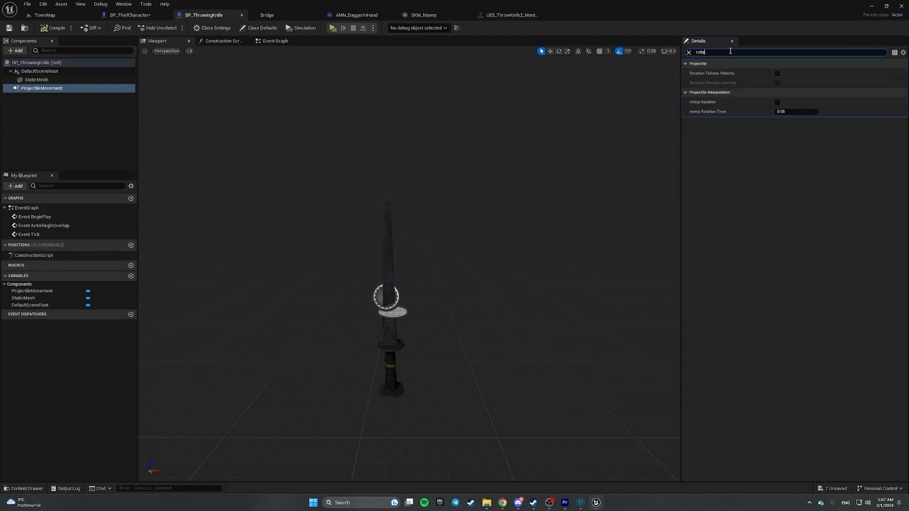
{"action": "left_click", "coordinate": [777, 75]}
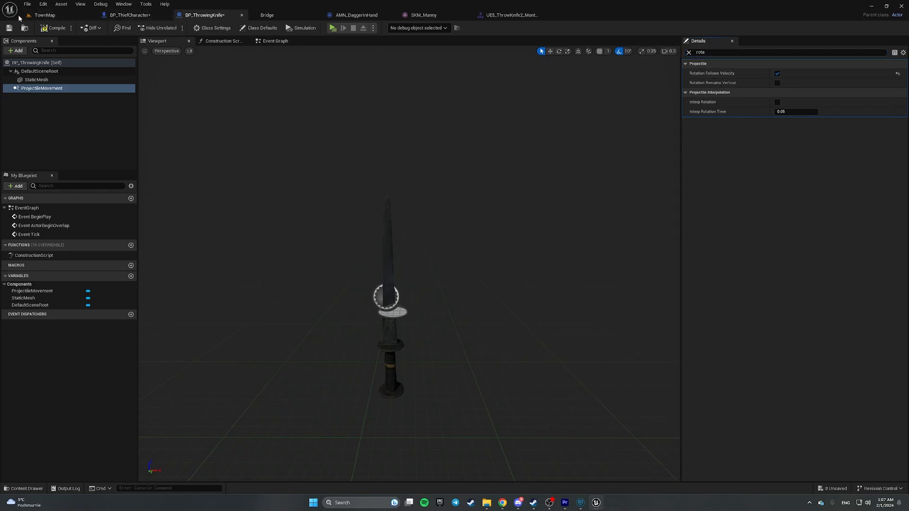
{"action": "left_click", "coordinate": [8, 27]}
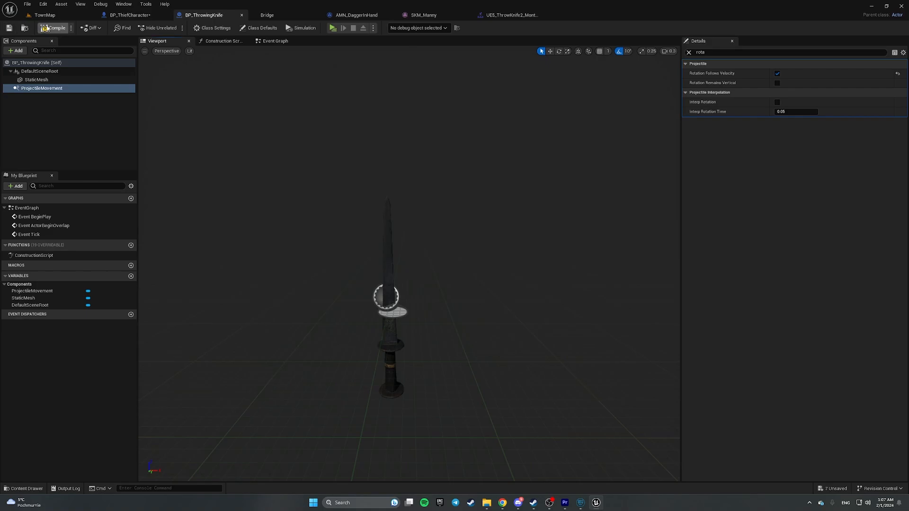
{"action": "left_click", "coordinate": [688, 53]}
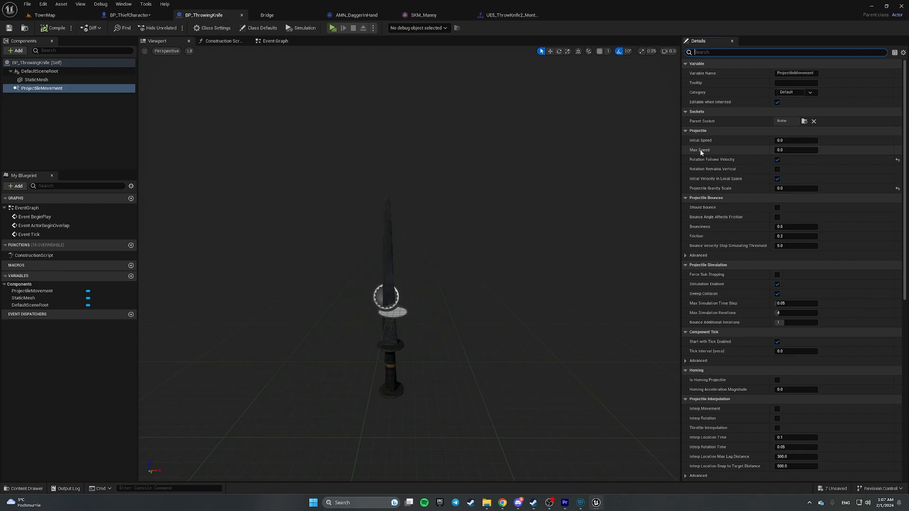
- Add a custom event named DEBUG_StartMovement in the Event Graph, correcting a typo in its name
{"action": "left_click", "coordinate": [268, 42]}
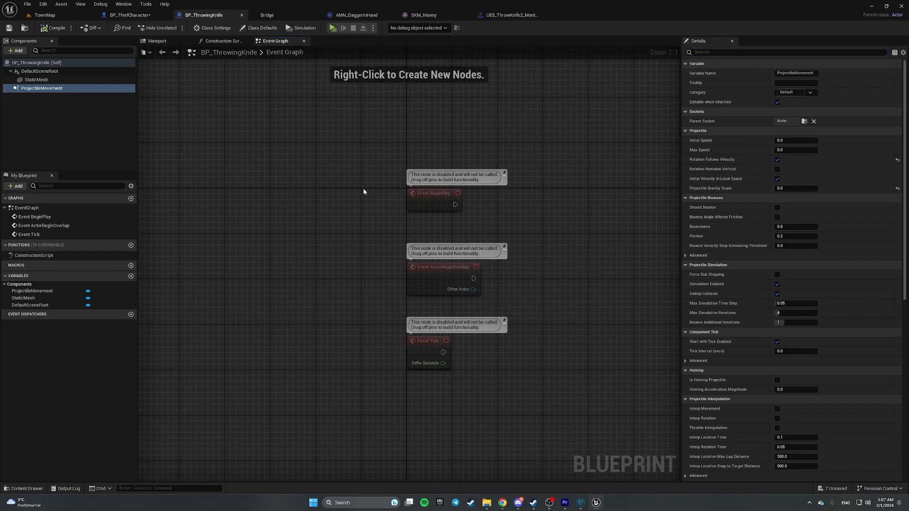
{"action": "right_click", "coordinate": [379, 308]}
{"action": "type", "text": "cus"}
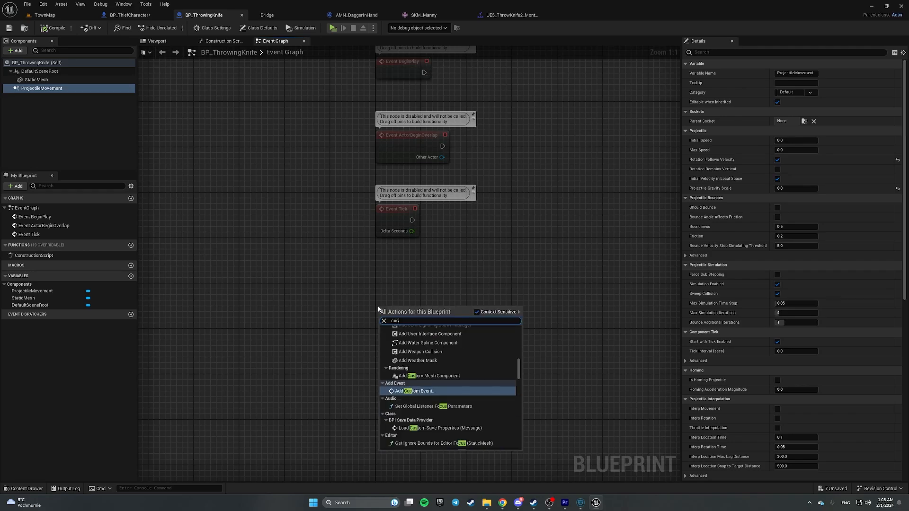
{"action": "type", "text": "tom"}
{"action": "key", "text": "Return"}
{"action": "type", "text": "DEBUG_Star"}
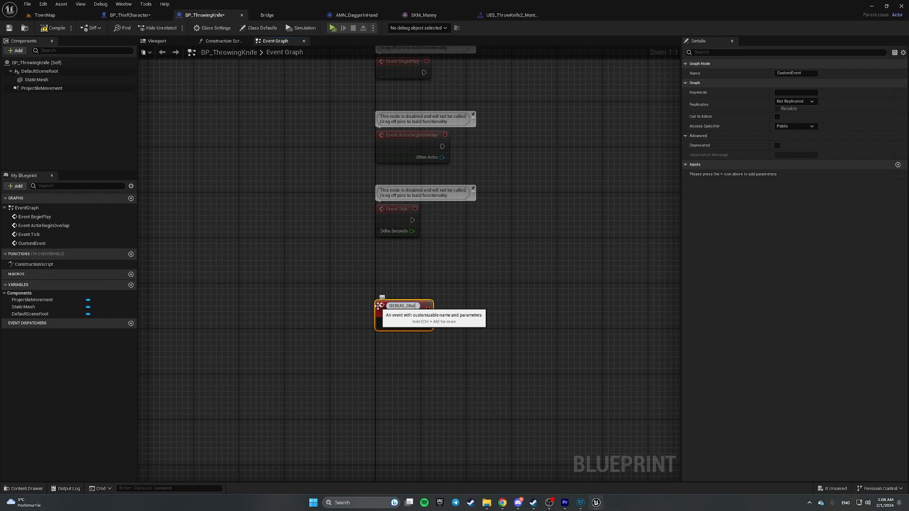
{"action": "type", "text": "tMovementy"}
{"action": "key", "text": "Return"}
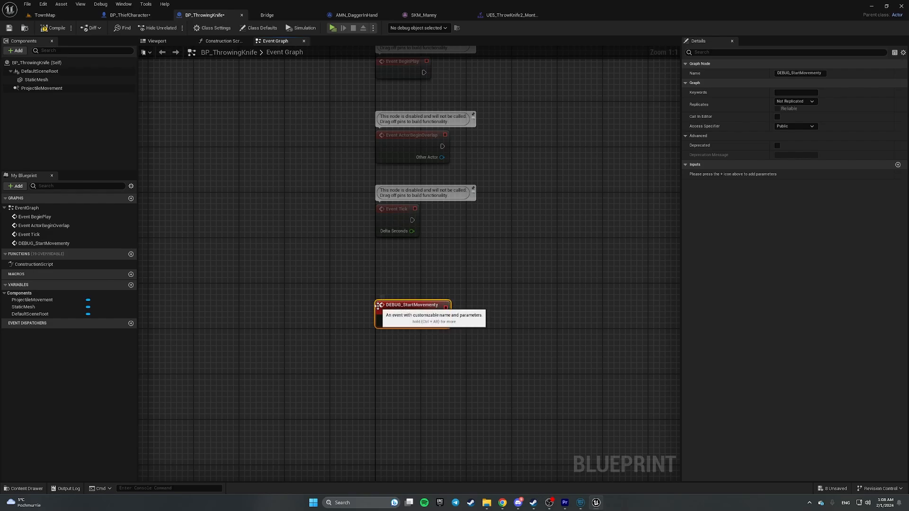
{"action": "left_click", "coordinate": [426, 290]}
{"action": "key", "text": "Right"}
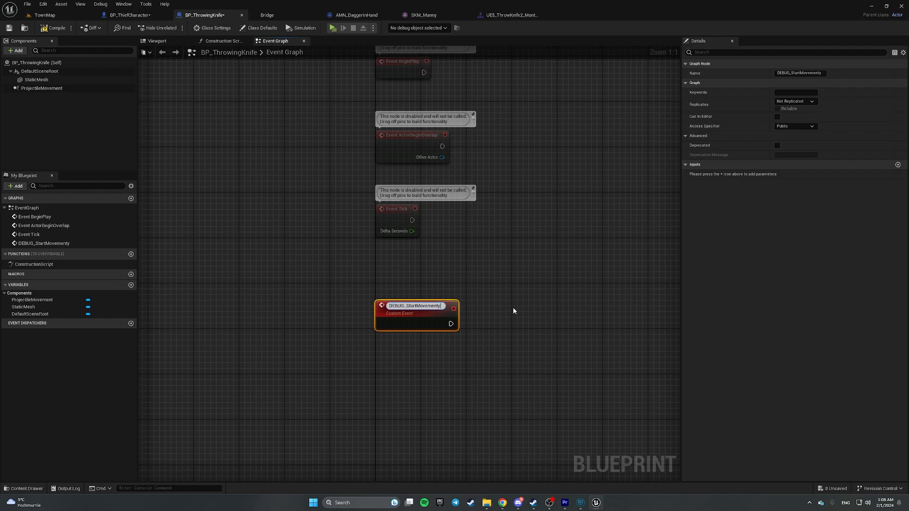
{"action": "key", "text": "BackSpace"}
{"action": "key", "text": "Return"}
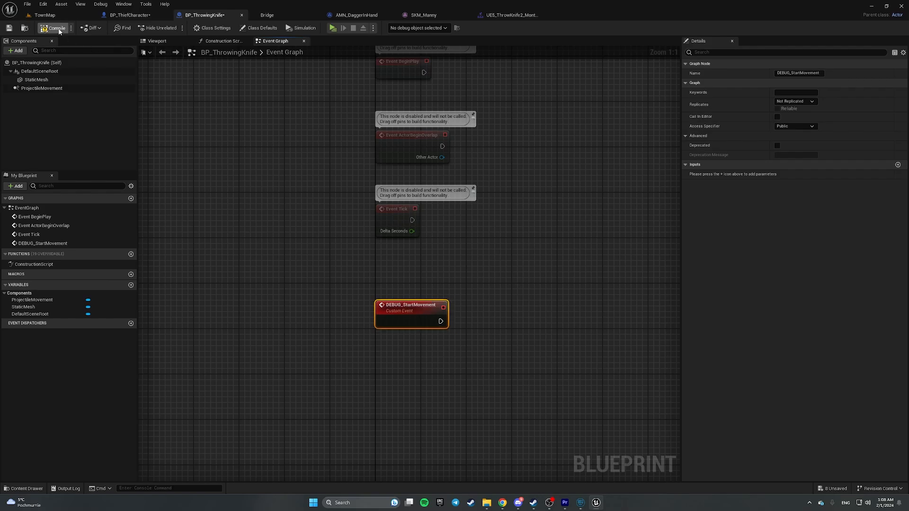
- Have DEBUG_StartMovement set ProjectileMovement's Initial Speed to 1000, then save
{"action": "left_click_drag", "start_coordinate": [40, 88], "coordinate": [552, 328]}
{"action": "type", "text": "set initi"}
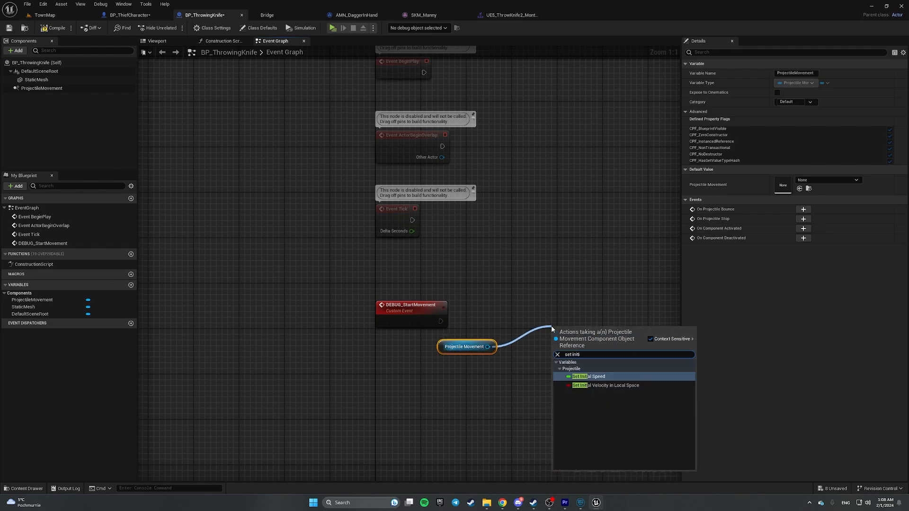
{"action": "key", "text": "Return"}
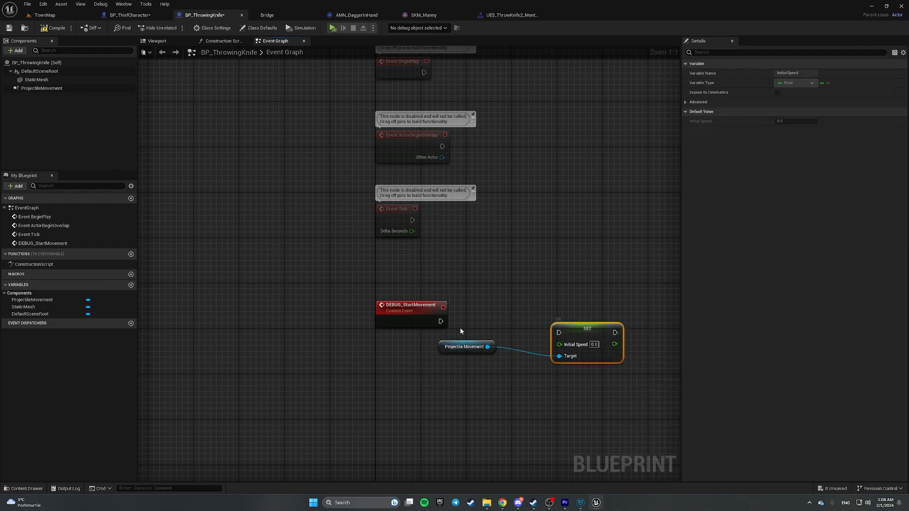
{"action": "left_click_drag", "start_coordinate": [441, 322], "coordinate": [588, 321]}
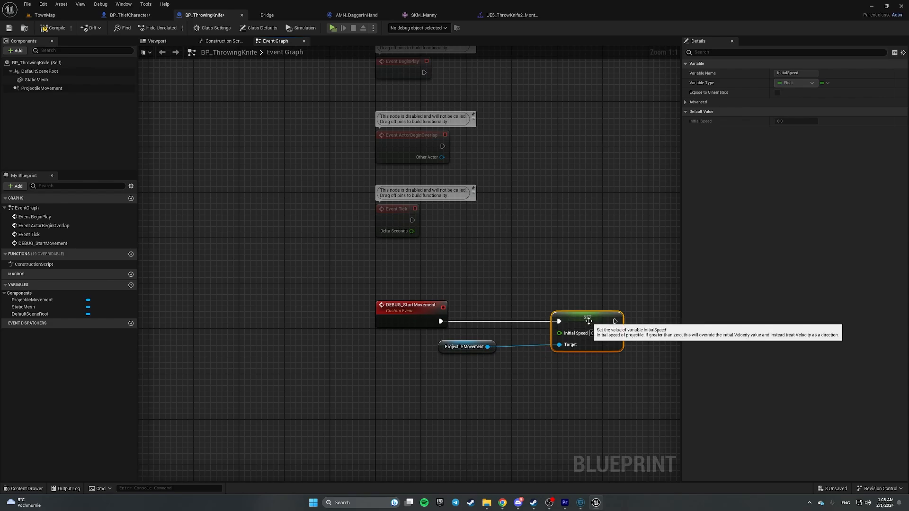
{"action": "left_click", "coordinate": [596, 334]}
{"action": "type", "text": "1000"}
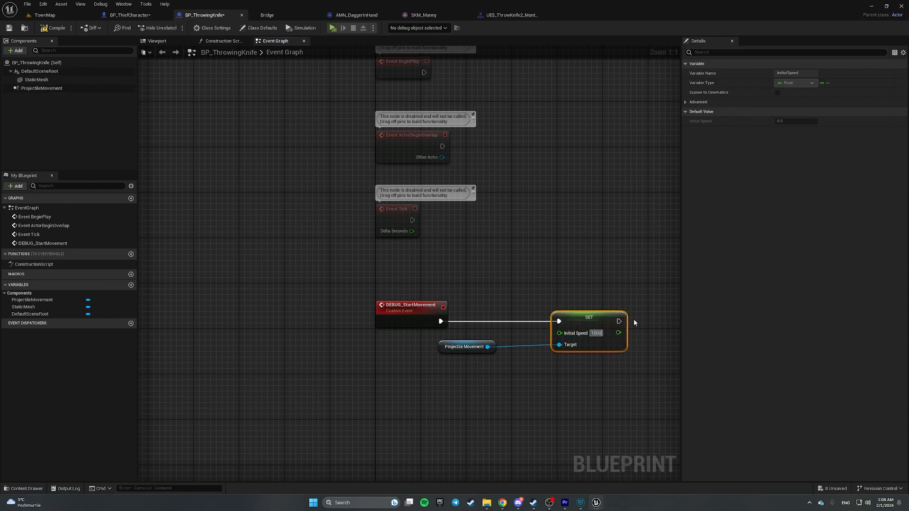
{"action": "key", "text": "Return"}
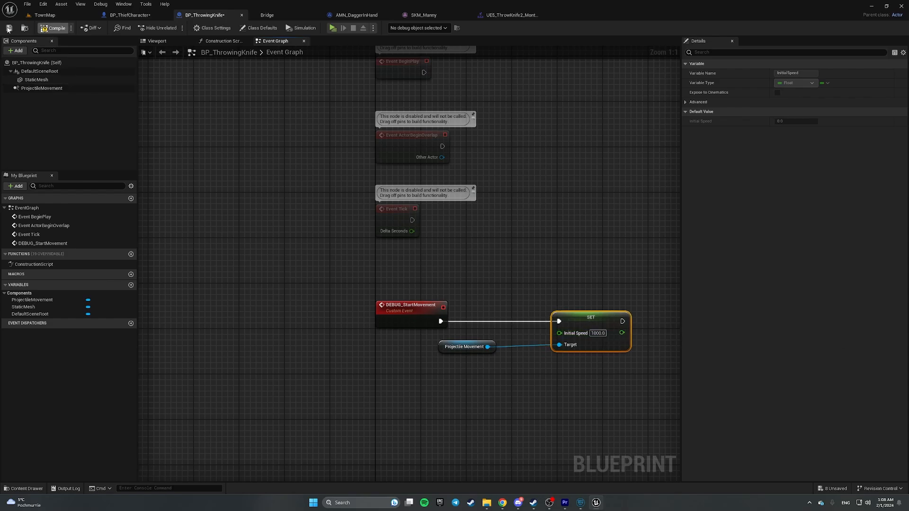
{"action": "left_click", "coordinate": [8, 29]}
- Inspect the ProjectileMovement component's Velocity X, Y, Z values in Details
{"action": "left_click", "coordinate": [42, 88]}
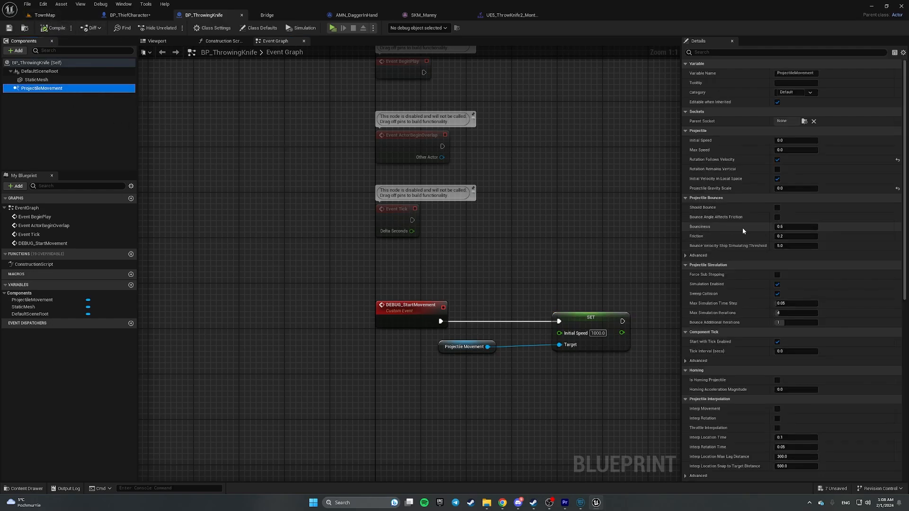
{"action": "scroll", "coordinate": [750, 235], "scroll_direction": "down", "scroll_amount": 10}
{"action": "scroll", "coordinate": [750, 235], "scroll_direction": "down", "scroll_amount": 2}
{"action": "left_click", "coordinate": [685, 160]}
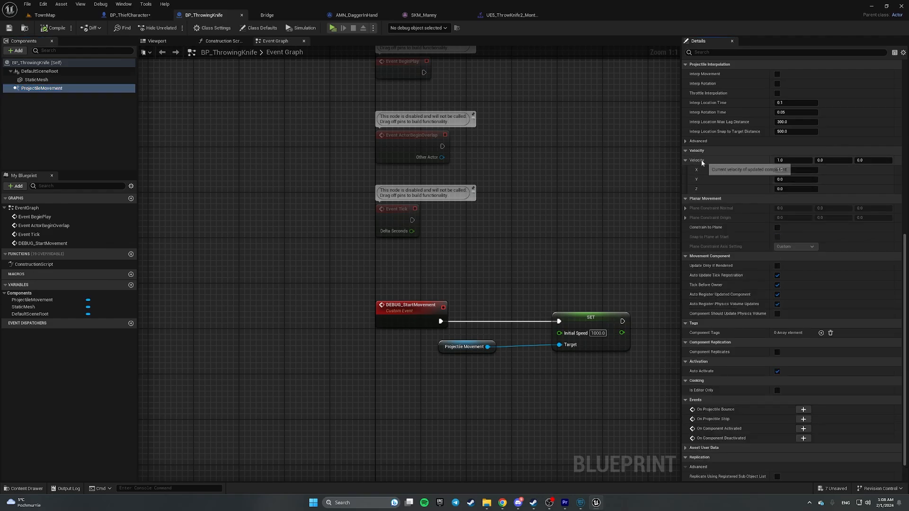
{"action": "scroll", "coordinate": [722, 175], "scroll_direction": "up", "scroll_amount": 5}
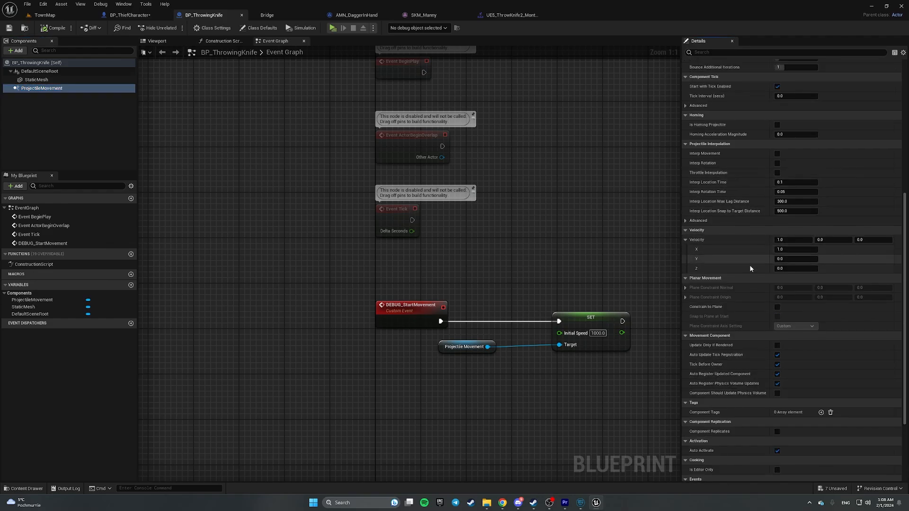
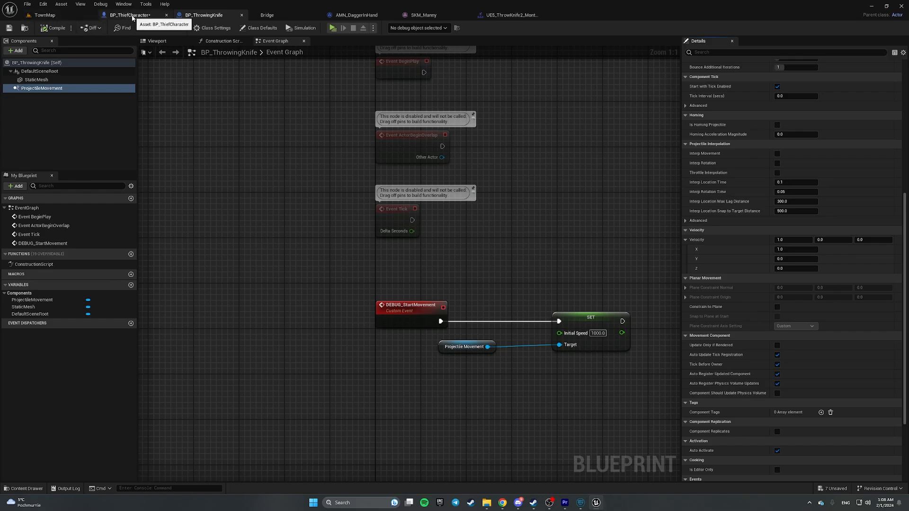
- In BP_ThiefCharacter, clear a stray Mesh node from near the DEBUG_ThrowAttachedKnife event
{"action": "left_click", "coordinate": [130, 16]}
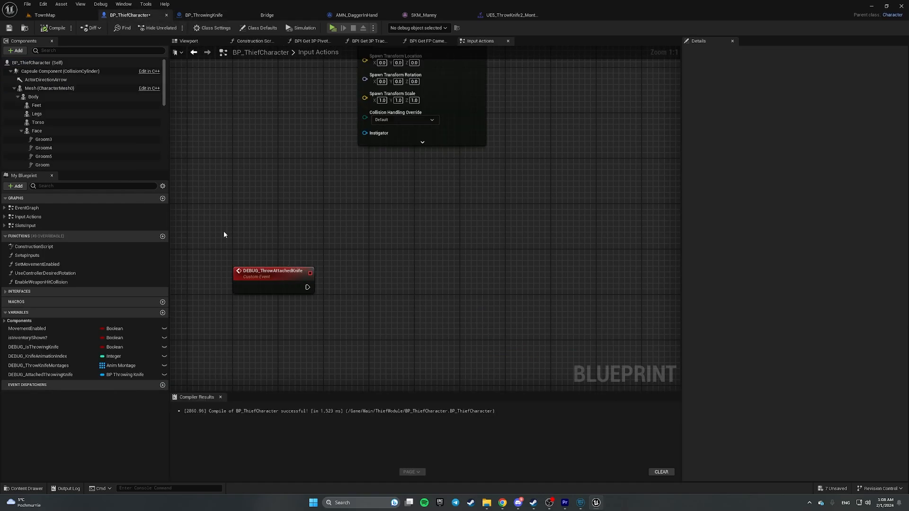
{"action": "left_click", "coordinate": [272, 279]}
{"action": "right_click_drag", "start_coordinate": [323, 319], "coordinate": [418, 313]}
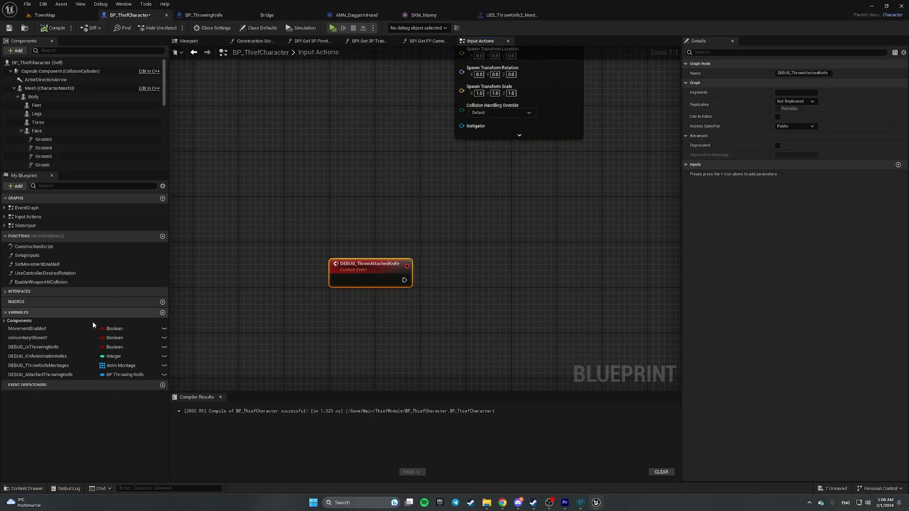
{"action": "left_click_drag", "start_coordinate": [42, 375], "coordinate": [422, 318]}
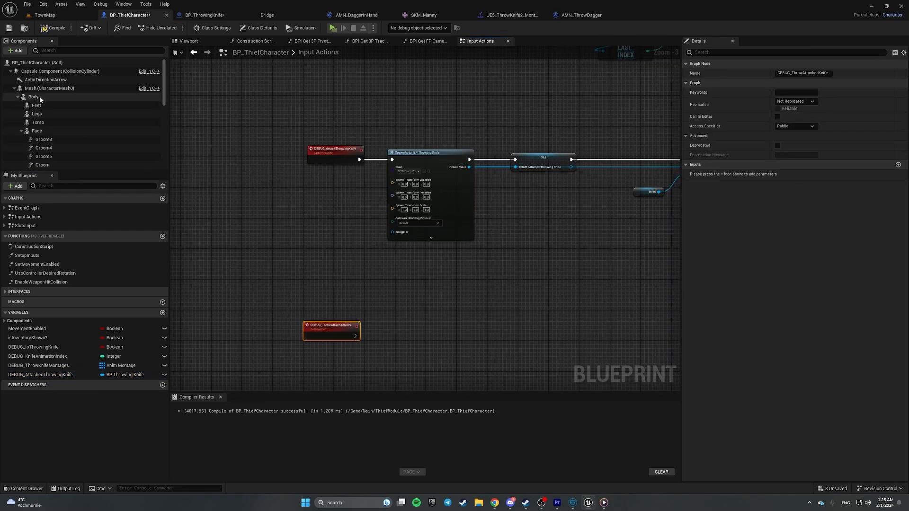
{"action": "left_click_drag", "start_coordinate": [40, 89], "coordinate": [406, 321]}
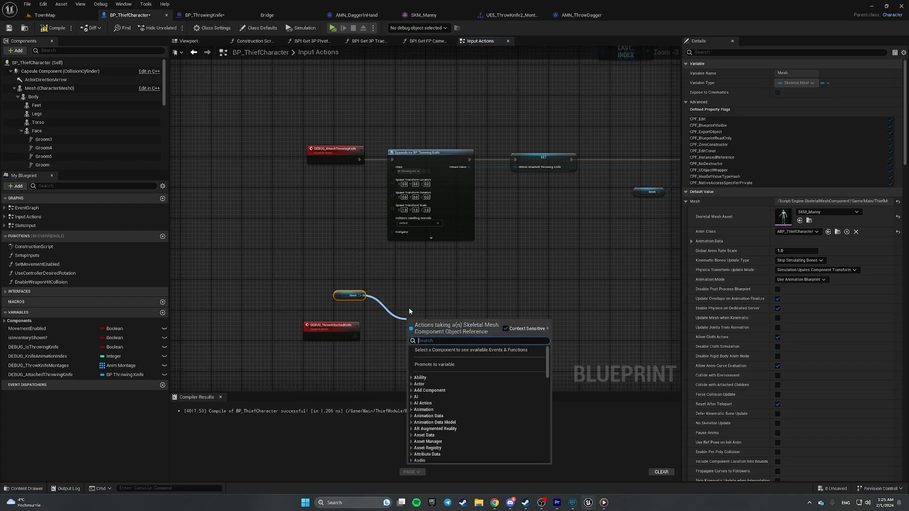
{"action": "left_click", "coordinate": [342, 267]}
{"action": "scroll", "coordinate": [347, 282], "scroll_direction": "up", "scroll_amount": 3}
{"action": "right_click_drag", "start_coordinate": [366, 286], "coordinate": [326, 204]}
{"action": "left_click_drag", "start_coordinate": [284, 181], "coordinate": [339, 231]}
{"action": "key", "text": "Delete"}
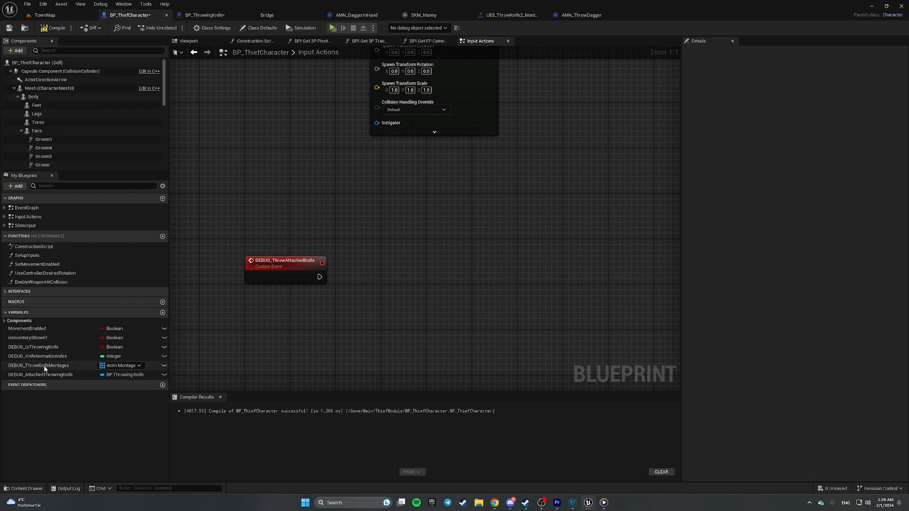
- Add a Detach From Actor node targeting the attached throwing knife variable
{"action": "left_click_drag", "start_coordinate": [38, 374], "coordinate": [291, 310]}
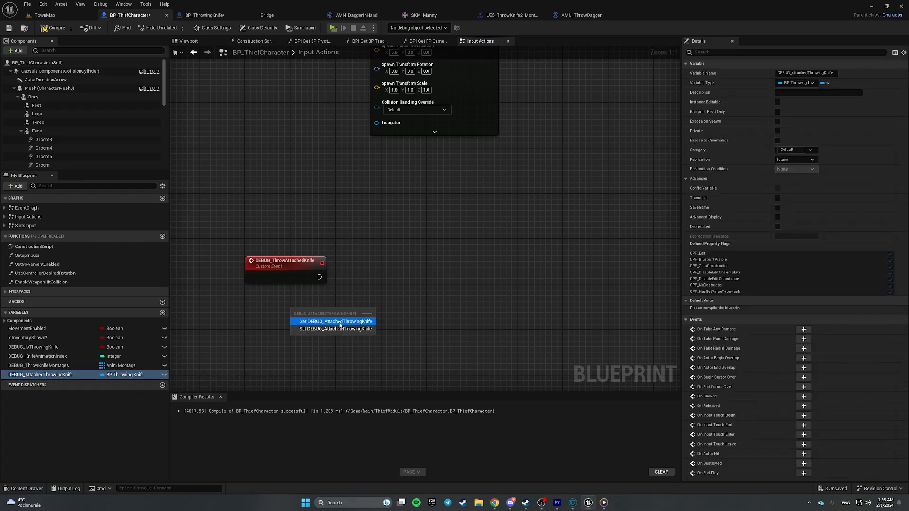
{"action": "left_click", "coordinate": [340, 325]}
{"action": "left_click_drag", "start_coordinate": [358, 309], "coordinate": [396, 303]}
{"action": "type", "text": "deat"}
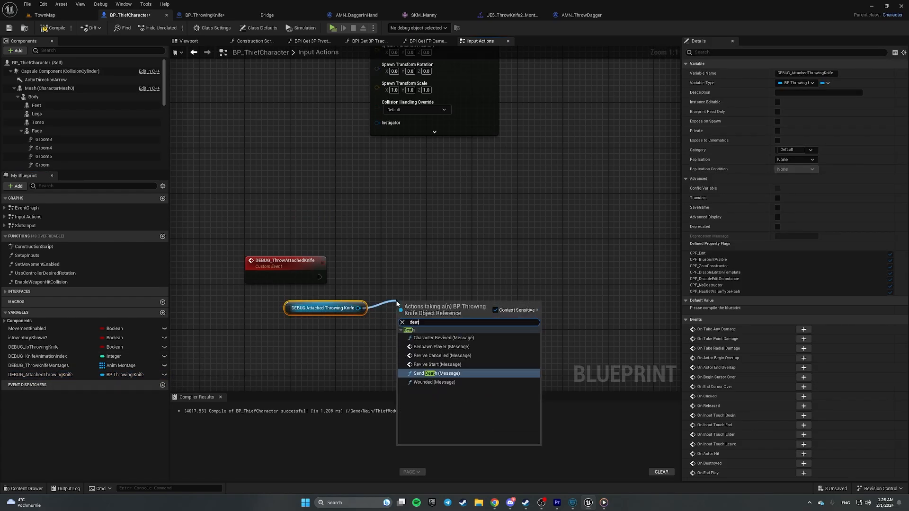
{"action": "type", "text": "ac"}
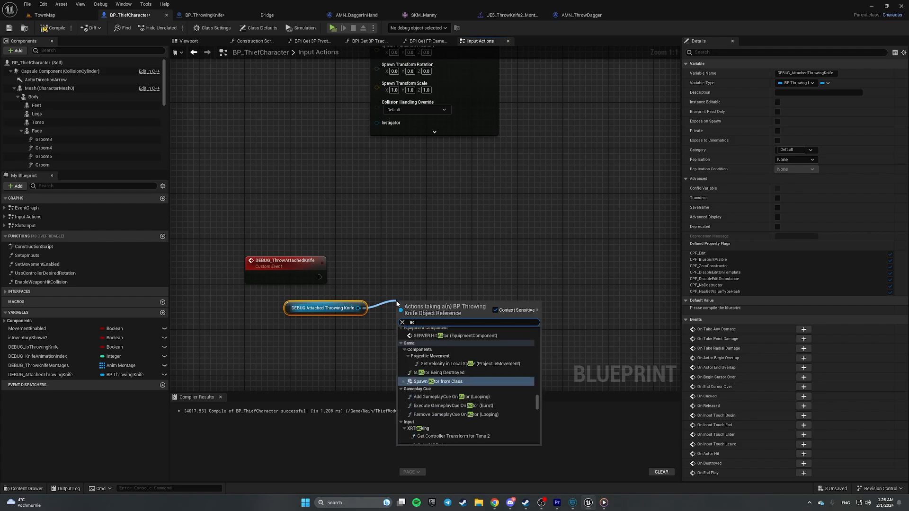
{"action": "type", "text": "tor from ac"}
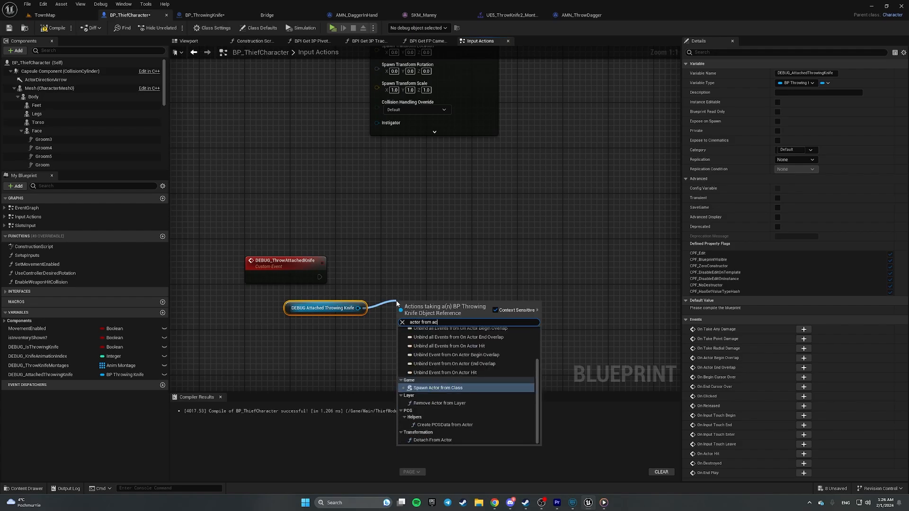
{"action": "type", "text": "tor"}
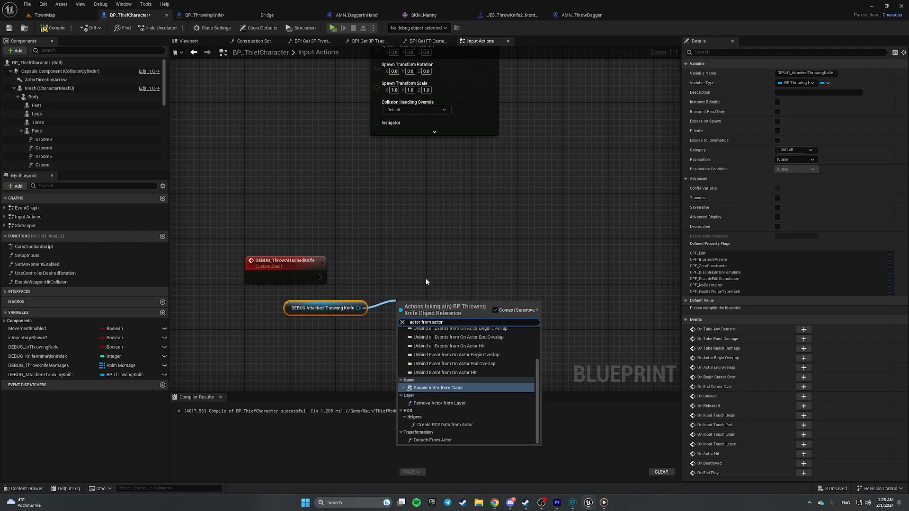
{"action": "left_click", "coordinate": [440, 440]}
- Wire DEBUG_ThrowAttachedKnife to Detach From Actor with location, rotation and scale rules all Keep World
{"action": "left_click_drag", "start_coordinate": [319, 276], "coordinate": [431, 272]}
{"action": "left_click", "coordinate": [436, 305]}
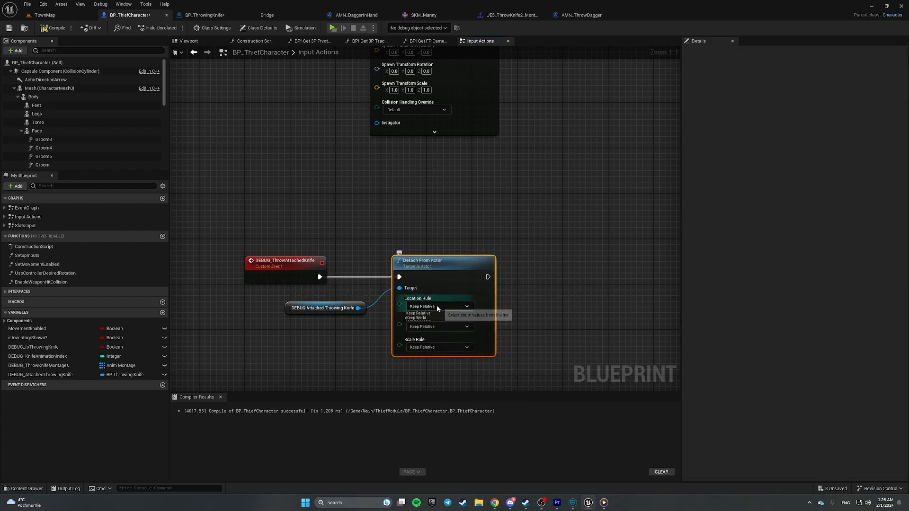
{"action": "left_click", "coordinate": [425, 318]}
{"action": "left_click", "coordinate": [431, 326]}
{"action": "left_click", "coordinate": [426, 342]}
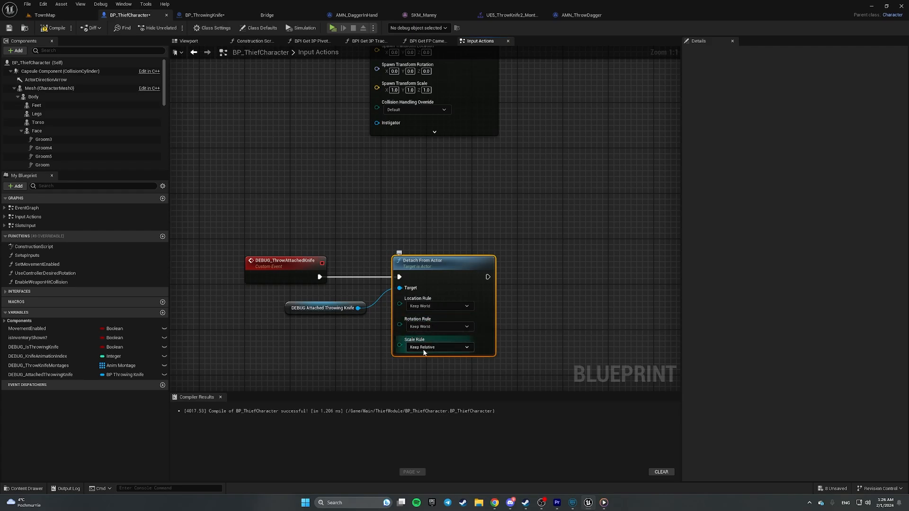
{"action": "left_click", "coordinate": [422, 348]}
{"action": "left_click", "coordinate": [430, 363]}
- Tidy the knife reference node and save BP_ThiefCharacter
{"action": "left_click", "coordinate": [521, 329]}
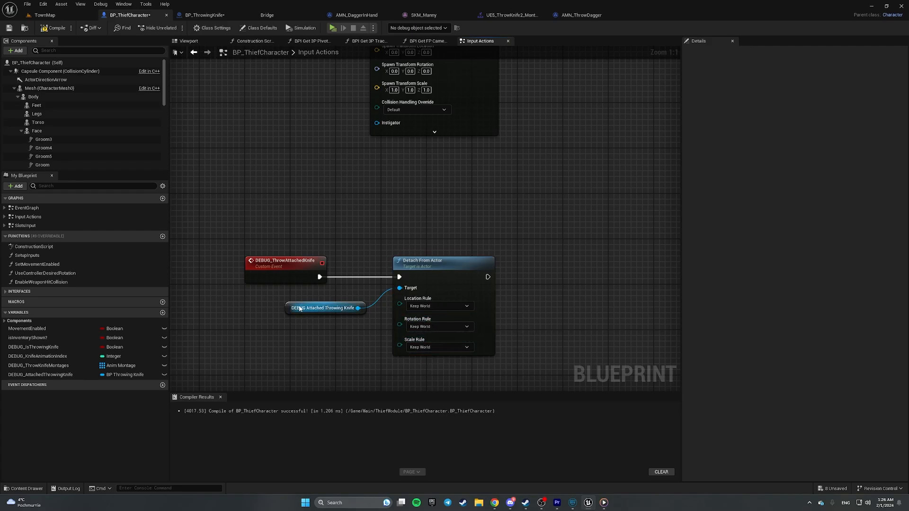
{"action": "left_click_drag", "start_coordinate": [290, 308], "coordinate": [305, 312]}
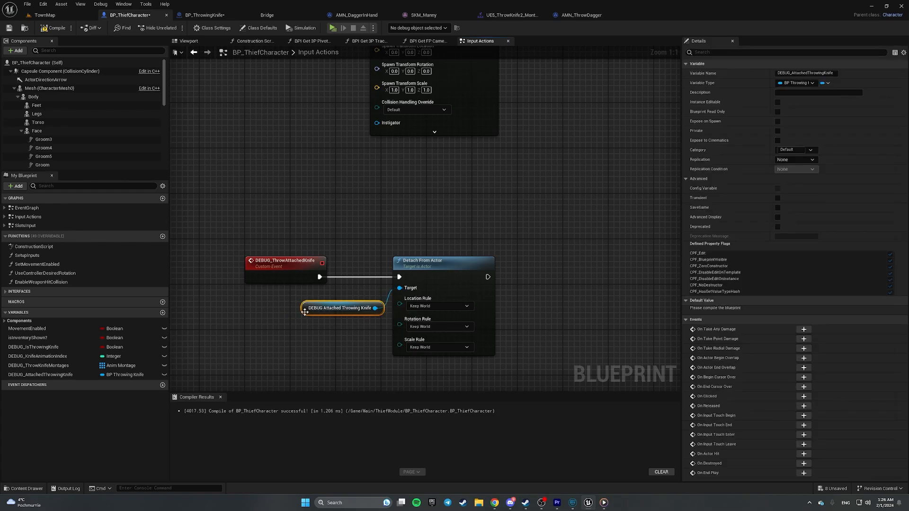
{"action": "left_click", "coordinate": [418, 229]}
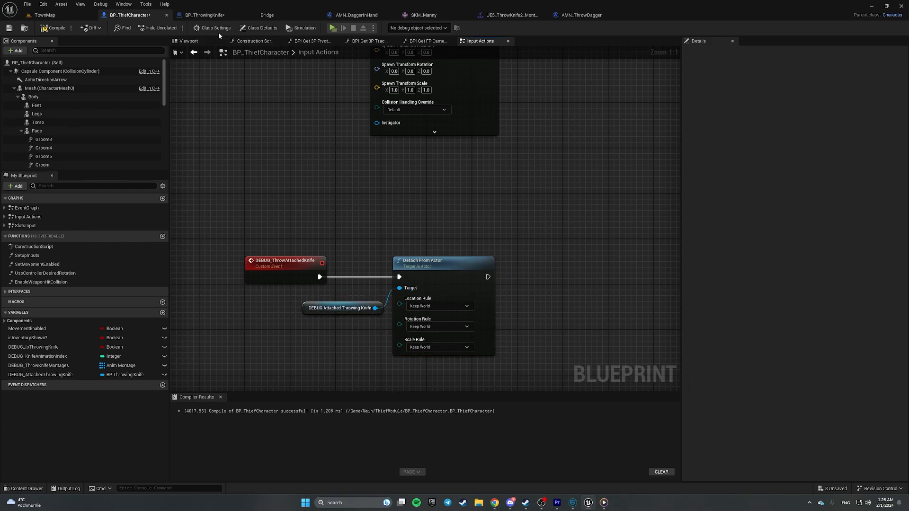
{"action": "left_click", "coordinate": [8, 28]}
- In BP_ThrowingKnife, add a custom event, initially misnamed DEBUG_StartMovemtn
{"action": "left_click", "coordinate": [192, 15]}
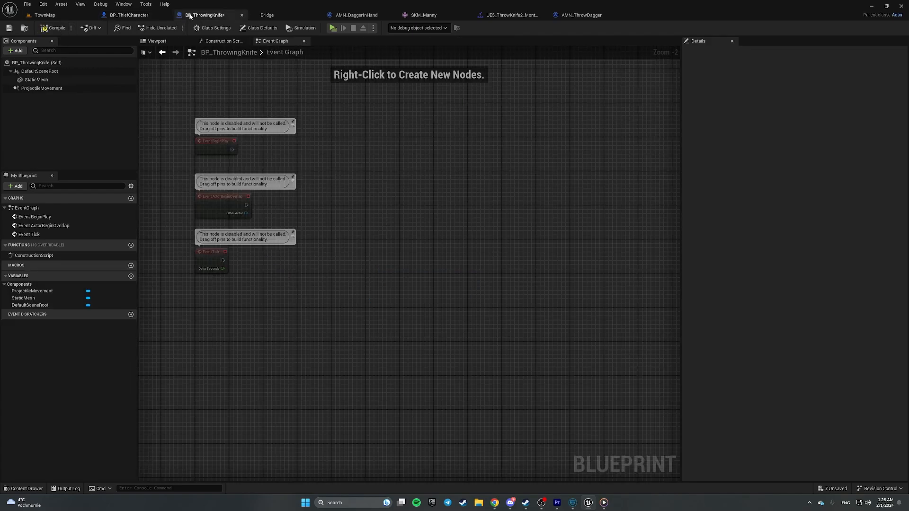
{"action": "scroll", "coordinate": [424, 208], "scroll_direction": "up", "scroll_amount": 2}
{"action": "right_click", "coordinate": [335, 255]}
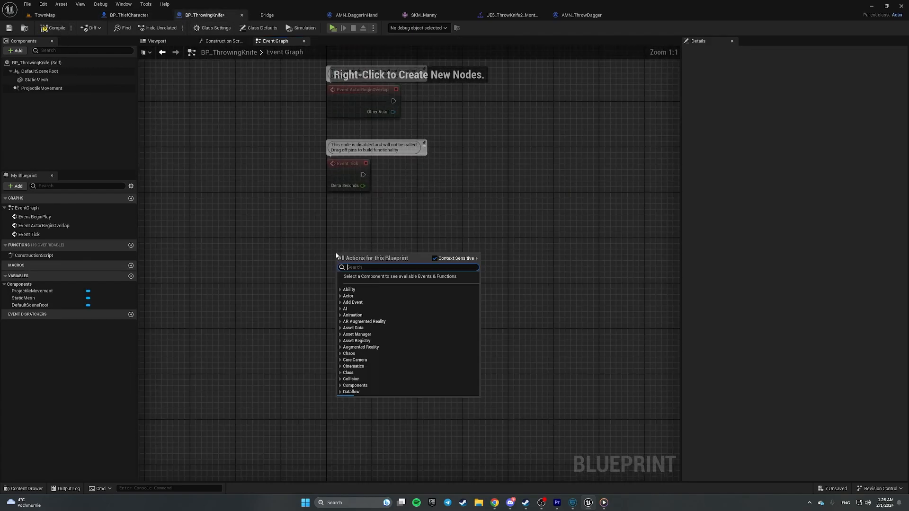
{"action": "type", "text": "custom"}
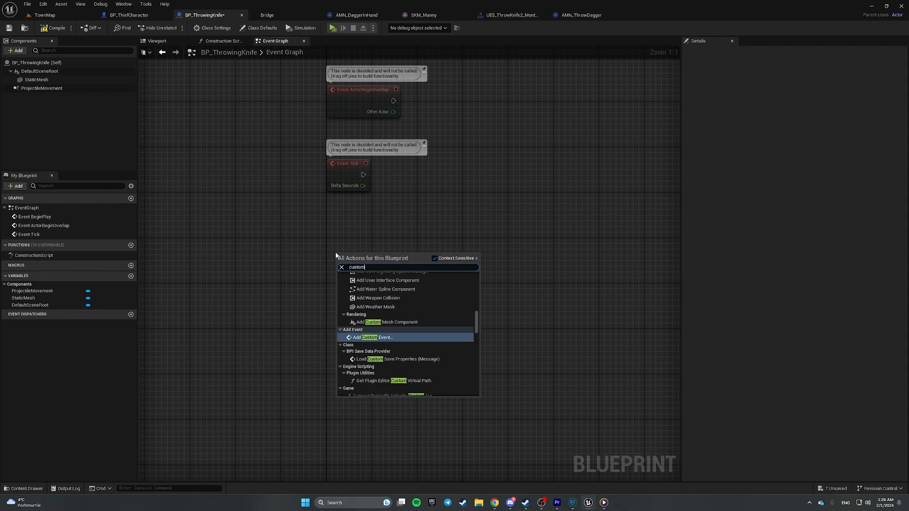
{"action": "key", "text": "Return"}
{"action": "type", "text": "DEBUG_Start"}
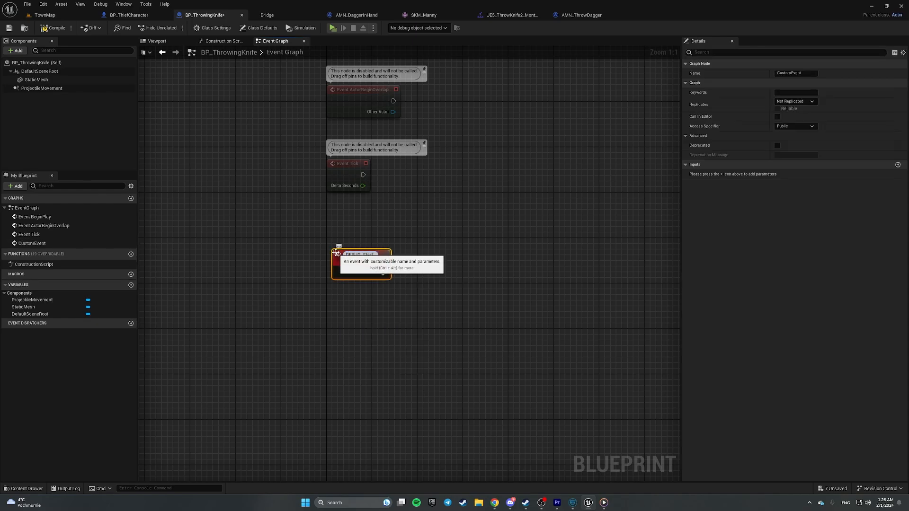
{"action": "type", "text": "Movemtn"}
{"action": "key", "text": "Return"}
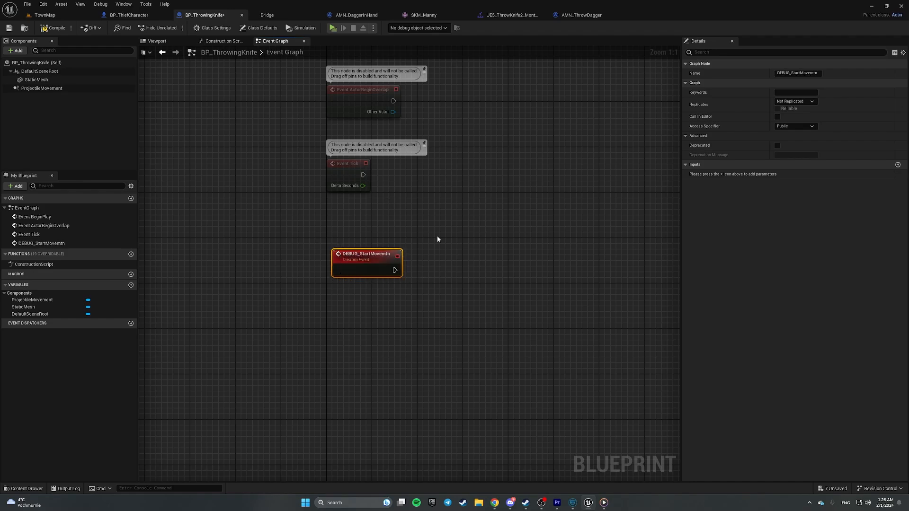
- Correct the event name to DEBUG_StartMovement and save the knife blueprint
{"action": "left_click", "coordinate": [401, 301]}
{"action": "double_click", "coordinate": [367, 255]}
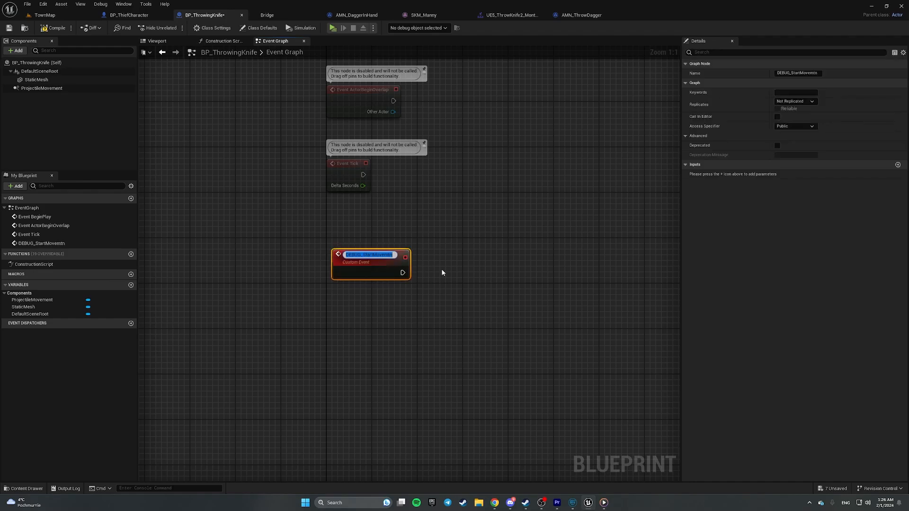
{"action": "key", "text": "End"}
{"action": "key", "text": "BackSpace"}
{"action": "key", "text": "BackSpace"}
{"action": "key", "text": "BackSpace"}
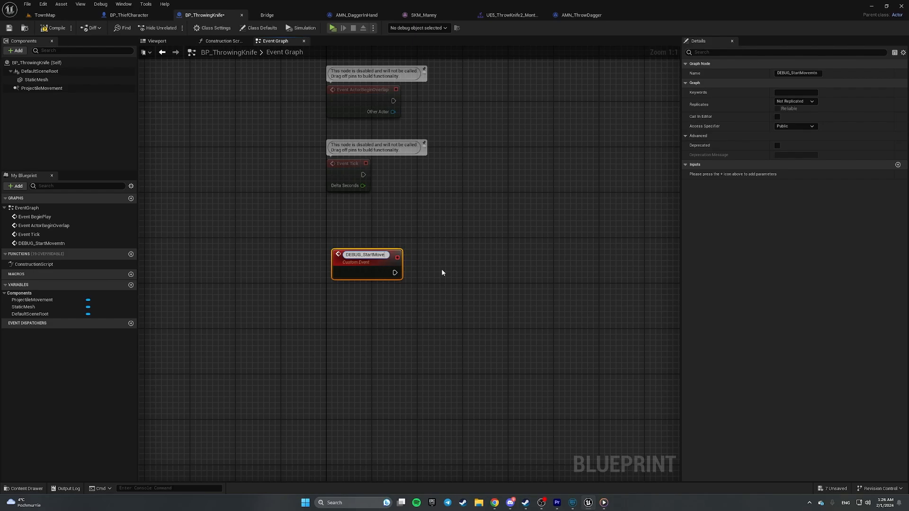
{"action": "type", "text": "ment"}
{"action": "key", "text": "Return"}
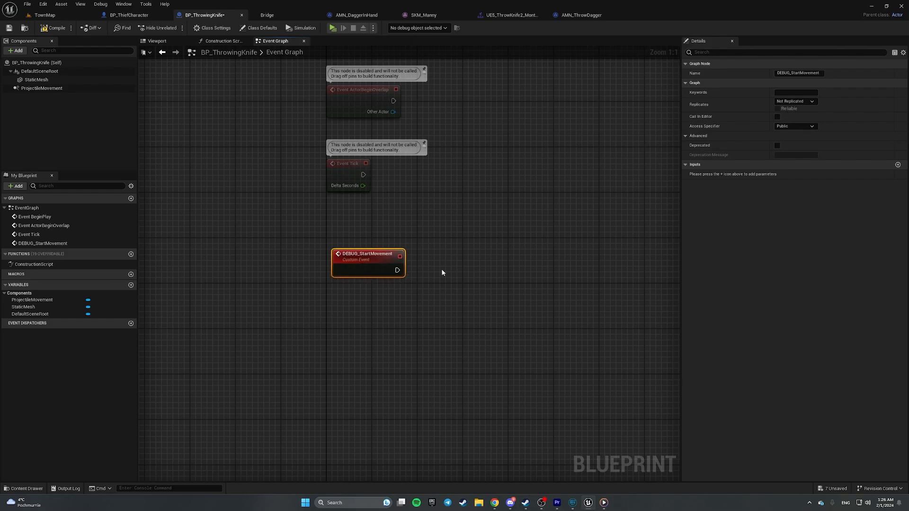
{"action": "left_click", "coordinate": [9, 28]}
- Give DEBUG_StartMovement a vector input named Direction
{"action": "left_click", "coordinate": [374, 214]}
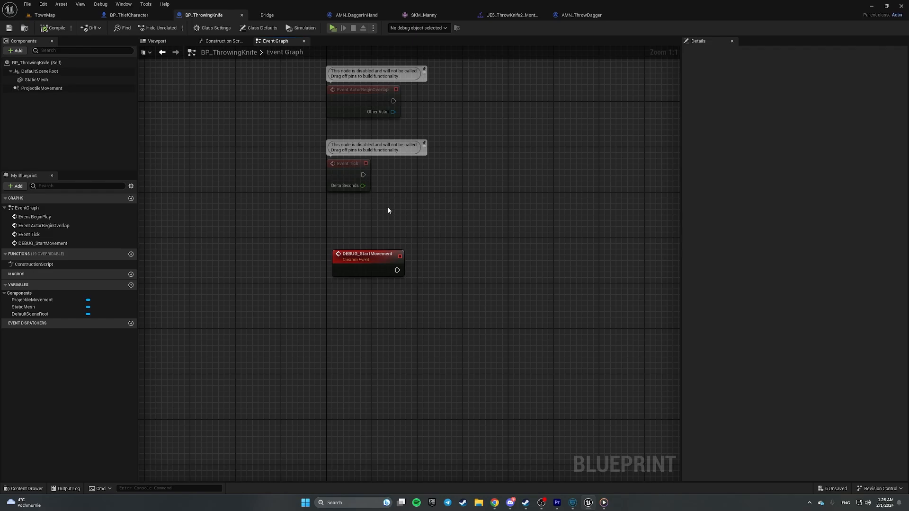
{"action": "left_click", "coordinate": [368, 262]}
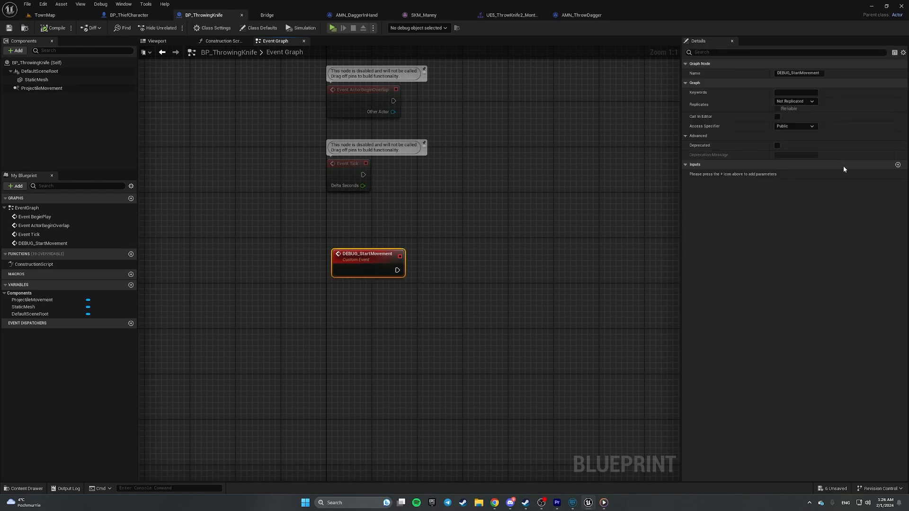
{"action": "left_click", "coordinate": [897, 165]}
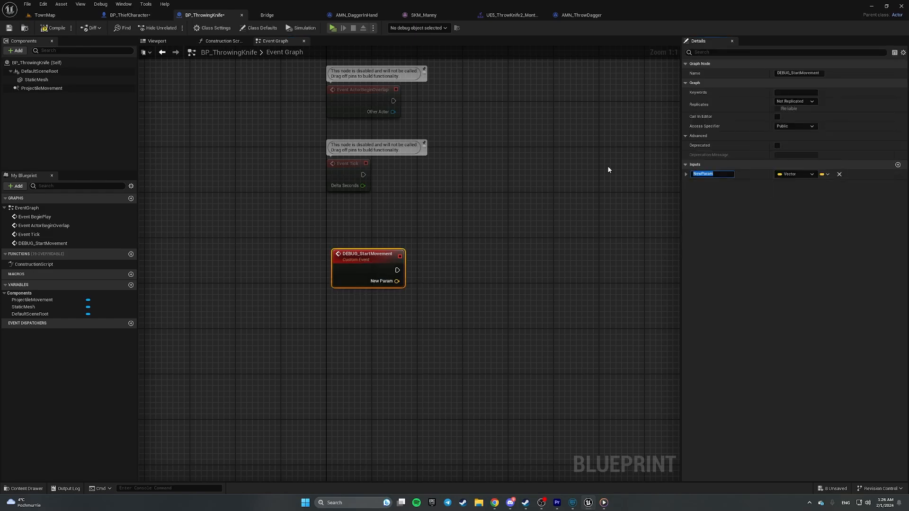
{"action": "type", "text": "Direction"}
{"action": "key", "text": "Return"}
- Have DEBUG_StartMovement set Projectile Movement's Velocity, arranging the setter and reference nodes
{"action": "left_click_drag", "start_coordinate": [41, 88], "coordinate": [492, 299]}
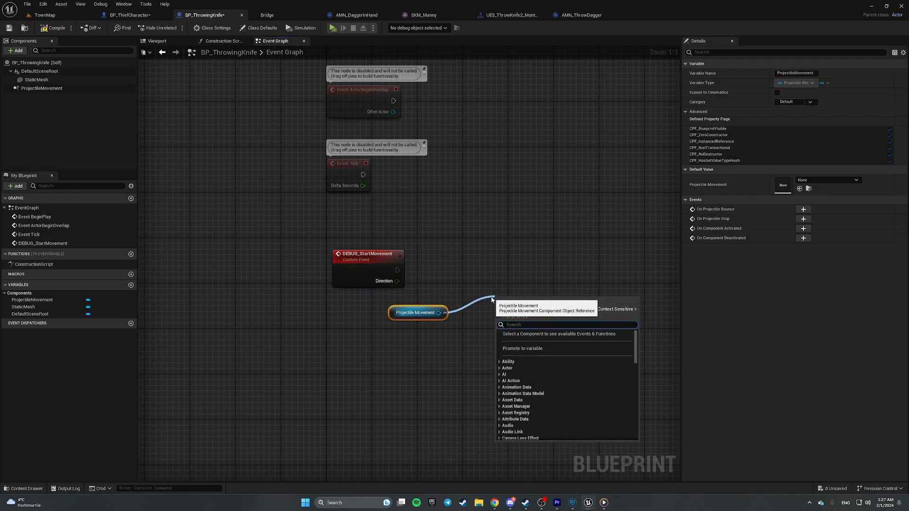
{"action": "type", "text": "set veloc"}
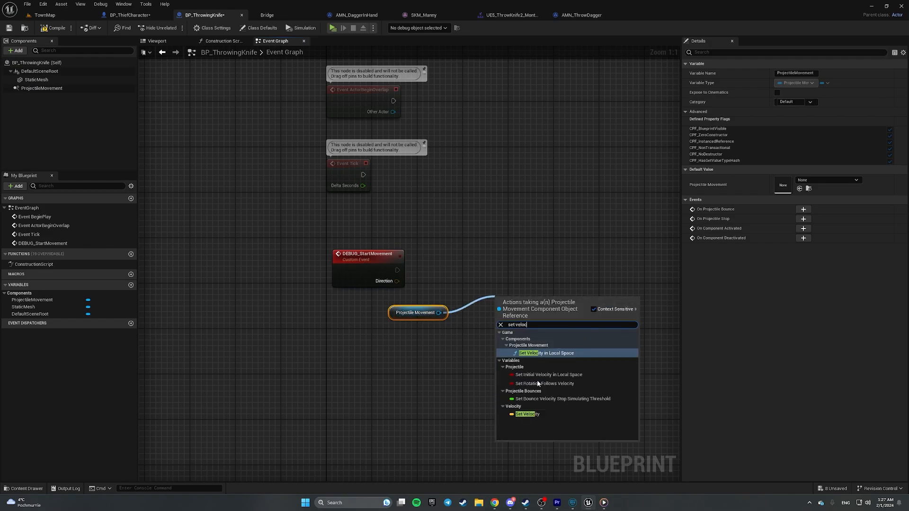
{"action": "left_click", "coordinate": [535, 414]}
{"action": "left_click_drag", "start_coordinate": [396, 270], "coordinate": [536, 265]}
{"action": "left_click_drag", "start_coordinate": [396, 317], "coordinate": [493, 321]}
{"action": "left_click_drag", "start_coordinate": [465, 257], "coordinate": [535, 320]}
{"action": "left_click_drag", "start_coordinate": [544, 287], "coordinate": [629, 287]}
{"action": "left_click", "coordinate": [574, 321]}
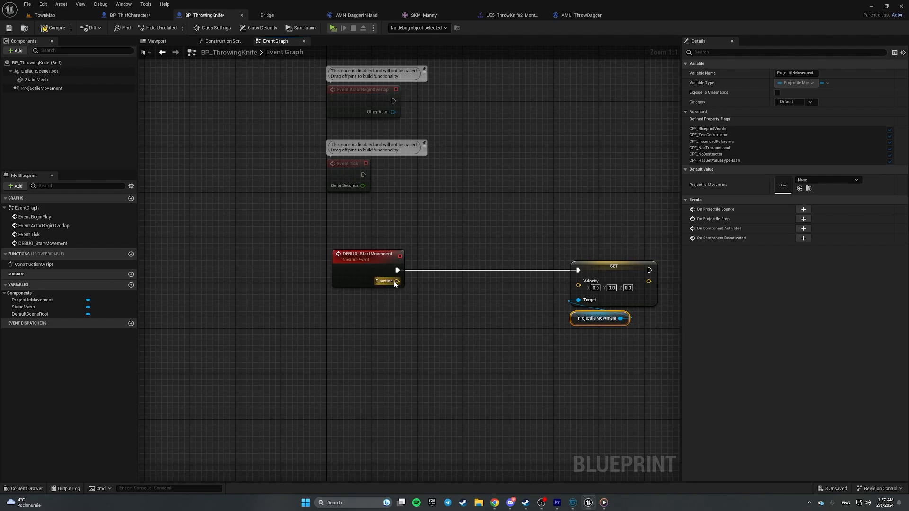
- Multiply Direction by a single float value of 3000
{"action": "left_click_drag", "start_coordinate": [396, 282], "coordinate": [450, 321]}
{"action": "type", "text": "*"}
{"action": "left_click", "coordinate": [496, 354]}
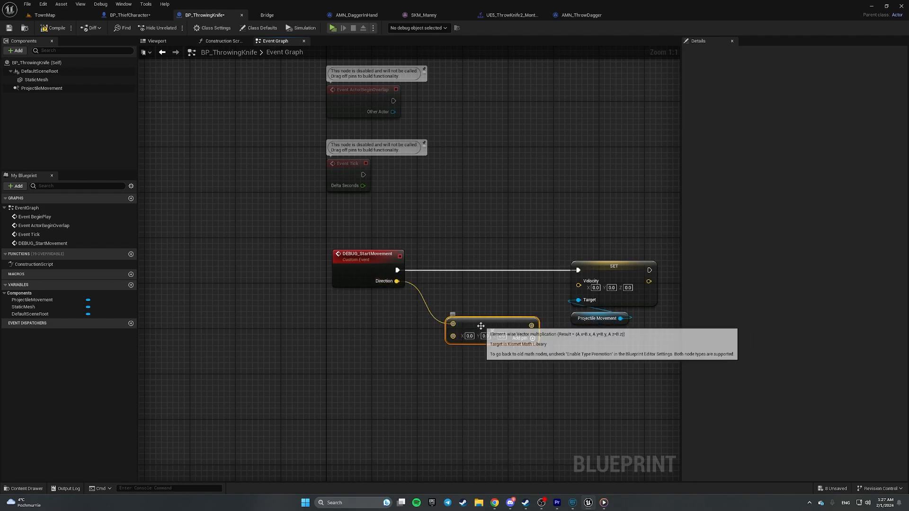
{"action": "right_click", "coordinate": [478, 336]}
{"action": "left_click", "coordinate": [493, 394]}
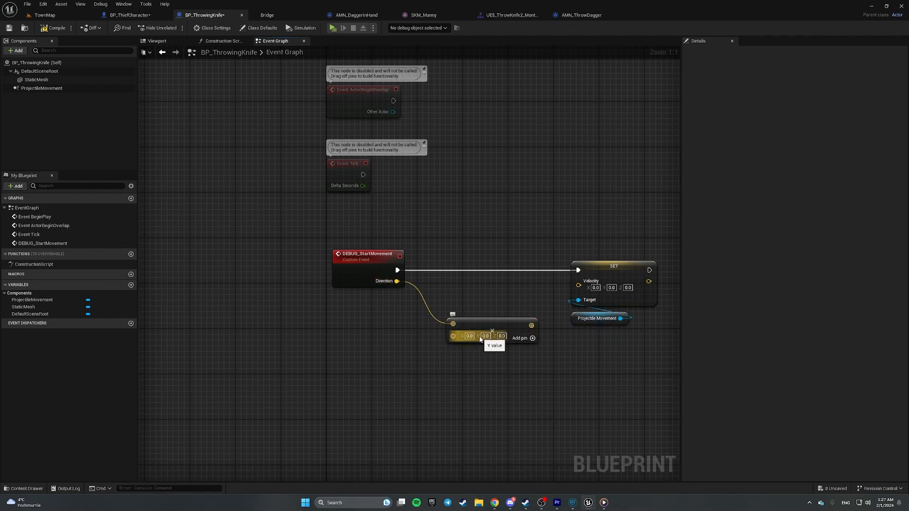
{"action": "right_click", "coordinate": [476, 342]}
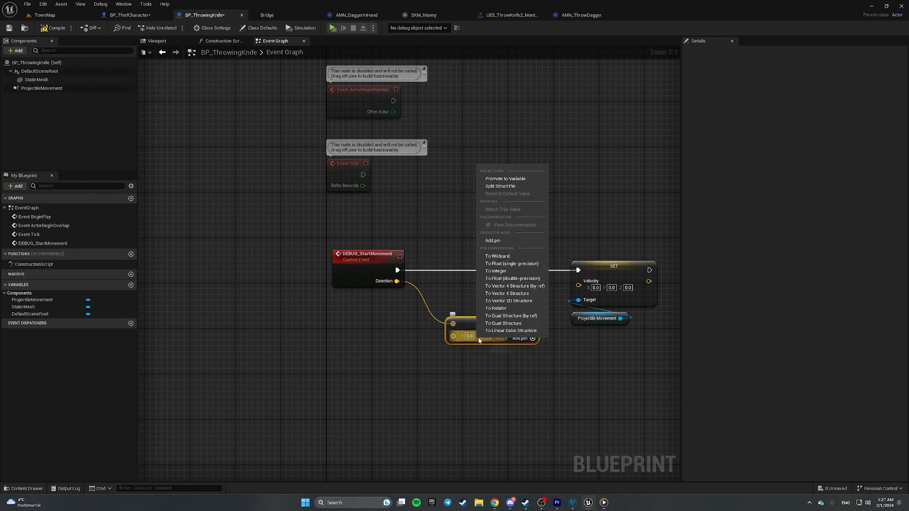
{"action": "left_click", "coordinate": [521, 264]}
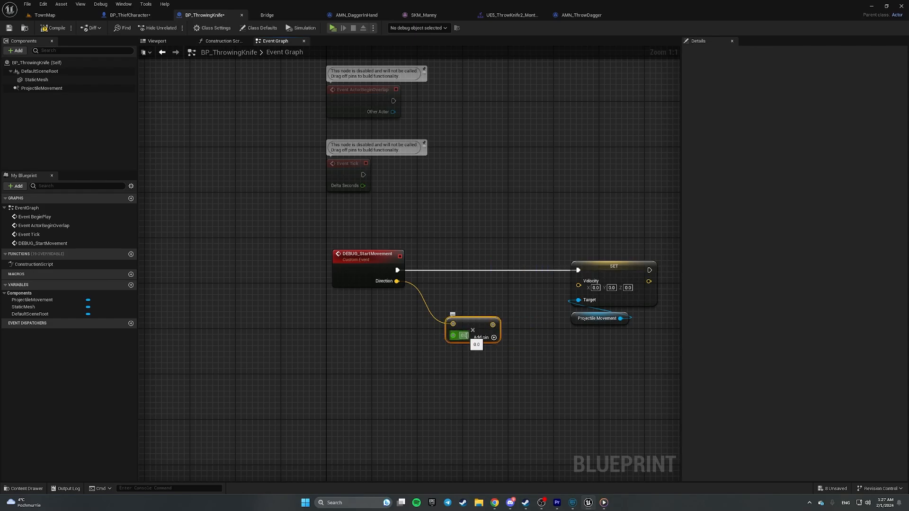
{"action": "left_click", "coordinate": [463, 335]}
{"action": "type", "text": "400.0"}
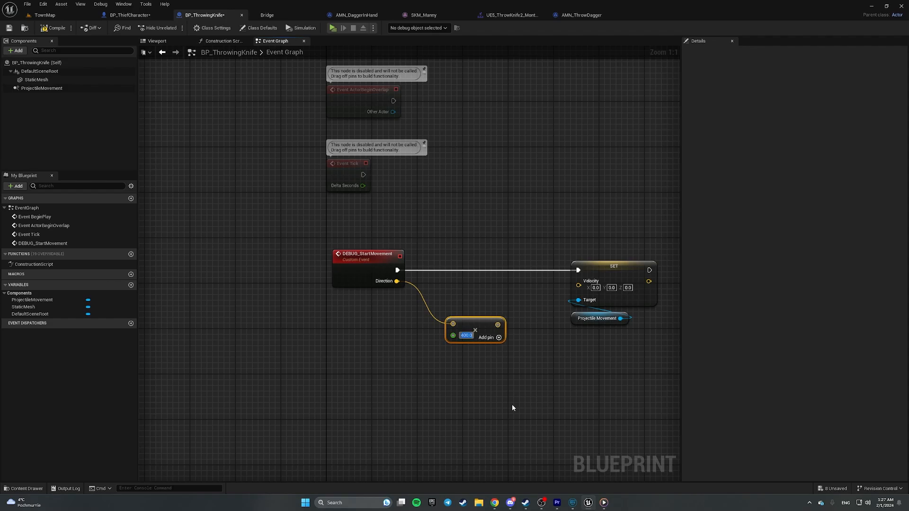
{"action": "type", "text": "4000"}
{"action": "key", "text": "ctrl+a"}
{"action": "type", "text": "3000"}
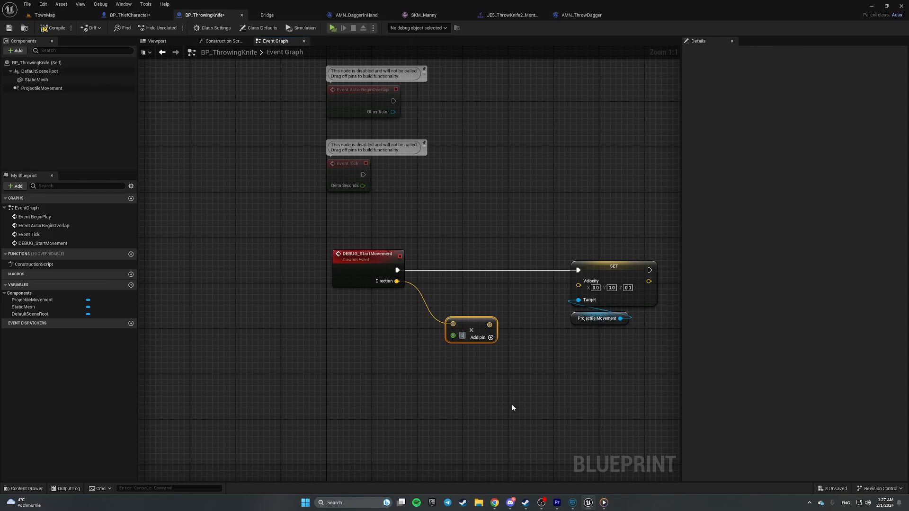
{"action": "key", "text": "Return"}
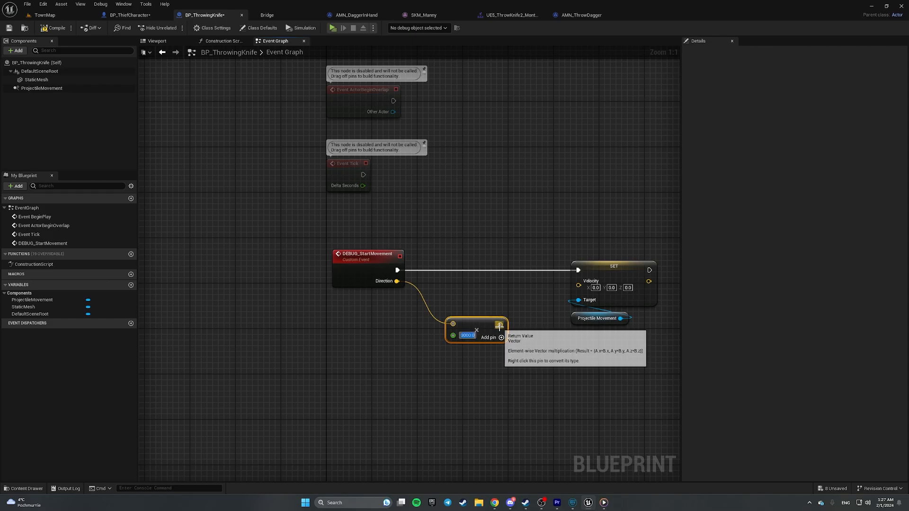
- Feed the scaled Direction into Velocity, align the nodes and save the Blueprint
{"action": "left_click_drag", "start_coordinate": [500, 324], "coordinate": [578, 285]}
{"action": "left_click_drag", "start_coordinate": [474, 328], "coordinate": [474, 307]}
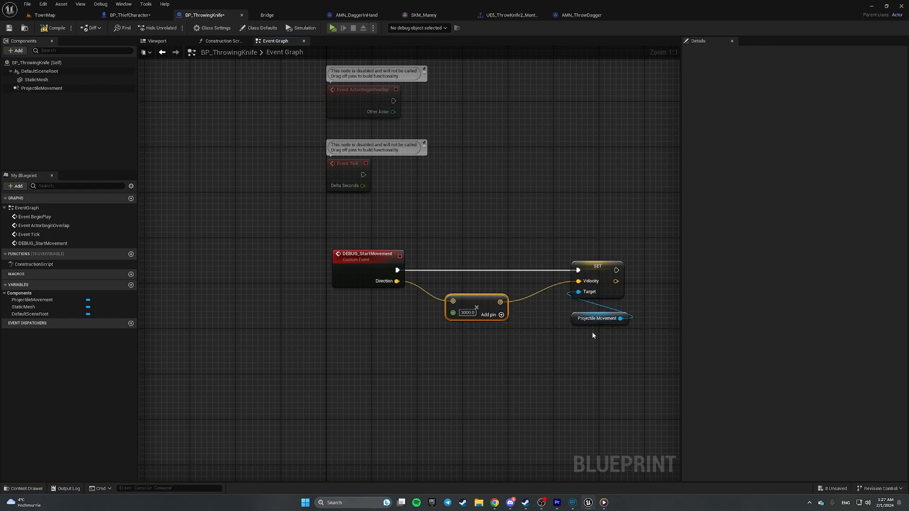
{"action": "left_click_drag", "start_coordinate": [574, 314], "coordinate": [573, 303]}
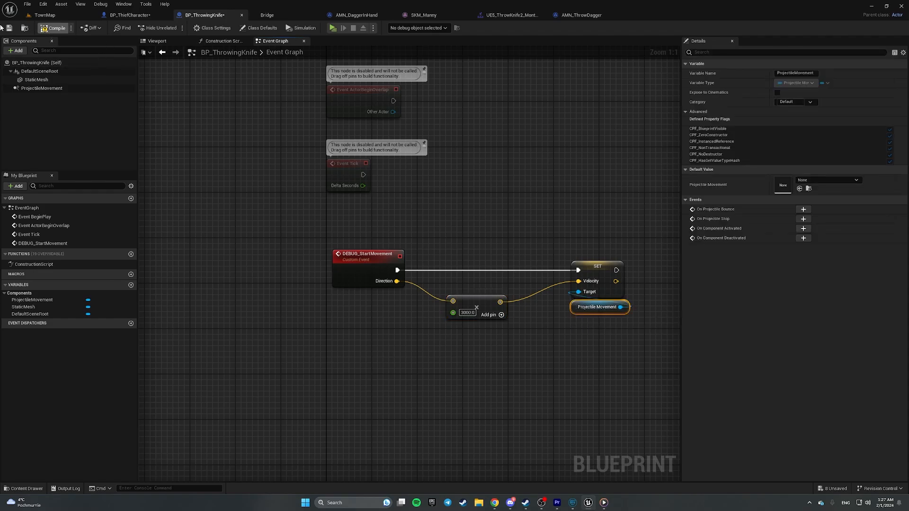
{"action": "left_click", "coordinate": [9, 28]}
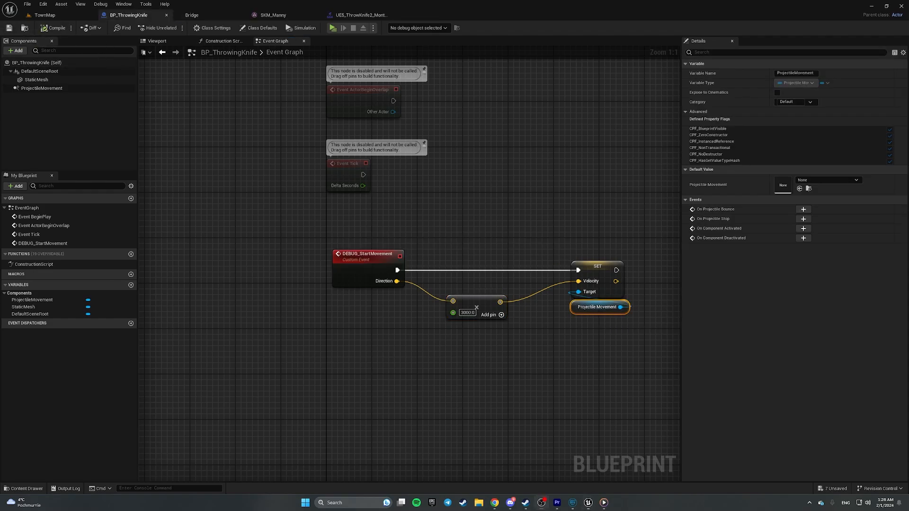
{"action": "left_click", "coordinate": [573, 361]}
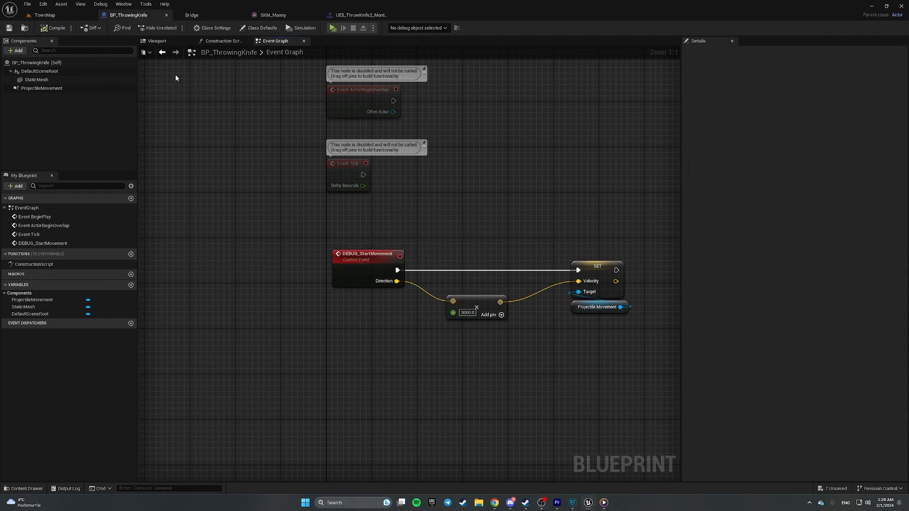
- Create an AnimNotifyState Blueprint named AMN_ThrowDagger in the ThrowingKnife Montages folder
{"action": "left_click", "coordinate": [47, 16]}
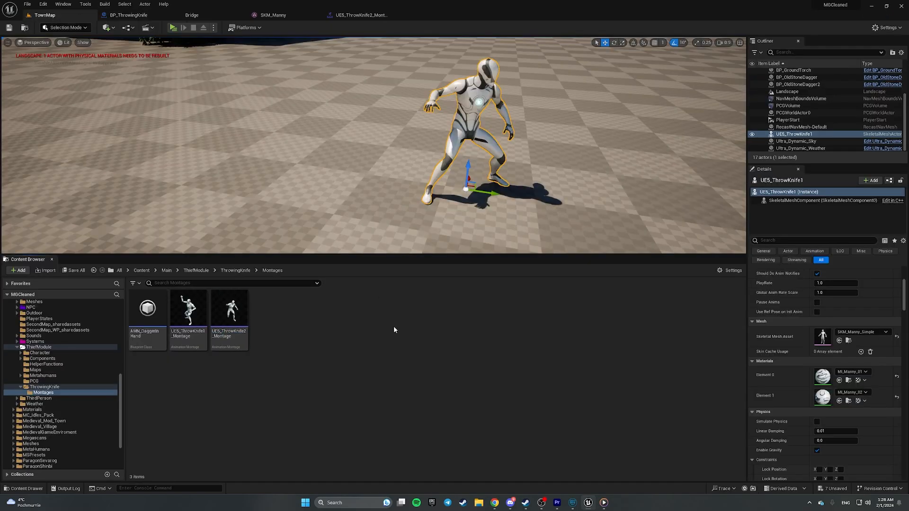
{"action": "right_click", "coordinate": [286, 325]}
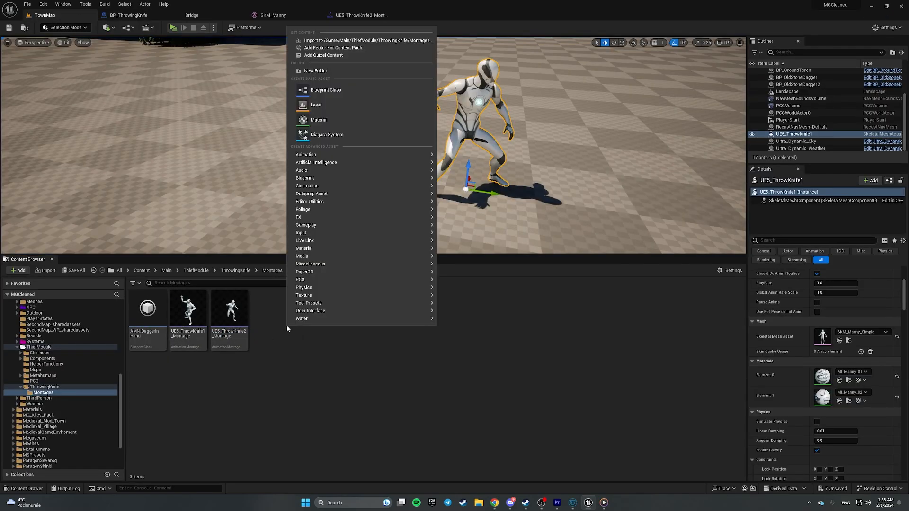
{"action": "left_click", "coordinate": [348, 91]}
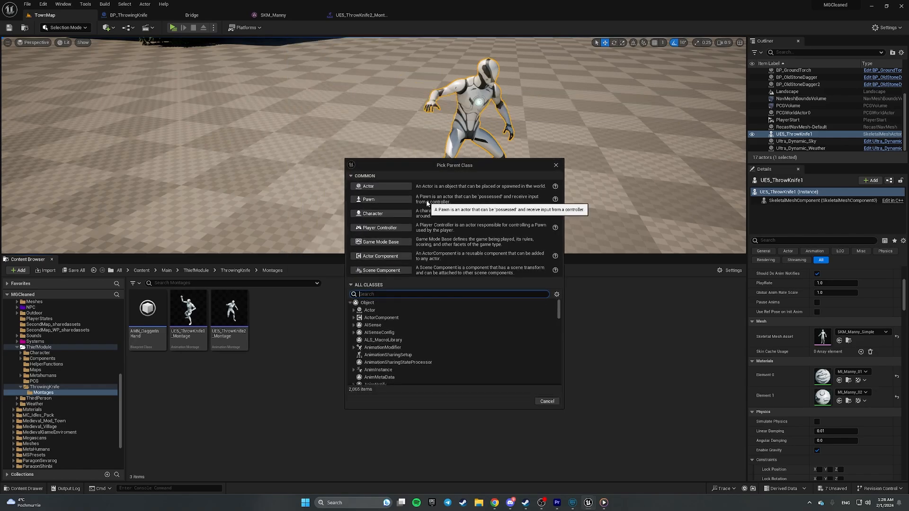
{"action": "type", "text": "anim"}
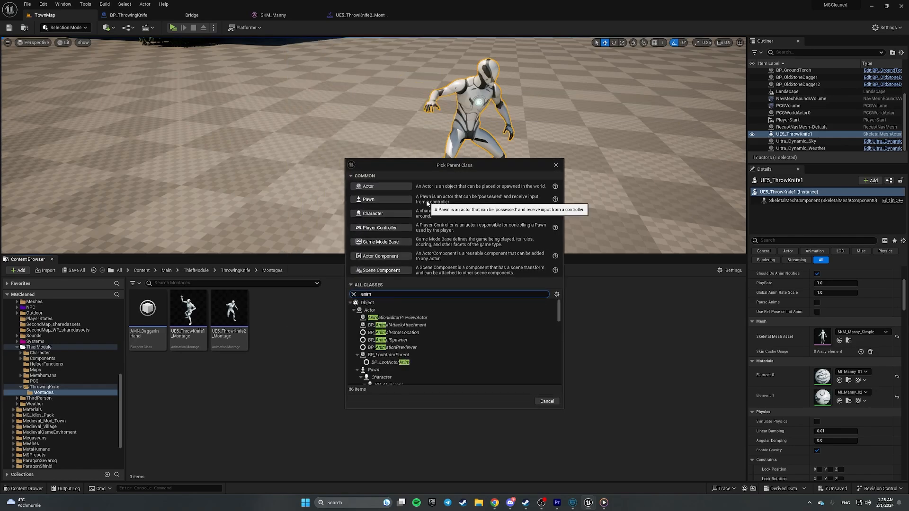
{"action": "type", "text": " t"}
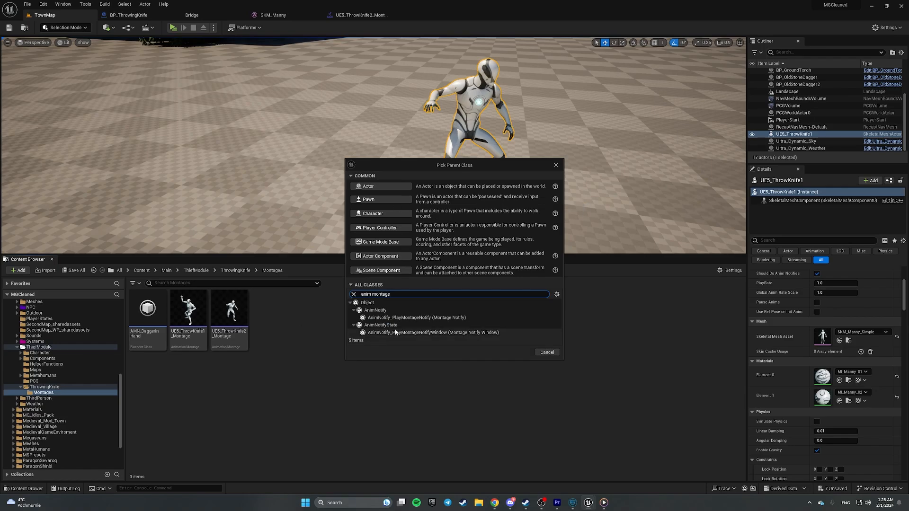
{"action": "left_click", "coordinate": [406, 326]}
{"action": "left_click", "coordinate": [516, 352]}
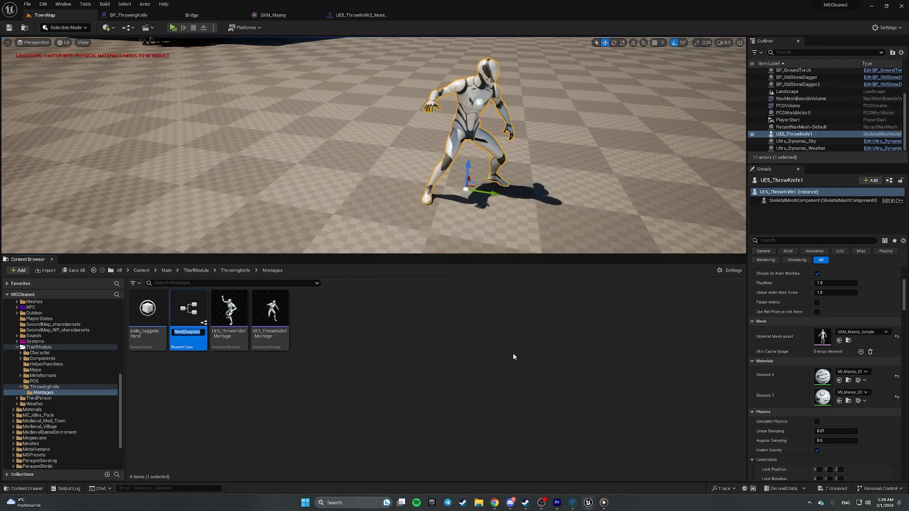
{"action": "type", "text": "AMN_ThrowDagger"}
- Confirm the AMN_ThrowDagger name, open it and override Received Notify Begin
{"action": "key", "text": "Return"}
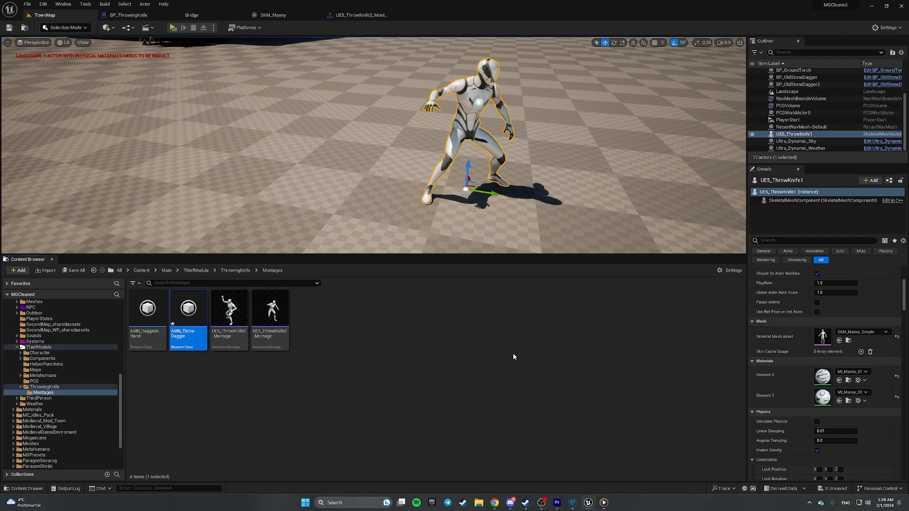
{"action": "double_click", "coordinate": [188, 310]}
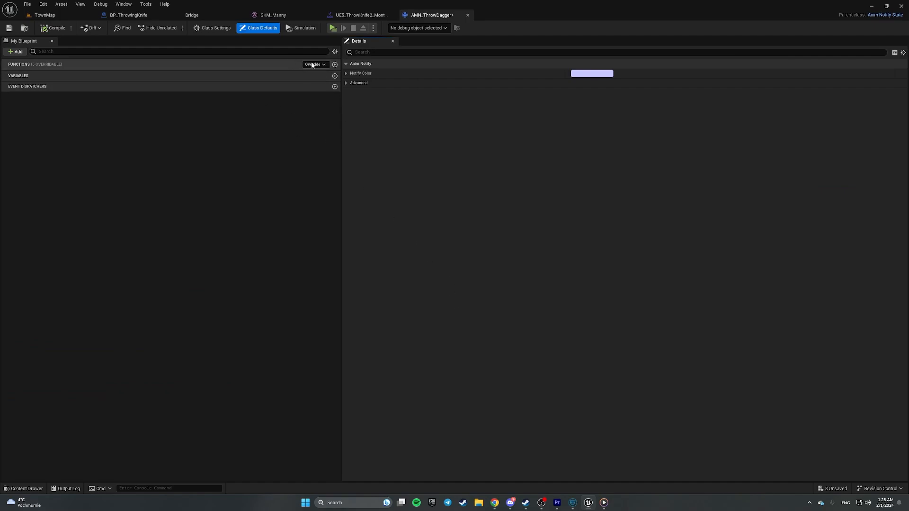
{"action": "left_click", "coordinate": [312, 64]}
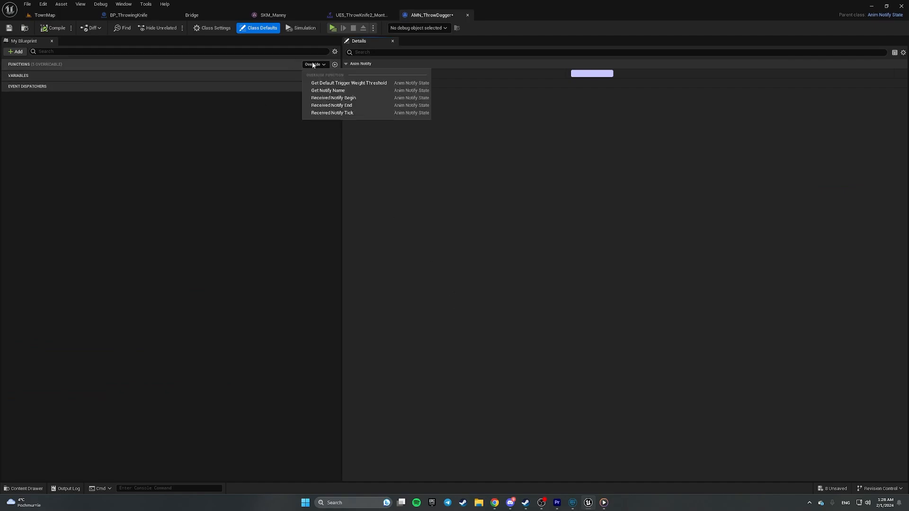
{"action": "left_click", "coordinate": [359, 98]}
{"action": "right_click_drag", "start_coordinate": [497, 271], "coordinate": [257, 199]}
{"action": "left_click_drag", "start_coordinate": [256, 198], "coordinate": [588, 200]}
{"action": "right_click_drag", "start_coordinate": [358, 229], "coordinate": [522, 228]}
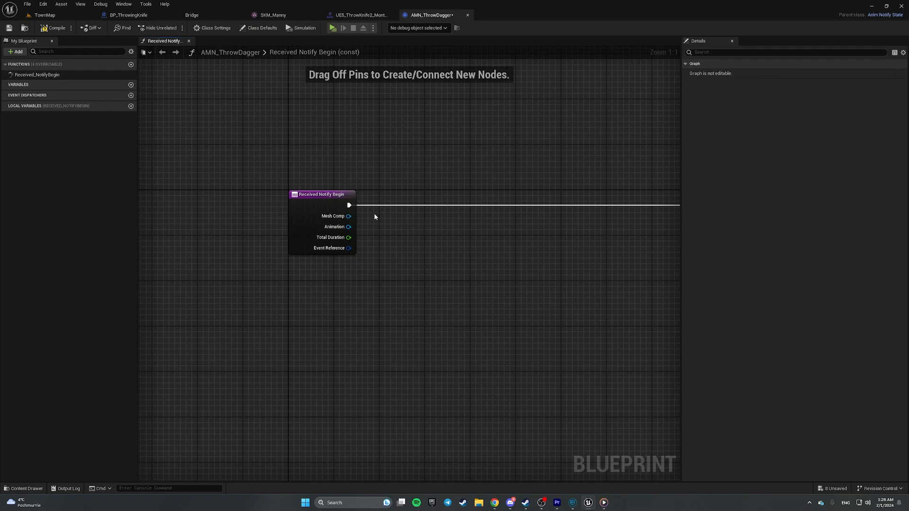
- On notify begin, get Mesh Comp's owner and cast it to BP_ThiefCharacter
{"action": "left_click_drag", "start_coordinate": [349, 216], "coordinate": [410, 232]}
{"action": "type", "text": "get"}
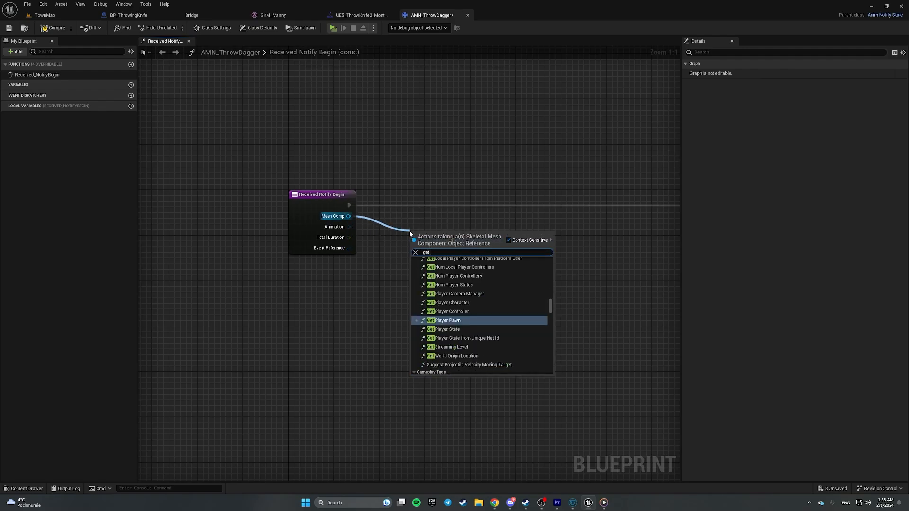
{"action": "type", "text": " owner"}
{"action": "key", "text": "Return"}
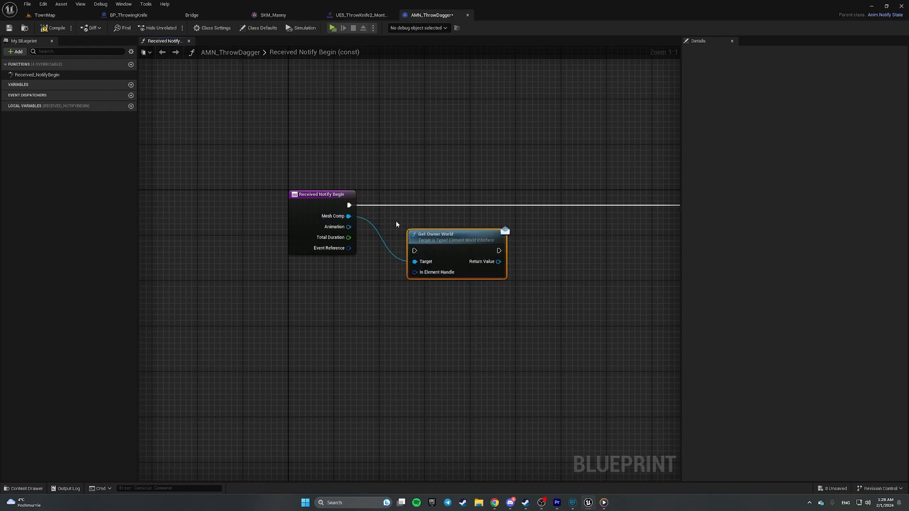
{"action": "key", "text": "Delete"}
{"action": "left_click_drag", "start_coordinate": [348, 216], "coordinate": [448, 251]}
{"action": "type", "text": "ge"}
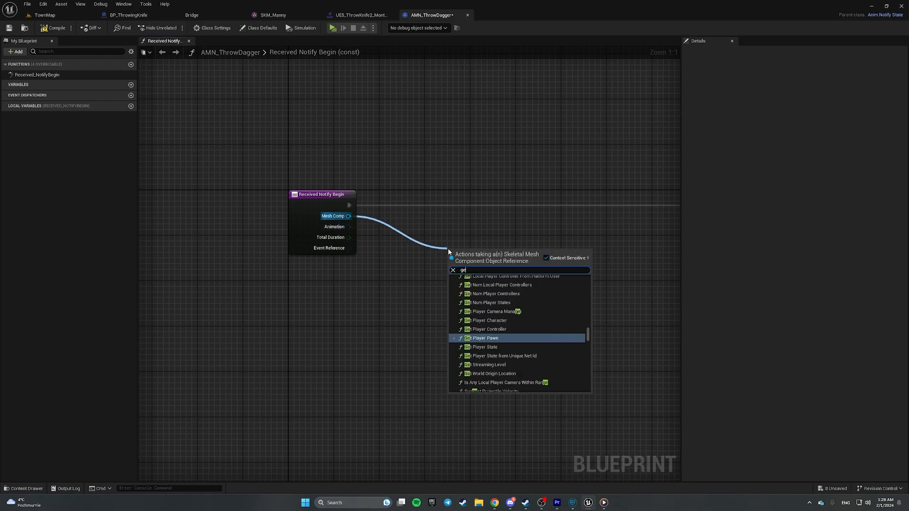
{"action": "type", "text": "t owner"}
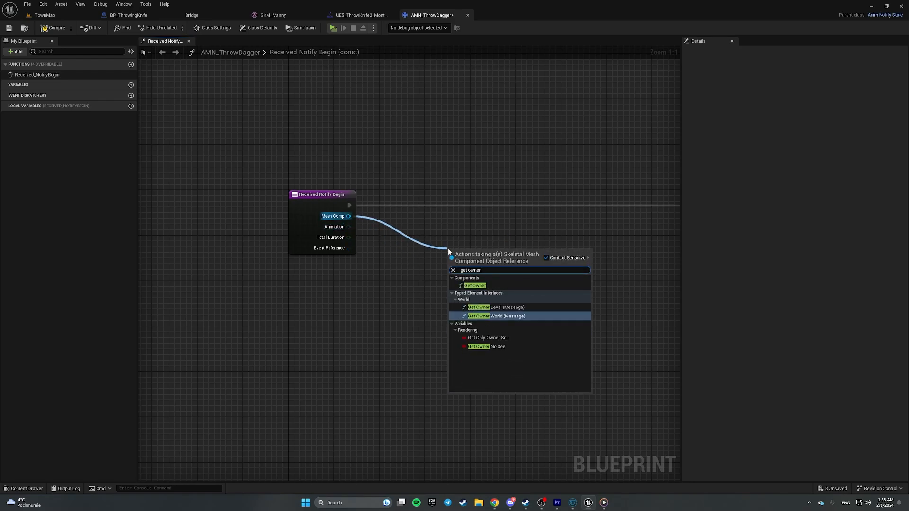
{"action": "left_click", "coordinate": [477, 286]}
{"action": "left_click_drag", "start_coordinate": [483, 257], "coordinate": [508, 255]}
{"action": "type", "text": "cast to thie"}
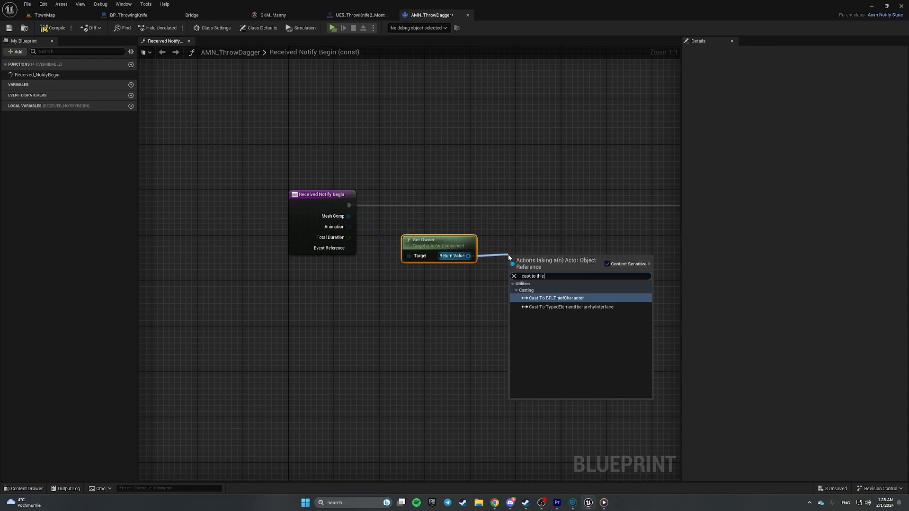
{"action": "key", "text": "Return"}
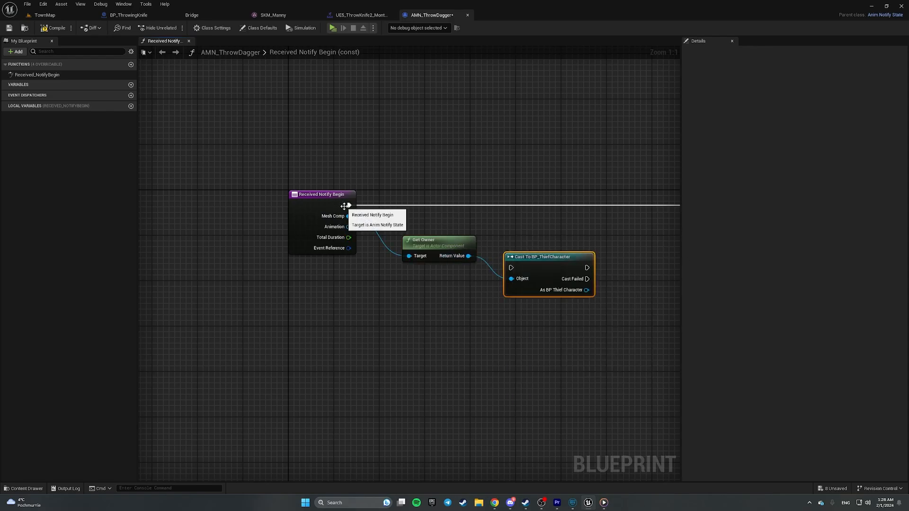
{"action": "left_click_drag", "start_coordinate": [348, 205], "coordinate": [535, 197]}
{"action": "right_click_drag", "start_coordinate": [618, 262], "coordinate": [419, 261]}
- Call DEBUG Throw Attached Knife on the cast character and return true
{"action": "left_click_drag", "start_coordinate": [383, 228], "coordinate": [438, 264]}
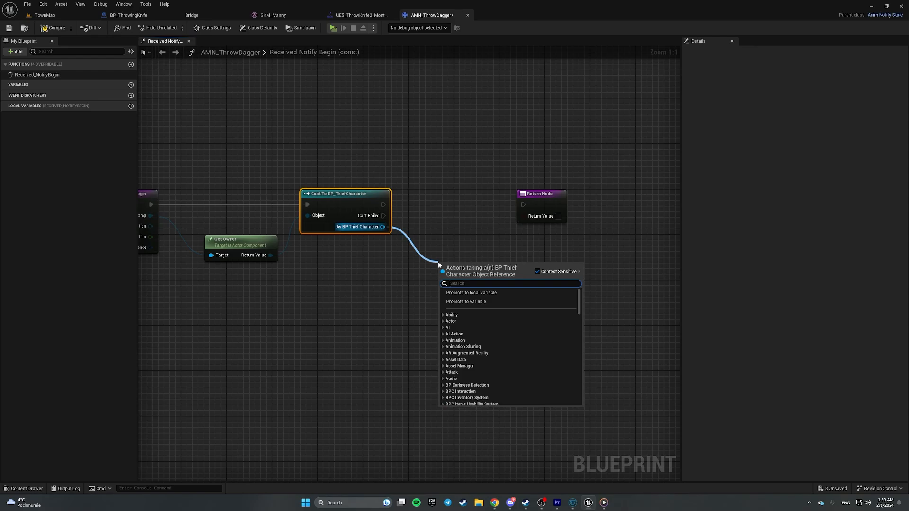
{"action": "type", "text": "throw"}
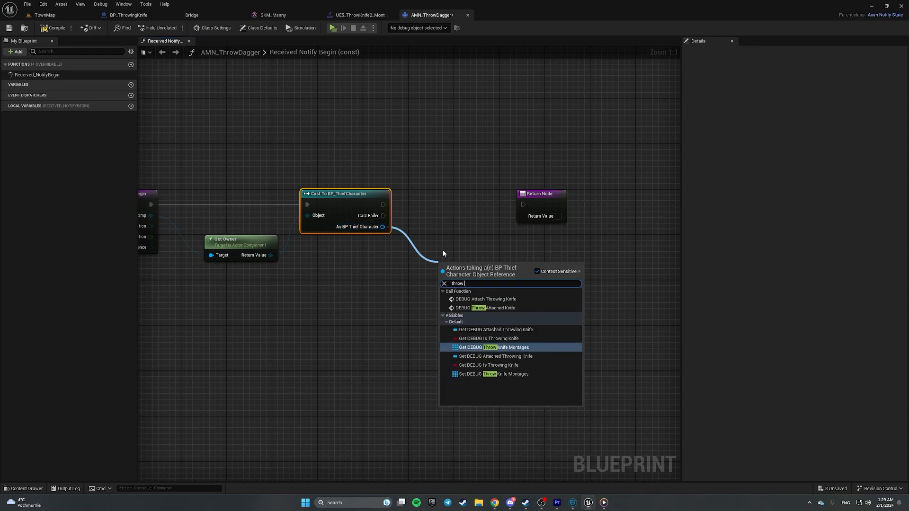
{"action": "left_click", "coordinate": [508, 308]}
{"action": "left_click_drag", "start_coordinate": [483, 273], "coordinate": [521, 205]}
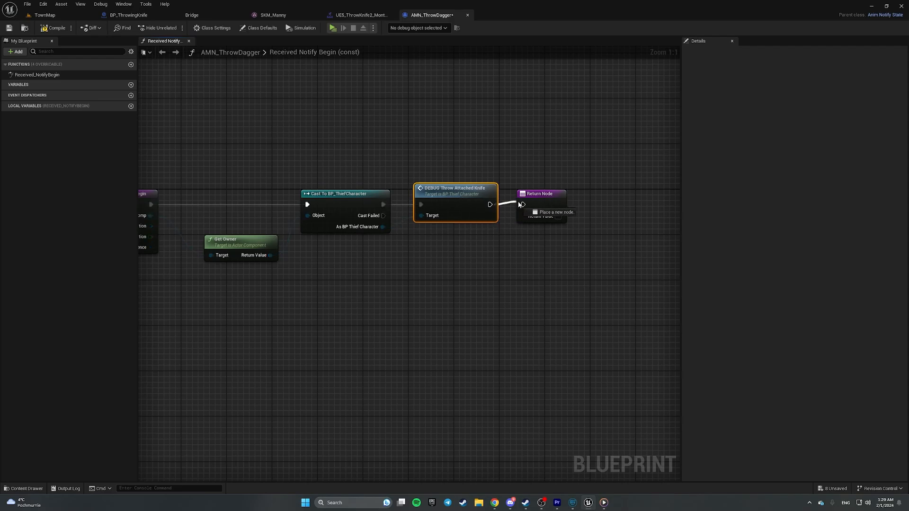
{"action": "left_click", "coordinate": [557, 217]}
- Route Cast Failed to a duplicated Return Node returning false, then tidy the graph
{"action": "left_click_drag", "start_coordinate": [512, 168], "coordinate": [480, 278]}
{"action": "key", "text": "ctrl+d"}
{"action": "left_click_drag", "start_coordinate": [383, 215], "coordinate": [407, 245]}
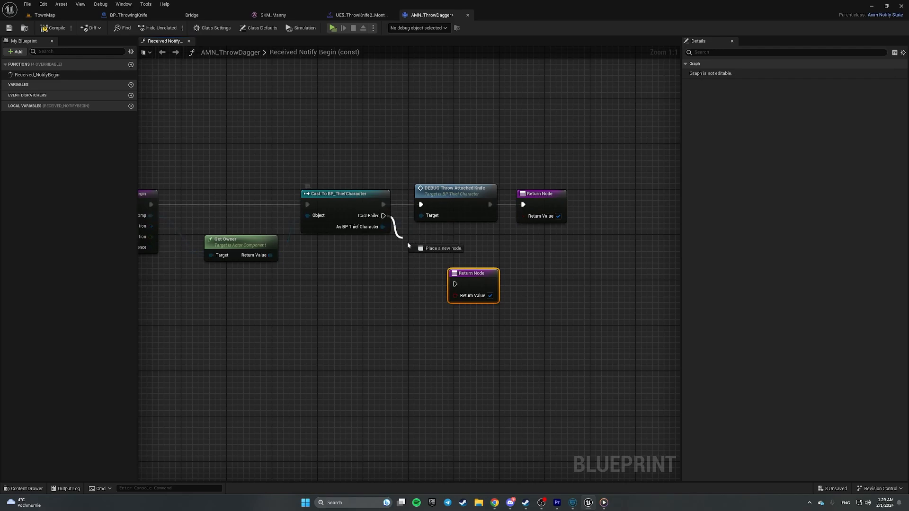
{"action": "left_click_drag", "start_coordinate": [458, 285], "coordinate": [456, 286]}
{"action": "left_click", "coordinate": [491, 296]}
{"action": "left_click_drag", "start_coordinate": [315, 148], "coordinate": [379, 289]}
{"action": "left_click", "coordinate": [430, 325]}
{"action": "left_click_drag", "start_coordinate": [487, 275], "coordinate": [458, 275]}
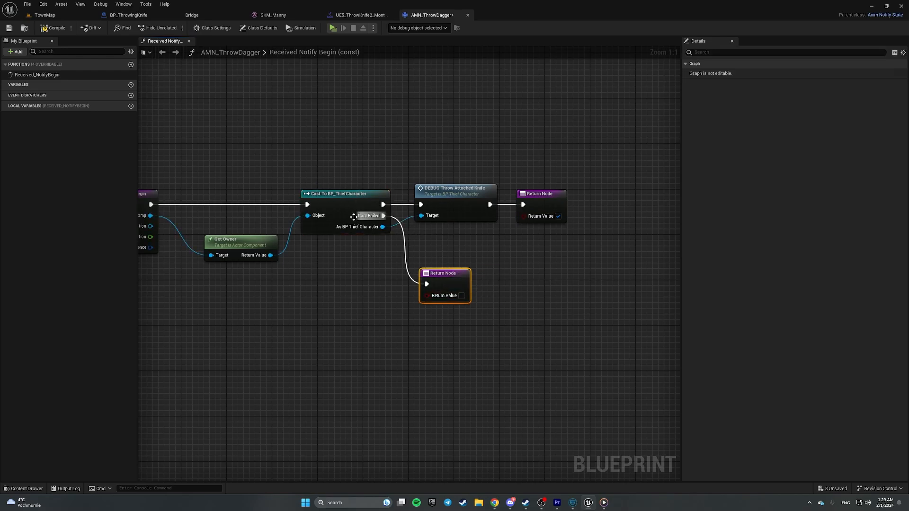
{"action": "right_click_drag", "start_coordinate": [546, 289], "coordinate": [671, 297]}
{"action": "right_click_drag", "start_coordinate": [459, 140], "coordinate": [304, 99]}
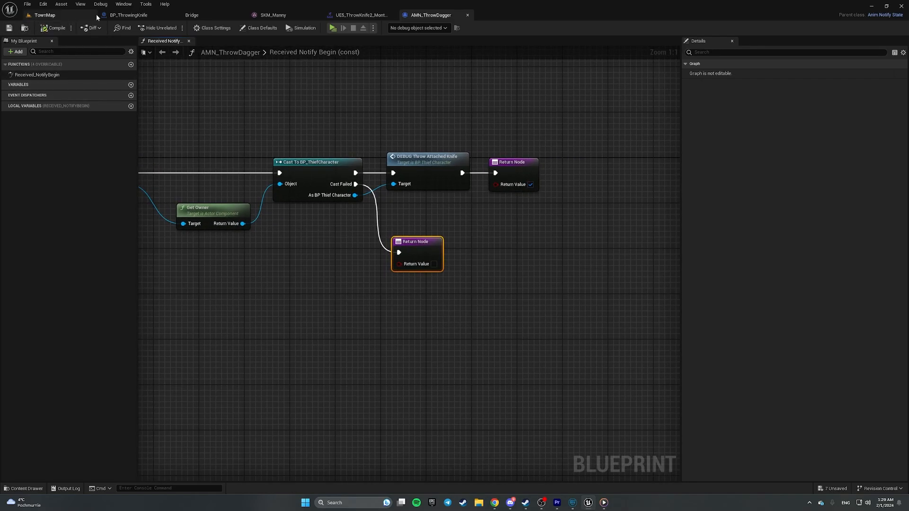
- Add an AMN_ThrowDagger notify state to UE5_ThrowKnife1_Montage at frame 17
{"action": "left_click", "coordinate": [56, 16]}
{"action": "double_click", "coordinate": [229, 309]}
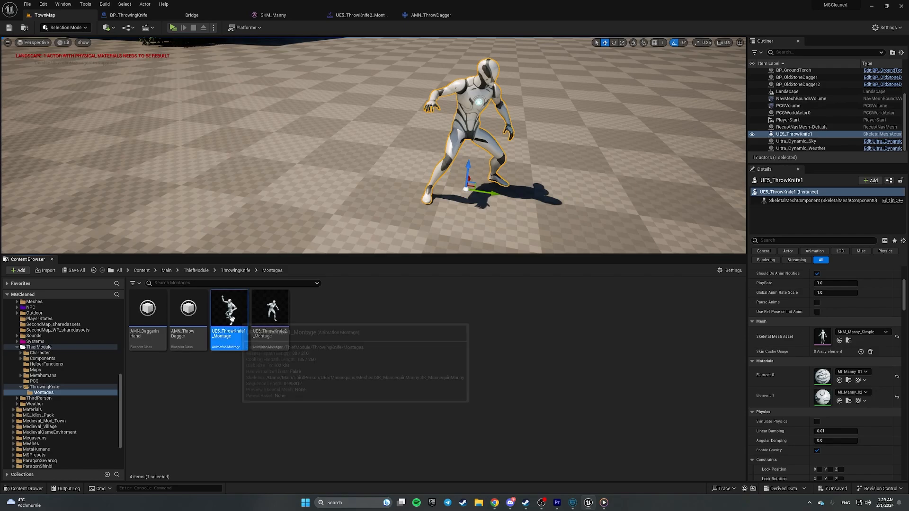
{"action": "left_click_drag", "start_coordinate": [433, 360], "coordinate": [540, 374]}
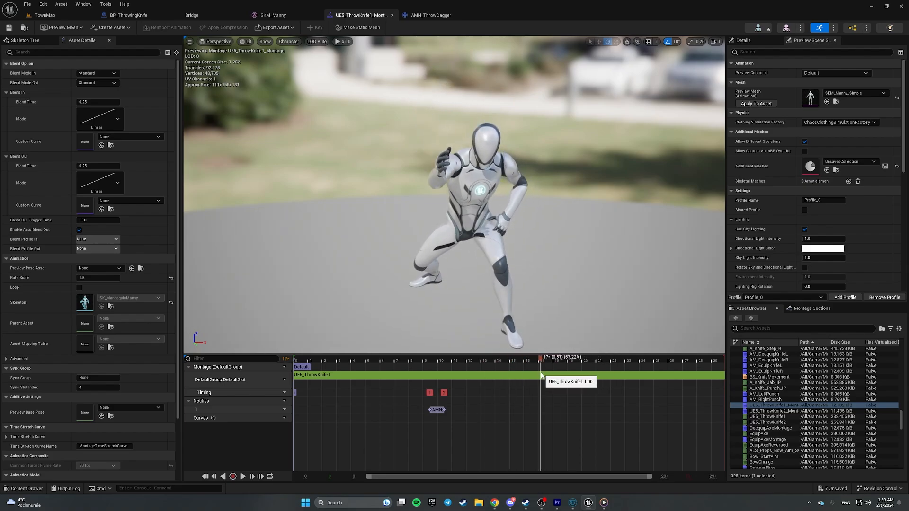
{"action": "right_click", "coordinate": [541, 412]}
{"action": "mouse_move", "coordinate": [575, 432]}
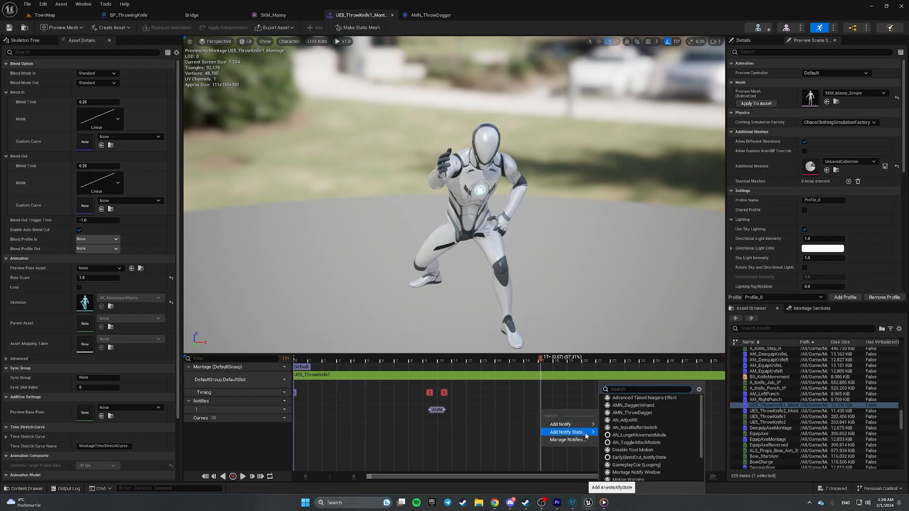
{"action": "left_click", "coordinate": [657, 413]}
- Add an AMN_ThrowDagger notify state to UE5_ThrowKnife2_Montage at frame 13
{"action": "left_click", "coordinate": [43, 16]}
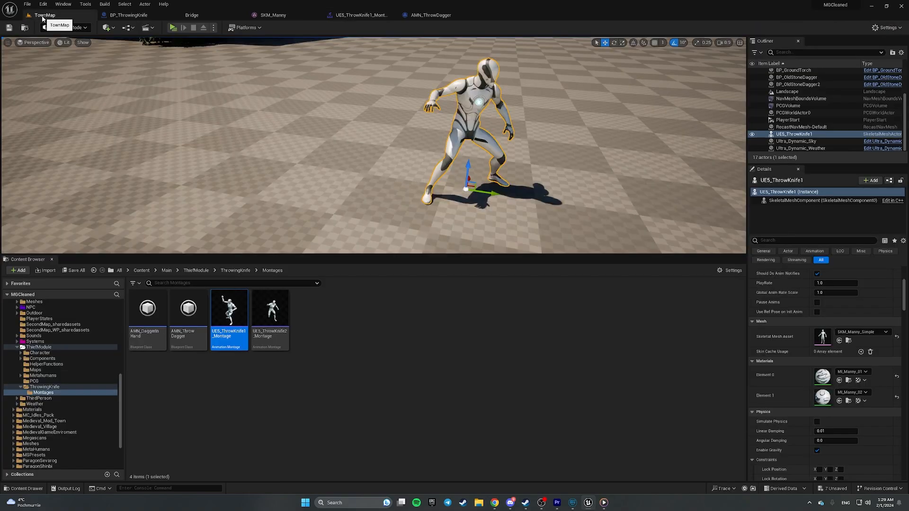
{"action": "left_click", "coordinate": [359, 375]}
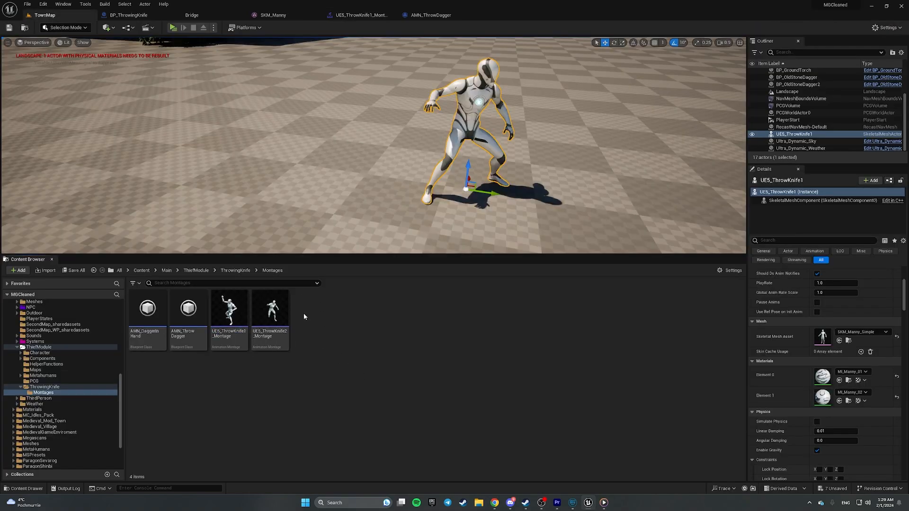
{"action": "double_click", "coordinate": [271, 309]}
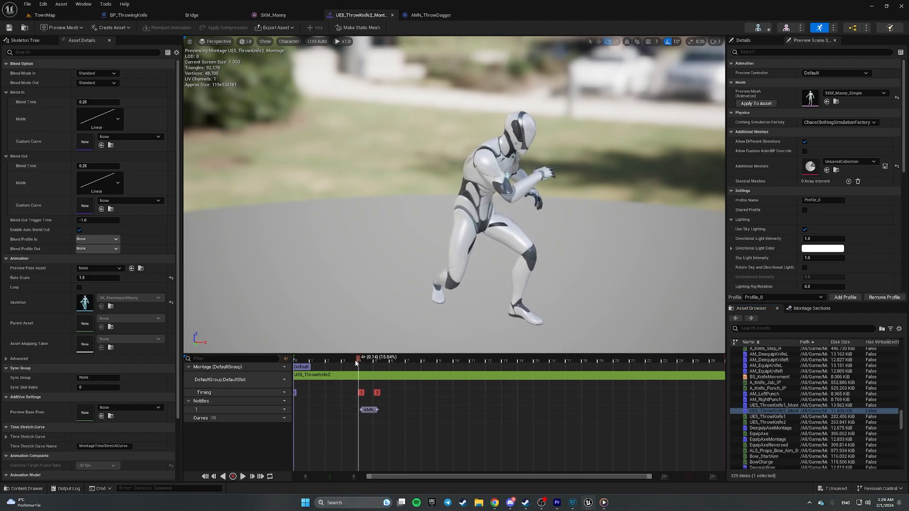
{"action": "left_click_drag", "start_coordinate": [432, 352], "coordinate": [507, 356]}
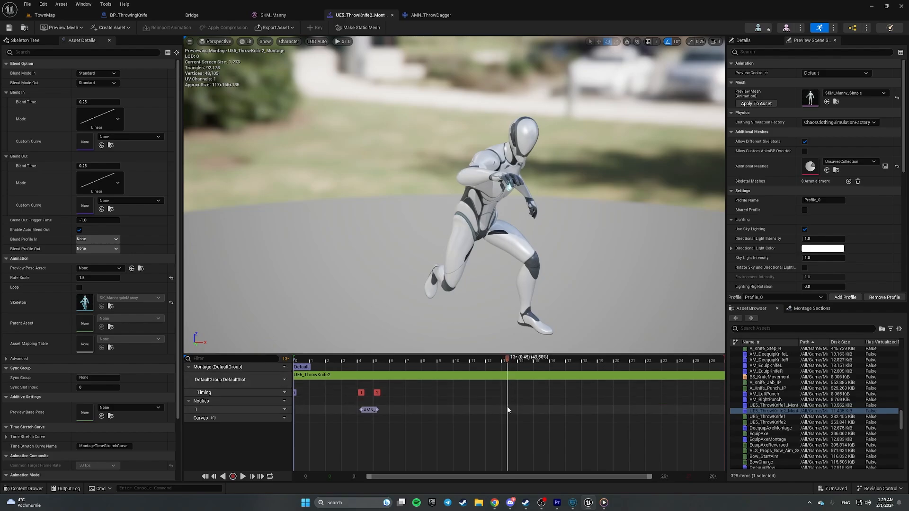
{"action": "right_click", "coordinate": [507, 410]}
{"action": "mouse_move", "coordinate": [530, 422]}
{"action": "mouse_move", "coordinate": [563, 434]}
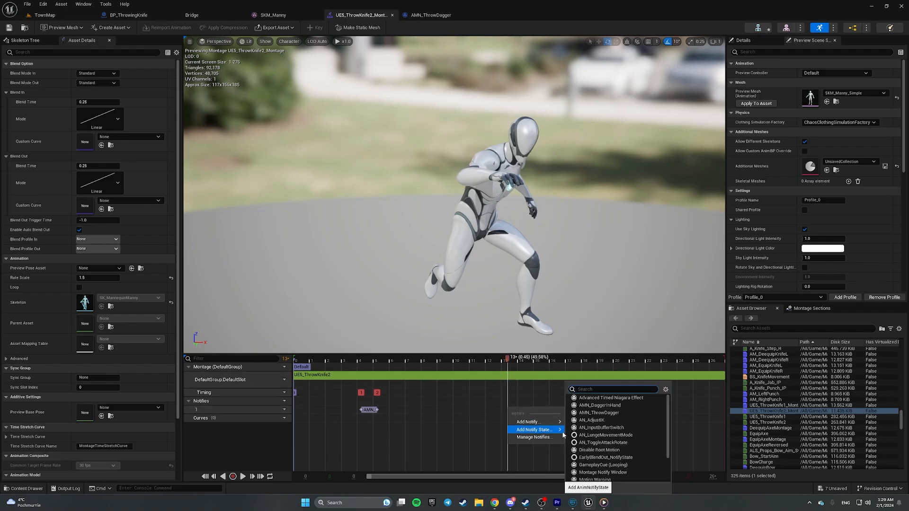
{"action": "left_click", "coordinate": [629, 412]}
{"action": "left_click", "coordinate": [37, 16]}
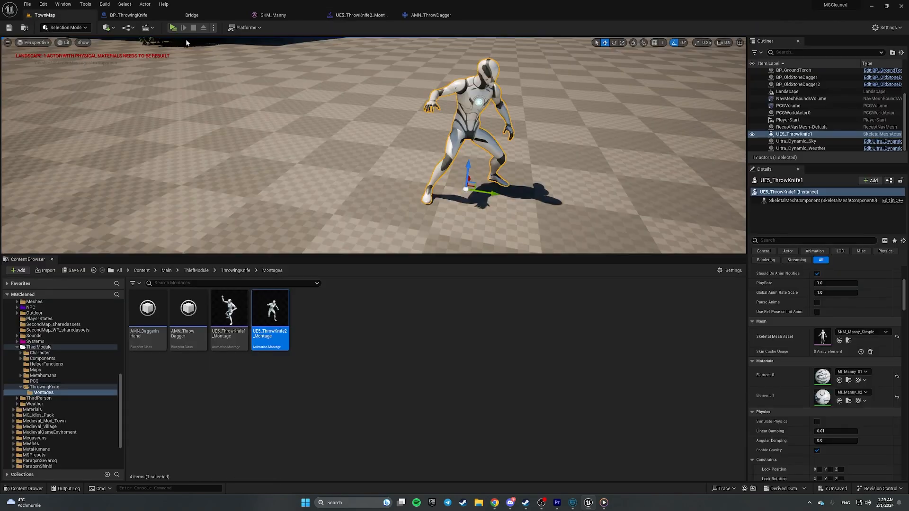
- Playtest the throw by walking toward the dagger, then dismiss the Message Log
{"action": "left_click", "coordinate": [173, 27]}
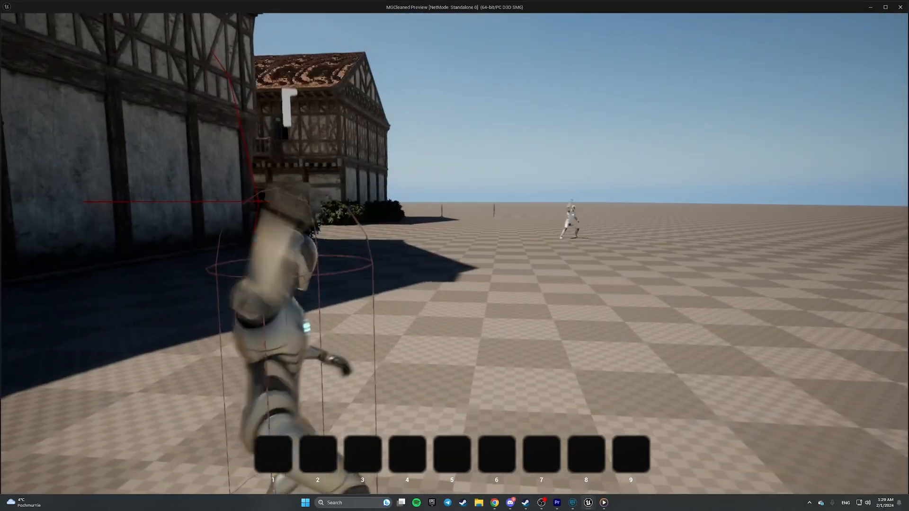
{"action": "key", "text": "w"}
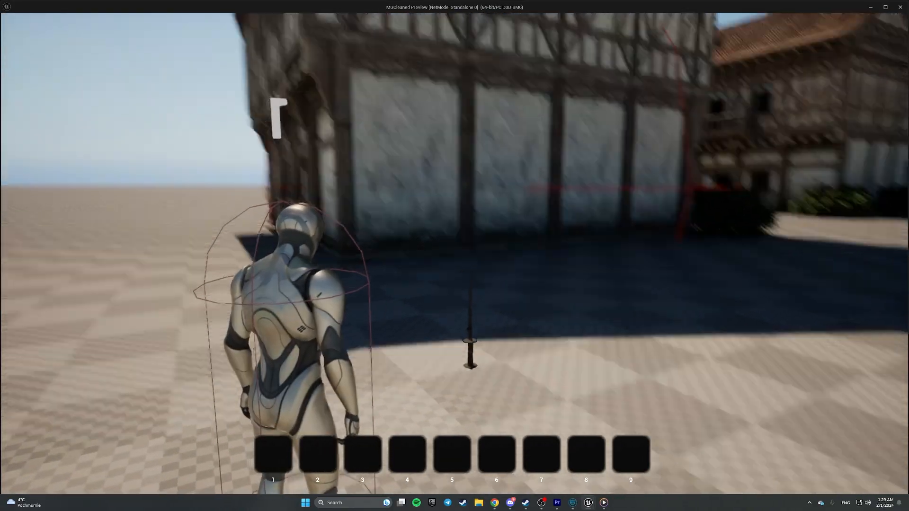
{"action": "key", "text": "Escape"}
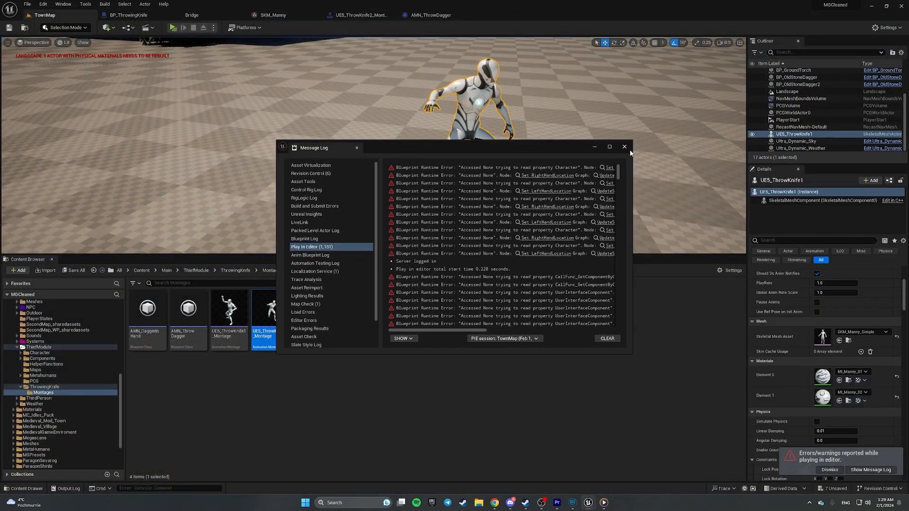
{"action": "left_click", "coordinate": [624, 148]}
- From BP_ThrowingKnife, search the project assets for BP_Thief
{"action": "left_click", "coordinate": [141, 17]}
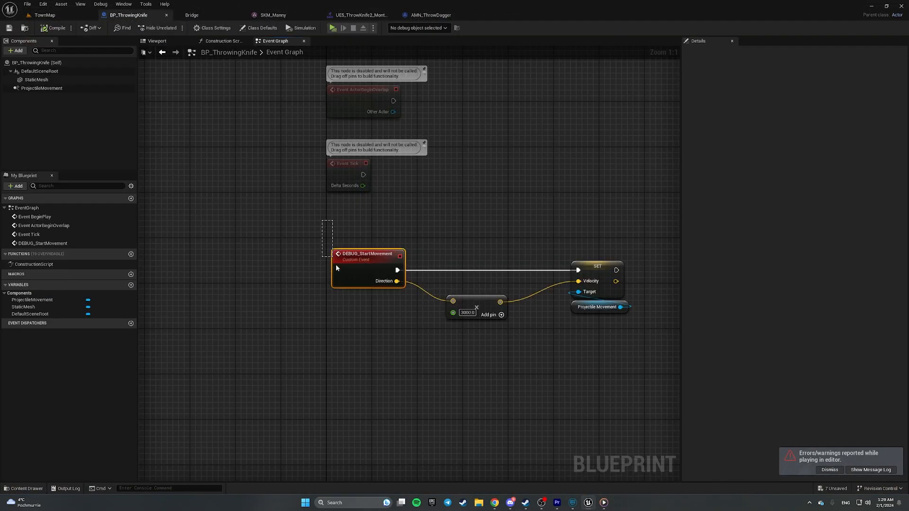
{"action": "left_click_drag", "start_coordinate": [416, 324], "coordinate": [423, 318]}
{"action": "key", "text": "ctrl+p"}
{"action": "type", "text": "BP"}
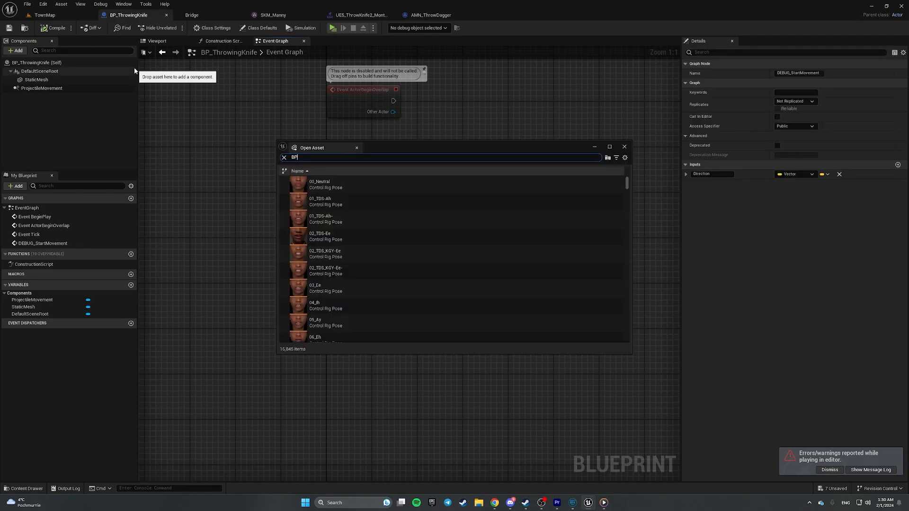
{"action": "type", "text": "_Thief"}
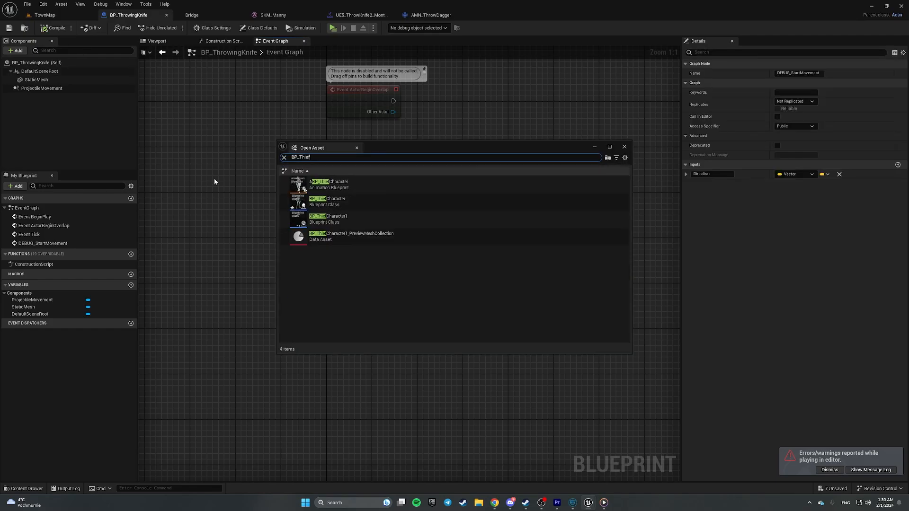
- In BP_ThiefCharacter, add a DEBUG_AttachedThrowingKnife getter that calls DEBUG Start Movement
{"action": "double_click", "coordinate": [325, 204]}
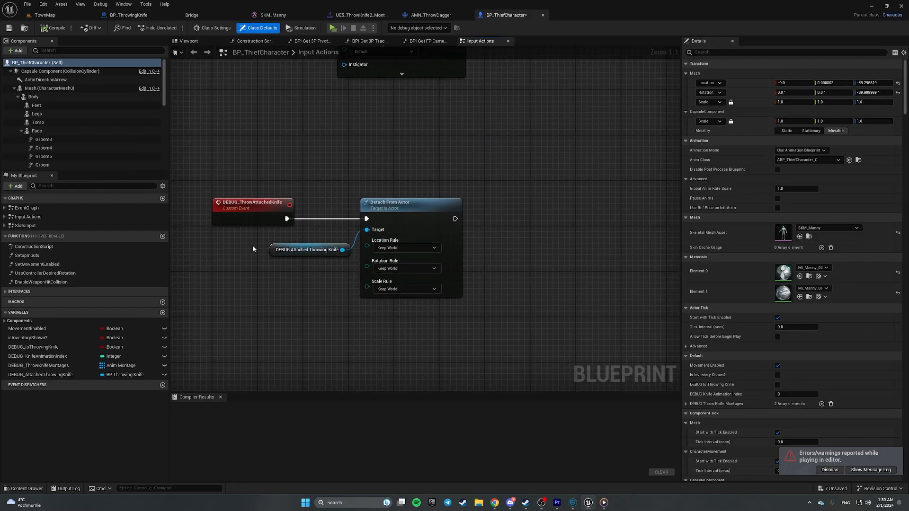
{"action": "left_click_drag", "start_coordinate": [329, 282], "coordinate": [327, 280]}
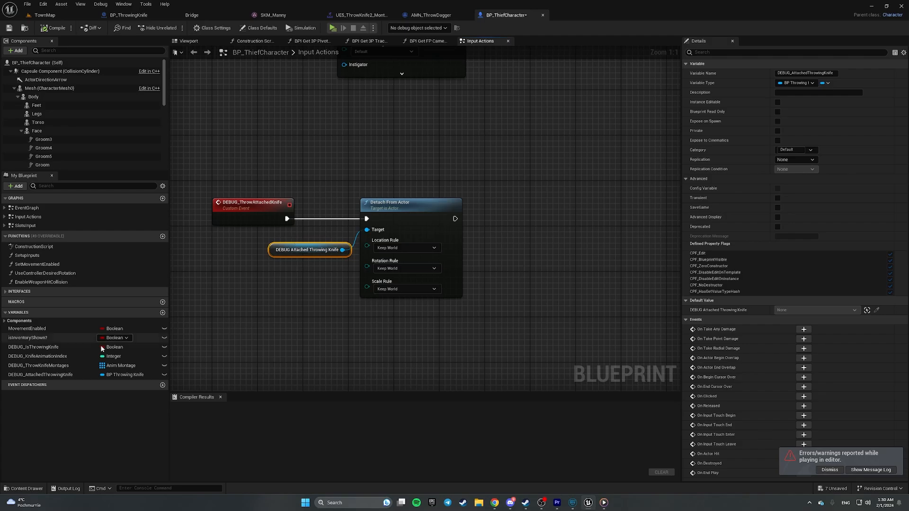
{"action": "left_click_drag", "start_coordinate": [87, 375], "coordinate": [476, 266]}
{"action": "left_click", "coordinate": [503, 280]}
{"action": "right_click_drag", "start_coordinate": [542, 261], "coordinate": [450, 268]}
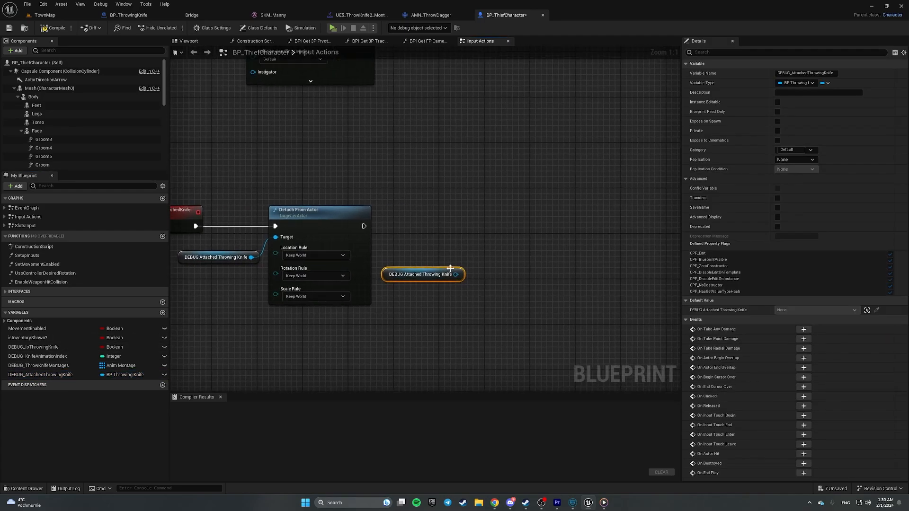
{"action": "left_click_drag", "start_coordinate": [461, 277], "coordinate": [503, 255]}
{"action": "type", "text": "start "}
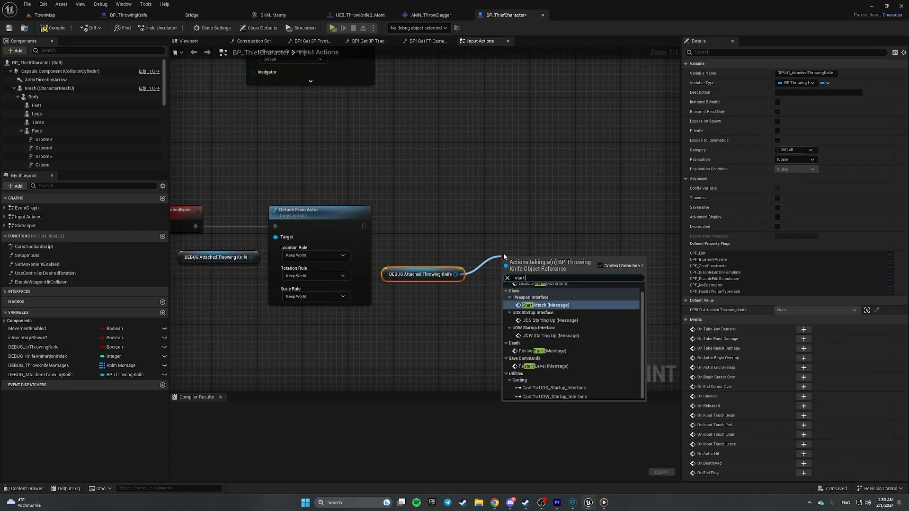
{"action": "type", "text": "mo"}
{"action": "key", "text": "Return"}
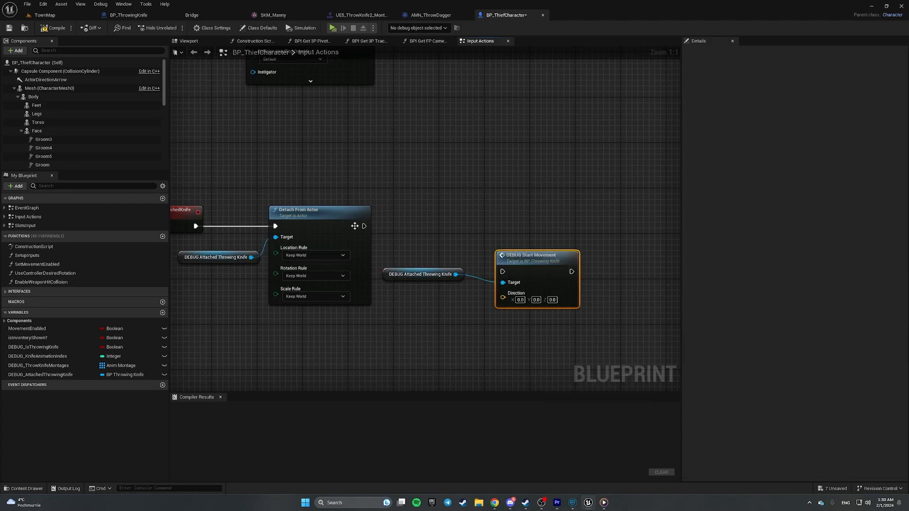
- Run DEBUG Start Movement after Detach From Actor and arrange the two nodes
{"action": "left_click_drag", "start_coordinate": [523, 264], "coordinate": [528, 219]}
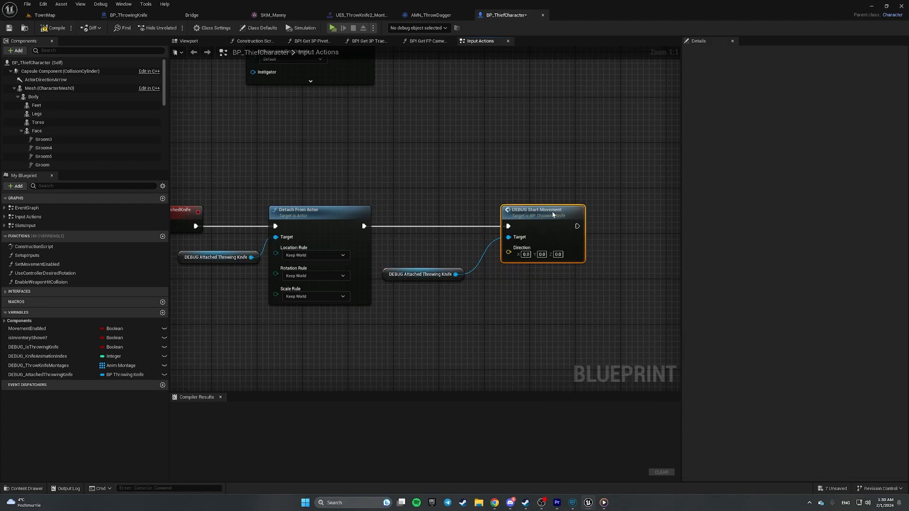
{"action": "left_click_drag", "start_coordinate": [382, 281], "coordinate": [507, 274]}
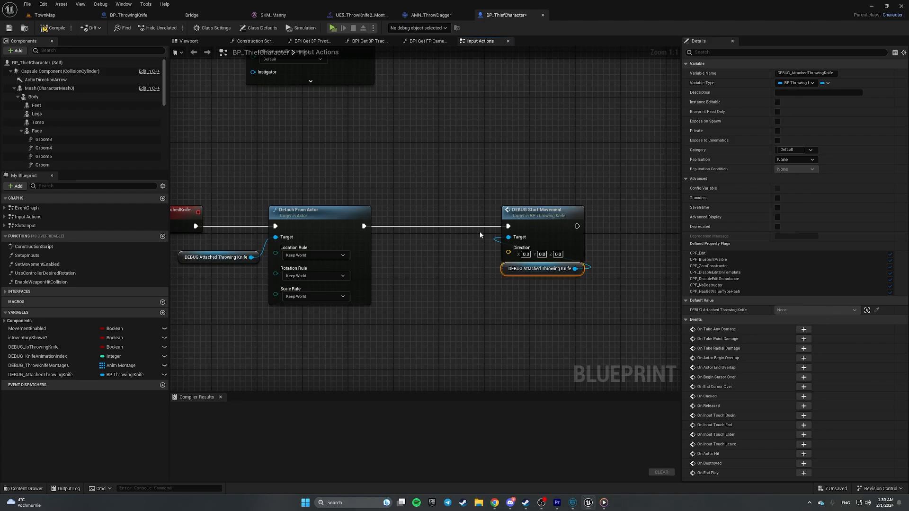
{"action": "left_click_drag", "start_coordinate": [459, 193], "coordinate": [587, 308]}
{"action": "right_click_drag", "start_coordinate": [592, 313], "coordinate": [415, 297]}
{"action": "left_click_drag", "start_coordinate": [360, 197], "coordinate": [478, 197]}
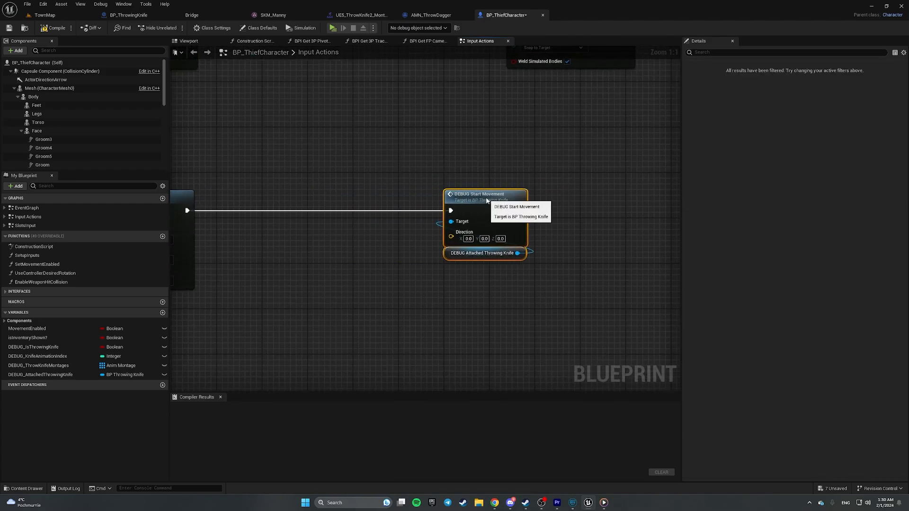
{"action": "left_click", "coordinate": [322, 253]}
- Add Get Actor Rotation feeding a Get Forward Vector node, then save the blueprint
{"action": "right_click_drag", "start_coordinate": [319, 256], "coordinate": [414, 260]}
{"action": "right_click", "coordinate": [390, 259]}
{"action": "type", "text": "get"}
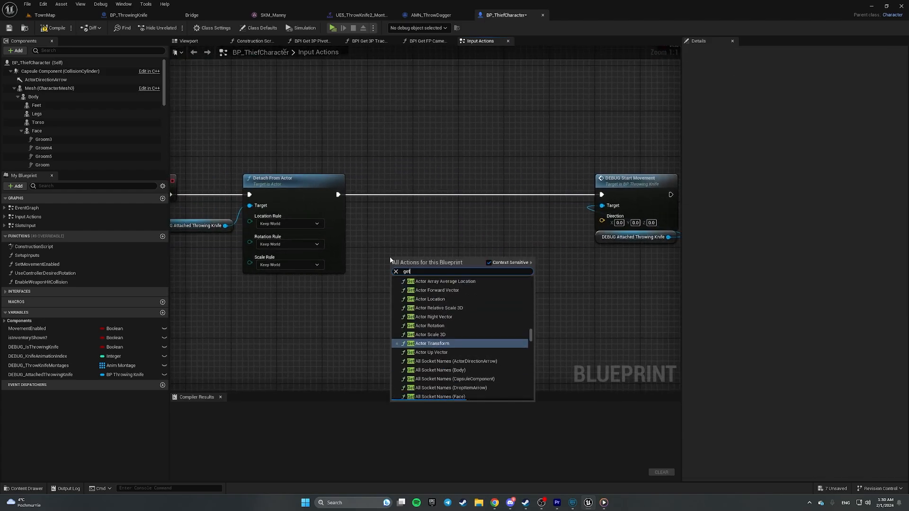
{"action": "type", "text": " actor rotati"}
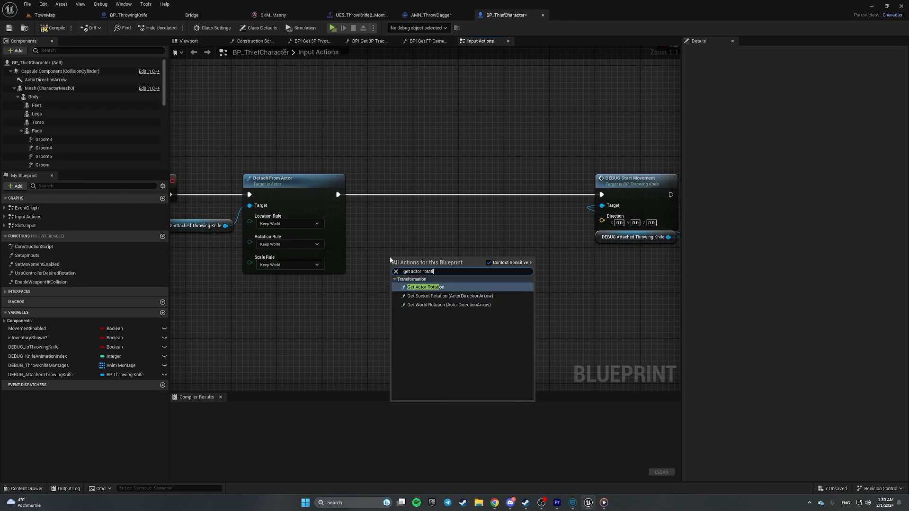
{"action": "key", "text": "Return"}
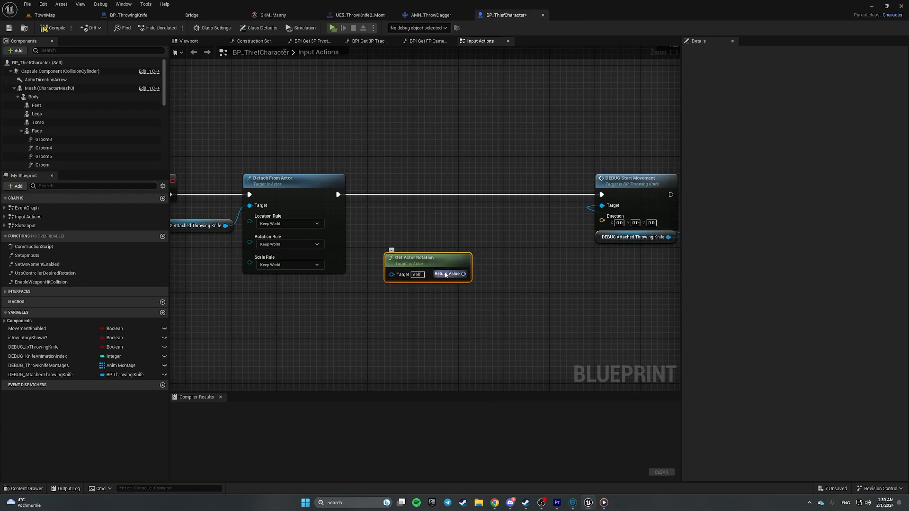
{"action": "left_click_drag", "start_coordinate": [440, 266], "coordinate": [411, 231]}
{"action": "right_click_drag", "start_coordinate": [473, 230], "coordinate": [436, 233]}
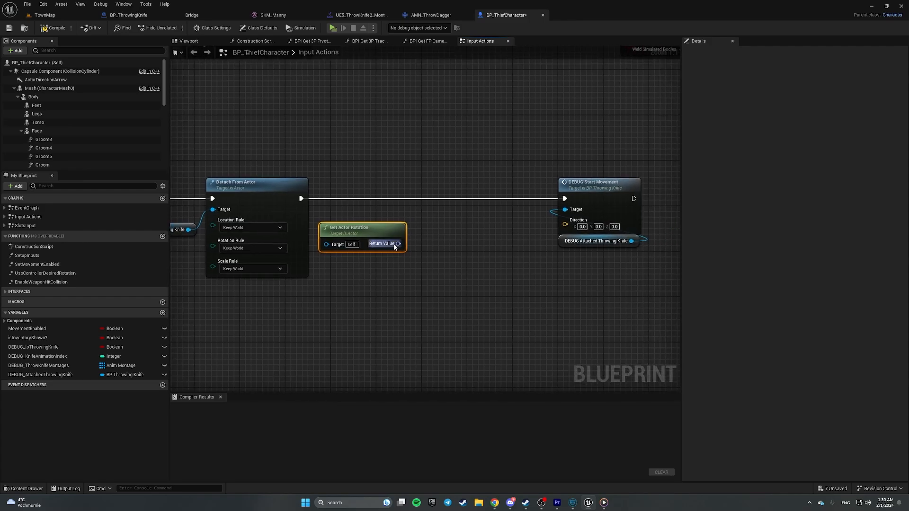
{"action": "left_click_drag", "start_coordinate": [396, 244], "coordinate": [565, 224]}
{"action": "type", "text": "get forw"}
{"action": "key", "text": "Return"}
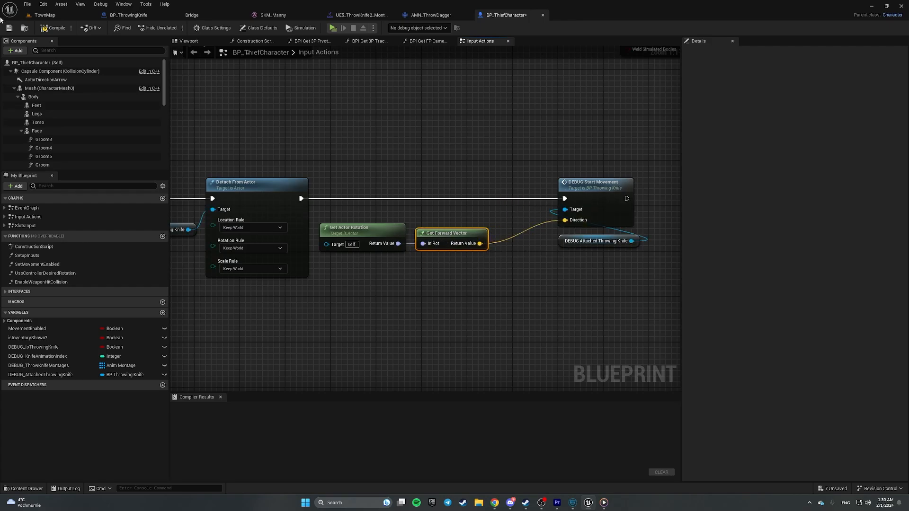
{"action": "left_click", "coordinate": [8, 28]}
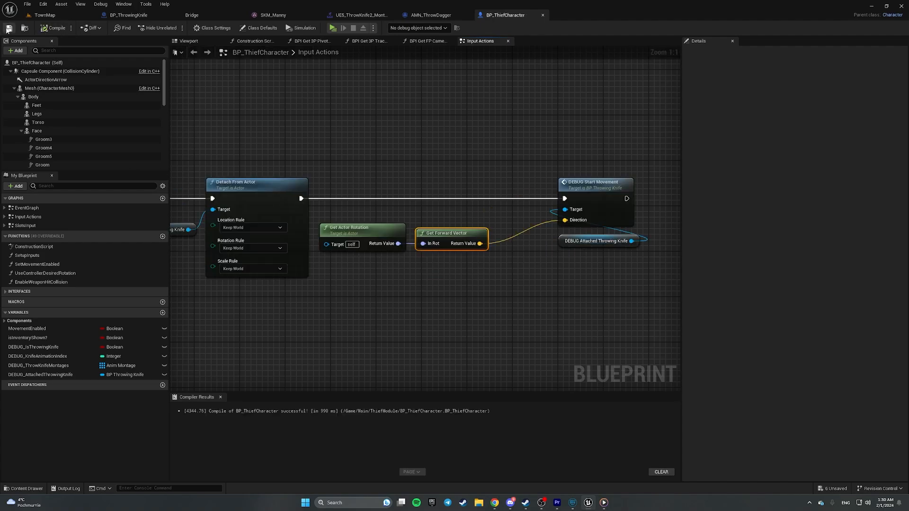
{"action": "left_click", "coordinate": [50, 18]}
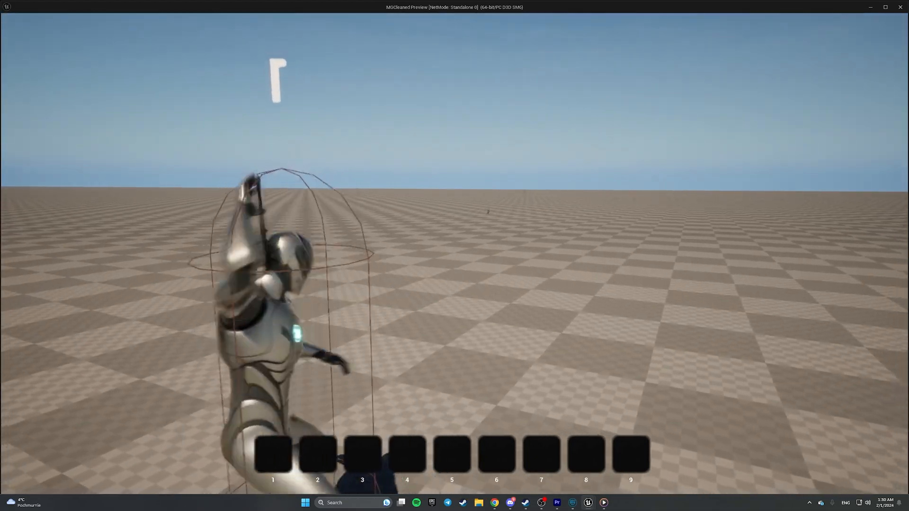
- End the standalone knife-throw playtest and dismiss the Message Log
{"action": "key", "text": "Escape"}
{"action": "left_click", "coordinate": [623, 147]}
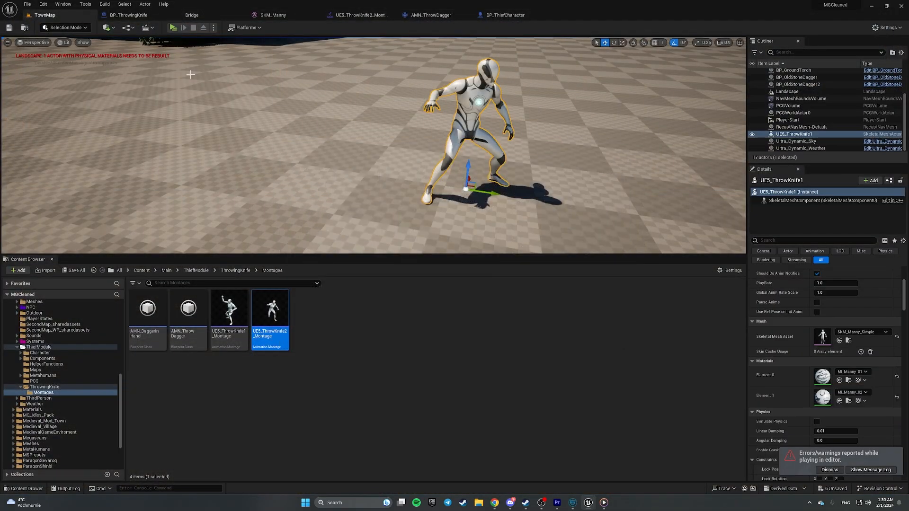
- Select the knife StaticMesh in BP_ThrowingKnife's viewport, checking the projectile movement settings
{"action": "left_click", "coordinate": [122, 15]}
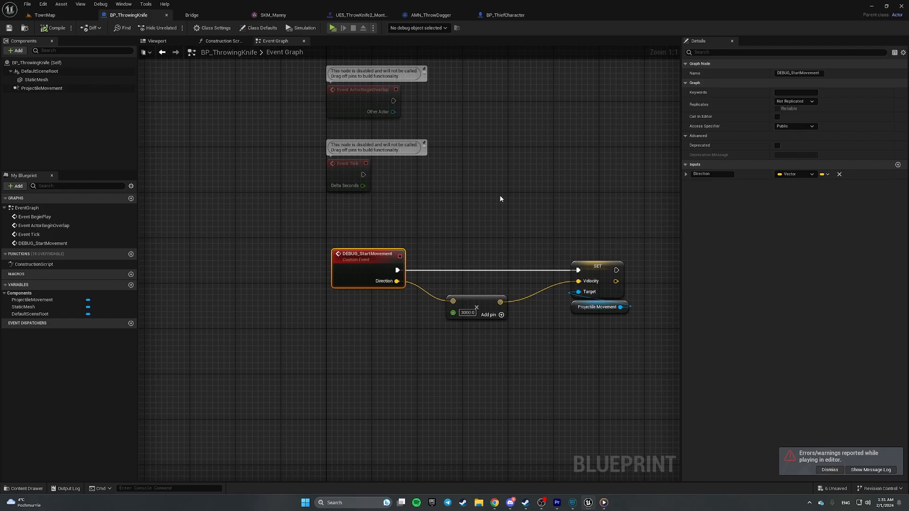
{"action": "left_click", "coordinate": [145, 40]}
{"action": "scroll", "coordinate": [208, 140], "scroll_direction": "down", "scroll_amount": 1}
{"action": "key", "text": "a"}
{"action": "right_click_drag", "start_coordinate": [208, 140], "coordinate": [317, 167]}
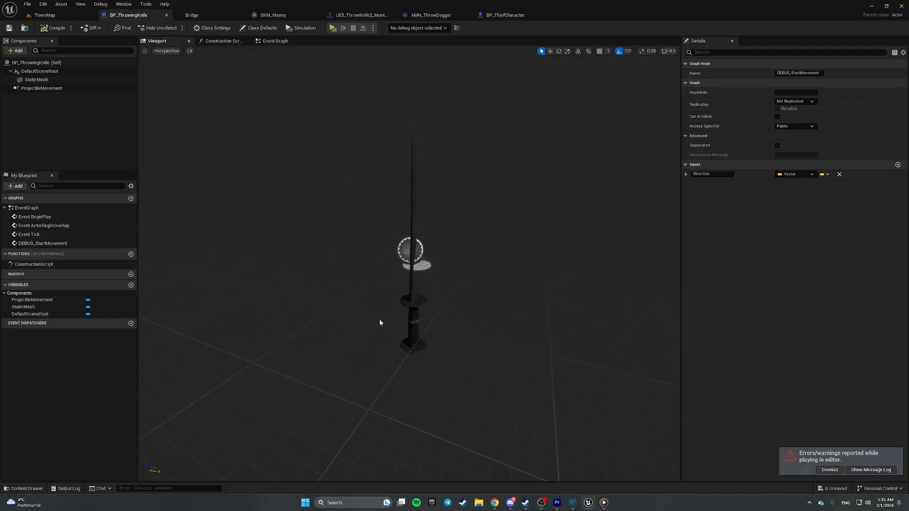
{"action": "left_click", "coordinate": [412, 300]}
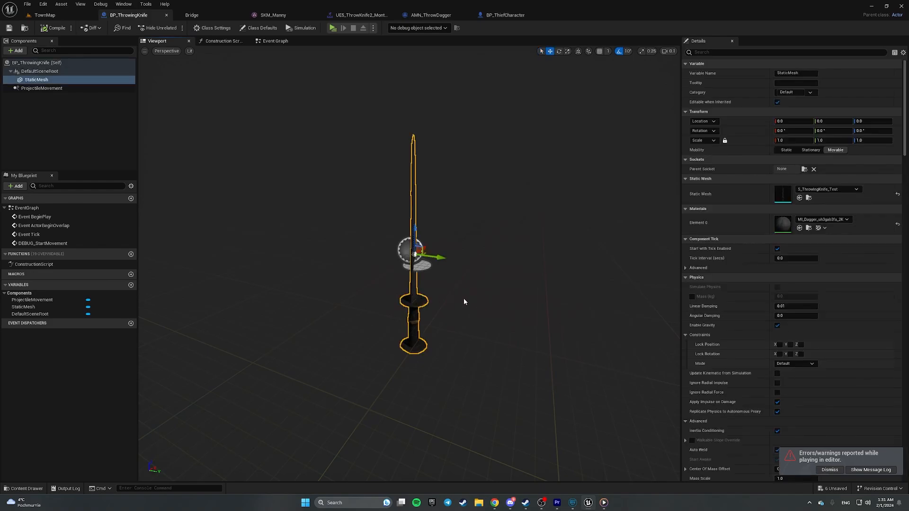
{"action": "left_click", "coordinate": [32, 88]}
{"action": "left_click", "coordinate": [52, 80]}
- Roll the knife mesh about 80° on X with the rotation gizmo
{"action": "right_click_drag", "start_coordinate": [558, 285], "coordinate": [624, 289]}
{"action": "scroll", "coordinate": [409, 265], "scroll_direction": "up", "scroll_amount": 1}
{"action": "key", "text": "s"}
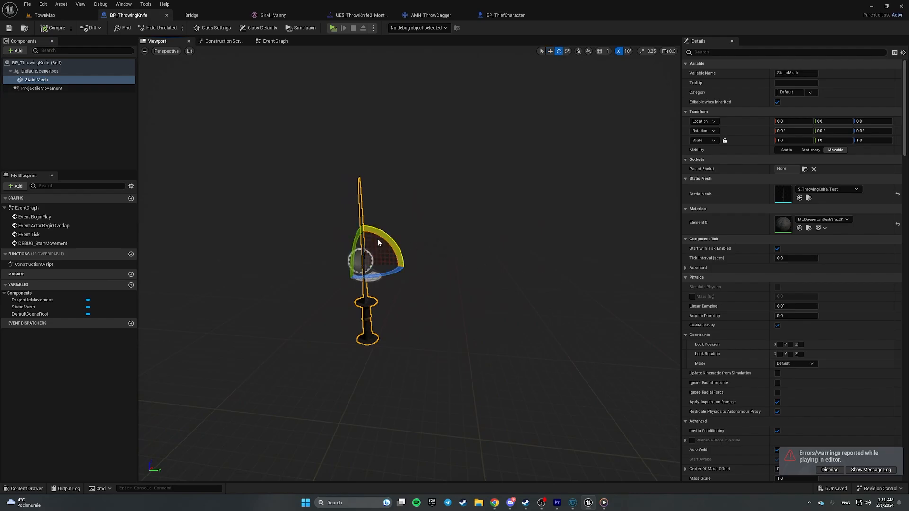
{"action": "right_click_drag", "start_coordinate": [475, 237], "coordinate": [378, 238]}
{"action": "key", "text": "d"}
{"action": "left_click_drag", "start_coordinate": [302, 235], "coordinate": [306, 270]}
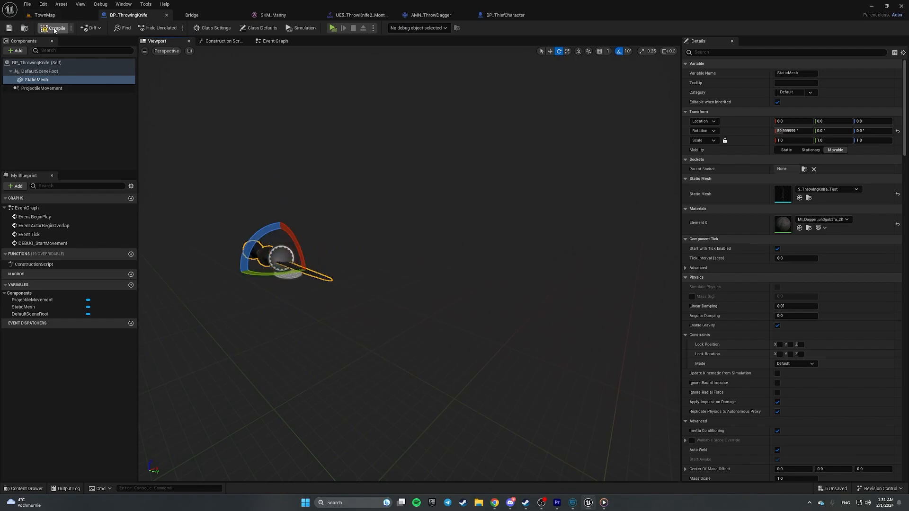
- Playtest the rolled knife in TownMap and close the error log
{"action": "left_click", "coordinate": [54, 15]}
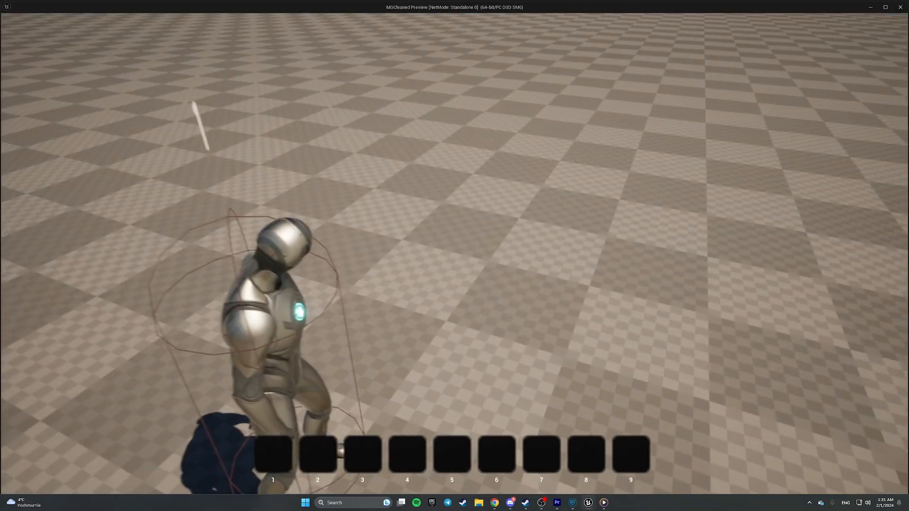
{"action": "key", "text": "Escape"}
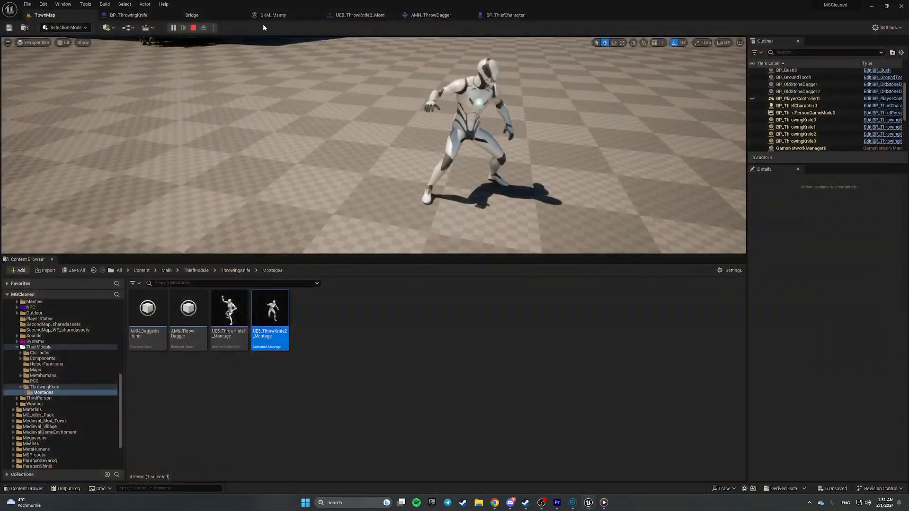
{"action": "left_click", "coordinate": [625, 148]}
- Raise the Direction speed multiplier in the knife's event graph to 500, then end the playtest
{"action": "left_click", "coordinate": [132, 16]}
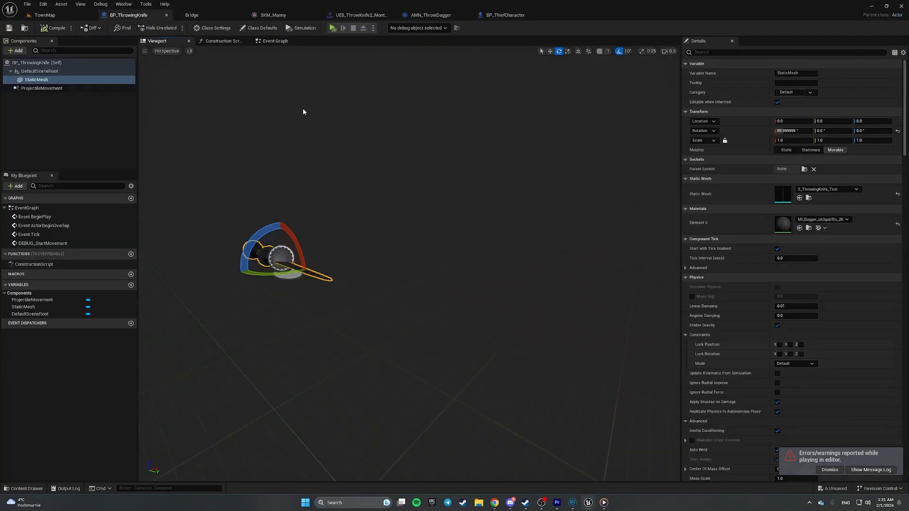
{"action": "left_click", "coordinate": [273, 42]}
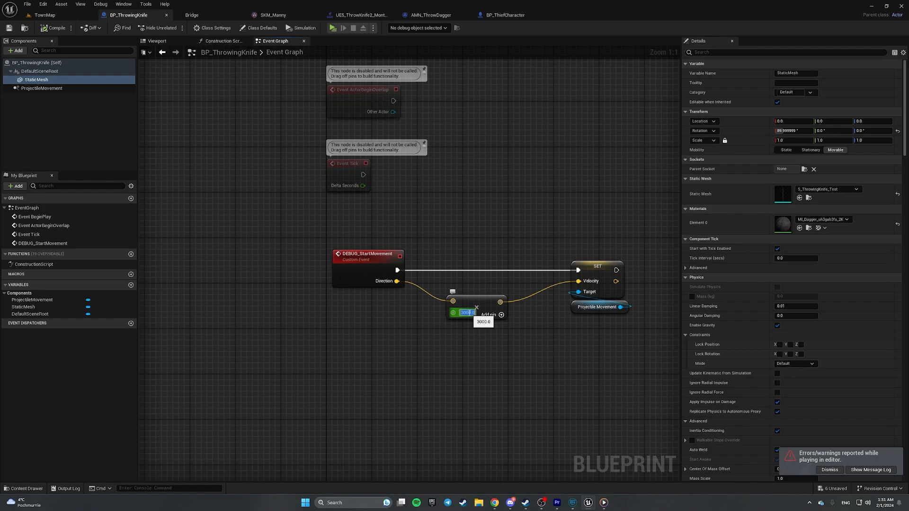
{"action": "type", "text": "50"}
{"action": "key", "text": "Return"}
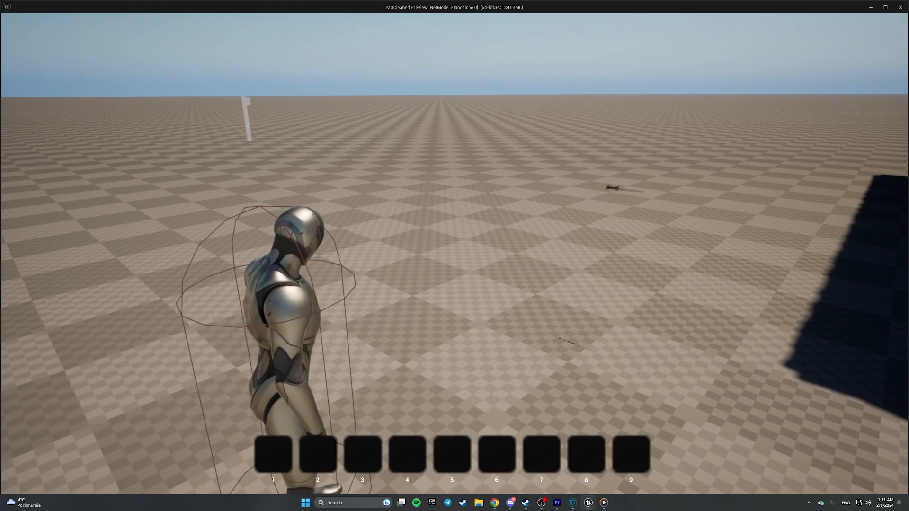
{"action": "key", "text": "Escape"}
- Pitch the knife StaticMesh to -90° so it lies horizontal, and save BP_ThrowingKnife
{"action": "left_click", "coordinate": [609, 148]}
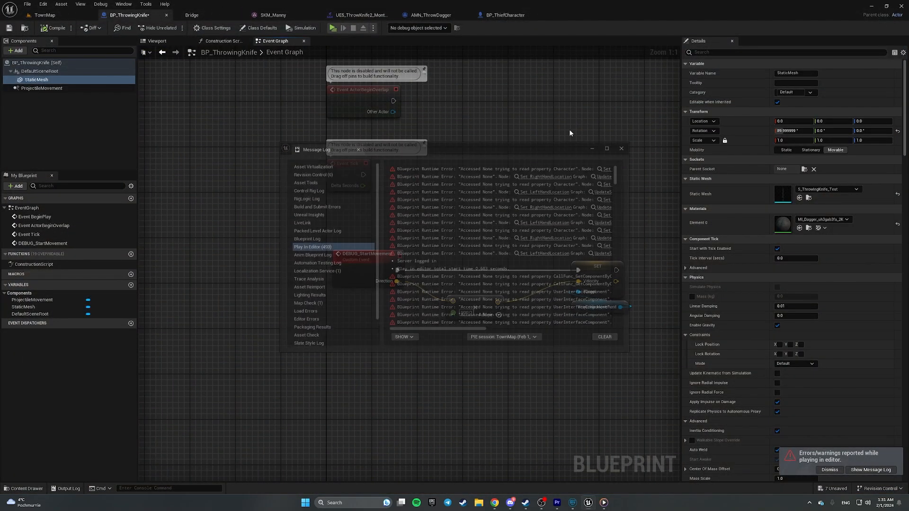
{"action": "left_click", "coordinate": [158, 41]}
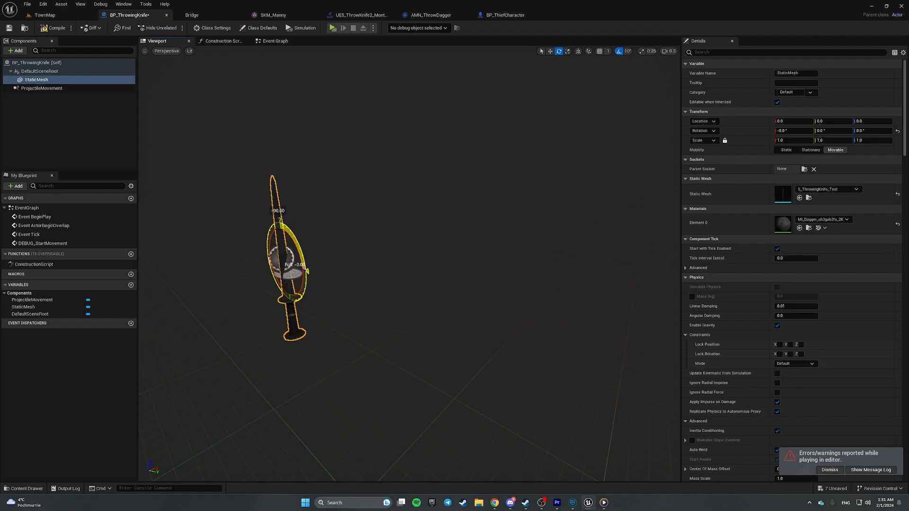
{"action": "left_click_drag", "start_coordinate": [254, 244], "coordinate": [119, 132]}
{"action": "left_click", "coordinate": [10, 28]}
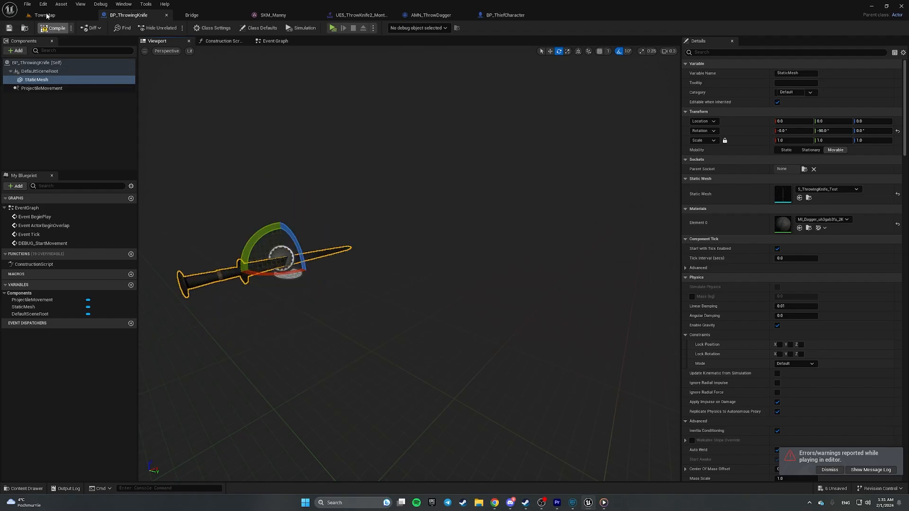
- Playtest TownMap standalone, throwing seven knives, then exit and close the Message Log
{"action": "left_click", "coordinate": [47, 15]}
{"action": "left_click", "coordinate": [177, 29]}
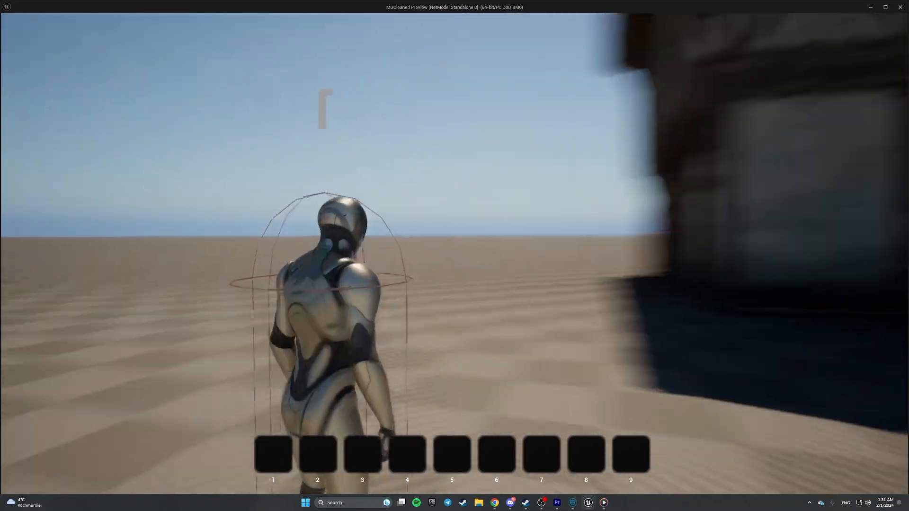
{"action": "left_click", "coordinate": [454, 256]}
{"action": "left_click", "coordinate": [454, 256]}
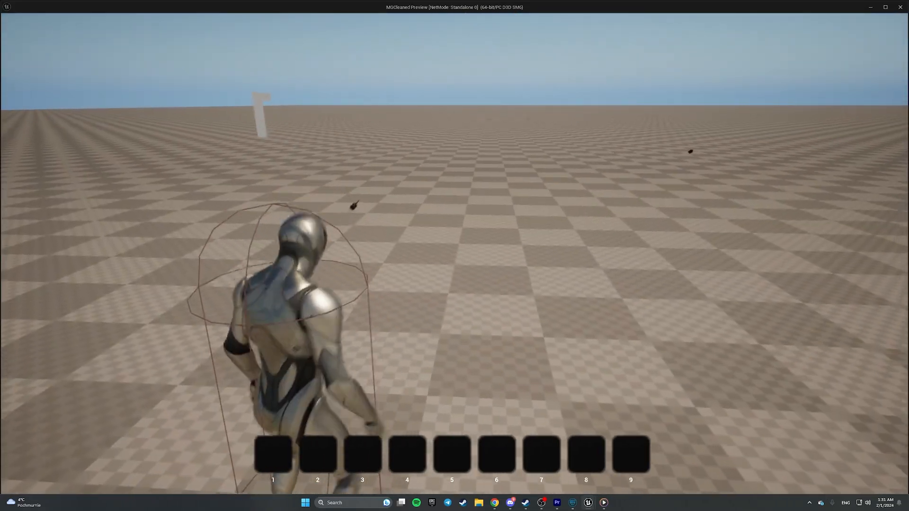
{"action": "left_click", "coordinate": [454, 255]}
{"action": "left_click", "coordinate": [455, 255]}
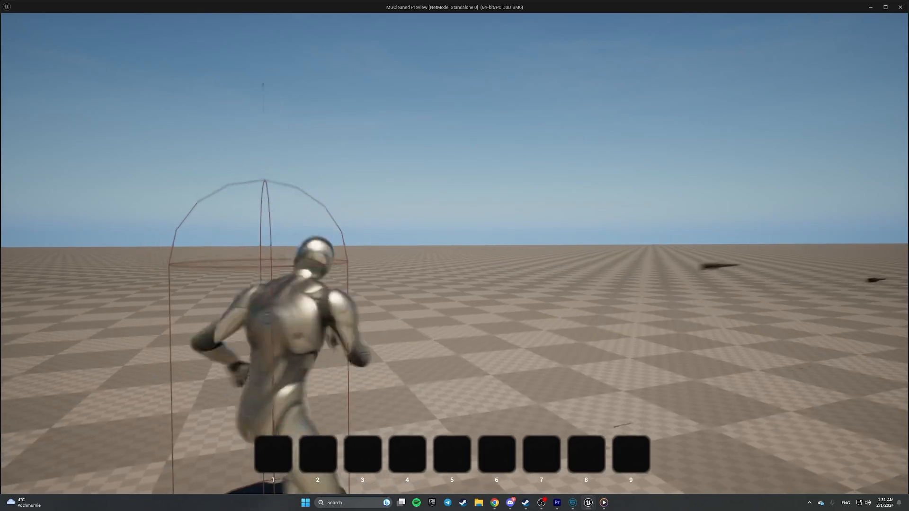
{"action": "left_click", "coordinate": [454, 256]}
{"action": "left_click", "coordinate": [454, 256]}
{"action": "left_click", "coordinate": [454, 256]}
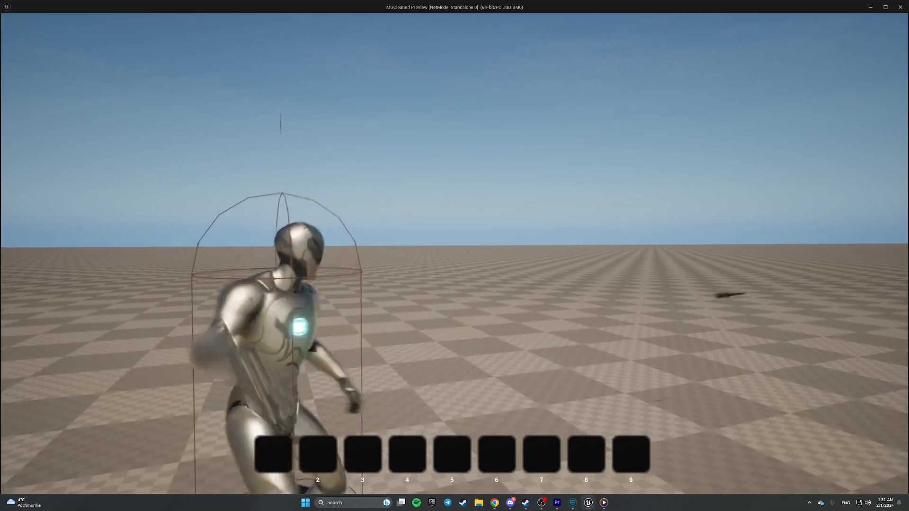
{"action": "key", "text": "Escape"}
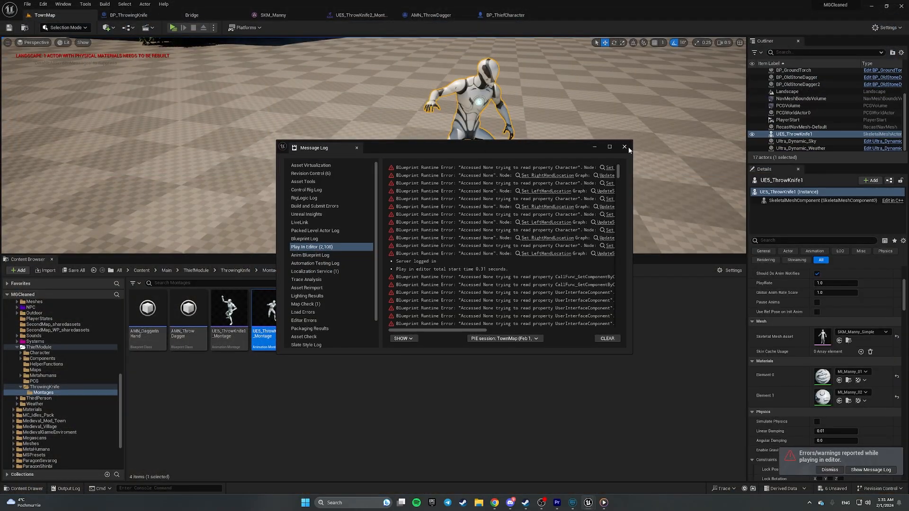
{"action": "left_click", "coordinate": [624, 147]}
- Rotate SKM_Manny's ThrowingKnifeSocket about -10° and save the skeletal mesh
{"action": "left_click", "coordinate": [440, 289]}
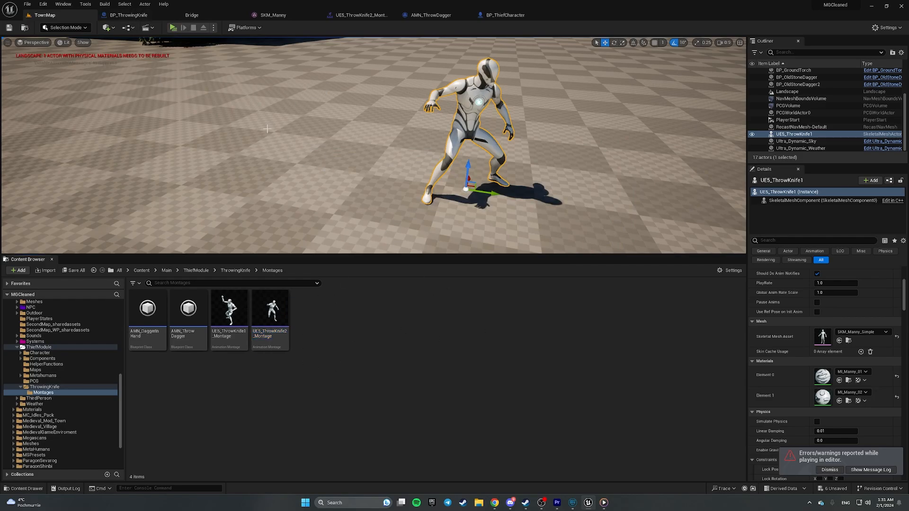
{"action": "left_click", "coordinate": [272, 16]}
{"action": "right_click_drag", "start_coordinate": [479, 259], "coordinate": [382, 274]}
{"action": "key", "text": "d"}
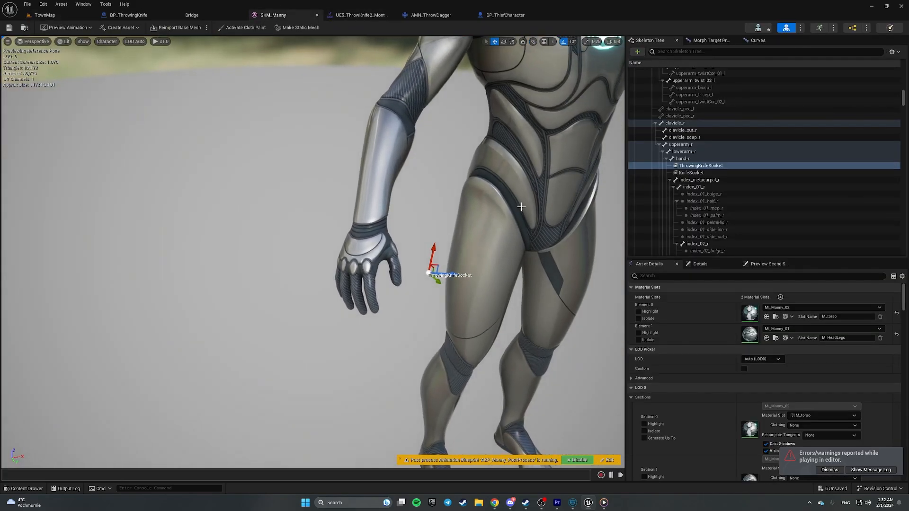
{"action": "right_click_drag", "start_coordinate": [448, 231], "coordinate": [476, 237]}
{"action": "key", "text": "e"}
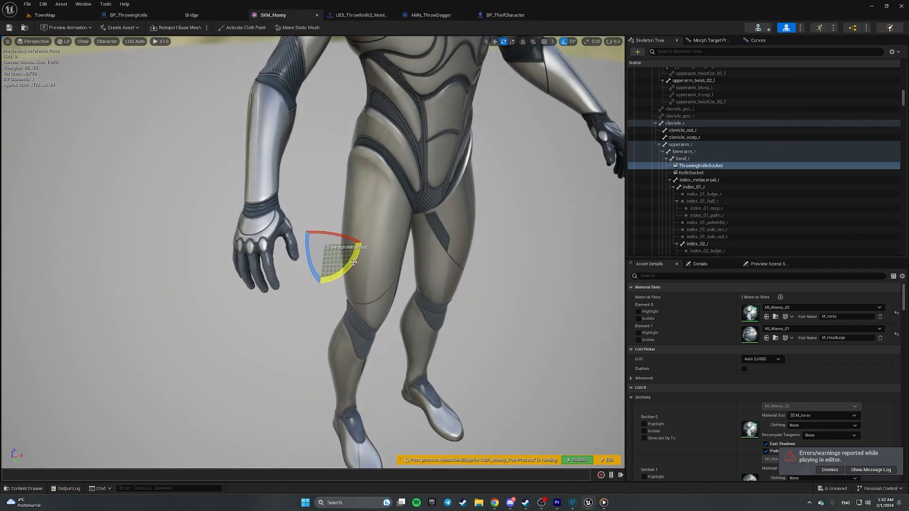
{"action": "left_click_drag", "start_coordinate": [333, 279], "coordinate": [342, 282]}
{"action": "left_click", "coordinate": [9, 27]}
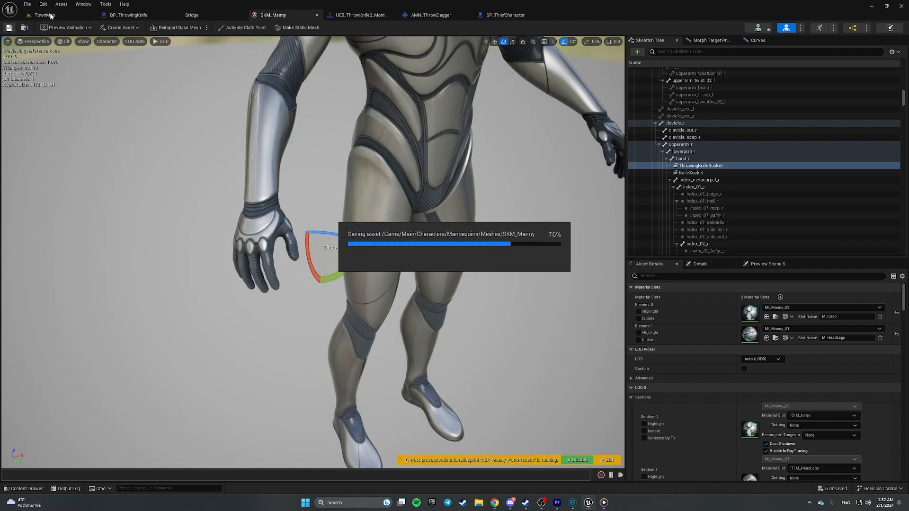
- Check the UE5_ThrowKnife1_Montage Rate Scale and the Play Montage play rate in BP_ThiefCharacter
{"action": "left_click", "coordinate": [43, 15]}
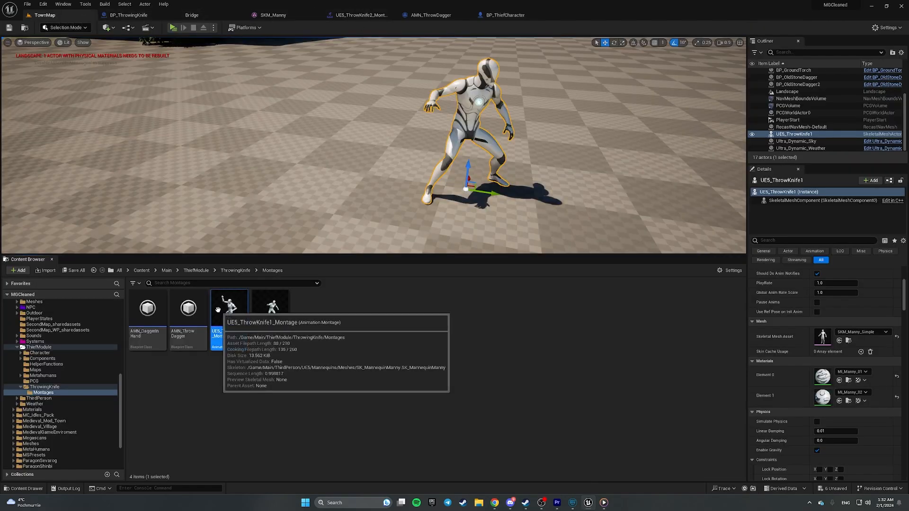
{"action": "double_click", "coordinate": [229, 309]}
{"action": "left_click", "coordinate": [95, 278]}
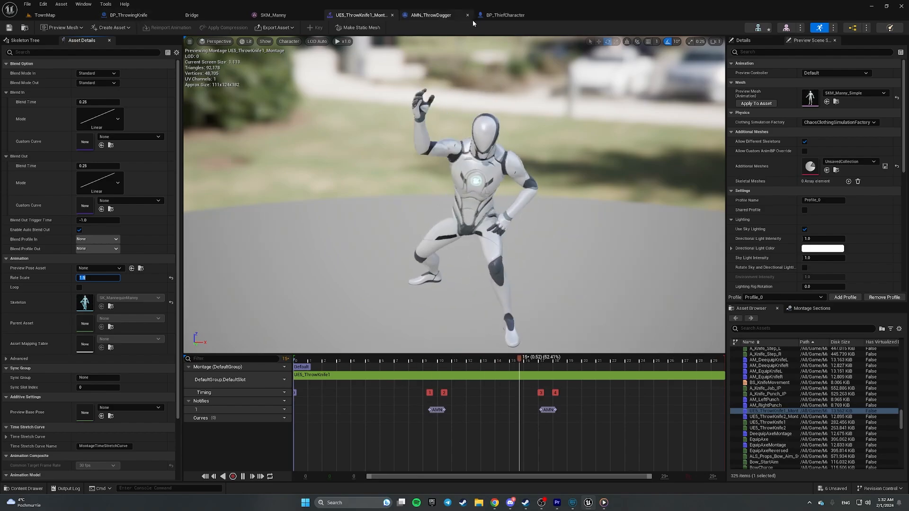
{"action": "left_click", "coordinate": [504, 15]}
{"action": "right_click_drag", "start_coordinate": [257, 74], "coordinate": [443, 234]}
{"action": "scroll", "coordinate": [515, 182], "scroll_direction": "up", "scroll_amount": 3}
{"action": "right_click_drag", "start_coordinate": [515, 181], "coordinate": [339, 389]}
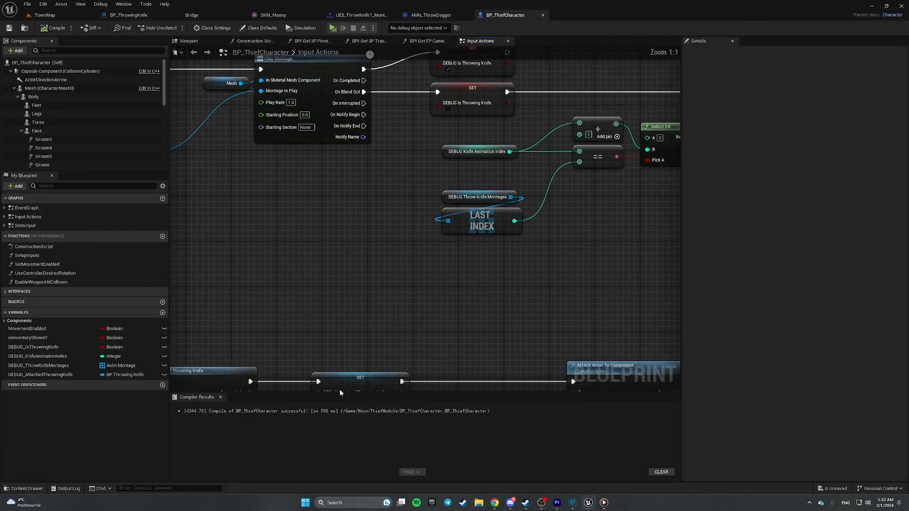
{"action": "scroll", "coordinate": [349, 189], "scroll_direction": "down", "scroll_amount": 1}
{"action": "right_click_drag", "start_coordinate": [349, 188], "coordinate": [502, 352]}
{"action": "scroll", "coordinate": [464, 310], "scroll_direction": "up", "scroll_amount": 1}
{"action": "right_click_drag", "start_coordinate": [455, 274], "coordinate": [525, 279]}
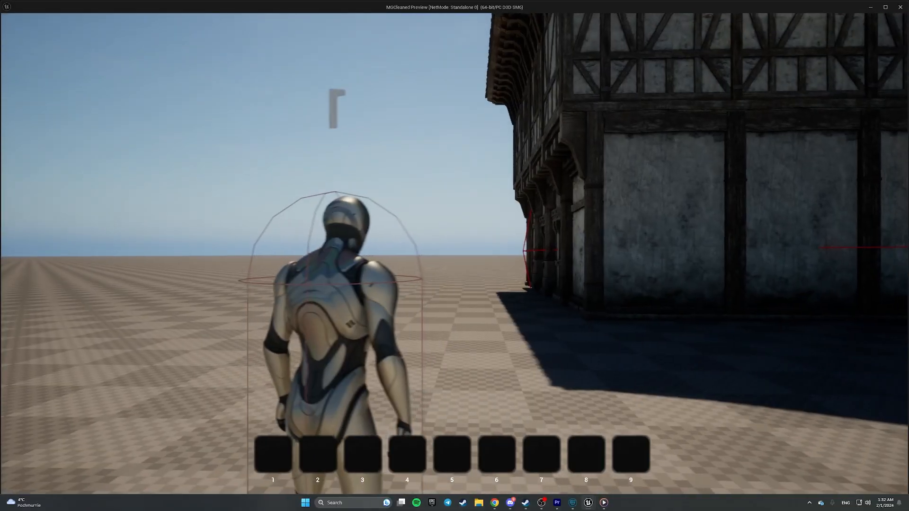
- Playtest the knife throw and close the error log
{"action": "key", "text": "r"}
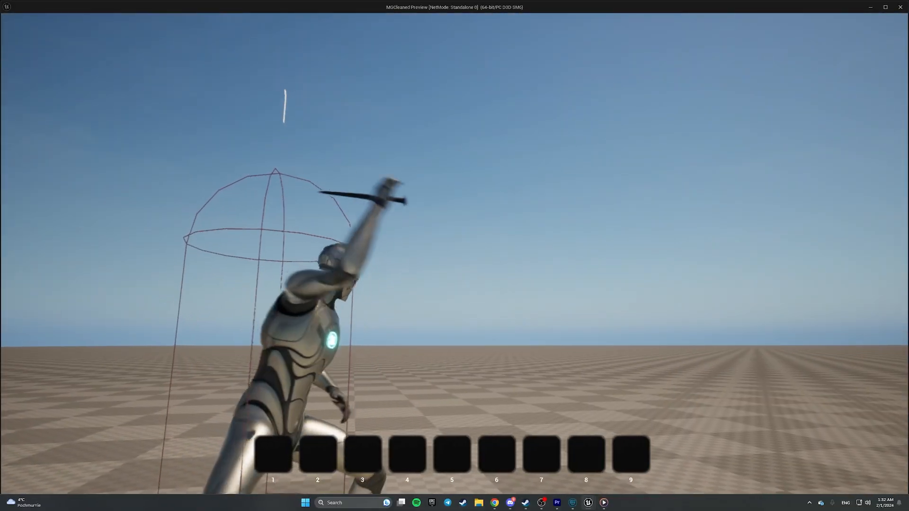
{"action": "key", "text": "Escape"}
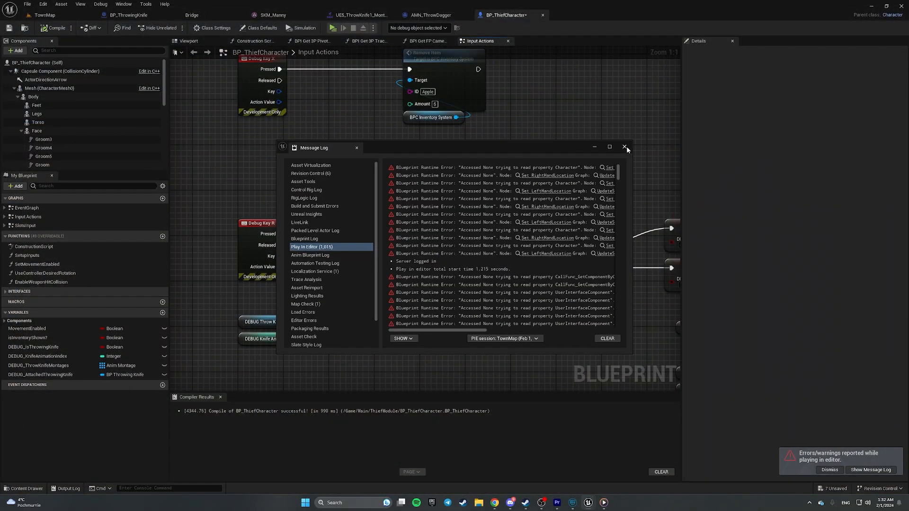
{"action": "left_click", "coordinate": [624, 147]}
- Turn the ThrowingKnifeSocket to -180° and retest the throw in TownMap
{"action": "left_click", "coordinate": [293, 16]}
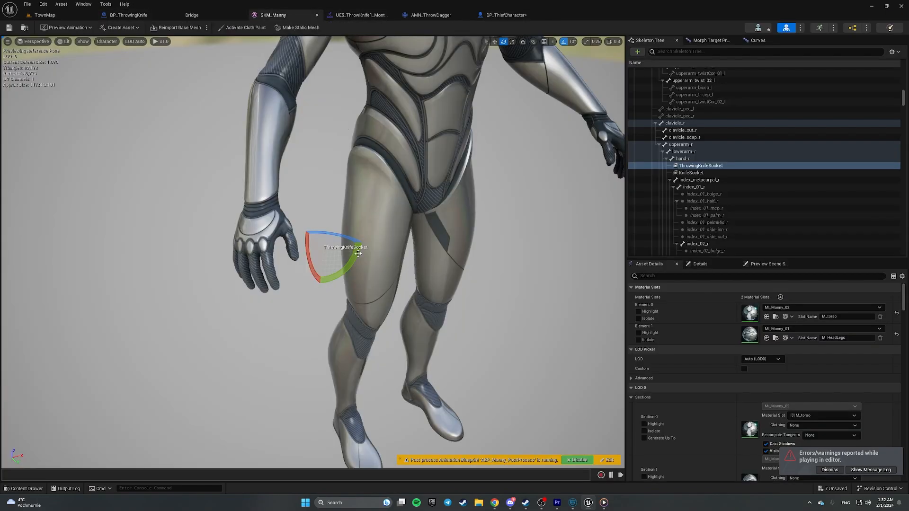
{"action": "left_click_drag", "start_coordinate": [359, 254], "coordinate": [339, 267]}
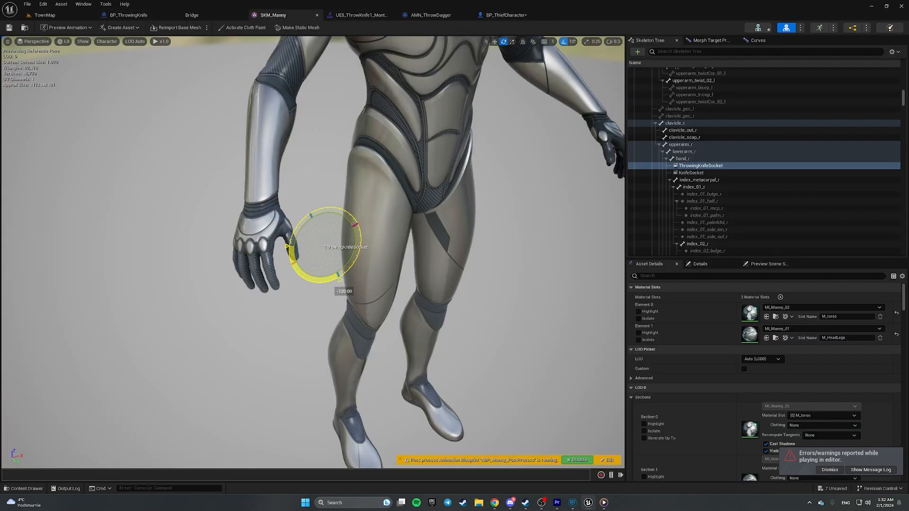
{"action": "left_click_drag", "start_coordinate": [363, 245], "coordinate": [360, 248]}
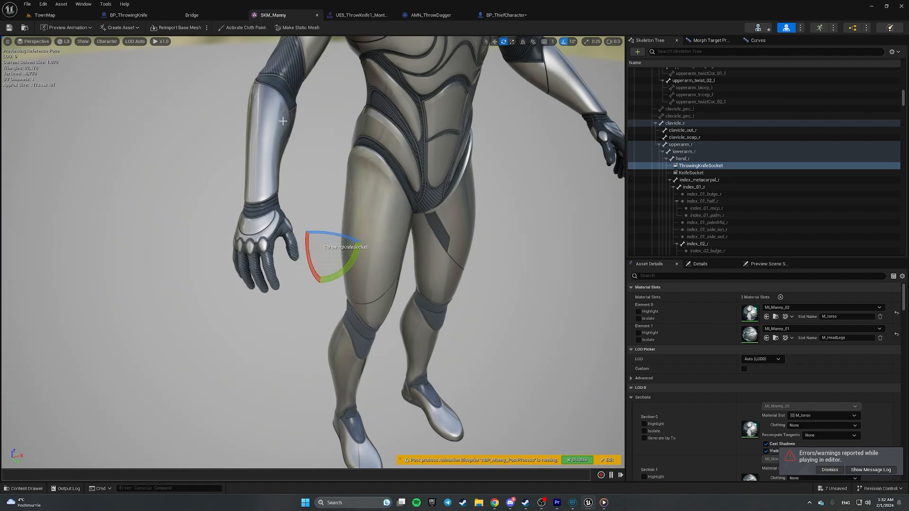
{"action": "left_click", "coordinate": [45, 16]}
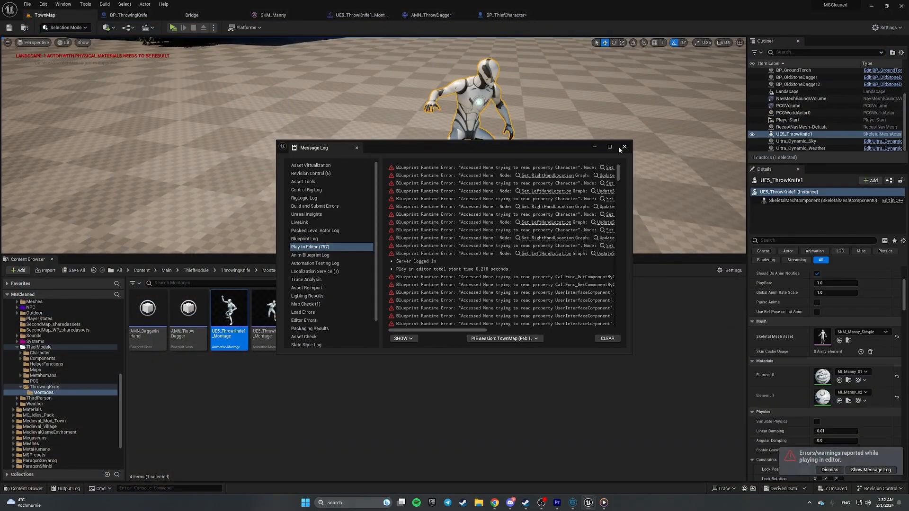
{"action": "left_click", "coordinate": [623, 147]}
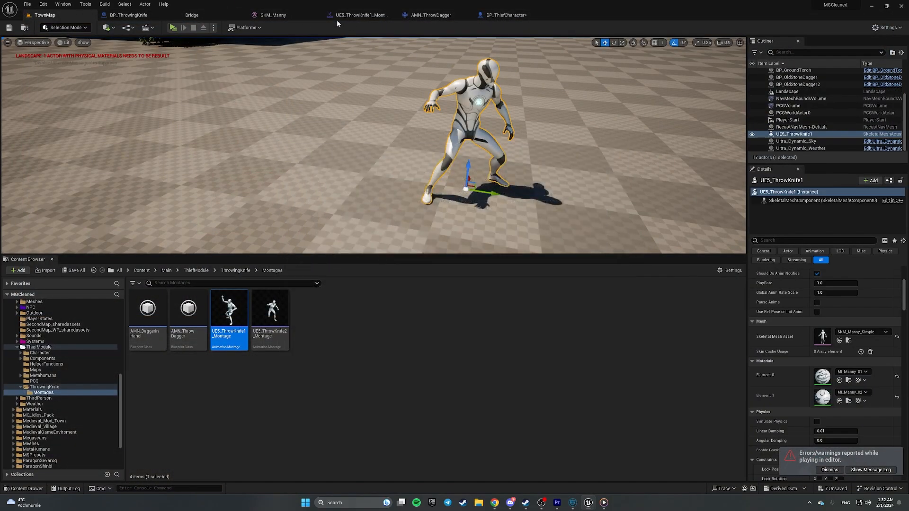
- Rotate the ThrowingKnifeSocket again and retest, closing the error log afterward
{"action": "left_click", "coordinate": [297, 15]}
{"action": "left_click_drag", "start_coordinate": [359, 243], "coordinate": [362, 258]}
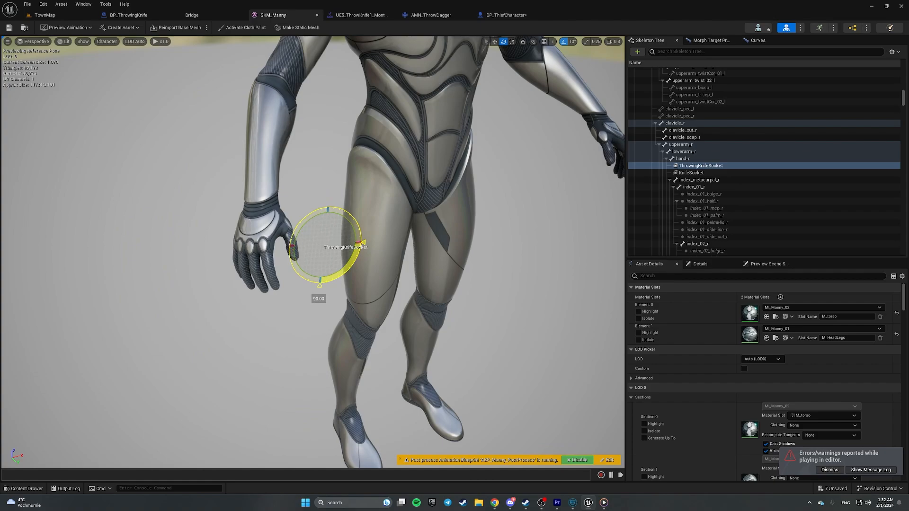
{"action": "left_click", "coordinate": [70, 17]}
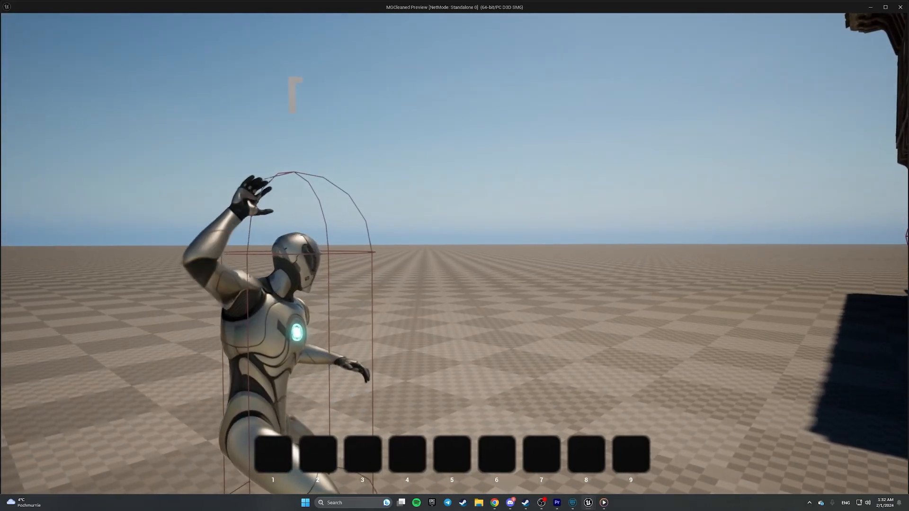
{"action": "key", "text": "Escape"}
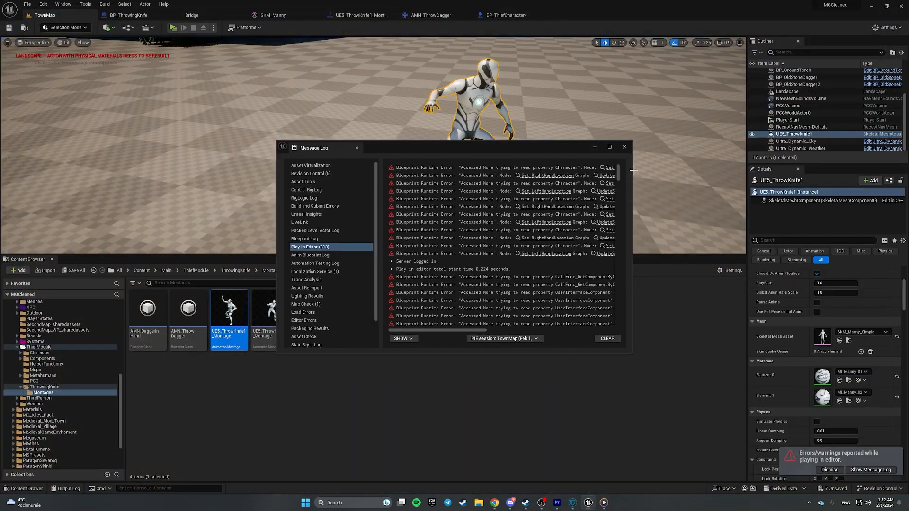
{"action": "left_click", "coordinate": [621, 148]}
{"action": "left_click", "coordinate": [121, 17]}
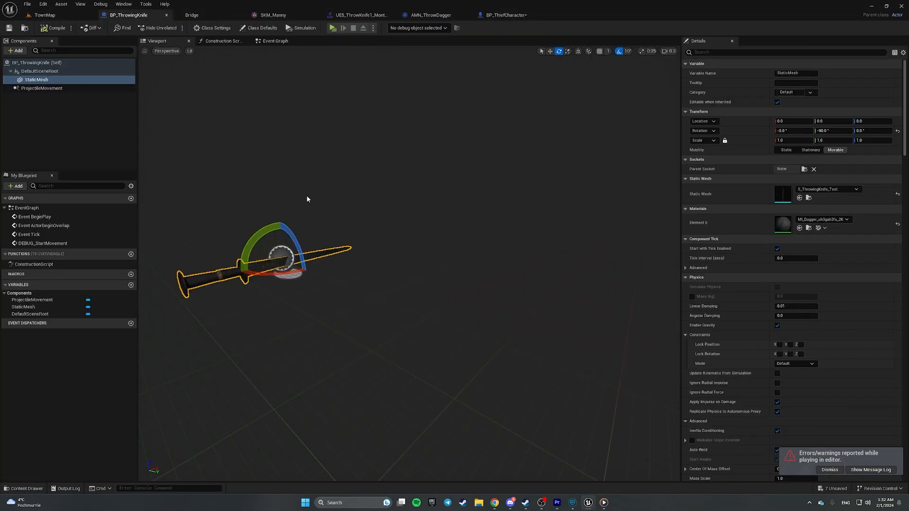
{"action": "left_click", "coordinate": [279, 14]}
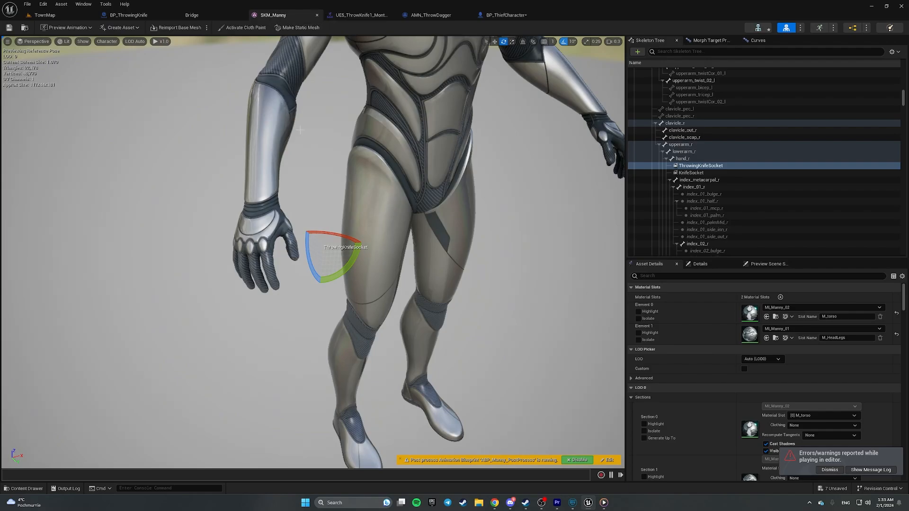
- Attach S_ThrowingKnife_Test as a preview asset on the ThrowingKnifeSocket
{"action": "right_click", "coordinate": [695, 166]}
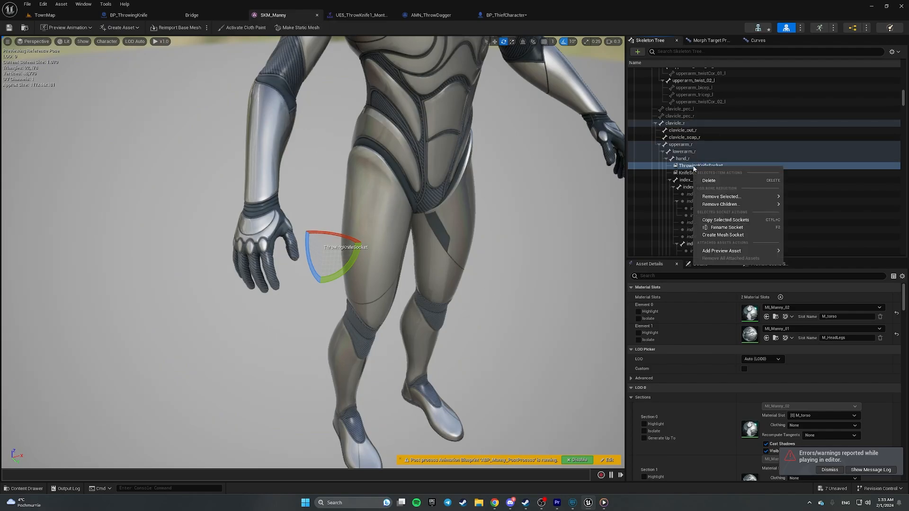
{"action": "mouse_move", "coordinate": [746, 252]}
{"action": "scroll", "coordinate": [626, 345], "scroll_direction": "down", "scroll_amount": 10}
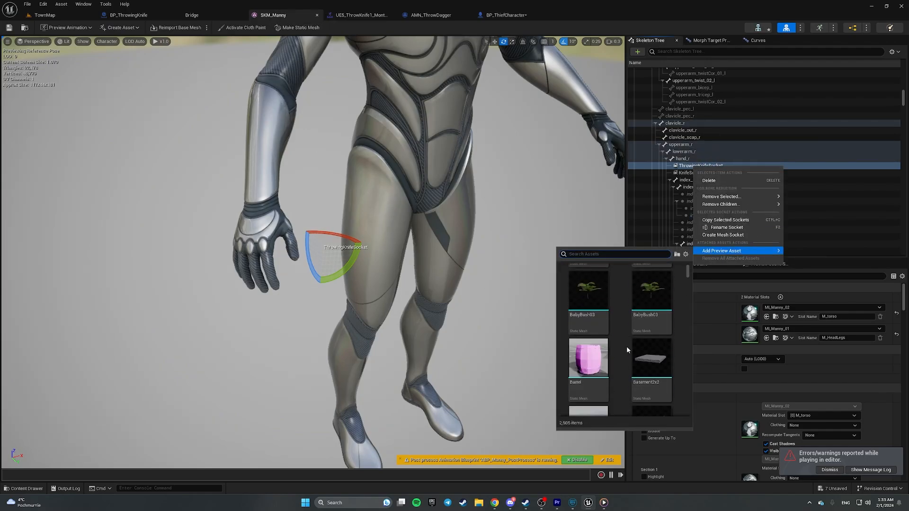
{"action": "type", "text": "throw"}
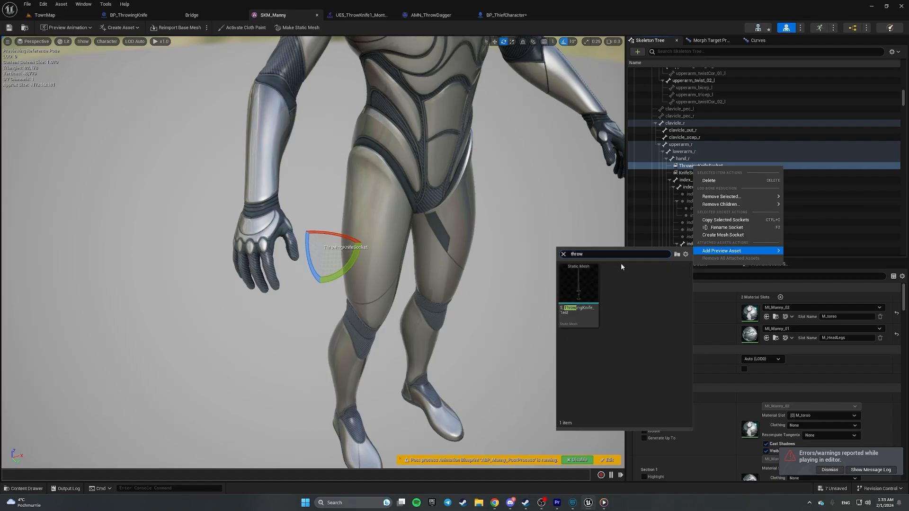
{"action": "left_click", "coordinate": [578, 284]}
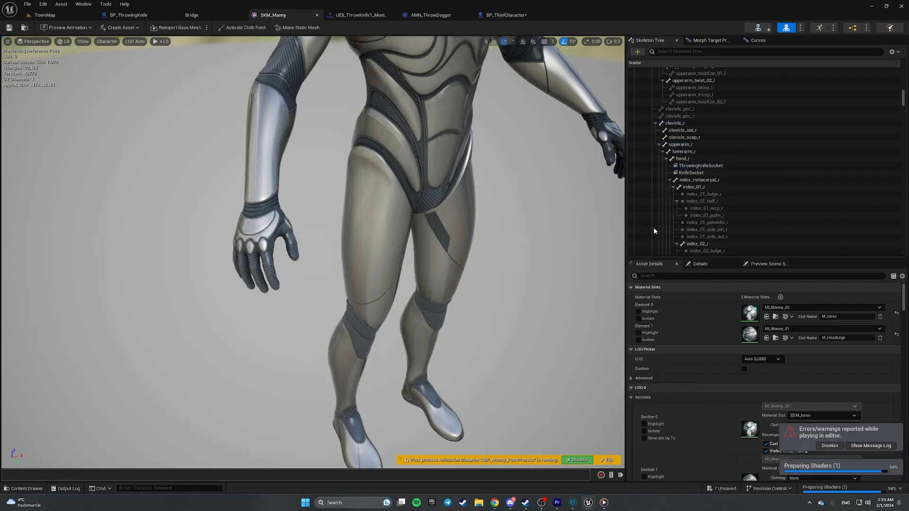
{"action": "left_click", "coordinate": [699, 165]}
{"action": "right_click", "coordinate": [699, 165]}
{"action": "mouse_move", "coordinate": [726, 249]}
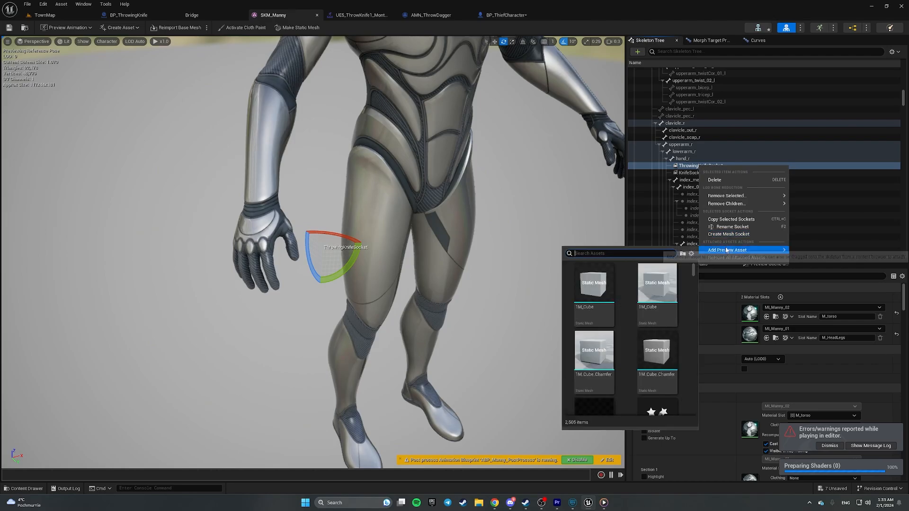
{"action": "type", "text": "throwing"}
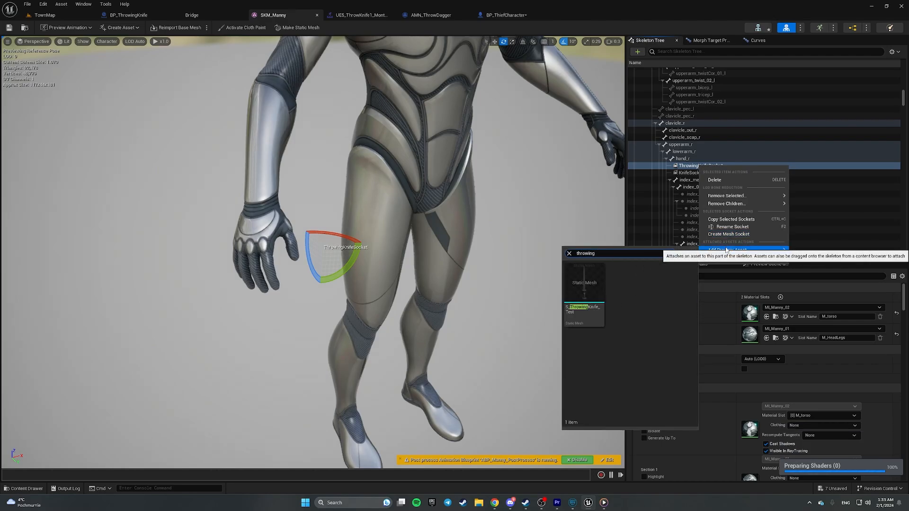
{"action": "left_click", "coordinate": [602, 306]}
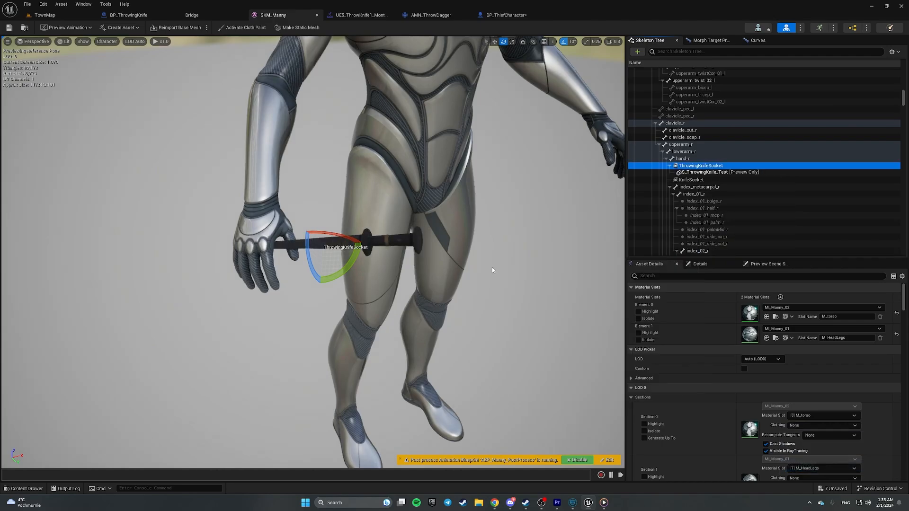
- Flip the socket -180° so the previewed knife faces correctly, and save SKM_Manny
{"action": "right_click_drag", "start_coordinate": [492, 268], "coordinate": [518, 301]}
{"action": "scroll", "coordinate": [492, 268], "scroll_direction": "down", "scroll_amount": 2}
{"action": "key", "text": "w"}
{"action": "key", "text": "s"}
{"action": "scroll", "coordinate": [492, 279], "scroll_direction": "up", "scroll_amount": 3}
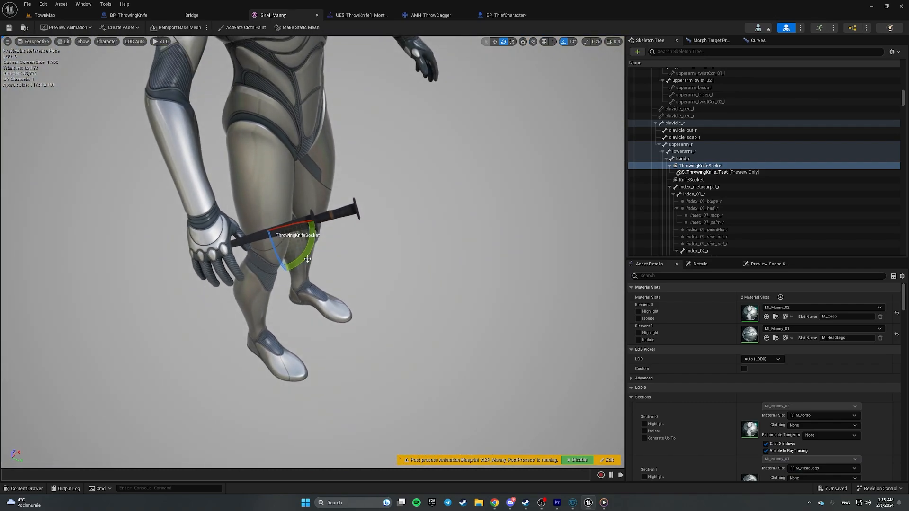
{"action": "mouse_move", "coordinate": [308, 259]}
{"action": "left_mouse_down"}
{"action": "mouse_move", "coordinate": [281, 283]}
{"action": "mouse_move", "coordinate": [299, 272]}
{"action": "left_mouse_up"}
{"action": "left_click", "coordinate": [9, 27]}
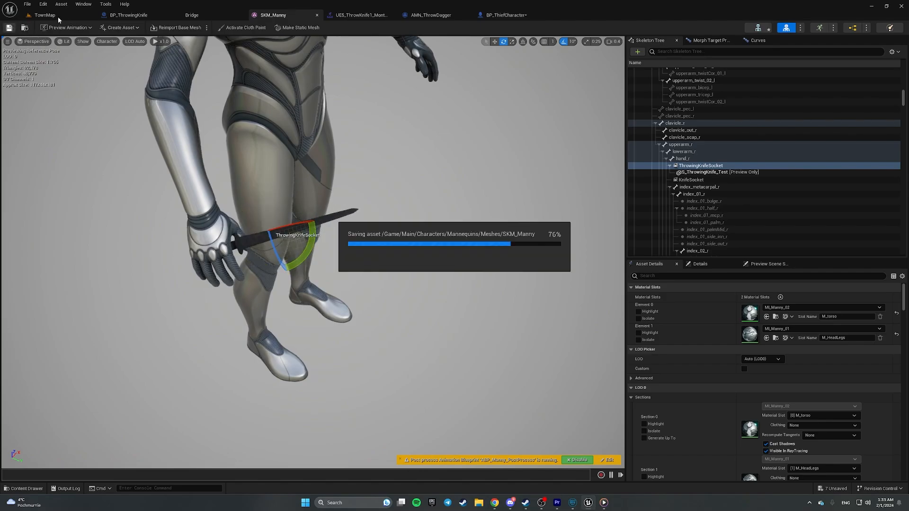
{"action": "left_click", "coordinate": [55, 15]}
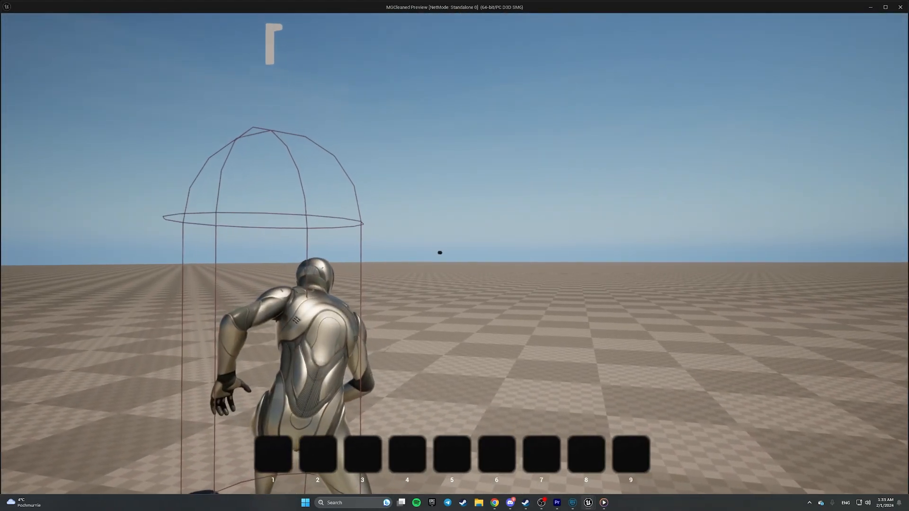
- End the playtest, close the error log, and reselect ThrowingKnifeSocket in SKM_Manny
{"action": "key", "text": "Escape"}
{"action": "left_click", "coordinate": [624, 147]}
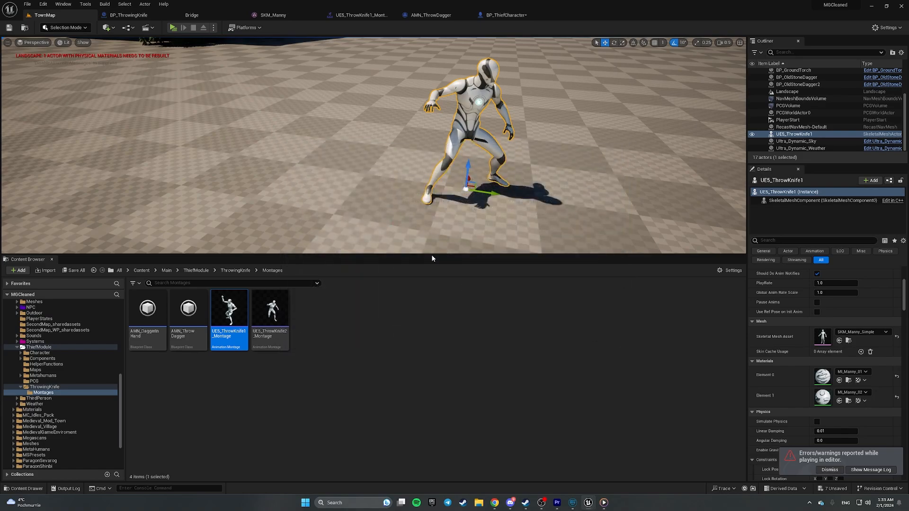
{"action": "left_click", "coordinate": [274, 16]}
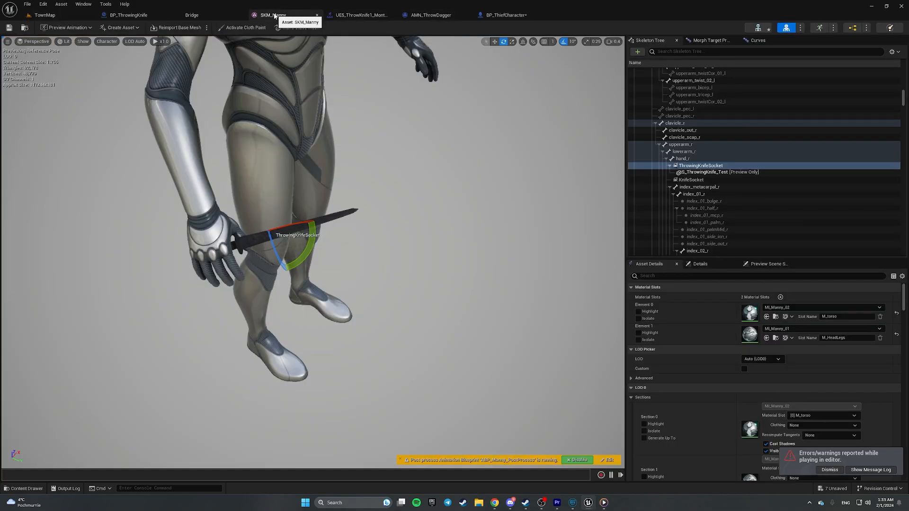
{"action": "left_click", "coordinate": [705, 165]}
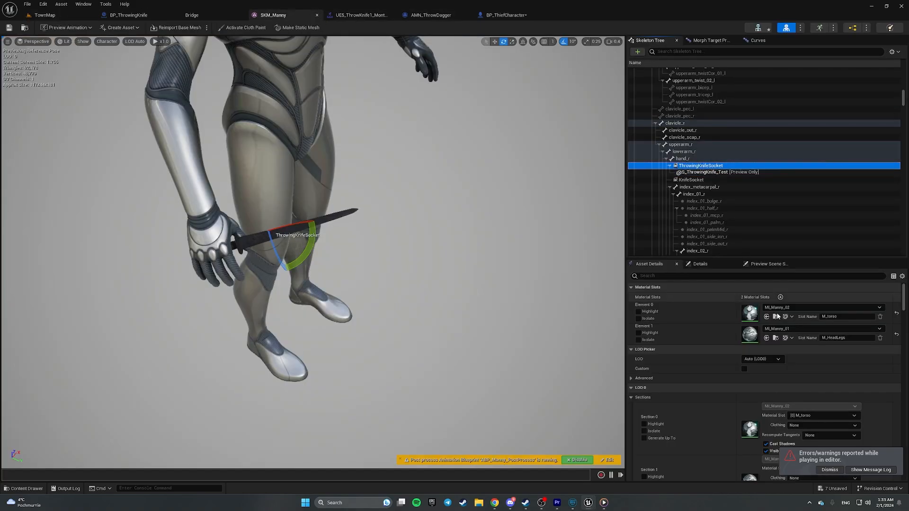
{"action": "left_click", "coordinate": [829, 469]}
- Reset the BP_ThrowingKnife mesh rotation to 0° and locate S_ThrowingKnife_Test in the Content Browser
{"action": "left_click", "coordinate": [137, 16]}
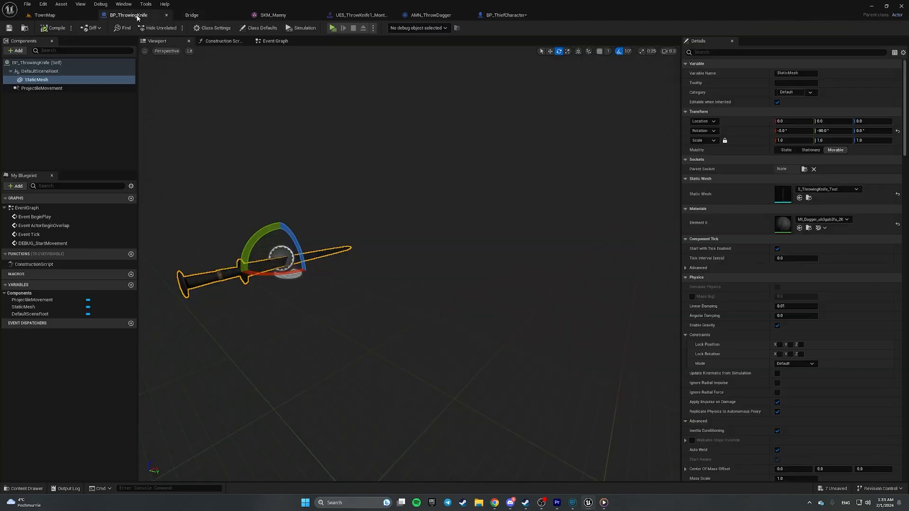
{"action": "left_click", "coordinate": [896, 131]}
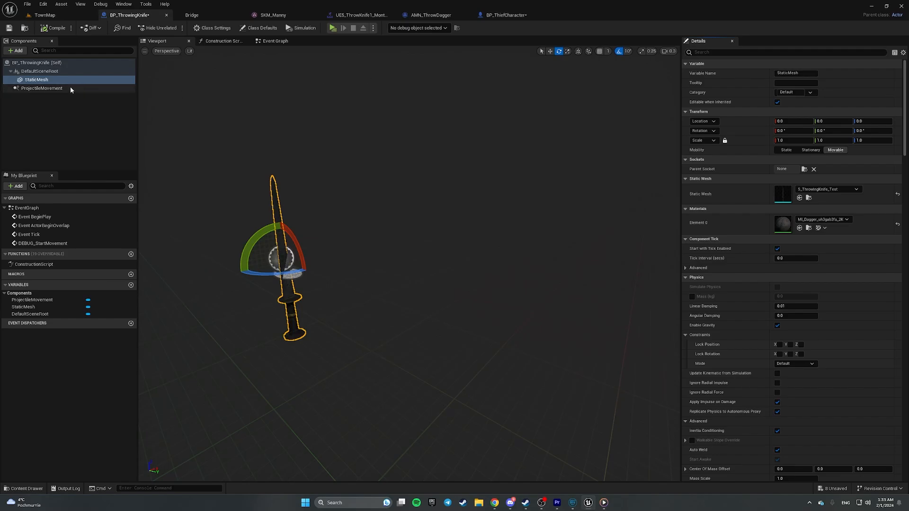
{"action": "left_click", "coordinate": [808, 198]}
{"action": "right_click_drag", "start_coordinate": [350, 246], "coordinate": [412, 251]}
- Place S_ThrowingKnife_Test into the TownMap level and move the view to it
{"action": "left_click_drag", "start_coordinate": [355, 254], "coordinate": [355, 358]}
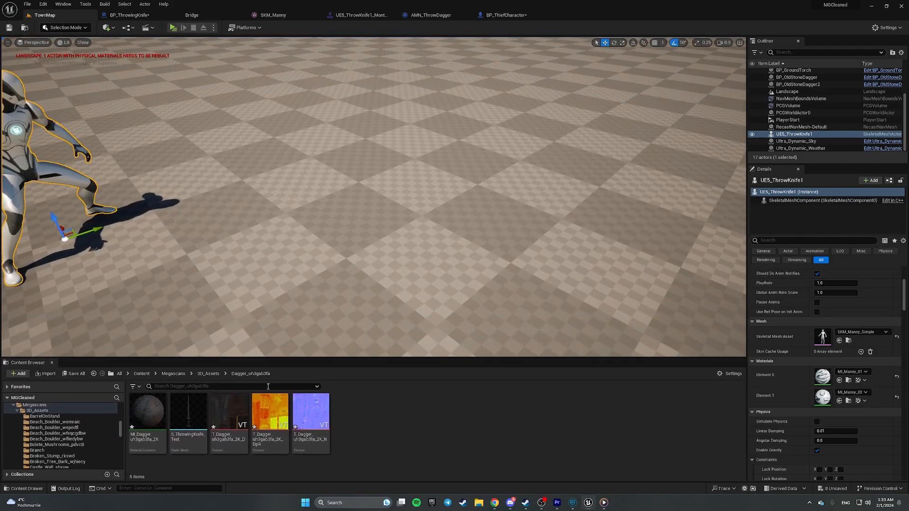
{"action": "left_click_drag", "start_coordinate": [188, 417], "coordinate": [428, 239]}
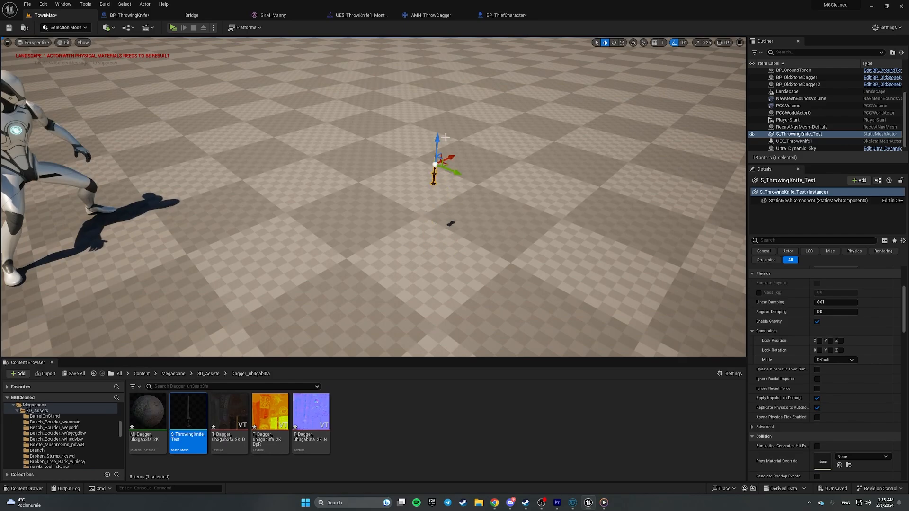
{"action": "left_click", "coordinate": [60, 28]}
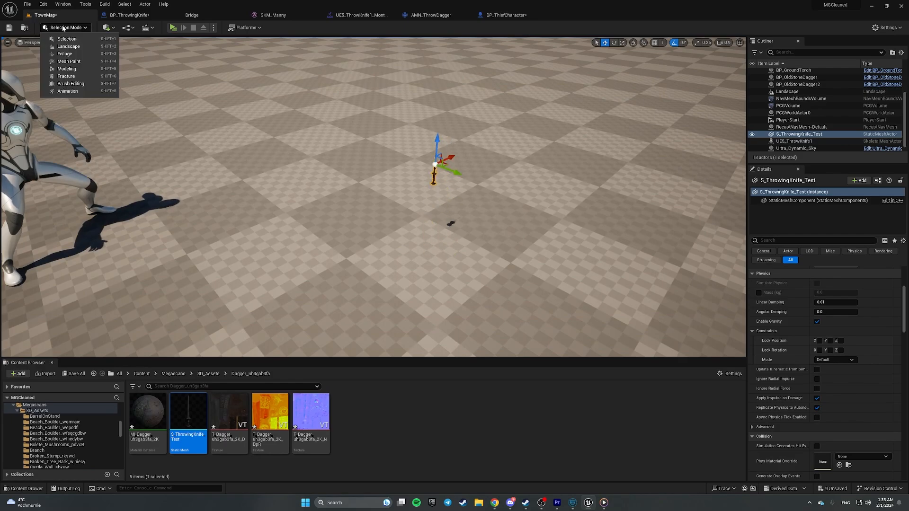
{"action": "key", "text": "w"}
{"action": "right_click_drag", "start_coordinate": [255, 119], "coordinate": [270, 85]}
{"action": "scroll", "coordinate": [254, 119], "scroll_direction": "down", "scroll_amount": 5}
{"action": "key", "text": "s"}
- Switch the level editor to Modeling Mode and show the XForm mesh transform tools
{"action": "left_click", "coordinate": [66, 28]}
{"action": "left_click", "coordinate": [59, 91]}
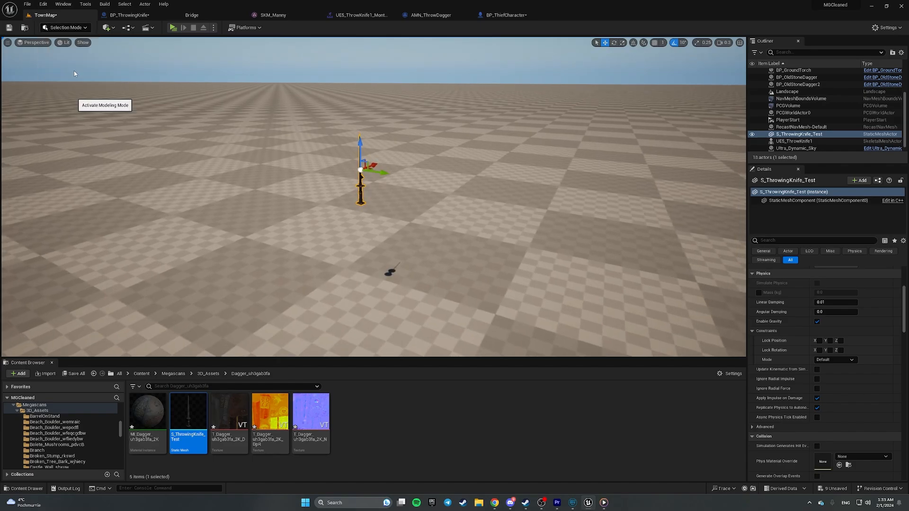
{"action": "left_click", "coordinate": [10, 88]}
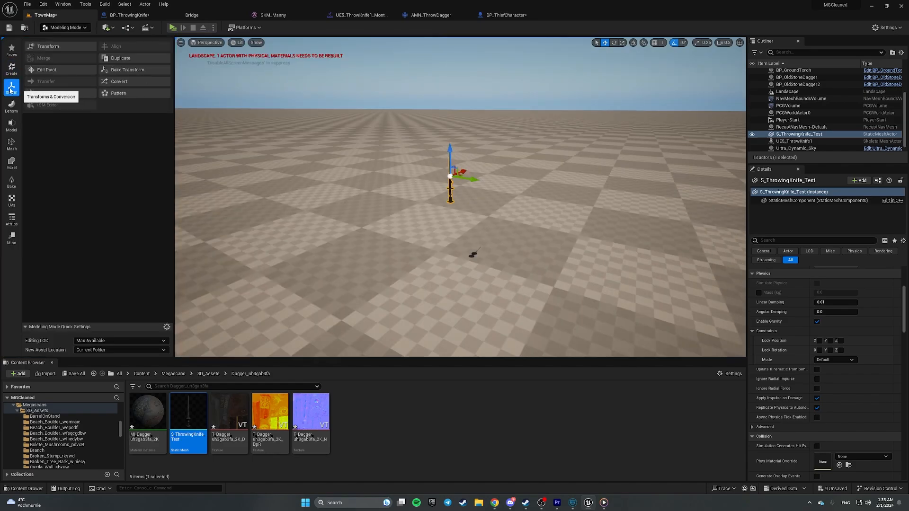
{"action": "mouse_move", "coordinate": [284, 140]}
{"action": "right_mouse_down"}
{"action": "mouse_move", "coordinate": [296, 130]}
{"action": "mouse_move", "coordinate": [292, 106]}
{"action": "mouse_move", "coordinate": [296, 131]}
{"action": "right_mouse_up"}
{"action": "scroll", "coordinate": [284, 140], "scroll_direction": "down", "scroll_amount": 3}
{"action": "key", "text": "w"}
{"action": "scroll", "coordinate": [297, 131], "scroll_direction": "up", "scroll_amount": 3}
{"action": "key", "text": "w"}
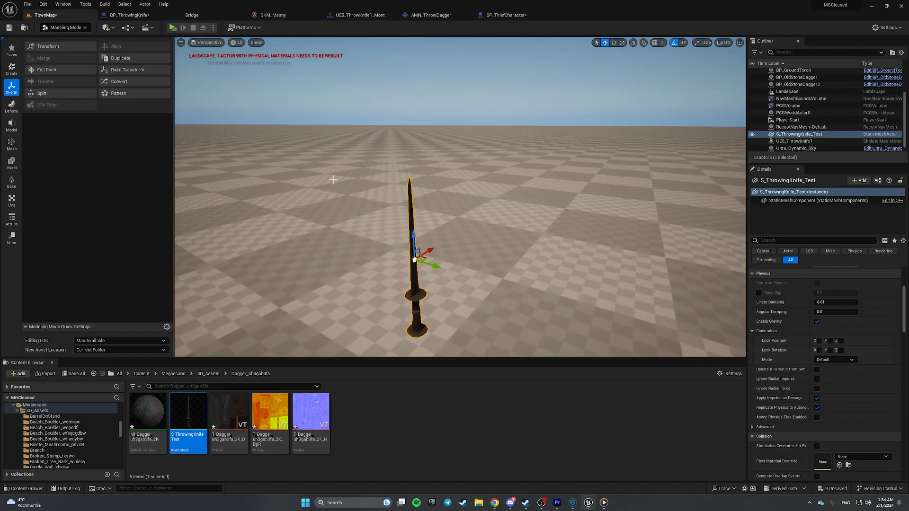
- Rotate the knife -90° and bake that rotation into the mesh with Bake Transform
{"action": "key", "text": "e"}
{"action": "left_click_drag", "start_coordinate": [391, 256], "coordinate": [414, 303]}
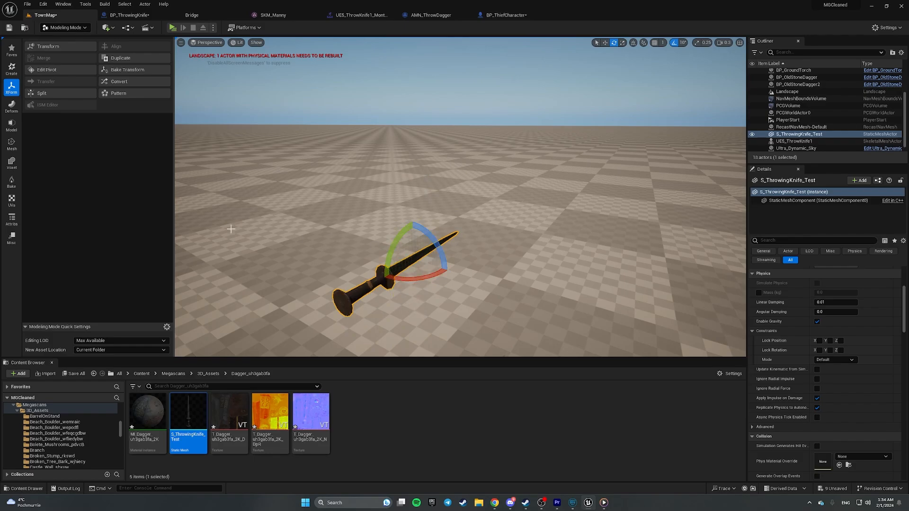
{"action": "left_click", "coordinate": [126, 71]}
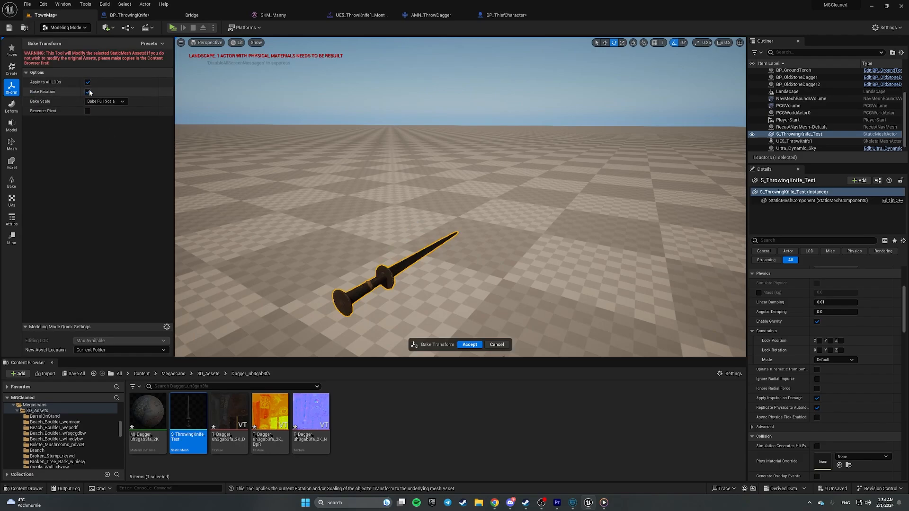
{"action": "left_click", "coordinate": [469, 344]}
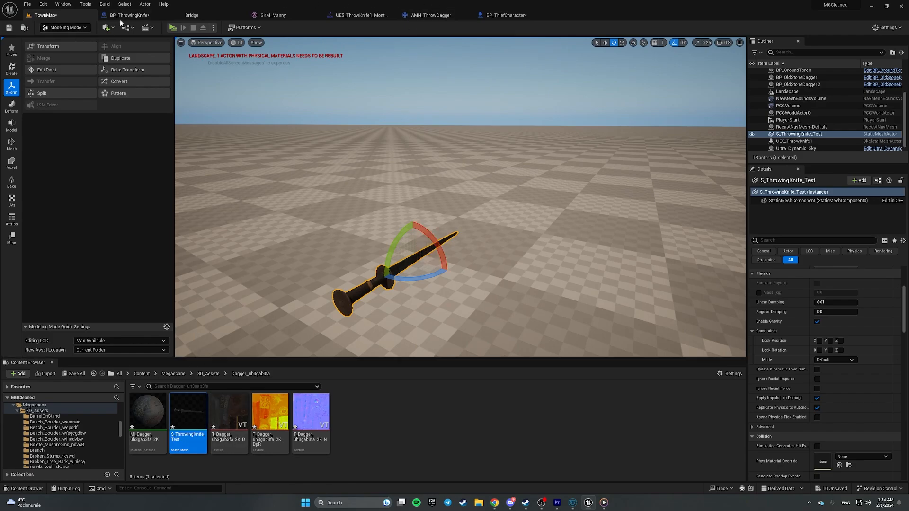
- Check BP_ThrowingKnife, then go back to TownMap and open the editor modes list
{"action": "left_click", "coordinate": [133, 15]}
{"action": "left_click", "coordinate": [56, 16]}
{"action": "left_click", "coordinate": [63, 28]}
- Return to selection mode, delete the test knife from the level, and play-test the throw
{"action": "left_click", "coordinate": [73, 41]}
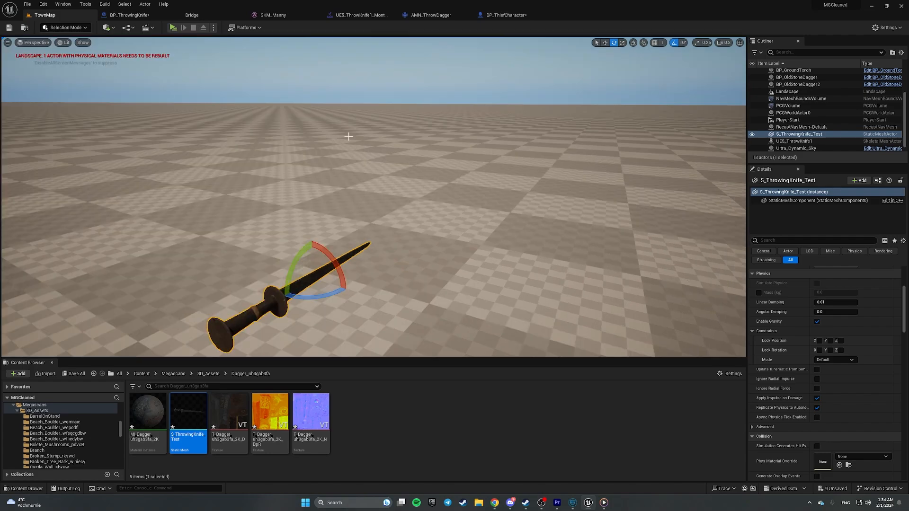
{"action": "key", "text": "s"}
{"action": "right_click_drag", "start_coordinate": [381, 134], "coordinate": [351, 142]}
{"action": "key", "text": "Delete"}
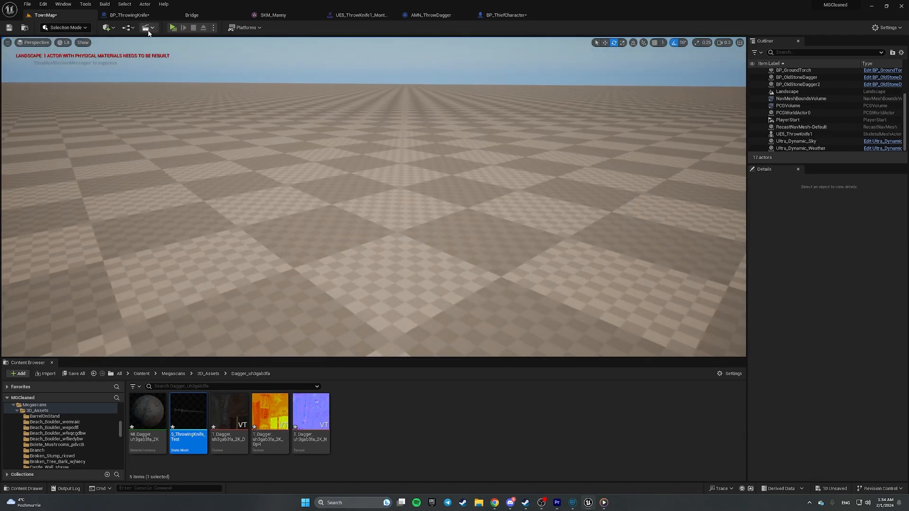
{"action": "left_click", "coordinate": [173, 27]}
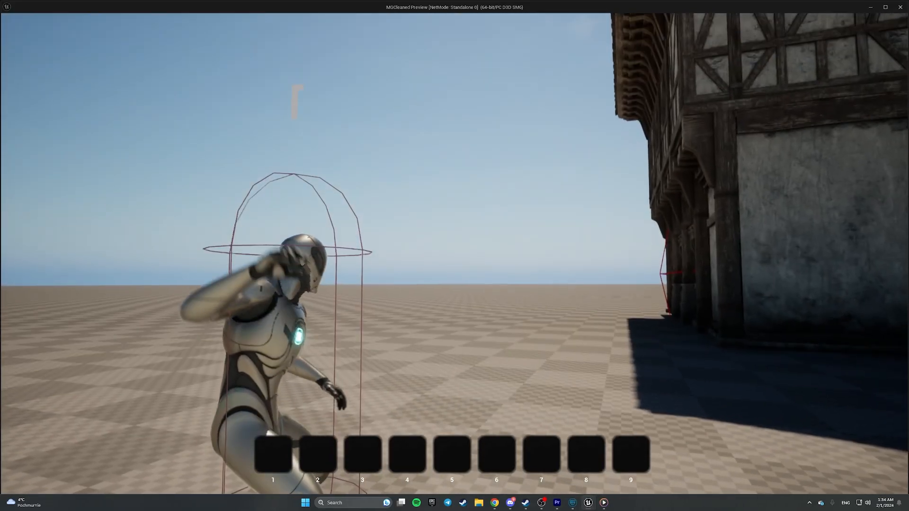
{"action": "key", "text": "Escape"}
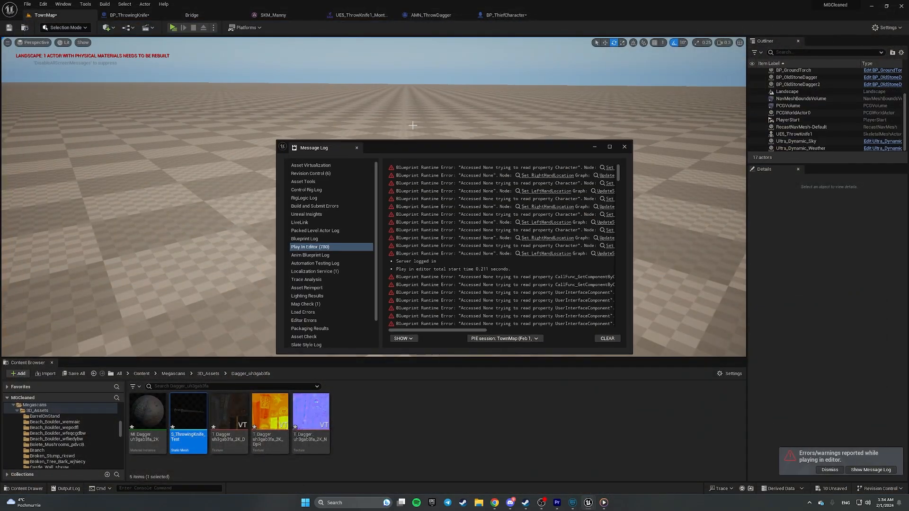
{"action": "left_click", "coordinate": [624, 147]}
- Rotate ThrowingKnifeSocket on SKM_Manny so the blade points forward, and save the mesh
{"action": "left_click", "coordinate": [280, 16]}
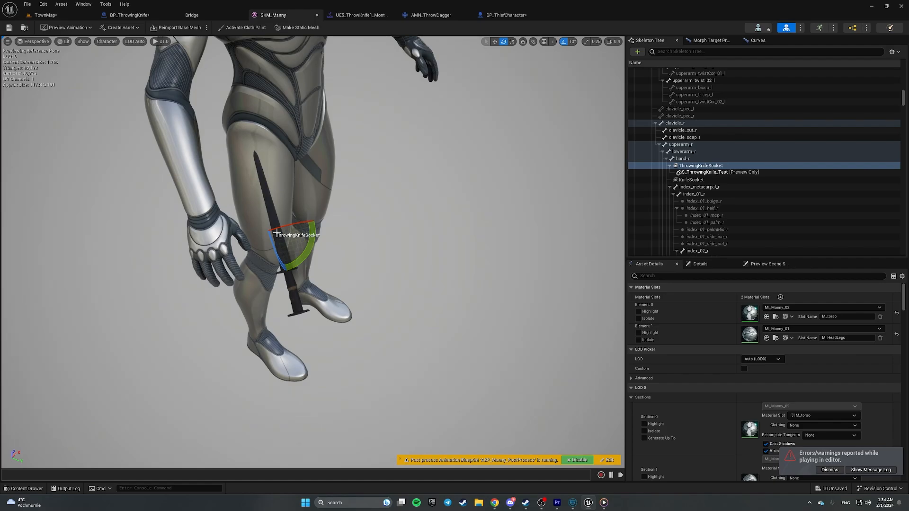
{"action": "left_click_drag", "start_coordinate": [312, 238], "coordinate": [318, 275]}
{"action": "left_click", "coordinate": [10, 28]}
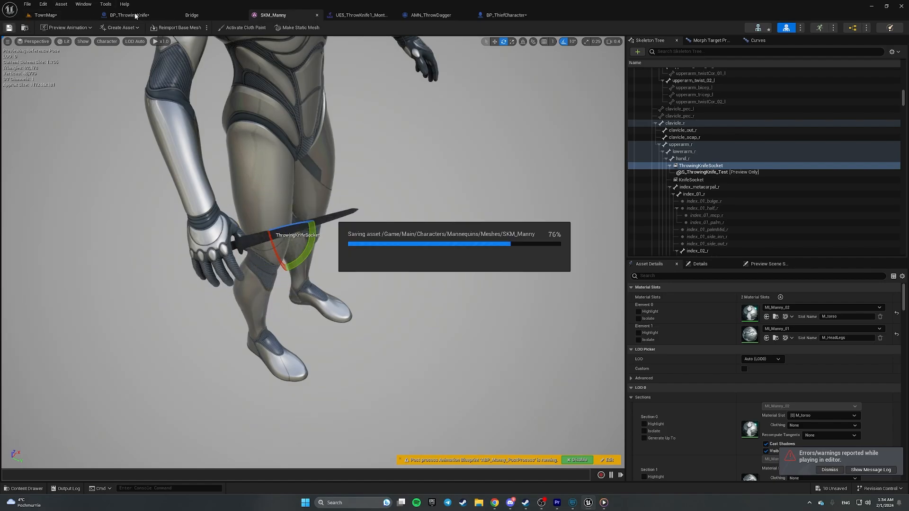
- Play-test the knife throw again from TownMap in a new window
{"action": "left_click", "coordinate": [129, 15]}
{"action": "left_click", "coordinate": [45, 15]}
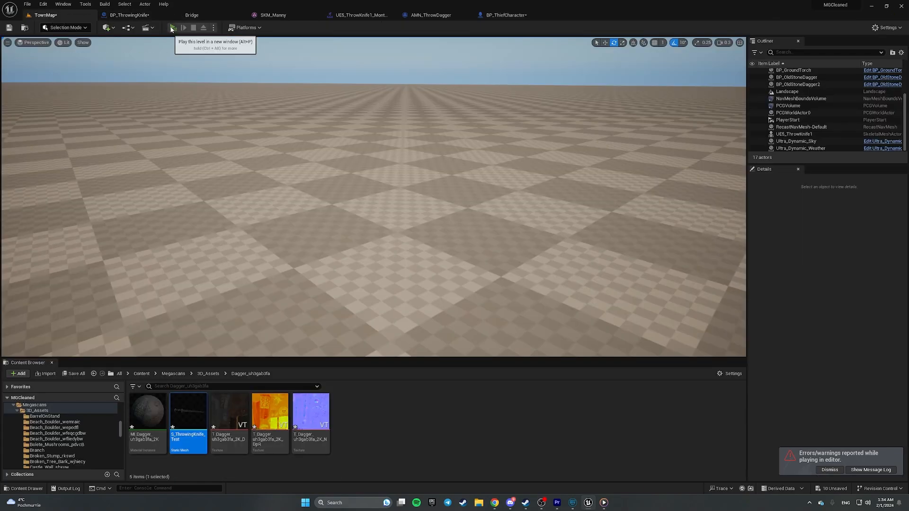
{"action": "left_click", "coordinate": [171, 28]}
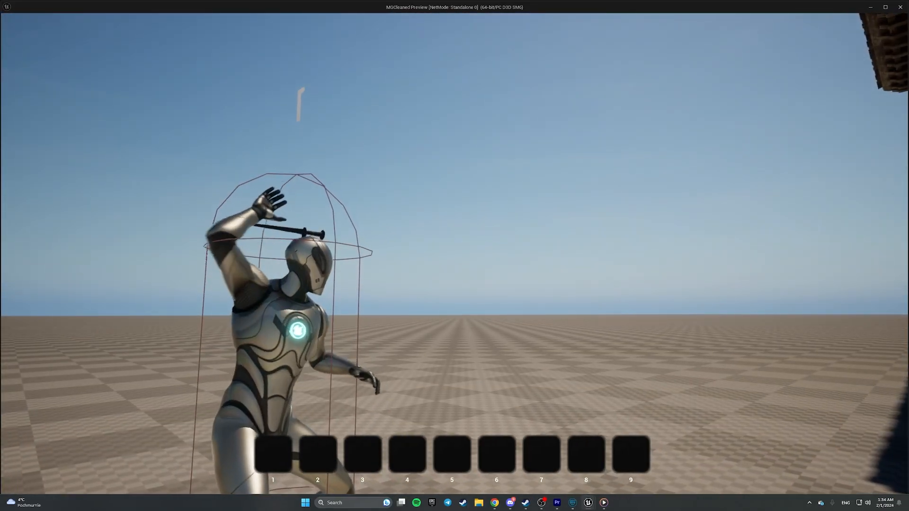
{"action": "key", "text": "Escape"}
{"action": "left_click", "coordinate": [284, 16]}
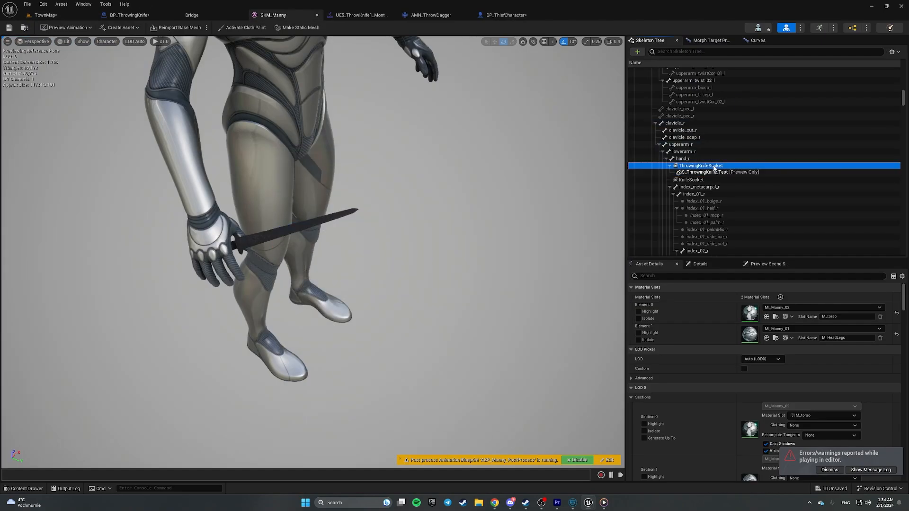
- Inspect the BP_ThrowingKnife actor and its DefaultSceneRoot component properties
{"action": "left_click", "coordinate": [124, 15]}
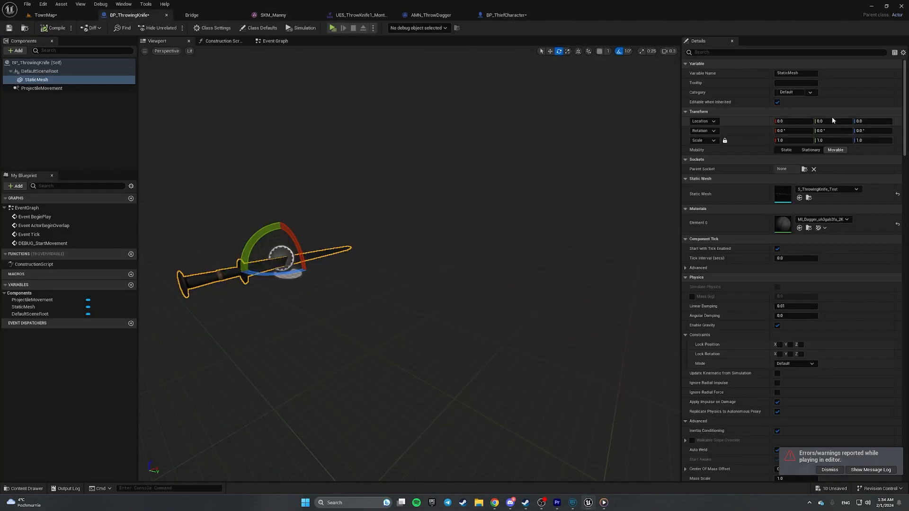
{"action": "left_click", "coordinate": [50, 72]}
{"action": "left_click", "coordinate": [56, 64]}
{"action": "left_click", "coordinate": [57, 72]}
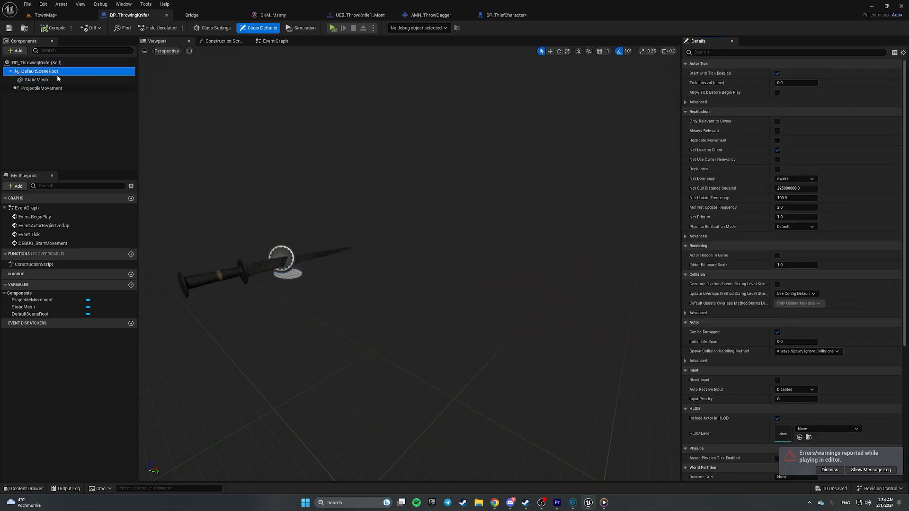
{"action": "left_click", "coordinate": [60, 64]}
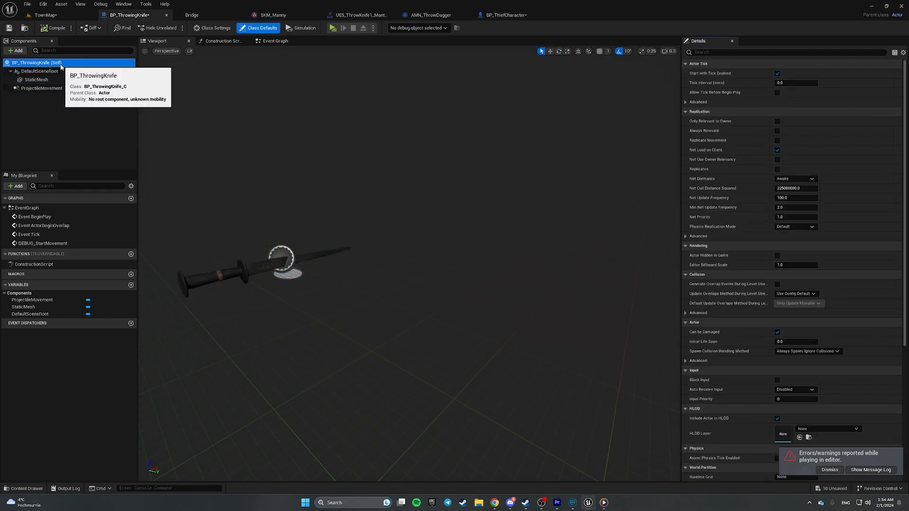
{"action": "left_click", "coordinate": [58, 72]}
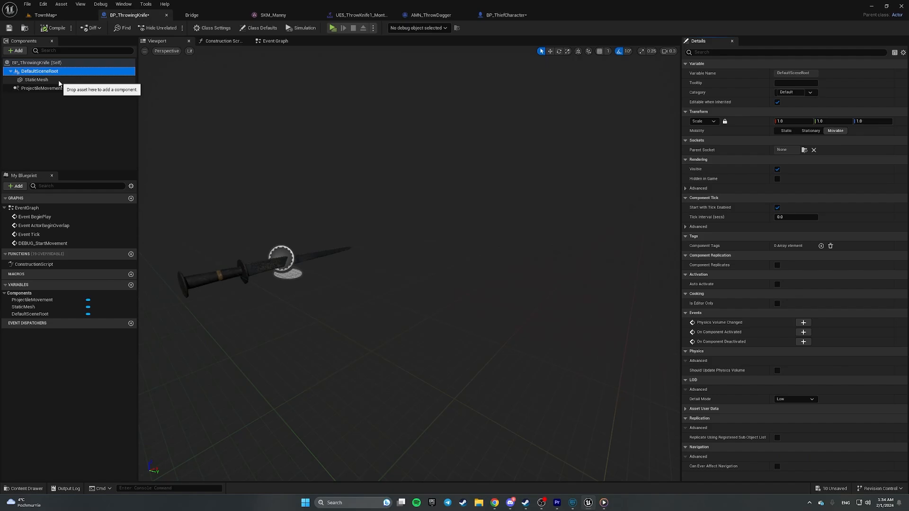
- Review BP_ThiefCharacter's Input Actions graph past Play Montage down to the Debug Key Z and X rows
{"action": "left_click", "coordinate": [346, 18]}
{"action": "left_click", "coordinate": [503, 17]}
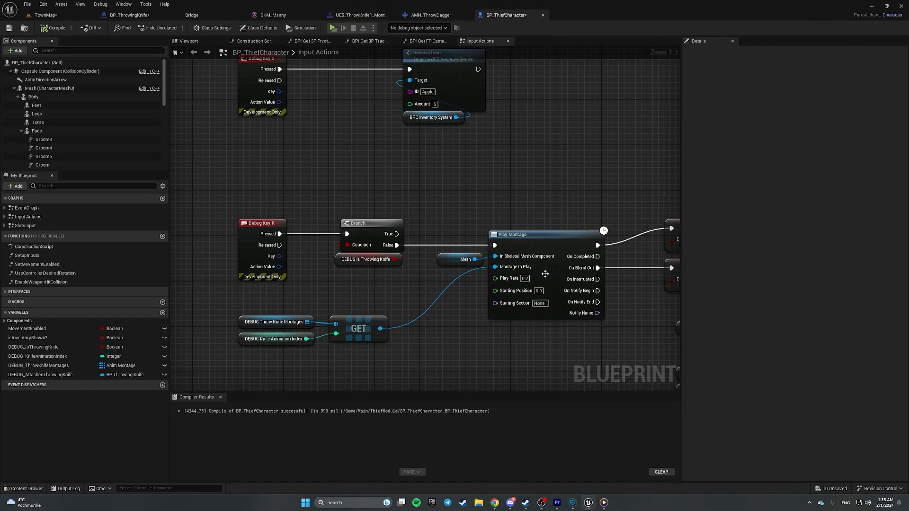
{"action": "right_click_drag", "start_coordinate": [524, 314], "coordinate": [412, 299]}
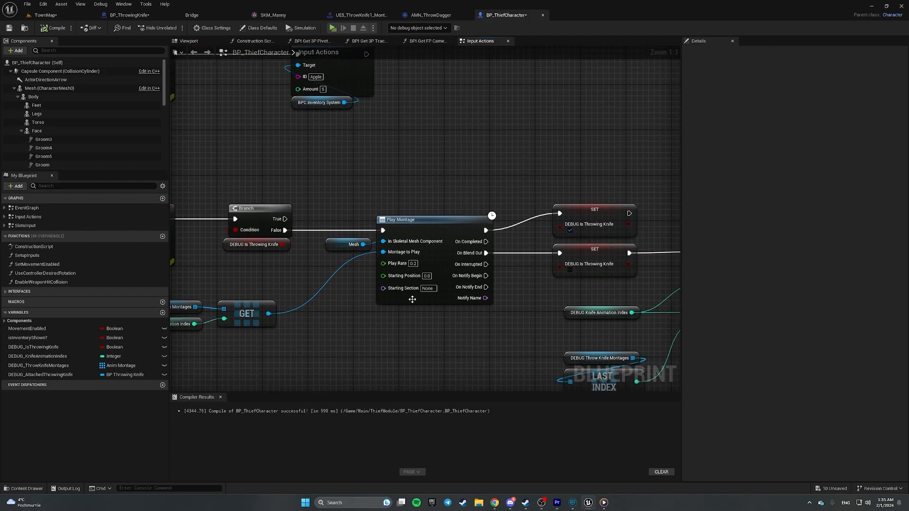
{"action": "scroll", "coordinate": [423, 316], "scroll_direction": "down", "scroll_amount": 2}
{"action": "right_click_drag", "start_coordinate": [483, 318], "coordinate": [571, 378]}
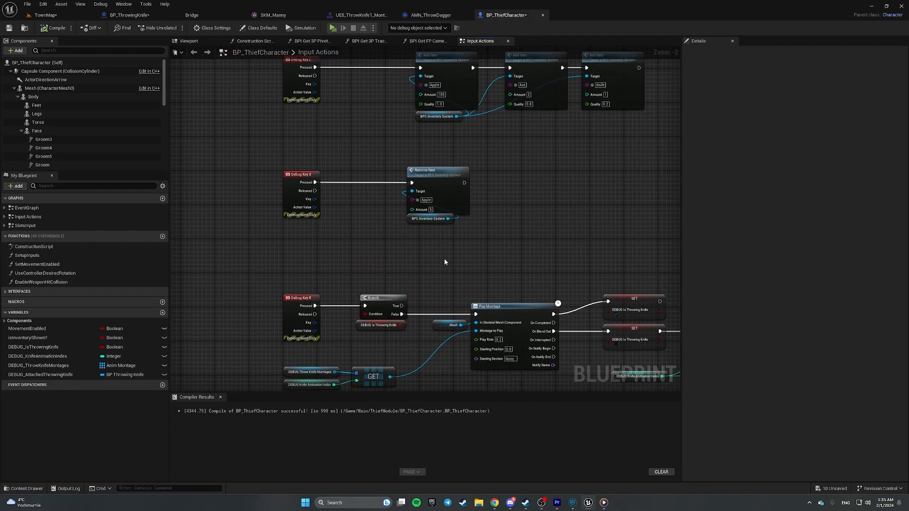
- Save all ten modified assets and TownMap, play-test the knife throw, and close the message log
{"action": "left_click", "coordinate": [48, 15]}
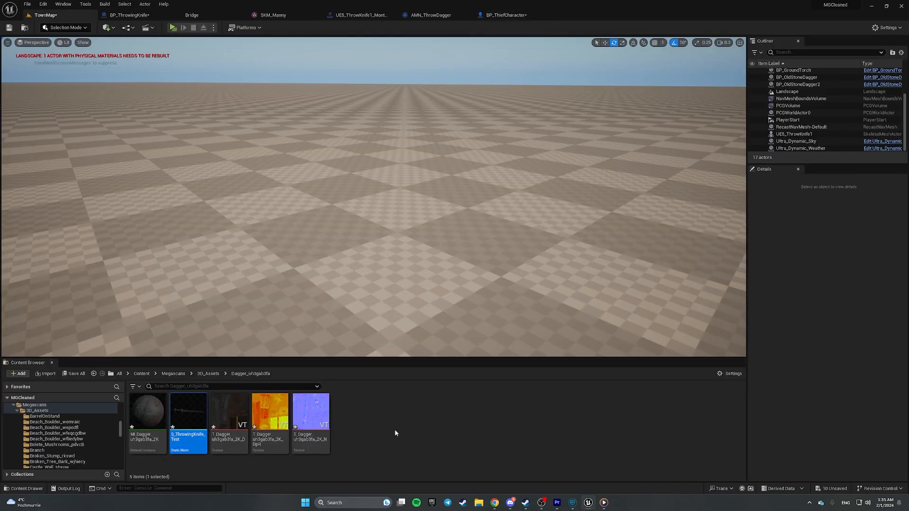
{"action": "left_click", "coordinate": [74, 373]}
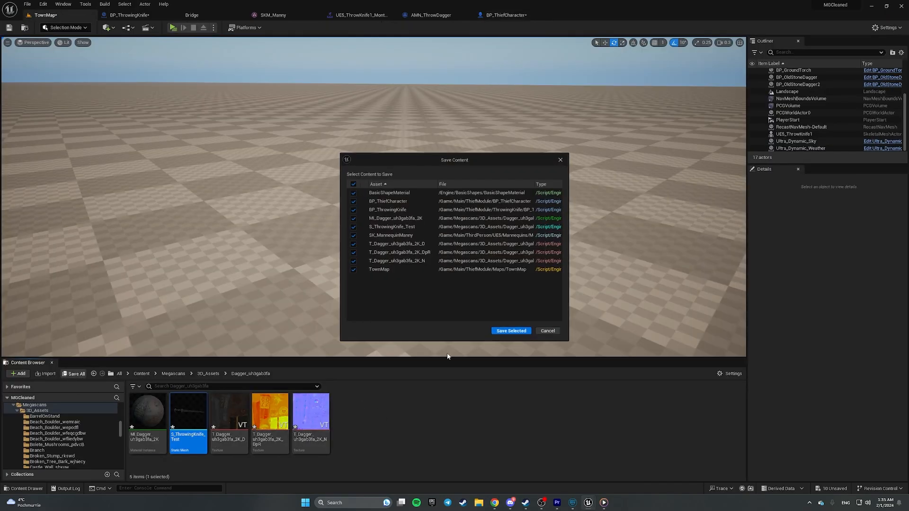
{"action": "left_click", "coordinate": [511, 331]}
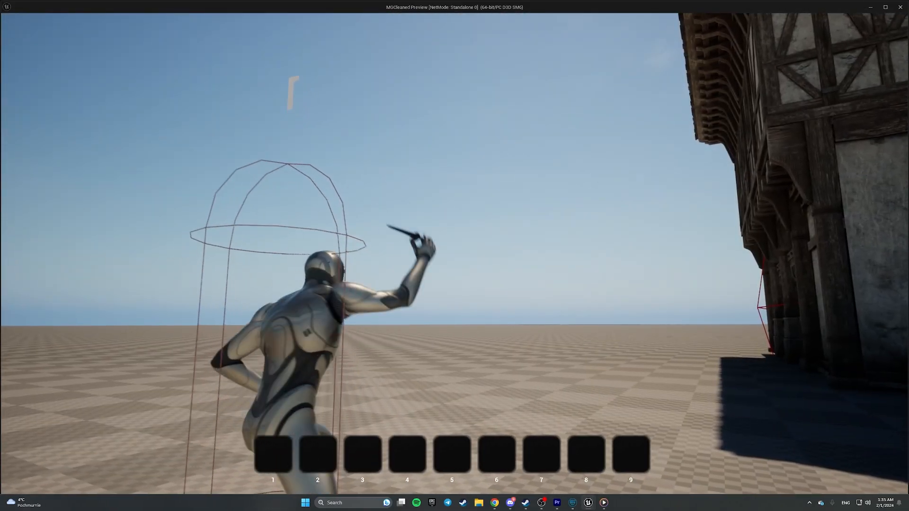
{"action": "key", "text": "Escape"}
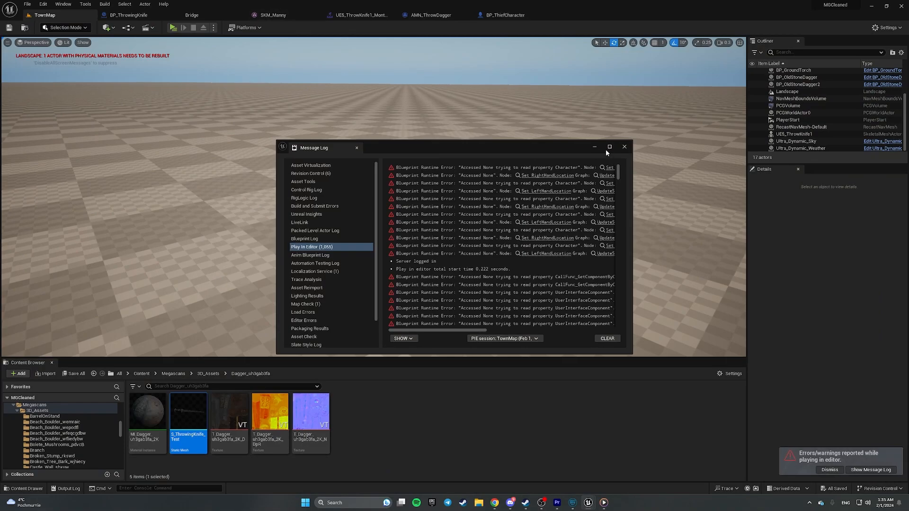
{"action": "left_click", "coordinate": [624, 147]}
{"action": "left_click", "coordinate": [282, 14]}
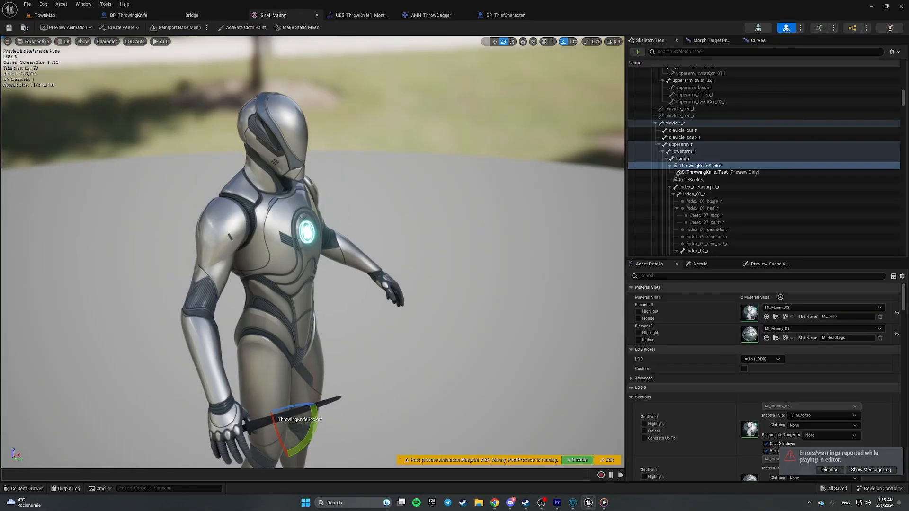
- Pick out ThrowingKnifeSocket in SKM_Manny's skeleton tree among hand_r and KnifeSocket
{"action": "left_click", "coordinate": [714, 159]}
{"action": "left_click", "coordinate": [702, 166]}
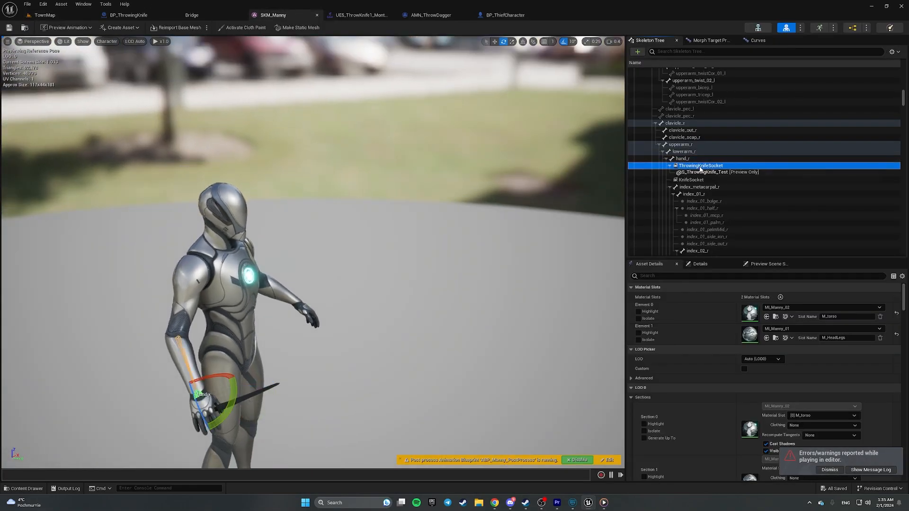
{"action": "left_click", "coordinate": [701, 179]}
{"action": "left_click", "coordinate": [705, 171]}
{"action": "double_click", "coordinate": [705, 166]}
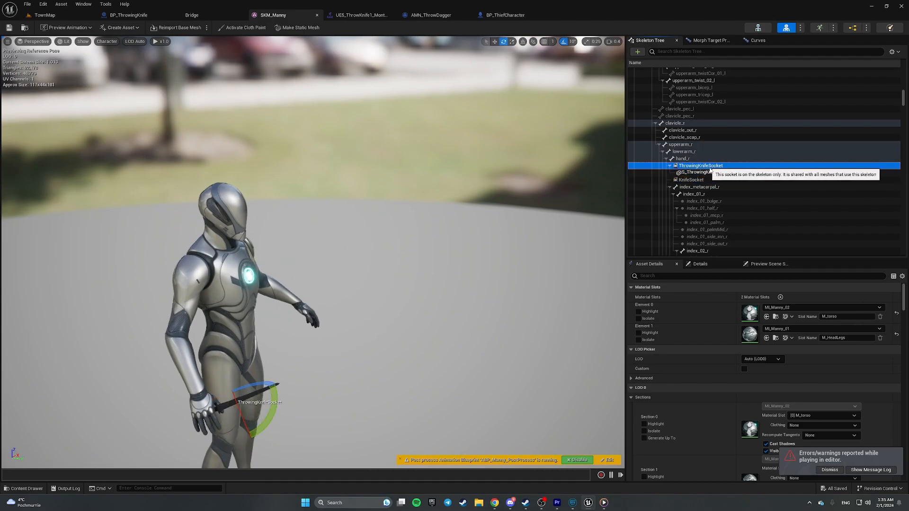
{"action": "left_click", "coordinate": [749, 172]}
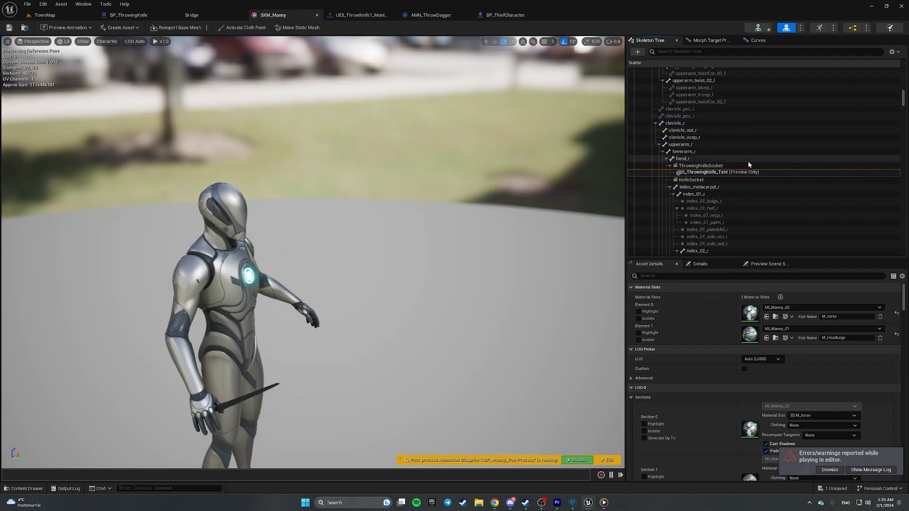
{"action": "left_click", "coordinate": [748, 166]}
{"action": "left_click", "coordinate": [731, 174]}
- Remove all attached preview assets from ThrowingKnifeSocket and add S_ThrowingKnife_Test as its preview
{"action": "right_click", "coordinate": [725, 165]}
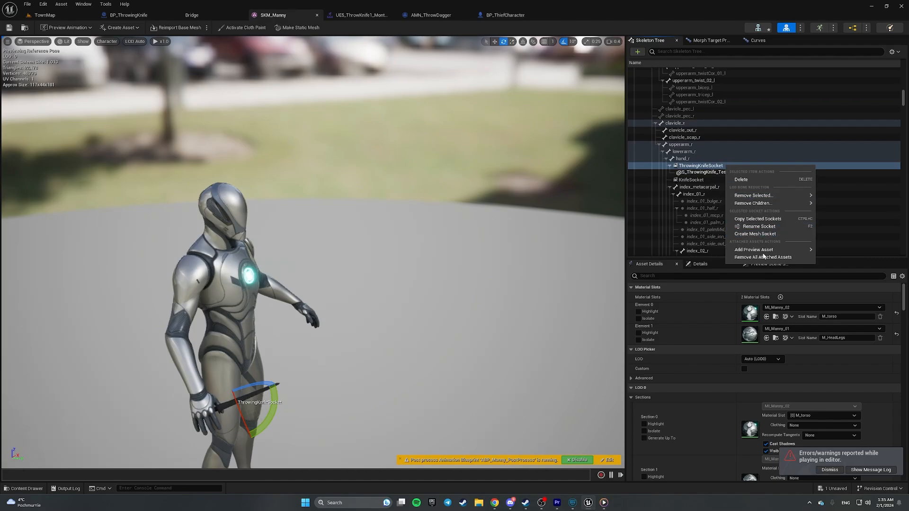
{"action": "left_click", "coordinate": [763, 256]}
{"action": "left_click", "coordinate": [708, 165]}
{"action": "right_click", "coordinate": [707, 165]}
{"action": "mouse_move", "coordinate": [755, 251]}
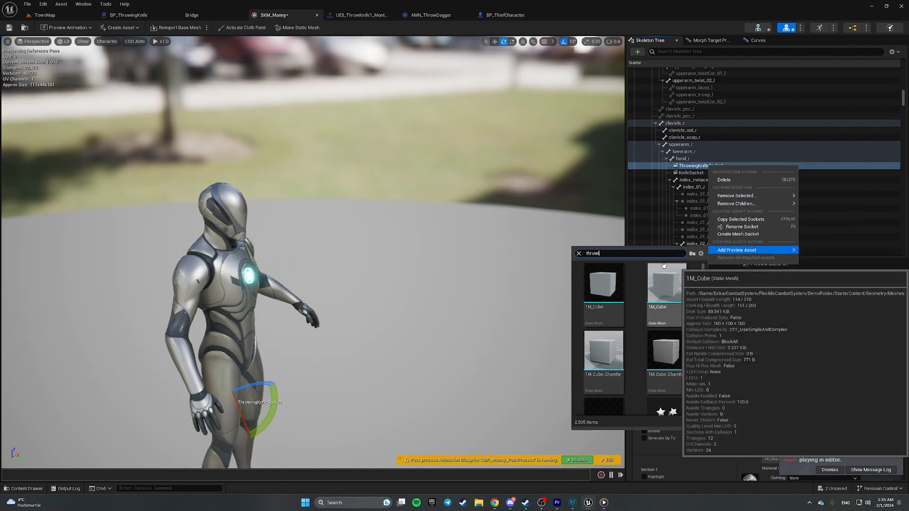
{"action": "left_click", "coordinate": [603, 286]}
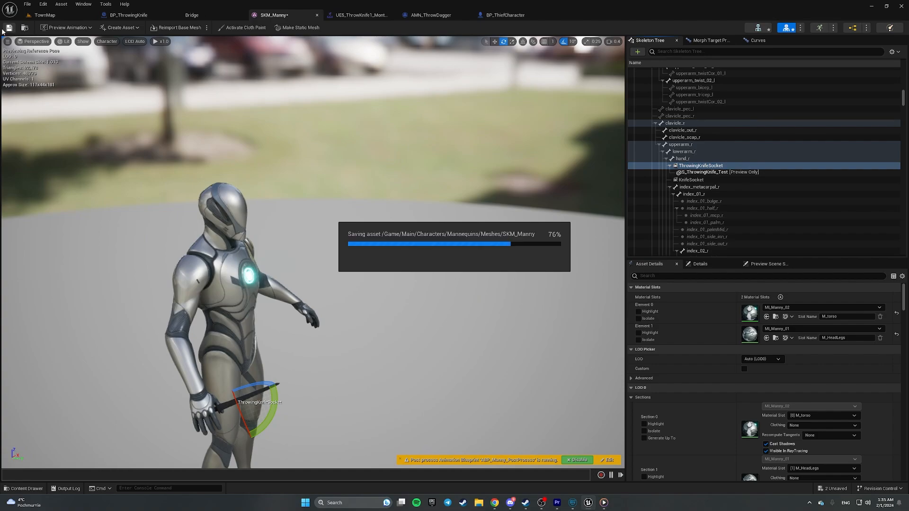
- Play-test the TownMap level and exit the game
{"action": "left_click", "coordinate": [58, 16]}
{"action": "left_click", "coordinate": [174, 27]}
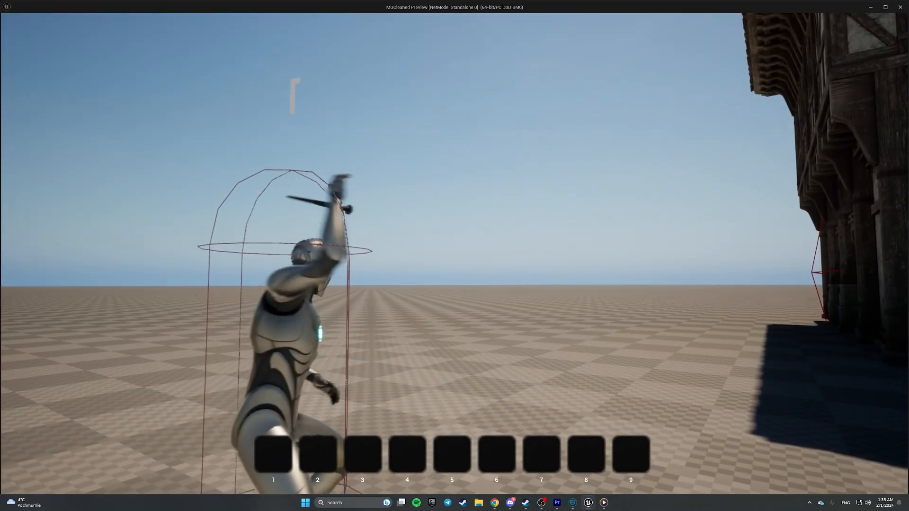
{"action": "key", "text": "Escape"}
- Scrub UE5_ThrowKnife1_Montage through the throw to frame 17, checking the knife in the hand
{"action": "left_click", "coordinate": [624, 147]}
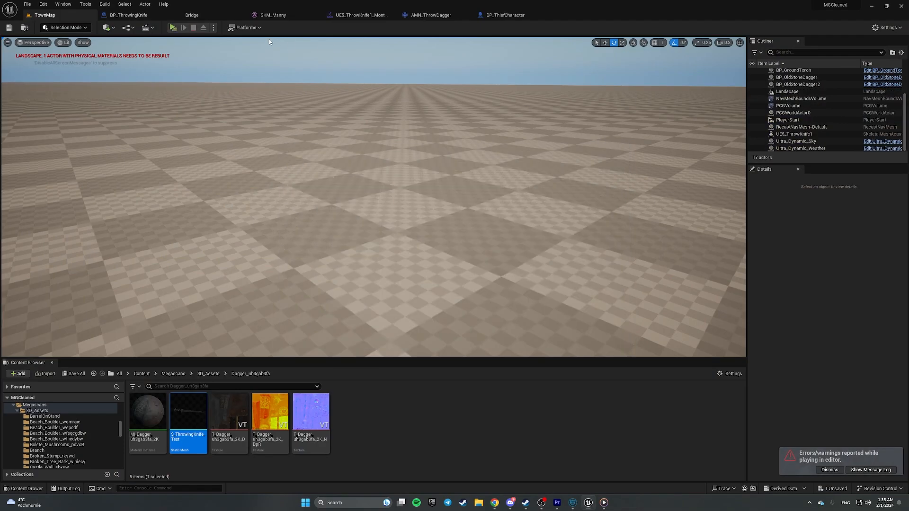
{"action": "left_click", "coordinate": [364, 14]}
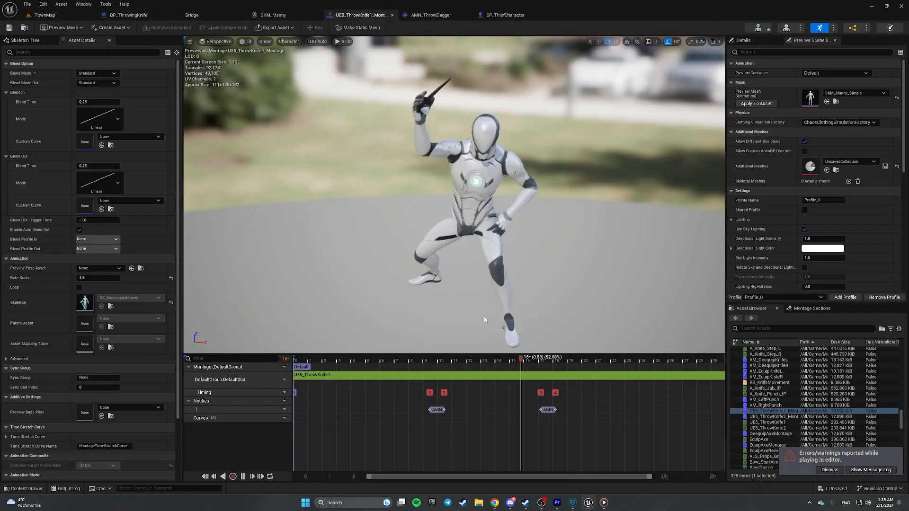
{"action": "left_click_drag", "start_coordinate": [332, 361], "coordinate": [272, 334]}
{"action": "right_click_drag", "start_coordinate": [284, 308], "coordinate": [312, 305]}
{"action": "scroll", "coordinate": [327, 303], "scroll_direction": "down", "scroll_amount": 4}
{"action": "key", "text": "w"}
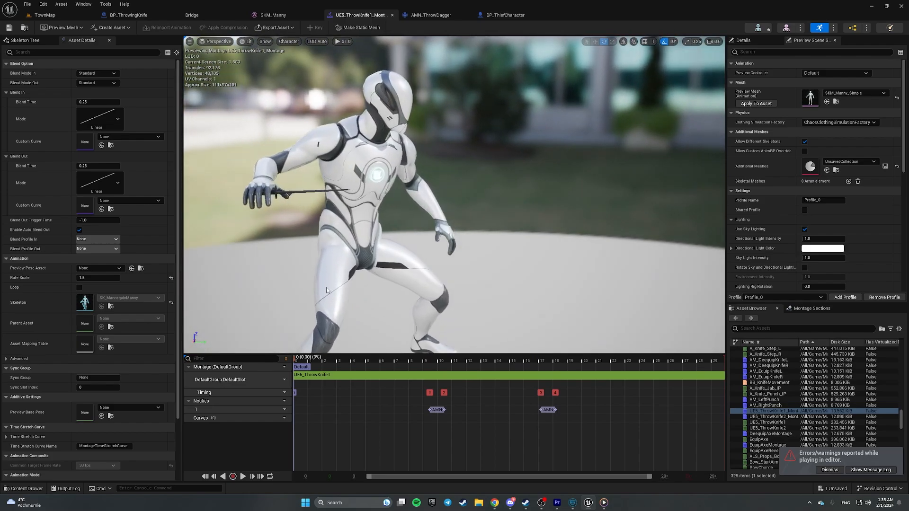
{"action": "left_click_drag", "start_coordinate": [307, 362], "coordinate": [733, 331]}
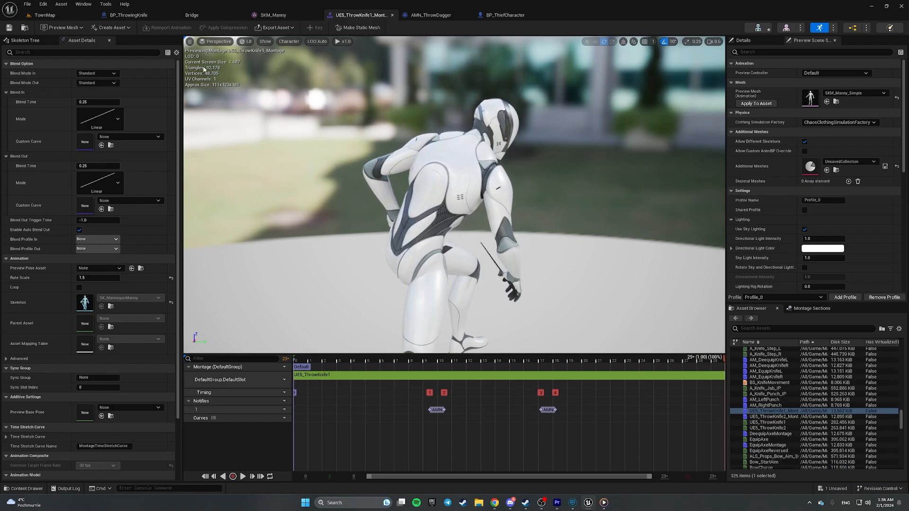
- Select BP_ThrowingKnife's StaticMesh component and save the blueprint
{"action": "left_click", "coordinate": [128, 15]}
{"action": "left_click", "coordinate": [36, 80]}
{"action": "left_click", "coordinate": [40, 71]}
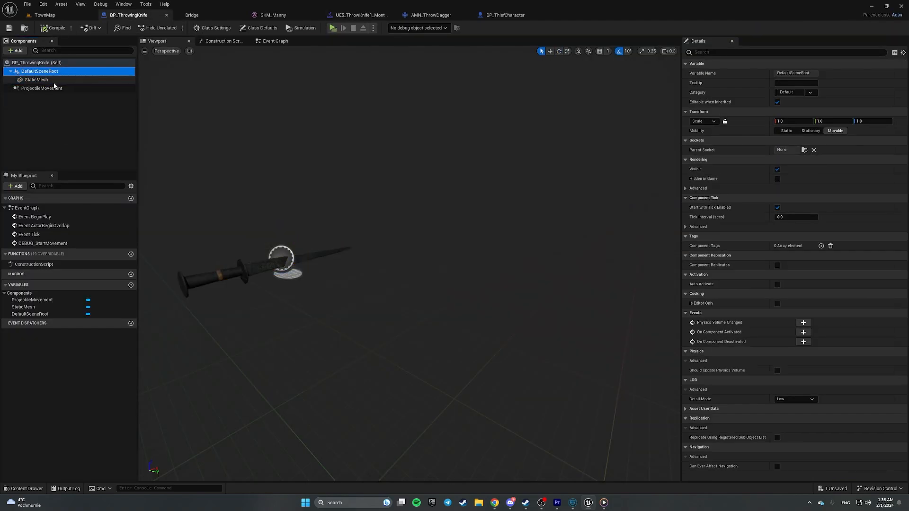
{"action": "left_click", "coordinate": [36, 80]}
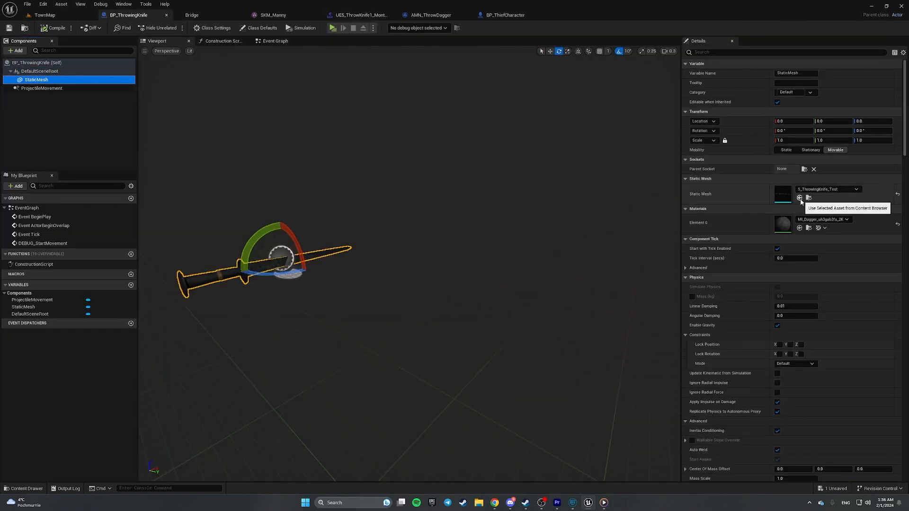
{"action": "left_click", "coordinate": [9, 28]}
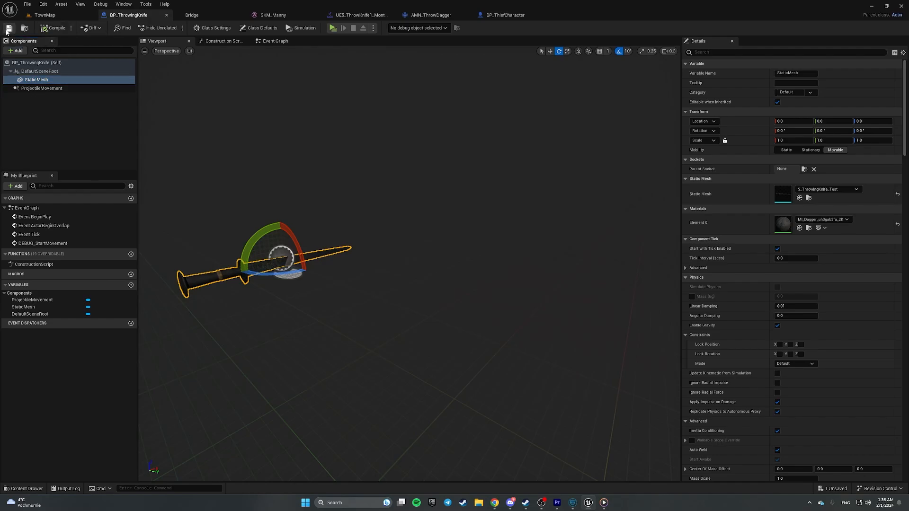
- Navigate BP_ThiefCharacter's Input Actions graph to the DEBUG_AttachThrowingKnife nodes
{"action": "left_click", "coordinate": [430, 15]}
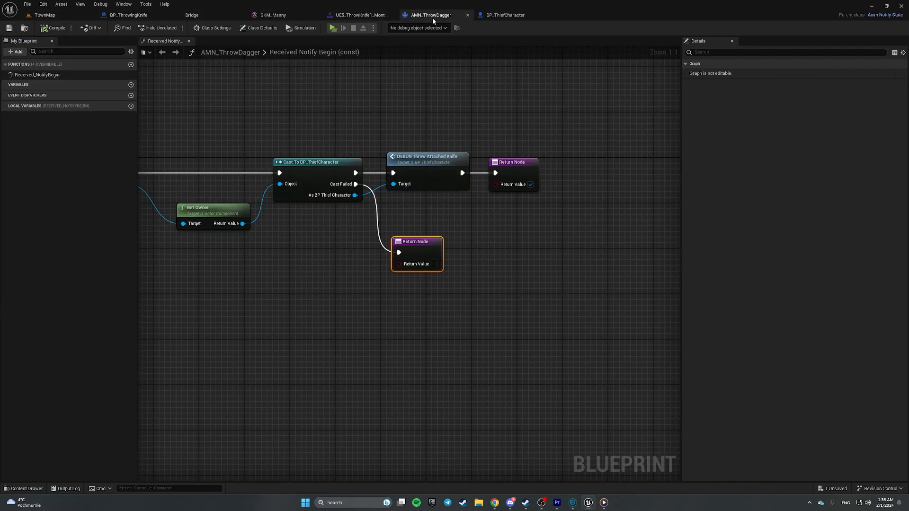
{"action": "left_click", "coordinate": [502, 15]}
{"action": "scroll", "coordinate": [455, 130], "scroll_direction": "down", "scroll_amount": 2}
{"action": "right_click_drag", "start_coordinate": [472, 135], "coordinate": [402, 133]}
{"action": "scroll", "coordinate": [412, 279], "scroll_direction": "up", "scroll_amount": 2}
{"action": "scroll", "coordinate": [400, 137], "scroll_direction": "down", "scroll_amount": 6}
{"action": "scroll", "coordinate": [386, 231], "scroll_direction": "up", "scroll_amount": 5}
{"action": "scroll", "coordinate": [385, 232], "scroll_direction": "up", "scroll_amount": 1}
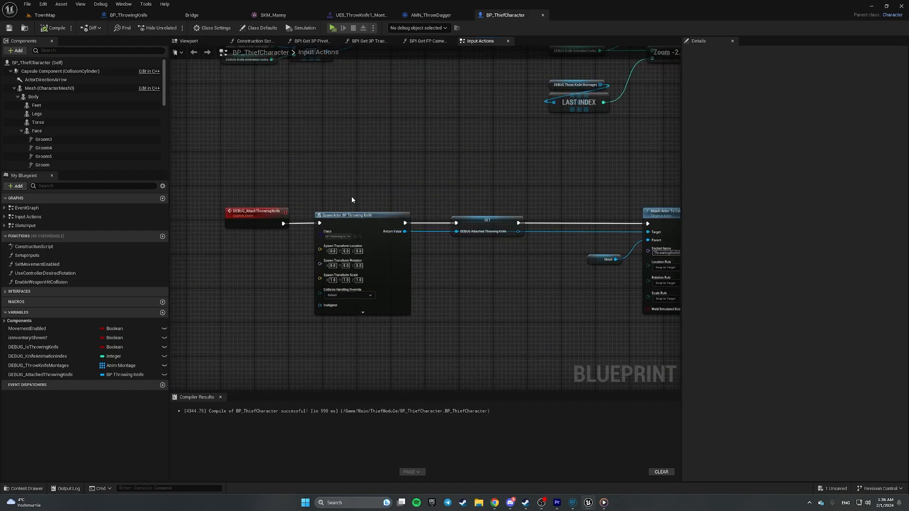
{"action": "right_click_drag", "start_coordinate": [347, 201], "coordinate": [345, 113]}
{"action": "scroll", "coordinate": [343, 115], "scroll_direction": "up", "scroll_amount": 2}
- Inspect the SpawnActor BP Throwing Knife, SET, Mesh and Attach Actor To Component nodes
{"action": "left_click_drag", "start_coordinate": [297, 89], "coordinate": [454, 290]}
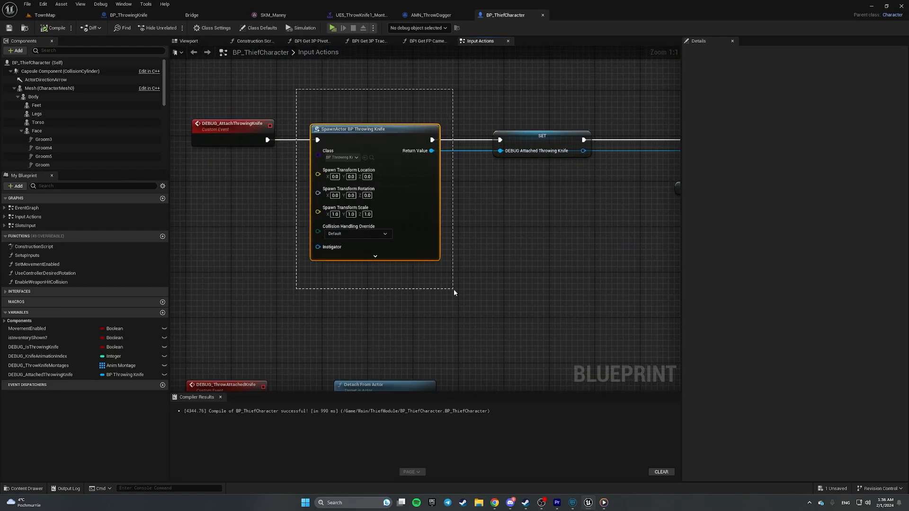
{"action": "left_click", "coordinate": [375, 256]}
{"action": "left_click", "coordinate": [387, 285]}
{"action": "right_click_drag", "start_coordinate": [508, 118], "coordinate": [335, 119]}
{"action": "left_click_drag", "start_coordinate": [326, 93], "coordinate": [398, 218]}
{"action": "right_click_drag", "start_coordinate": [473, 214], "coordinate": [368, 216]}
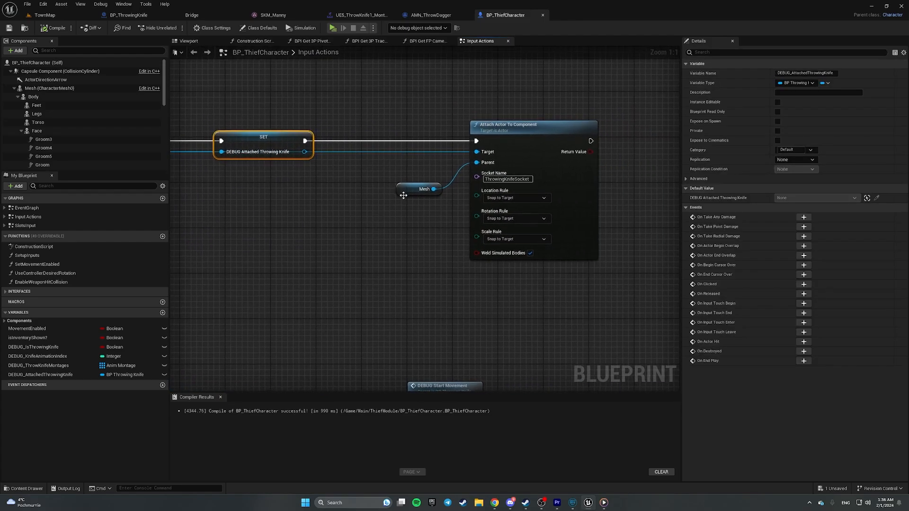
{"action": "left_click", "coordinate": [416, 178]}
{"action": "left_click_drag", "start_coordinate": [417, 178], "coordinate": [428, 178]}
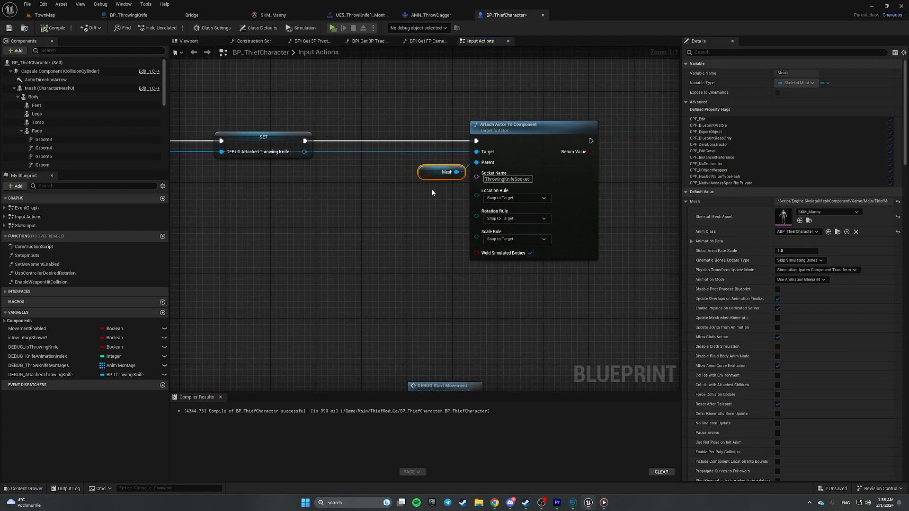
{"action": "left_click", "coordinate": [513, 132]}
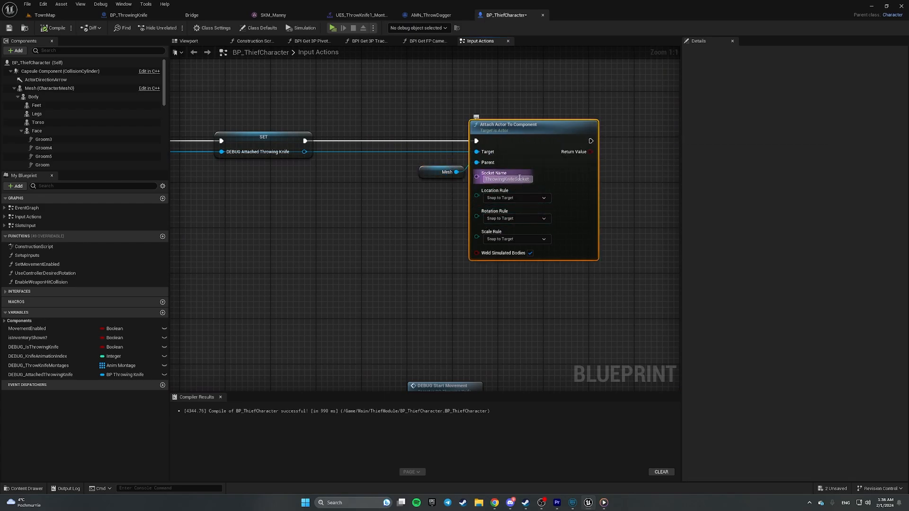
- Play-test the knife attachment and close the error log
{"action": "left_click", "coordinate": [333, 28]}
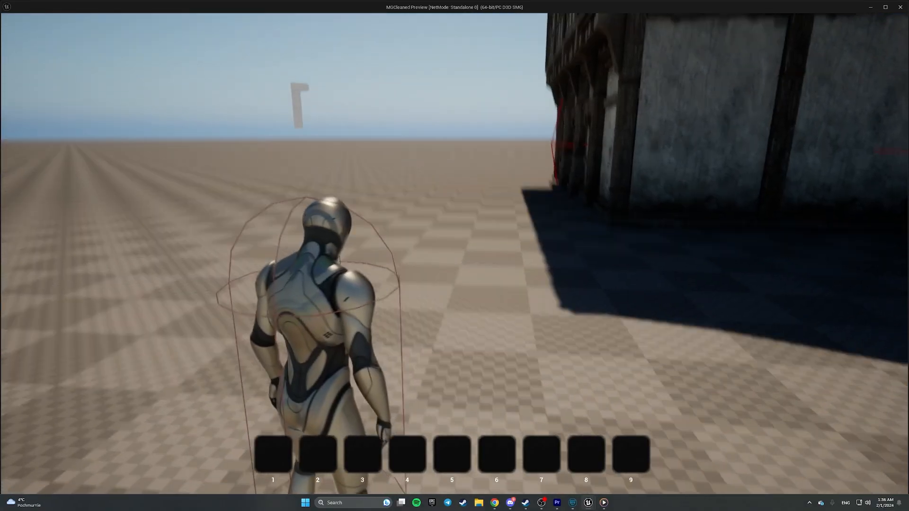
{"action": "key", "text": "Escape"}
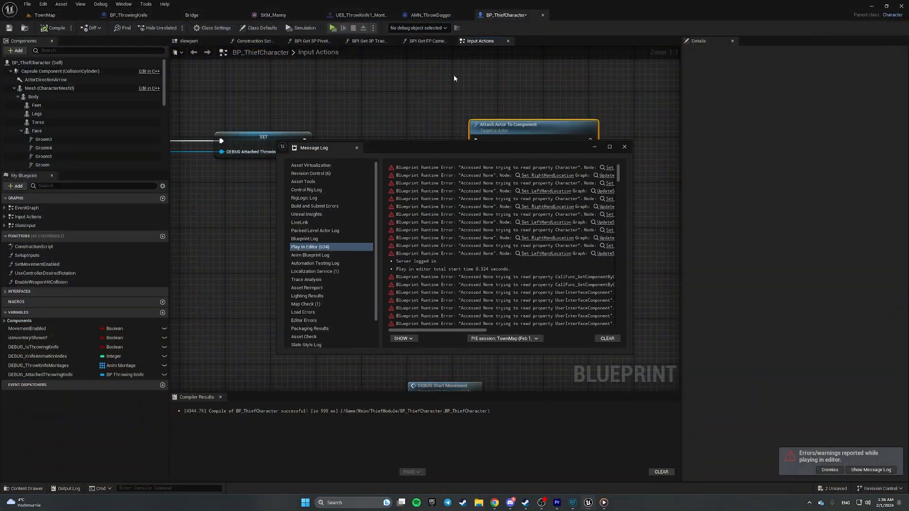
{"action": "left_click", "coordinate": [624, 147]}
- Add a Set Actor Relative Rotation node for the knife after Attach Actor To Component
{"action": "right_click_drag", "start_coordinate": [308, 157], "coordinate": [412, 174]}
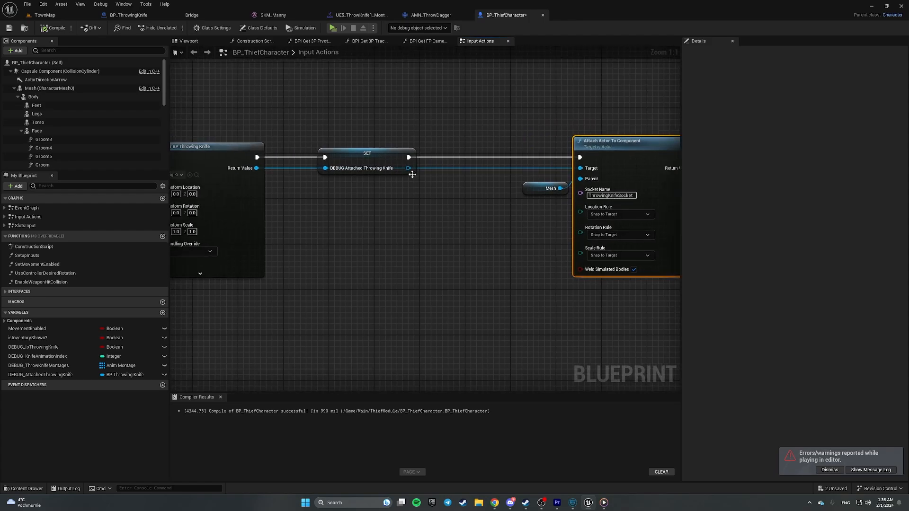
{"action": "left_click_drag", "start_coordinate": [408, 168], "coordinate": [388, 180]}
{"action": "type", "text": "set"}
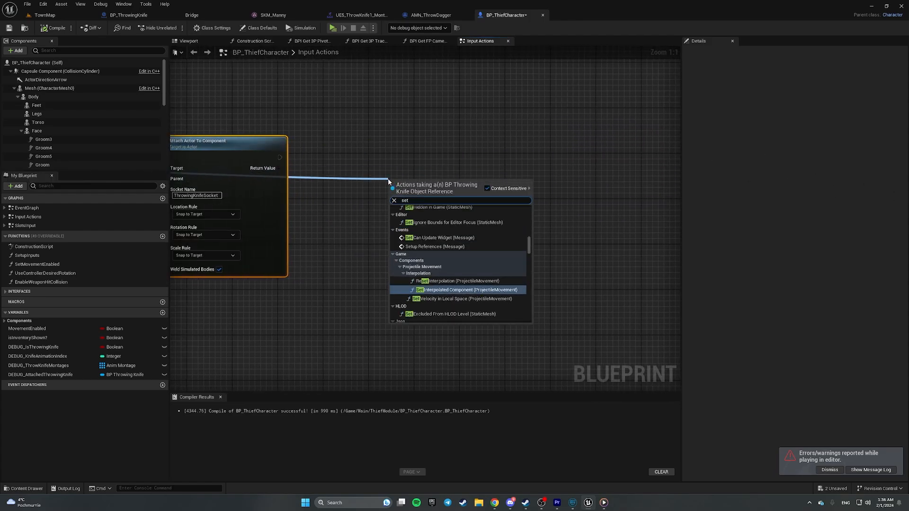
{"action": "type", "text": " relative rotat"}
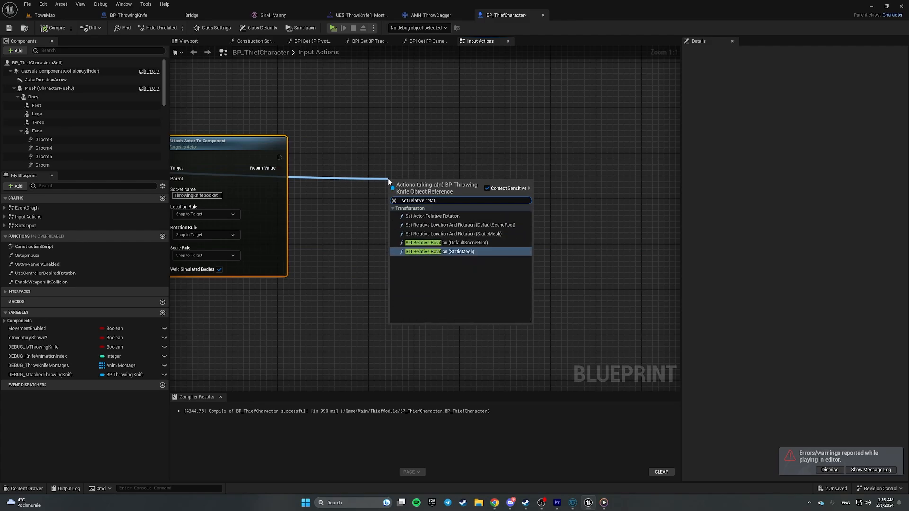
{"action": "left_click", "coordinate": [470, 216]}
{"action": "left_click_drag", "start_coordinate": [280, 157], "coordinate": [392, 197]}
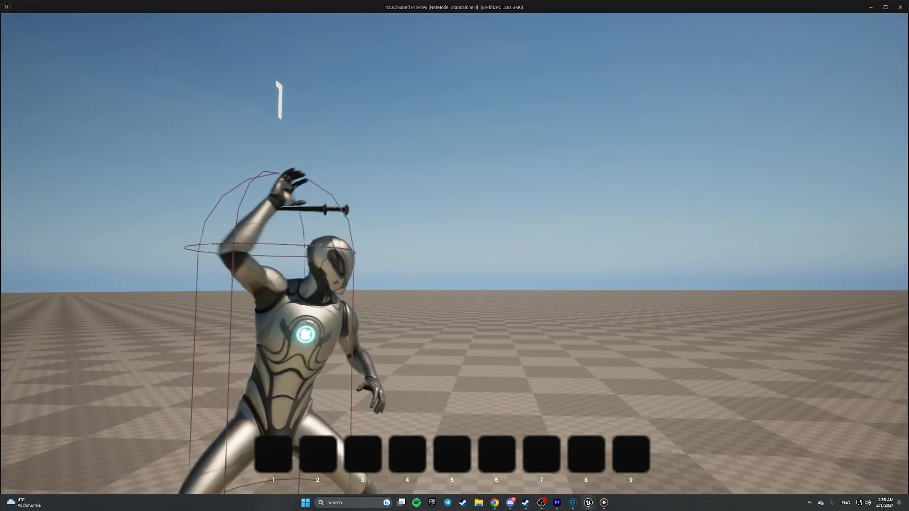
- After retesting, delete the Set Actor Relative Rotation node and keep Rotation Rule at Snap to Target
{"action": "key", "text": "Escape"}
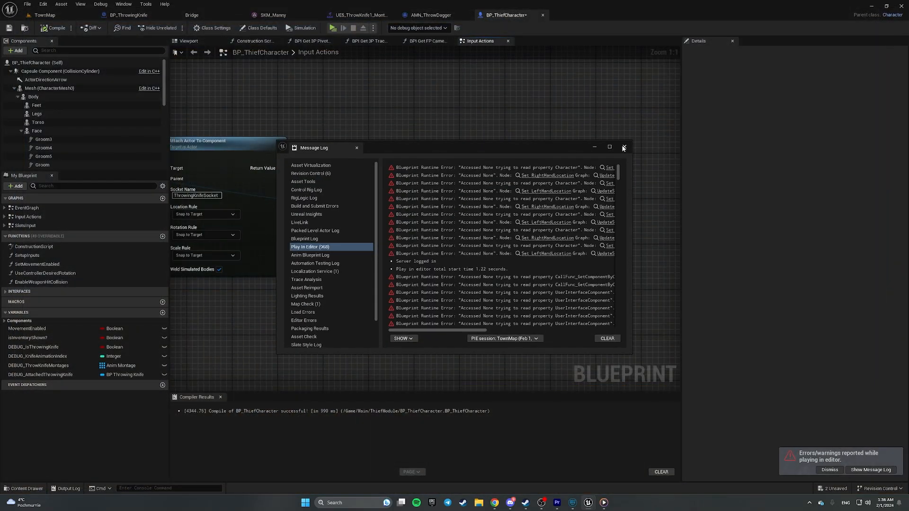
{"action": "left_click", "coordinate": [623, 148]}
{"action": "key", "text": "Delete"}
{"action": "right_click_drag", "start_coordinate": [401, 203], "coordinate": [511, 203]}
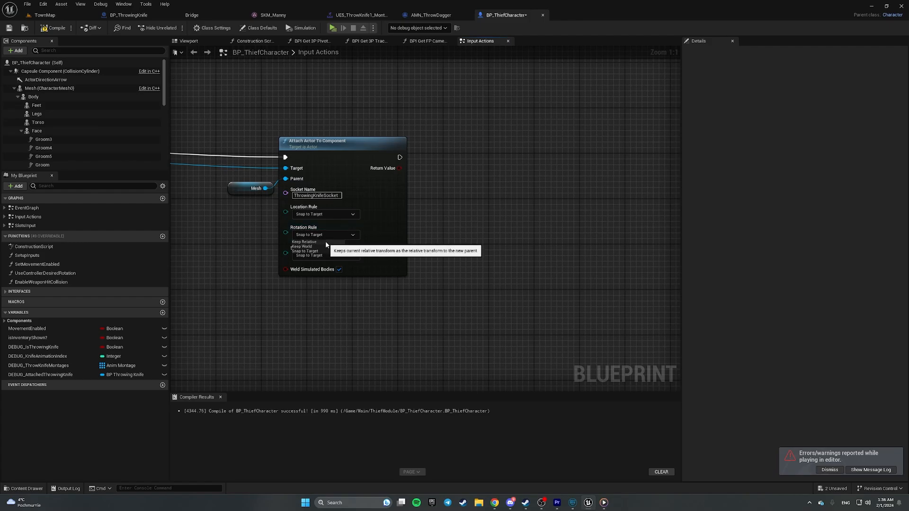
{"action": "left_click", "coordinate": [345, 295]}
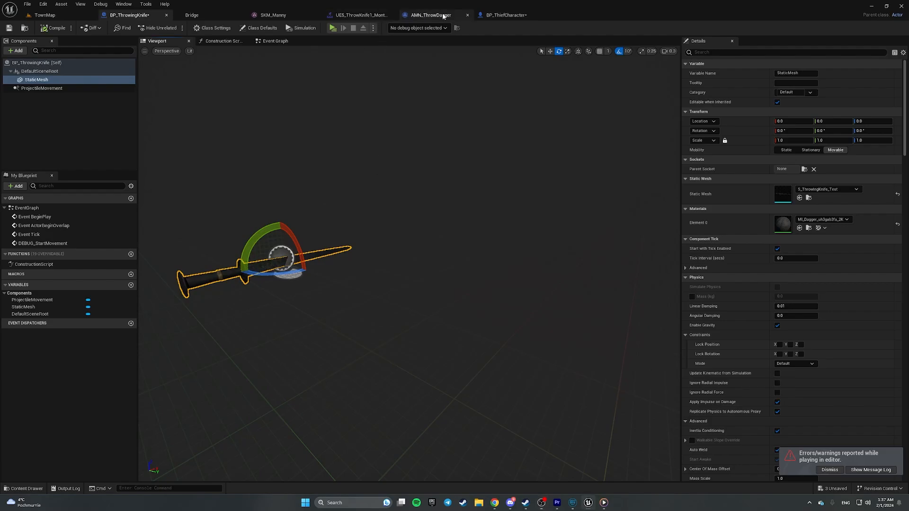
- Bring the Attach Actor node back into view in BP_ThiefCharacter's graph
{"action": "left_click", "coordinate": [506, 16]}
{"action": "right_click_drag", "start_coordinate": [538, 123], "coordinate": [242, 146]}
{"action": "scroll", "coordinate": [331, 119], "scroll_direction": "down", "scroll_amount": 1}
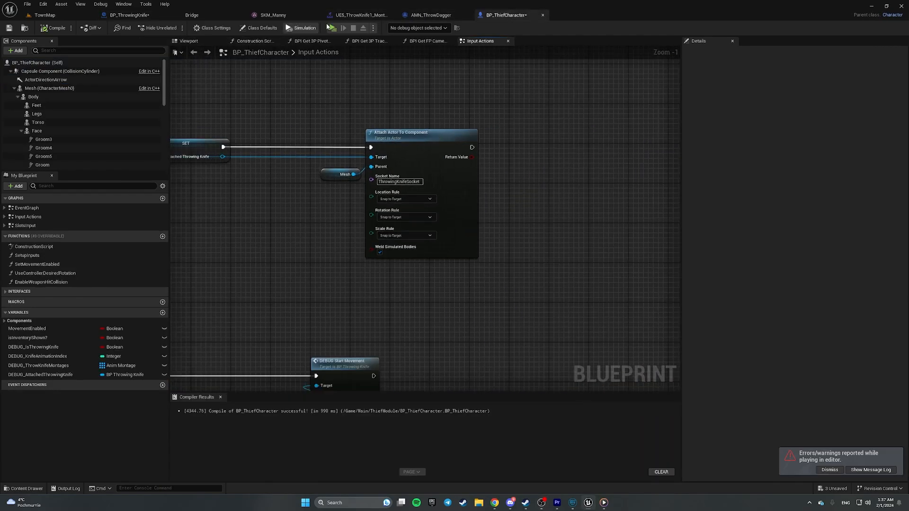
- Select BP_ThrowingKnife's ProjectileMovement component and browse its Details
{"action": "left_click", "coordinate": [129, 15]}
{"action": "left_click", "coordinate": [112, 88]}
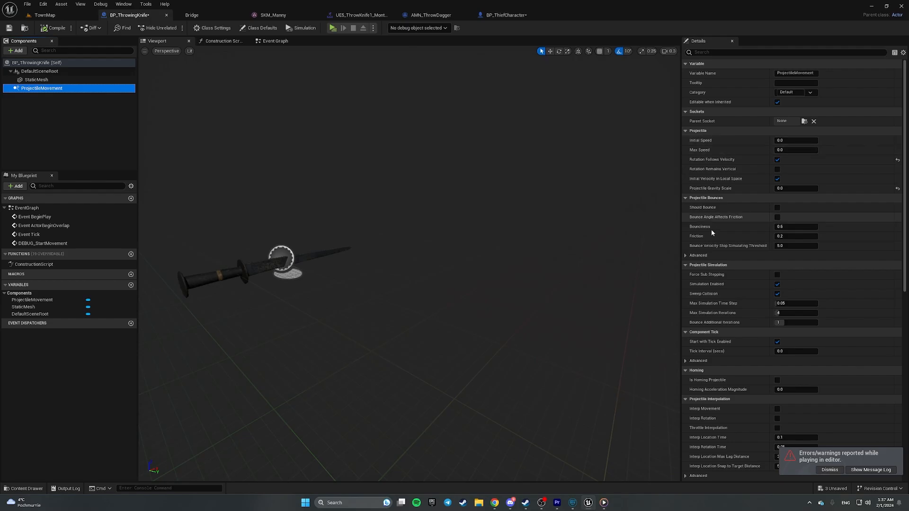
{"action": "scroll", "coordinate": [734, 201], "scroll_direction": "down", "scroll_amount": 10}
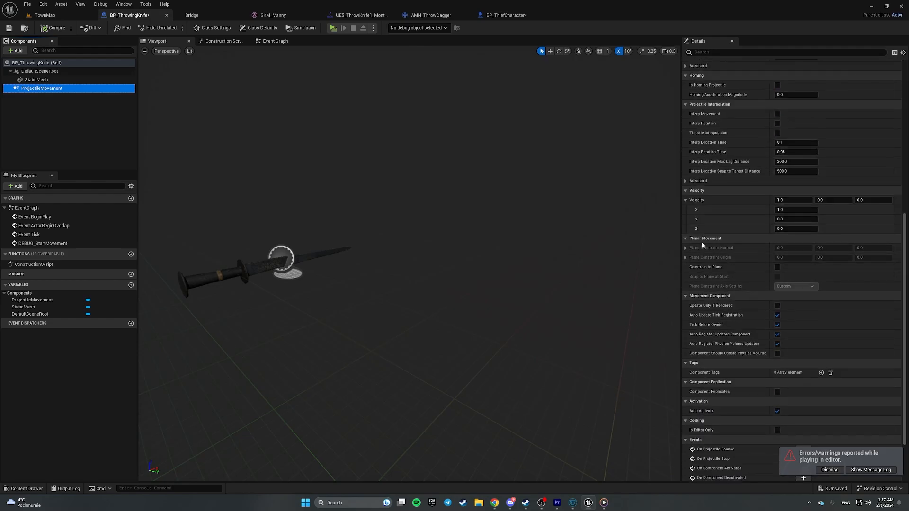
{"action": "scroll", "coordinate": [738, 231], "scroll_direction": "up", "scroll_amount": 10}
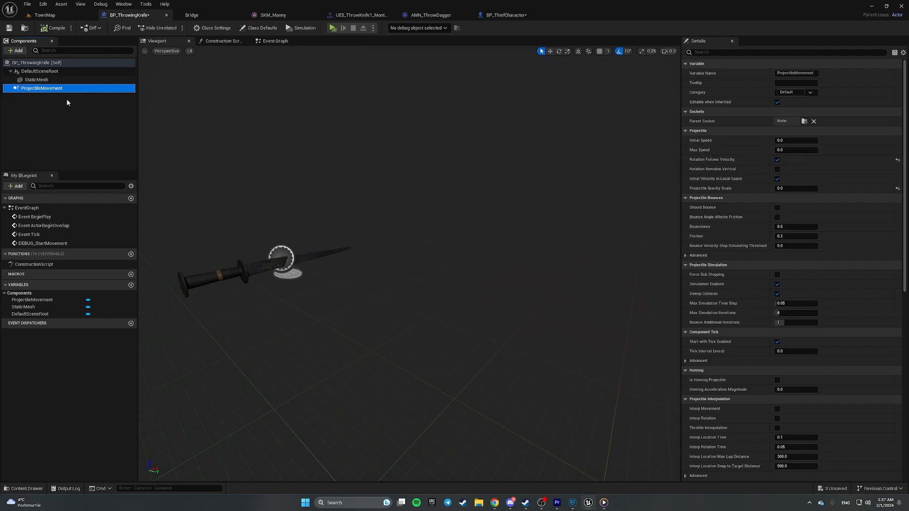
{"action": "mouse_move", "coordinate": [59, 92]}
{"action": "scroll", "coordinate": [719, 114], "scroll_direction": "down", "scroll_amount": 1}
{"action": "scroll", "coordinate": [719, 117], "scroll_direction": "down", "scroll_amount": 3}
- Search the Details for 'activa' and uncheck Auto Activate on ProjectileMovement
{"action": "left_click", "coordinate": [719, 53]}
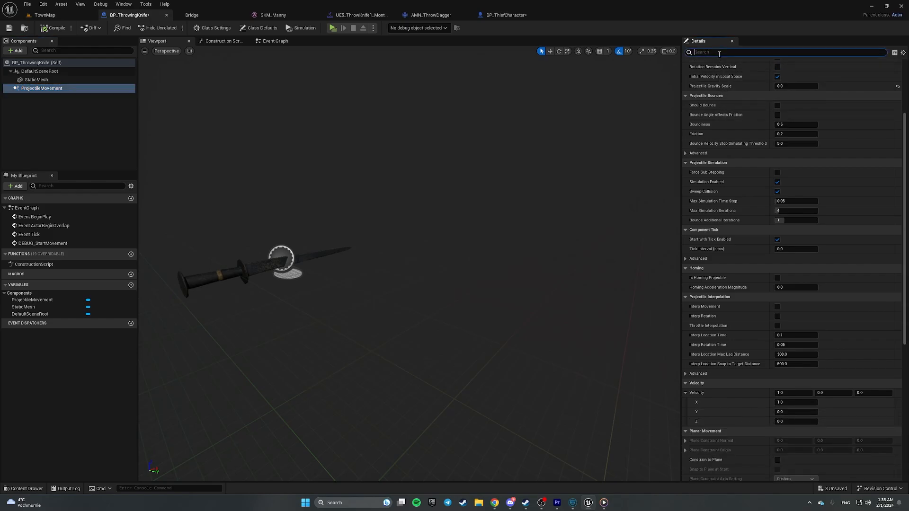
{"action": "type", "text": "activa"}
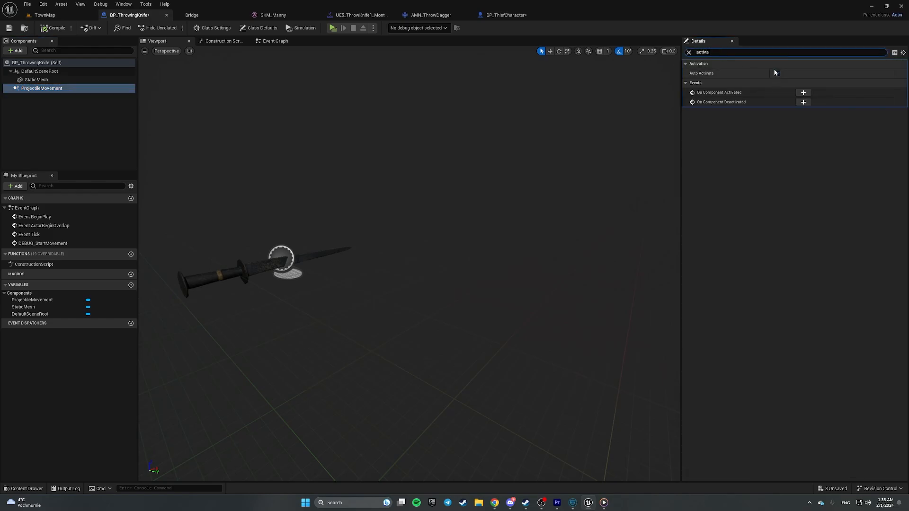
{"action": "left_click", "coordinate": [777, 73]}
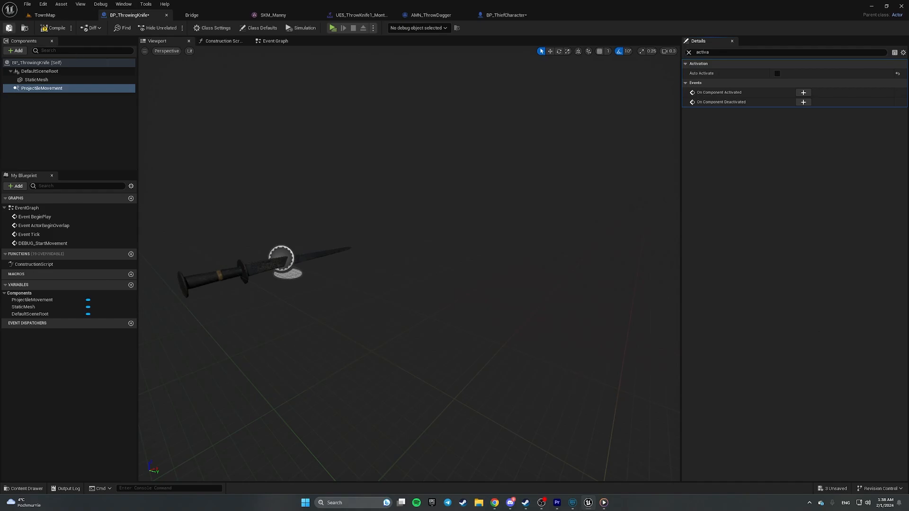
{"action": "left_click", "coordinate": [279, 41]}
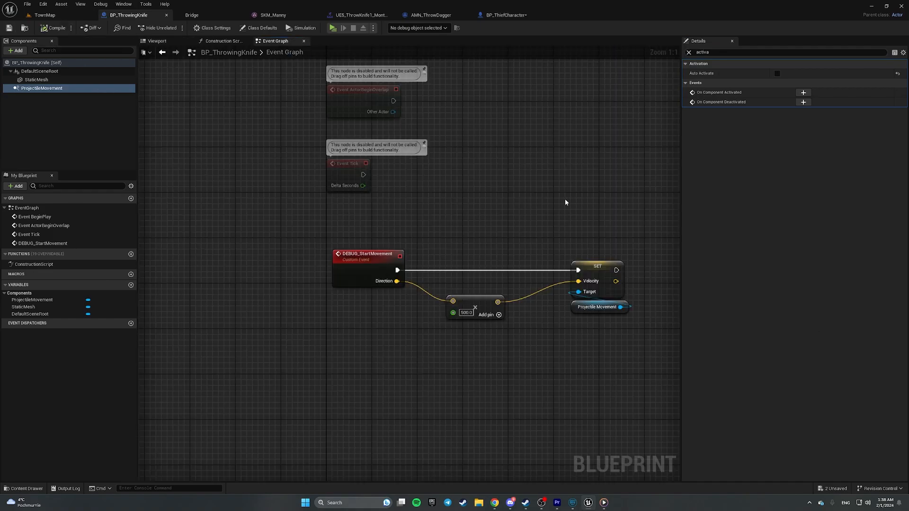
- Drop a Projectile Movement reference into DEBUG_StartMovement and shift the SET Velocity node right for room
{"action": "right_click_drag", "start_coordinate": [565, 202], "coordinate": [334, 169]}
{"action": "left_click_drag", "start_coordinate": [243, 209], "coordinate": [384, 265]}
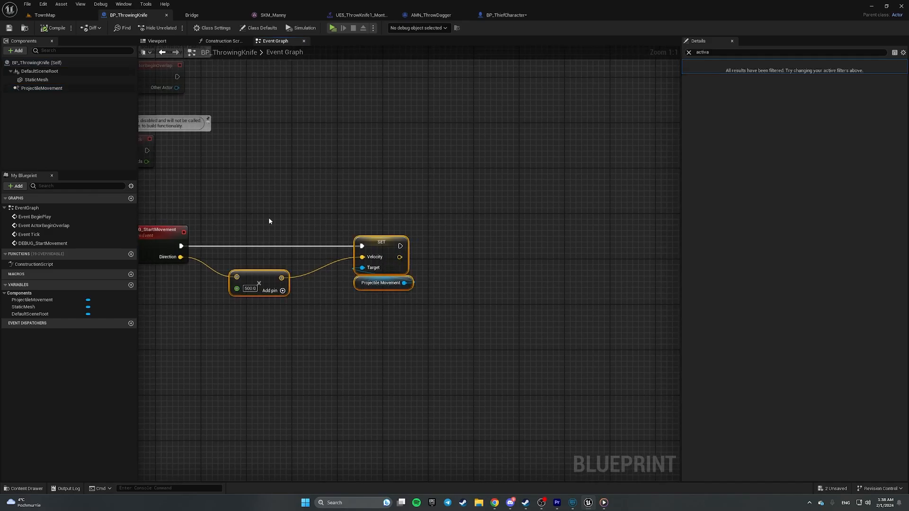
{"action": "left_click", "coordinate": [381, 224]}
{"action": "left_click_drag", "start_coordinate": [41, 88], "coordinate": [208, 324]}
{"action": "left_click_drag", "start_coordinate": [247, 239], "coordinate": [379, 284]}
{"action": "left_click", "coordinate": [321, 206]}
{"action": "left_click_drag", "start_coordinate": [321, 205], "coordinate": [453, 306]}
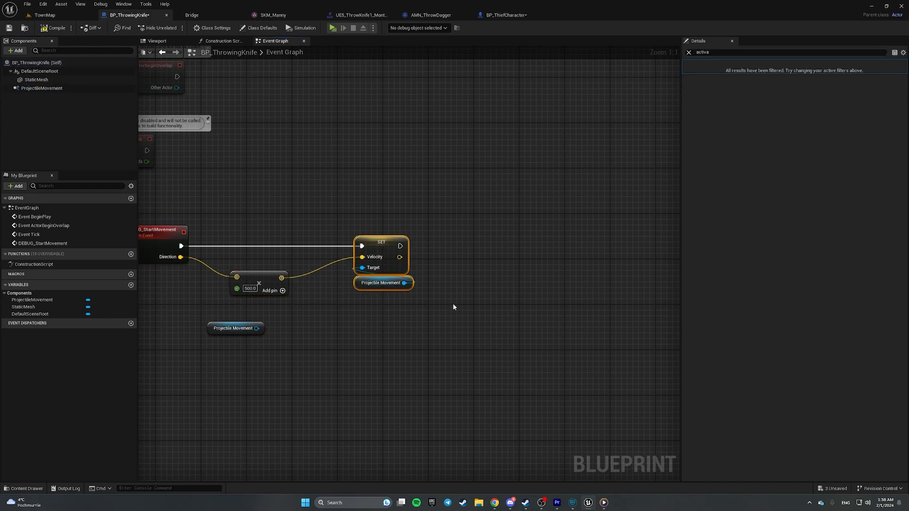
{"action": "left_click_drag", "start_coordinate": [381, 242], "coordinate": [586, 242]}
{"action": "left_click", "coordinate": [301, 340]}
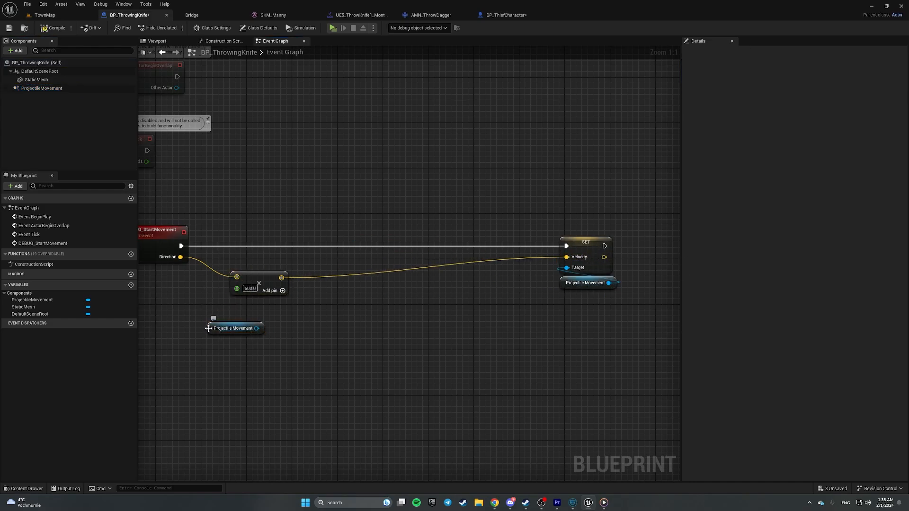
- Insert an Activate call on Projectile Movement before SET Velocity and compile the knife blueprint
{"action": "left_click_drag", "start_coordinate": [208, 328], "coordinate": [417, 296]}
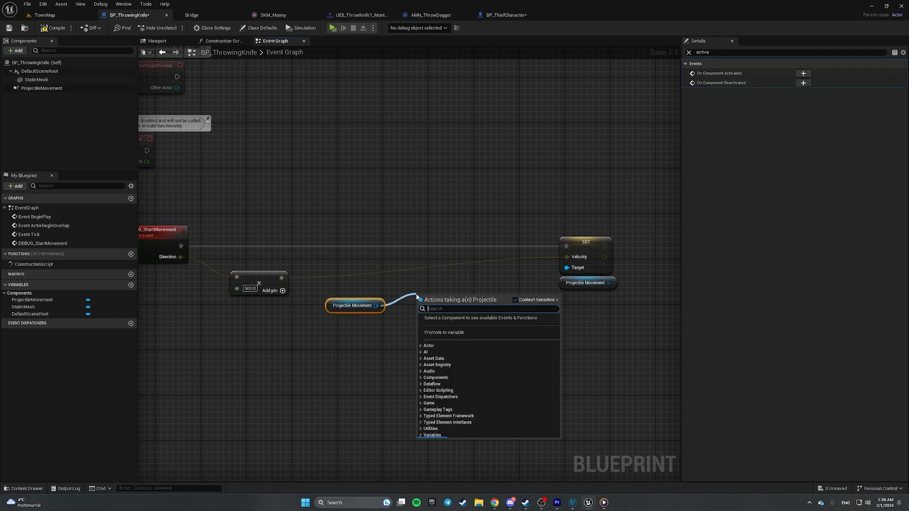
{"action": "type", "text": "activate"}
{"action": "key", "text": "Return"}
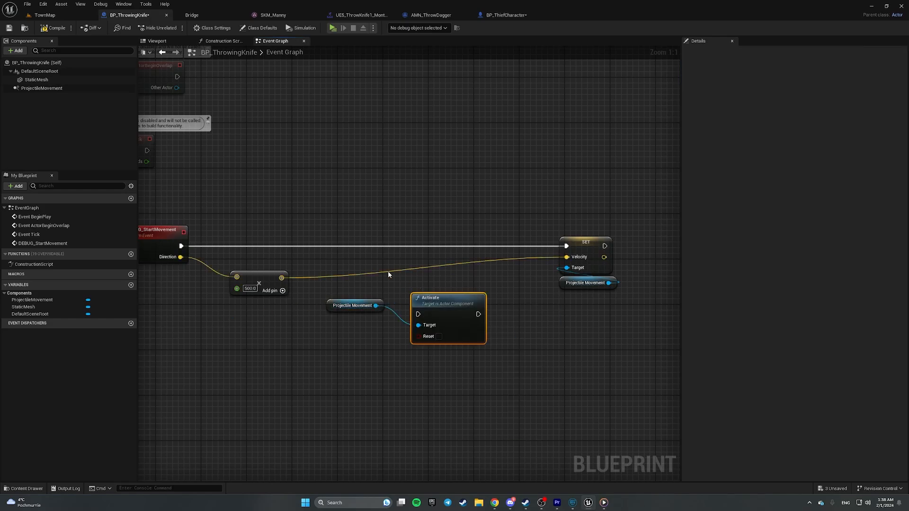
{"action": "left_click_drag", "start_coordinate": [181, 246], "coordinate": [566, 246], "text": "ctrl"}
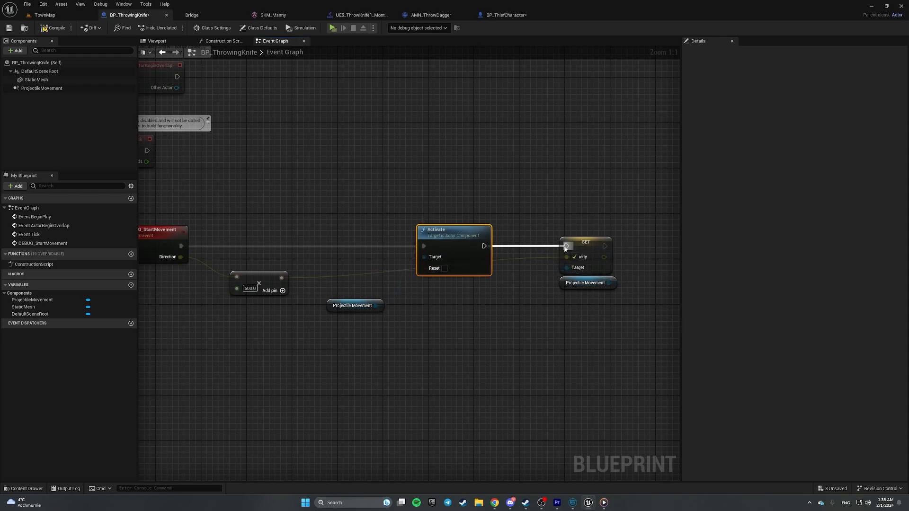
{"action": "left_click_drag", "start_coordinate": [349, 306], "coordinate": [440, 283]}
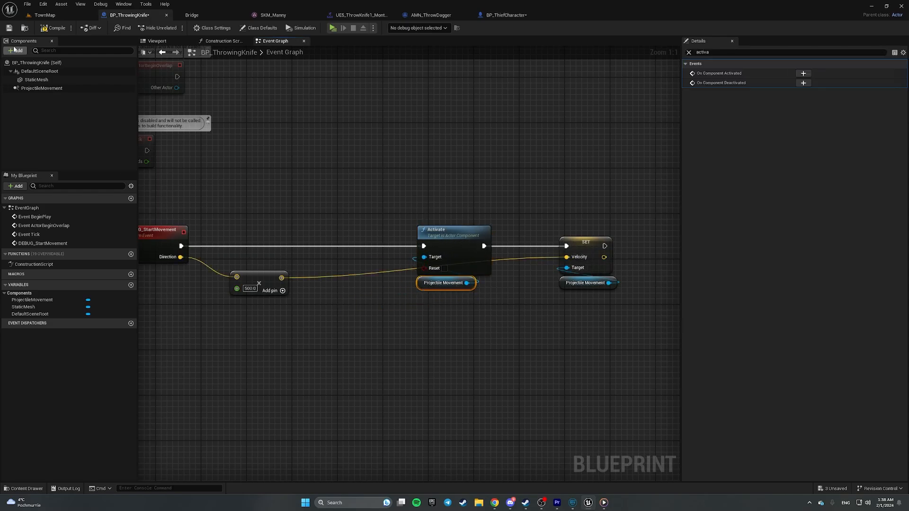
{"action": "left_click", "coordinate": [49, 29]}
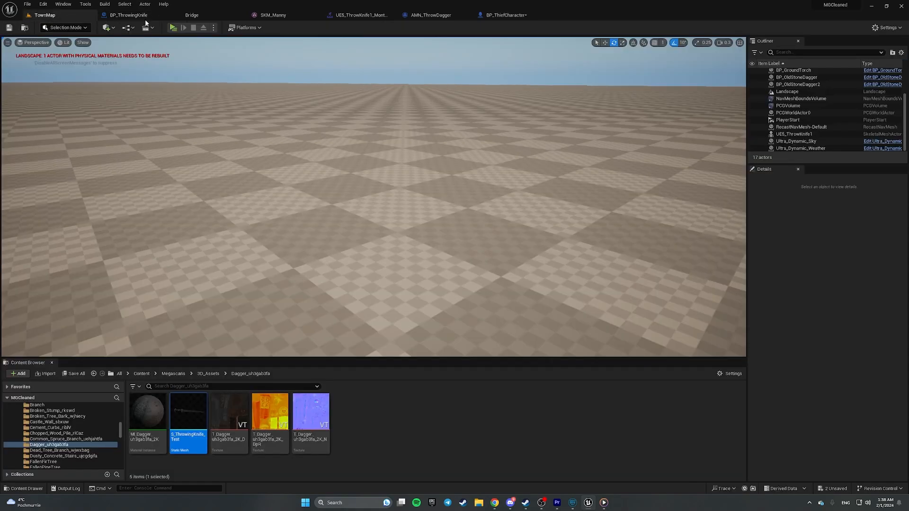
- Playtest the knife throw in TownMap, stop it, and dismiss the Message Log
{"action": "left_click", "coordinate": [46, 15]}
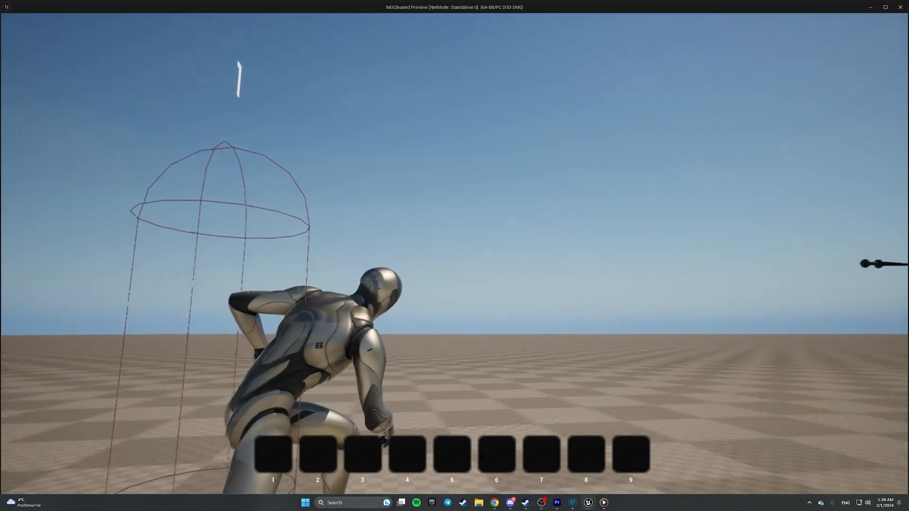
{"action": "key", "text": "Escape"}
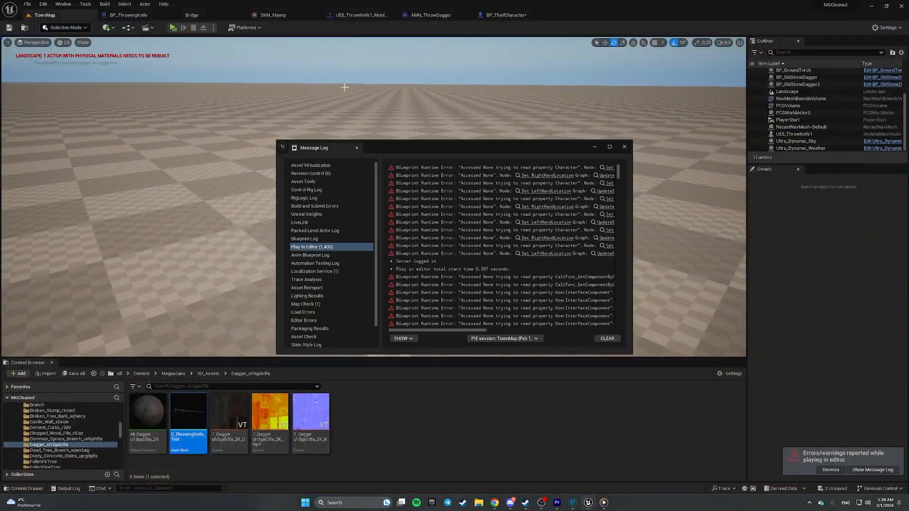
{"action": "left_click", "coordinate": [624, 146]}
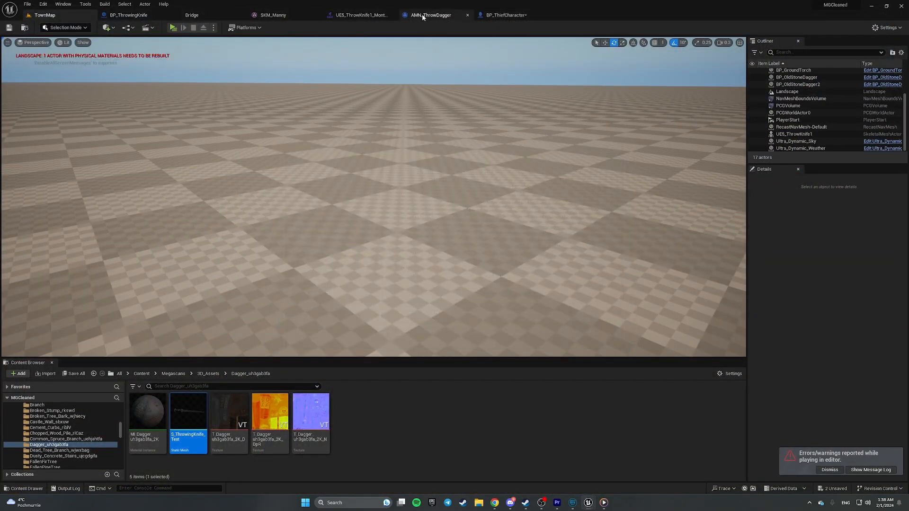
- In BP_ThiefCharacter, set the throw Play Montage node's Play Rate to 1.0
{"action": "left_click", "coordinate": [505, 15]}
{"action": "scroll", "coordinate": [482, 214], "scroll_direction": "down", "scroll_amount": 2}
{"action": "scroll", "coordinate": [459, 210], "scroll_direction": "up", "scroll_amount": 3}
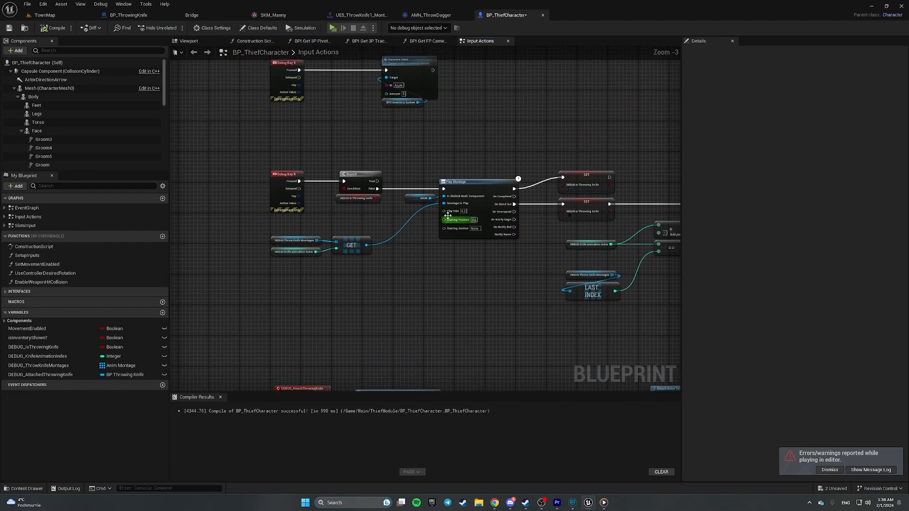
{"action": "left_click", "coordinate": [475, 210]}
{"action": "type", "text": "1"}
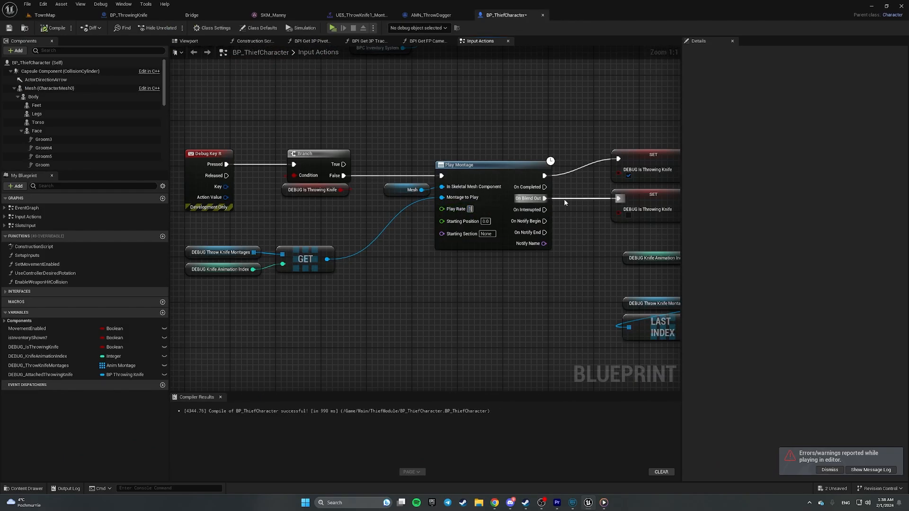
{"action": "key", "text": "Return"}
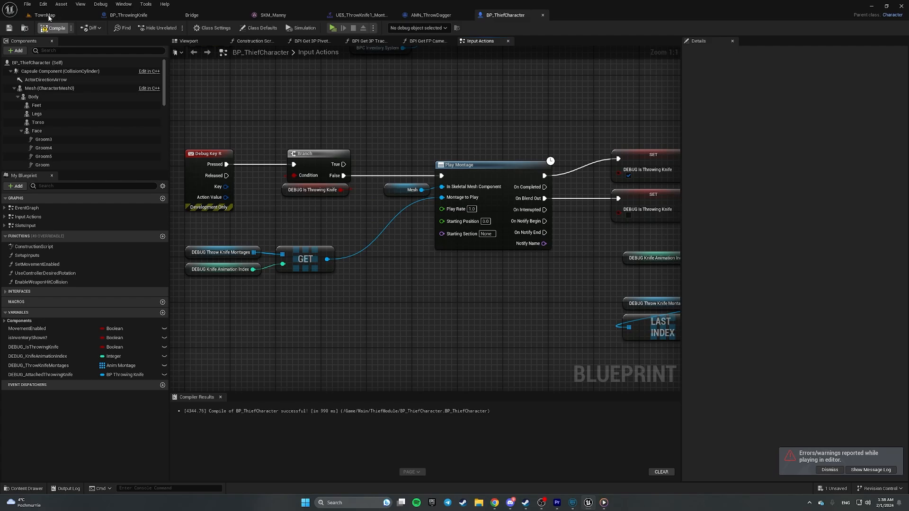
- Glance at TownMap and the ThrowDagger montage, then return to BP_ThrowingKnife
{"action": "left_click", "coordinate": [45, 15]}
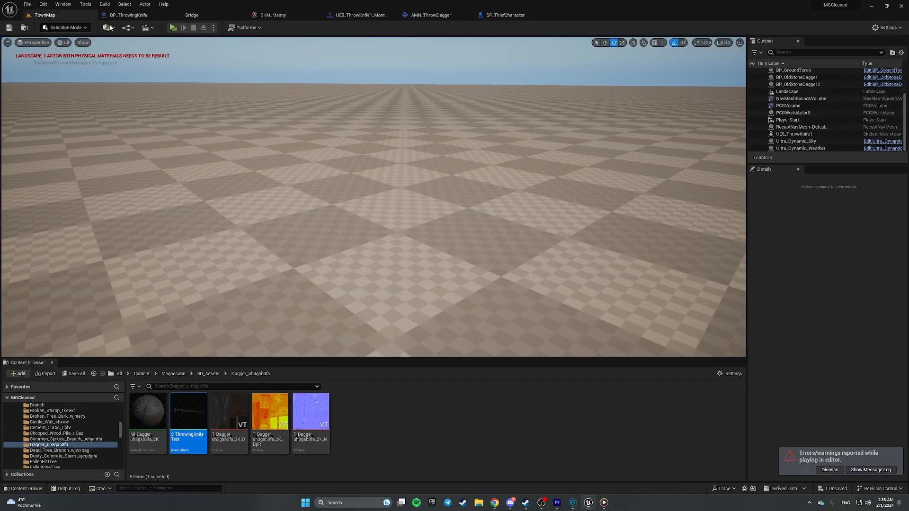
{"action": "left_click", "coordinate": [431, 15]}
{"action": "left_click", "coordinate": [505, 15]}
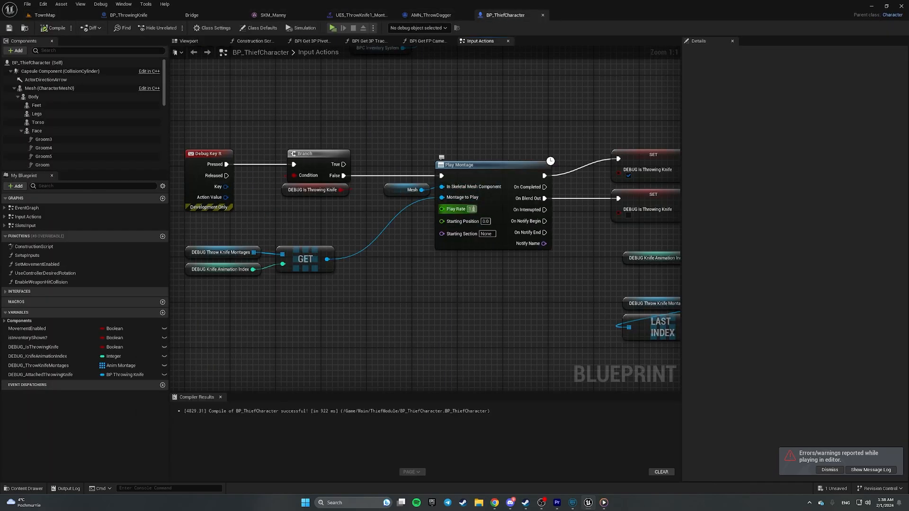
{"action": "left_click", "coordinate": [124, 16]}
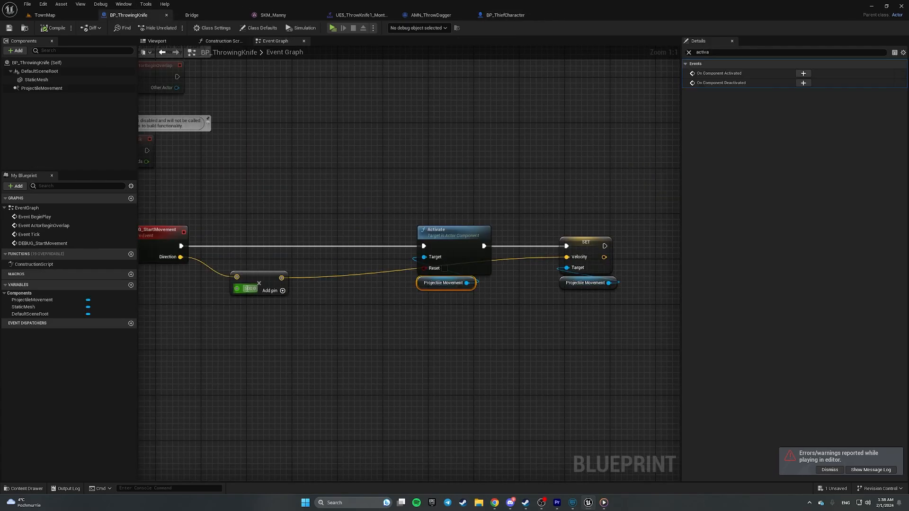
- Change the Direction multiplier in DEBUG_StartMovement from 500 to 3000
{"action": "type", "text": "300"}
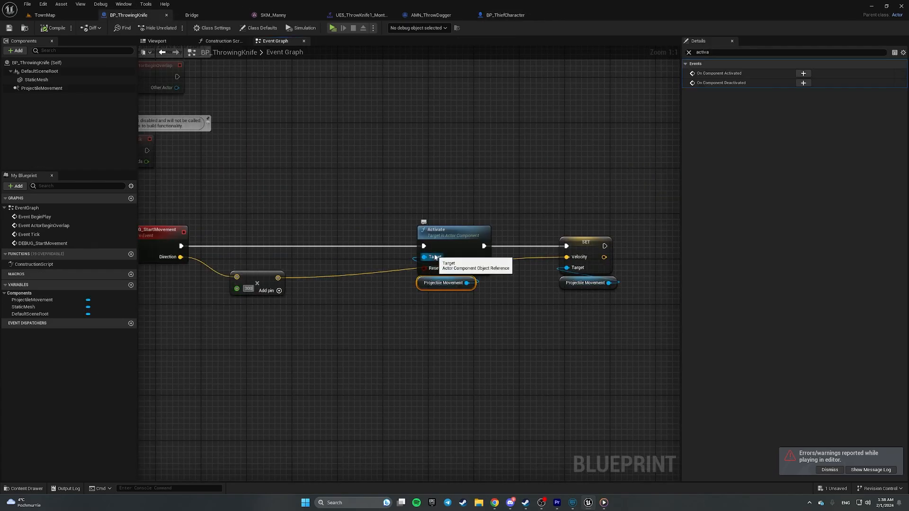
{"action": "key", "text": "Return"}
{"action": "type", "text": "3000"}
{"action": "key", "text": "Return"}
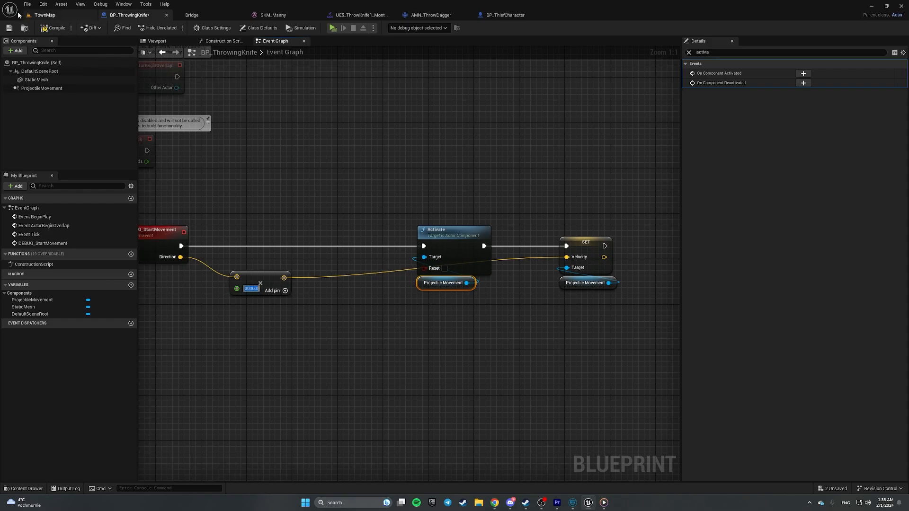
- Select the ProjectileMovement component and clear the Details search to show all its properties
{"action": "left_click", "coordinate": [231, 115]}
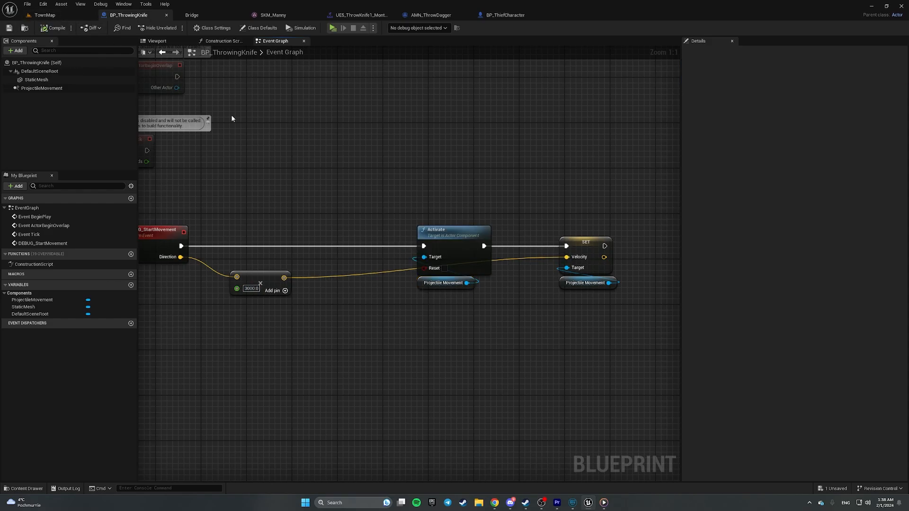
{"action": "left_click", "coordinate": [41, 88]}
{"action": "left_click", "coordinate": [689, 52]}
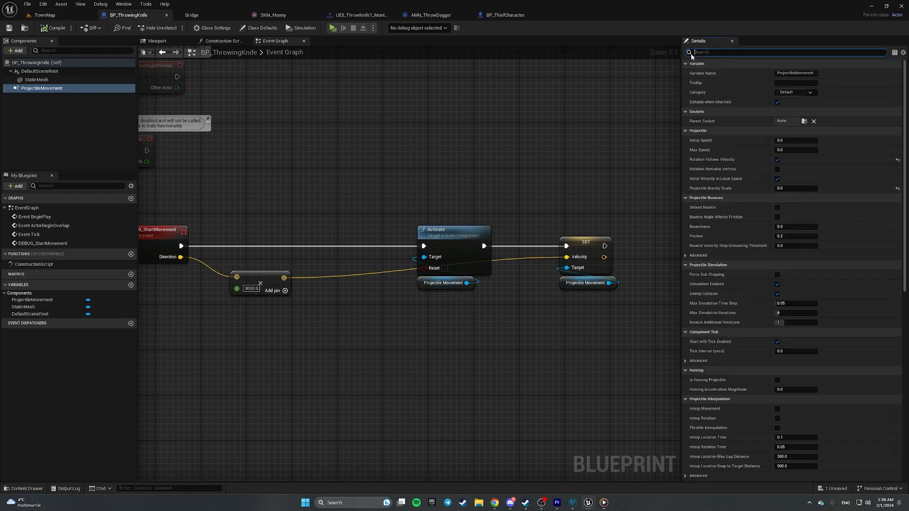
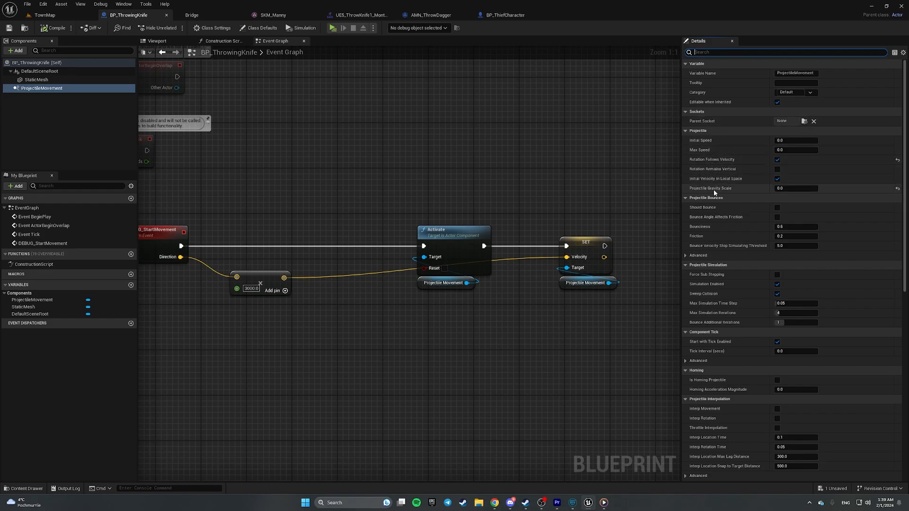
- Set the knife's Projectile Gravity Scale to 0.5 and save BP_ThrowingKnife
{"action": "left_click", "coordinate": [791, 189]}
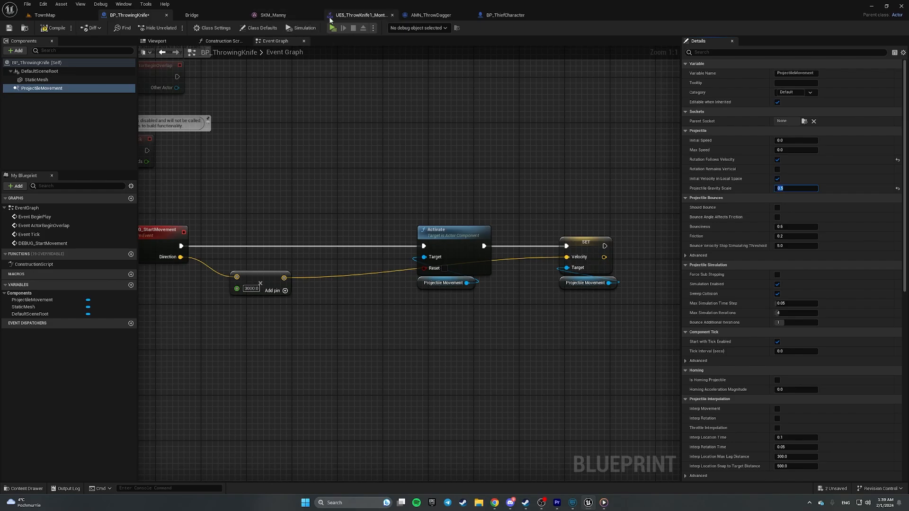
{"action": "left_click", "coordinate": [7, 29]}
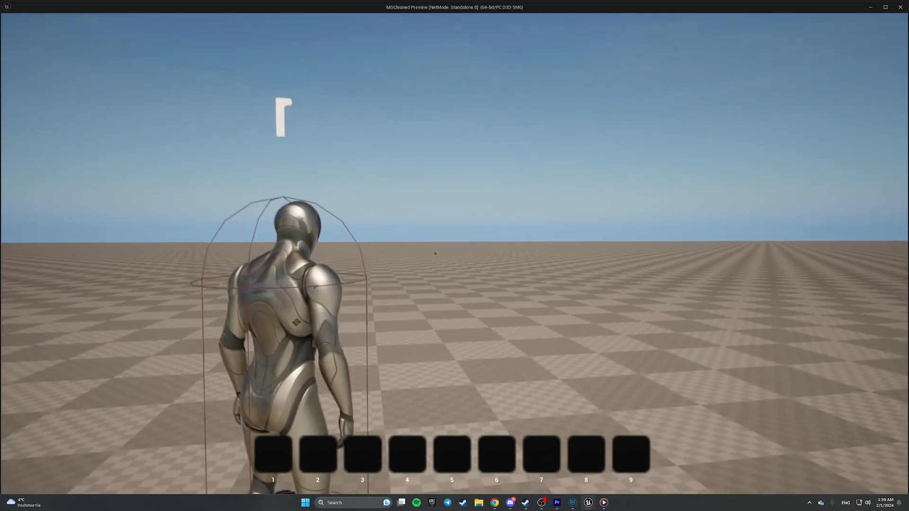
- Stop the play test and dismiss the error Message Log
{"action": "key", "text": "Escape"}
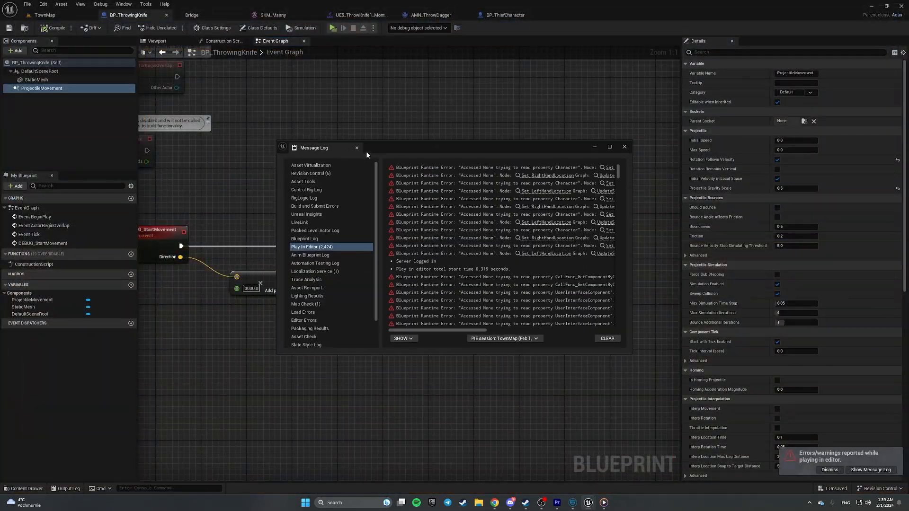
{"action": "left_click", "coordinate": [616, 152]}
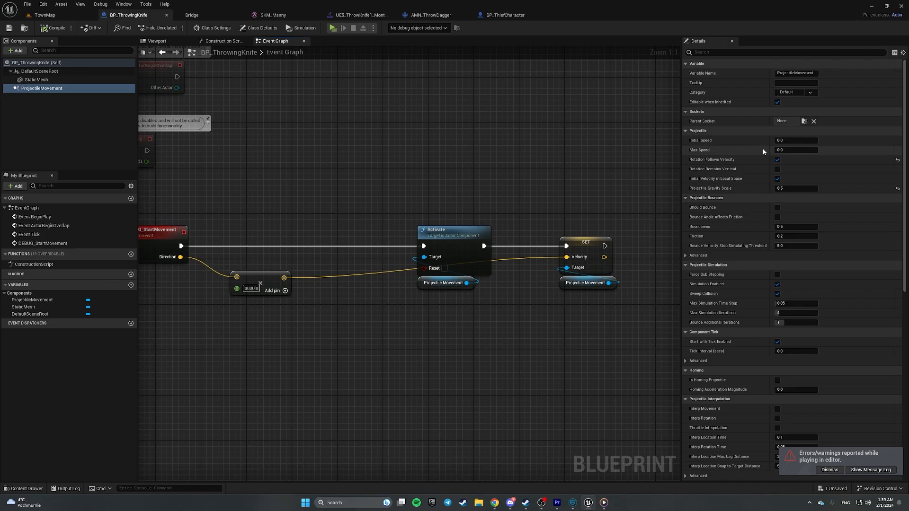
{"action": "scroll", "coordinate": [763, 151], "scroll_direction": "down", "scroll_amount": 7}
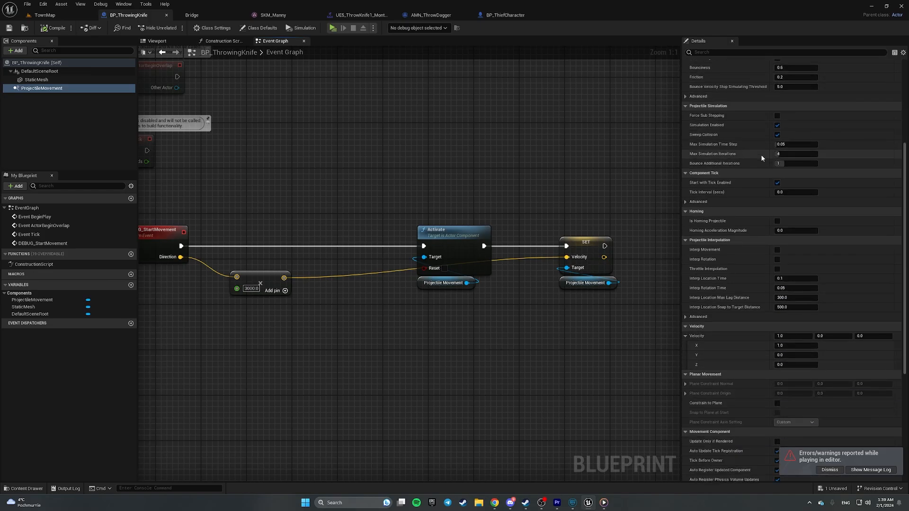
{"action": "scroll", "coordinate": [761, 155], "scroll_direction": "down", "scroll_amount": 5}
{"action": "scroll", "coordinate": [759, 160], "scroll_direction": "up", "scroll_amount": 7}
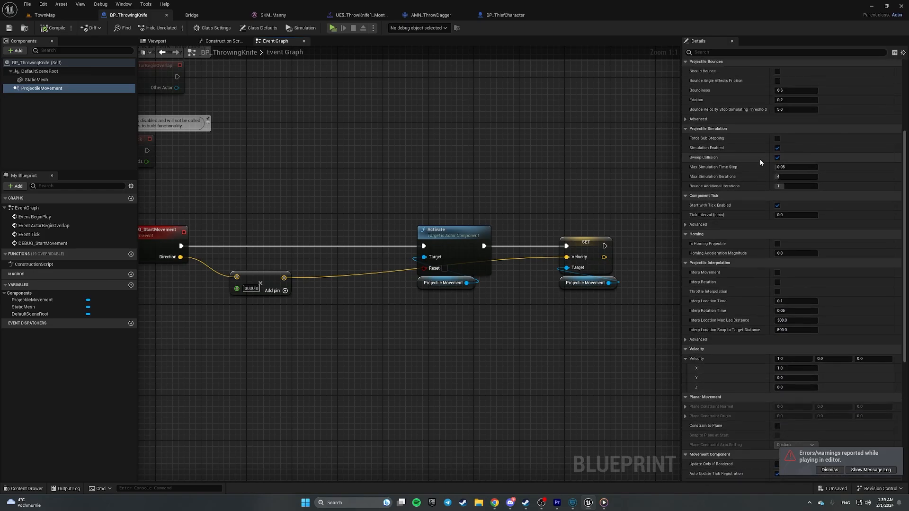
{"action": "scroll", "coordinate": [759, 163], "scroll_direction": "up", "scroll_amount": 6}
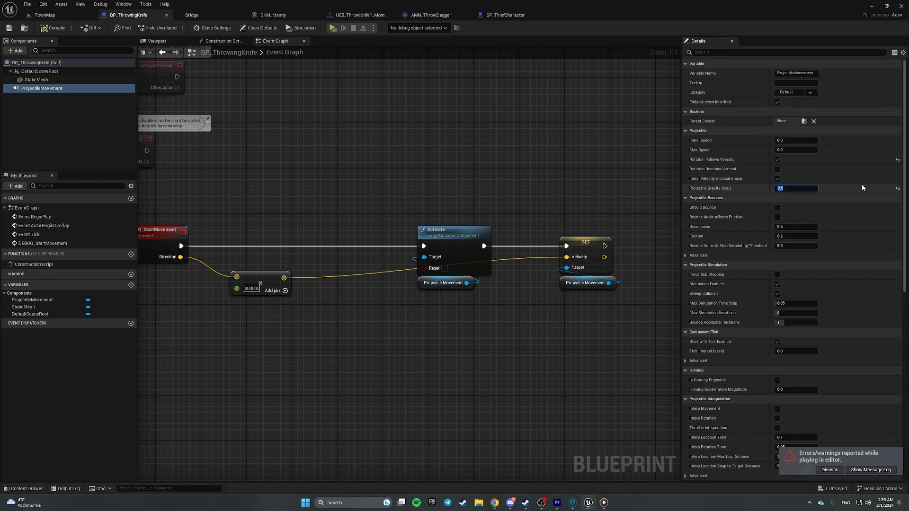
- Set Projectile Gravity Scale to 0.7 and the throw speed value to 4500
{"action": "type", "text": "0.7"}
{"action": "key", "text": "Return"}
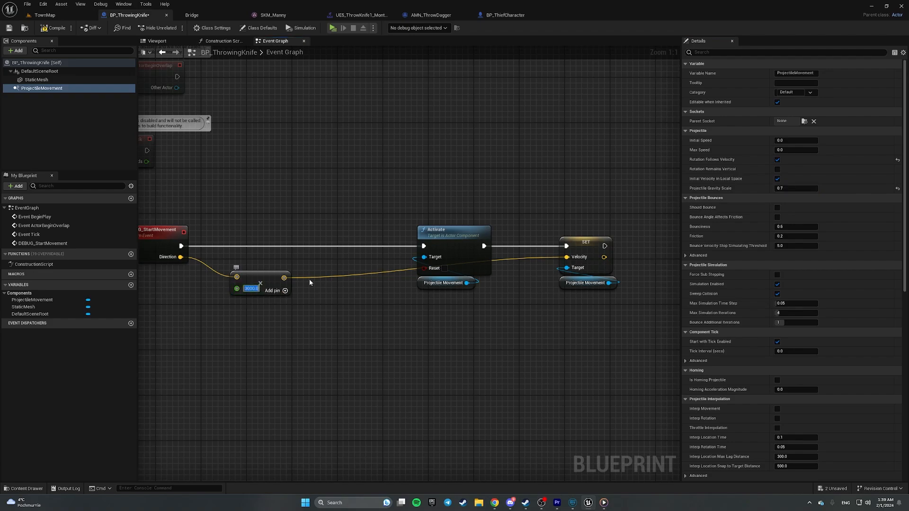
{"action": "type", "text": "4500"}
{"action": "key", "text": "Return"}
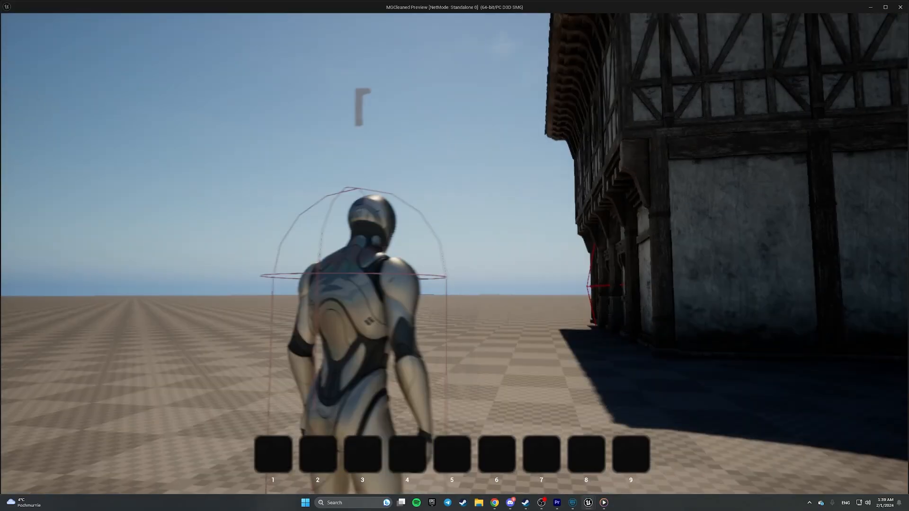
{"action": "left_click", "coordinate": [623, 246]}
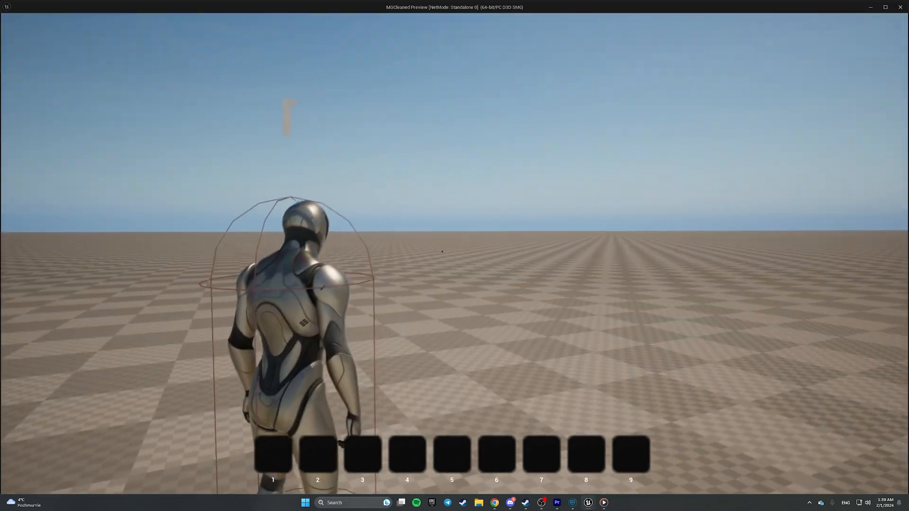
{"action": "key", "text": "shift"}
{"action": "key", "text": "shift"}
{"action": "key", "text": "w"}
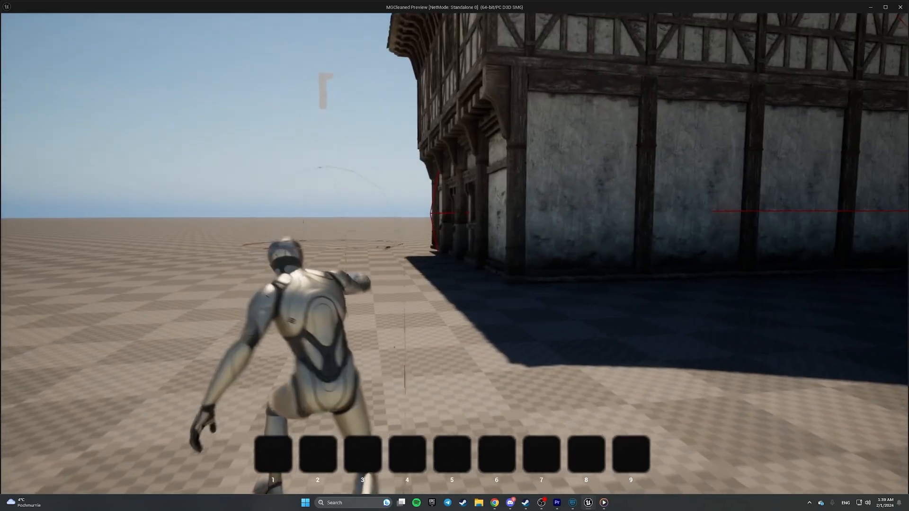
{"action": "key", "text": "w"}
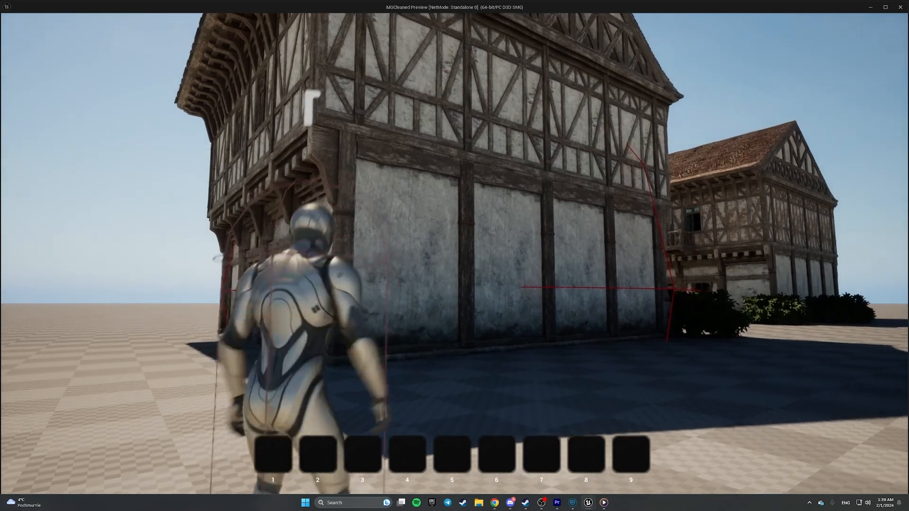
{"action": "key", "text": "s"}
{"action": "key", "text": "w"}
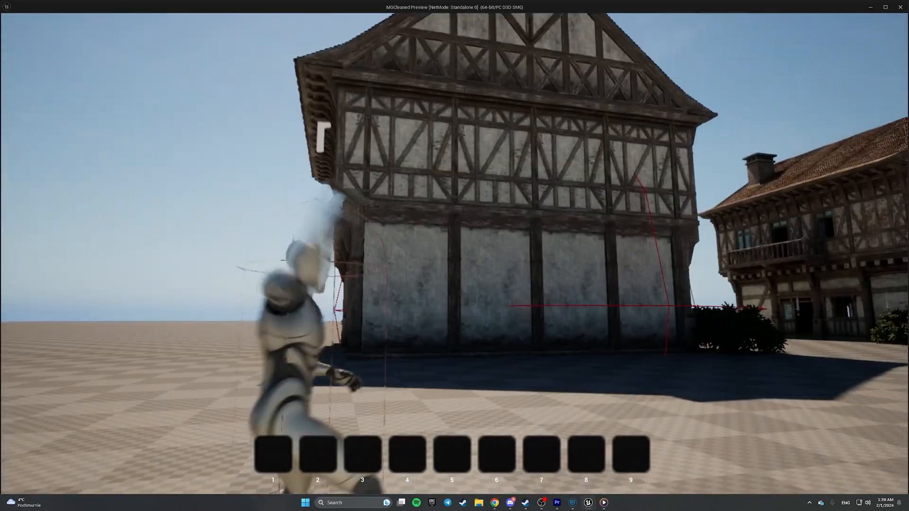
{"action": "key", "text": "w"}
{"action": "key", "text": "w"}
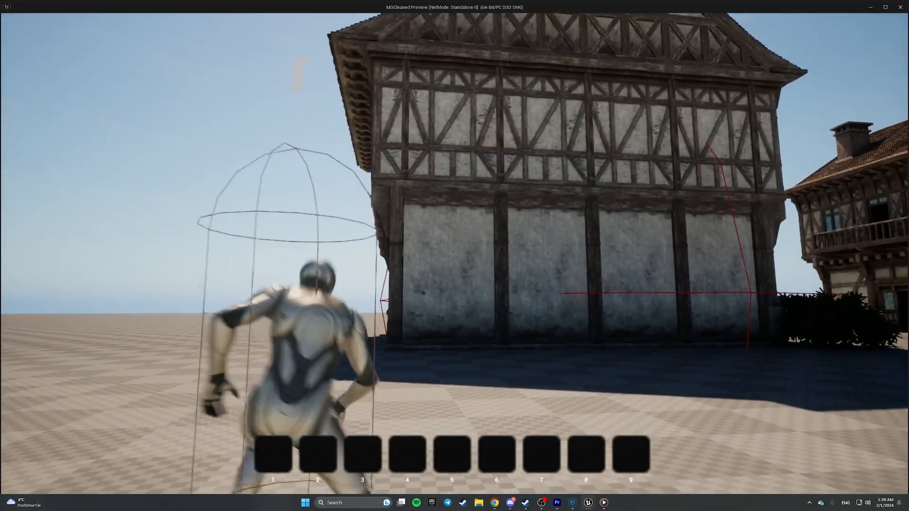
{"action": "key", "text": "Escape"}
{"action": "left_click", "coordinate": [625, 148]}
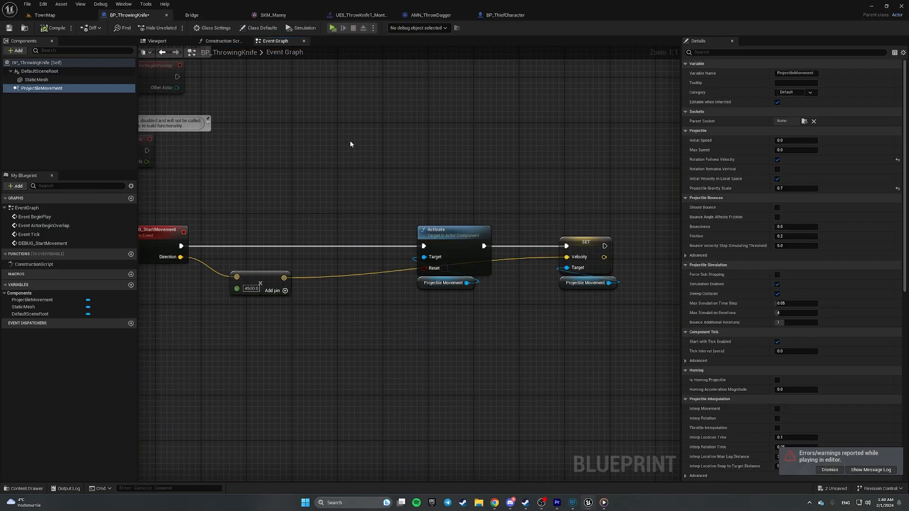
{"action": "left_click", "coordinate": [157, 42]}
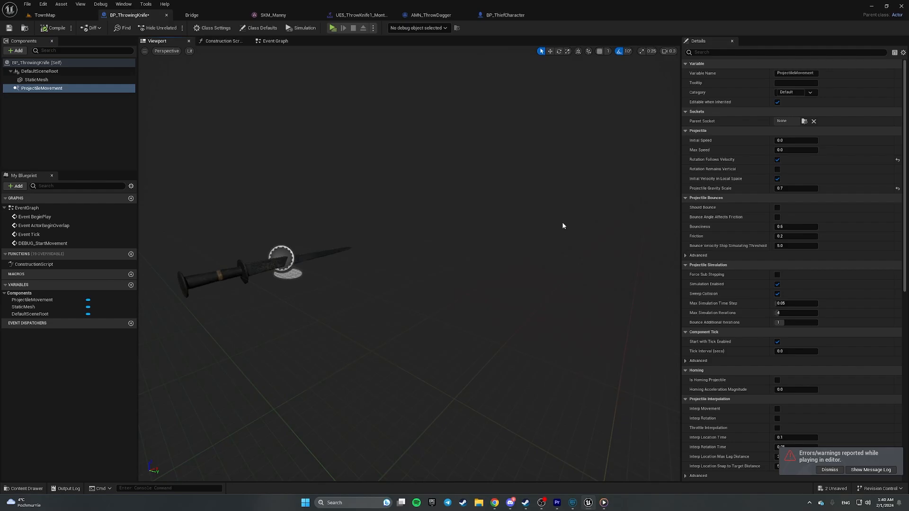
{"action": "left_click", "coordinate": [230, 275]}
{"action": "key", "text": "e"}
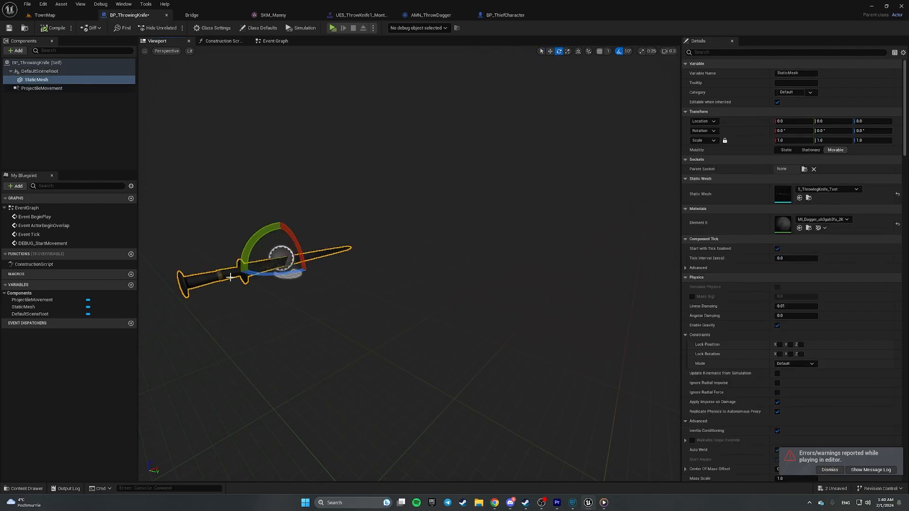
{"action": "left_click", "coordinate": [56, 88]}
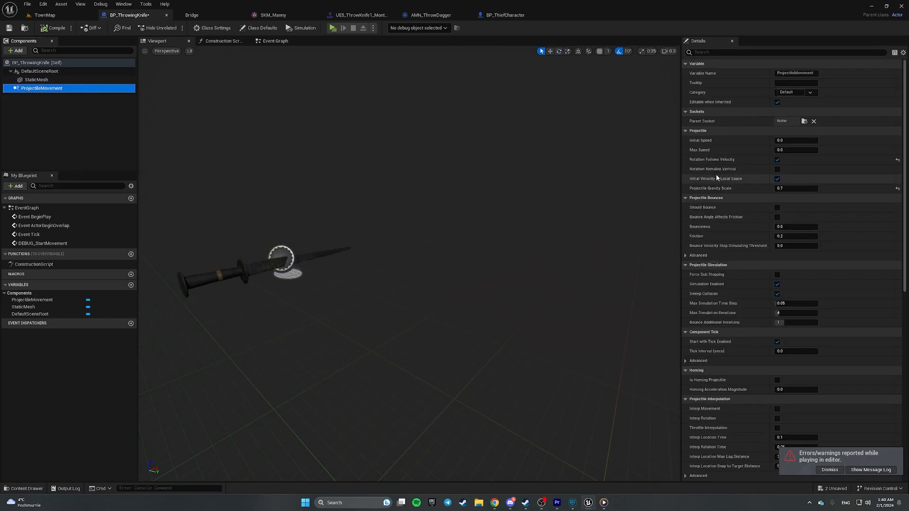
{"action": "scroll", "coordinate": [741, 162], "scroll_direction": "down", "scroll_amount": 4}
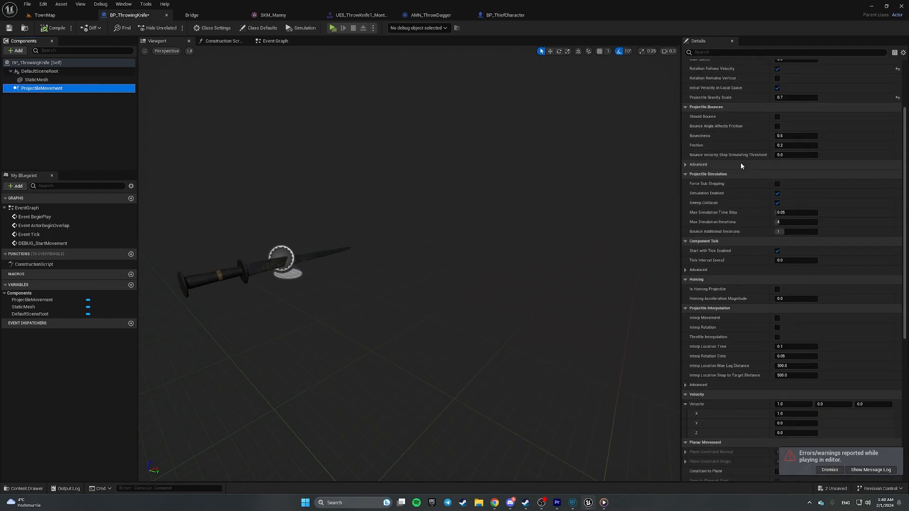
{"action": "scroll", "coordinate": [741, 166], "scroll_direction": "down", "scroll_amount": 4}
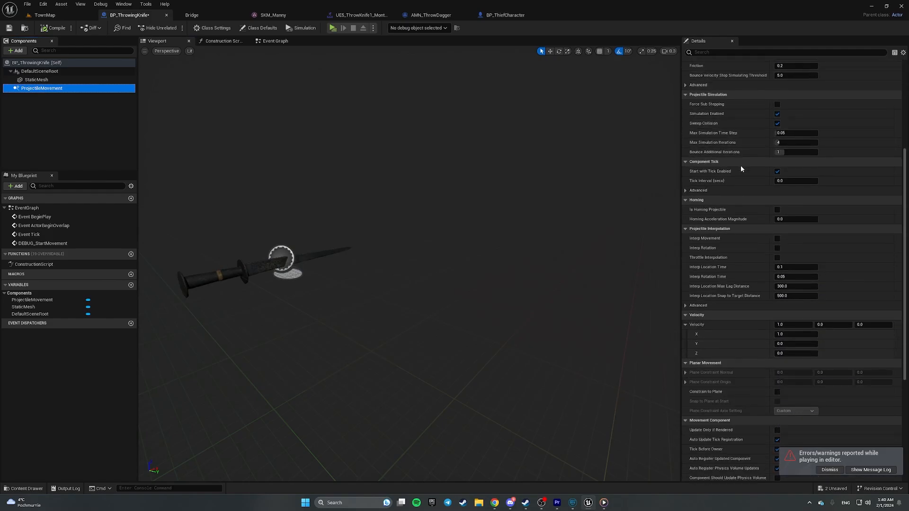
{"action": "scroll", "coordinate": [740, 168], "scroll_direction": "down", "scroll_amount": 9}
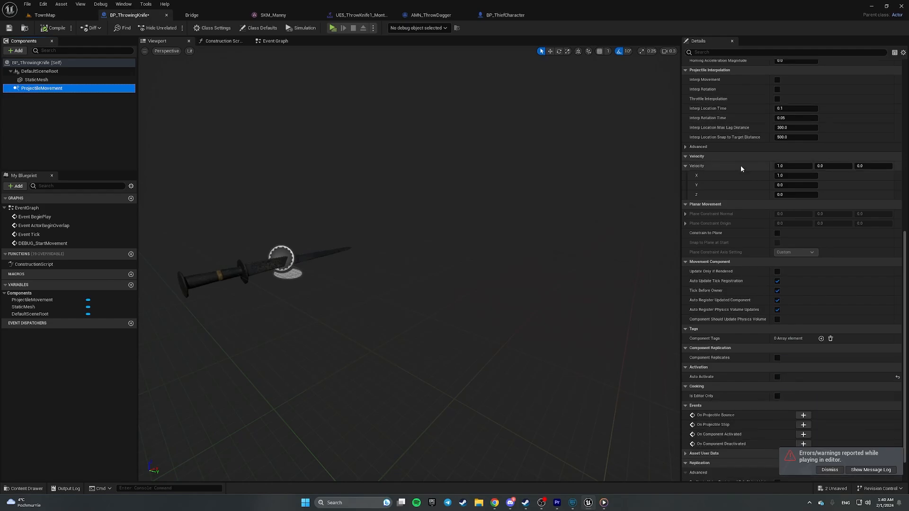
{"action": "scroll", "coordinate": [740, 169], "scroll_direction": "up", "scroll_amount": 16}
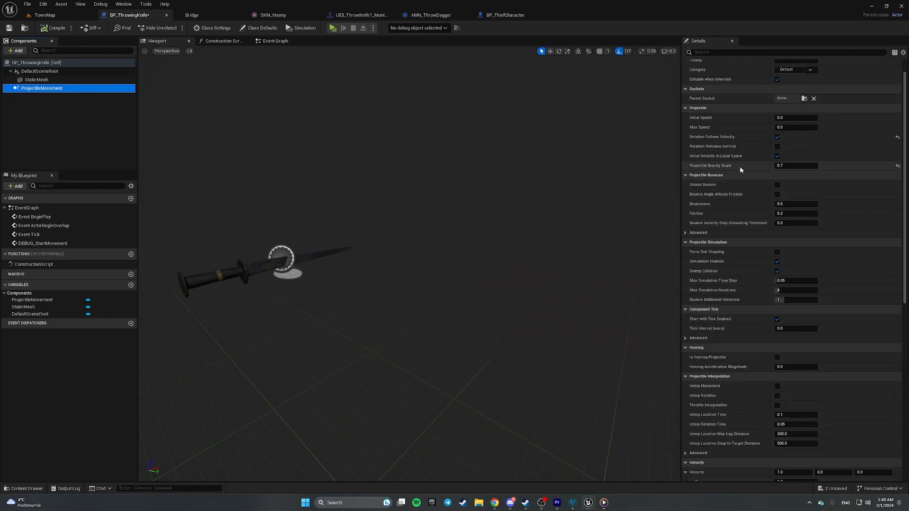
{"action": "scroll", "coordinate": [732, 177], "scroll_direction": "up", "scroll_amount": 1}
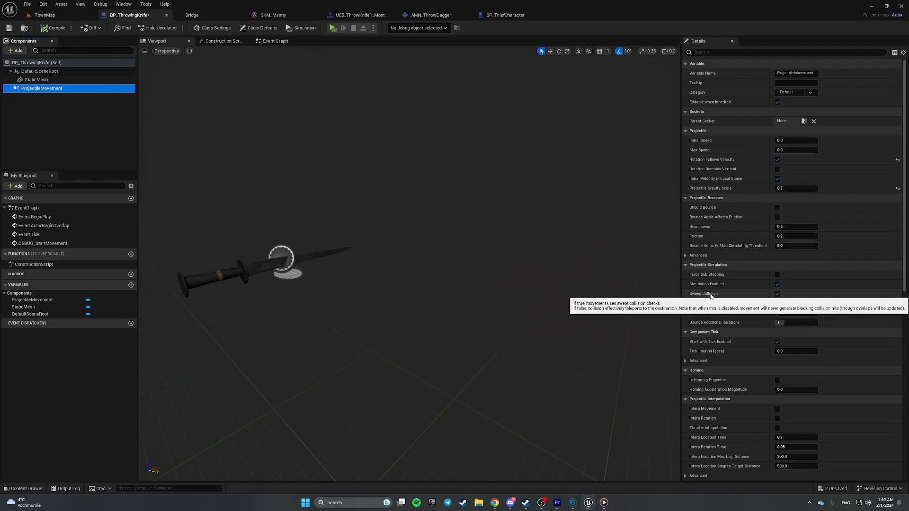
{"action": "scroll", "coordinate": [717, 294], "scroll_direction": "down", "scroll_amount": 10}
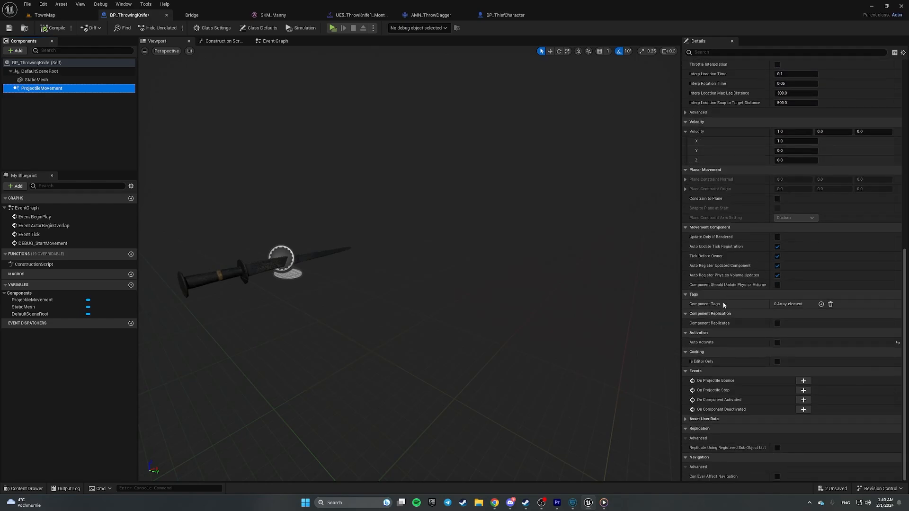
{"action": "left_click", "coordinate": [35, 80]}
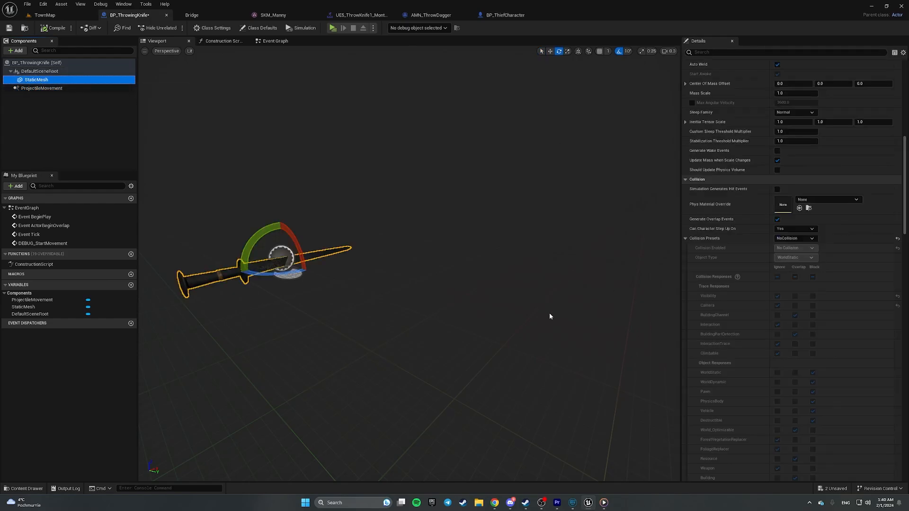
{"action": "left_click", "coordinate": [792, 250]}
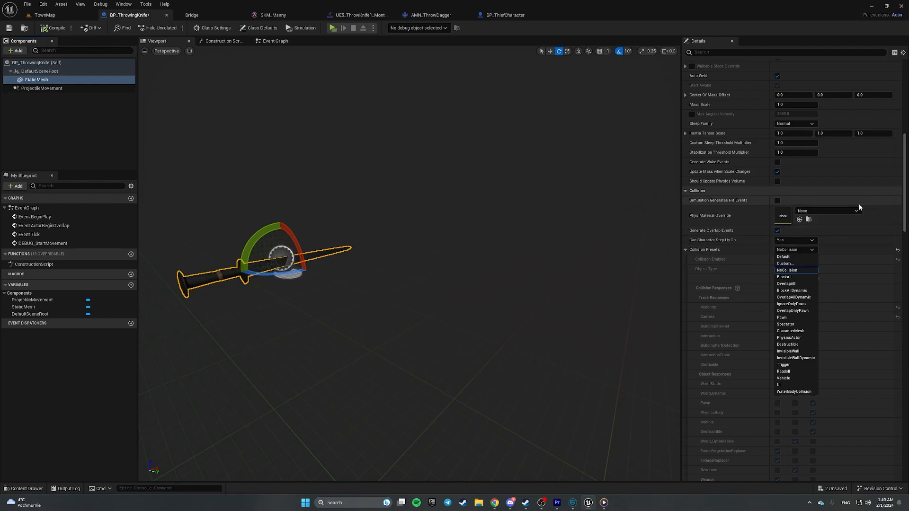
{"action": "left_click", "coordinate": [452, 251]}
{"action": "left_click", "coordinate": [36, 80]}
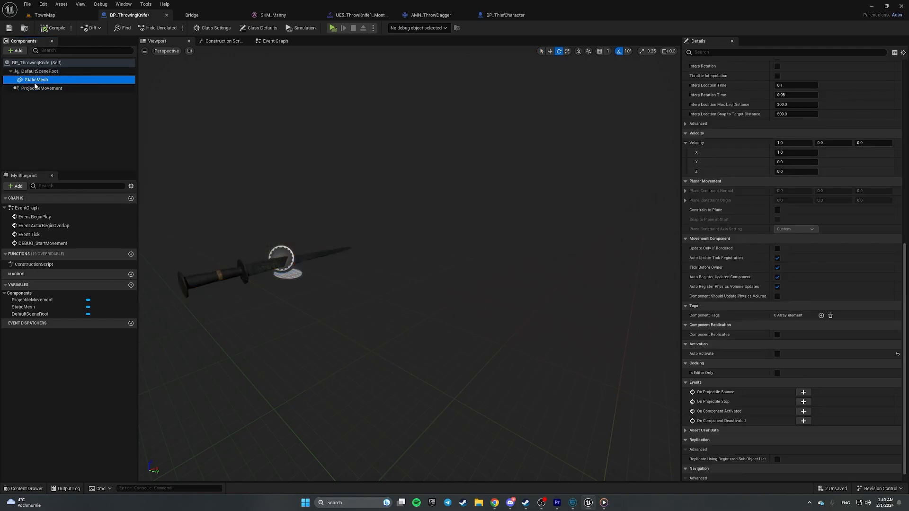
{"action": "mouse_move", "coordinate": [382, 176]}
{"action": "right_mouse_down"}
{"action": "mouse_move", "coordinate": [334, 176]}
{"action": "mouse_move", "coordinate": [355, 163]}
{"action": "mouse_move", "coordinate": [371, 194]}
{"action": "mouse_move", "coordinate": [400, 177]}
{"action": "right_mouse_up"}
{"action": "key", "text": "w"}
{"action": "key", "text": "d"}
{"action": "scroll", "coordinate": [400, 176], "scroll_direction": "down", "scroll_amount": 1}
{"action": "key", "text": "s"}
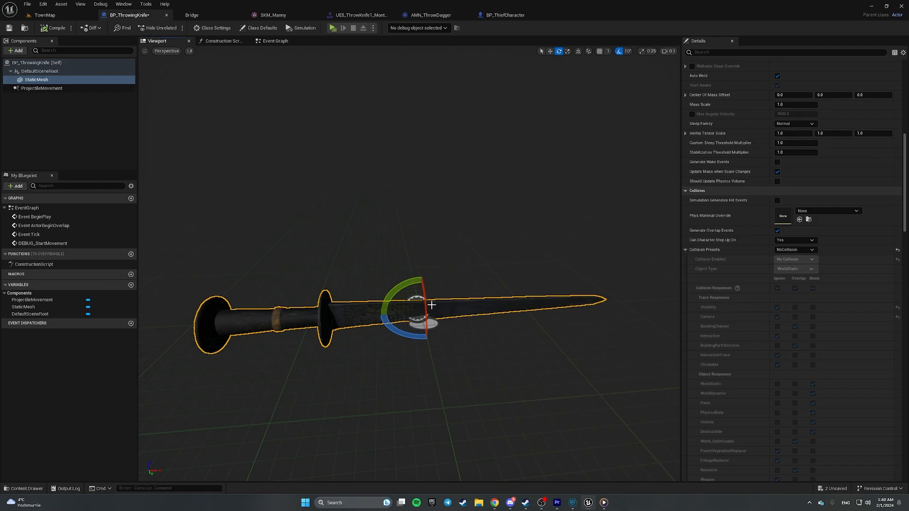
{"action": "left_click", "coordinate": [271, 42]}
{"action": "scroll", "coordinate": [378, 147], "scroll_direction": "down", "scroll_amount": 2}
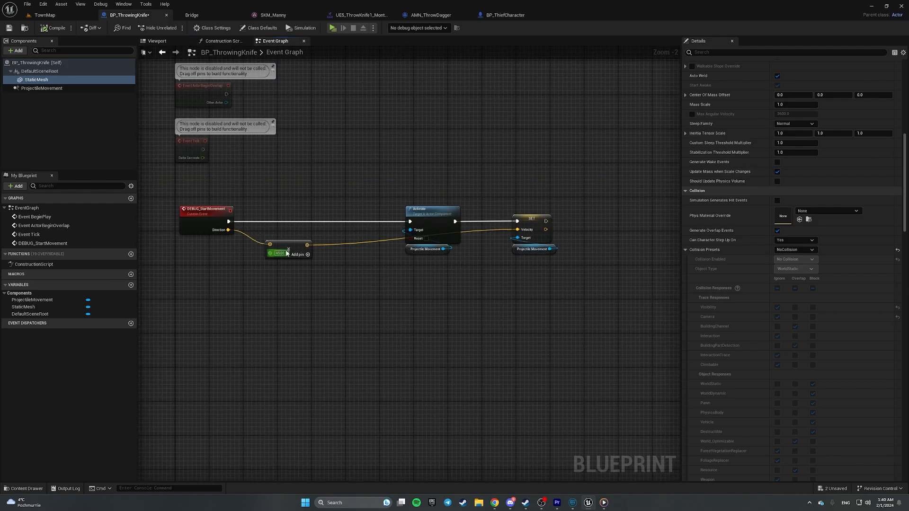
- Tidy the graph, placing Event Tick below DEBUG_StartMovement
{"action": "mouse_move", "coordinate": [287, 253]}
{"action": "left_mouse_down"}
{"action": "mouse_move", "coordinate": [326, 245]}
{"action": "mouse_move", "coordinate": [294, 243]}
{"action": "left_mouse_up"}
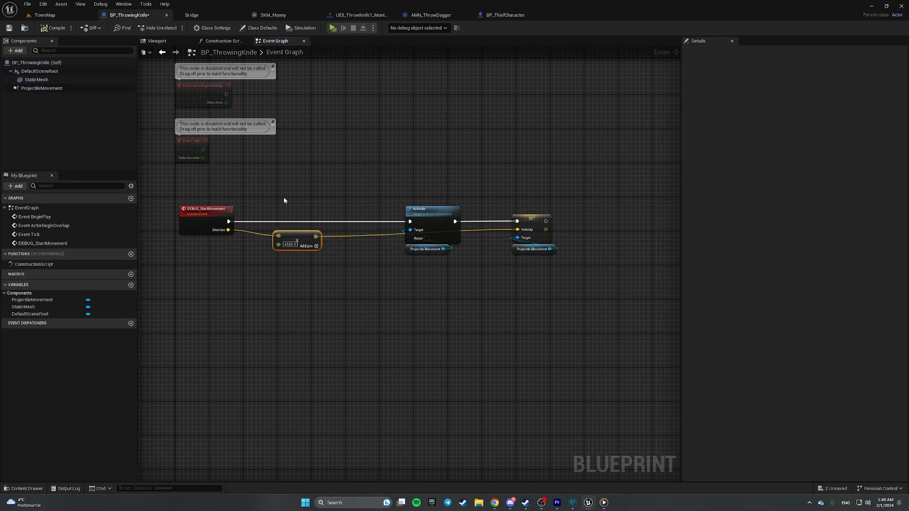
{"action": "left_click_drag", "start_coordinate": [284, 200], "coordinate": [568, 337]}
{"action": "right_click_drag", "start_coordinate": [343, 187], "coordinate": [427, 318]}
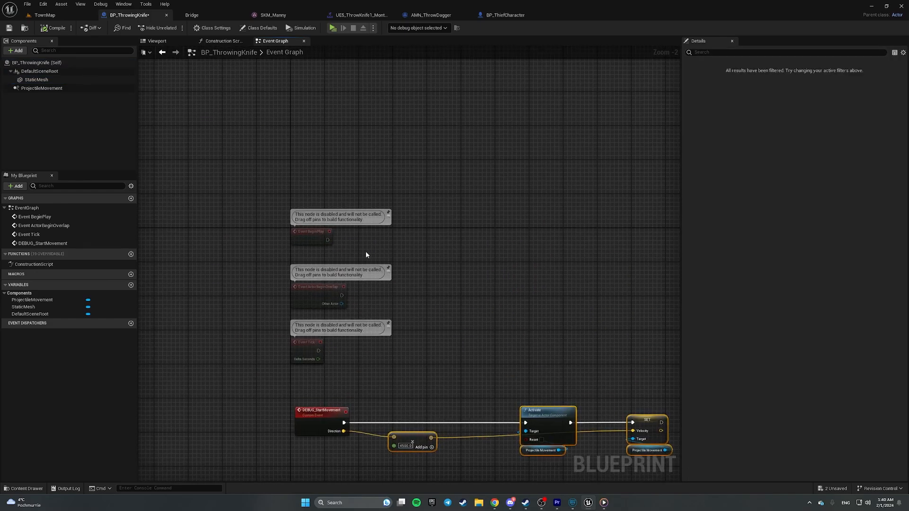
{"action": "left_click_drag", "start_coordinate": [306, 346], "coordinate": [307, 373]}
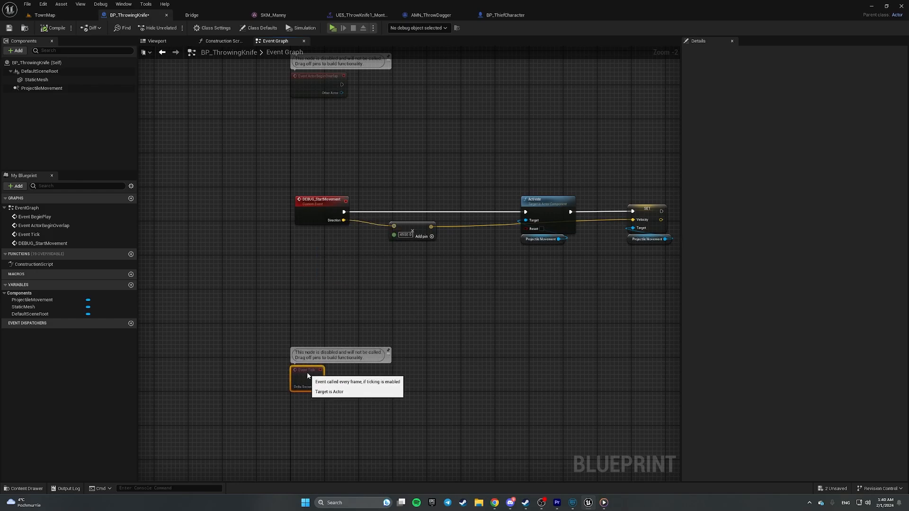
{"action": "left_click", "coordinate": [389, 366]}
{"action": "scroll", "coordinate": [390, 368], "scroll_direction": "up", "scroll_amount": 2}
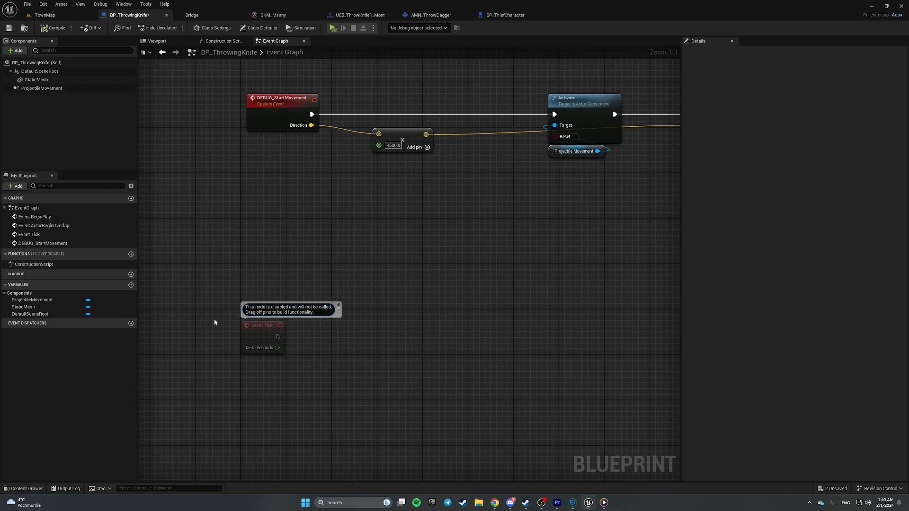
- Connect Event Tick's execution output to a new Branch node
{"action": "left_click", "coordinate": [397, 325]}
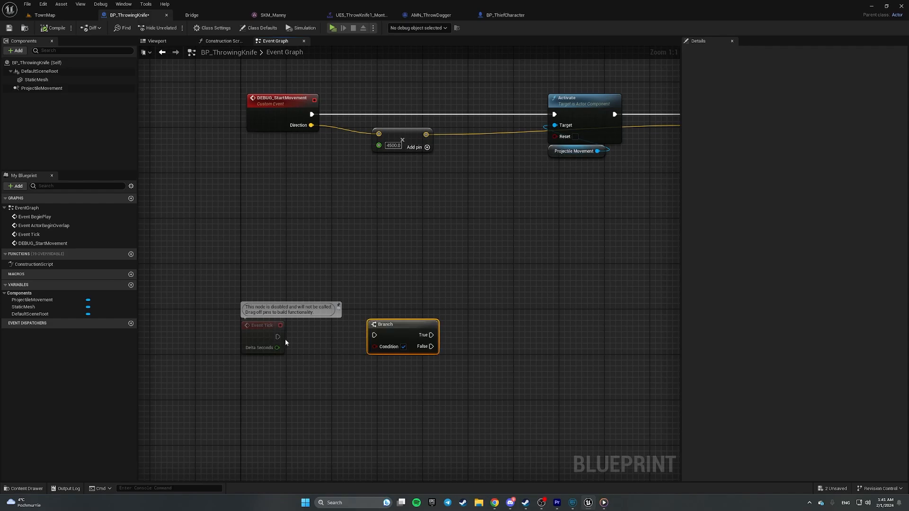
{"action": "left_click_drag", "start_coordinate": [277, 337], "coordinate": [278, 339]}
{"action": "left_click_drag", "start_coordinate": [373, 336], "coordinate": [373, 336]}
{"action": "left_click_drag", "start_coordinate": [402, 326], "coordinate": [418, 327]}
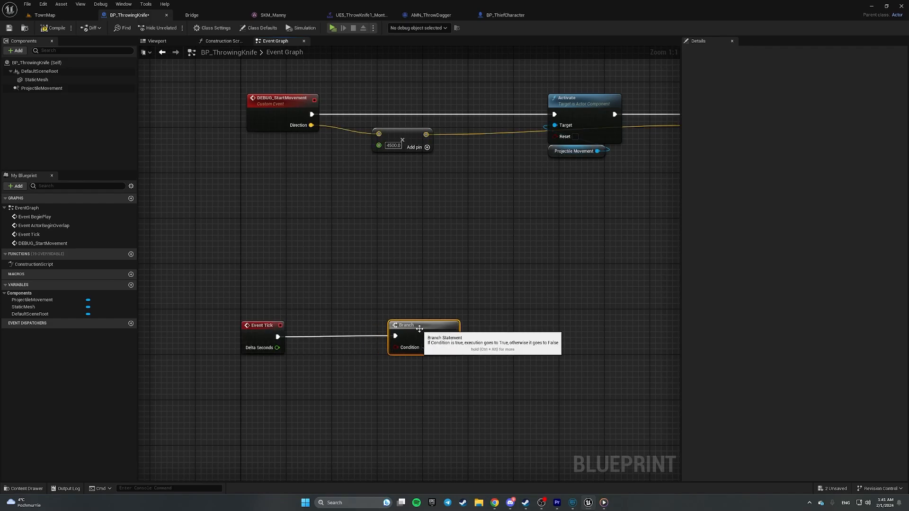
{"action": "left_click", "coordinate": [502, 270]}
- Feed ProjectileMovement's Is Active return value into the Branch condition
{"action": "left_click_drag", "start_coordinate": [53, 90], "coordinate": [316, 423]}
{"action": "type", "text": "is act"}
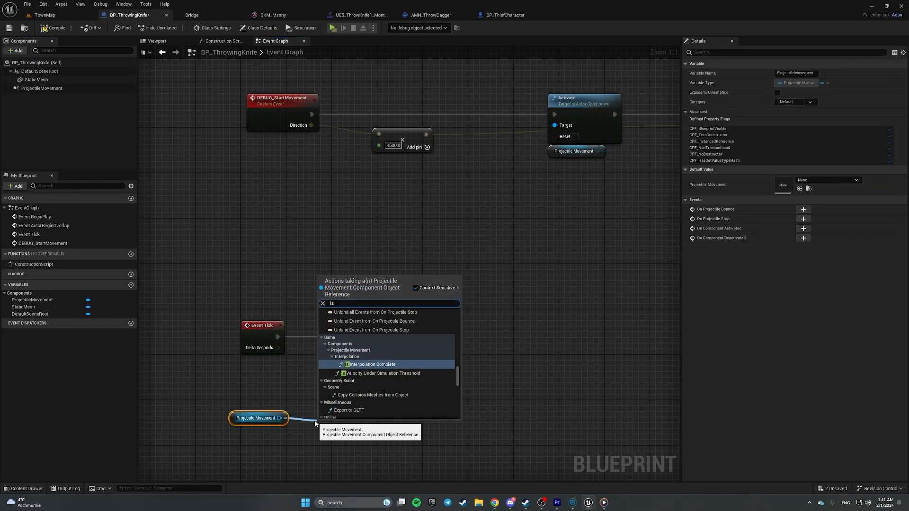
{"action": "key", "text": "Return"}
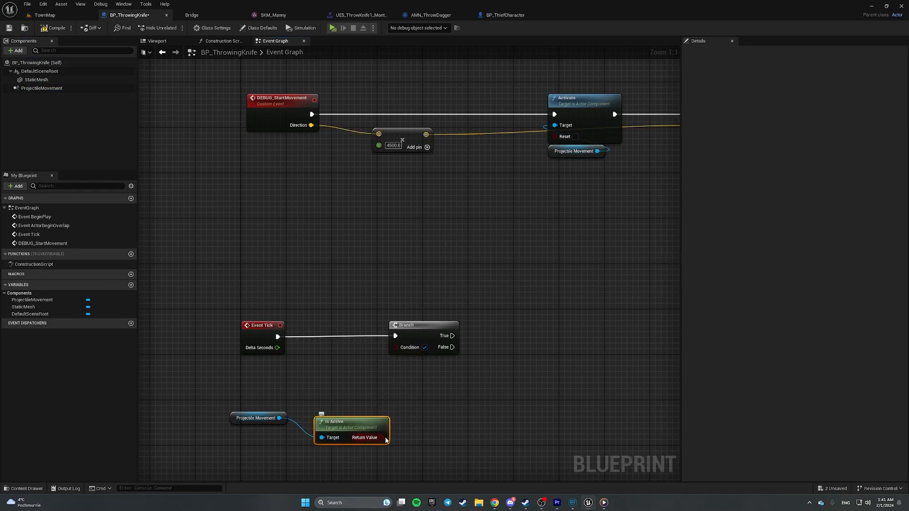
{"action": "left_click_drag", "start_coordinate": [384, 438], "coordinate": [396, 346]}
{"action": "left_click_drag", "start_coordinate": [336, 427], "coordinate": [319, 410]}
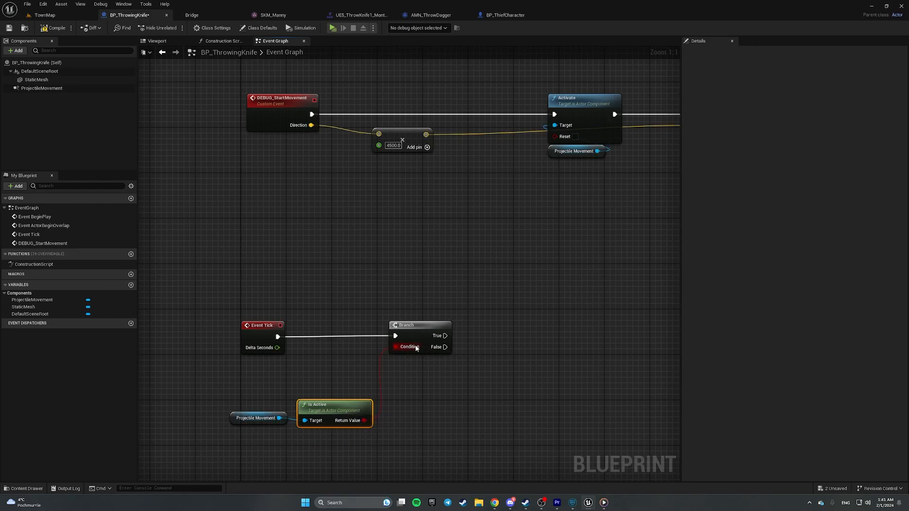
{"action": "right_click_drag", "start_coordinate": [503, 330], "coordinate": [401, 315]}
{"action": "right_click", "coordinate": [435, 328]}
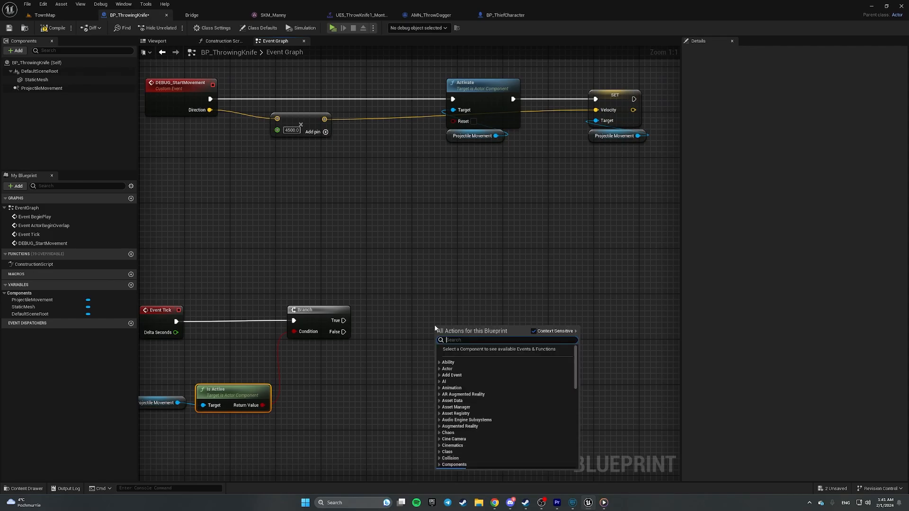
- Add a Line Trace By Channel node driven by the Branch's True output
{"action": "type", "text": "line trace by"}
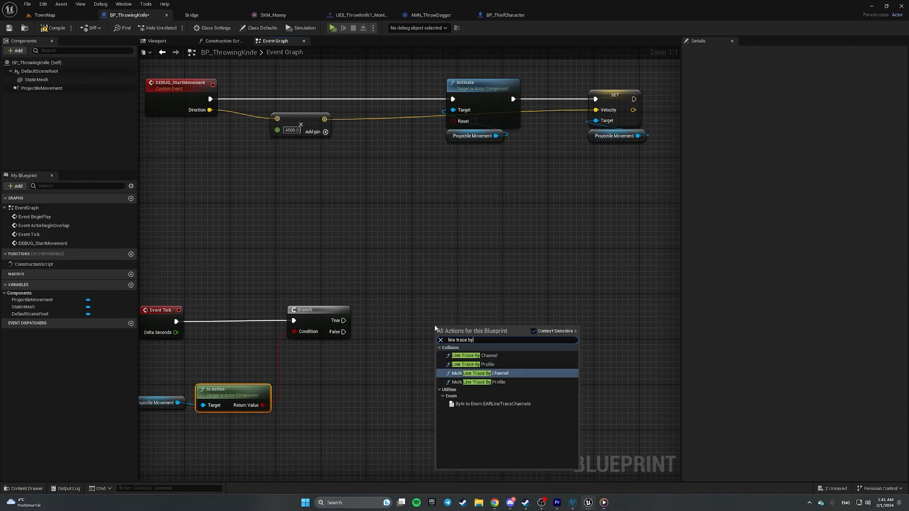
{"action": "key", "text": "Up"}
{"action": "key", "text": "Up"}
{"action": "key", "text": "Return"}
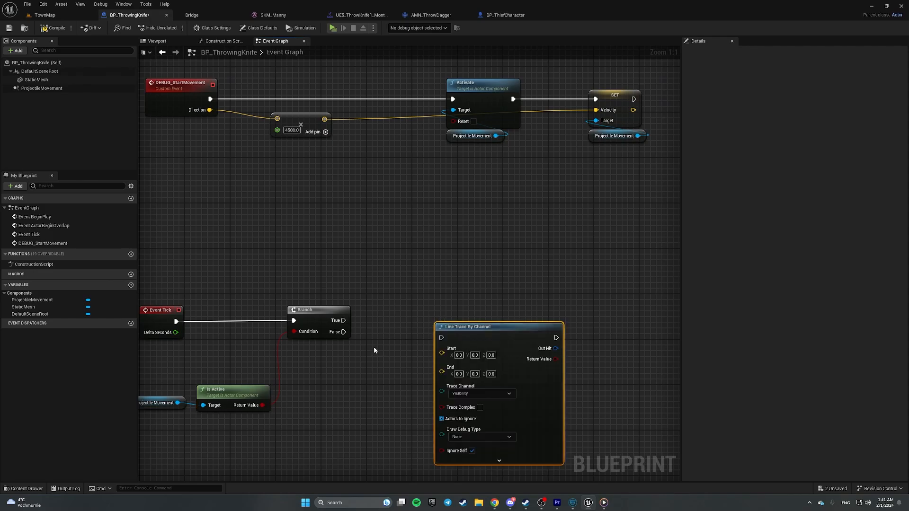
{"action": "mouse_move", "coordinate": [342, 321]}
{"action": "left_mouse_down"}
{"action": "mouse_move", "coordinate": [441, 338]}
{"action": "mouse_move", "coordinate": [564, 312]}
{"action": "left_mouse_up"}
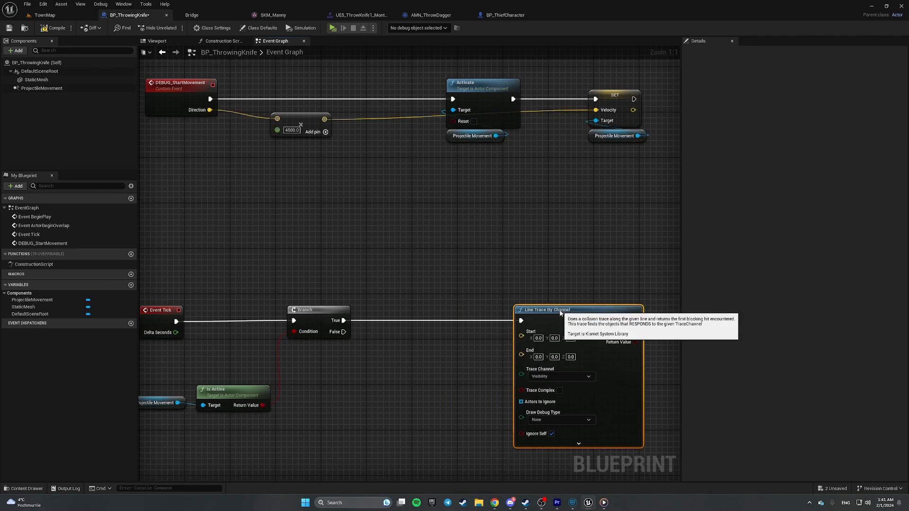
- Wire Get Actor Location into the line trace's Start
{"action": "right_click_drag", "start_coordinate": [415, 357], "coordinate": [501, 310]}
{"action": "right_click", "coordinate": [460, 344]}
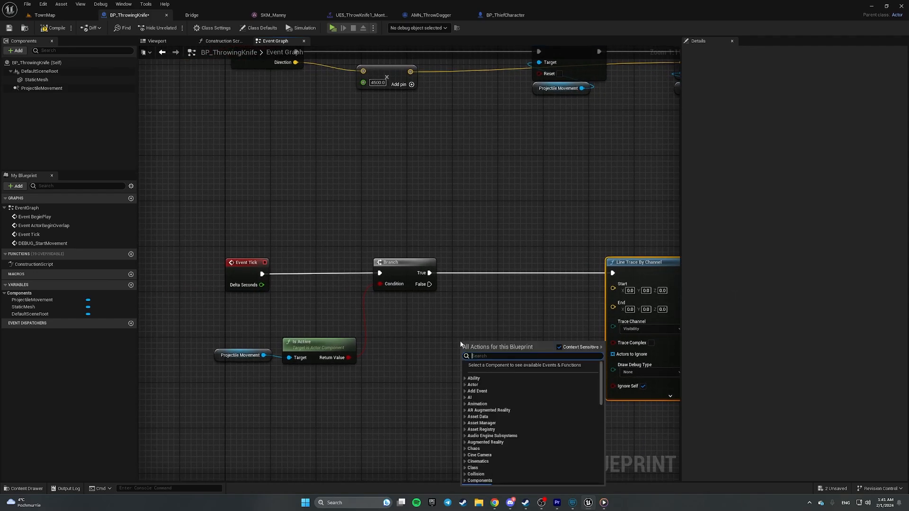
{"action": "type", "text": "get actor"}
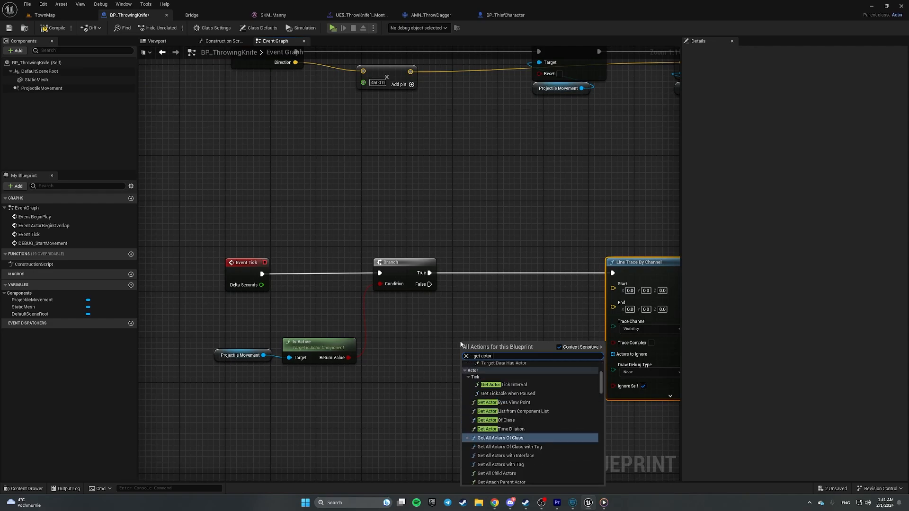
{"action": "type", "text": " location"}
{"action": "key", "text": "Return"}
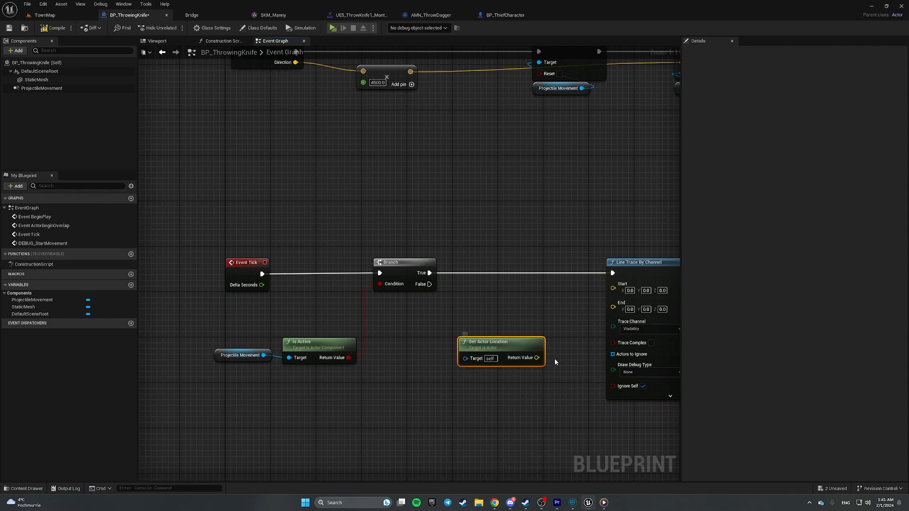
{"action": "mouse_move", "coordinate": [536, 357]}
{"action": "left_mouse_down"}
{"action": "mouse_move", "coordinate": [615, 288]}
{"action": "mouse_move", "coordinate": [547, 295]}
{"action": "left_mouse_up"}
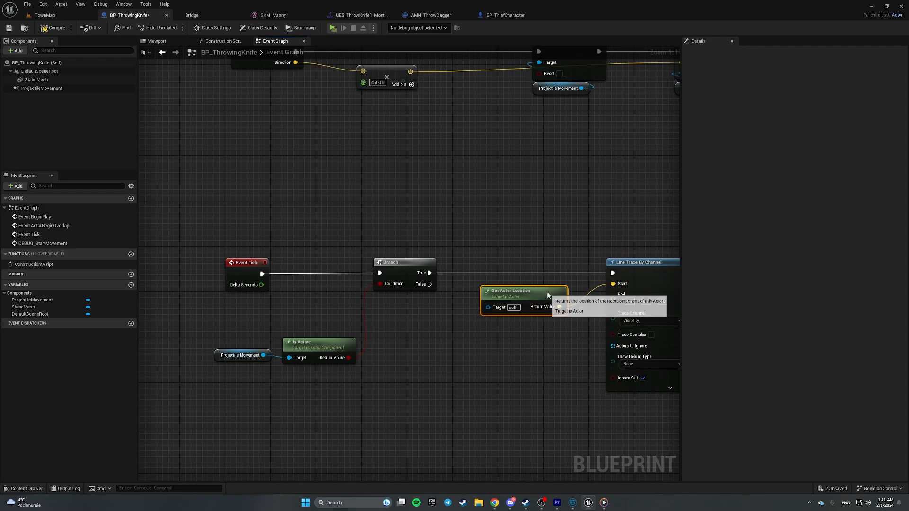
- Add Get Actor Rotation feeding a Get Forward Vector node
{"action": "right_click_drag", "start_coordinate": [518, 358], "coordinate": [485, 317]}
{"action": "right_click", "coordinate": [446, 354]}
{"action": "type", "text": "get actor"}
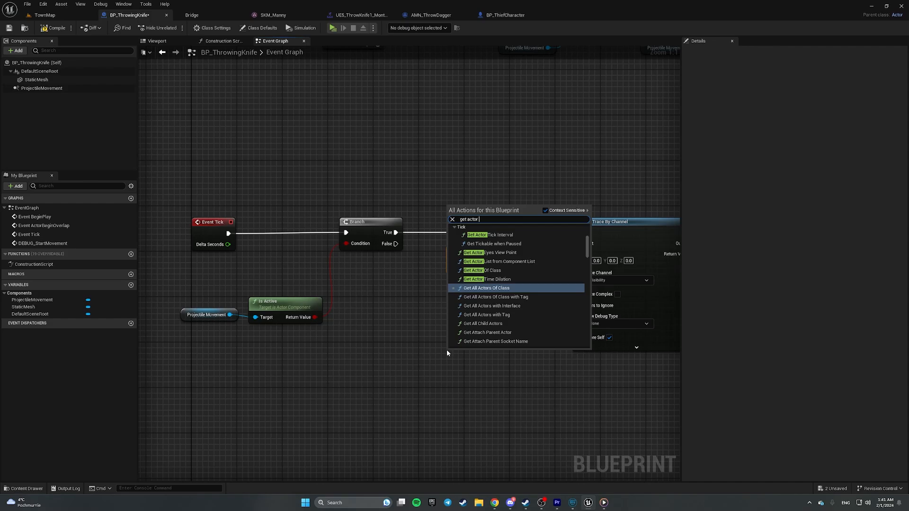
{"action": "type", "text": " rotation"}
{"action": "key", "text": "Return"}
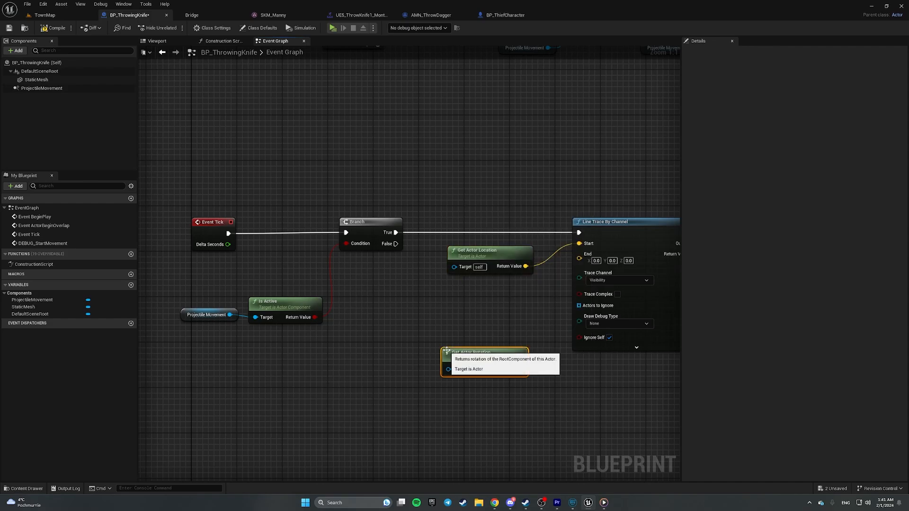
{"action": "left_click_drag", "start_coordinate": [519, 369], "coordinate": [554, 395]}
{"action": "type", "text": "forw"}
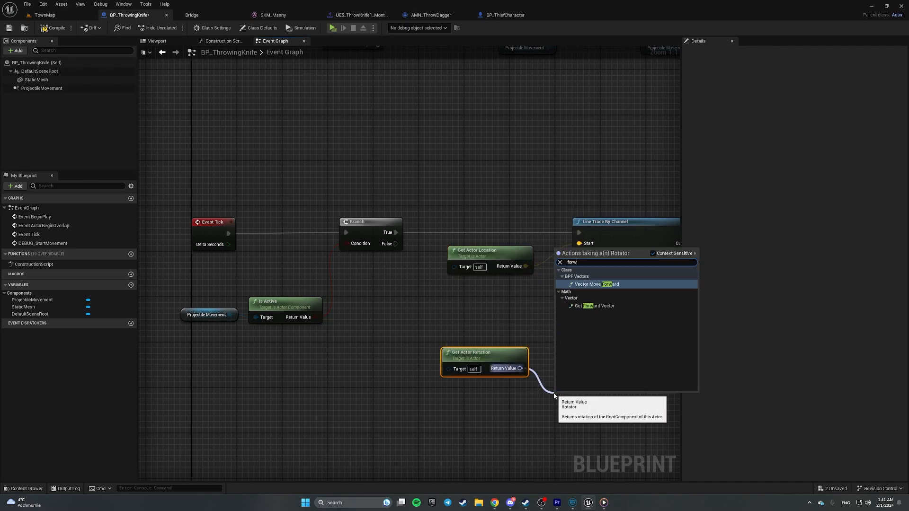
{"action": "type", "text": "ar"}
{"action": "key", "text": "Down"}
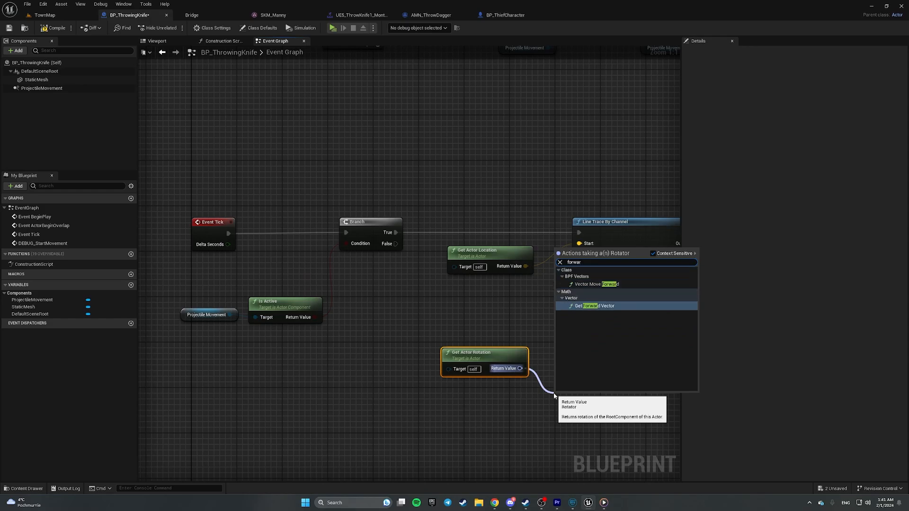
{"action": "key", "text": "Return"}
- Reposition the rotation nodes and add a vector Multiply on the forward vector
{"action": "left_click_drag", "start_coordinate": [566, 386], "coordinate": [484, 384]}
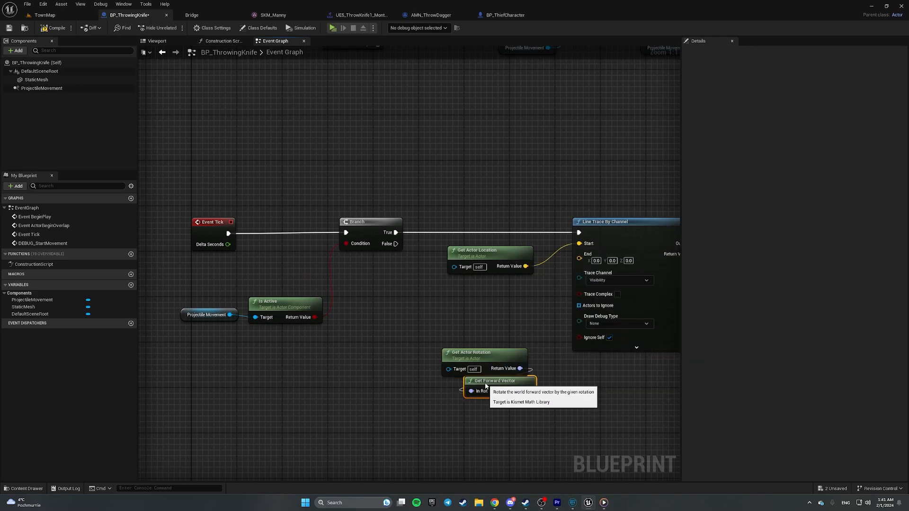
{"action": "left_click_drag", "start_coordinate": [428, 321], "coordinate": [428, 397]}
{"action": "left_click", "coordinate": [385, 412]}
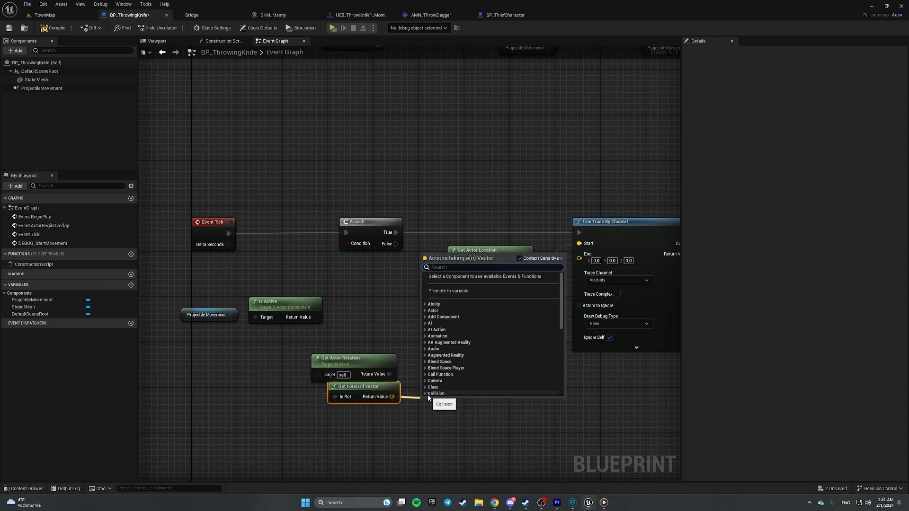
{"action": "type", "text": "*"}
{"action": "key", "text": "Return"}
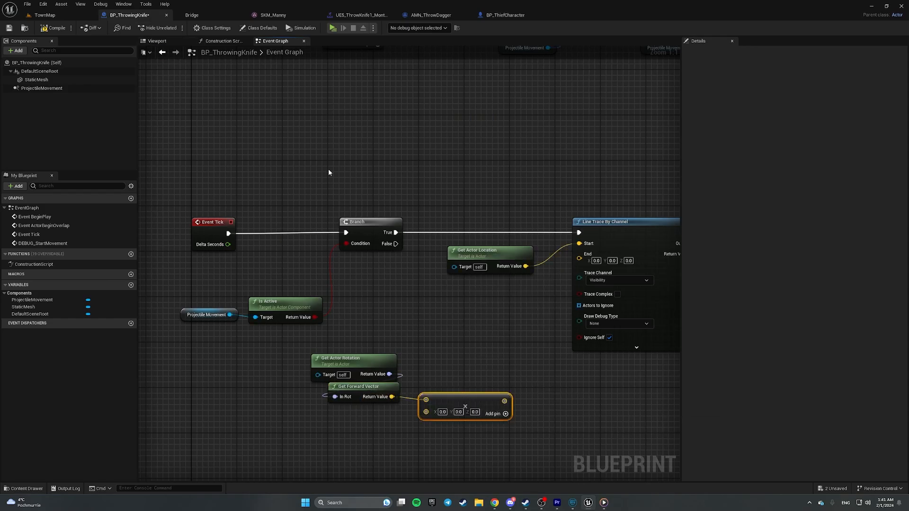
{"action": "left_click", "coordinate": [157, 40]}
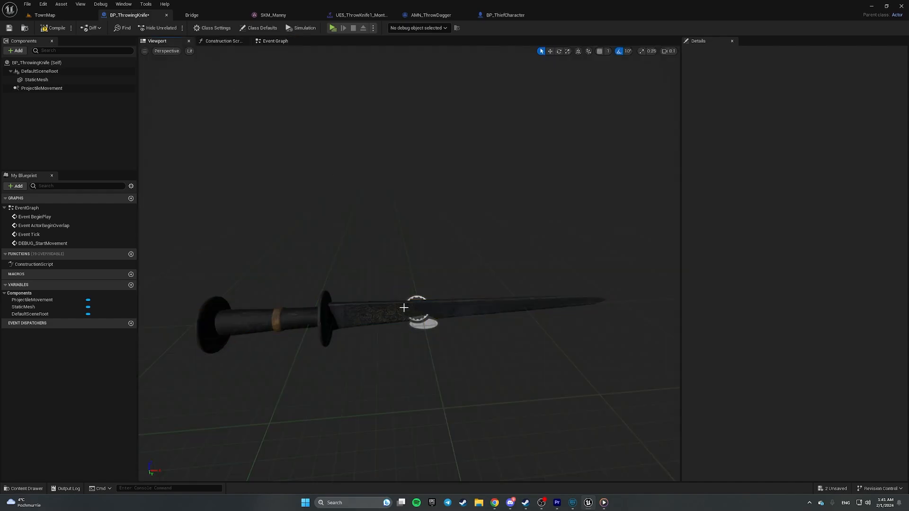
- Convert the Multiply node's second input to a single float and arrange the nodes
{"action": "left_click", "coordinate": [274, 41]}
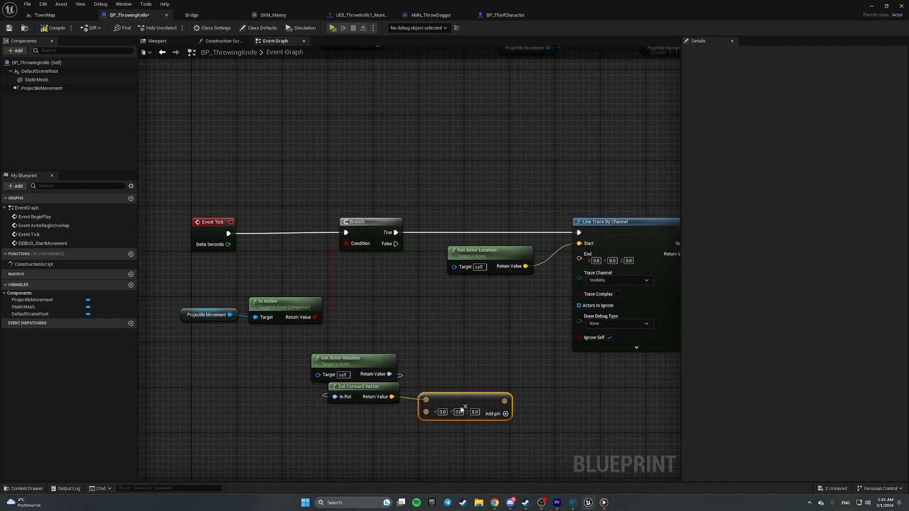
{"action": "right_click", "coordinate": [448, 415]}
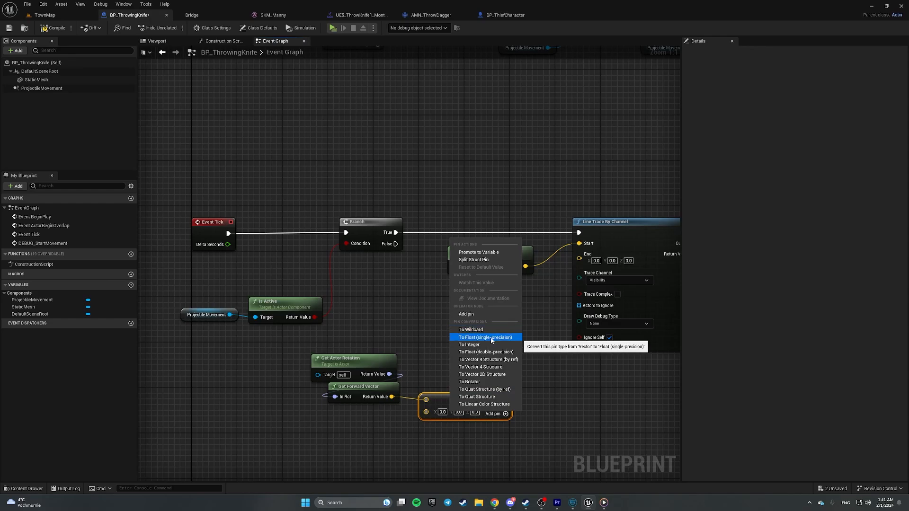
{"action": "left_click", "coordinate": [473, 339]}
{"action": "left_click_drag", "start_coordinate": [456, 400], "coordinate": [445, 394]}
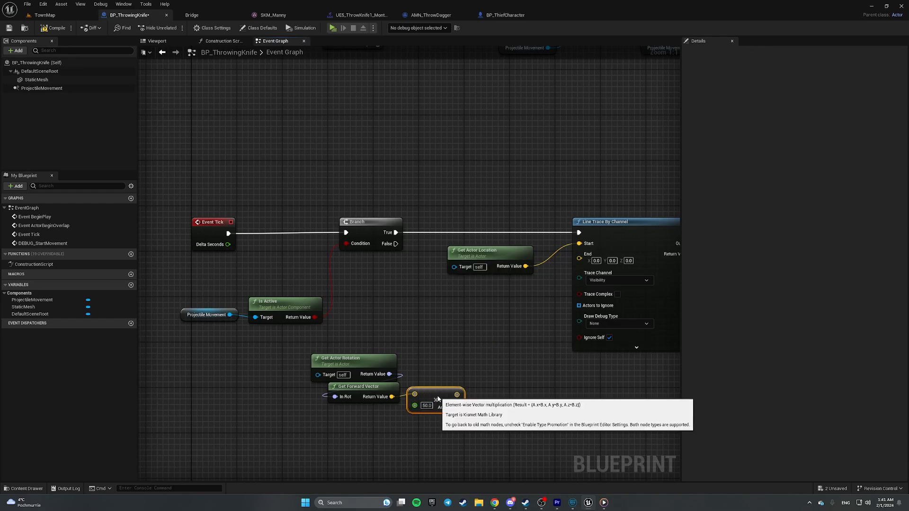
{"action": "left_click_drag", "start_coordinate": [524, 271], "coordinate": [507, 271]}
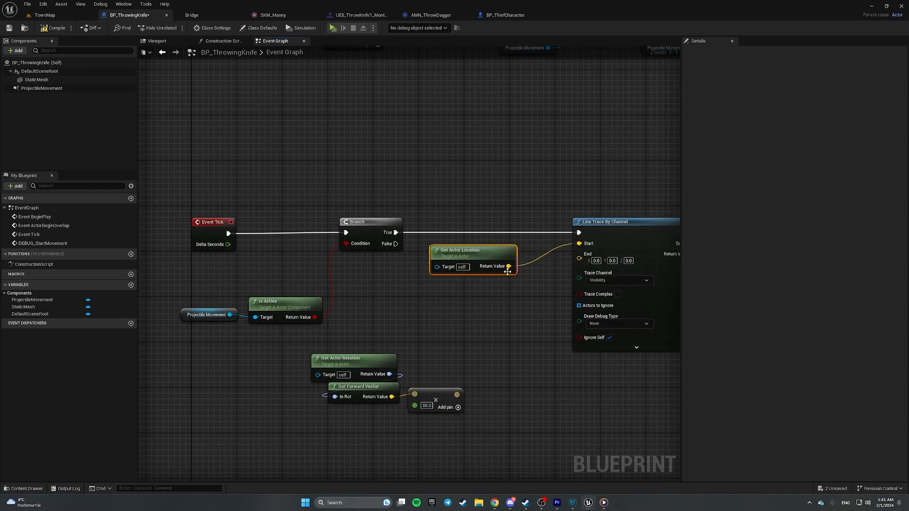
{"action": "left_click_drag", "start_coordinate": [319, 345], "coordinate": [466, 443]}
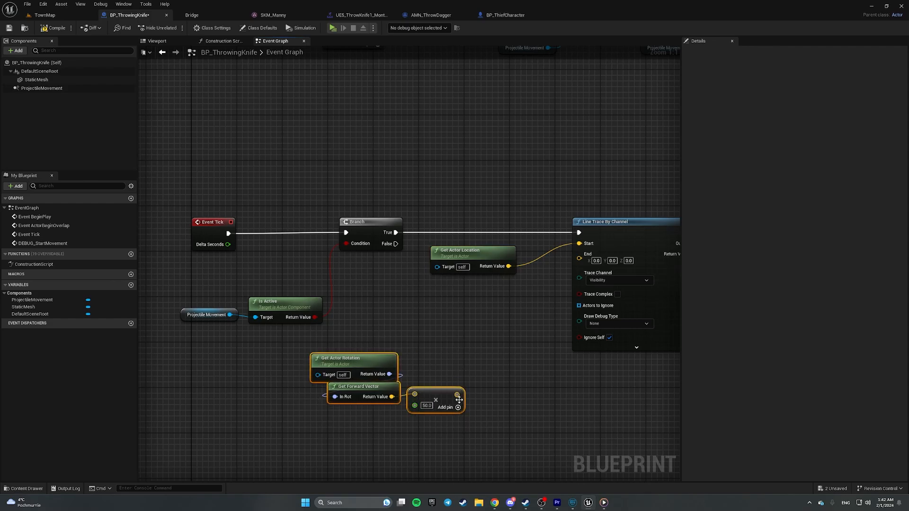
- Add the scaled forward vector to the actor location and use the sum as the trace End
{"action": "left_click_drag", "start_coordinate": [507, 267], "coordinate": [462, 359]}
{"action": "type", "text": "+"}
{"action": "key", "text": "Return"}
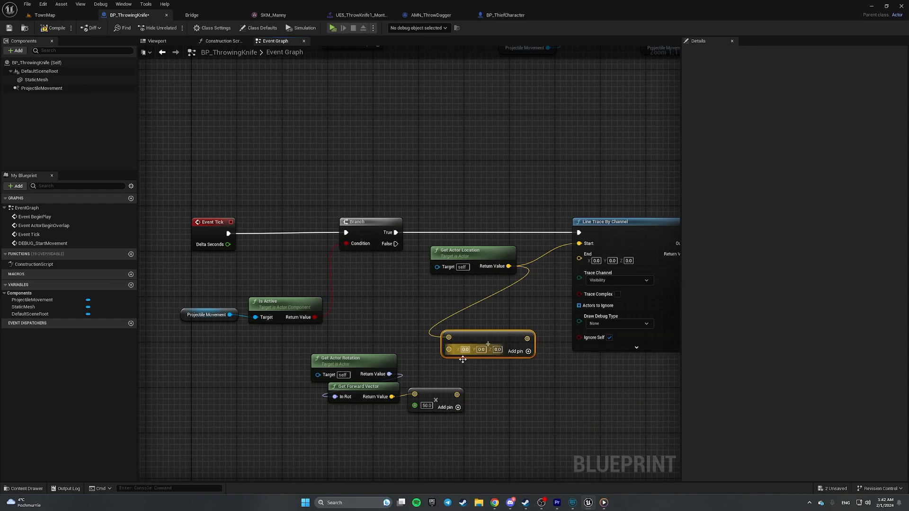
{"action": "mouse_move", "coordinate": [454, 395]}
{"action": "left_mouse_down"}
{"action": "mouse_move", "coordinate": [450, 349]}
{"action": "mouse_move", "coordinate": [578, 259]}
{"action": "left_mouse_up"}
{"action": "right_click_drag", "start_coordinate": [611, 280], "coordinate": [551, 278]}
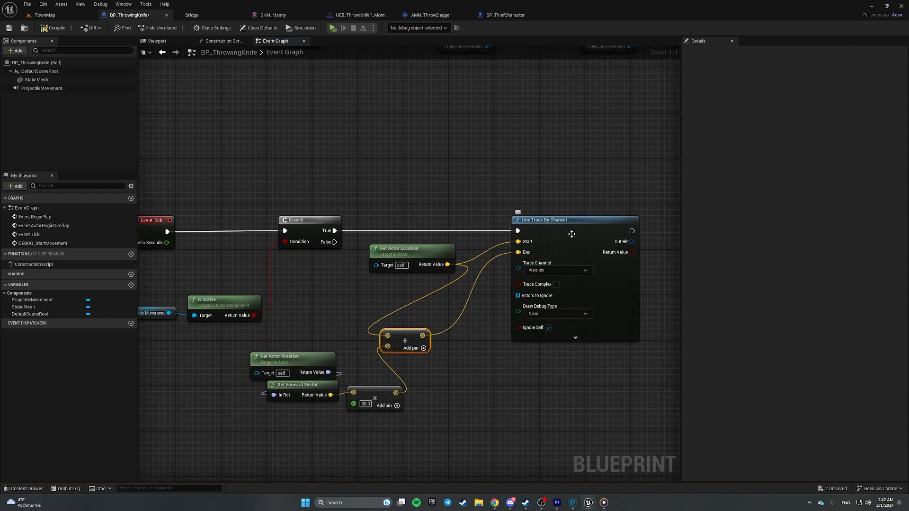
- Set the trace's debug drawing to For One Frame, tidy the nodes and save the blueprint
{"action": "left_click_drag", "start_coordinate": [572, 234], "coordinate": [663, 231]}
{"action": "right_click_drag", "start_coordinate": [555, 334], "coordinate": [439, 303]}
{"action": "left_click_drag", "start_coordinate": [295, 312], "coordinate": [404, 275]}
{"action": "right_click_drag", "start_coordinate": [371, 357], "coordinate": [416, 333]}
{"action": "mouse_move", "coordinate": [237, 282]}
{"action": "left_mouse_down"}
{"action": "mouse_move", "coordinate": [295, 365]}
{"action": "mouse_move", "coordinate": [387, 325]}
{"action": "mouse_move", "coordinate": [386, 308]}
{"action": "left_mouse_up"}
{"action": "left_click", "coordinate": [576, 259]}
{"action": "left_click", "coordinate": [567, 281]}
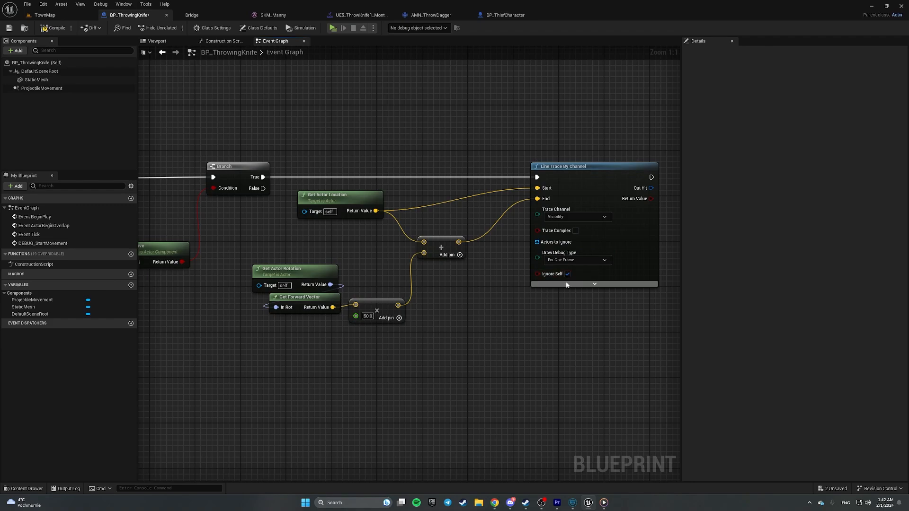
{"action": "left_click", "coordinate": [12, 28]}
{"action": "left_click", "coordinate": [45, 15]}
- Play the TownMap level, run the character forward, then stop and close the Message Log
{"action": "left_click", "coordinate": [173, 27]}
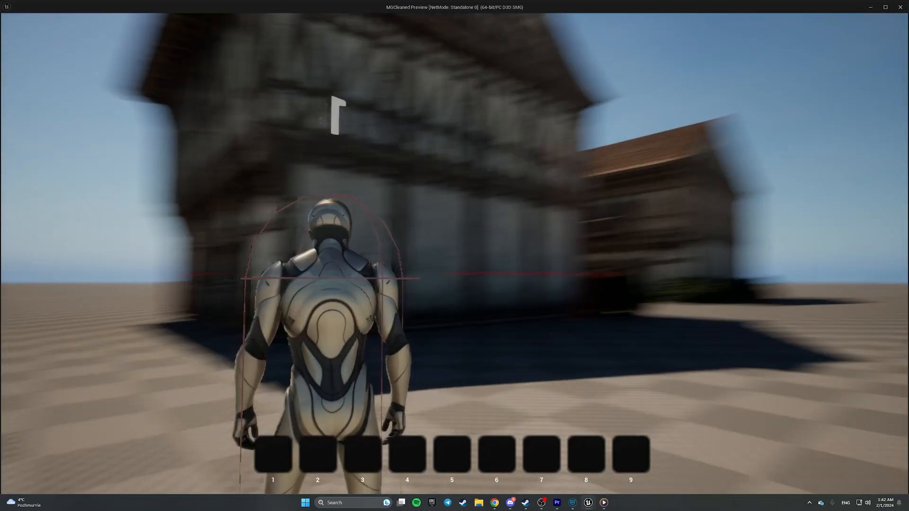
{"action": "key", "text": "w"}
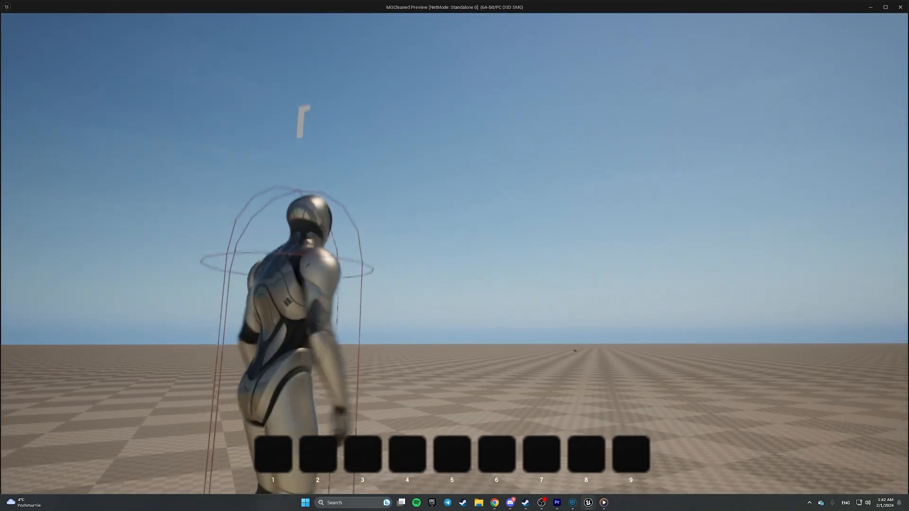
{"action": "key", "text": "Escape"}
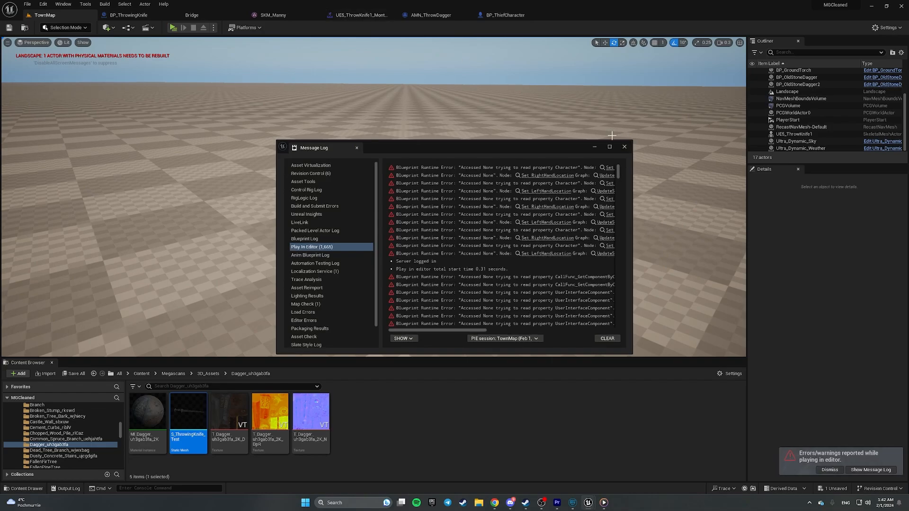
{"action": "left_click", "coordinate": [624, 147]}
- Add a Branch after Line Trace By Channel with the trace's Return Value as its condition
{"action": "left_click", "coordinate": [127, 14]}
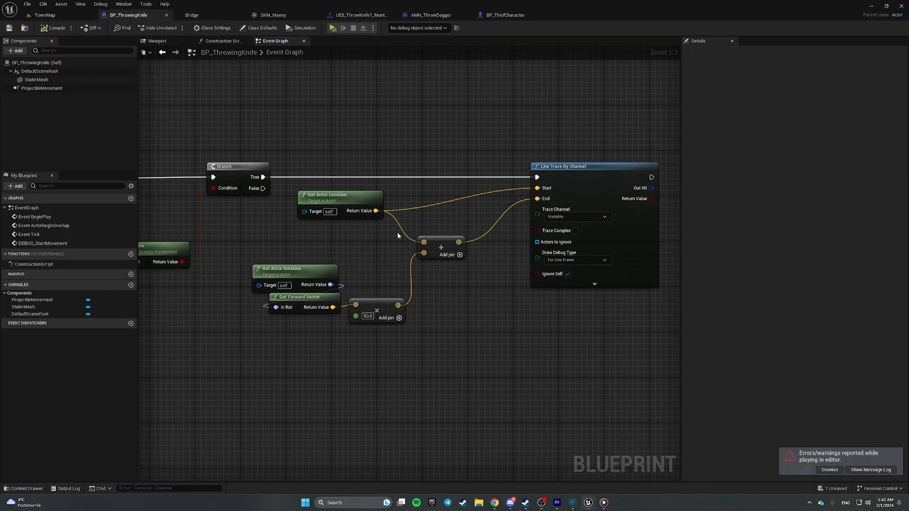
{"action": "mouse_move", "coordinate": [672, 229]}
{"action": "right_mouse_down"}
{"action": "mouse_move", "coordinate": [508, 227]}
{"action": "mouse_move", "coordinate": [416, 202]}
{"action": "right_mouse_up"}
{"action": "left_click", "coordinate": [417, 212]}
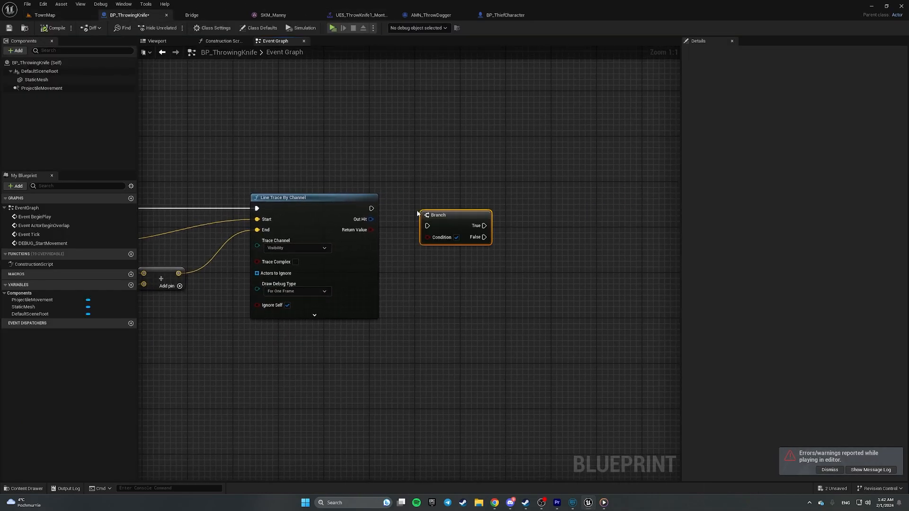
{"action": "left_click_drag", "start_coordinate": [371, 207], "coordinate": [427, 225]}
{"action": "key", "text": "q"}
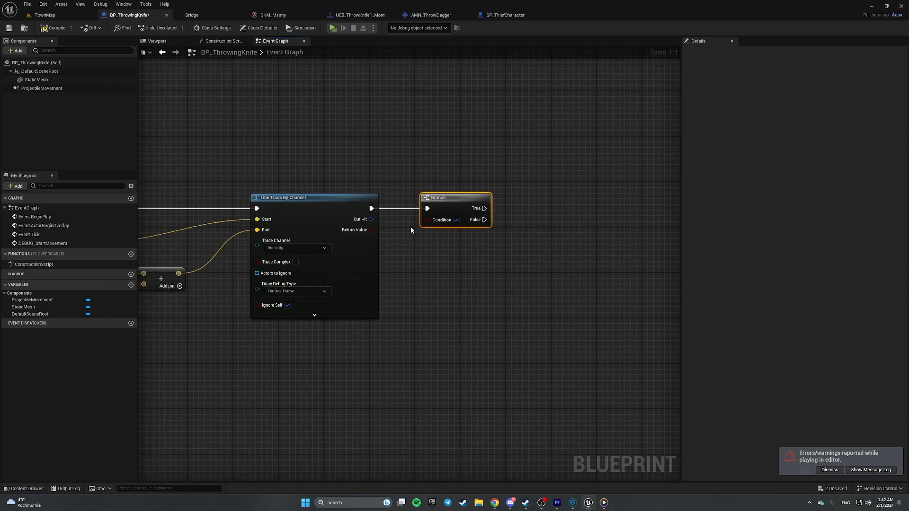
{"action": "left_click_drag", "start_coordinate": [370, 230], "coordinate": [370, 232]}
{"action": "left_click_drag", "start_coordinate": [429, 221], "coordinate": [432, 195]}
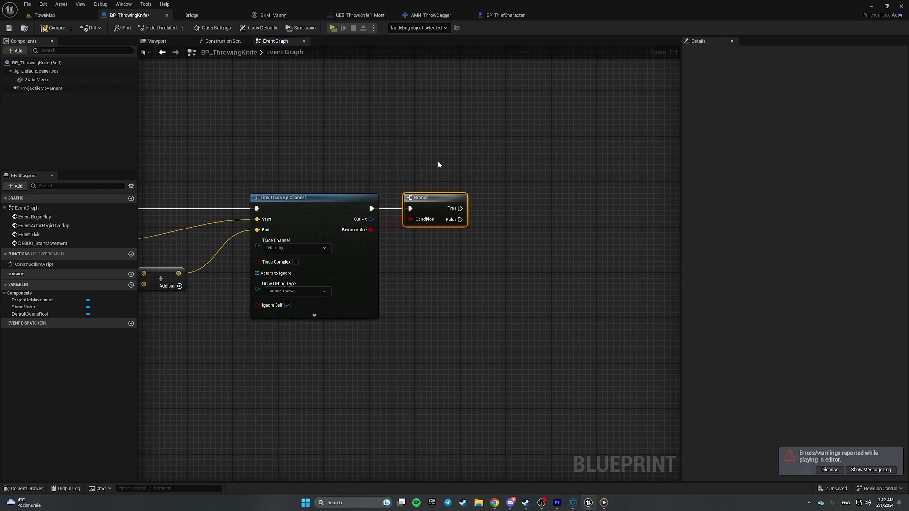
- Call Deactivate on ProjectileMovement from the Branch's True output and save the blueprint
{"action": "right_click_drag", "start_coordinate": [494, 243], "coordinate": [406, 237]}
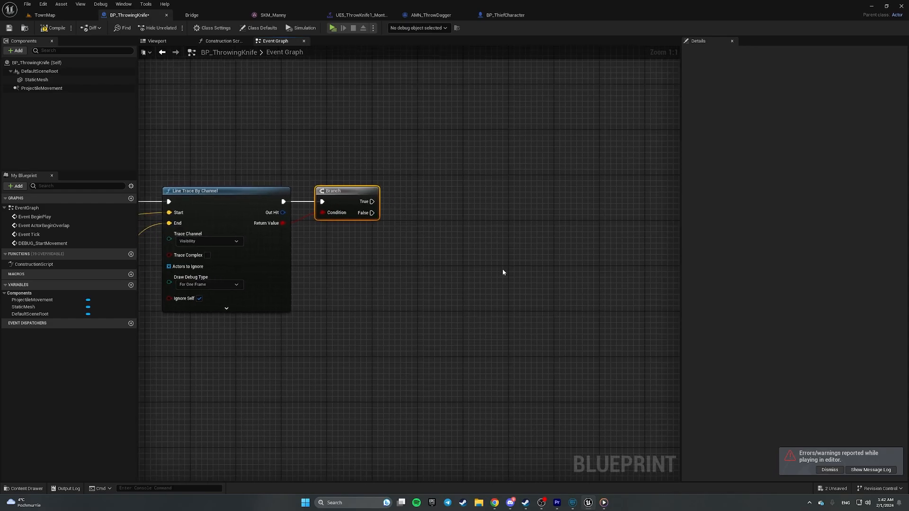
{"action": "left_click_drag", "start_coordinate": [41, 88], "coordinate": [475, 227]}
{"action": "type", "text": "deact"}
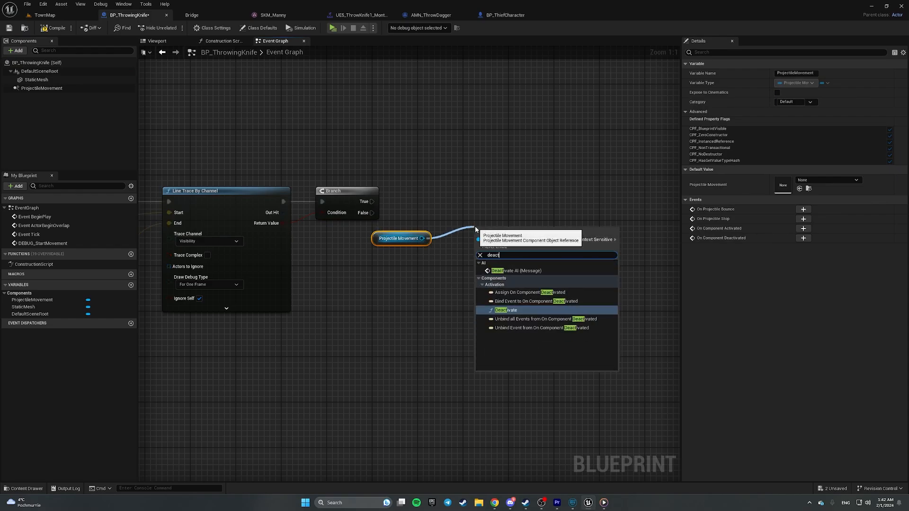
{"action": "key", "text": "Return"}
{"action": "left_click_drag", "start_coordinate": [372, 201], "coordinate": [474, 194]}
{"action": "left_click", "coordinate": [9, 28]}
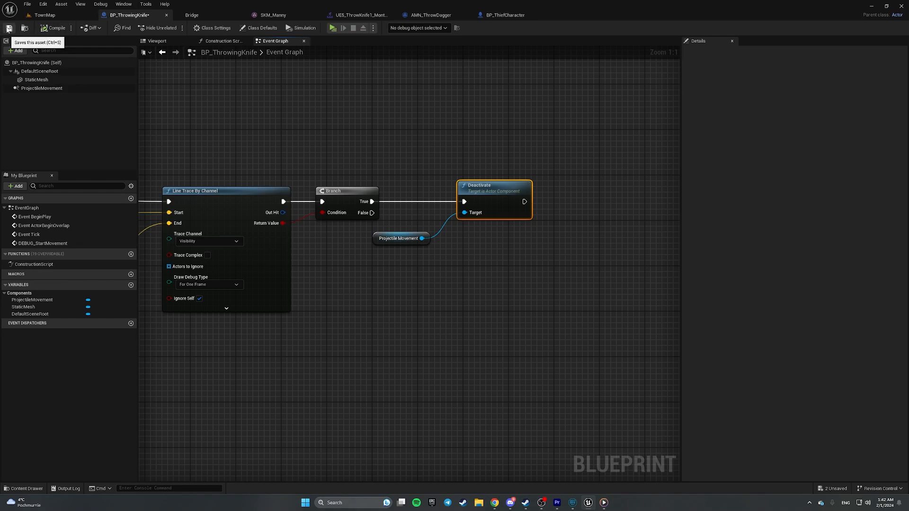
{"action": "left_click", "coordinate": [45, 15]}
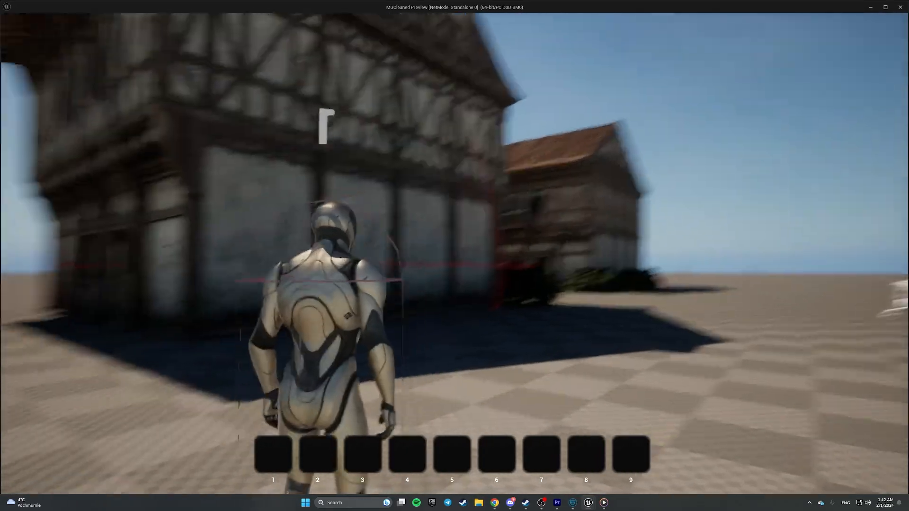
{"action": "key", "text": "w"}
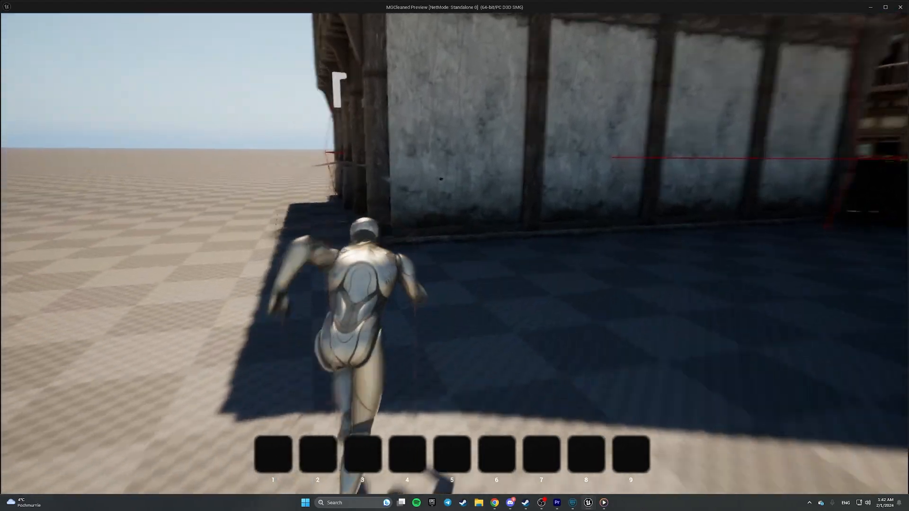
{"action": "key", "text": "s"}
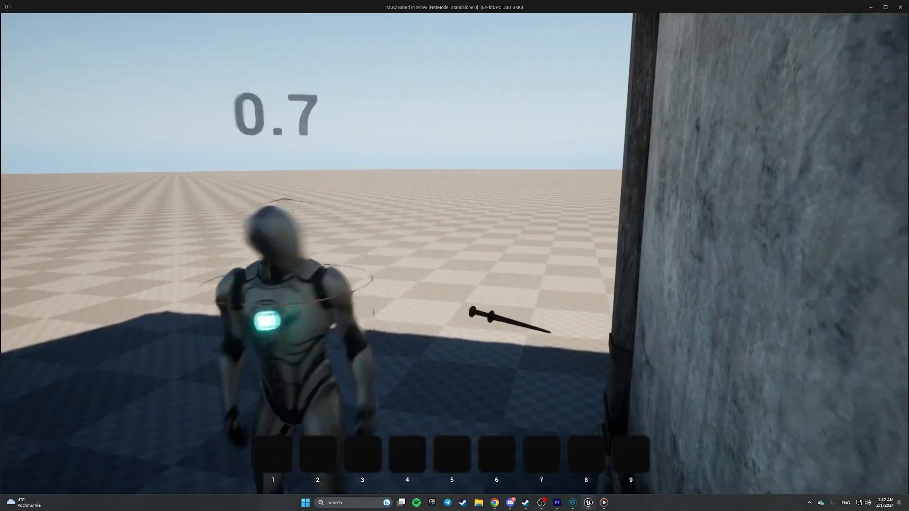
{"action": "key", "text": "a"}
{"action": "key", "text": "w"}
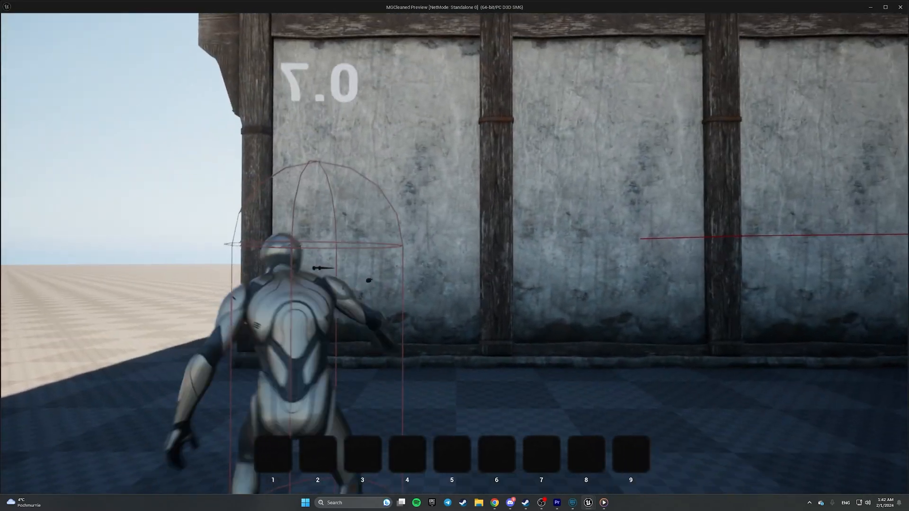
{"action": "key", "text": "w"}
{"action": "key", "text": "s"}
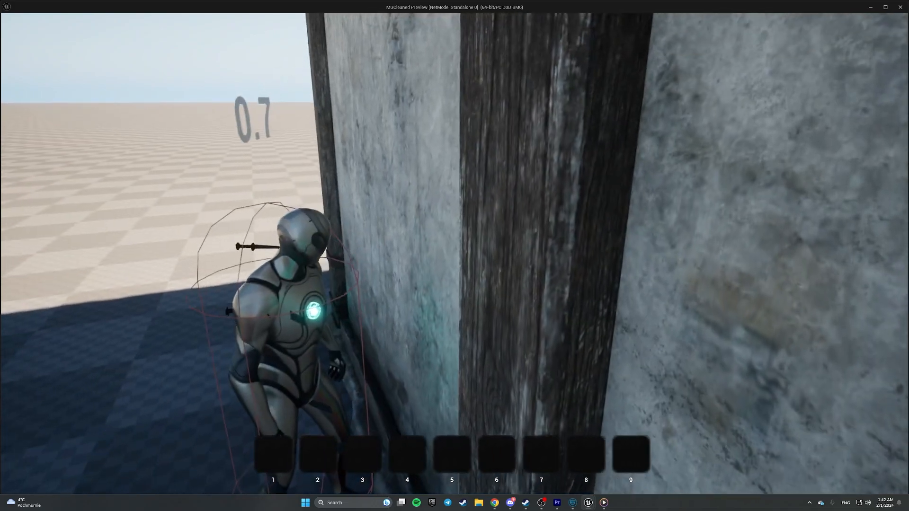
{"action": "key", "text": "w"}
{"action": "key", "text": "w"}
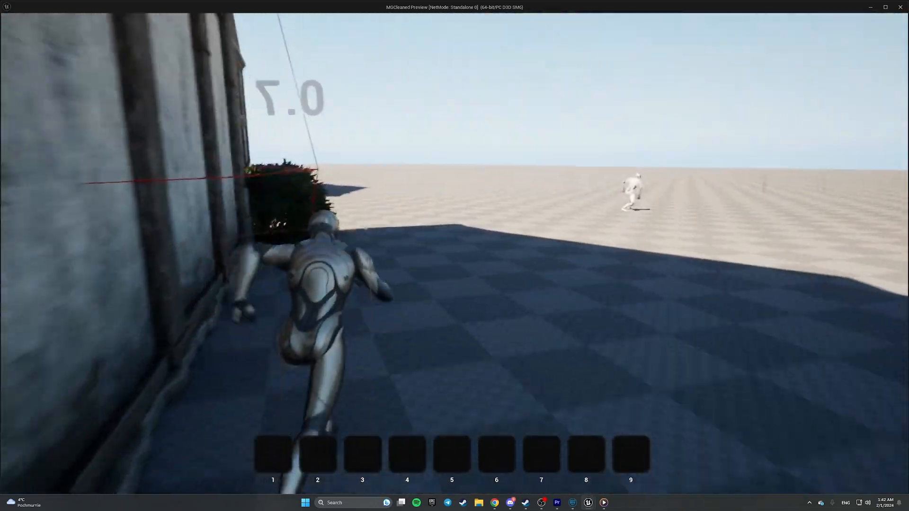
{"action": "key", "text": "w"}
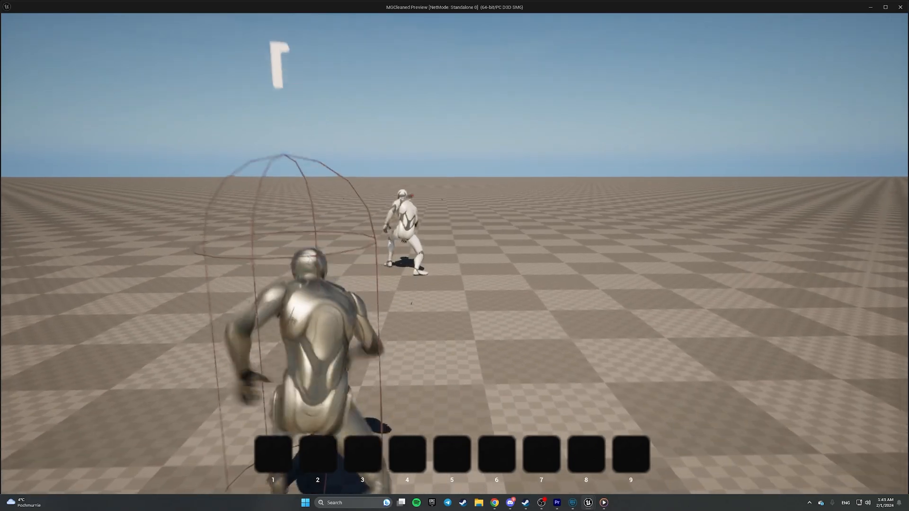
{"action": "key", "text": "w"}
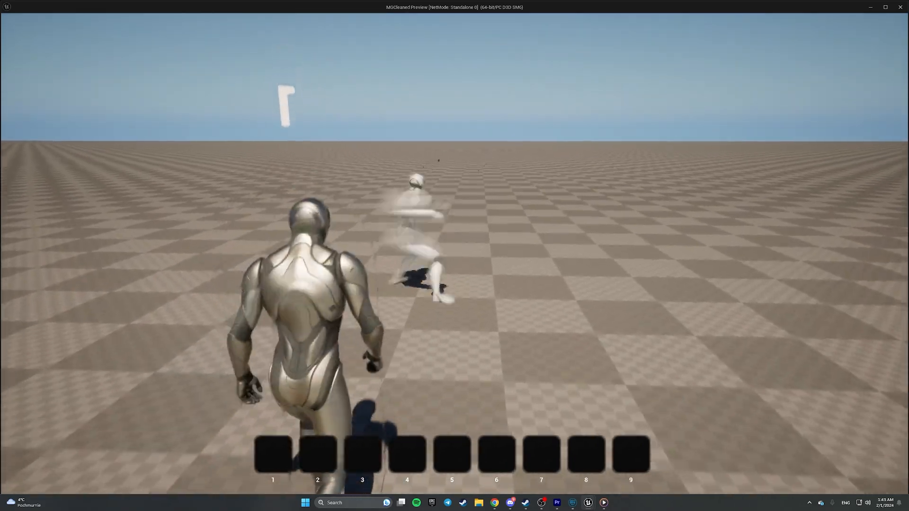
{"action": "key", "text": "w"}
{"action": "key", "text": "w"}
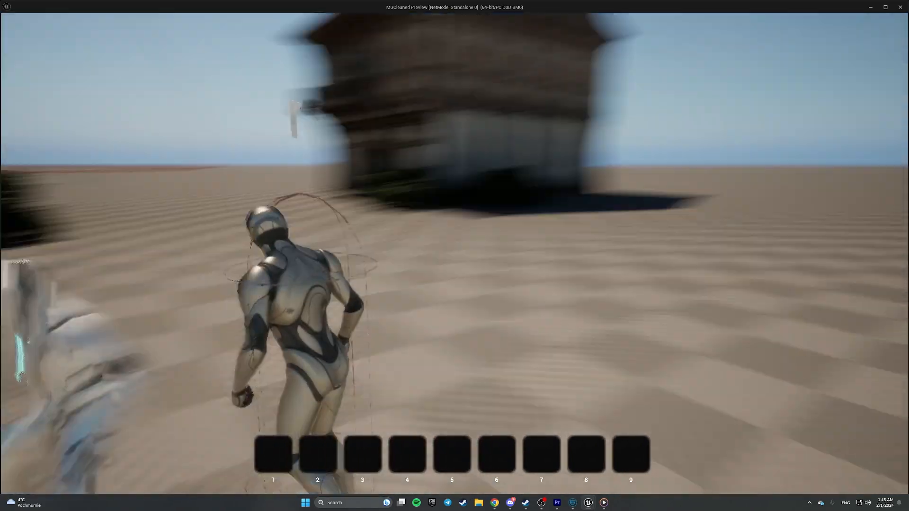
{"action": "key", "text": "w"}
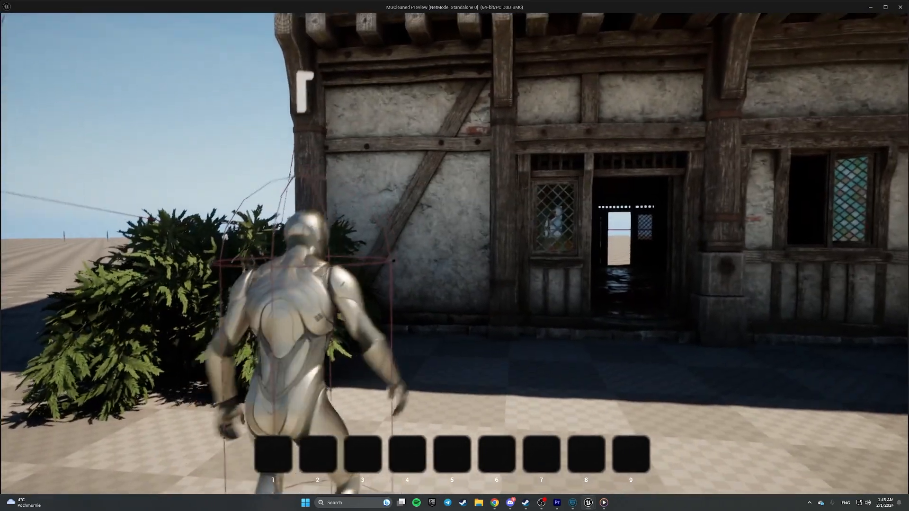
{"action": "key", "text": "w"}
{"action": "key", "text": "d"}
{"action": "key", "text": "Escape"}
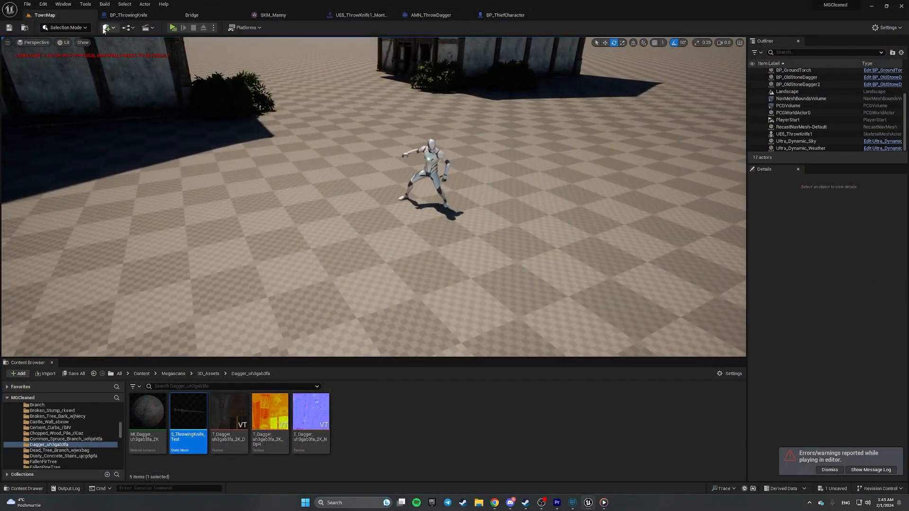
- Place a cube in TownMap and scale it up into a large wall
{"action": "left_click", "coordinate": [105, 28]}
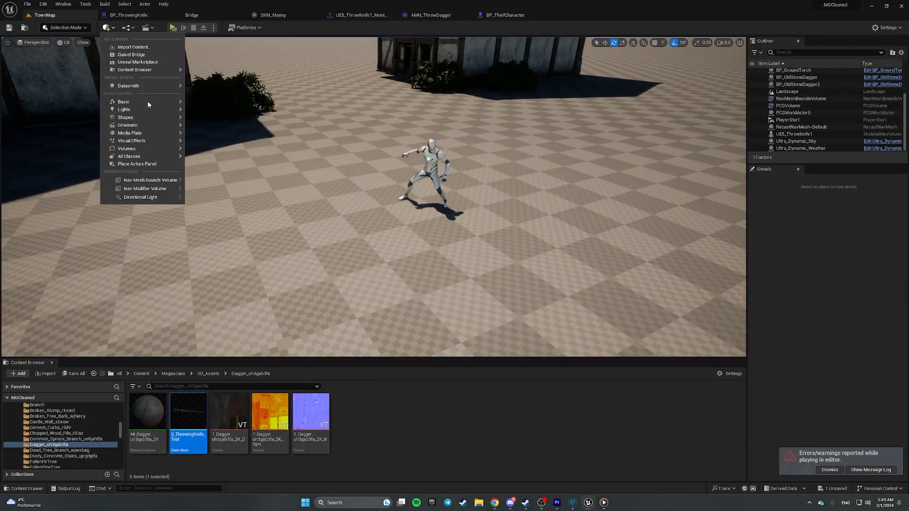
{"action": "left_click", "coordinate": [212, 121]}
{"action": "right_click_drag", "start_coordinate": [467, 142], "coordinate": [467, 142]}
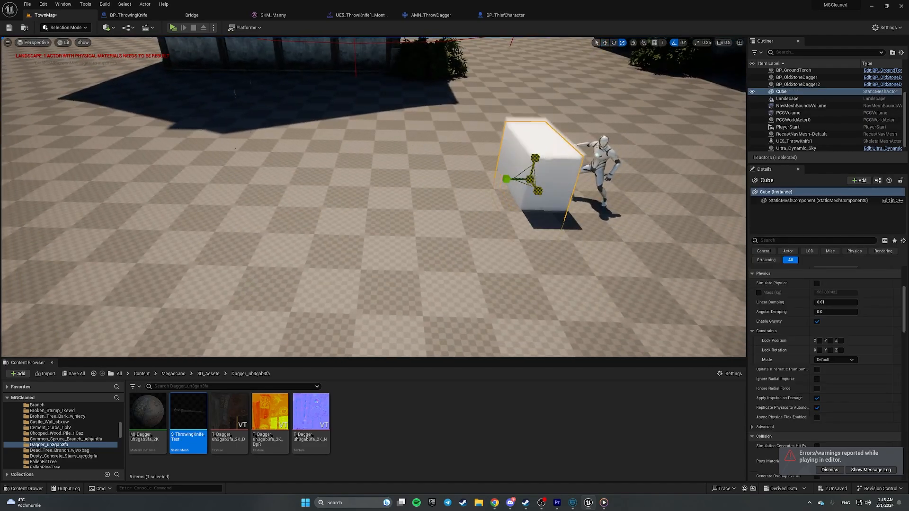
{"action": "left_click_drag", "start_coordinate": [530, 179], "coordinate": [534, 167]}
- Play the level and throw knives at the white cube wall, then stop the preview
{"action": "left_click", "coordinate": [173, 28]}
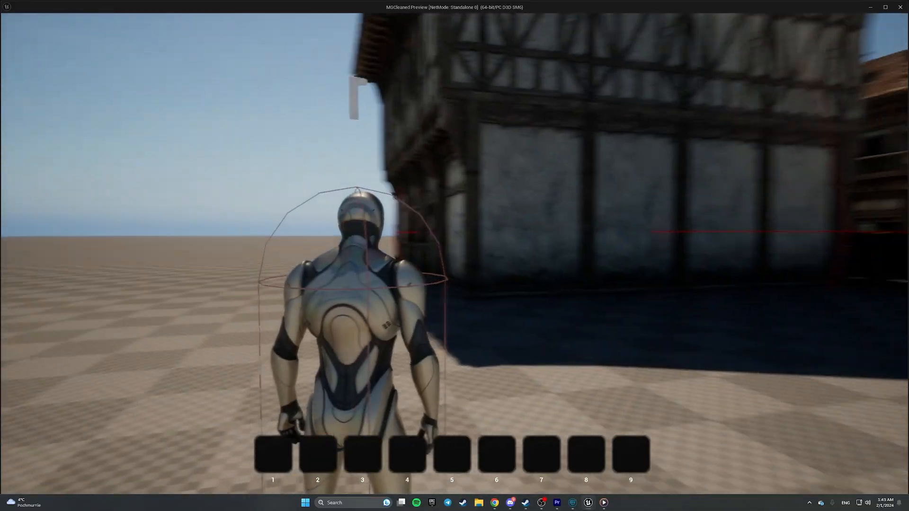
{"action": "key", "text": "w"}
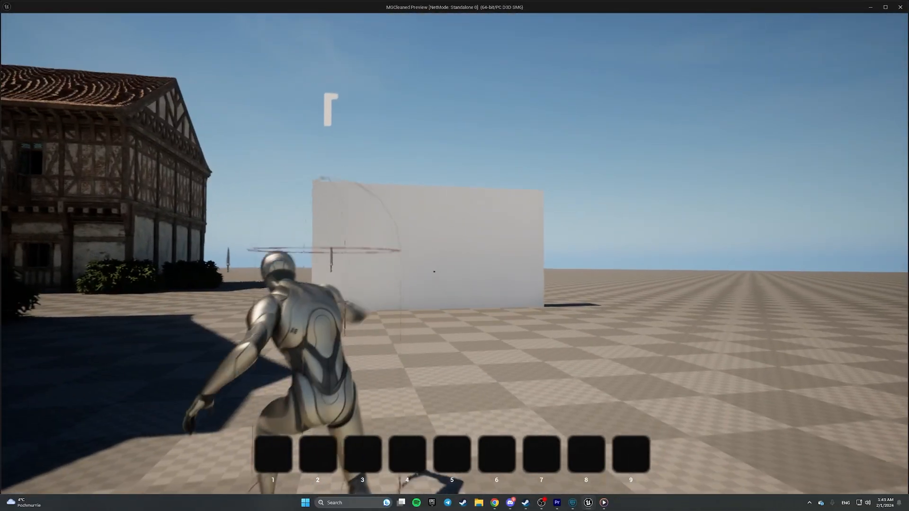
{"action": "left_click", "coordinate": [455, 254]}
{"action": "key", "text": "w"}
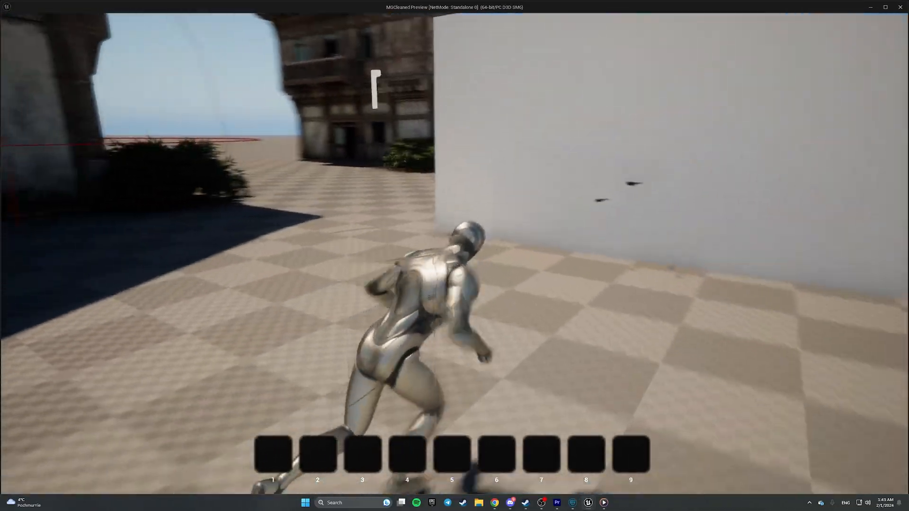
{"action": "key", "text": "s"}
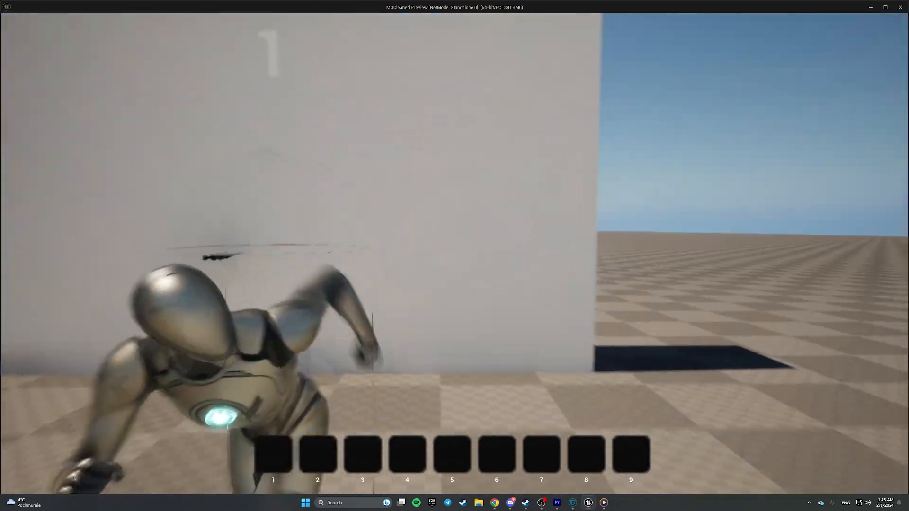
{"action": "key", "text": "w"}
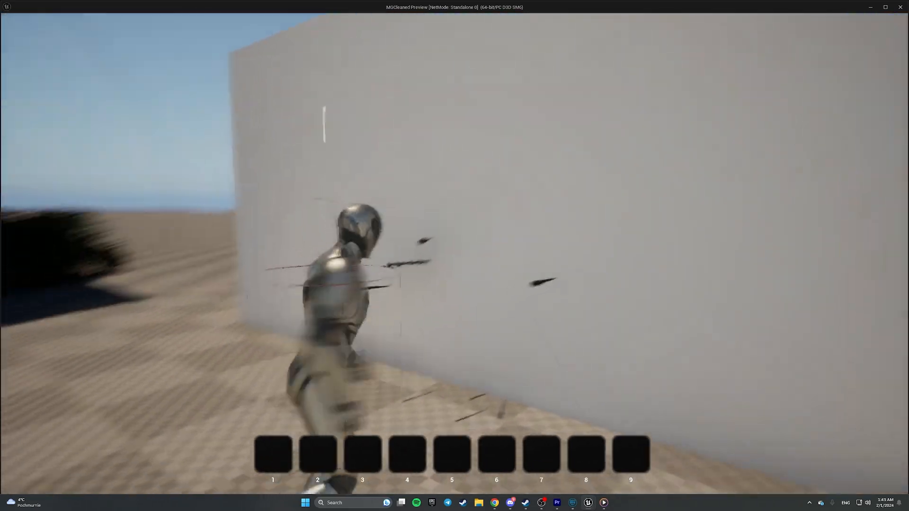
{"action": "key", "text": "Escape"}
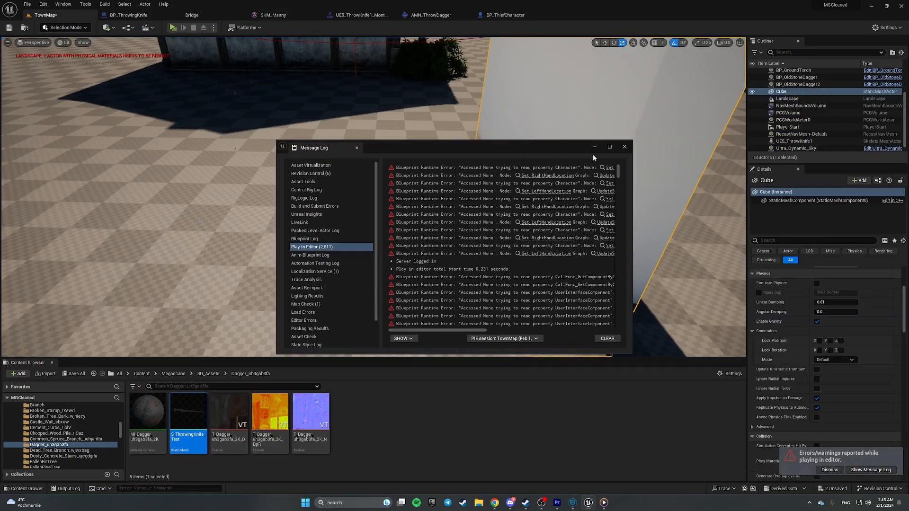
- Close the Message Log and return to the knife's event graph, showing the nodes left of the line trace
{"action": "left_click", "coordinate": [624, 147]}
{"action": "left_click", "coordinate": [136, 20]}
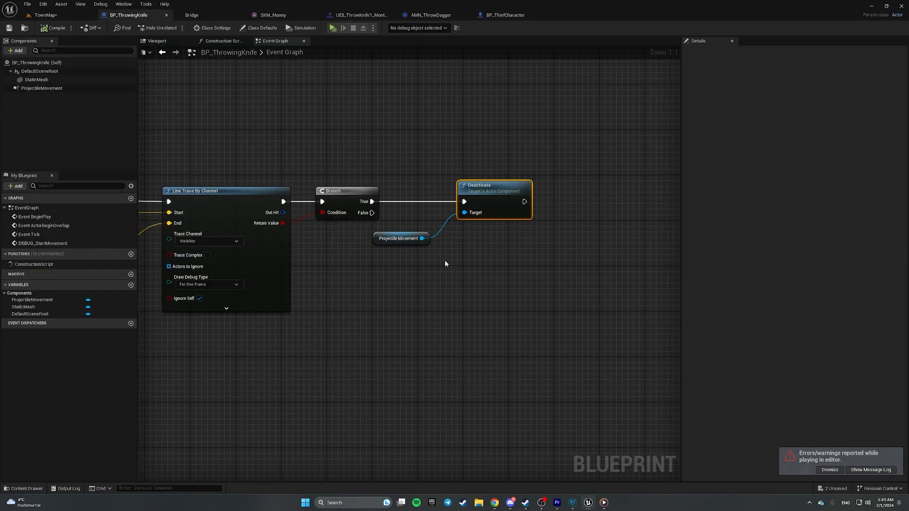
{"action": "right_click_drag", "start_coordinate": [350, 256], "coordinate": [646, 258]}
{"action": "right_click_drag", "start_coordinate": [362, 299], "coordinate": [411, 280]}
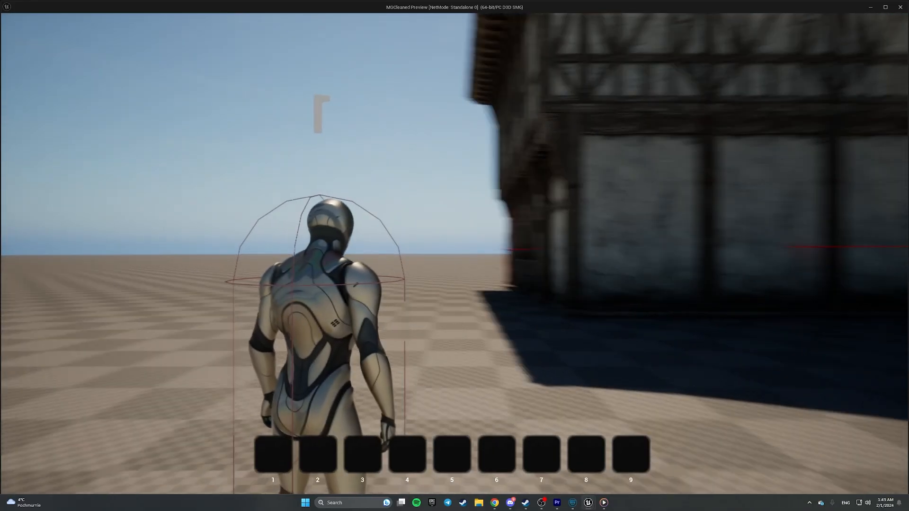
- Run around throwing knives at the white wall and pillar, checking they stick, then stop the preview
{"action": "key", "text": "w"}
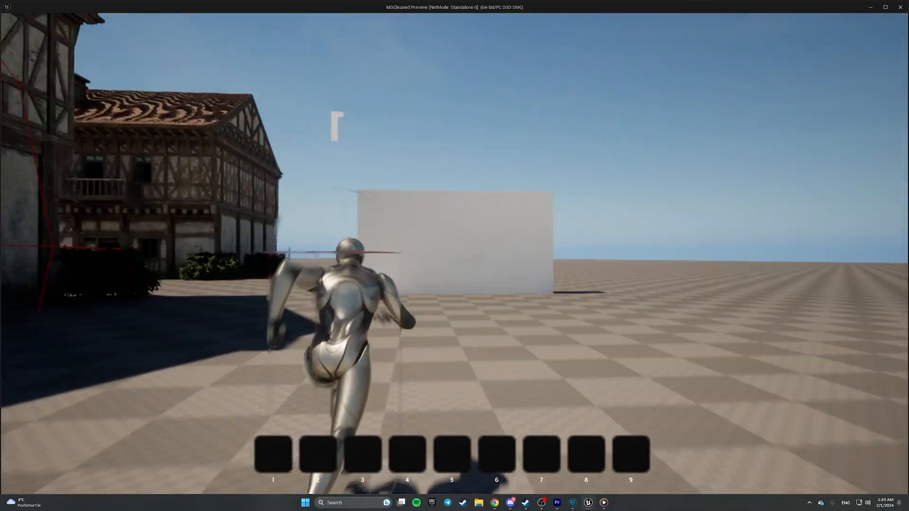
{"action": "key", "text": "w"}
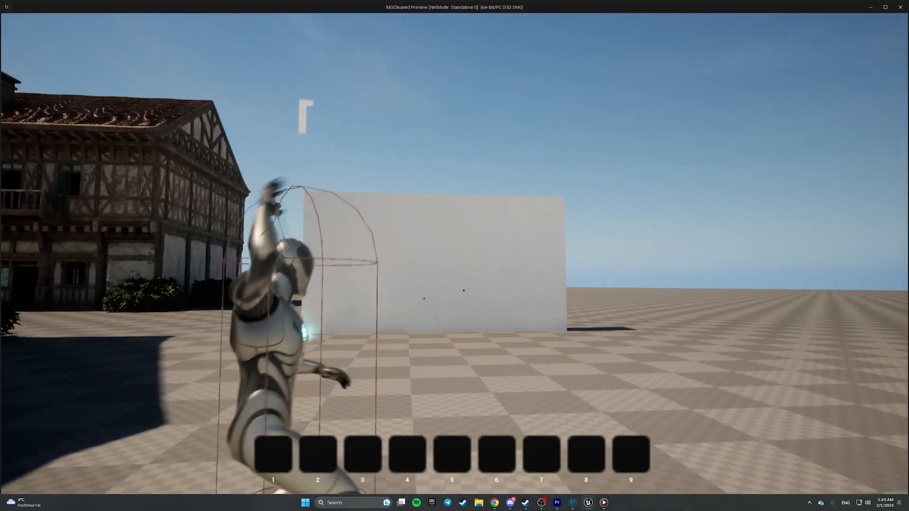
{"action": "key", "text": "w"}
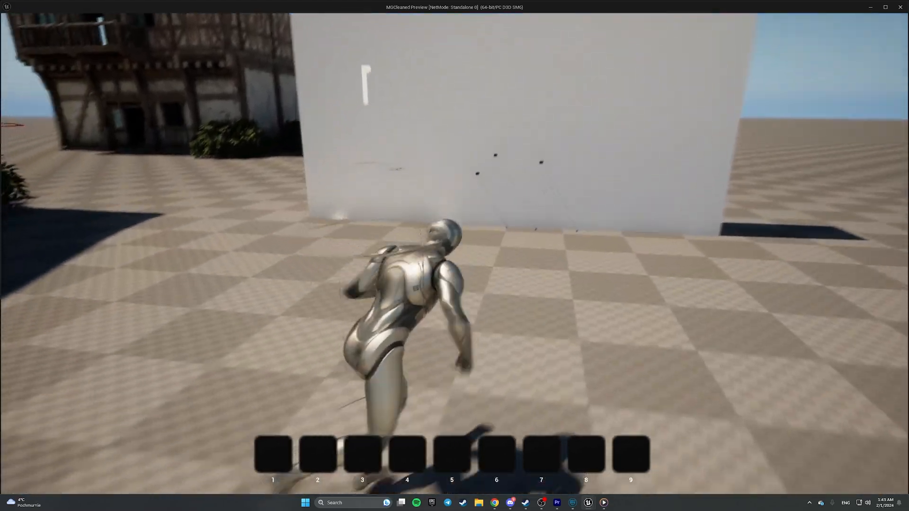
{"action": "key", "text": "s"}
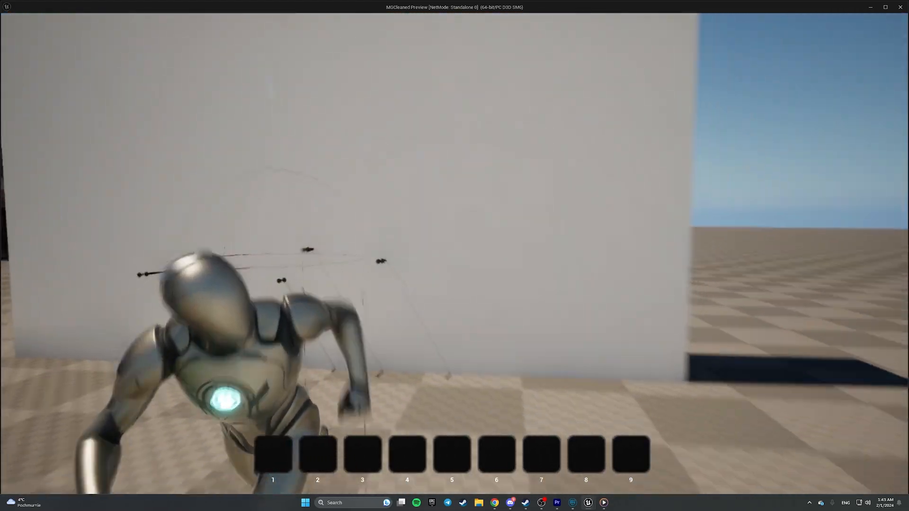
{"action": "key", "text": "s"}
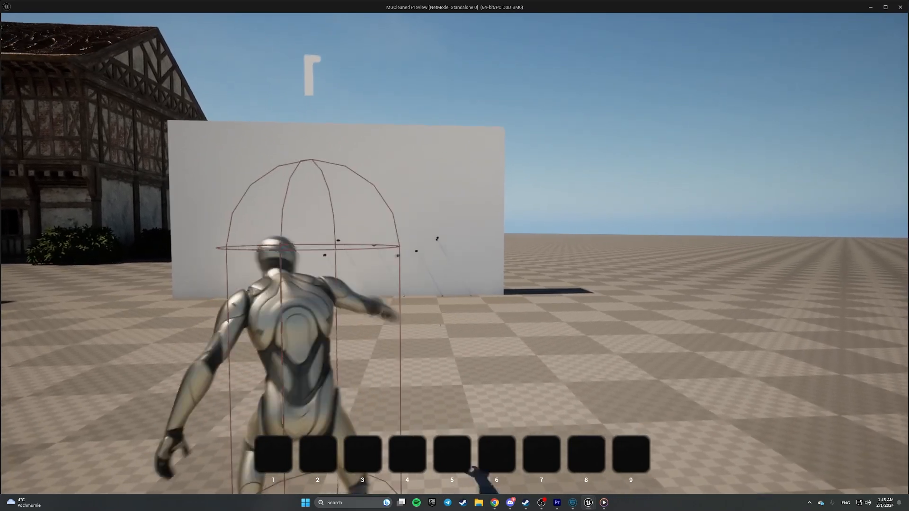
{"action": "key", "text": "s"}
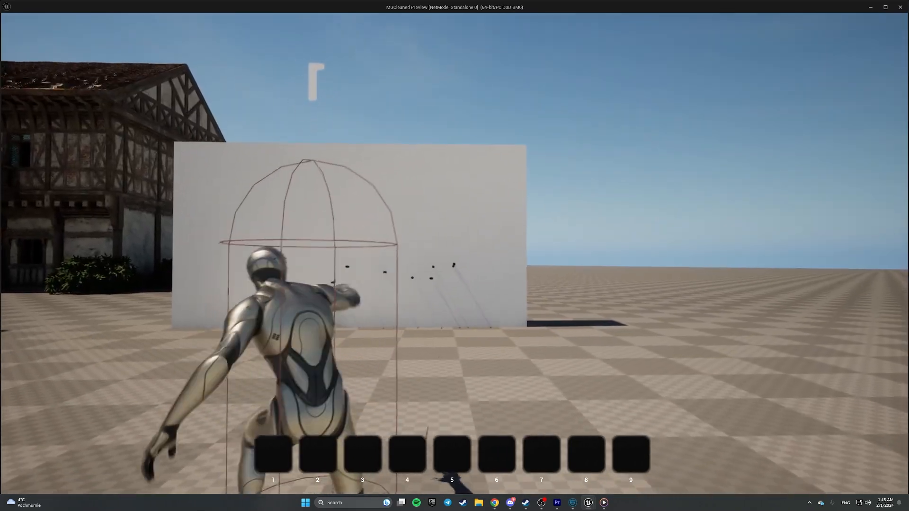
{"action": "key", "text": "w"}
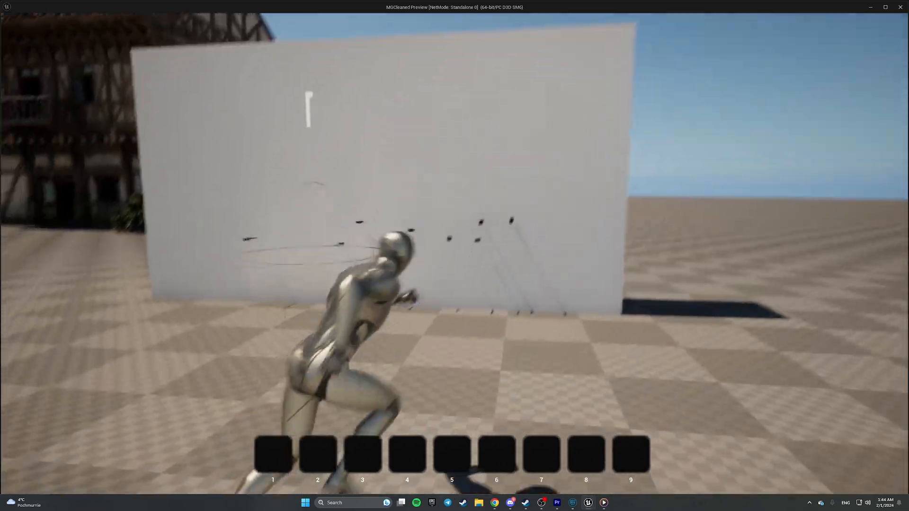
{"action": "key", "text": "s"}
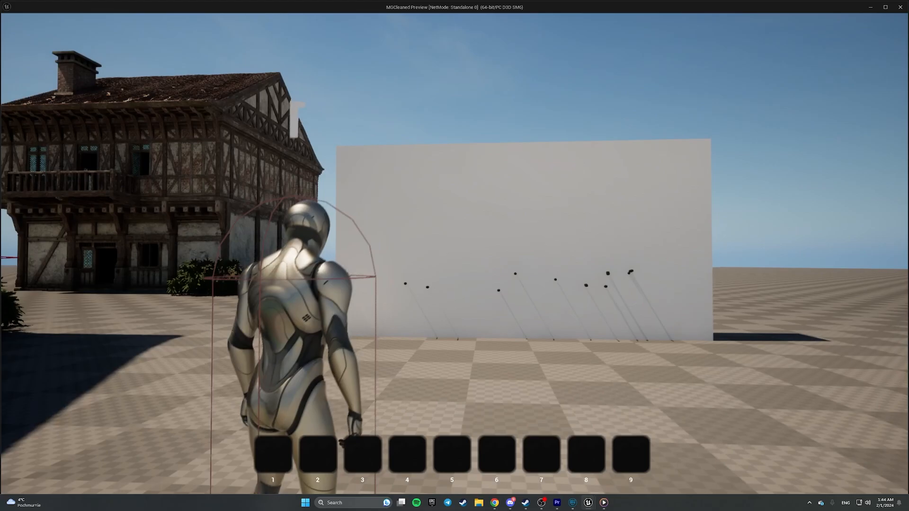
{"action": "left_click", "coordinate": [454, 255]}
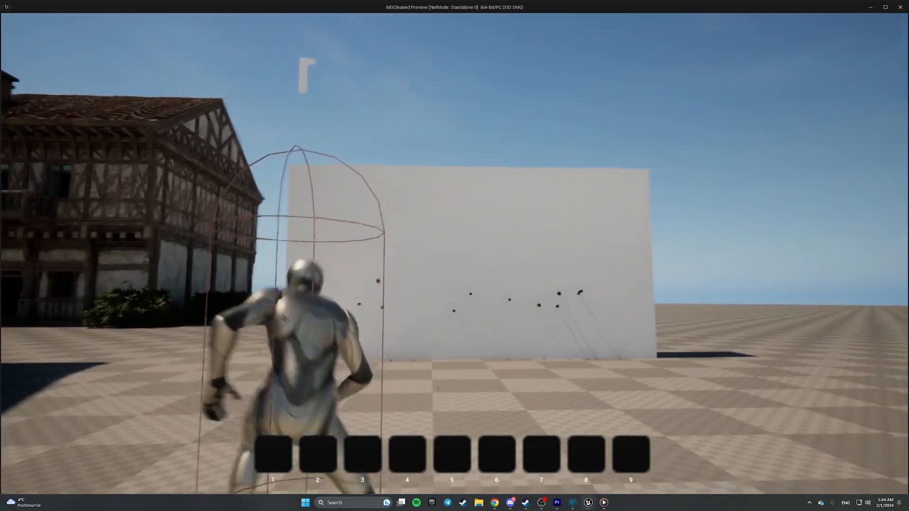
{"action": "key", "text": "w"}
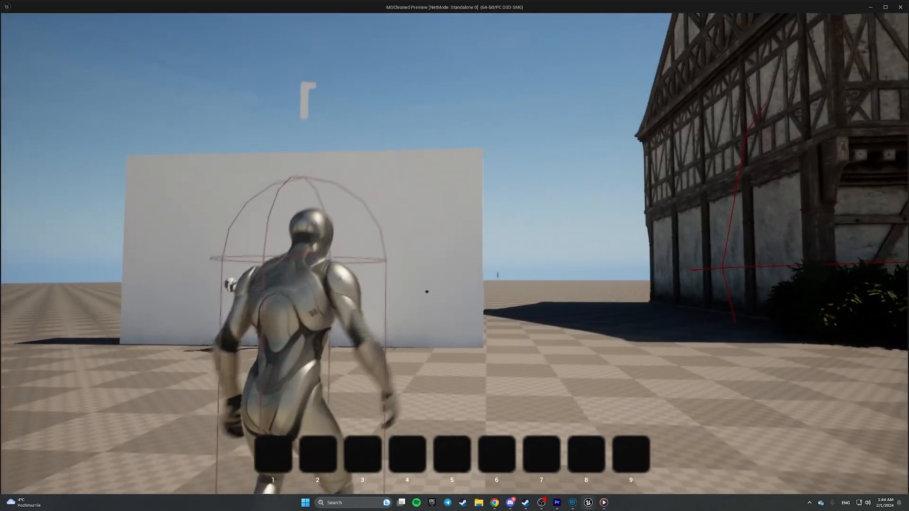
{"action": "left_click", "coordinate": [455, 255]}
{"action": "left_click", "coordinate": [454, 255]}
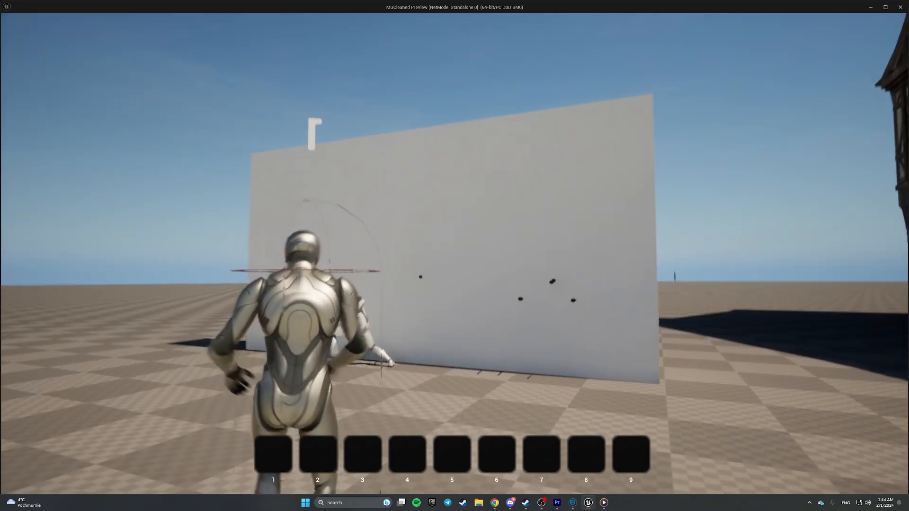
{"action": "key", "text": "w"}
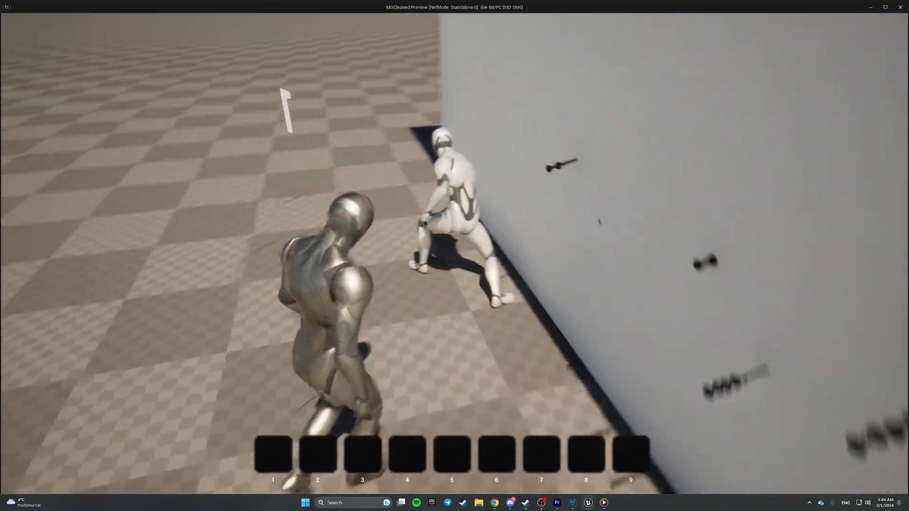
{"action": "key", "text": "s"}
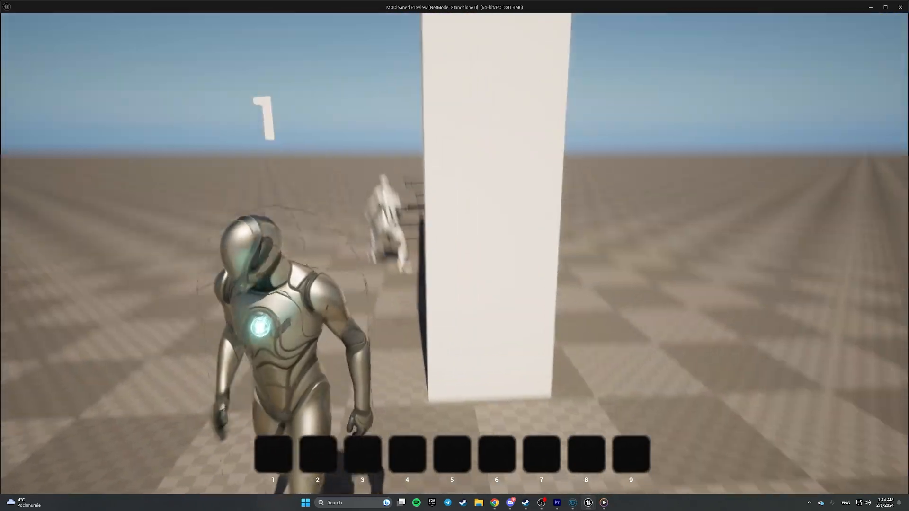
{"action": "key", "text": "w"}
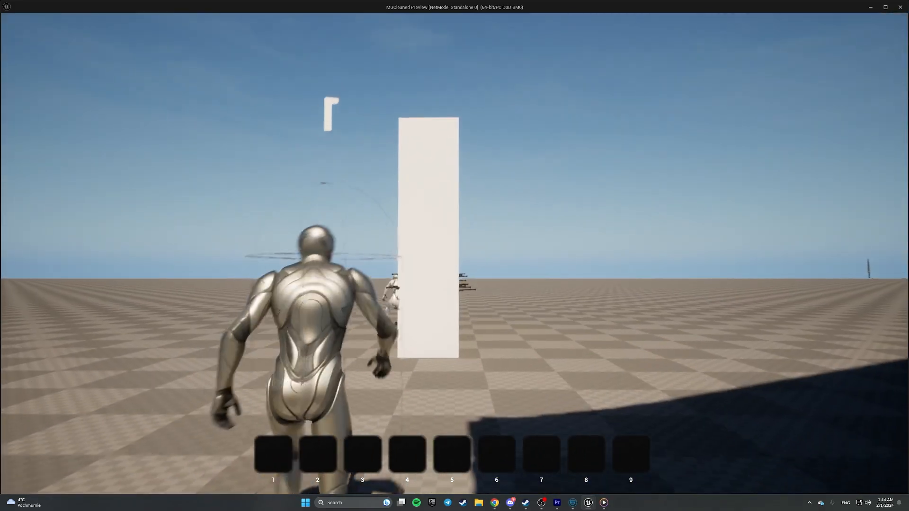
{"action": "key", "text": "w"}
{"action": "key", "text": "w"}
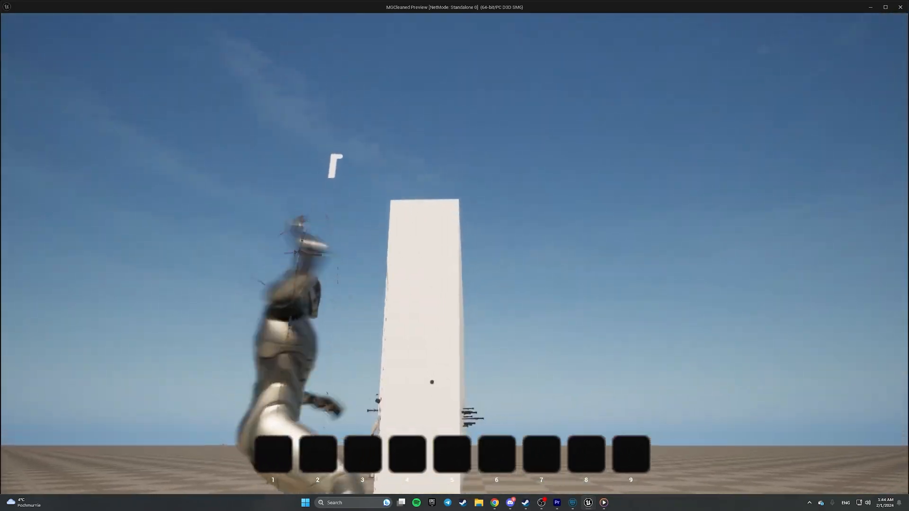
{"action": "key", "text": "w"}
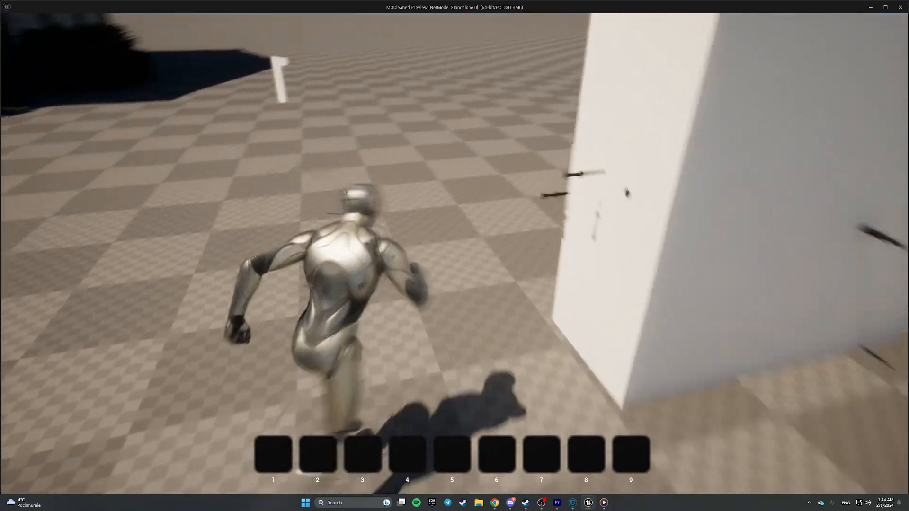
{"action": "key", "text": "w"}
{"action": "key", "text": "a"}
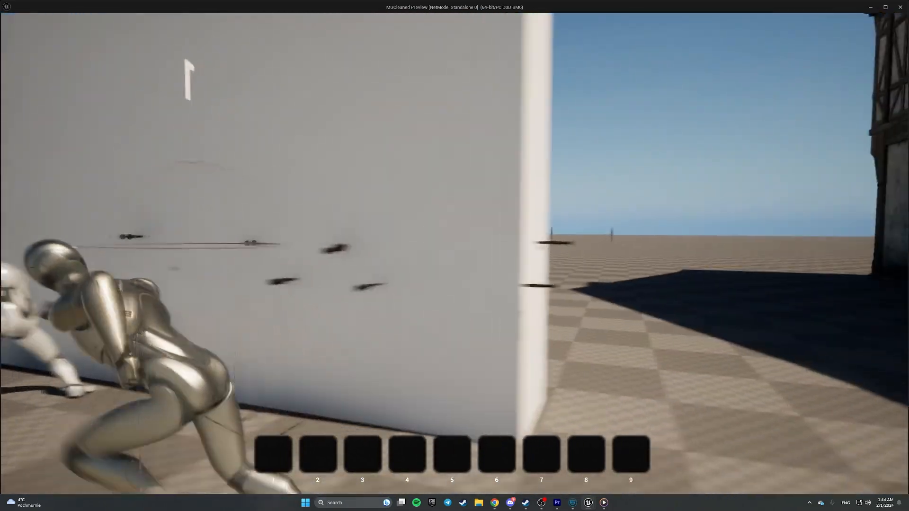
{"action": "key", "text": "w"}
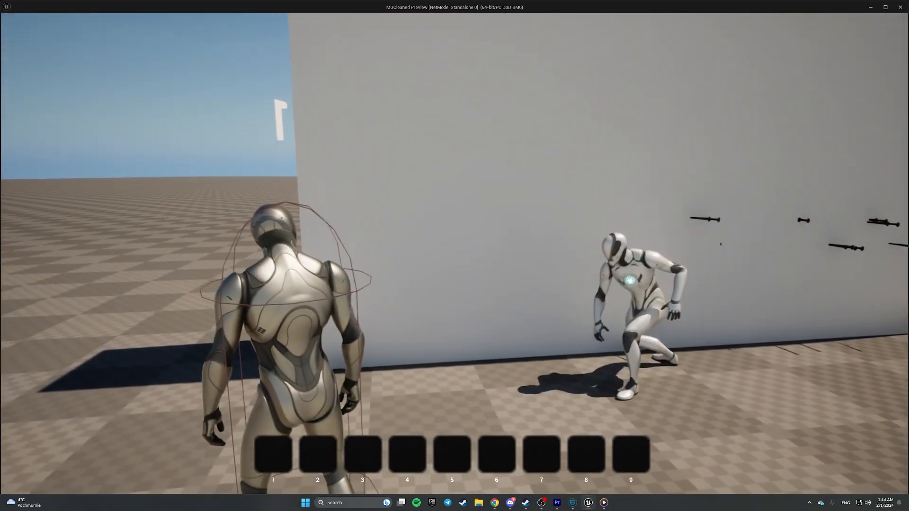
{"action": "key", "text": "Escape"}
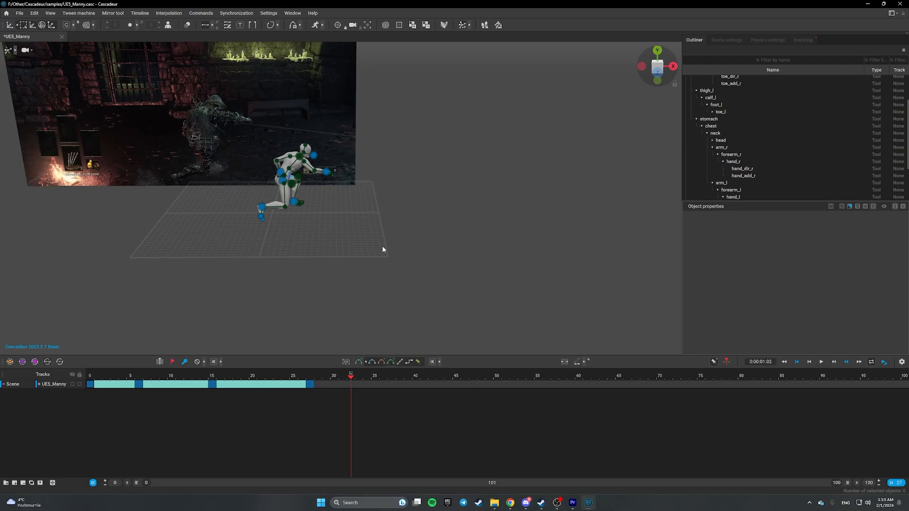
- Pan and tilt the Cascadeur view to face the mannequin scene head-on
{"action": "middle_click_drag", "start_coordinate": [340, 227], "coordinate": [376, 196]}
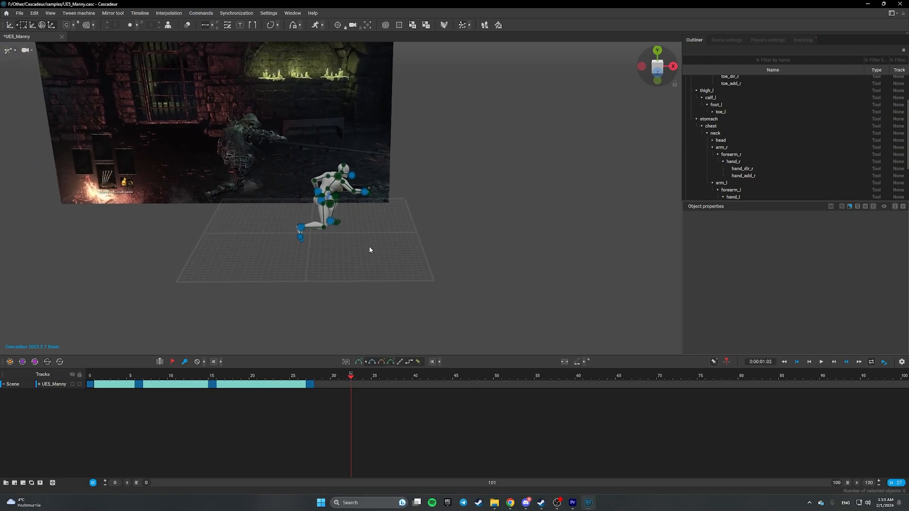
{"action": "scroll", "coordinate": [420, 292], "scroll_direction": "up", "scroll_amount": 5}
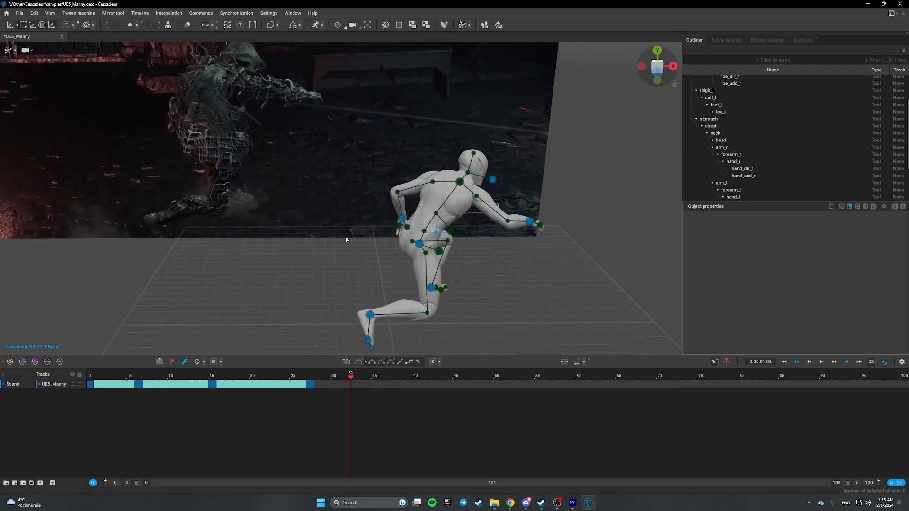
{"action": "middle_click_drag", "start_coordinate": [322, 297], "coordinate": [323, 278]}
{"action": "left_click_drag", "start_coordinate": [323, 295], "coordinate": [324, 272], "text": "alt"}
{"action": "scroll", "coordinate": [324, 272], "scroll_direction": "down", "scroll_amount": 8}
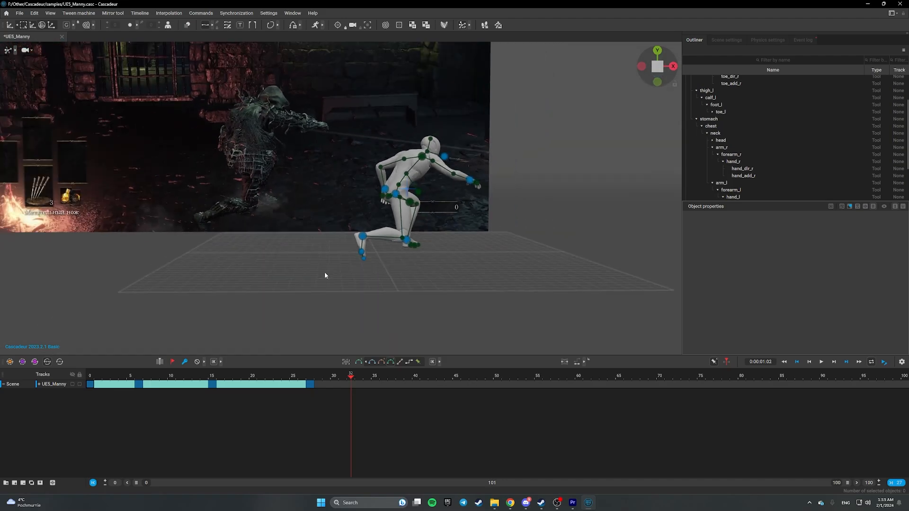
{"action": "middle_click_drag", "start_coordinate": [328, 232], "coordinate": [323, 286]}
{"action": "scroll", "coordinate": [308, 297], "scroll_direction": "up", "scroll_amount": 3}
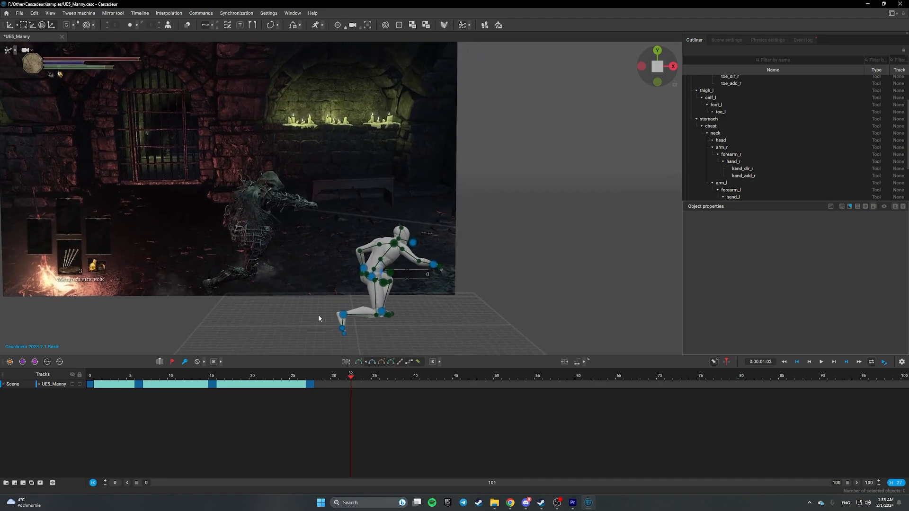
- Orbit and zoom around the crouching mannequin to inspect its pose against the reference image
{"action": "mouse_move", "coordinate": [318, 314]}
{"action": "left_mouse_down", "text": "alt"}
{"action": "mouse_move", "coordinate": [284, 324]}
{"action": "mouse_move", "coordinate": [313, 320]}
{"action": "mouse_move", "coordinate": [312, 306]}
{"action": "mouse_move", "coordinate": [257, 322]}
{"action": "mouse_move", "coordinate": [403, 331]}
{"action": "mouse_move", "coordinate": [306, 318]}
{"action": "left_mouse_up", "text": "alt"}
{"action": "scroll", "coordinate": [306, 318], "scroll_direction": "down", "scroll_amount": 3}
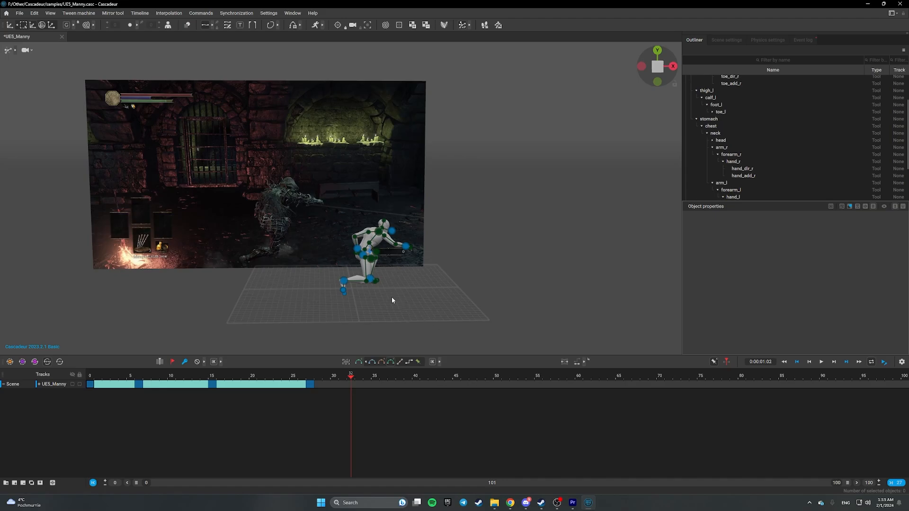
{"action": "left_click_drag", "start_coordinate": [436, 288], "coordinate": [422, 290], "text": "alt"}
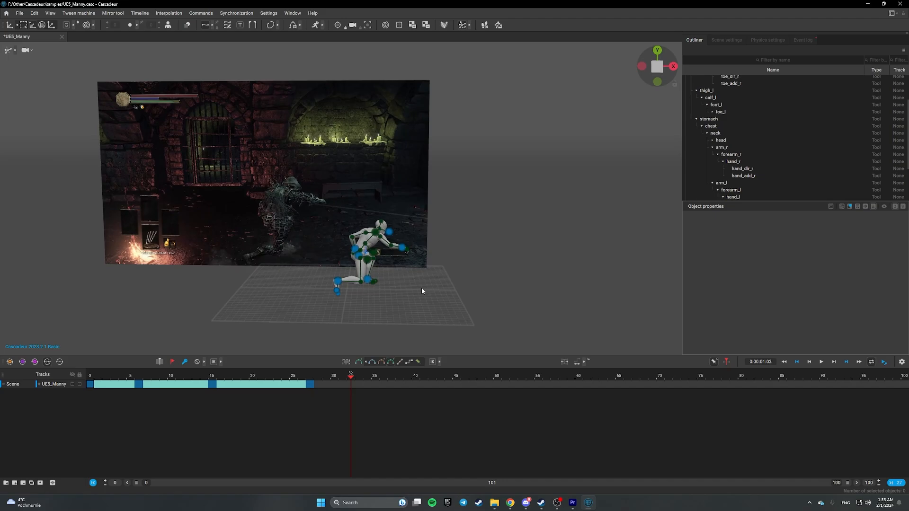
{"action": "middle_click_drag", "start_coordinate": [378, 300], "coordinate": [404, 295], "text": "alt"}
{"action": "scroll", "coordinate": [405, 295], "scroll_direction": "up", "scroll_amount": 1}
{"action": "scroll", "coordinate": [405, 296], "scroll_direction": "up", "scroll_amount": 5}
{"action": "scroll", "coordinate": [373, 287], "scroll_direction": "down", "scroll_amount": 5}
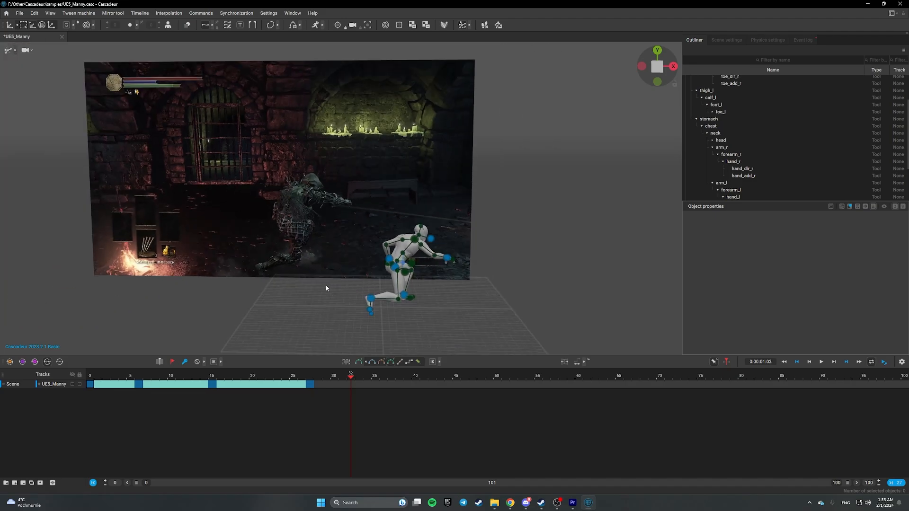
{"action": "mouse_move", "coordinate": [325, 288]}
{"action": "left_mouse_down", "text": "alt"}
{"action": "mouse_move", "coordinate": [324, 298]}
{"action": "mouse_move", "coordinate": [365, 301]}
{"action": "mouse_move", "coordinate": [350, 322]}
{"action": "mouse_move", "coordinate": [310, 302]}
{"action": "mouse_move", "coordinate": [329, 298]}
{"action": "left_mouse_up", "text": "alt"}
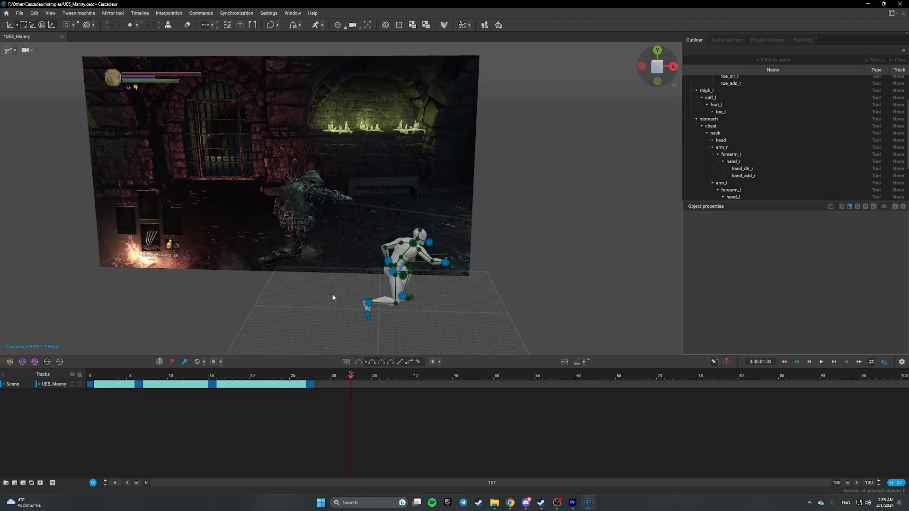
{"action": "scroll", "coordinate": [333, 297], "scroll_direction": "up", "scroll_amount": 3}
{"action": "scroll", "coordinate": [333, 297], "scroll_direction": "down", "scroll_amount": 4}
{"action": "scroll", "coordinate": [333, 297], "scroll_direction": "up", "scroll_amount": 3}
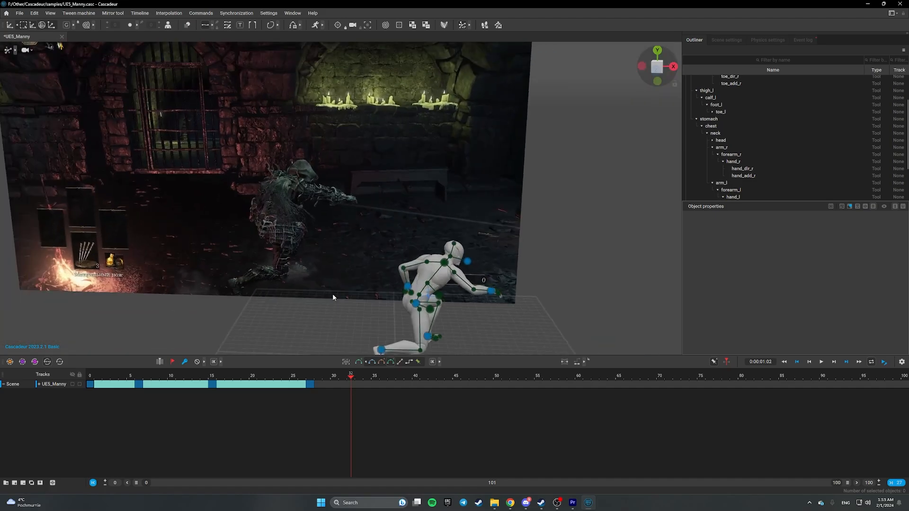
{"action": "scroll", "coordinate": [332, 297], "scroll_direction": "down", "scroll_amount": 4}
{"action": "left_click_drag", "start_coordinate": [345, 282], "coordinate": [353, 270], "text": "alt"}
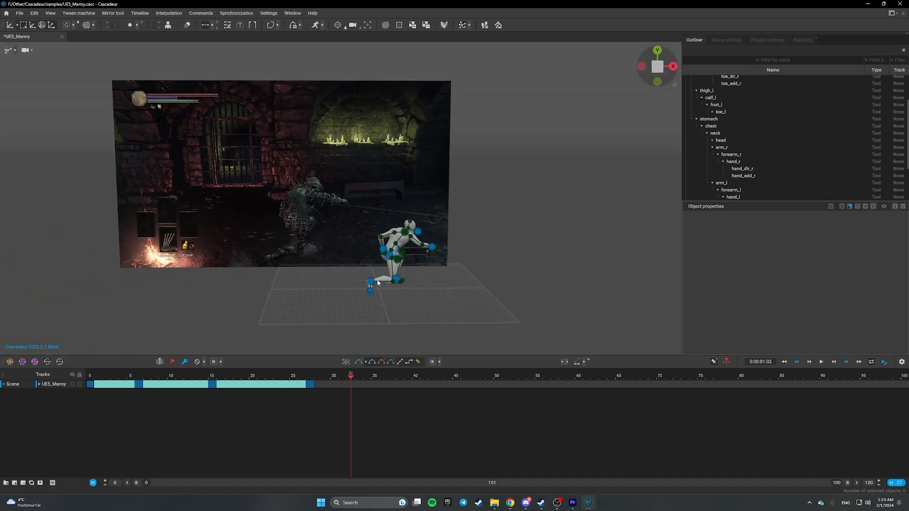